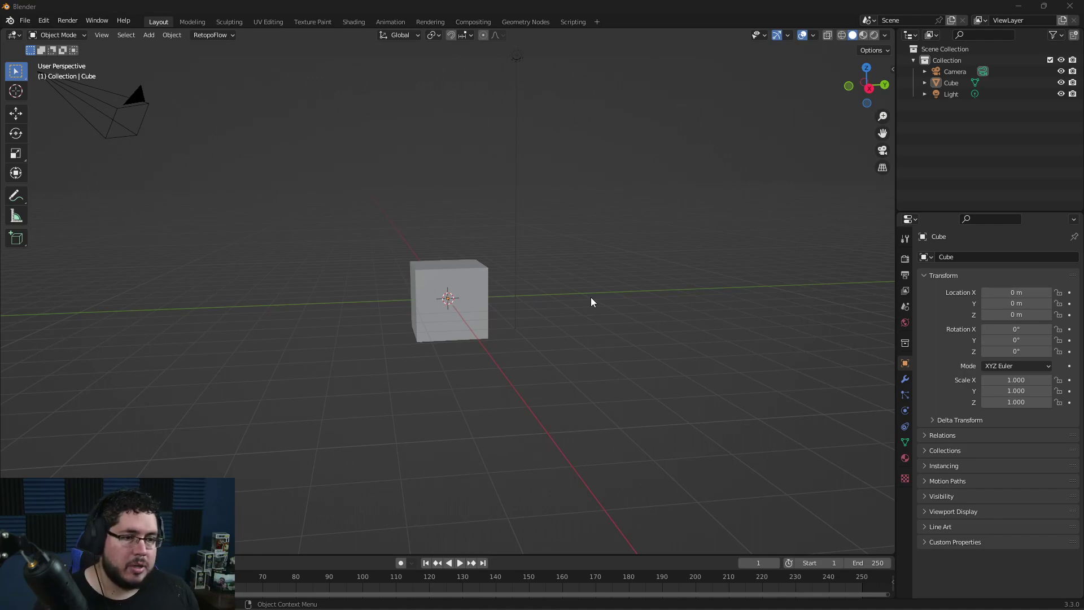
scroll(553, 336, up, 3)
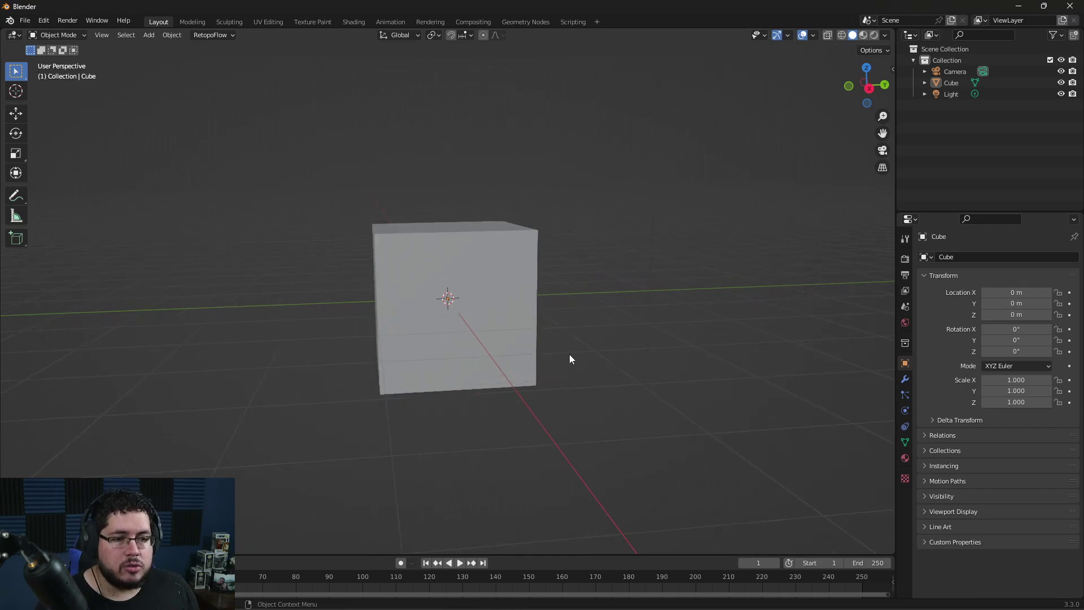
mouse_move(569, 354)
middle_down()
mouse_move(618, 339)
mouse_move(558, 355)
mouse_move(566, 342)
middle_up()
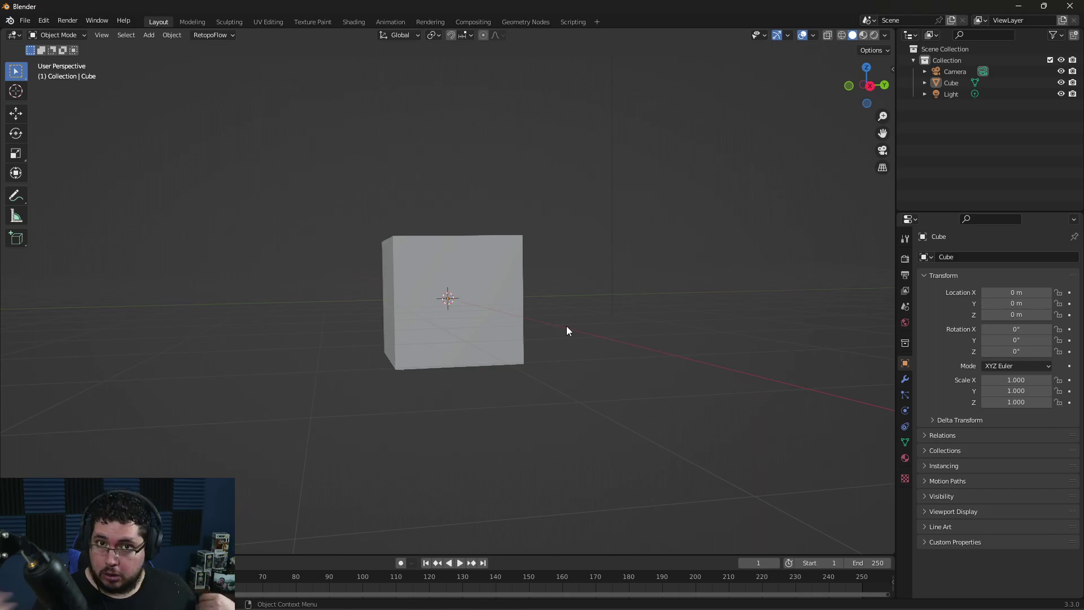
scroll(569, 371, down, 3)
scroll(568, 372, up, 4)
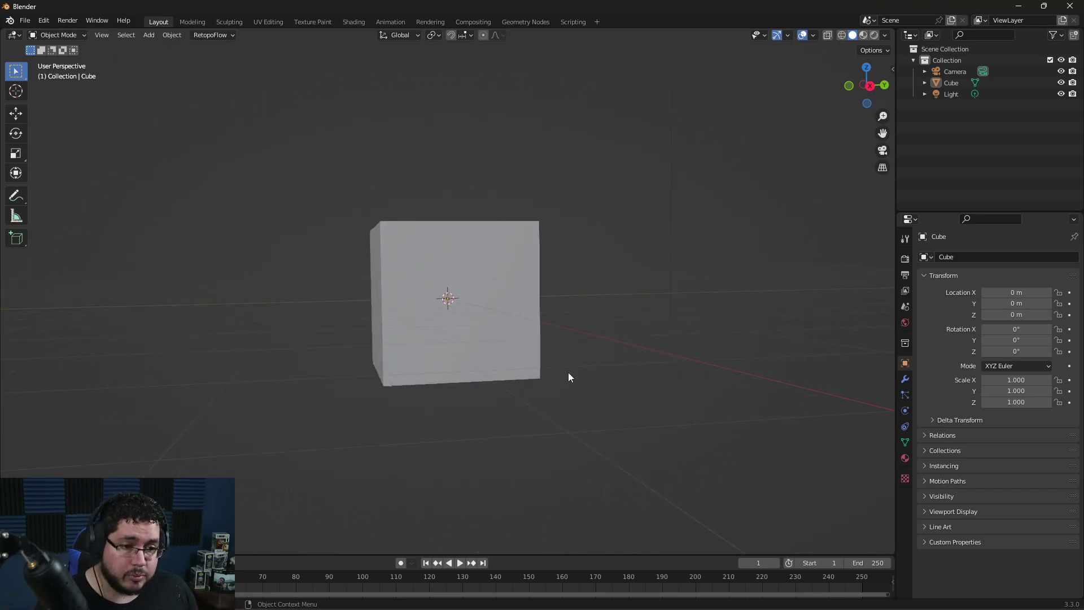
scroll(584, 364, up, 3)
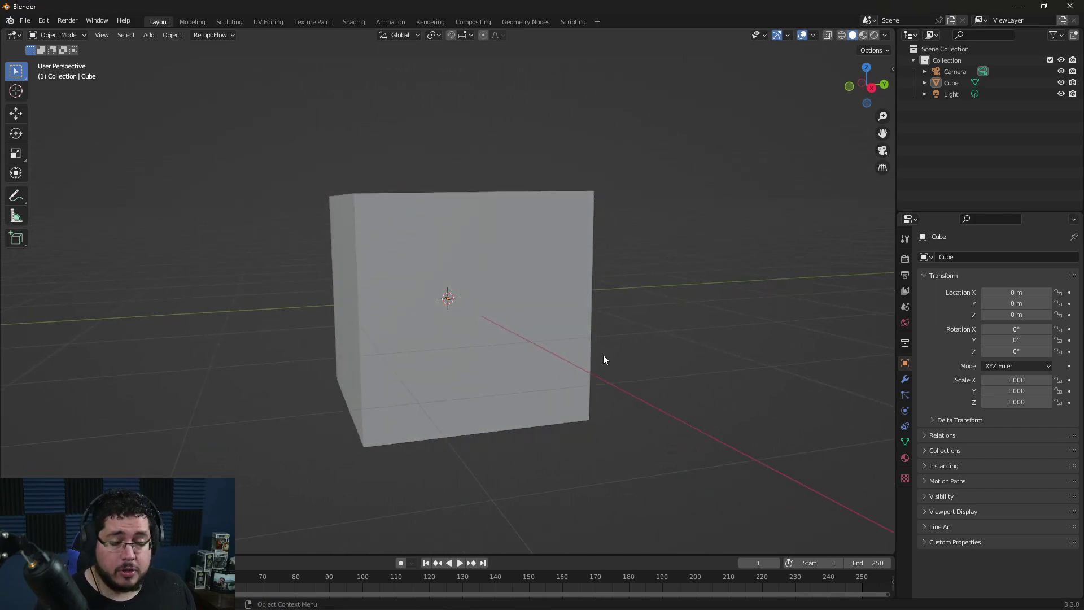
scroll(597, 354, down, 3)
scroll(596, 354, up, 1)
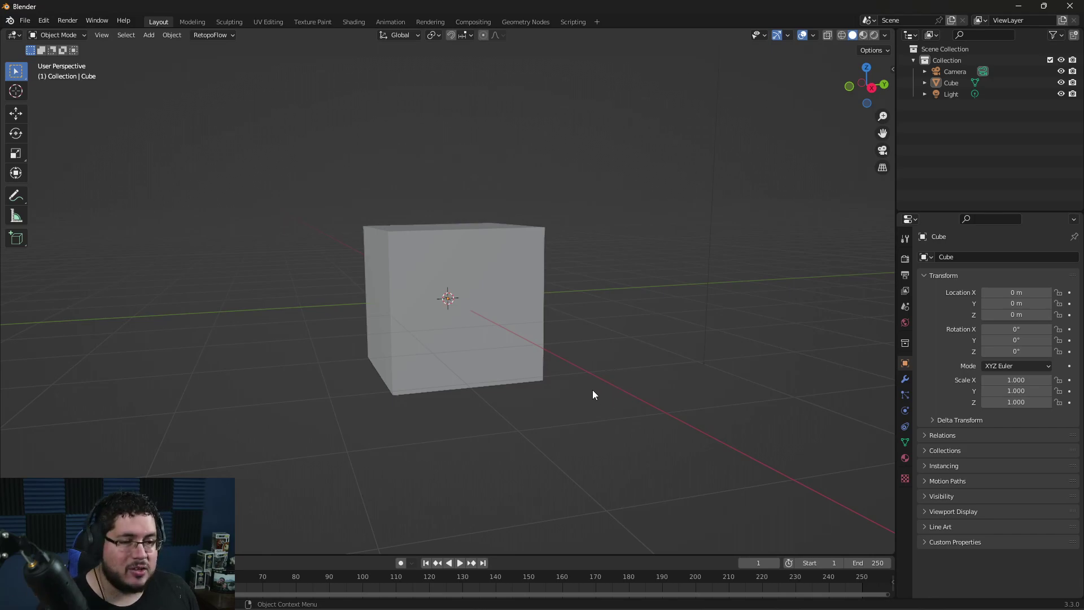
middle_drag(593, 390, 618, 382)
scroll(578, 381, up, 2)
scroll(637, 375, down, 4)
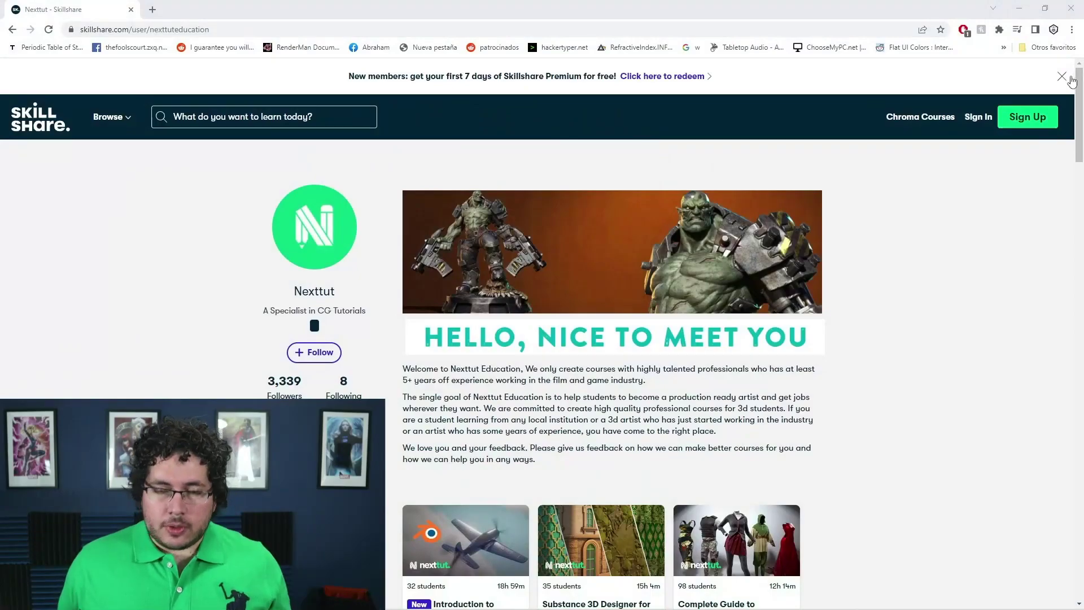
Step: Browse the course list on Nexttut's Skillshare profile page
click(1071, 78)
scroll(1071, 77, down, 2)
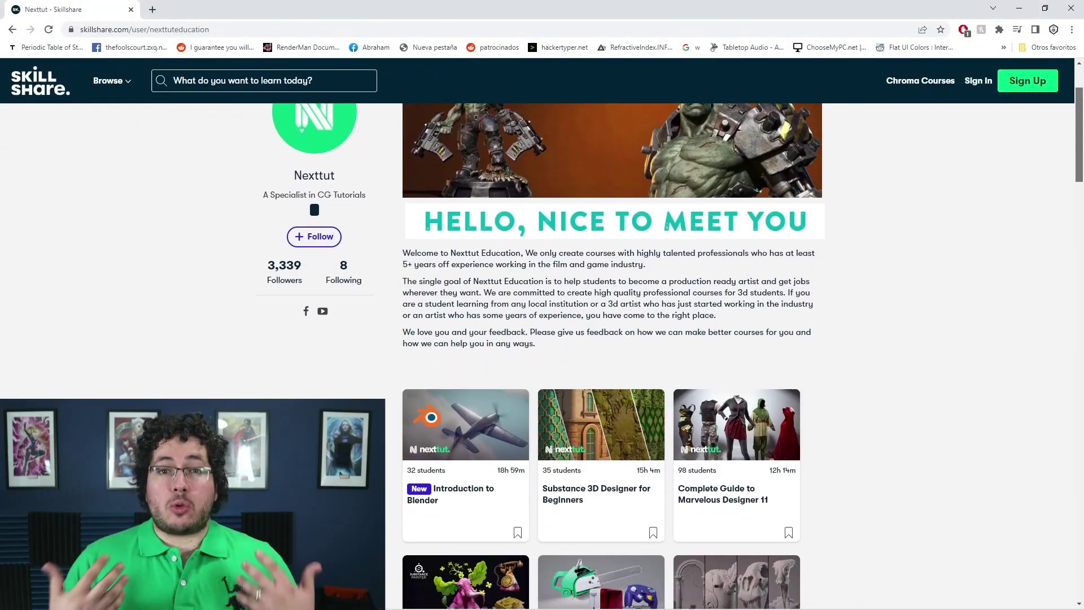
scroll(668, 225, down, 3)
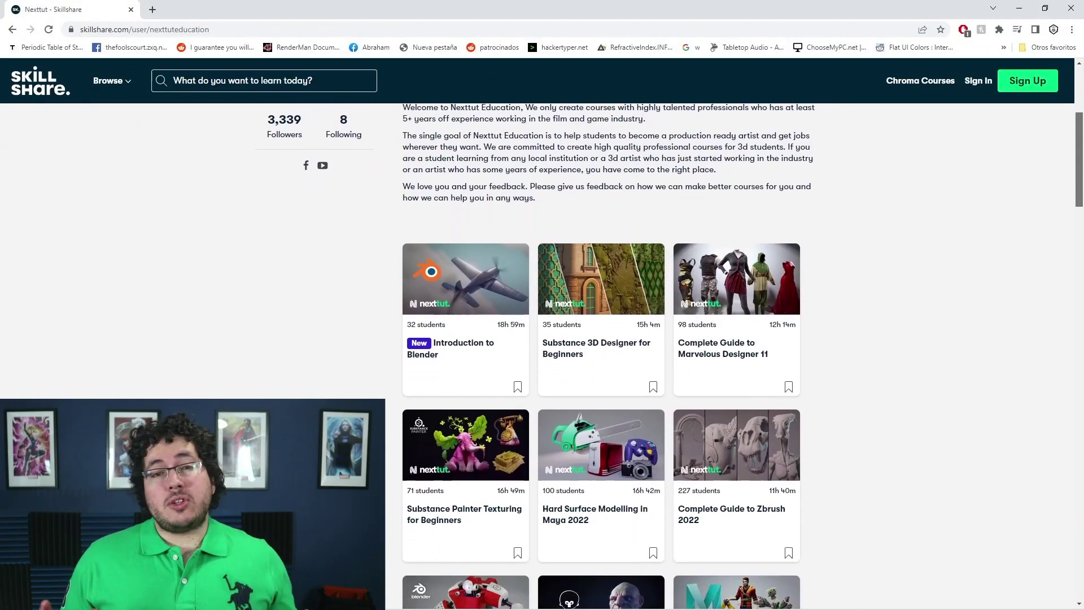
scroll(602, 356, down, 1)
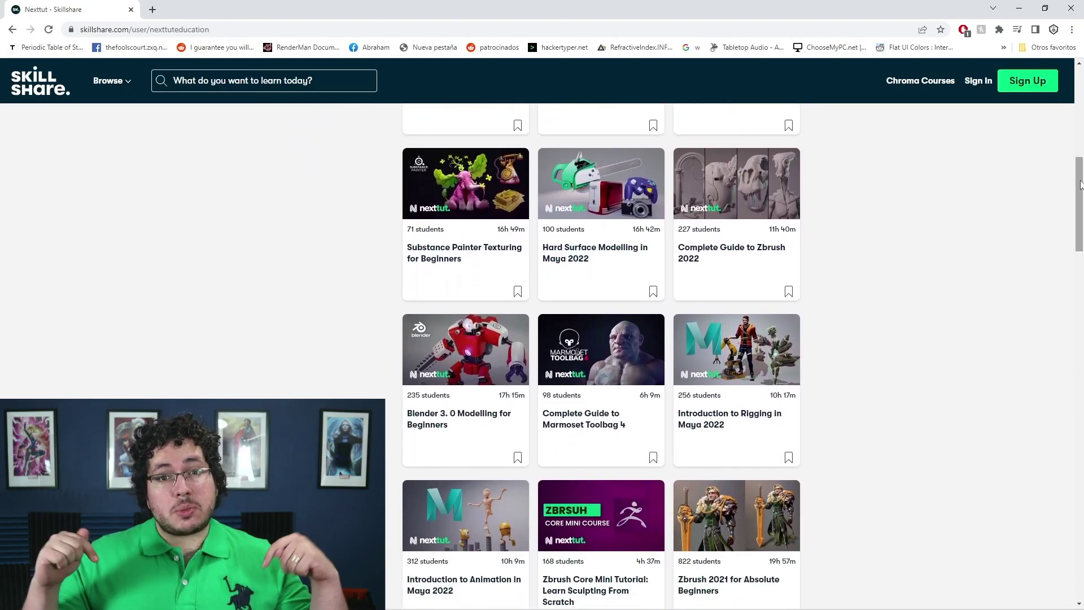
drag(1080, 190, 1054, 322)
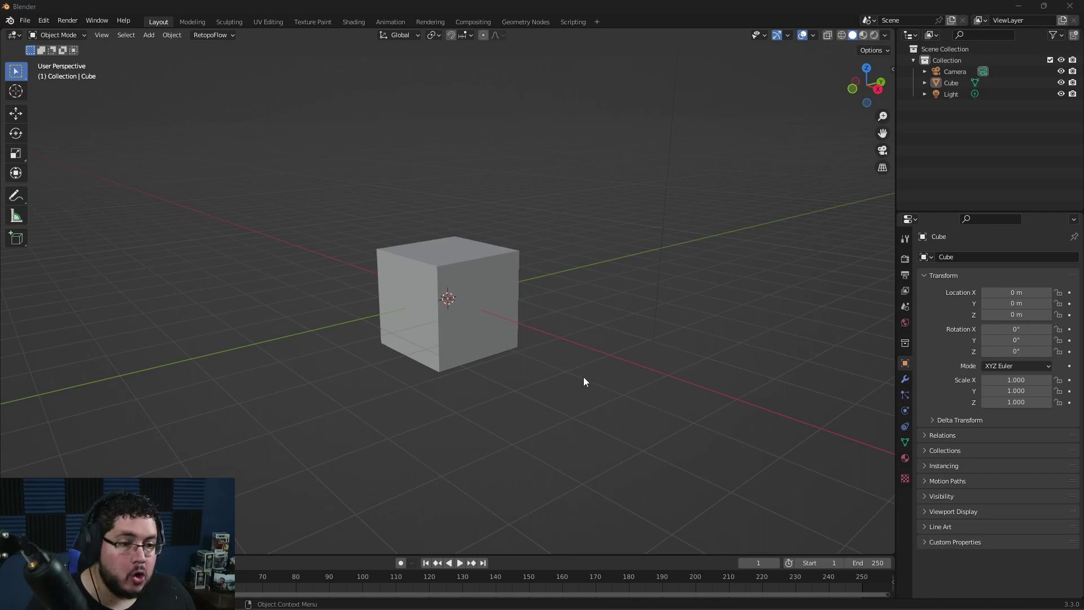
Step: In Blender's front orthographic view, load tombstone.png from the Desktop folder as a reference image empty
scroll(631, 361, down, 2)
mouse_move(631, 361)
middle_down()
mouse_move(589, 360)
mouse_move(585, 331)
mouse_move(625, 346)
middle_up()
scroll(585, 331, up, 3)
key(KP_1)
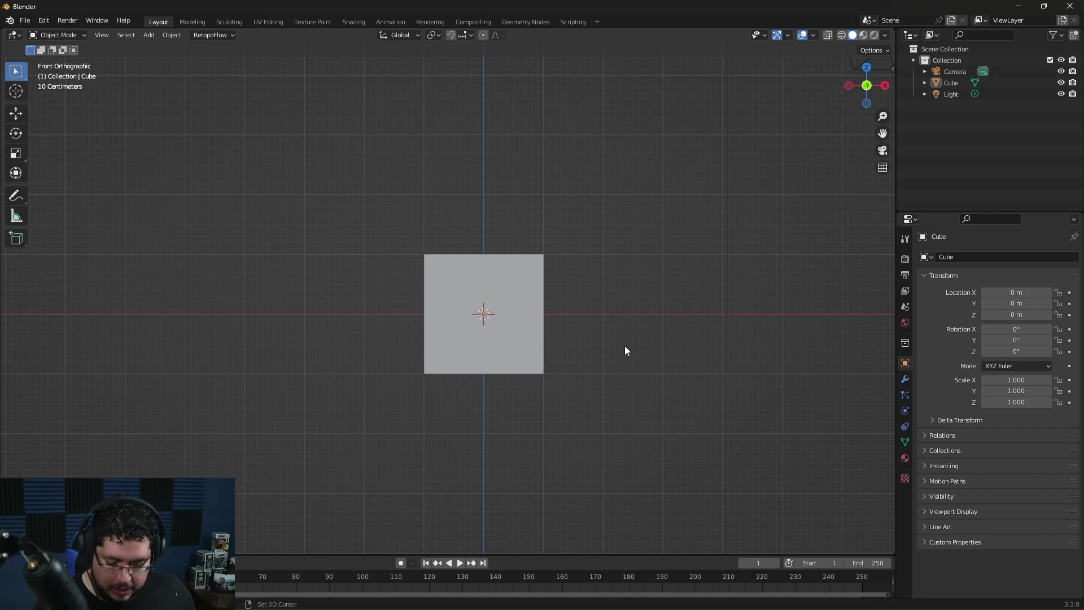
key(shift+a)
mouse_move(644, 342)
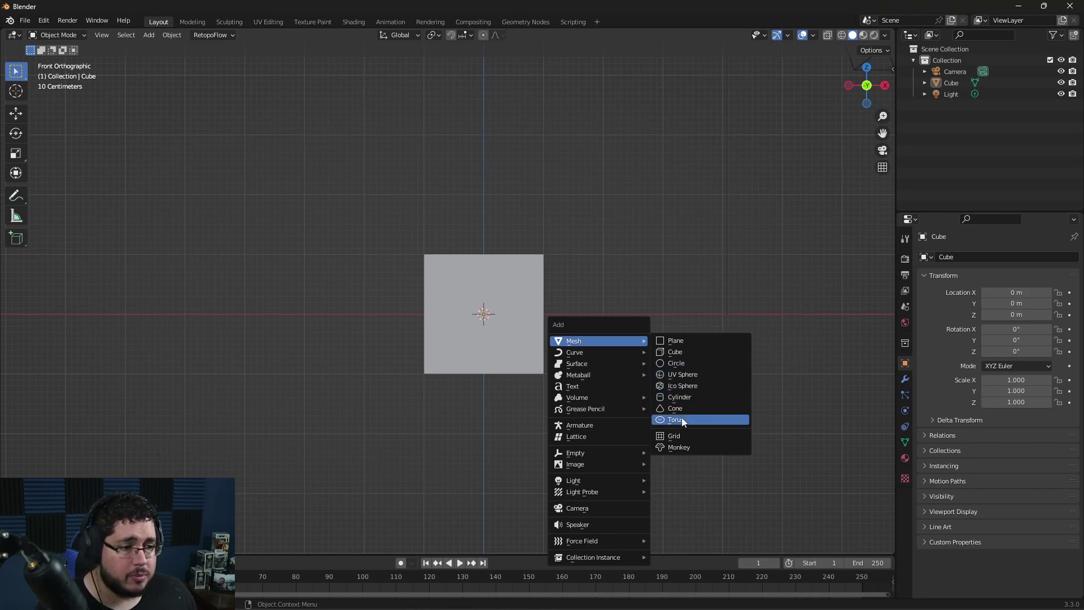
key(shift+a)
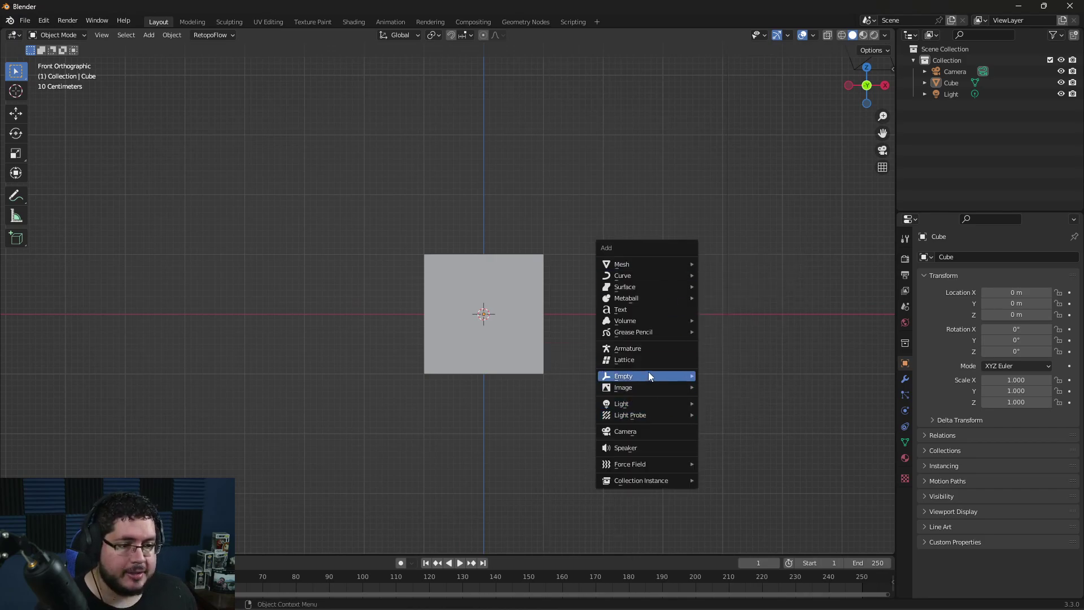
mouse_move(686, 375)
click(729, 387)
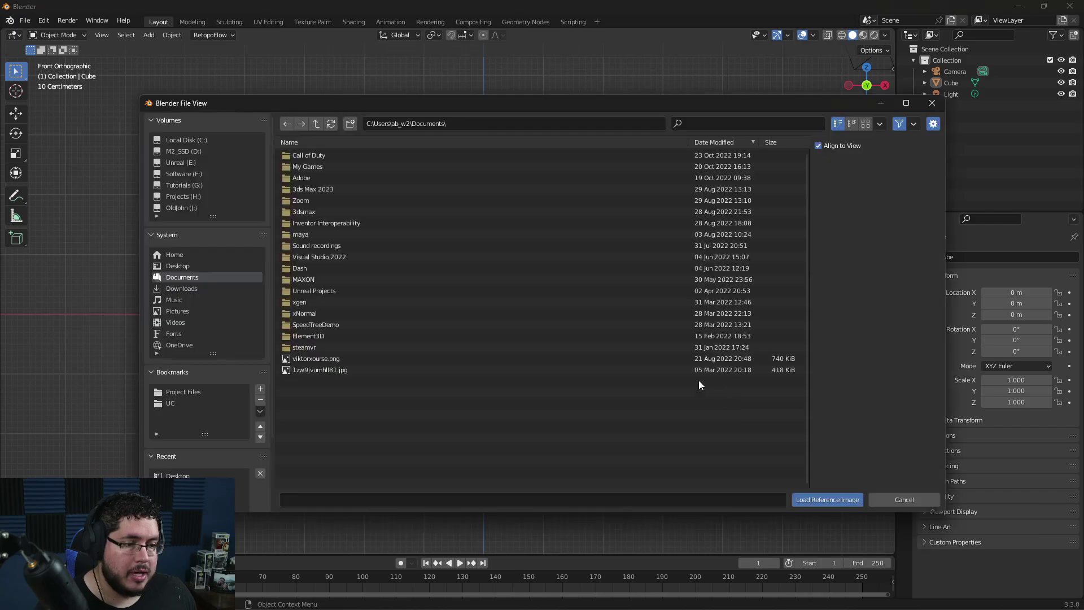
click(178, 266)
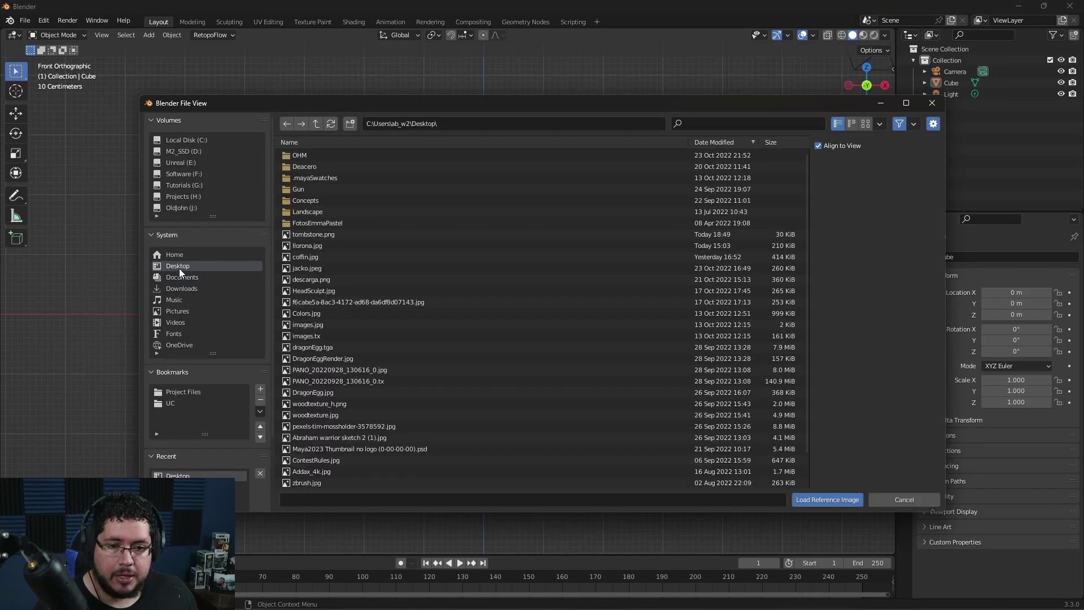
click(324, 235)
click(813, 501)
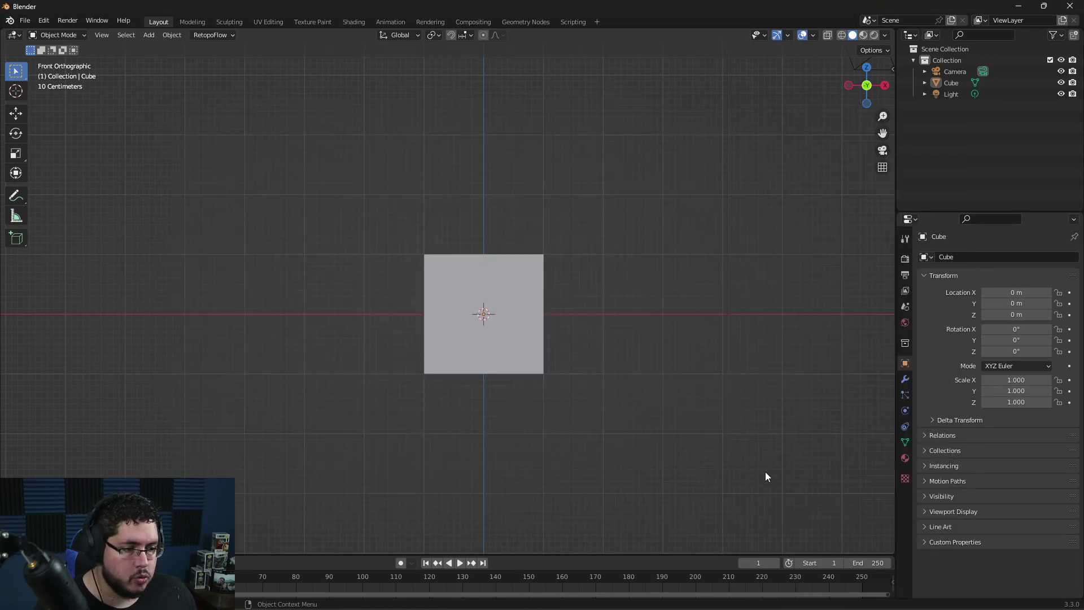
Step: Raise the tombstone reference image along Z to about 2.495 m, so its lower edge sits on the ground line
key(s)
click(598, 274)
scroll(561, 237, down, 1)
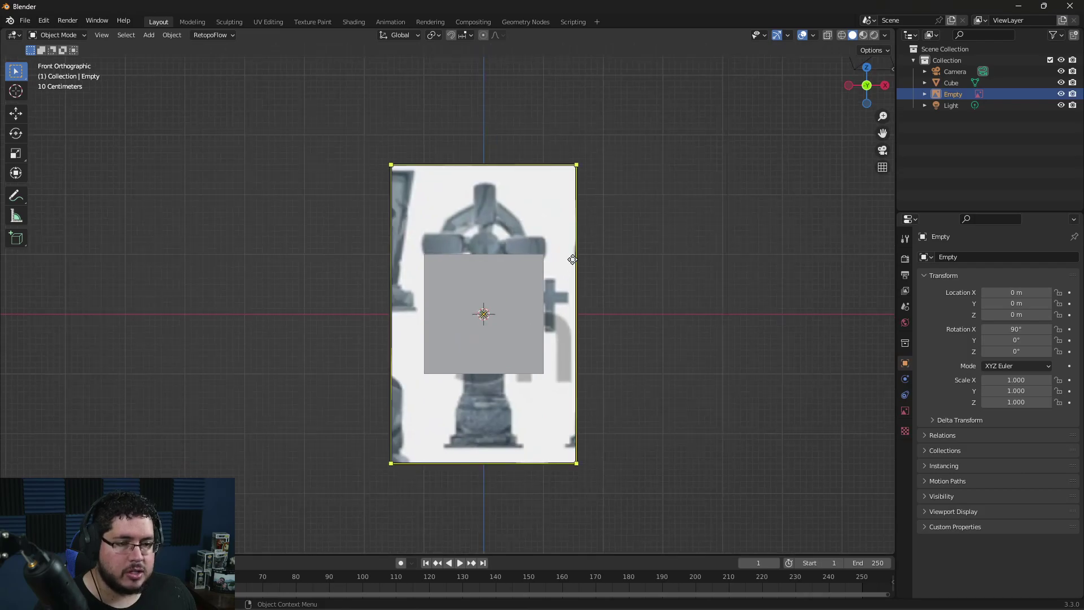
key(g)
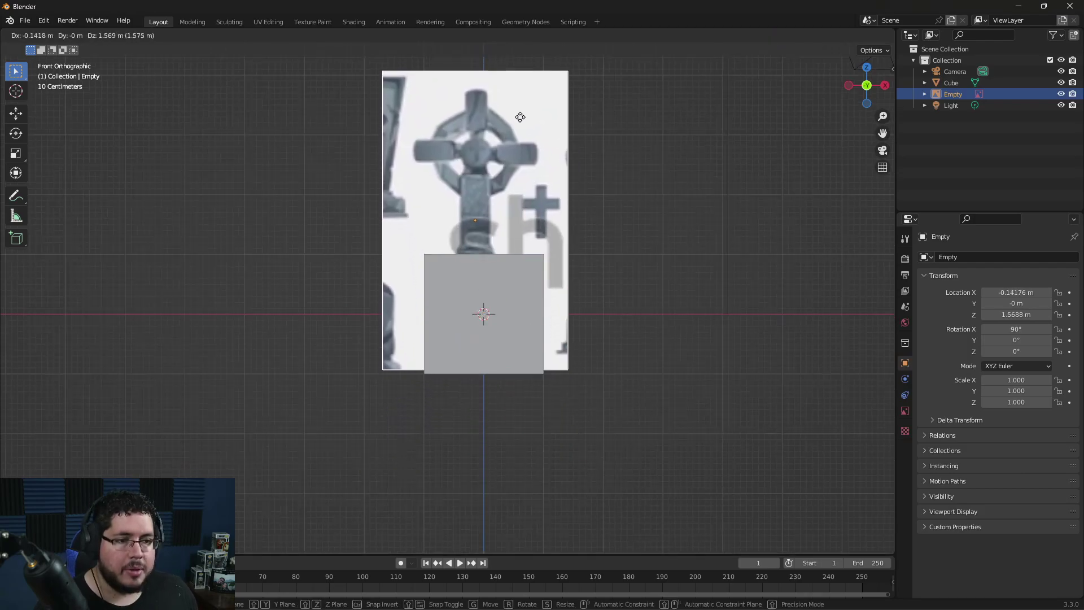
key(z)
click(530, 66)
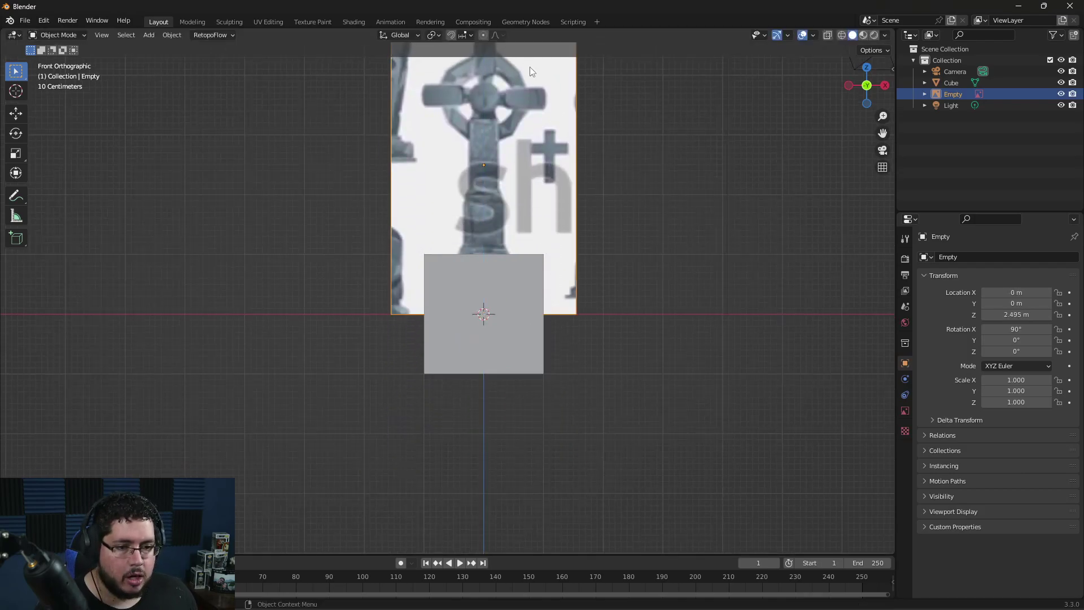
shift+middle_drag(596, 182, 584, 295)
scroll(539, 267, down, 2)
scroll(517, 210, up, 2)
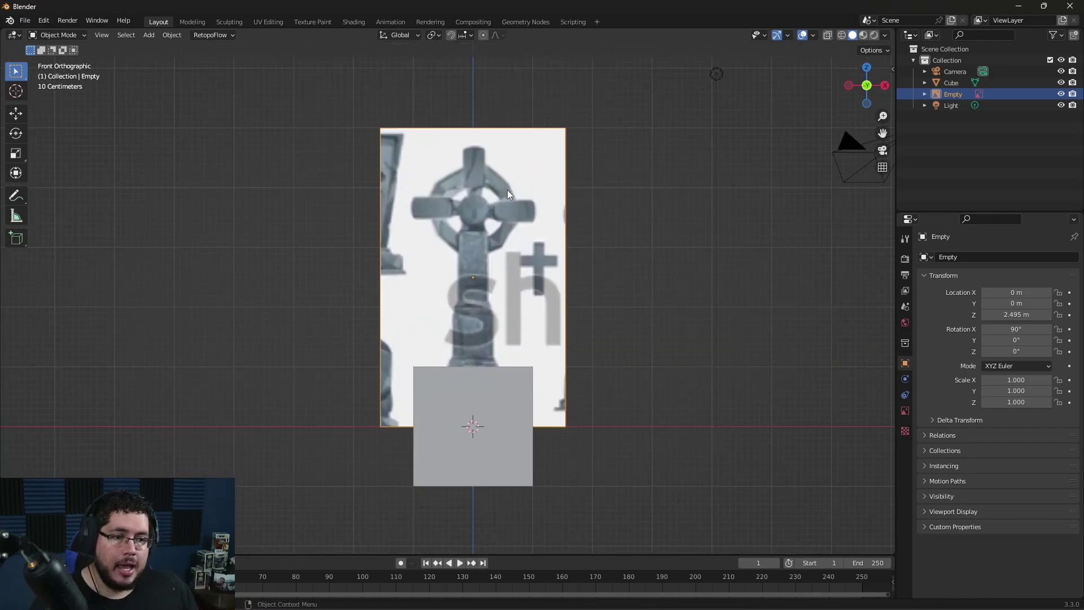
Step: Delete the default cube and add a new mesh cube at the world origin, viewed from the front
click(503, 449)
key(Delete)
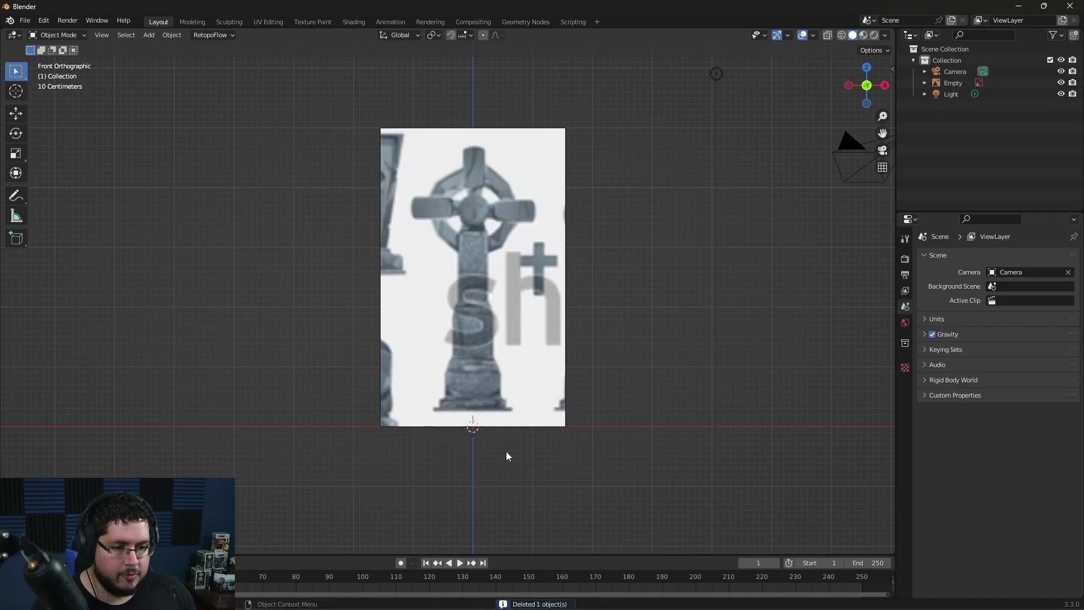
scroll(526, 343, up, 4)
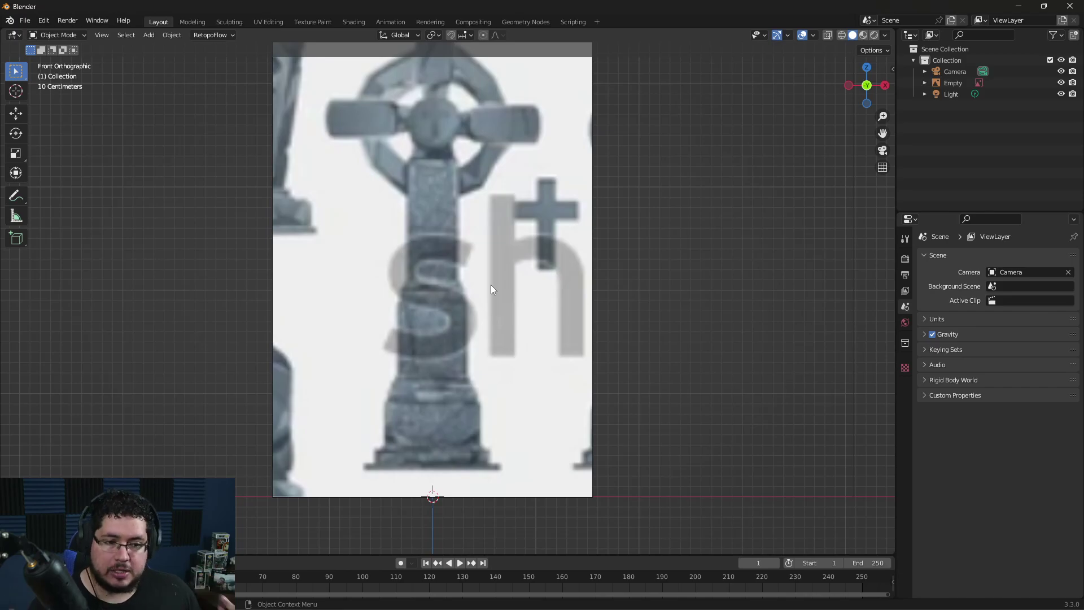
scroll(490, 285, down, 2)
scroll(484, 282, up, 1)
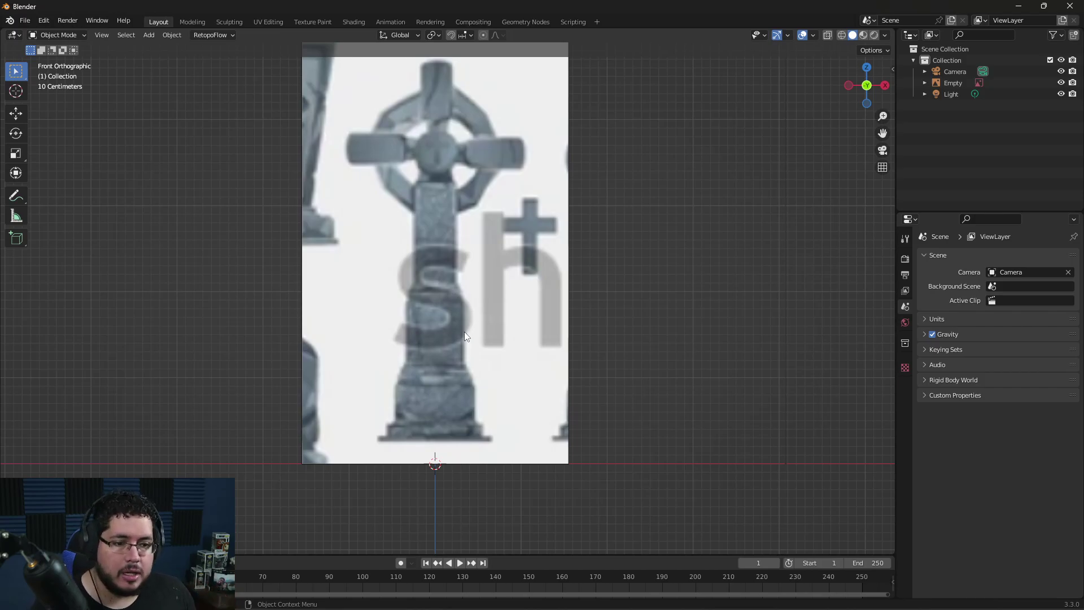
scroll(465, 395, up, 2)
key(shift+a)
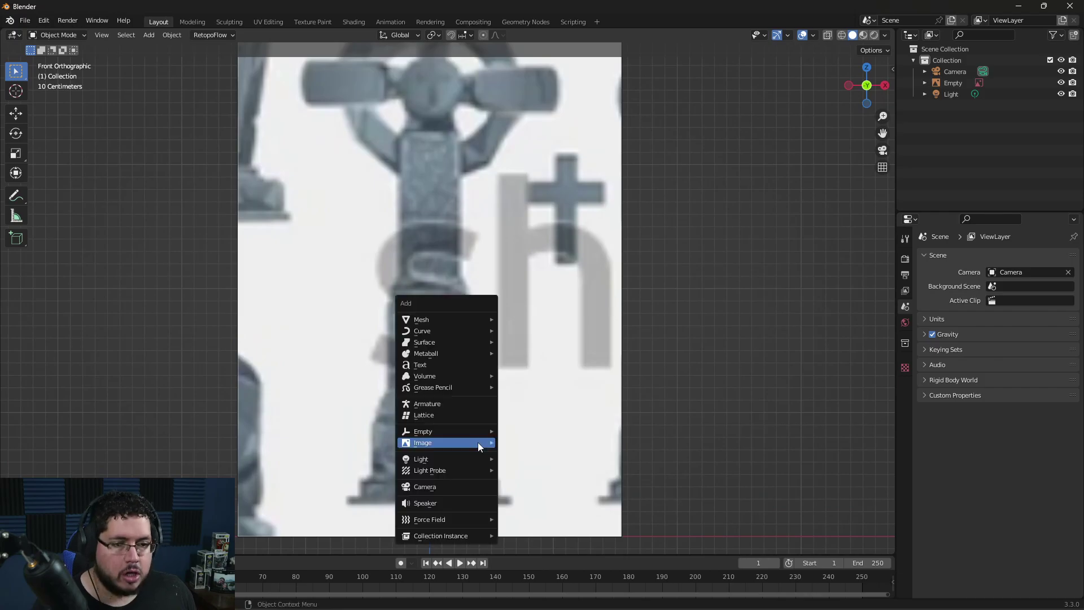
mouse_move(459, 318)
click(520, 330)
middle_drag(523, 333, 601, 382)
key(KP_1)
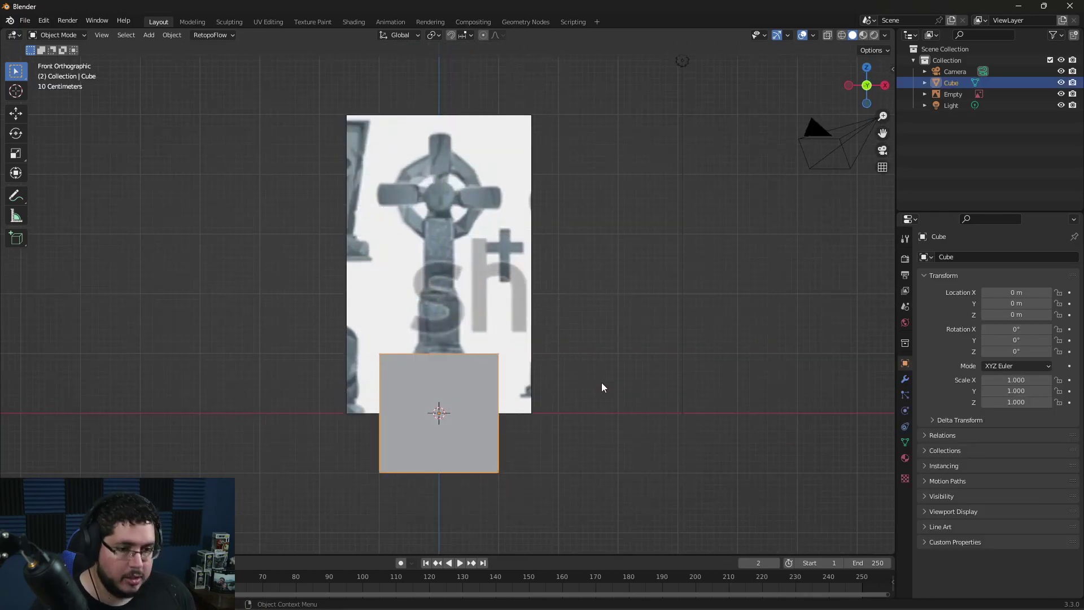
Step: Enable opacity on the tombstone reference image and set it to 0.5
click(453, 205)
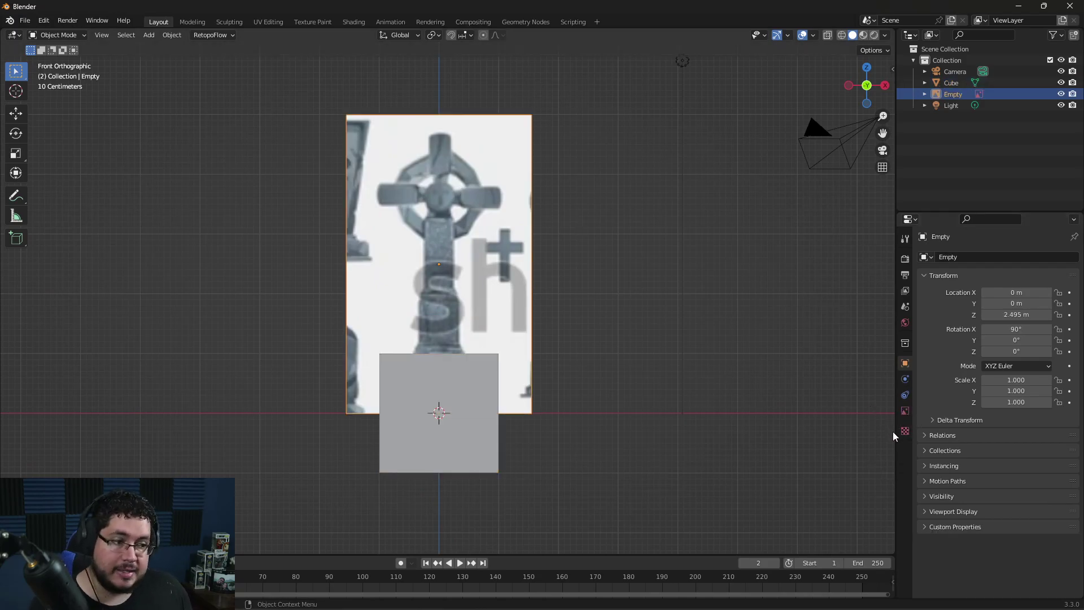
click(905, 411)
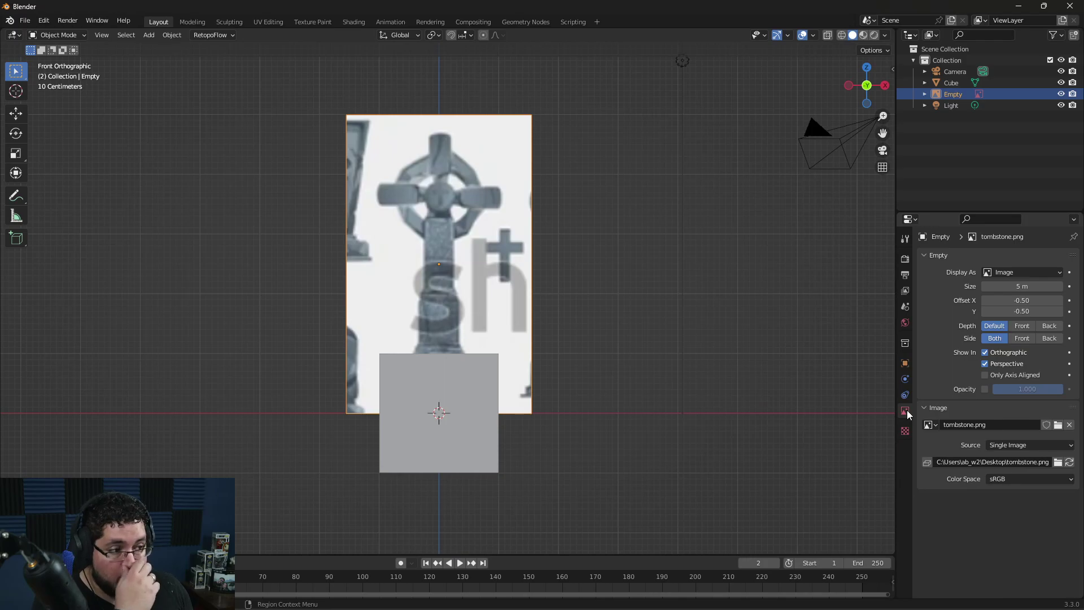
click(985, 389)
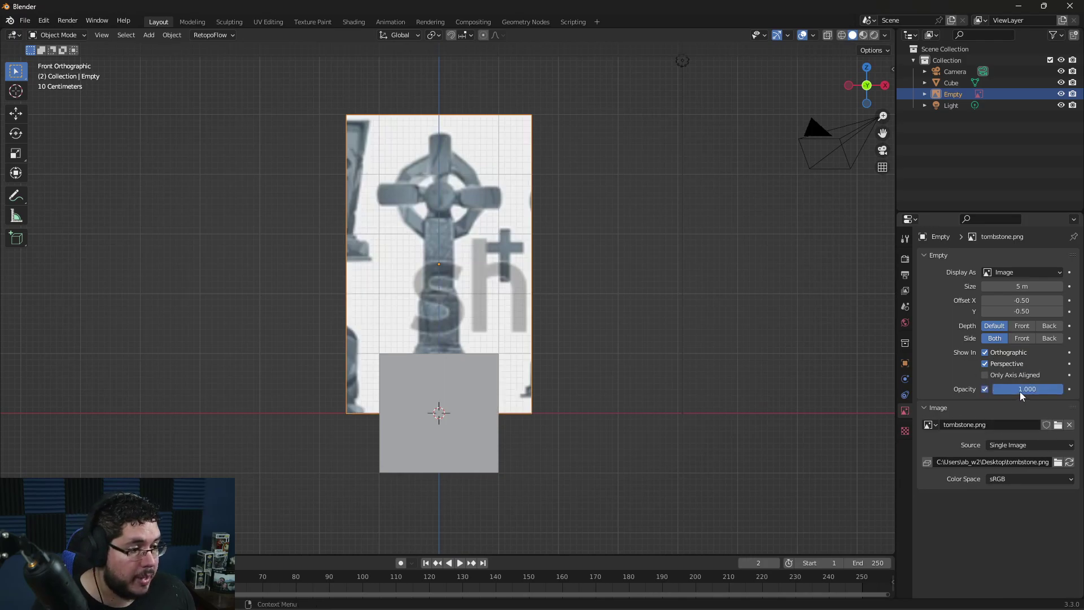
click(1025, 389)
text(0.5)
key(Return)
click(646, 339)
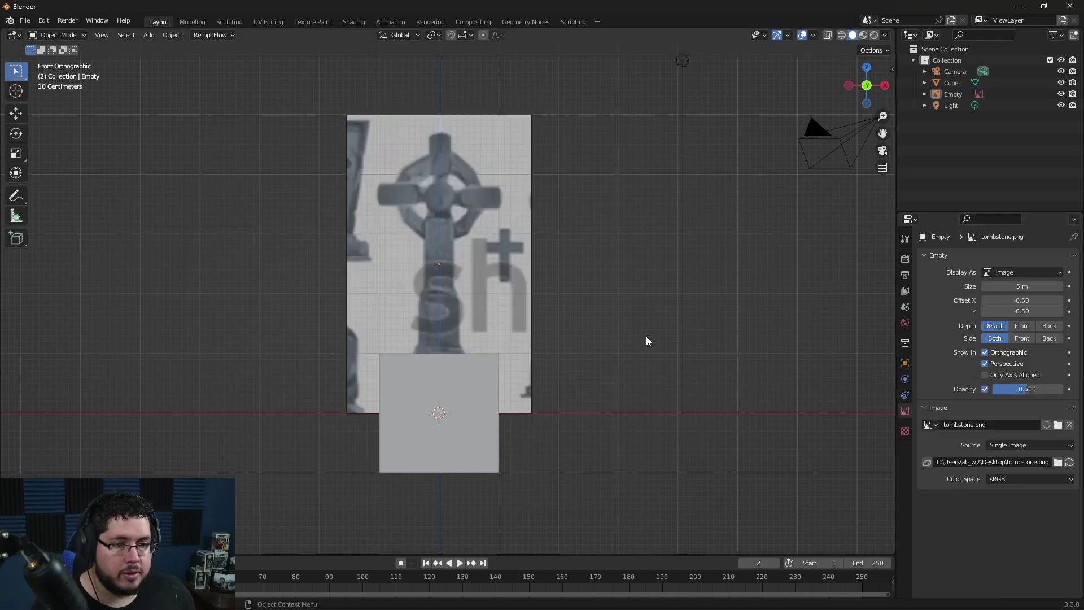
Step: Scale the cube down to the width of the tombstone's lowest base slab and flatten it along Z into a thin slab
click(451, 374)
scroll(535, 367, up, 4)
scroll(586, 326, down, 3)
key(s)
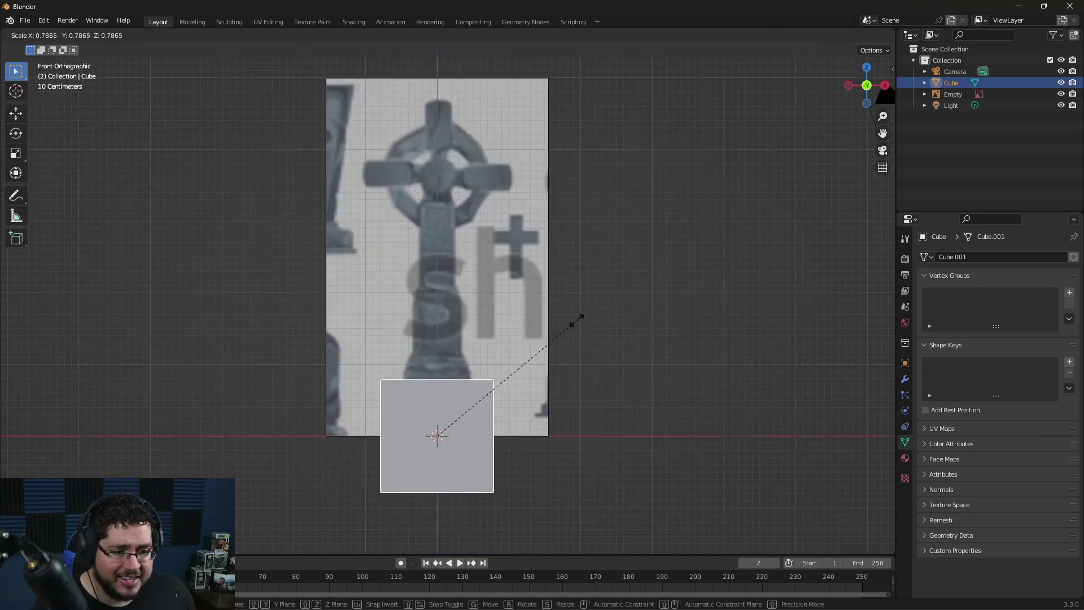
right_click(559, 347)
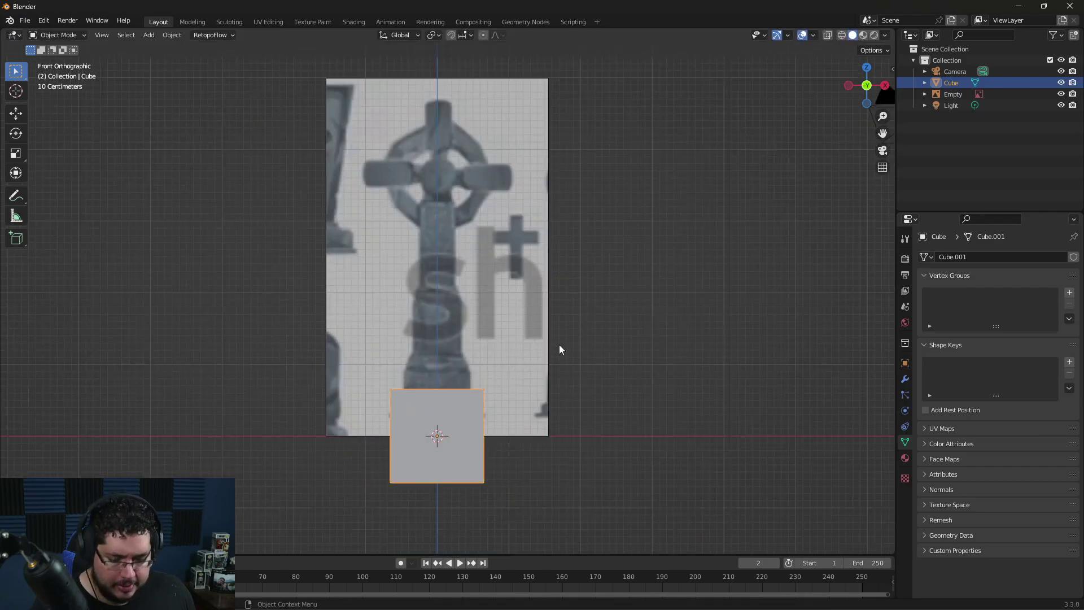
key(s)
key(z)
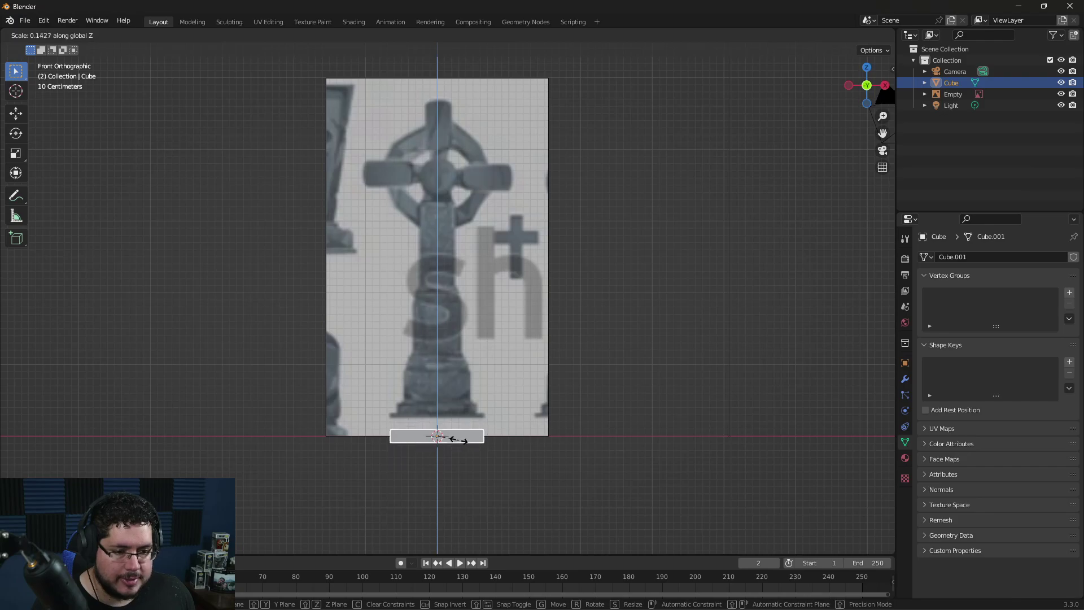
click(442, 440)
Step: Move the flattened cube up along Z onto the bottom edge of the tombstone in the reference image
scroll(508, 431, up, 4)
scroll(514, 413, down, 1)
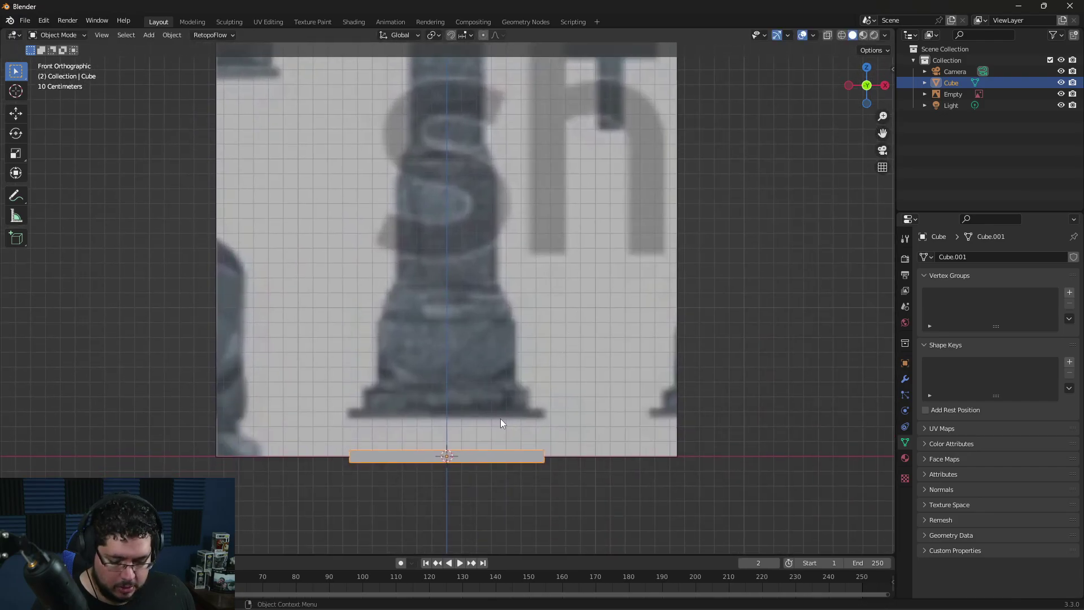
key(g)
key(z)
click(501, 378)
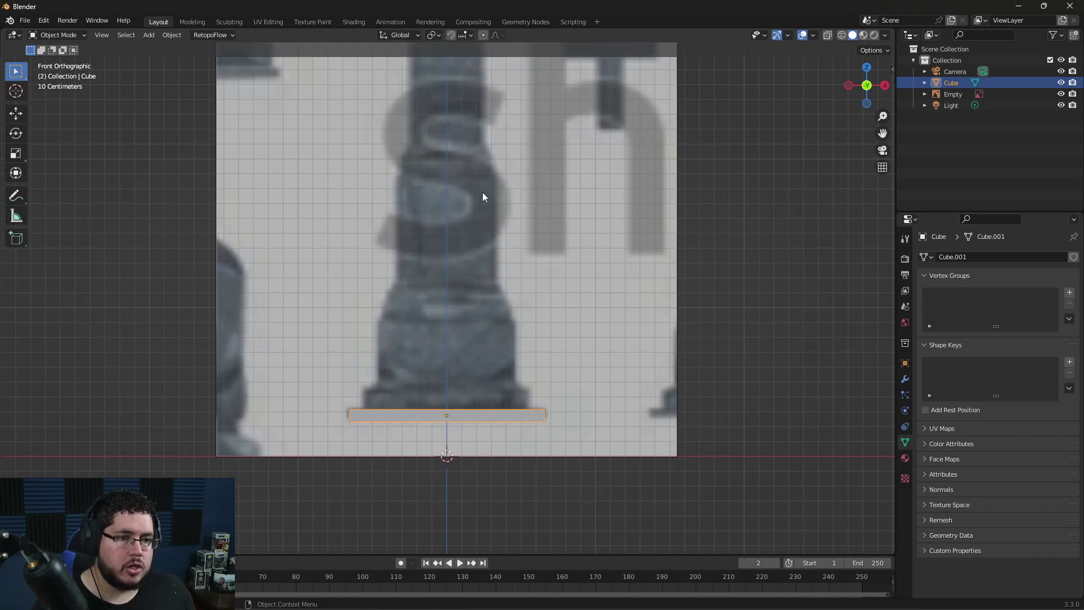
Step: Move the tombstone reference image back along the Y axis behind the slab and return to the front view
scroll(483, 196, down, 5)
scroll(443, 315, up, 4)
middle_drag(533, 346, 528, 306)
click(524, 278)
scroll(524, 273, down, 5)
key(g)
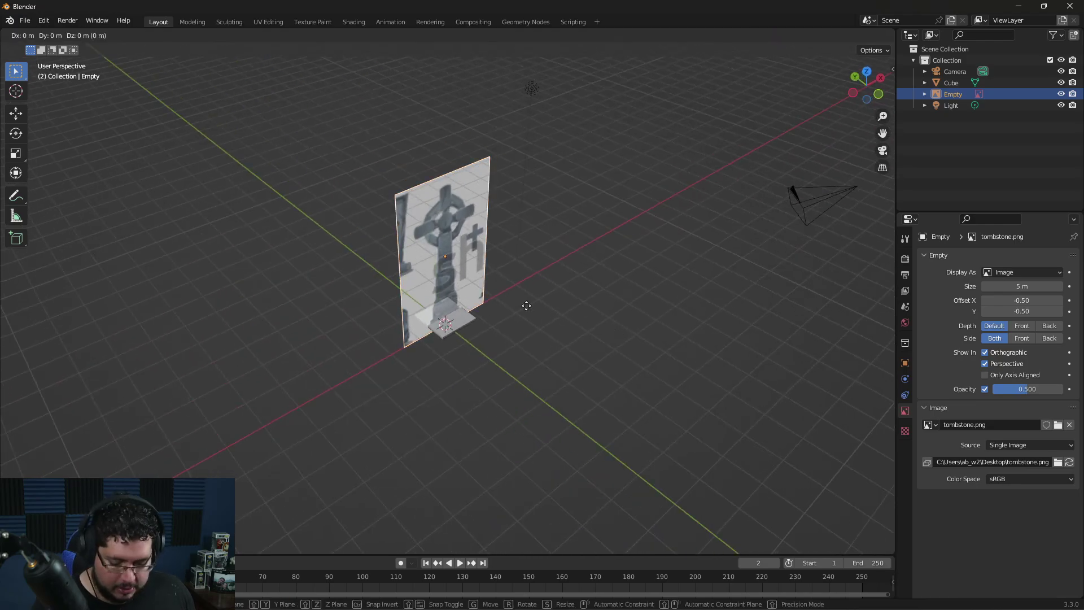
key(y)
click(485, 278)
key(KP_1)
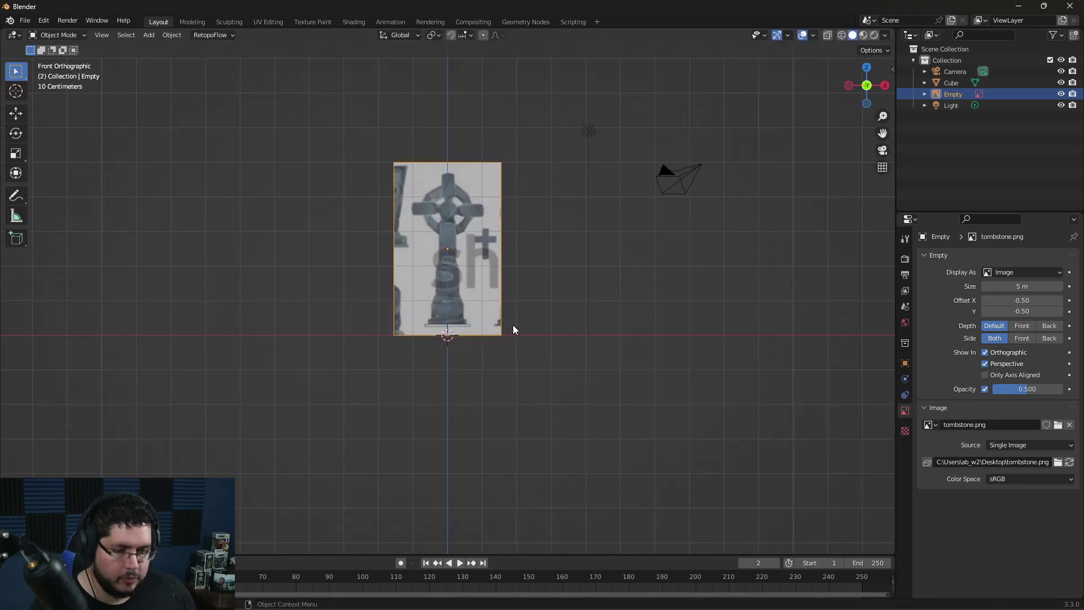
Step: Split the 3D viewport vertically into a perspective view and a front orthographic view of the slab against the reference
scroll(478, 352, up, 8)
click(441, 440)
scroll(495, 392, down, 3)
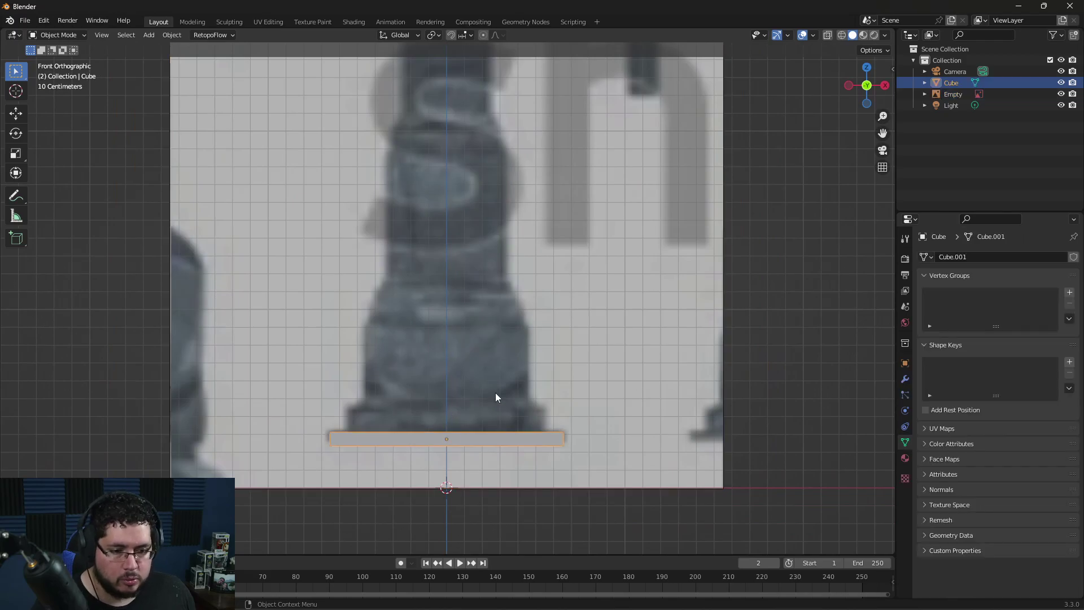
middle_drag(496, 392, 695, 344)
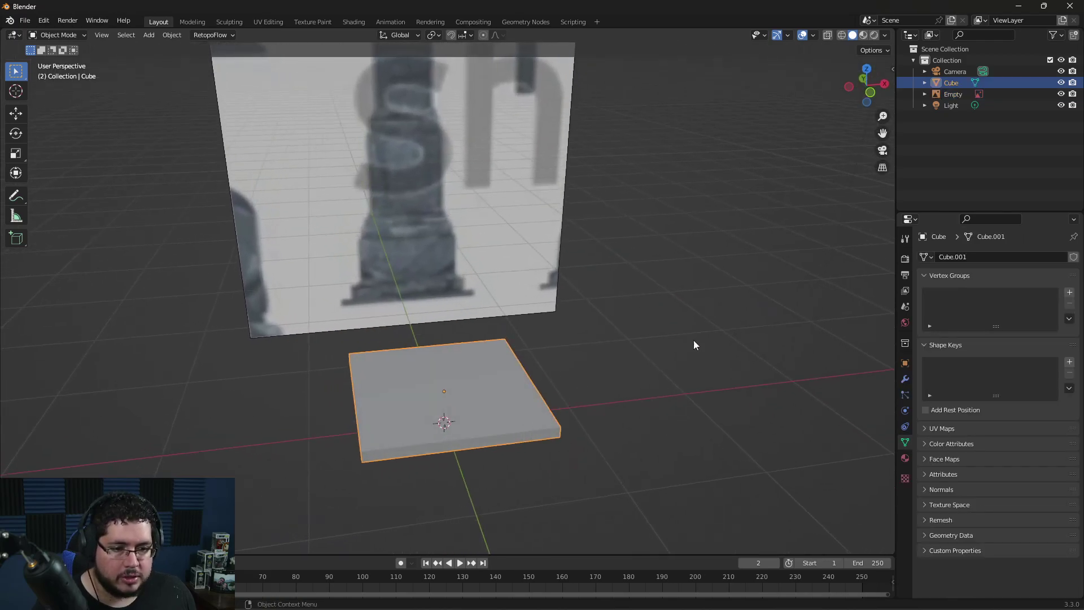
right_click(896, 273)
click(895, 275)
click(570, 266)
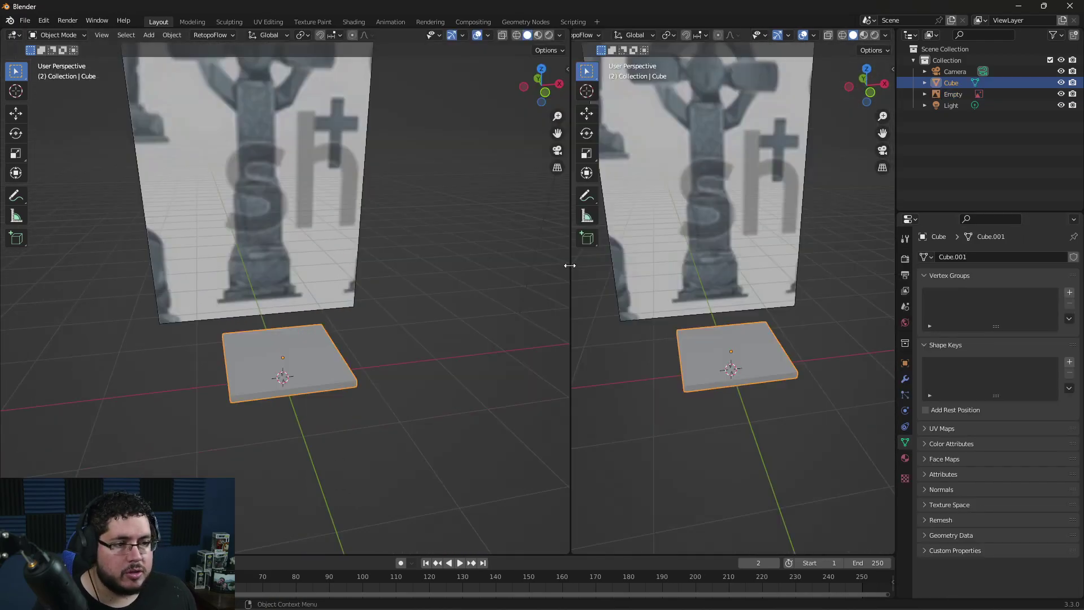
click(877, 314)
key(KP_1)
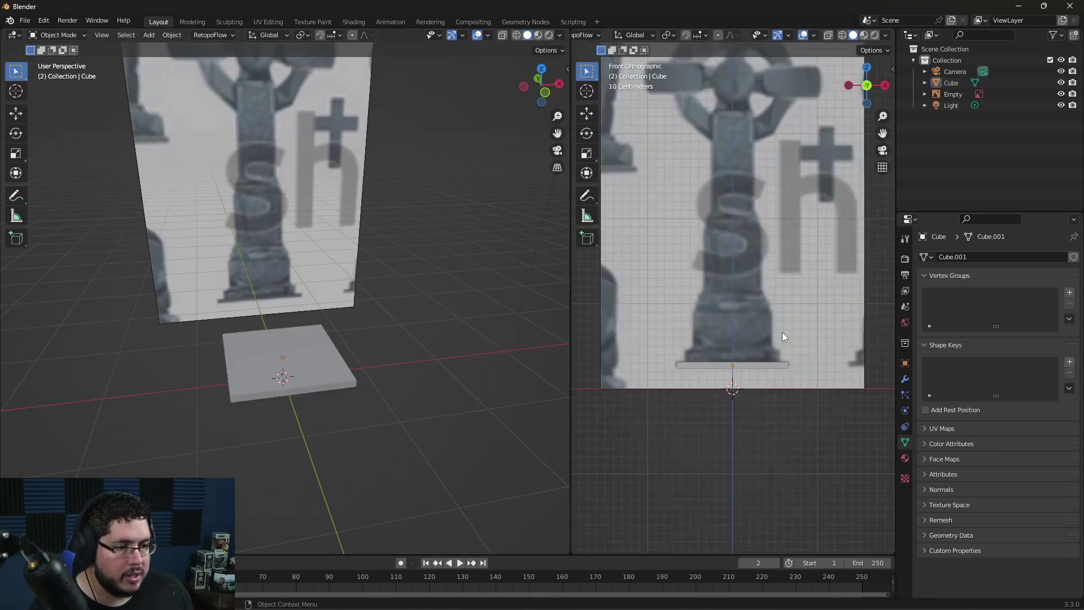
Step: Enter Edit Mode on the slab in the perspective view and select its top face in face select mode
click(302, 365)
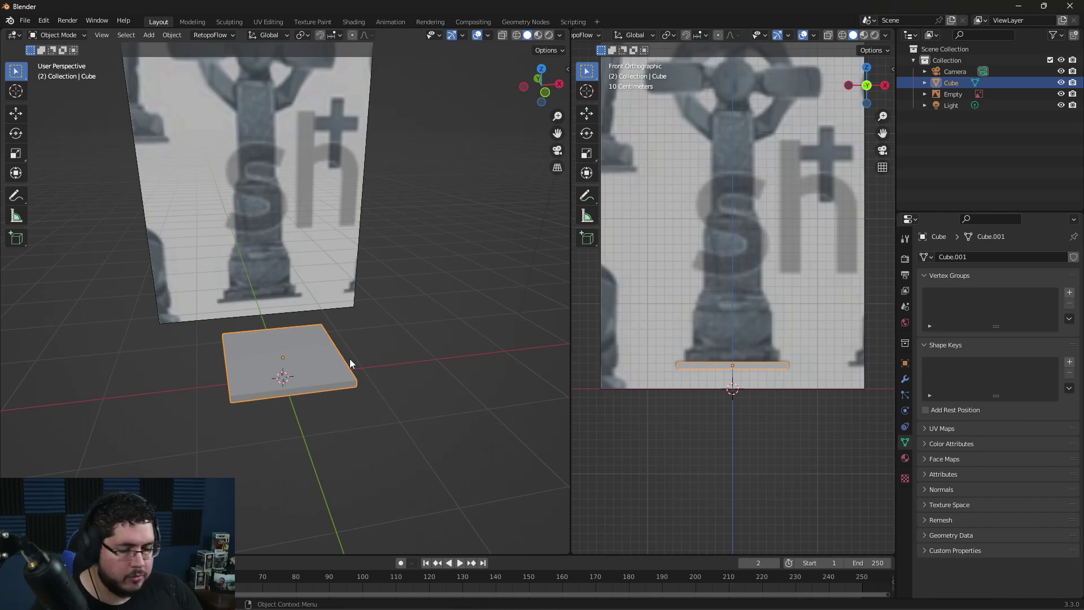
scroll(395, 391, up, 1)
scroll(395, 387, down, 1)
scroll(389, 386, up, 1)
scroll(372, 385, up, 2)
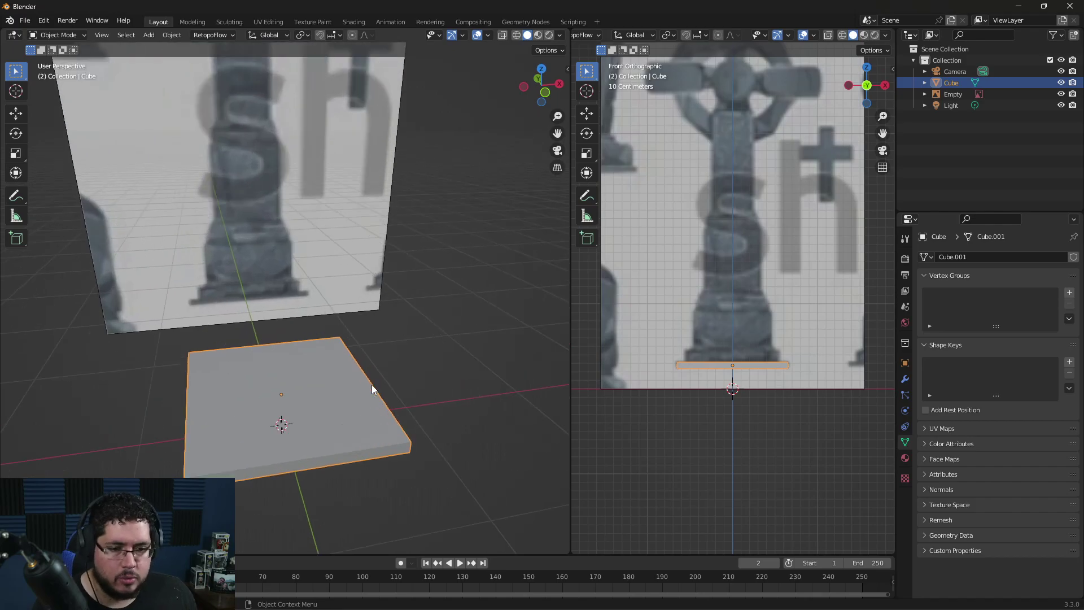
shift+middle_drag(435, 403, 346, 314)
key(Tab)
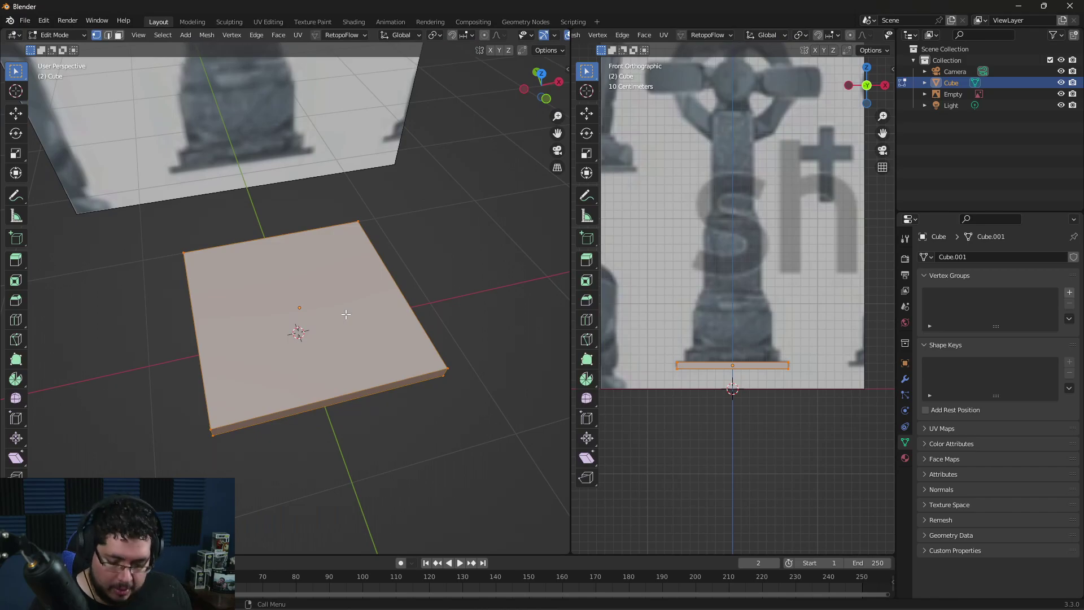
key(3)
click(340, 293)
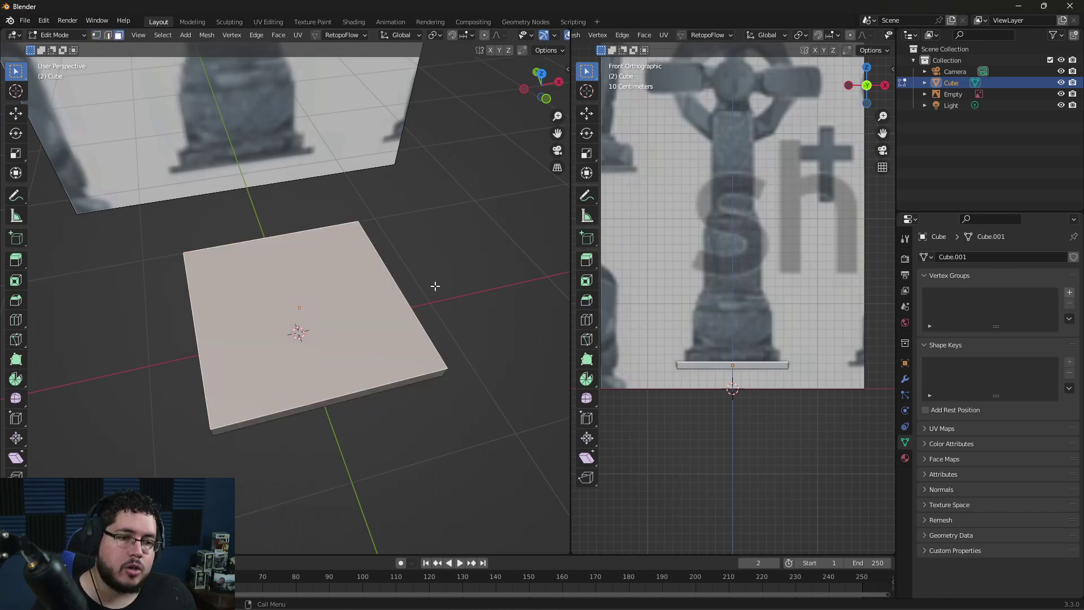
Step: Inset the slab's top face and extrude it upward to form the second base step of the reference
middle_drag(436, 286, 438, 264)
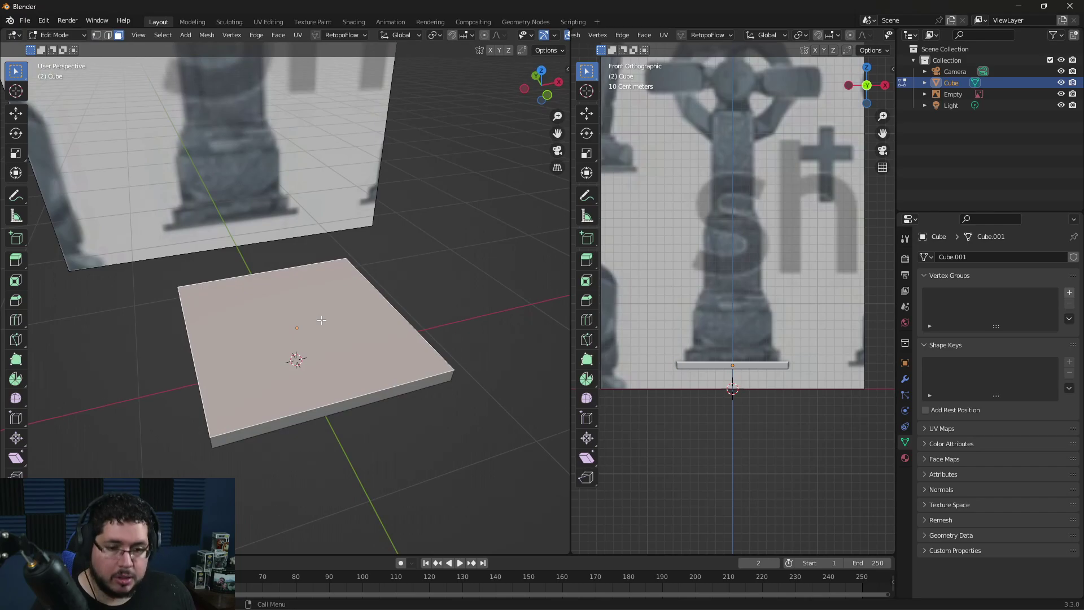
key(i)
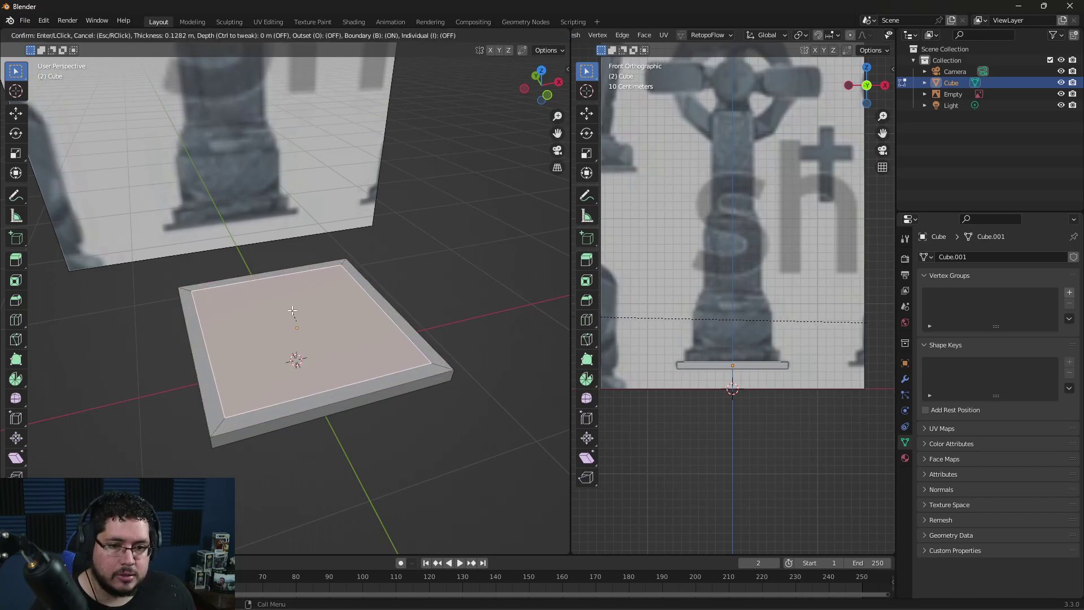
click(292, 316)
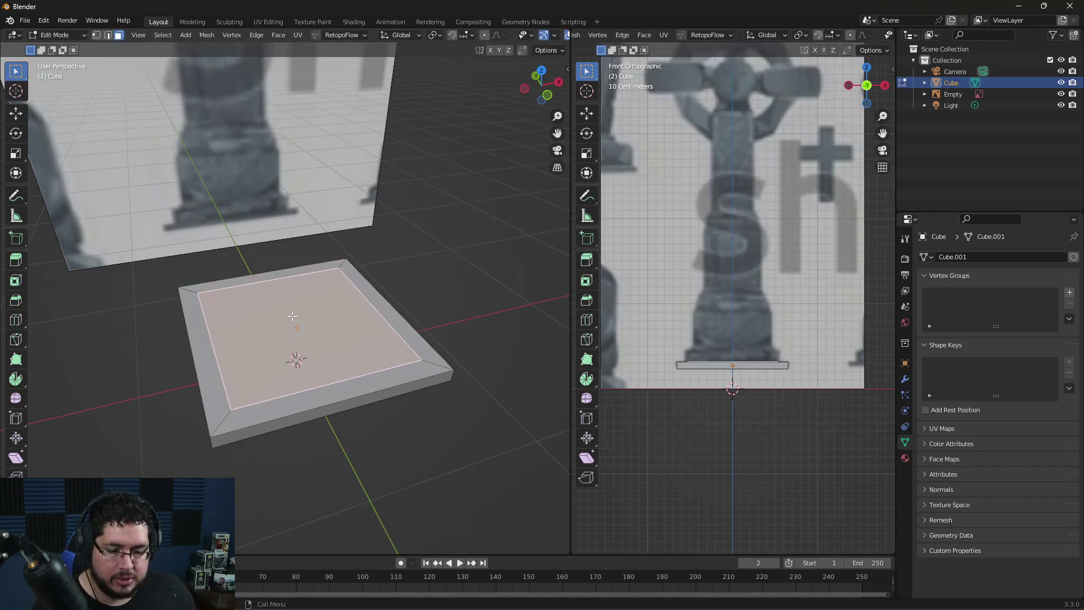
key(e)
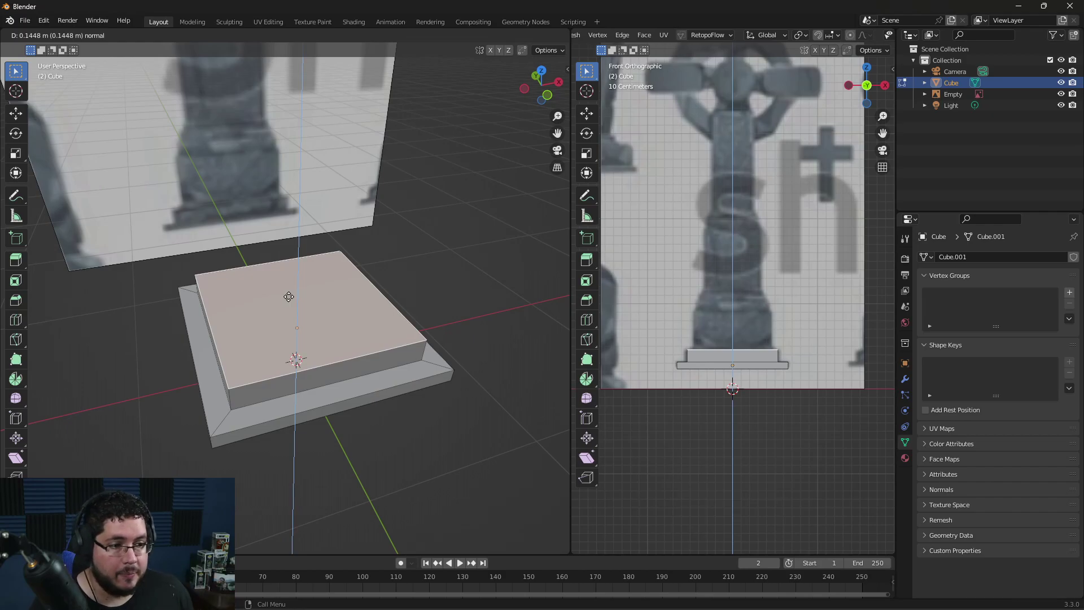
click(287, 299)
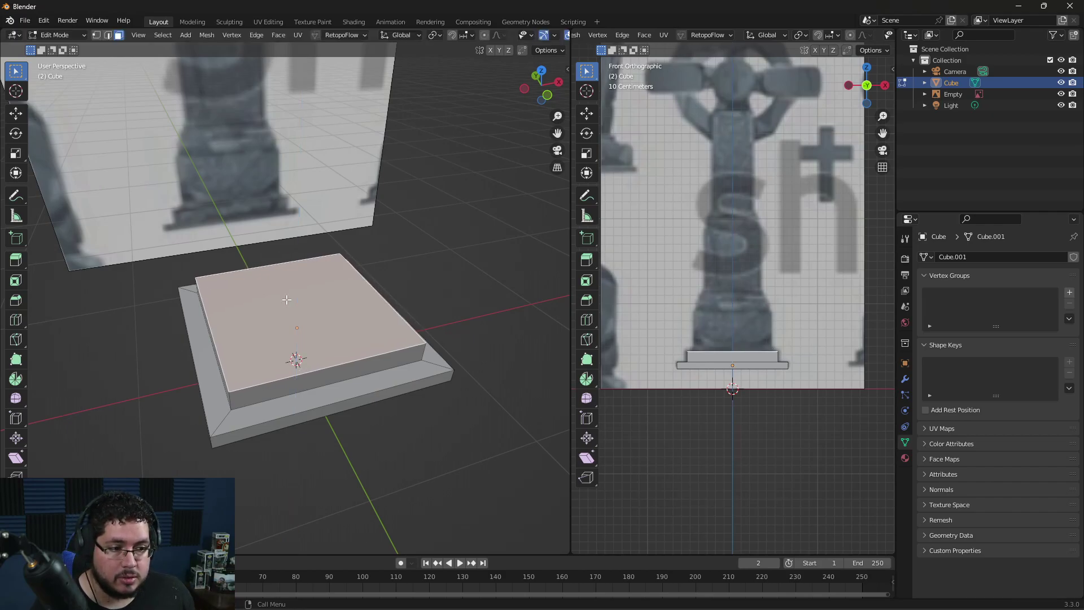
Step: Inset the second step's top face slightly and raise it about 0.06 m along Z to make a sloped edge
key(i)
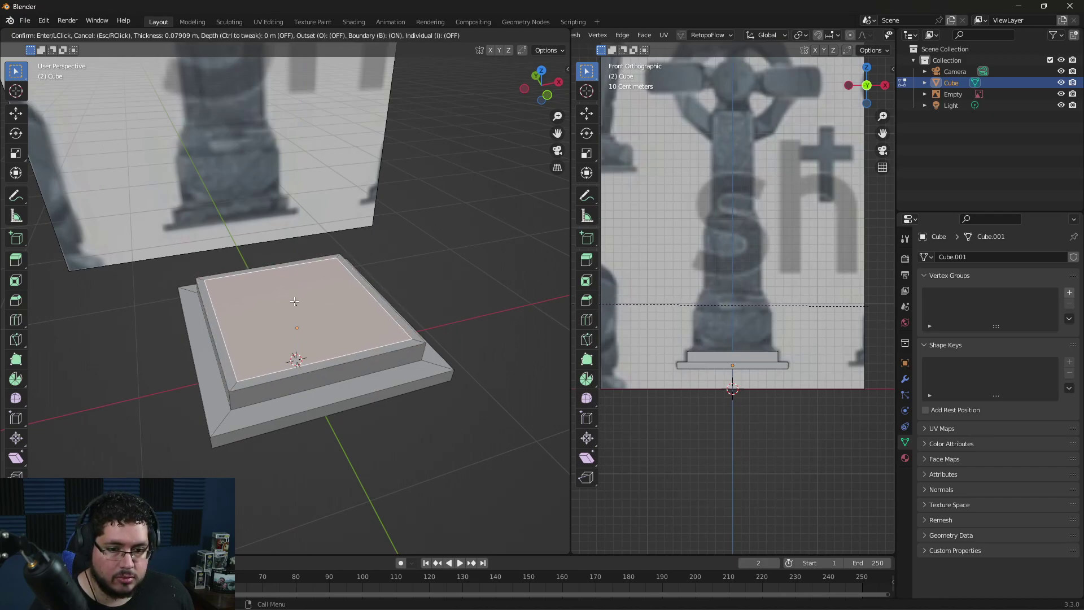
click(295, 303)
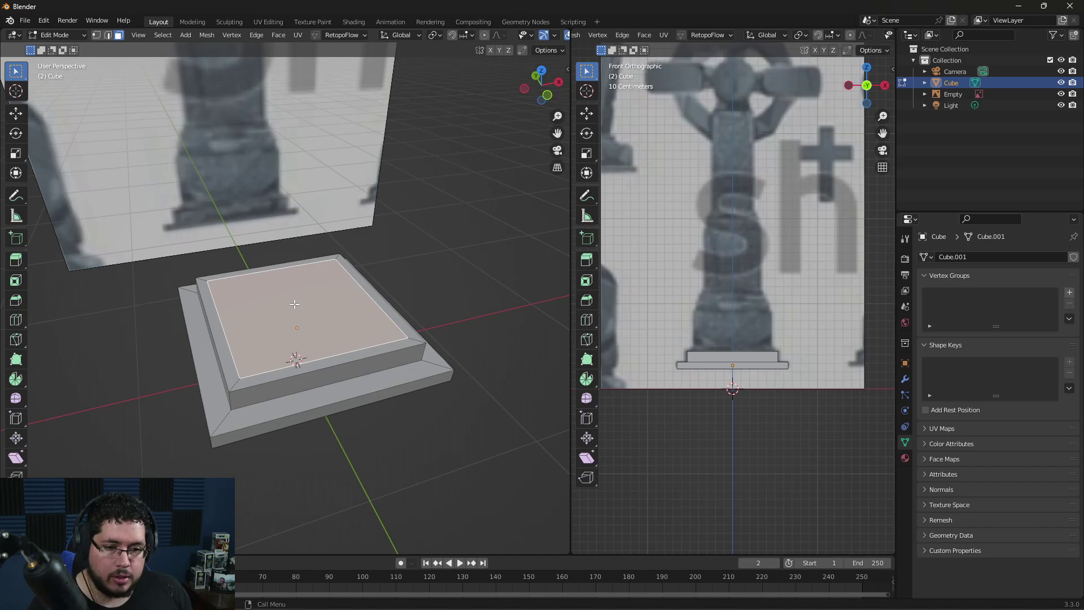
key(g)
key(z)
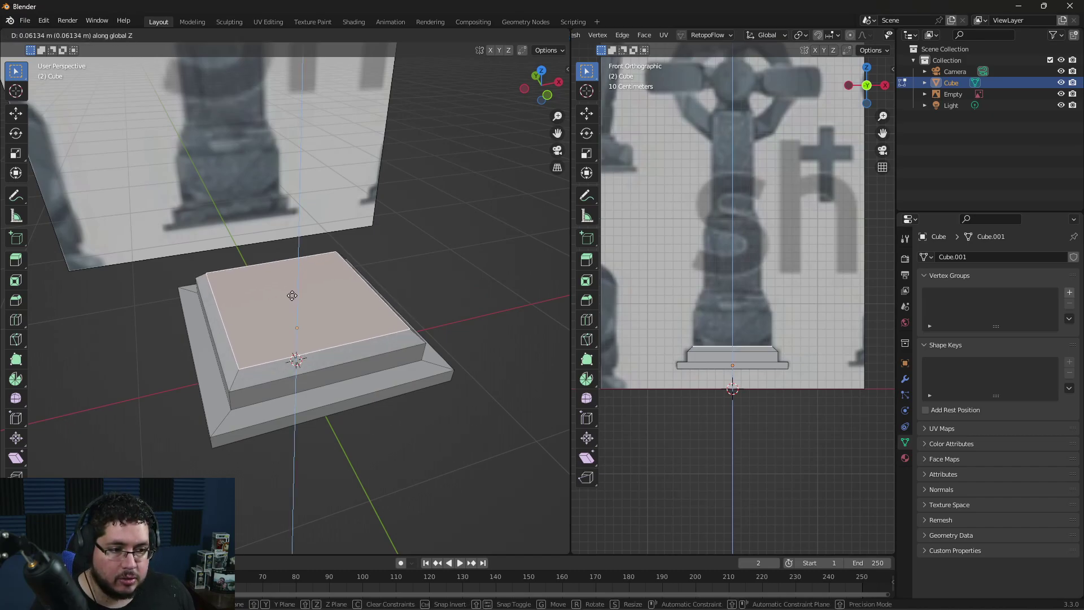
click(292, 295)
Step: Extrude the top face up into the main pedestal block, then inset it slightly and extrude a thin ledge above it
key(e)
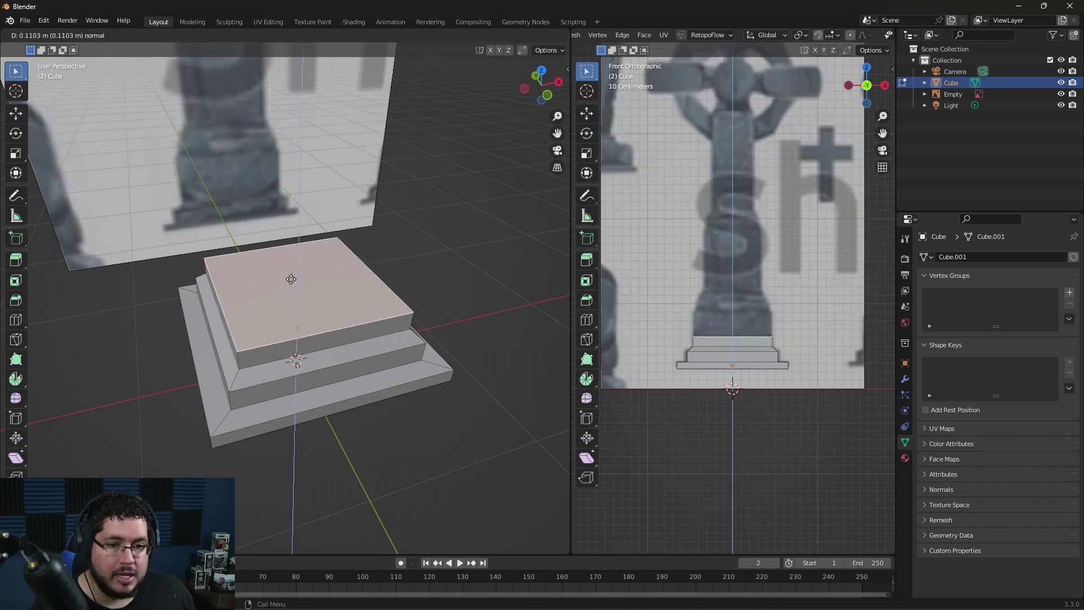
click(295, 234)
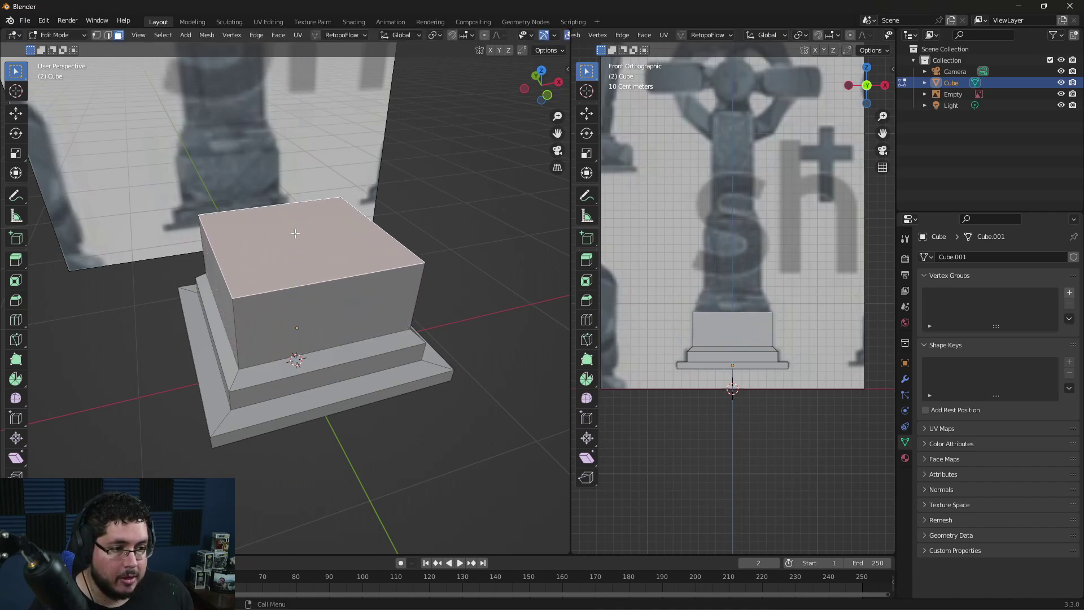
key(i)
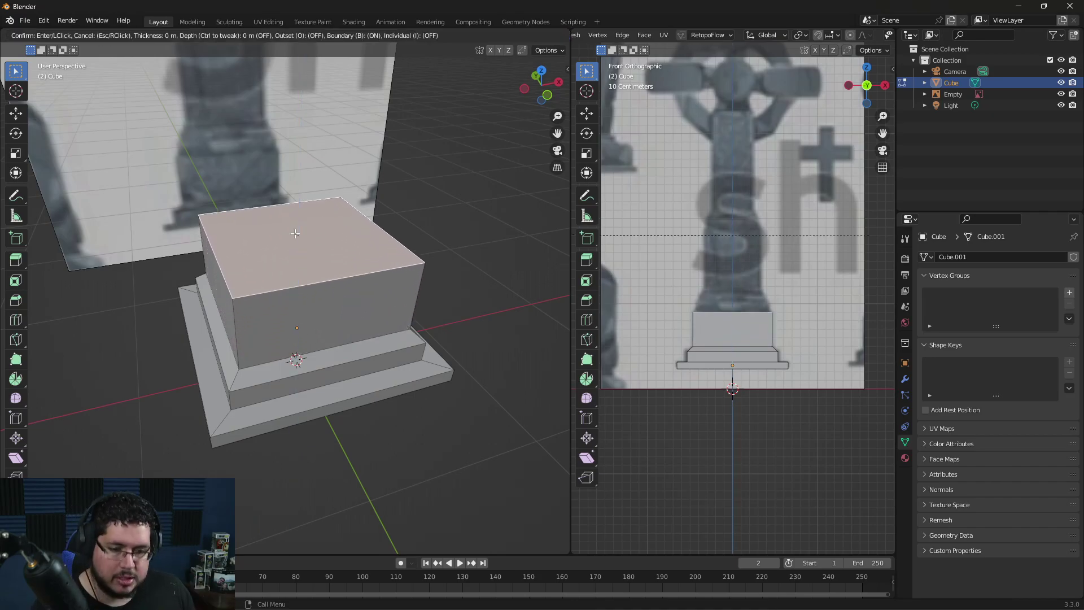
click(299, 236)
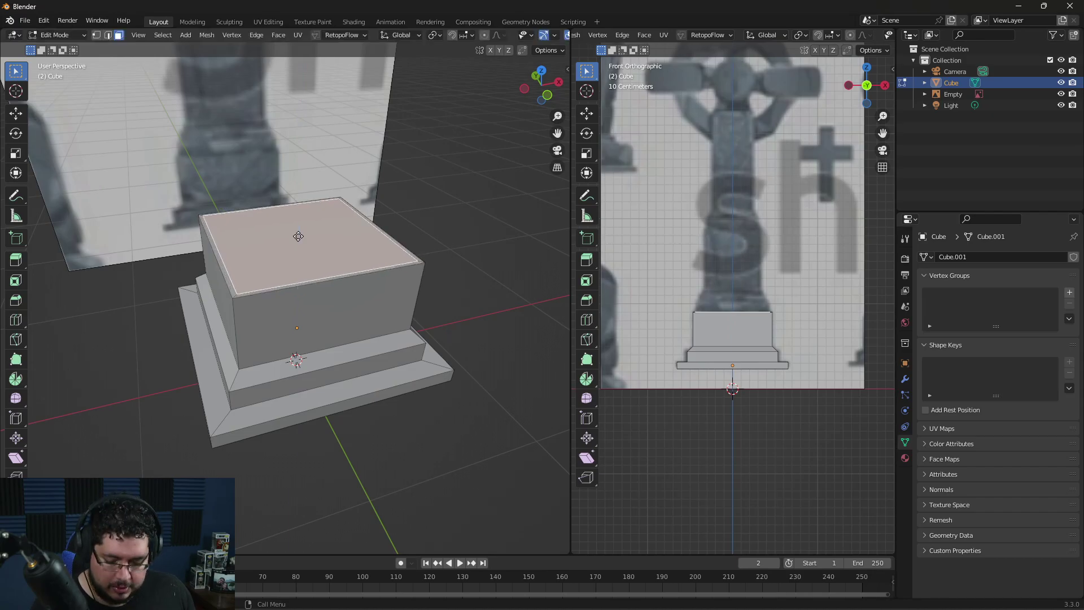
key(e)
click(300, 219)
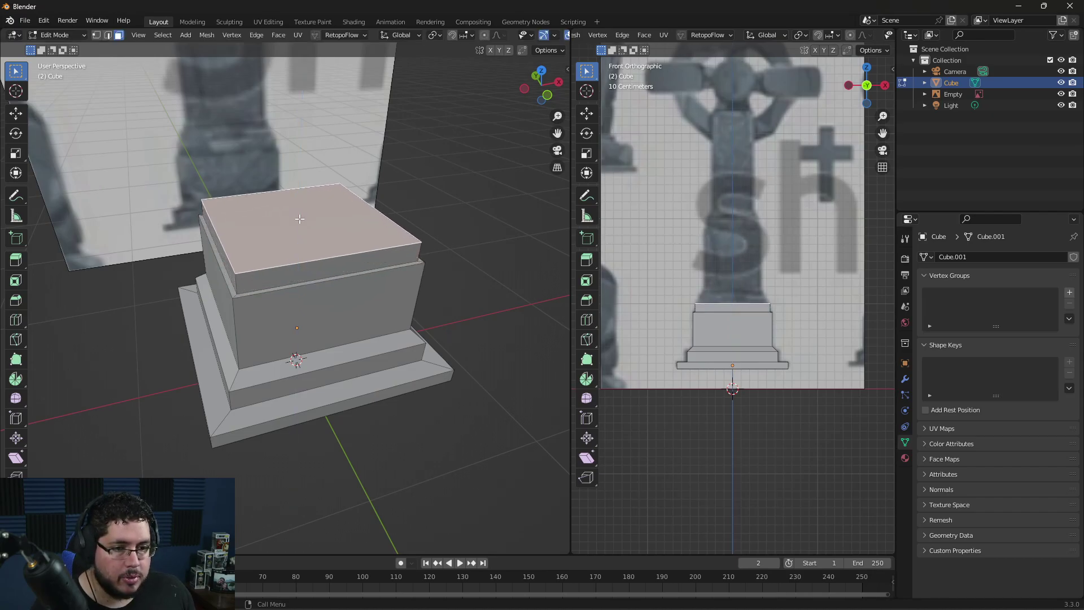
Step: Inset the ledge's top face by about 0.04 m and extrude it up about 0.085 m as another tier
key(i)
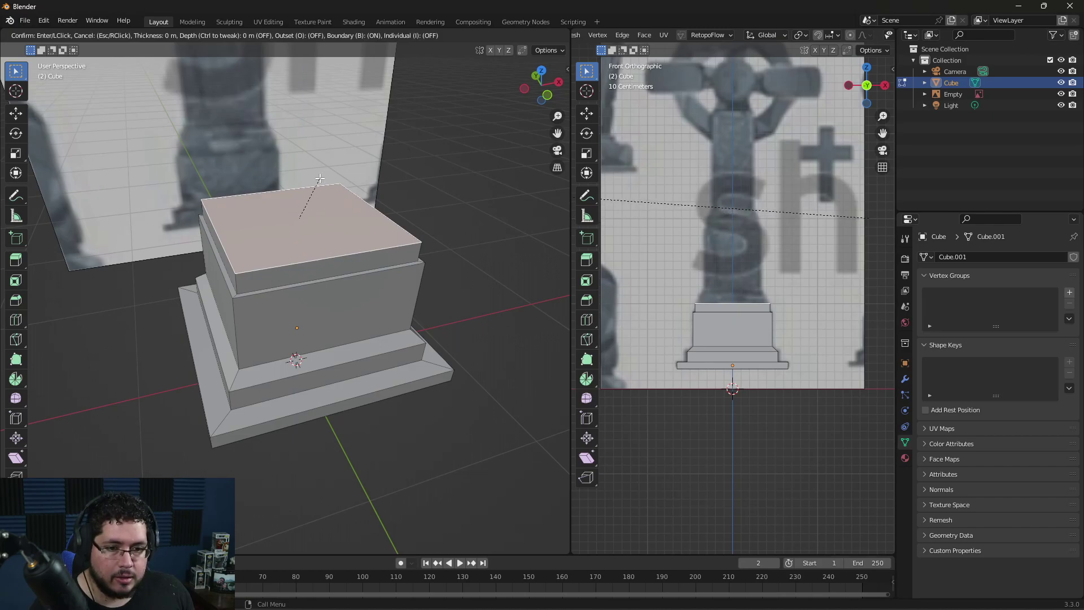
right_click(262, 245)
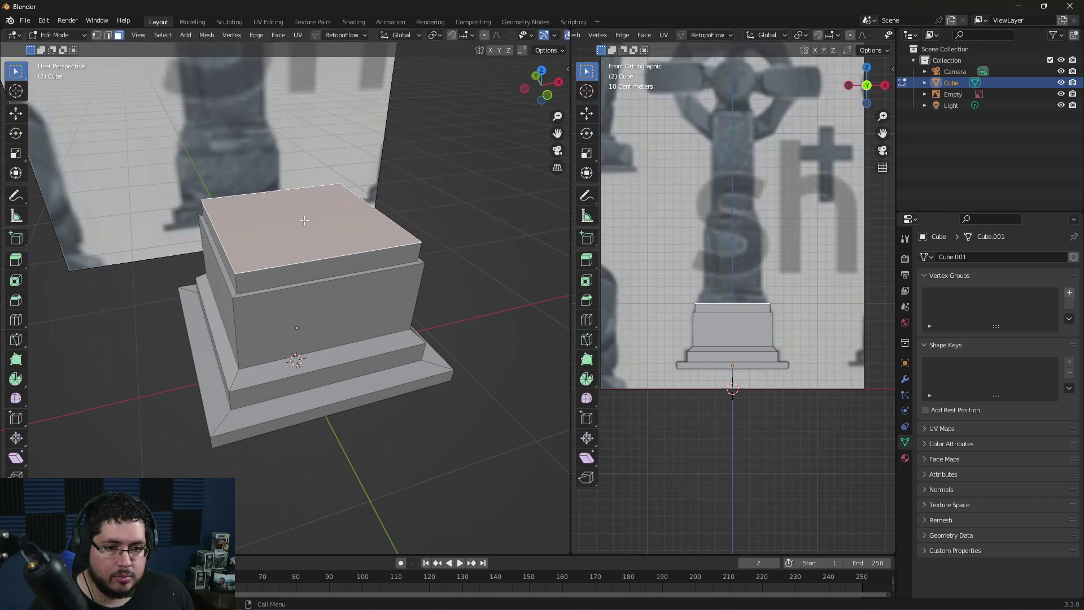
key(i)
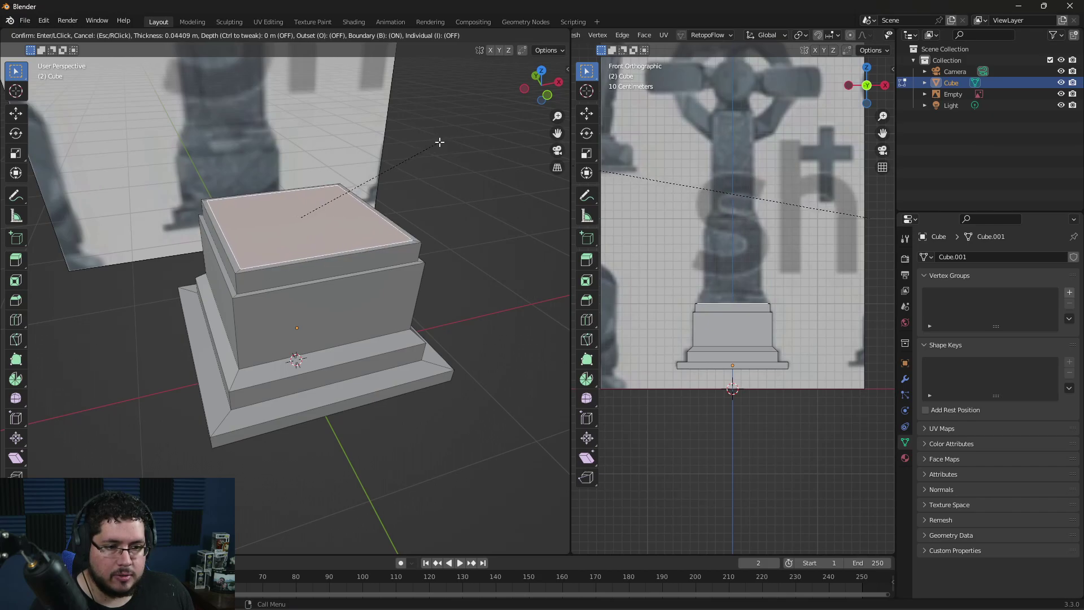
click(440, 142)
key(e)
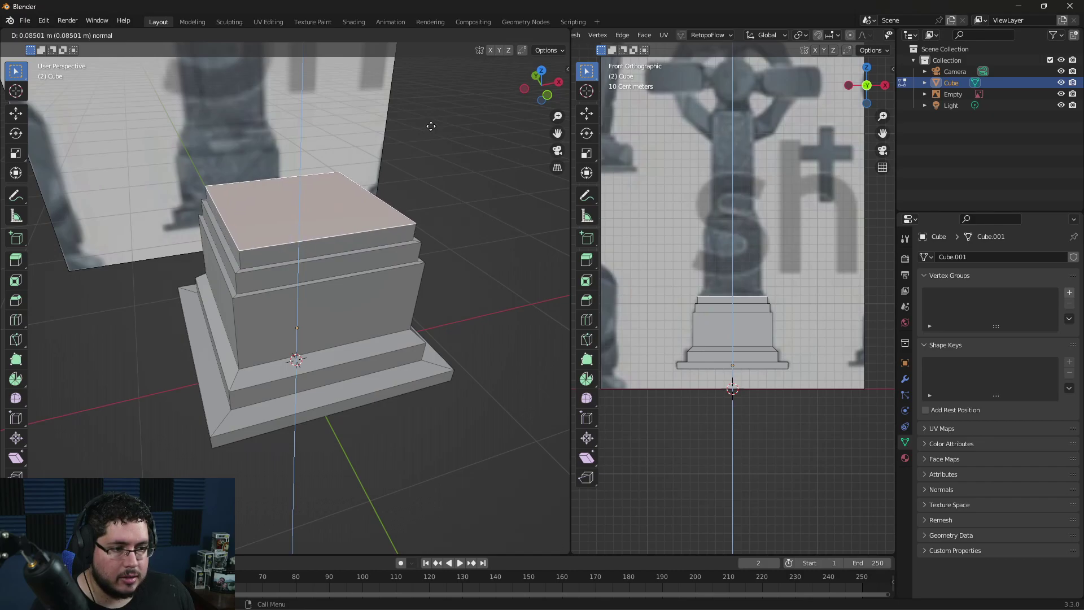
click(431, 126)
Step: Inset the uppermost tier's top face and raise it along Z to form a sloped cap on the pedestal
key(i)
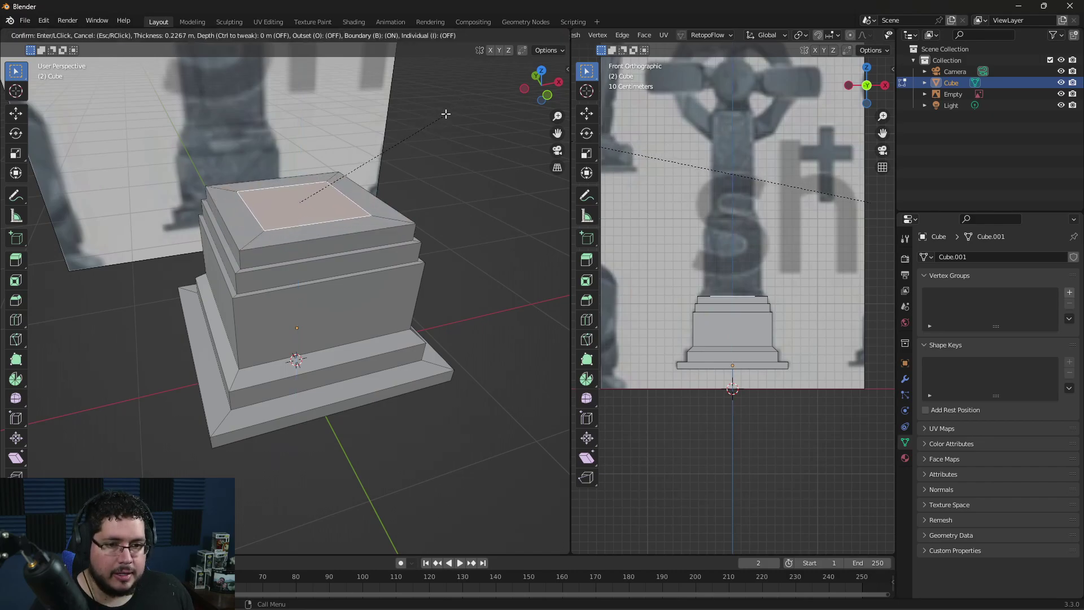
click(456, 104)
key(g)
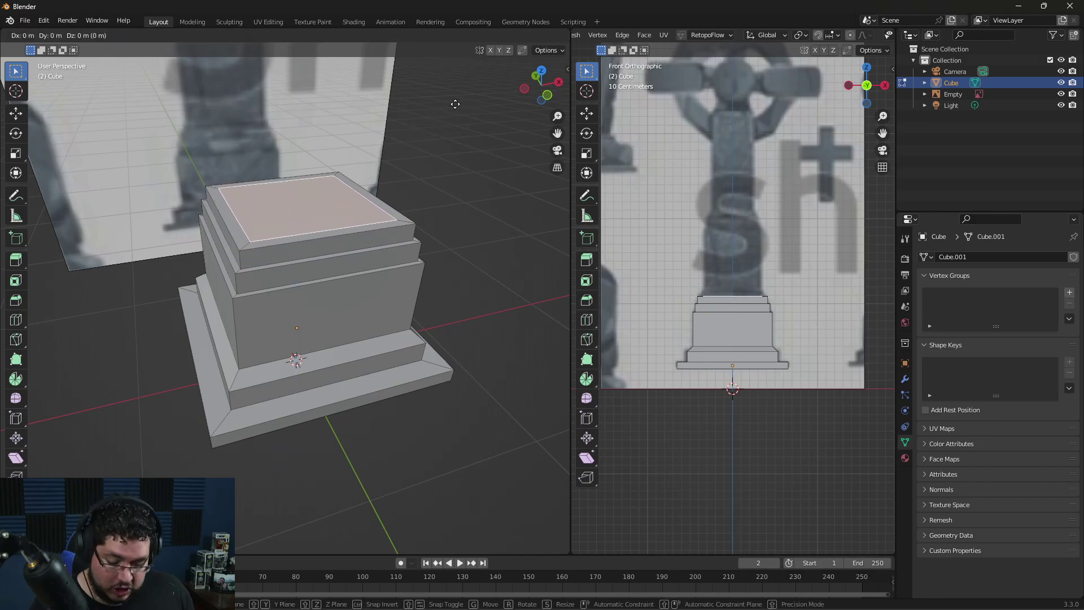
key(z)
click(455, 91)
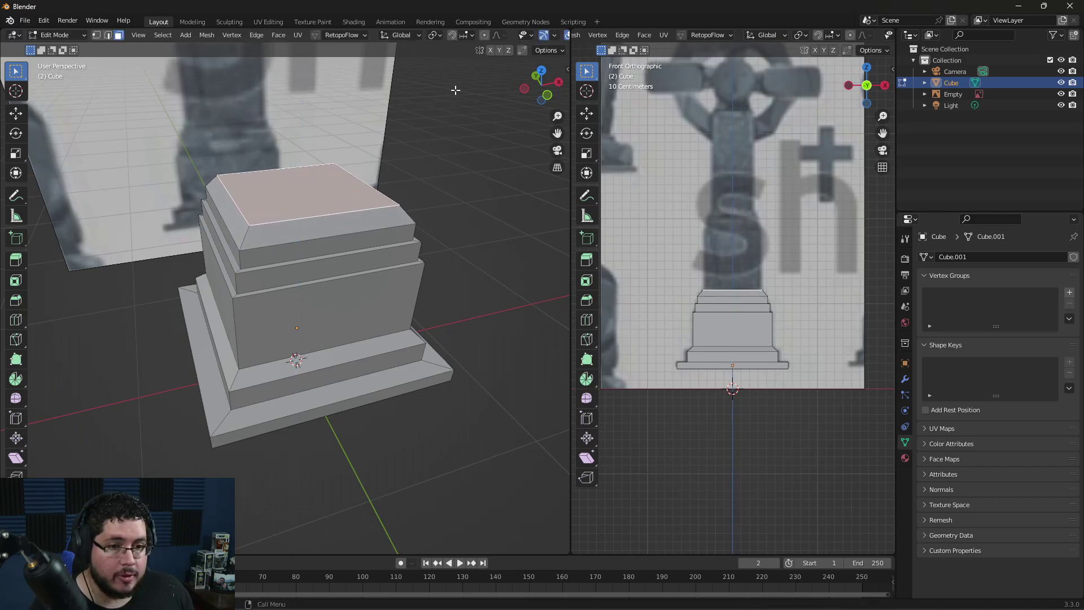
Step: Inset the cap's top face by about 0.04 m and extrude it up about 0.7 m as the lower shaft of the cross
middle_drag(456, 92, 474, 213)
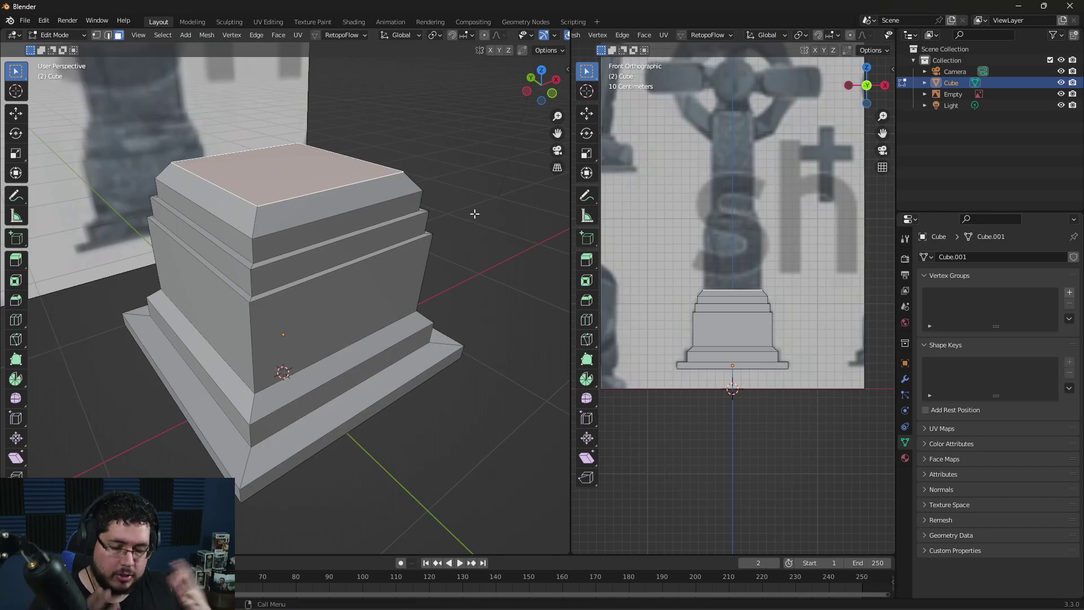
scroll(443, 239, down, 3)
scroll(445, 242, up, 2)
middle_drag(451, 247, 344, 240)
key(i)
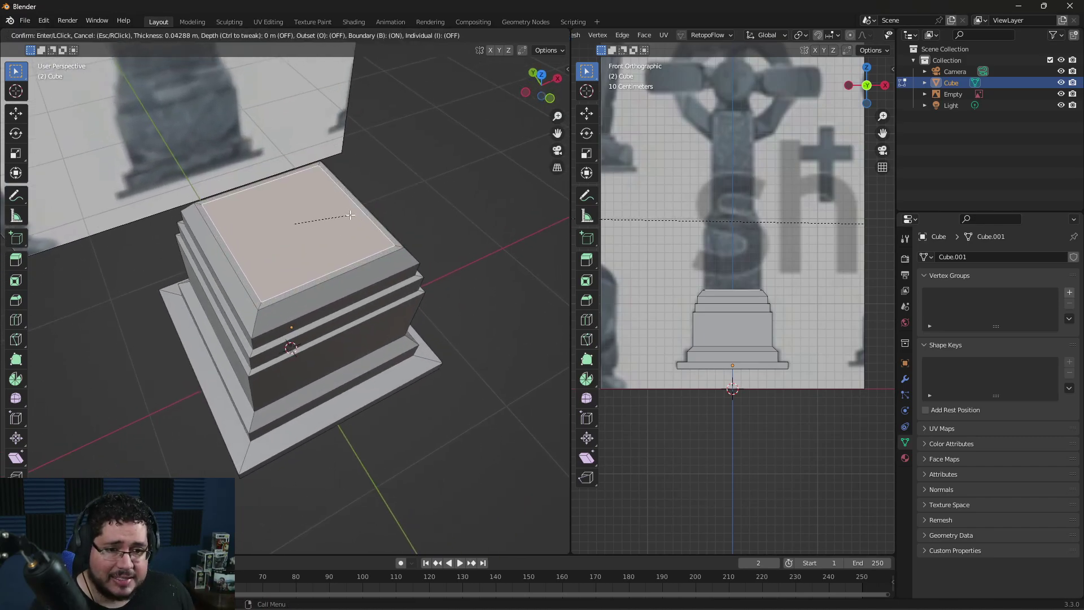
click(349, 212)
scroll(391, 229, down, 4)
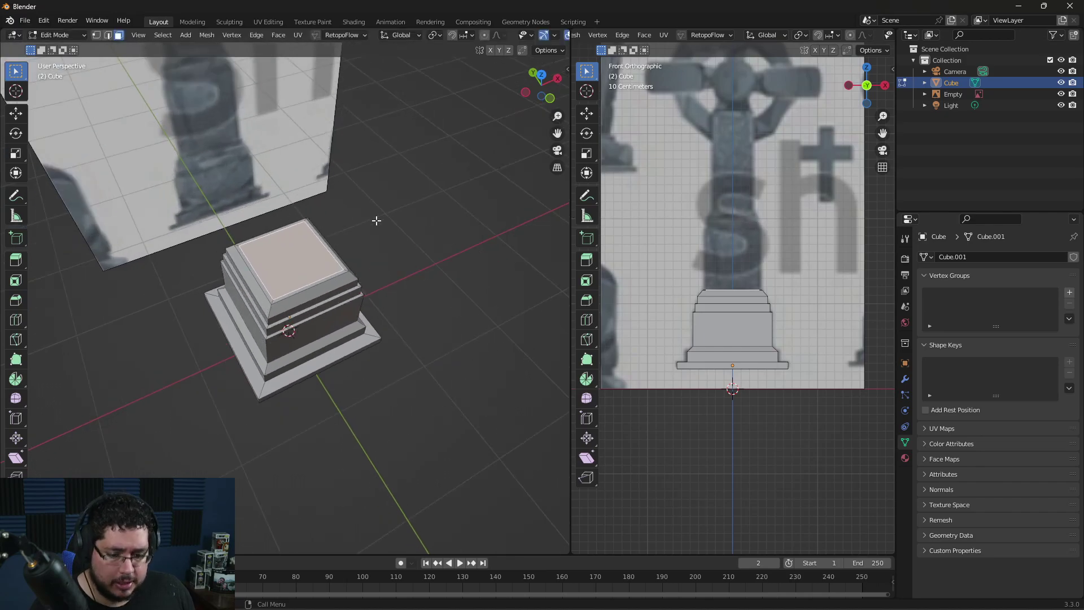
mouse_move(391, 229)
middle_down()
mouse_move(436, 199)
mouse_move(388, 214)
middle_up()
key(e)
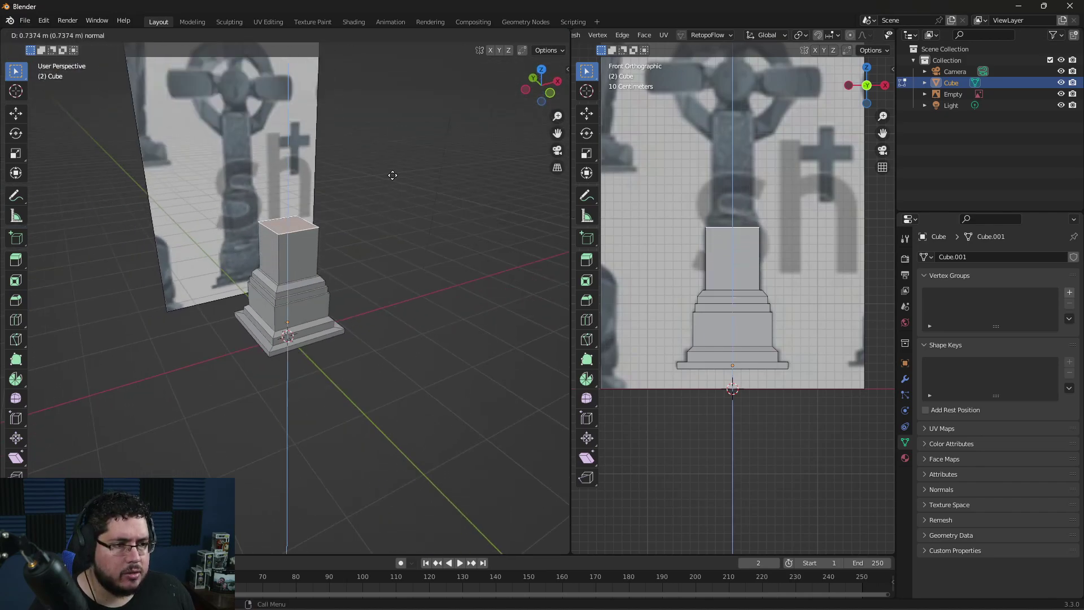
click(400, 177)
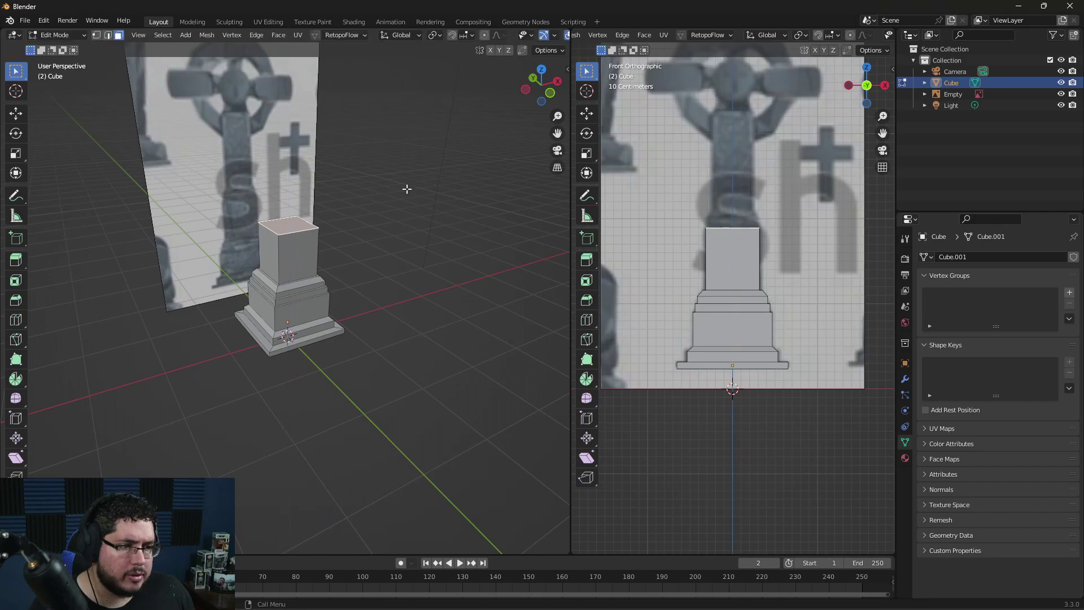
Step: Inset the lower shaft's top face slightly and extrude it up about 0.1 m as a short tier
shift+middle_drag(406, 189, 433, 298)
scroll(421, 299, up, 4)
middle_drag(250, 281, 237, 257)
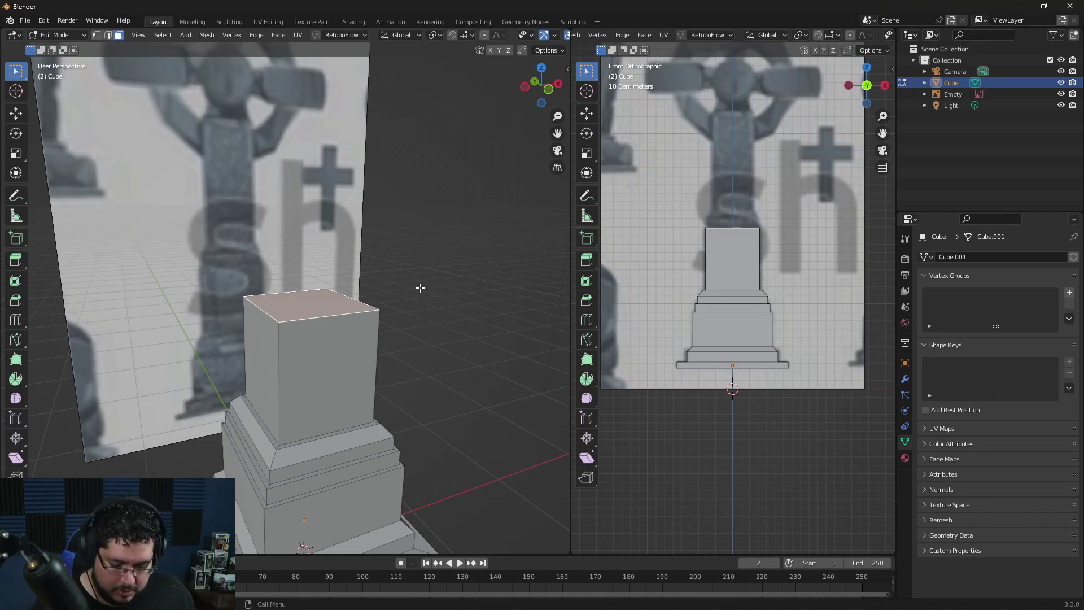
key(i)
click(426, 240)
middle_drag(425, 277, 413, 286)
key(e)
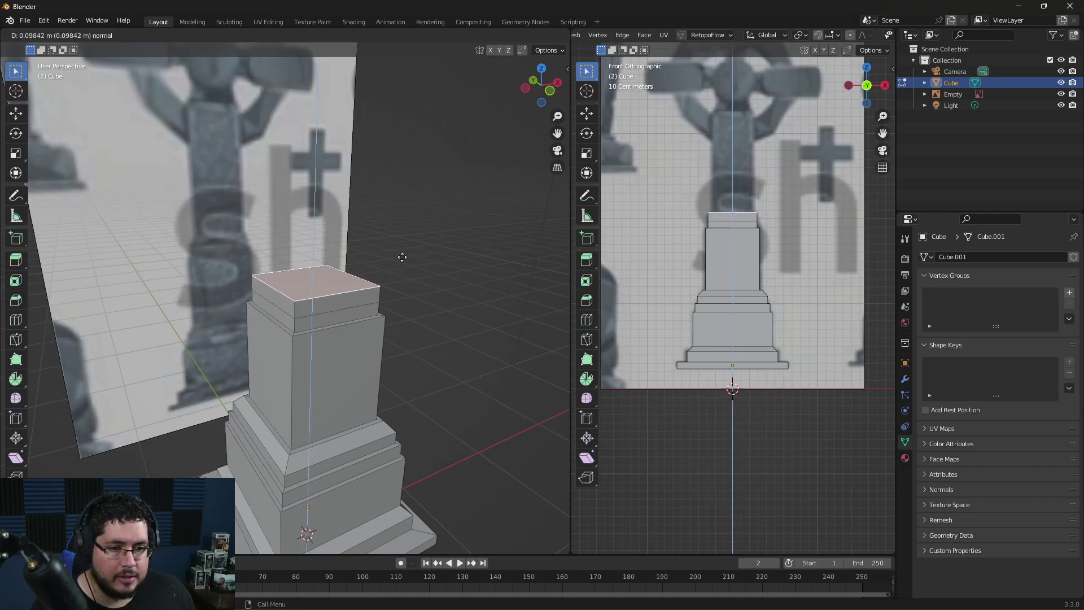
click(402, 257)
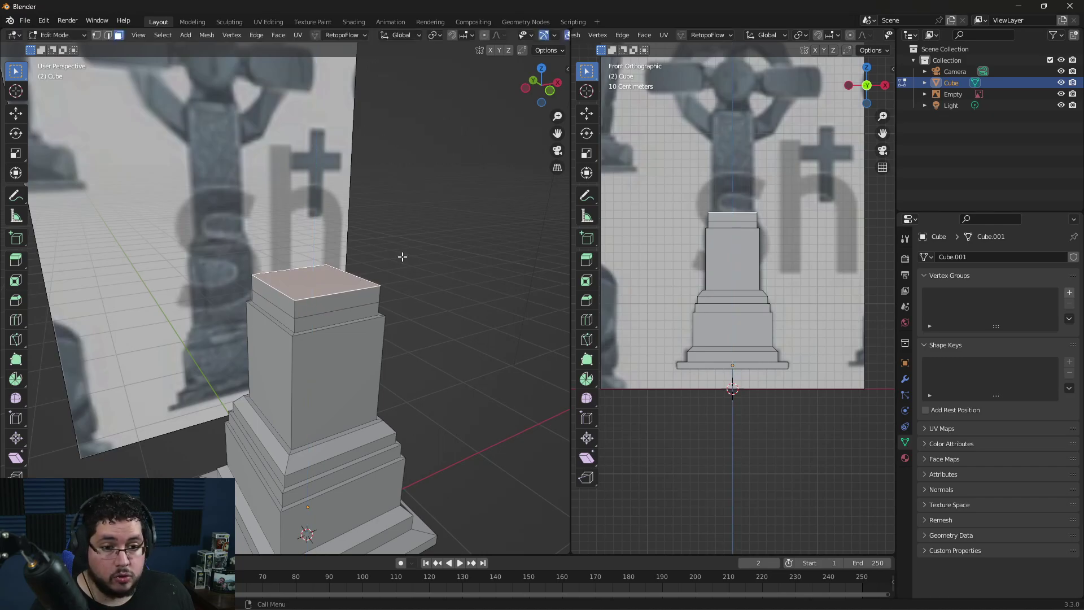
Step: Scale the tier's top face to about 0.8 to slope its sides and extrude it up about 1 m as the upper shaft
key(s)
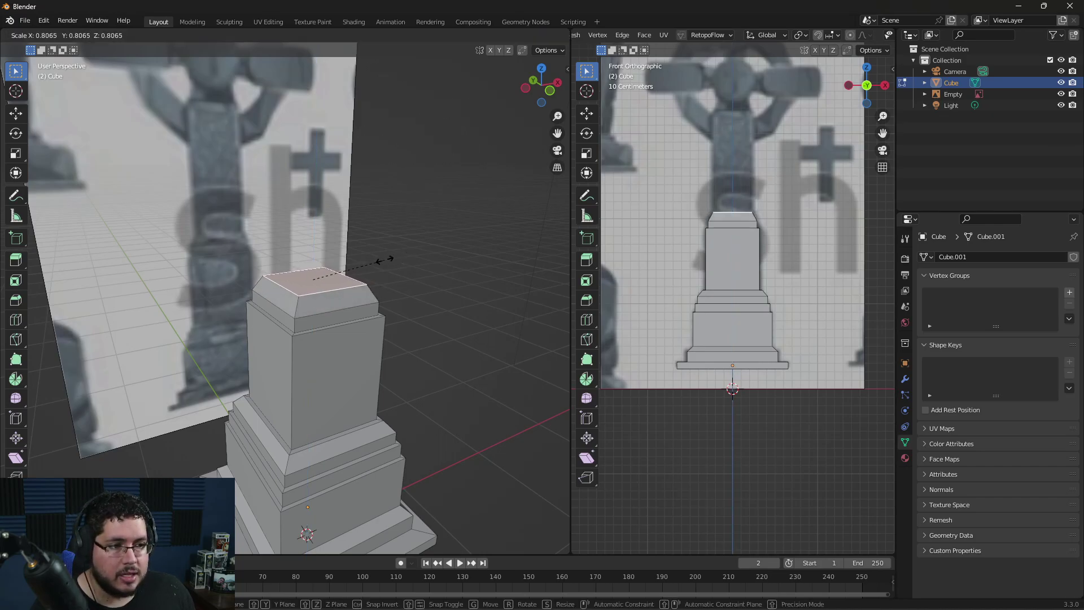
click(386, 260)
middle_drag(439, 245, 432, 268)
key(e)
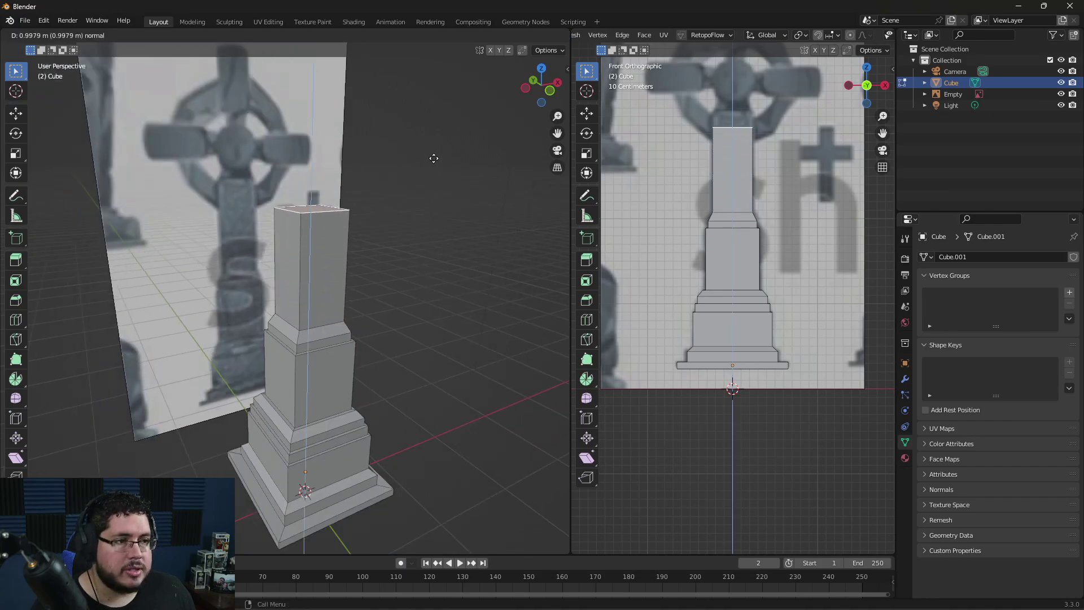
click(435, 144)
Step: Extrude the upper shaft's top face up slightly and scale it down to form a short tapered tip
middle_drag(455, 218, 465, 243)
shift+middle_drag(465, 243, 480, 322)
scroll(480, 322, up, 2)
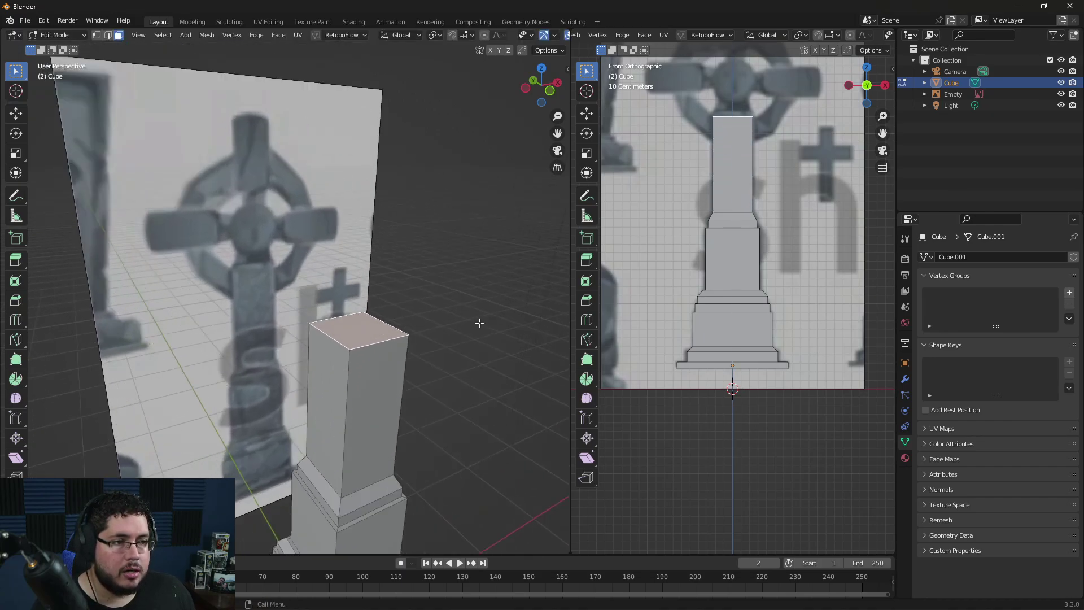
key(e)
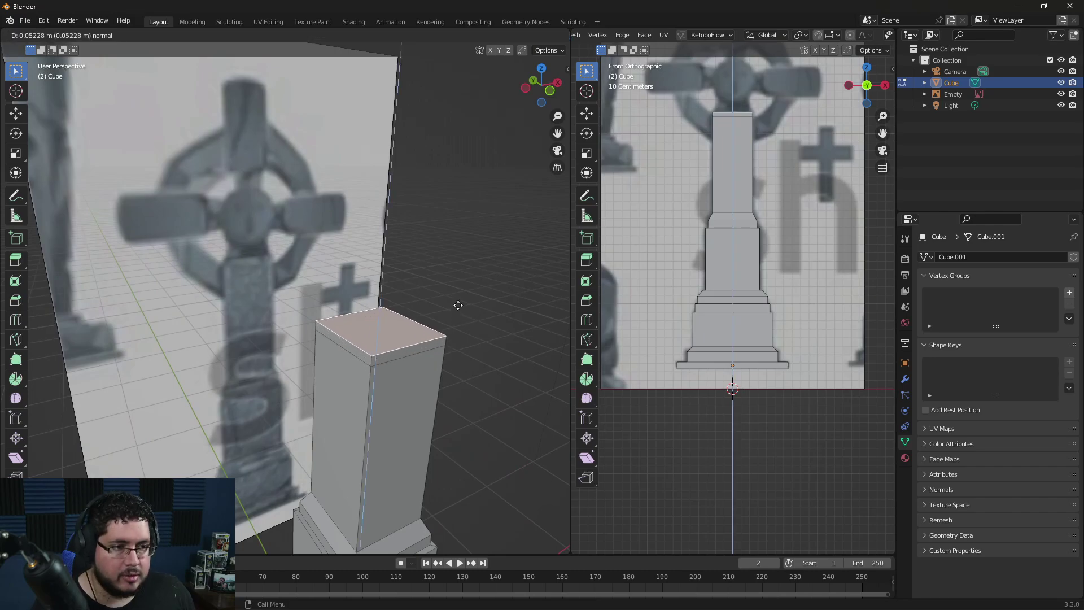
click(457, 299)
key(i)
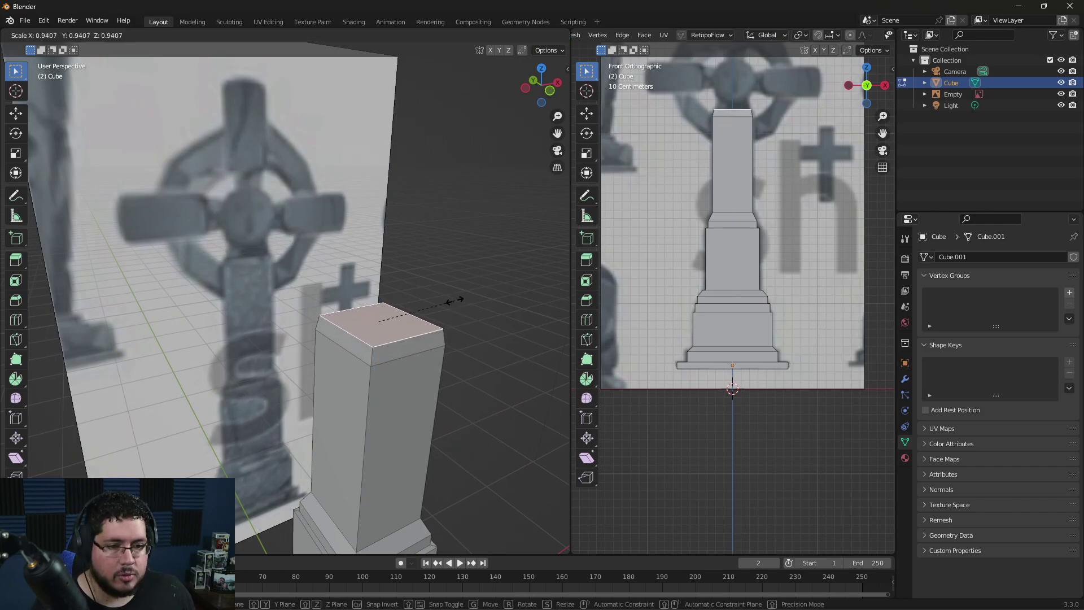
click(444, 301)
Step: Examine the blocked-out base and shaft against the reference image from several angles
middle_drag(444, 301, 345, 348)
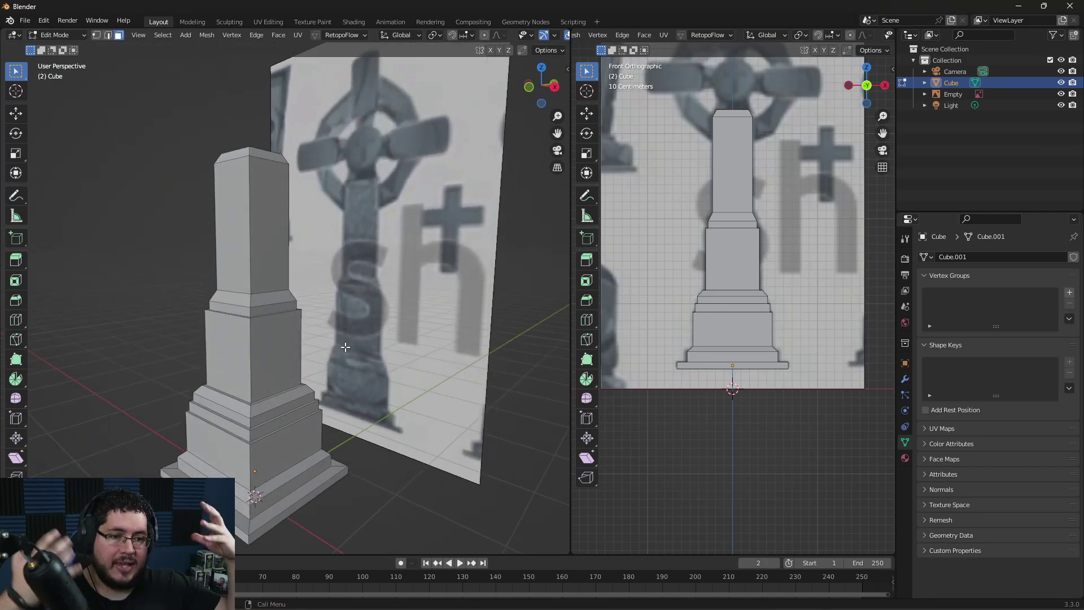
middle_drag(346, 347, 411, 390)
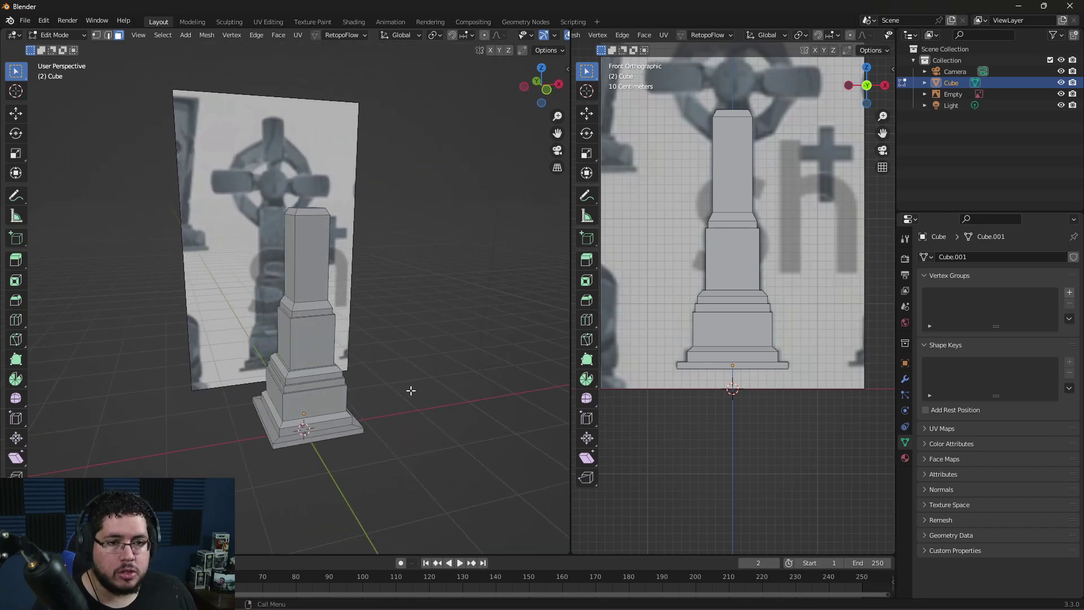
scroll(411, 390, up, 3)
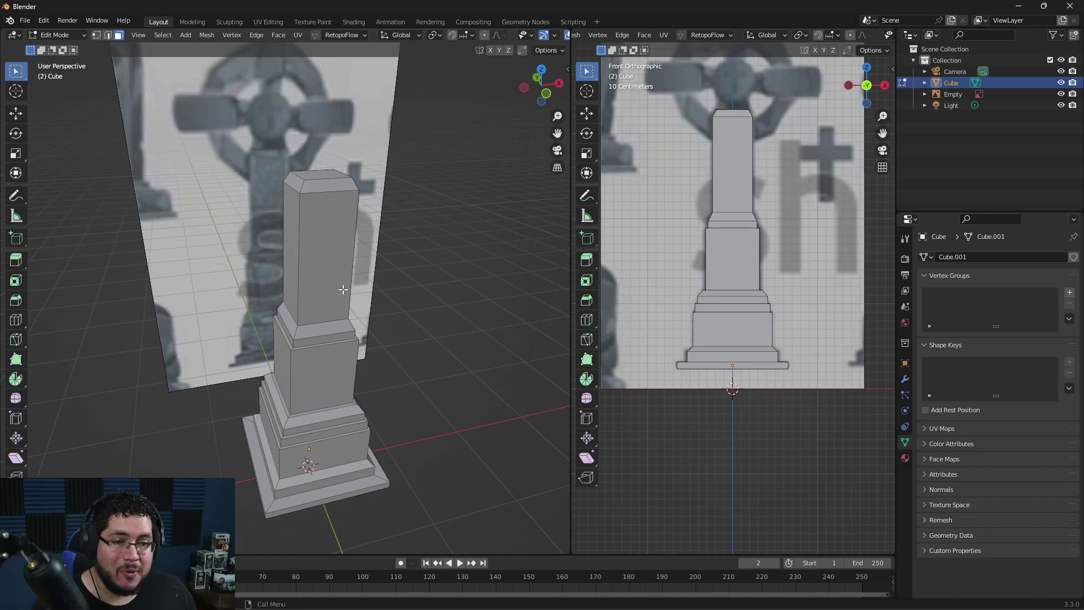
scroll(347, 283, up, 2)
scroll(348, 283, down, 3)
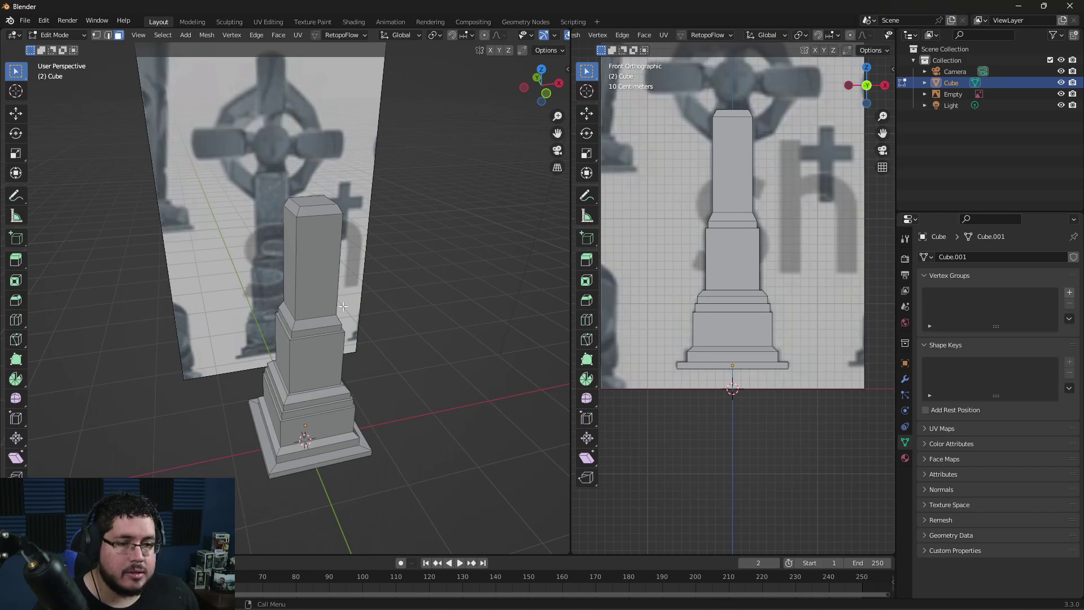
scroll(344, 307, up, 2)
scroll(346, 311, up, 2)
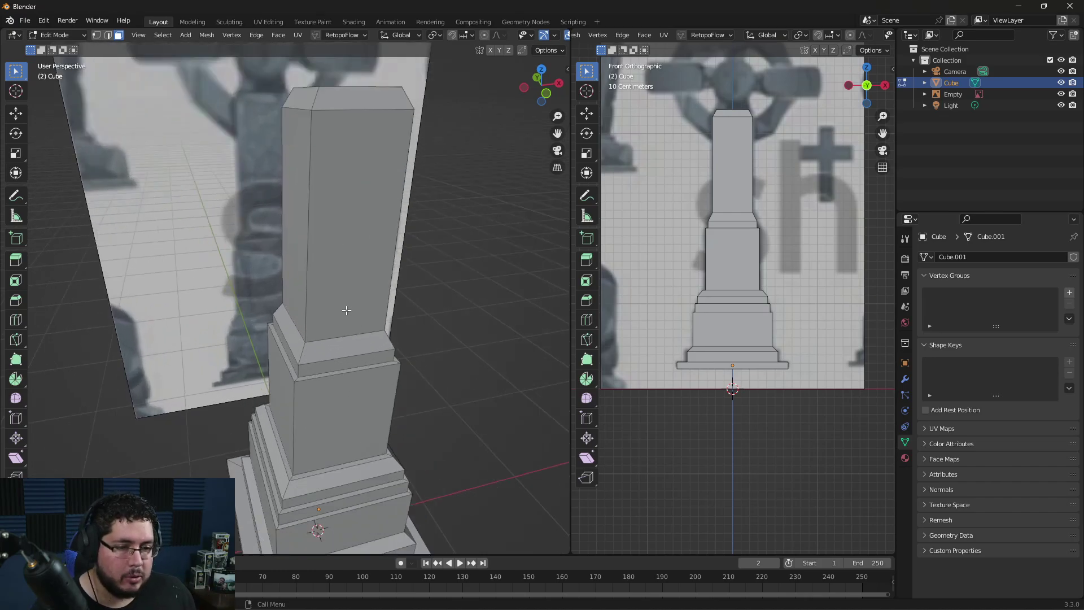
scroll(347, 310, down, 3)
mouse_move(364, 311)
middle_down()
mouse_move(413, 333)
mouse_move(396, 309)
mouse_move(369, 310)
middle_up()
scroll(394, 315, up, 3)
scroll(397, 308, down, 1)
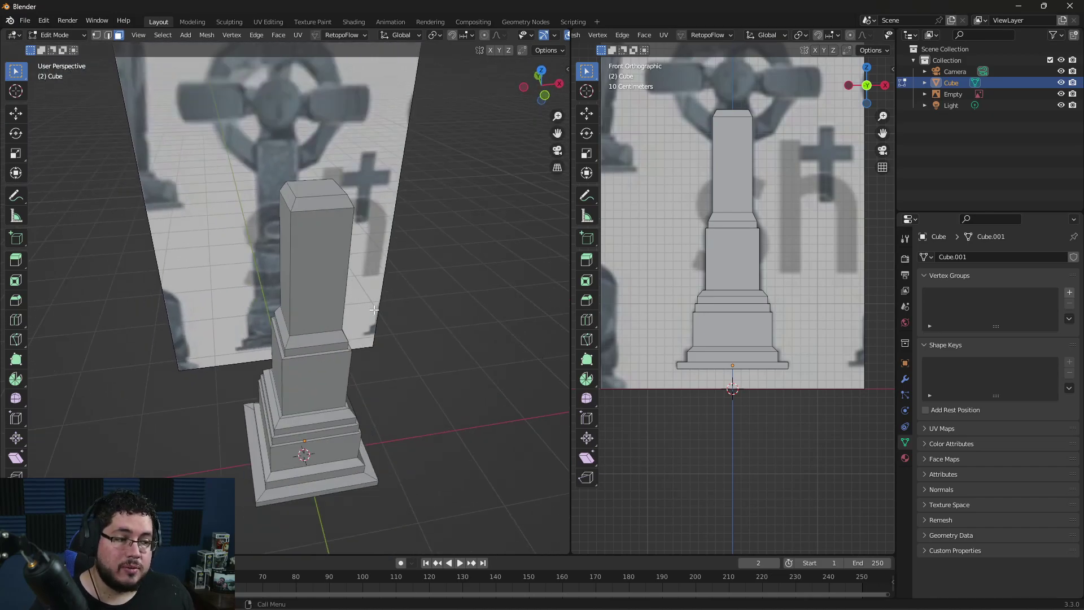
Step: Switch to Object Mode and add a Subdivision Surface modifier to the tombstone mesh
key(Tab)
middle_drag(351, 309, 241, 299)
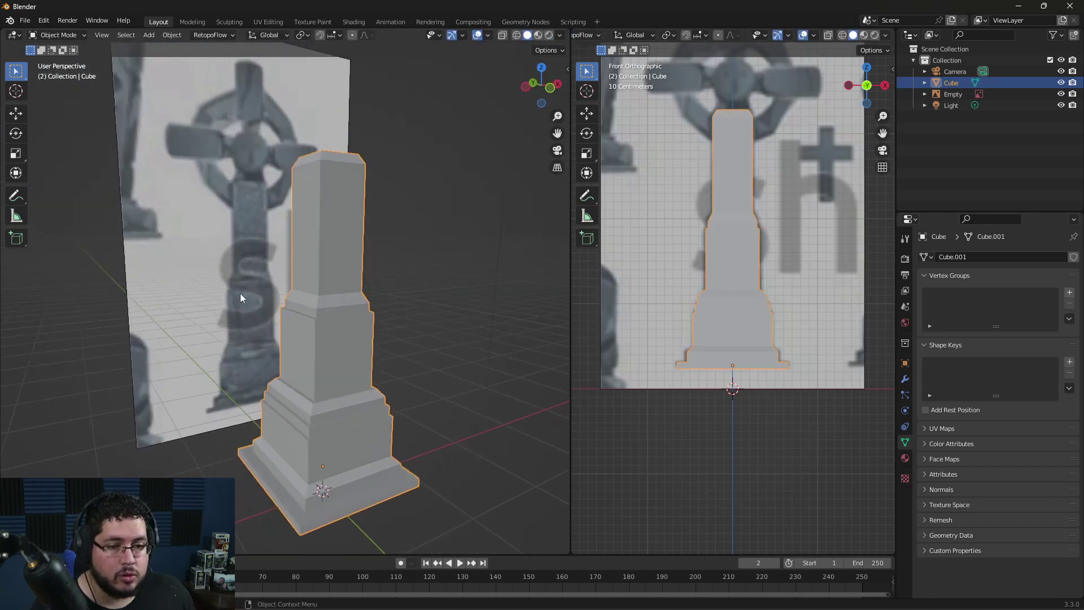
click(906, 379)
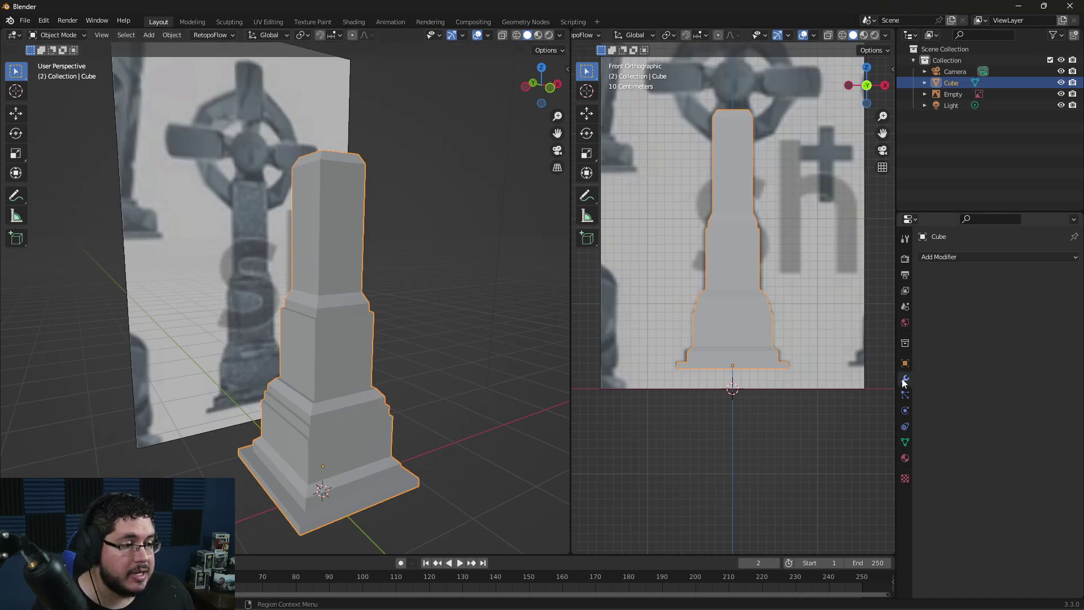
click(948, 258)
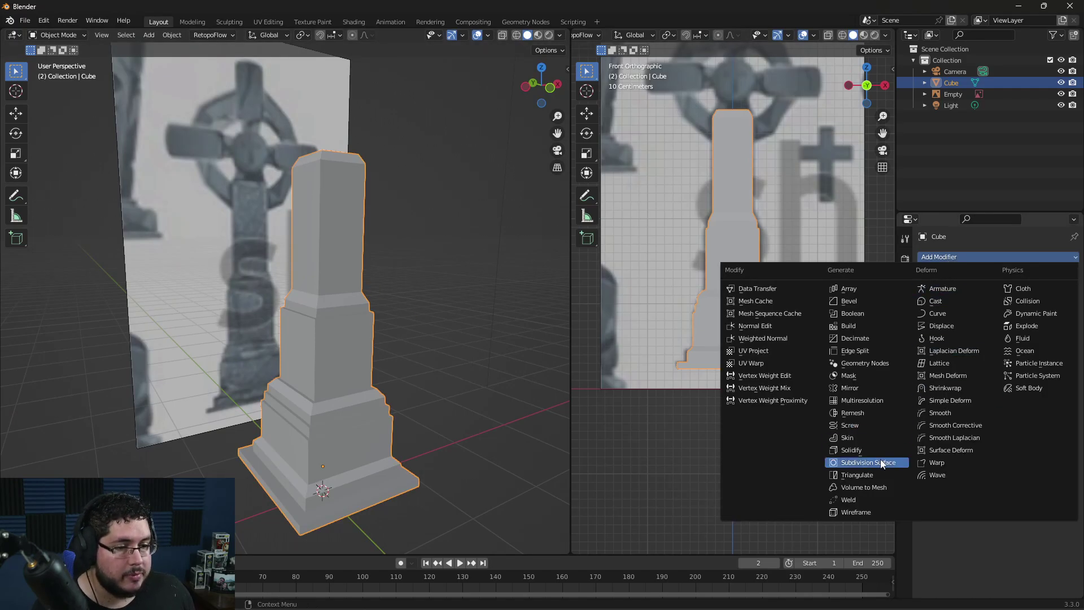
scroll(464, 338, up, 1)
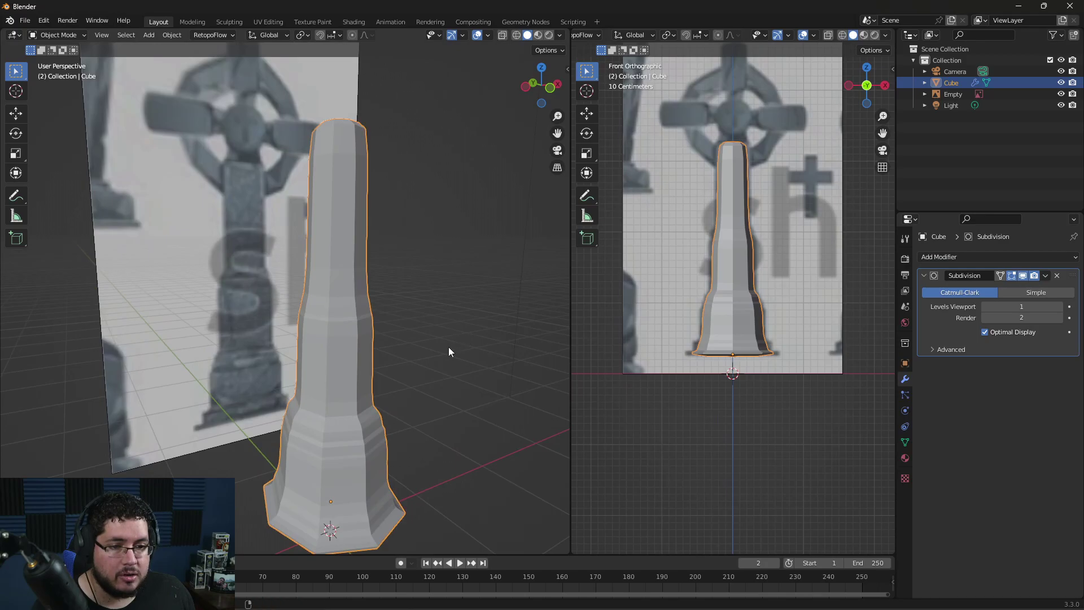
scroll(404, 385, down, 1)
mouse_move(424, 373)
middle_down()
mouse_move(405, 384)
mouse_move(434, 330)
mouse_move(428, 377)
middle_up()
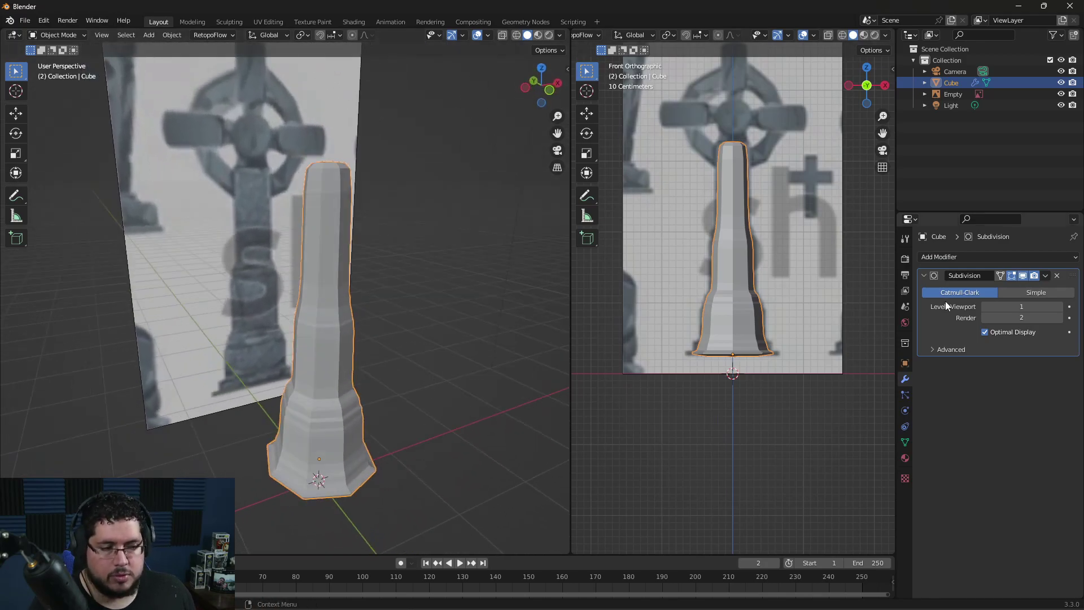
Step: Set the Subdivision modifier's viewport level to 0 and return the tombstone to Edit Mode
click(985, 307)
scroll(367, 324, up, 4)
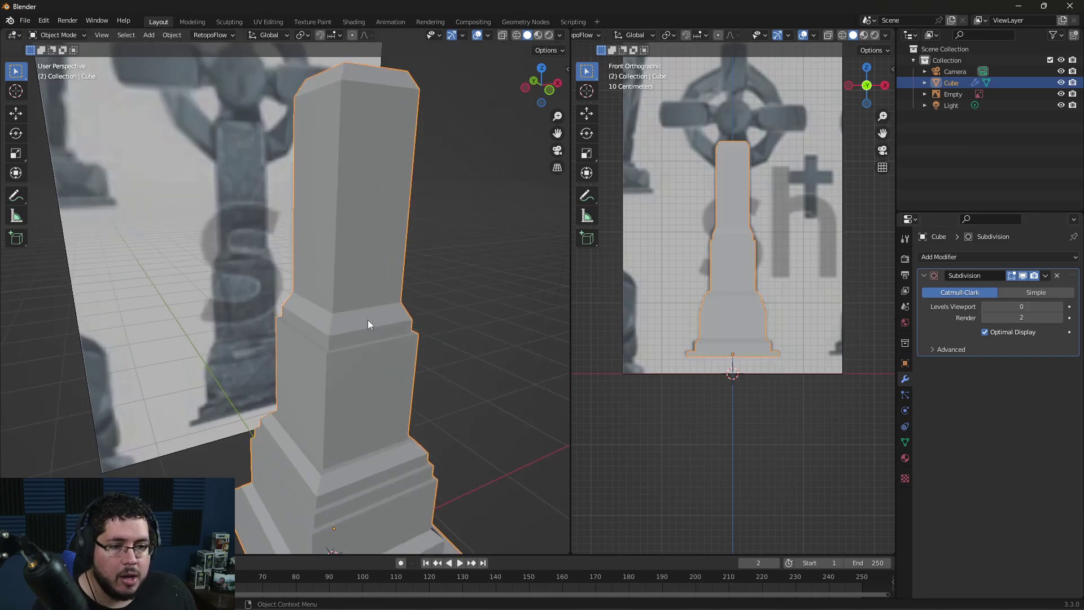
key(Tab)
scroll(430, 321, down, 2)
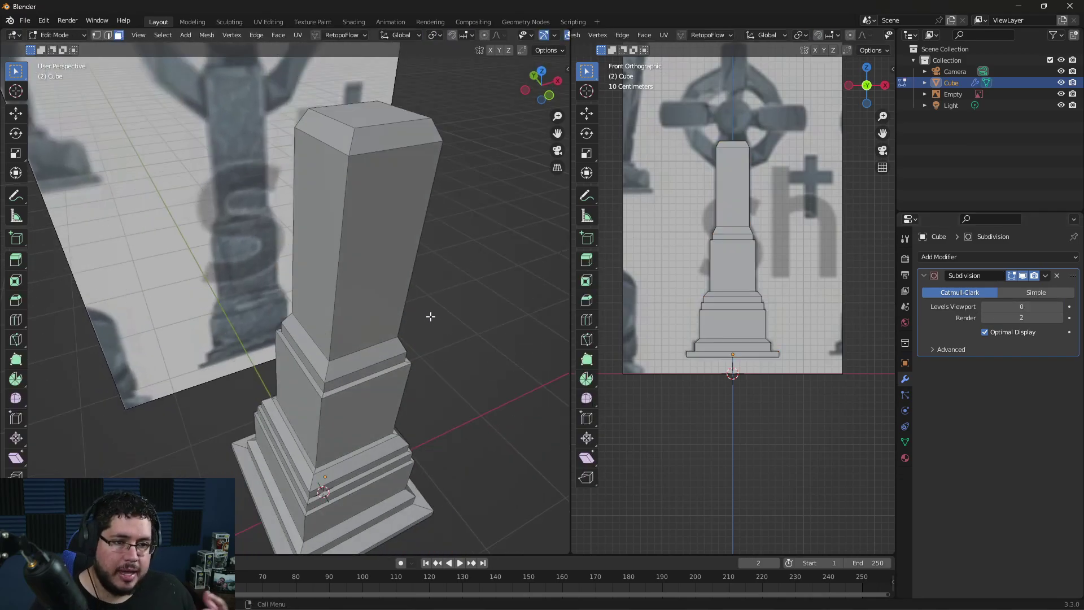
middle_drag(430, 317, 465, 368)
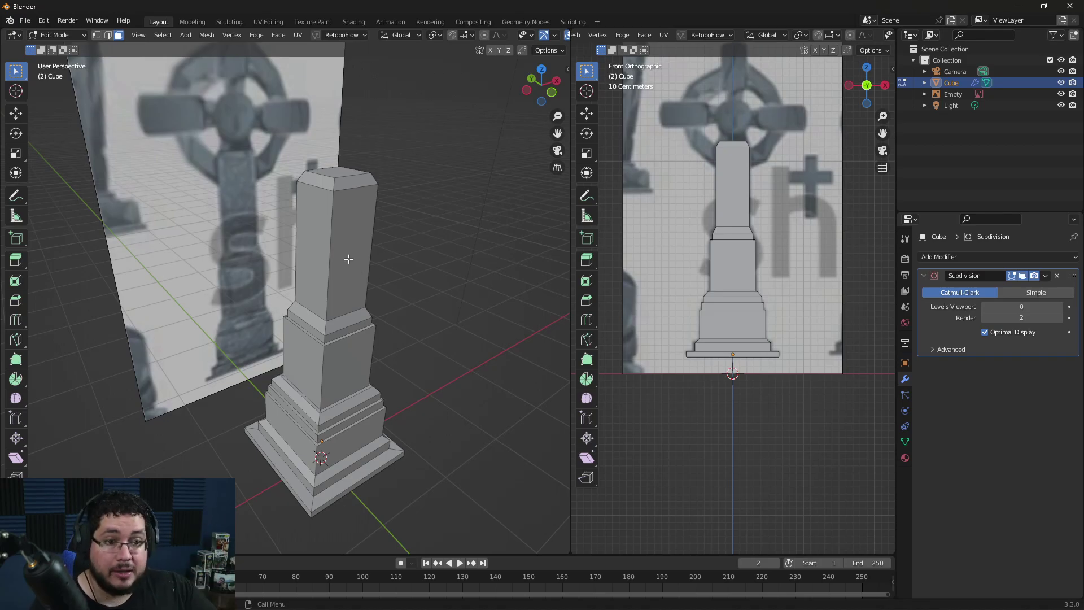
scroll(353, 253, down, 1)
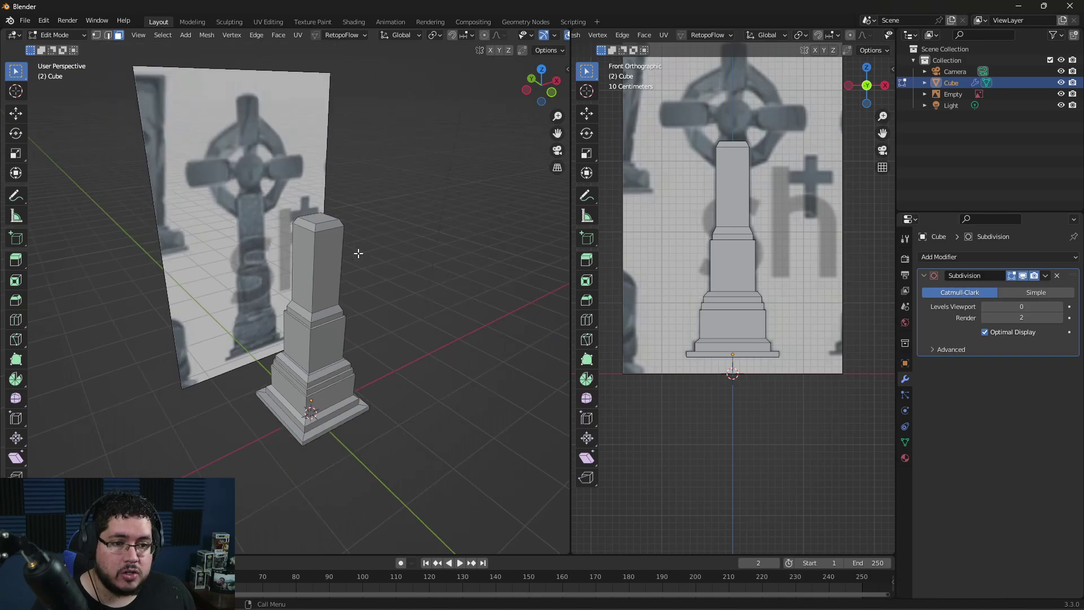
scroll(358, 253, up, 2)
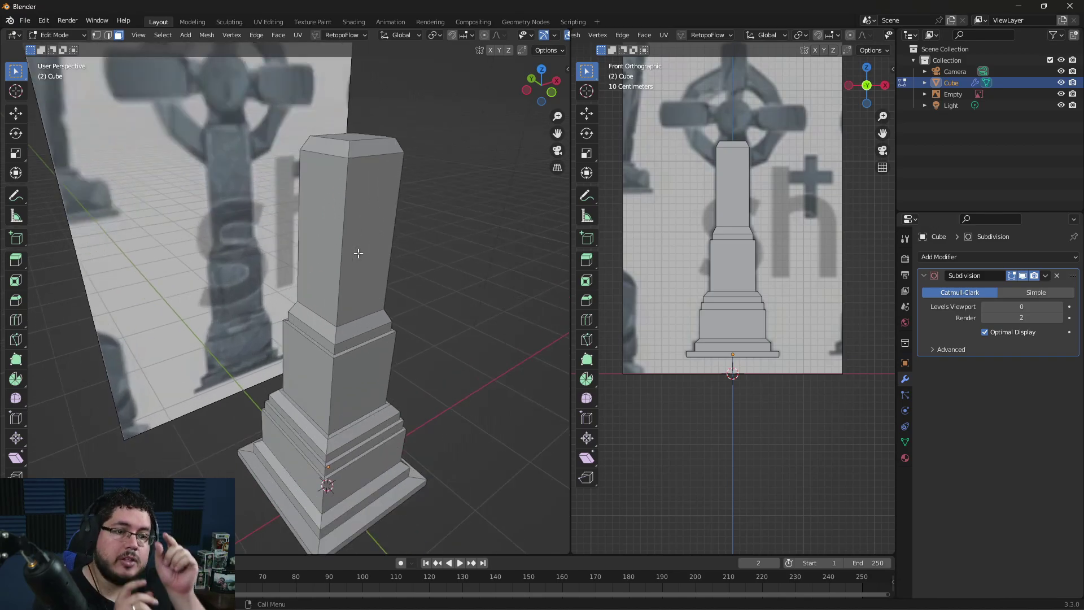
key(Tab)
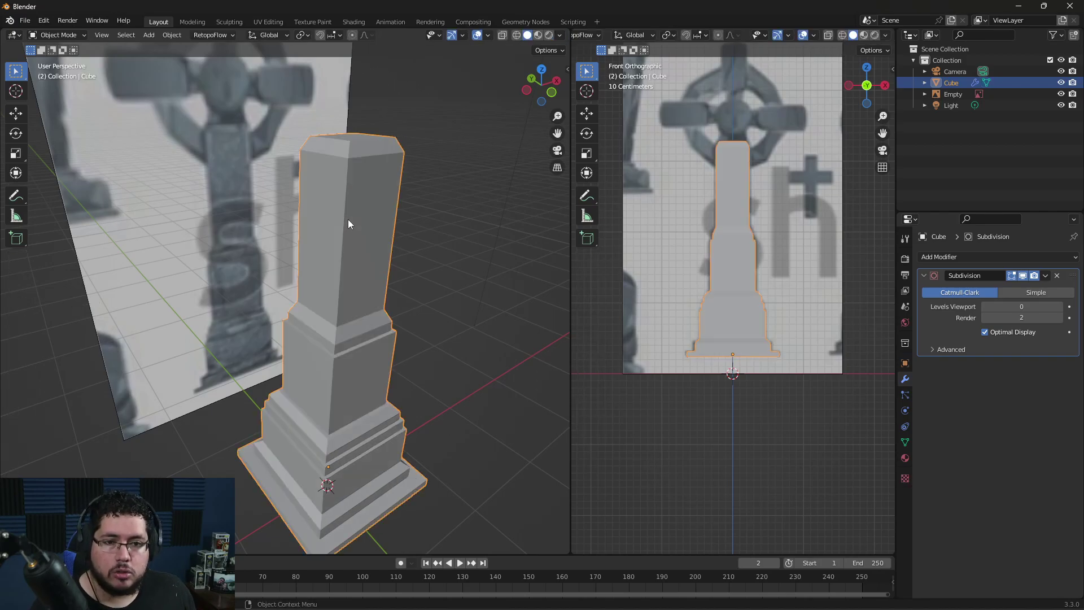
key(Tab)
Step: Add a vertical loop cut running the height of the tombstone, slid close to the shaft's left front corner edge
click(16, 320)
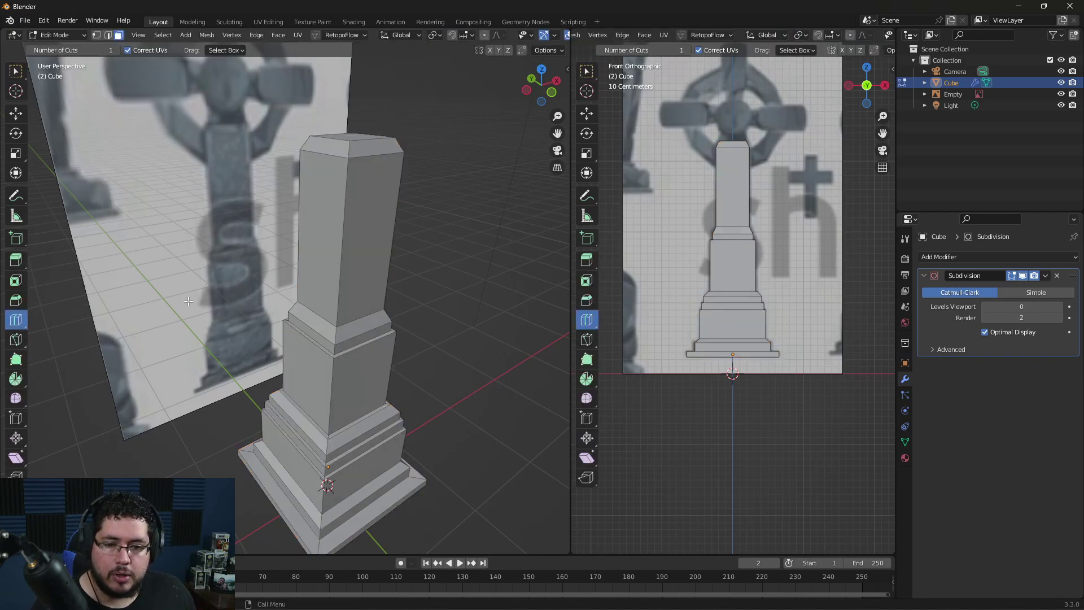
key(KP_7)
middle_drag(315, 269, 366, 227)
drag(373, 192, 306, 202)
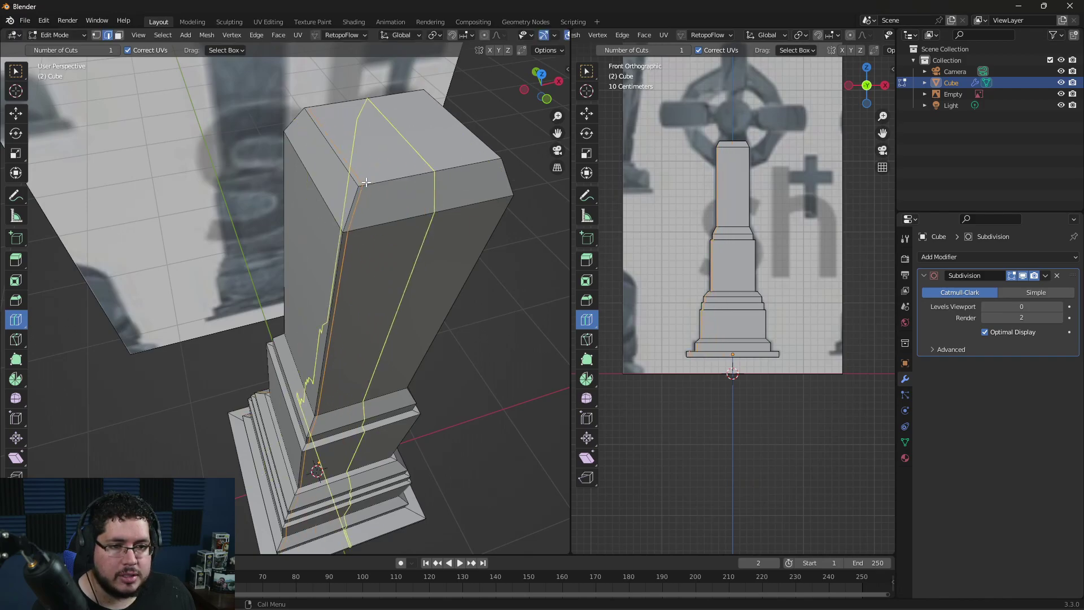
drag(366, 183, 300, 195)
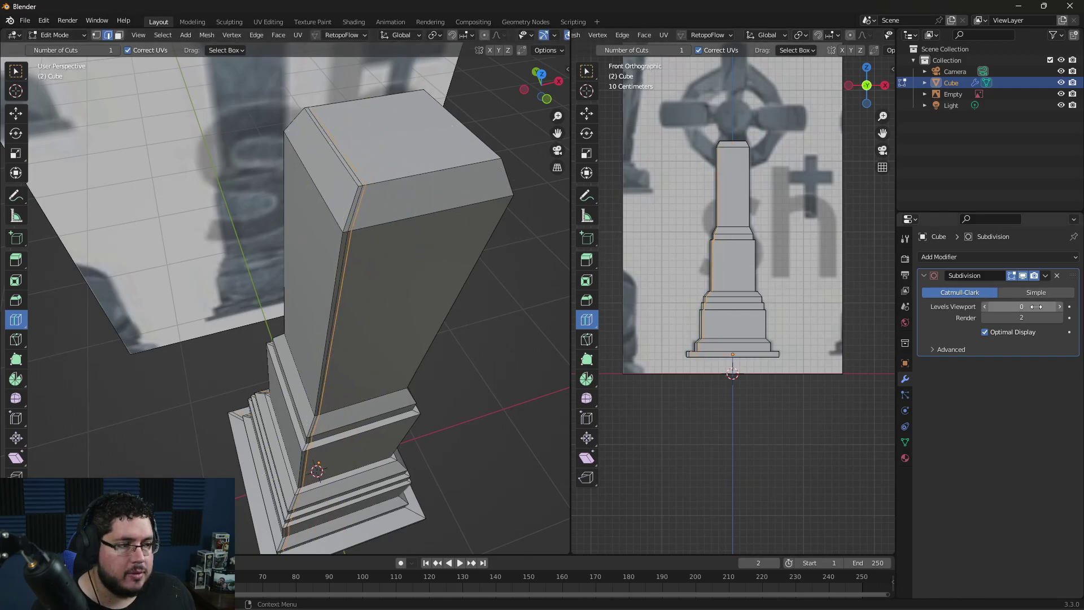
Step: Preview the loop cut with the Subdivision viewport level at 1, set the level back to 0 and undo the cut
click(1059, 306)
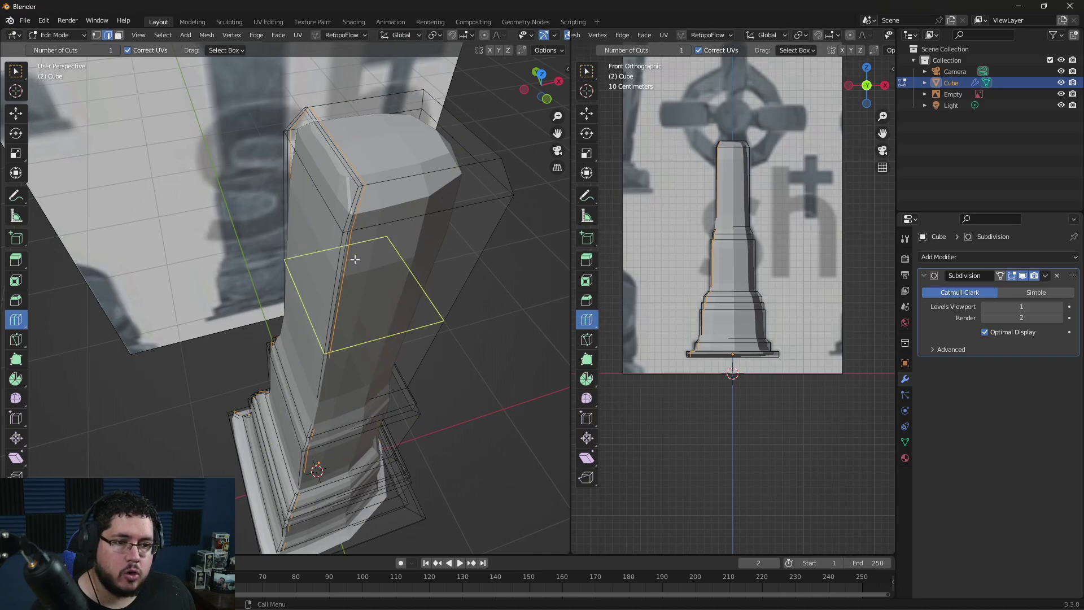
key(Tab)
scroll(510, 288, up, 3)
scroll(510, 319, down, 3)
middle_drag(511, 319, 486, 323)
key(ctrl+0)
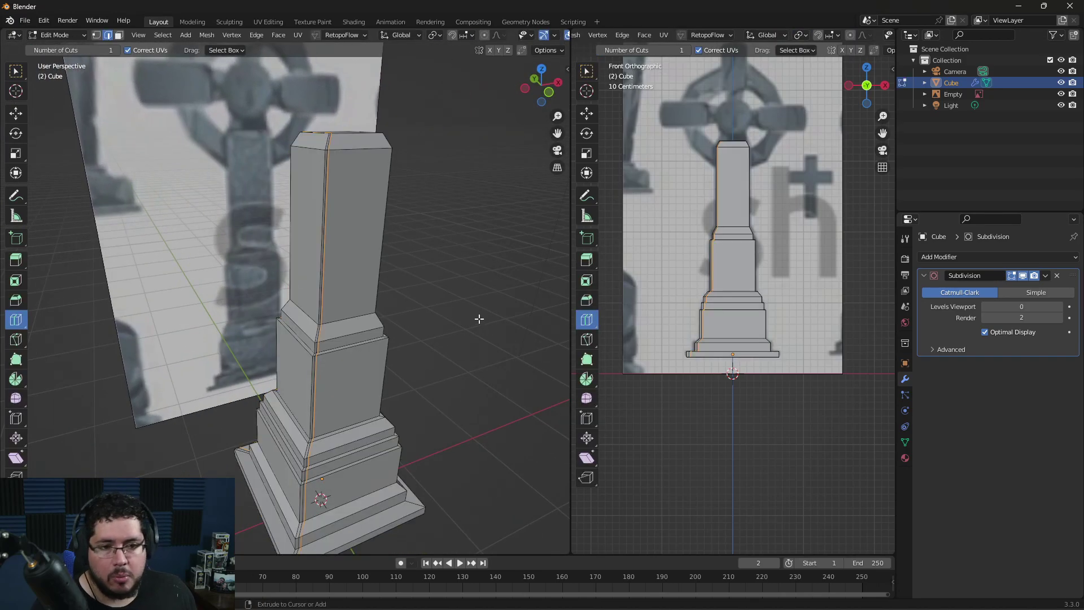
key(Tab)
scroll(479, 319, down, 5)
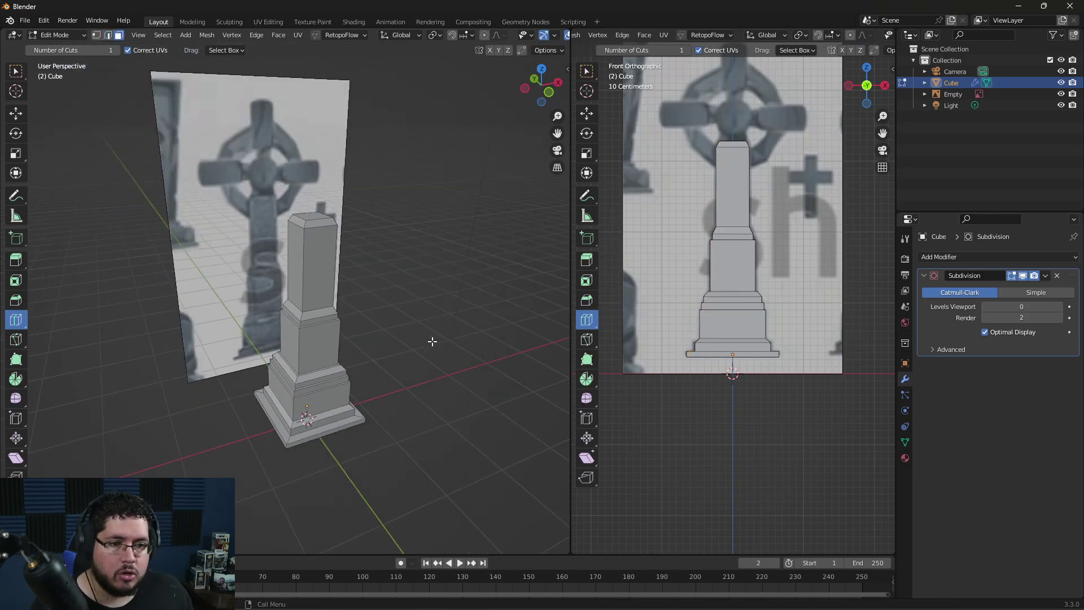
middle_drag(431, 339, 407, 329)
Step: Select the whole mesh and bevel all its edges by about 0.0455 m with 2 segments
key(a)
scroll(411, 283, up, 3)
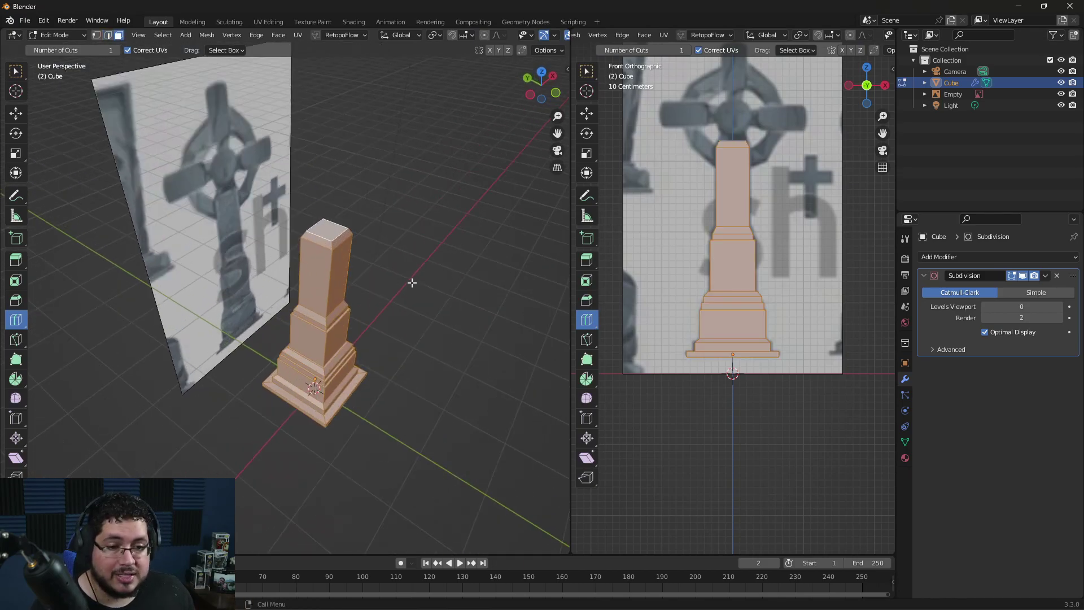
scroll(429, 288, up, 1)
middle_drag(472, 298, 448, 264)
scroll(448, 264, up, 1)
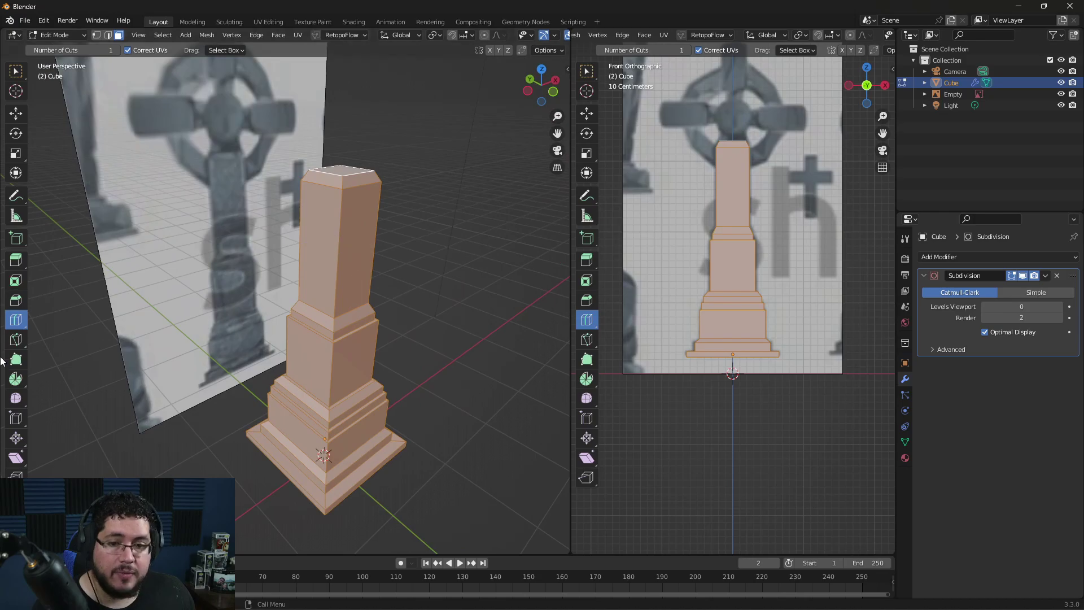
click(16, 300)
click(330, 314)
drag(330, 314, 329, 317)
middle_drag(329, 317, 351, 353)
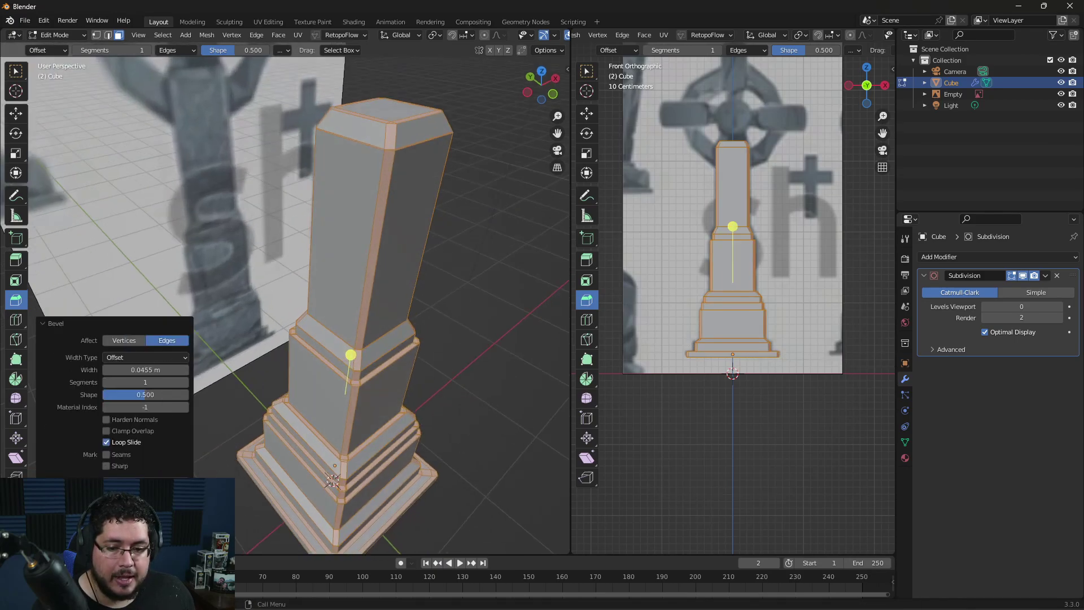
click(186, 383)
middle_drag(450, 307, 429, 354)
scroll(412, 392, up, 3)
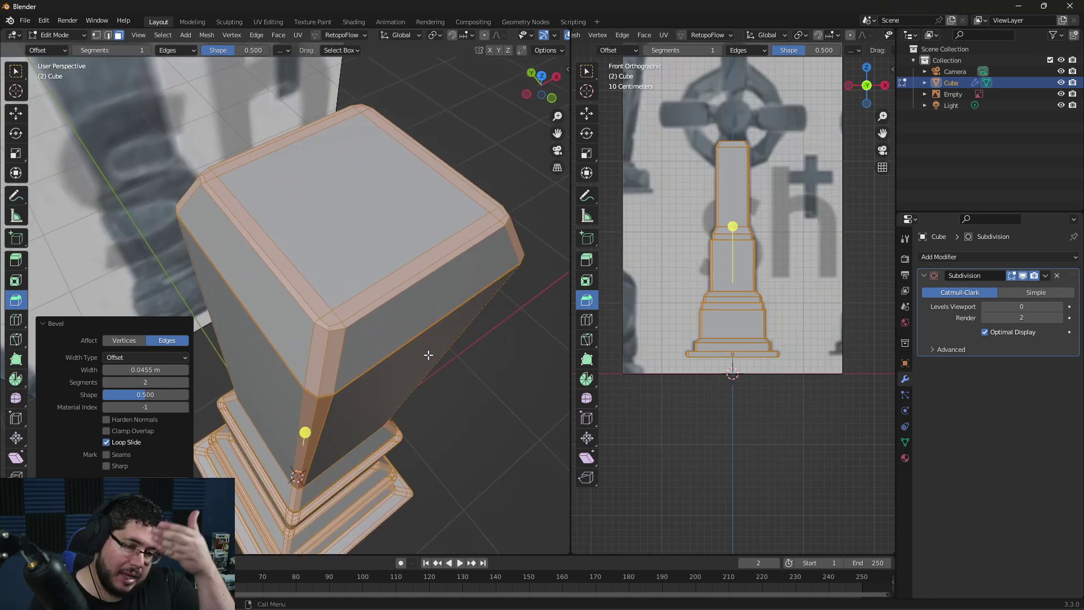
Step: Try the bevel's shape at 0 and at 0.1
mouse_move(147, 394)
mouse_down()
mouse_move(118, 394)
mouse_move(128, 394)
mouse_up()
click(134, 396)
text(0)
key(Return)
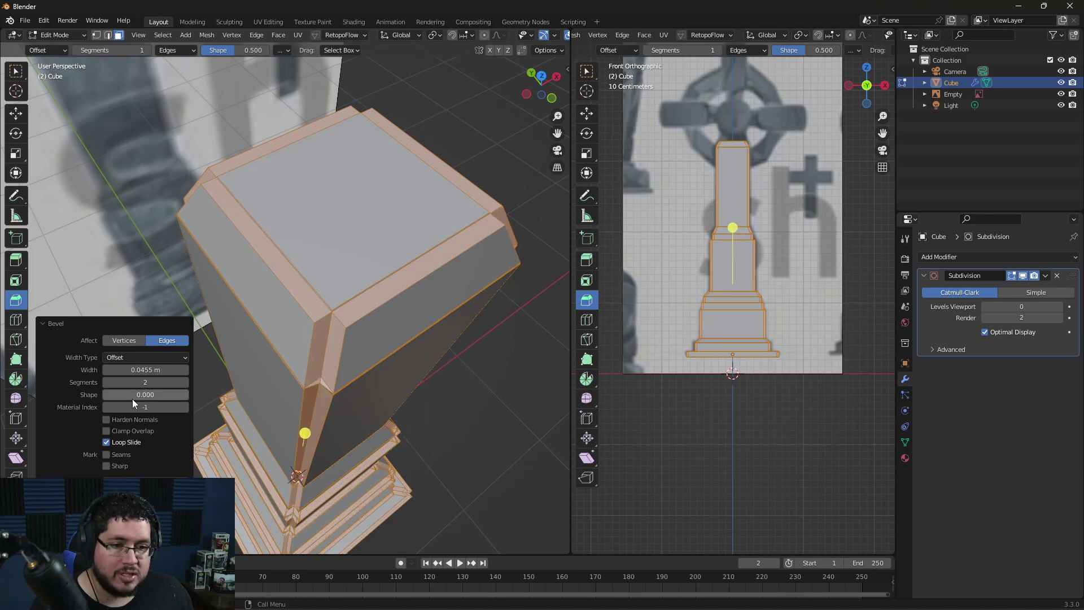
click(132, 399)
text(0.0)
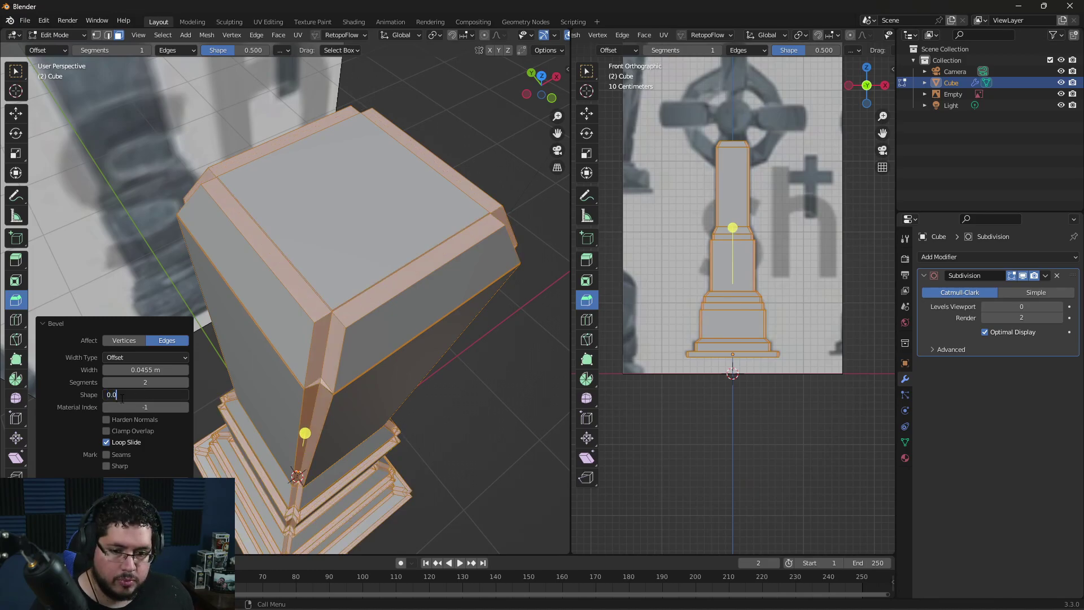
text(0.1)
key(Return)
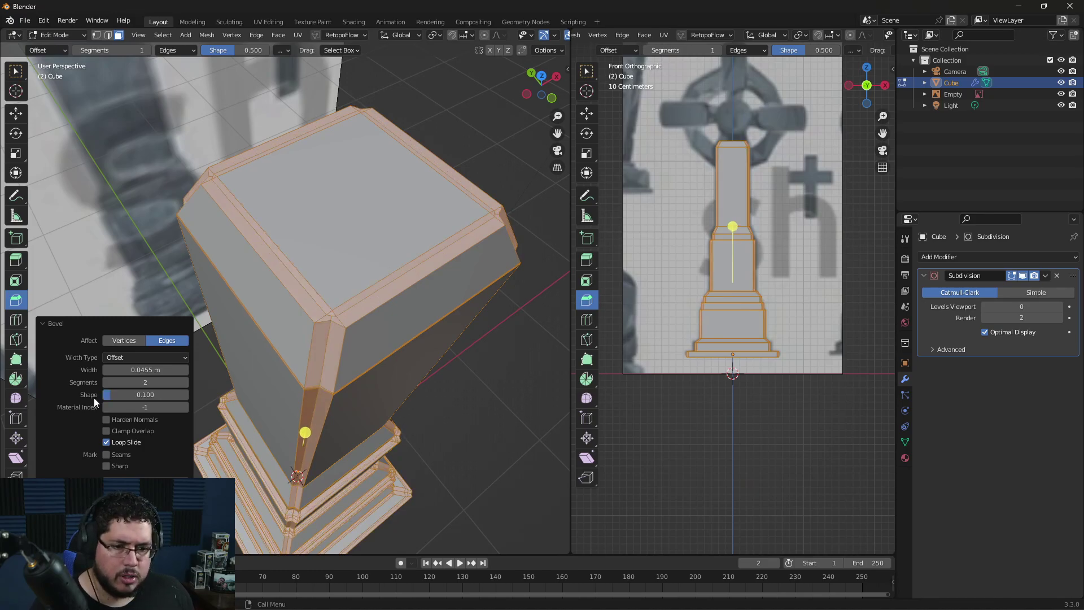
Step: Set the bevel's shape to 0.5 and lower it to 0.260
click(124, 392)
text(0.5)
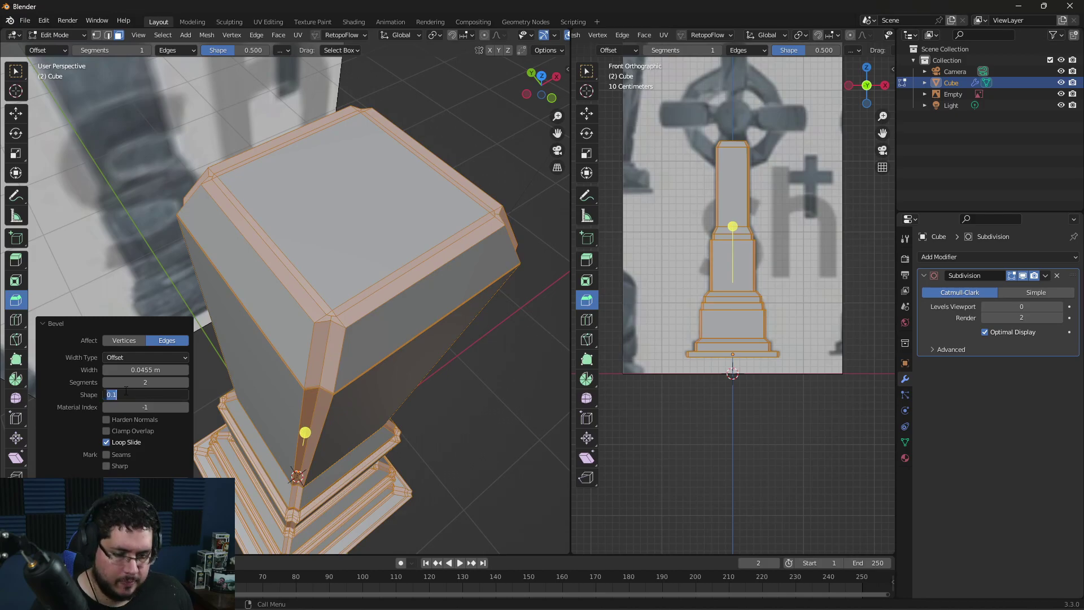
key(Return)
drag(151, 396, 134, 396)
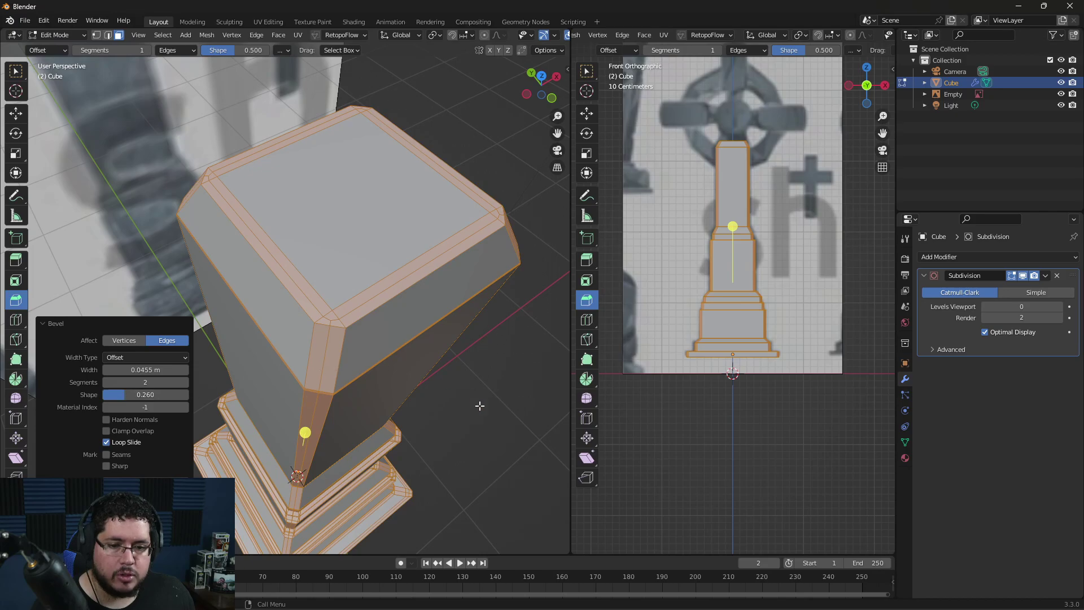
Step: Deselect the mesh, preview the bevelled tombstone with the Subdivision viewport level at 1, and set the level back to 0
click(455, 424)
middle_drag(455, 423, 460, 374)
scroll(460, 373, down, 3)
scroll(397, 355, up, 8)
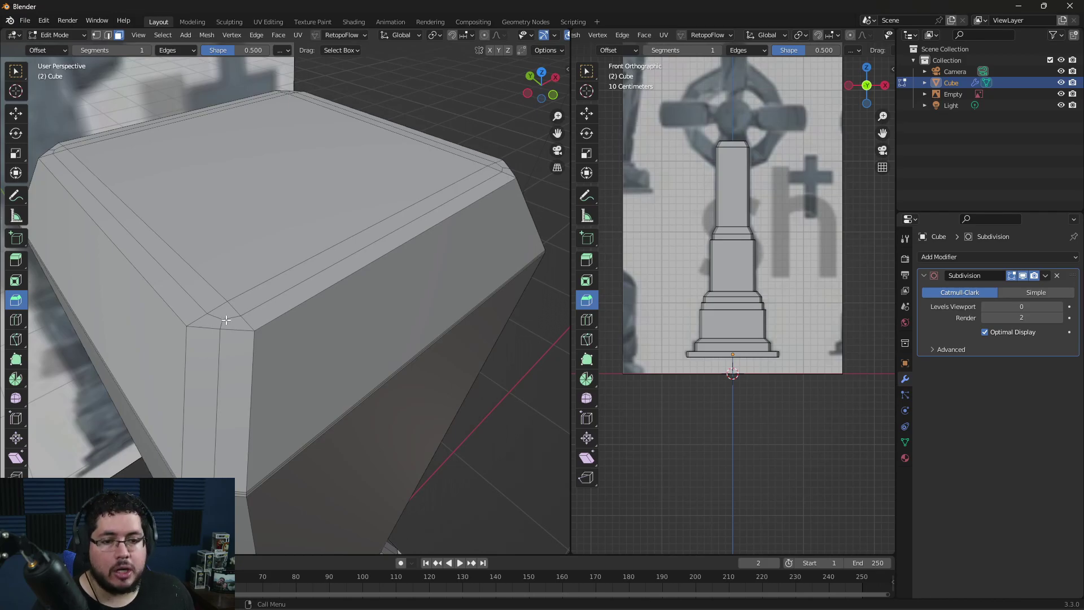
scroll(226, 320, down, 6)
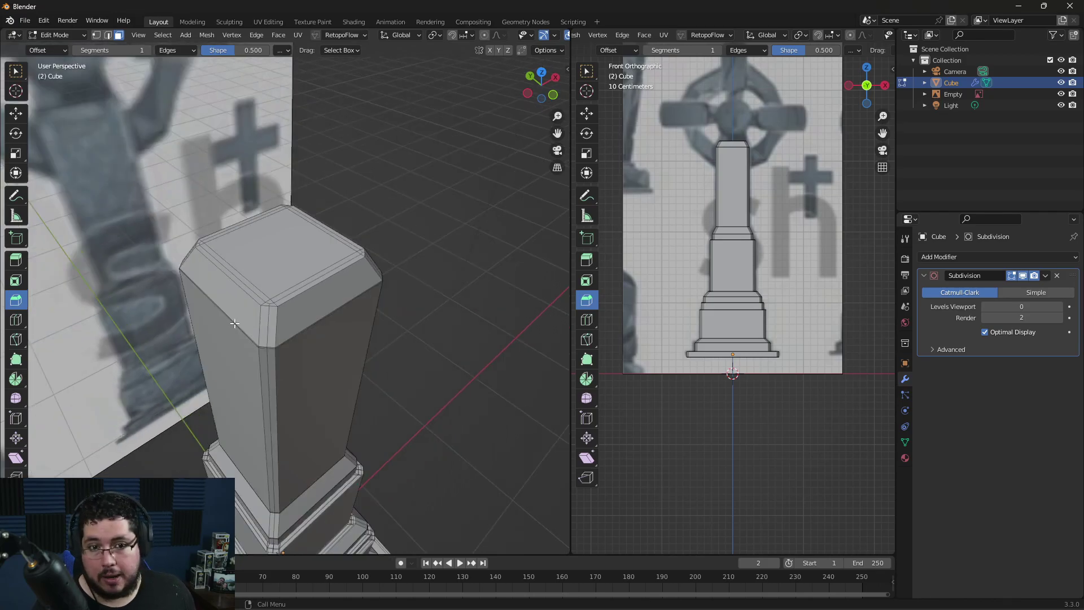
click(1059, 307)
middle_drag(414, 370, 391, 359)
key(Tab)
click(453, 360)
key(Tab)
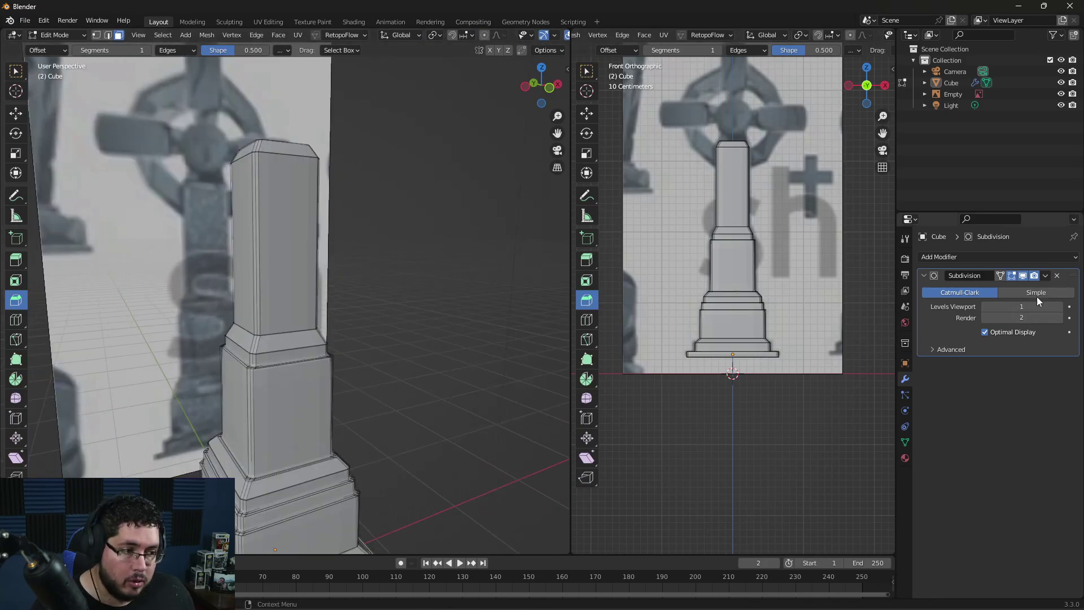
click(987, 306)
middle_drag(447, 329, 457, 341)
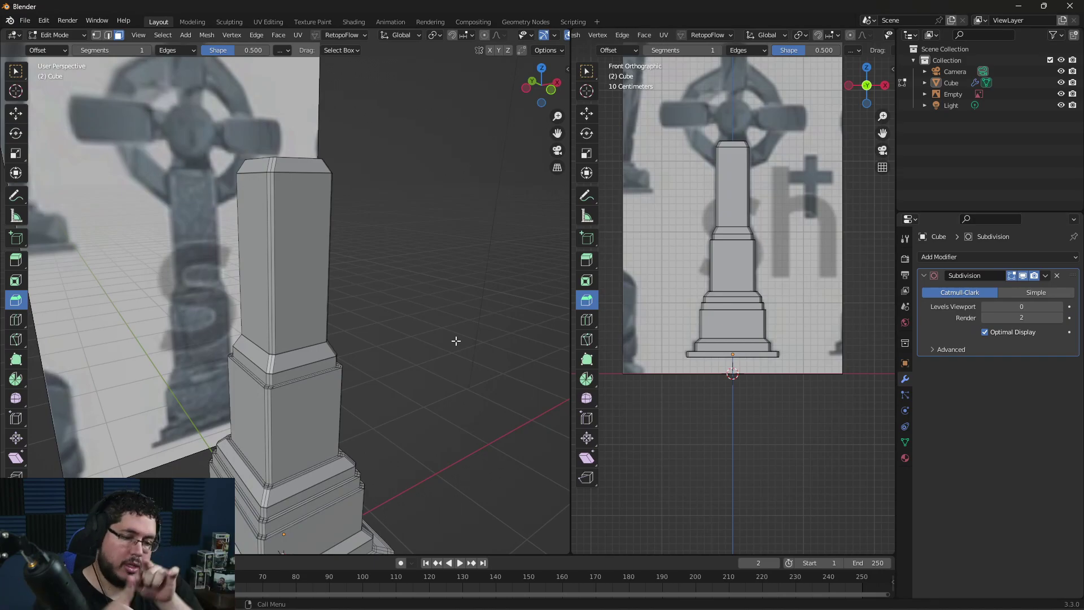
Step: Open Paint and sketch three small point marks connected by a black V-shaped line
key(super)
text(paint)
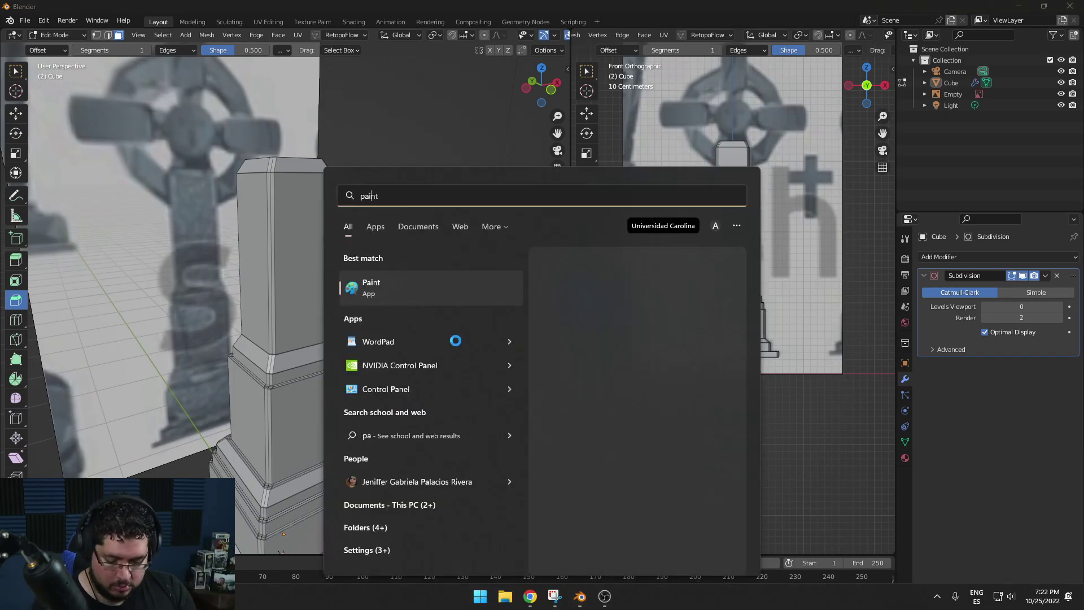
key(Return)
drag(280, 221, 282, 223)
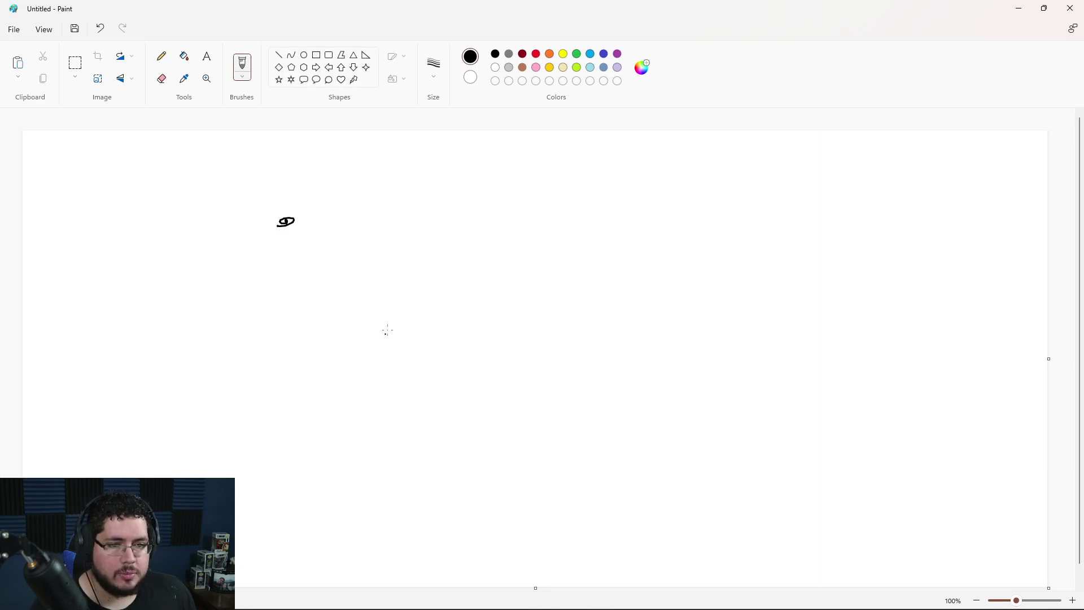
drag(387, 331, 376, 320)
drag(583, 226, 612, 220)
mouse_move(279, 225)
mouse_down()
mouse_move(410, 322)
mouse_move(573, 232)
mouse_up()
Step: Draw a shallow red curve between the two upper points of the V, and set the colour back to black
click(536, 54)
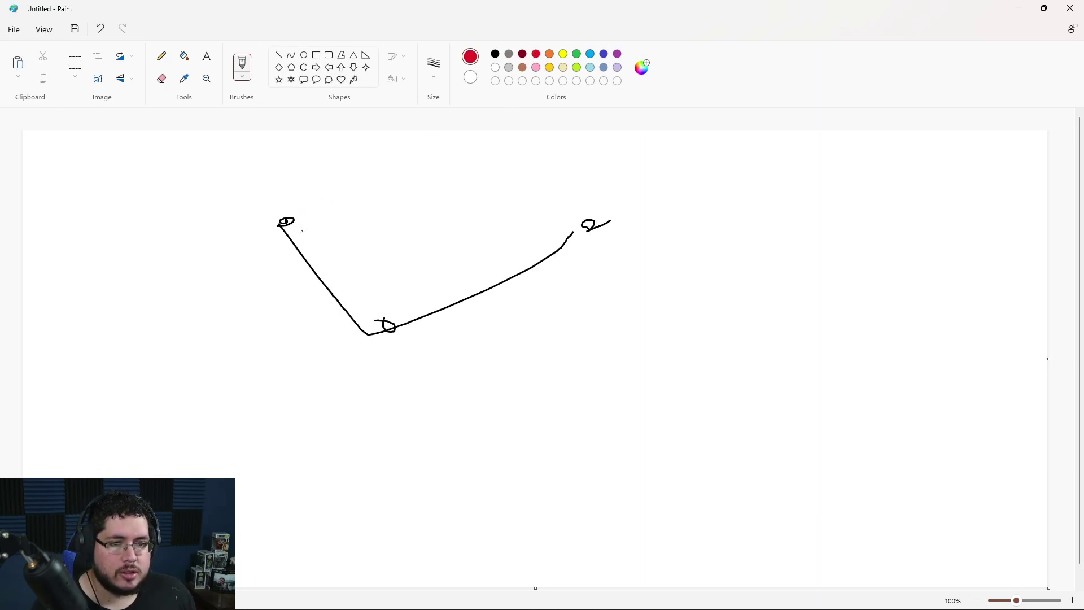
mouse_move(289, 221)
mouse_down()
mouse_move(461, 270)
mouse_move(569, 227)
mouse_up()
click(495, 55)
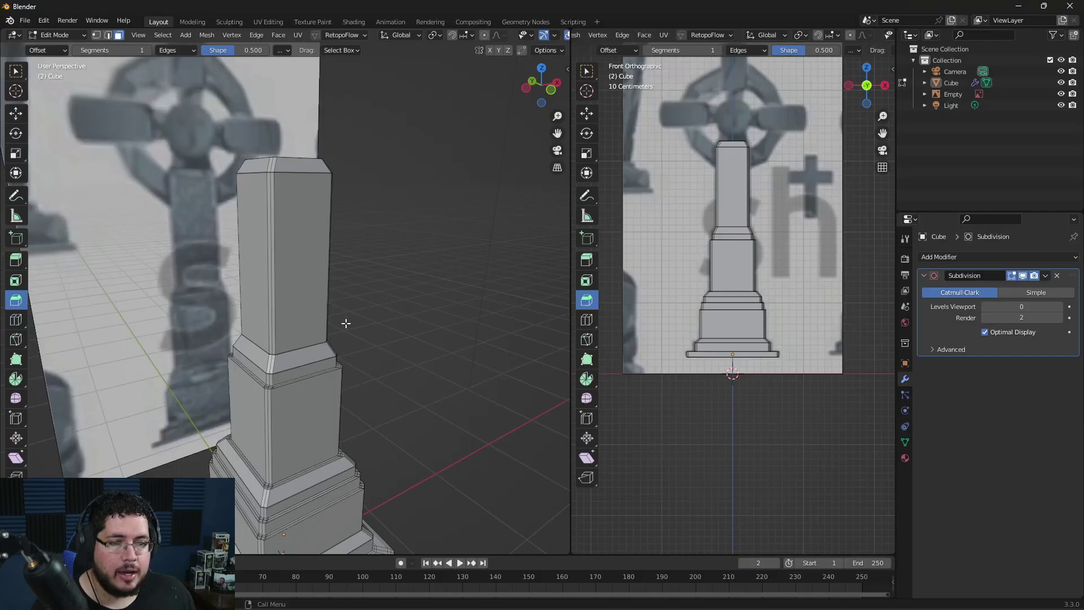
Step: Switch back to Blender and add six evenly spaced horizontal loop cuts around the shaft's upper section
scroll(347, 321, up, 5)
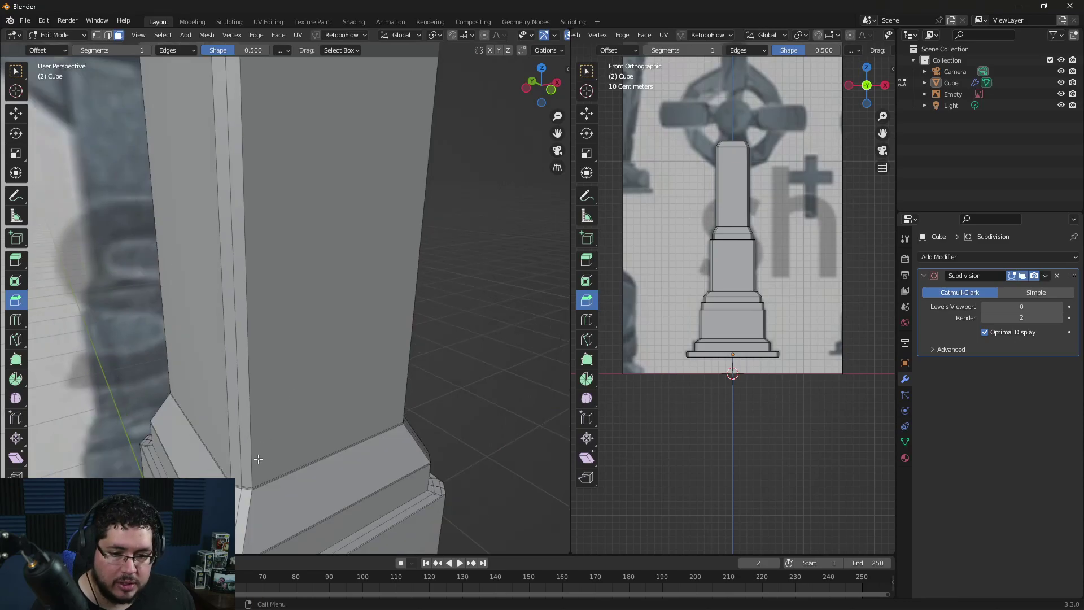
scroll(257, 458, down, 4)
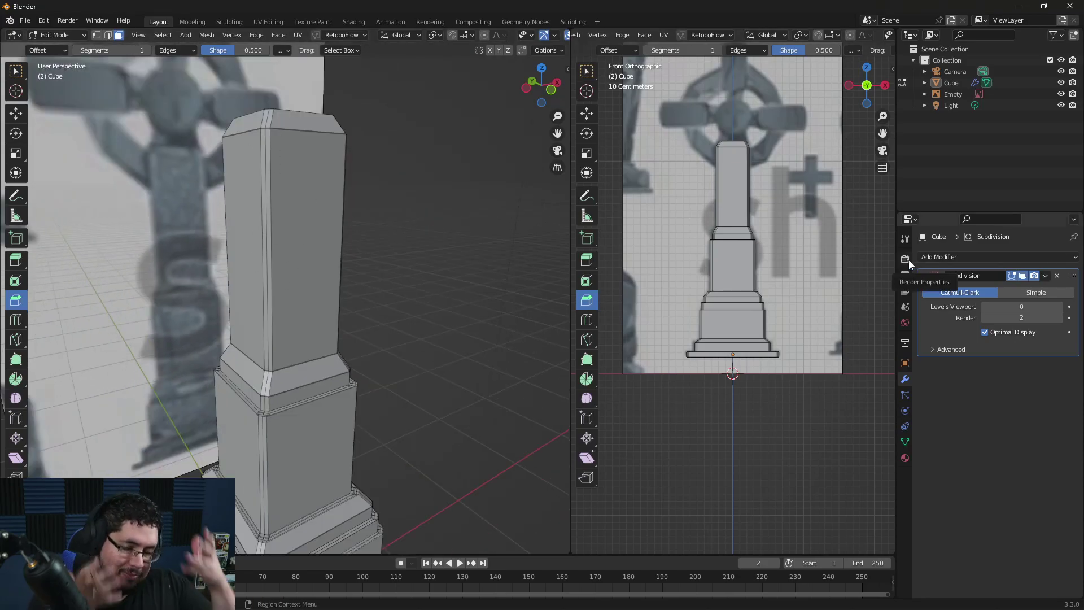
click(15, 320)
click(286, 257)
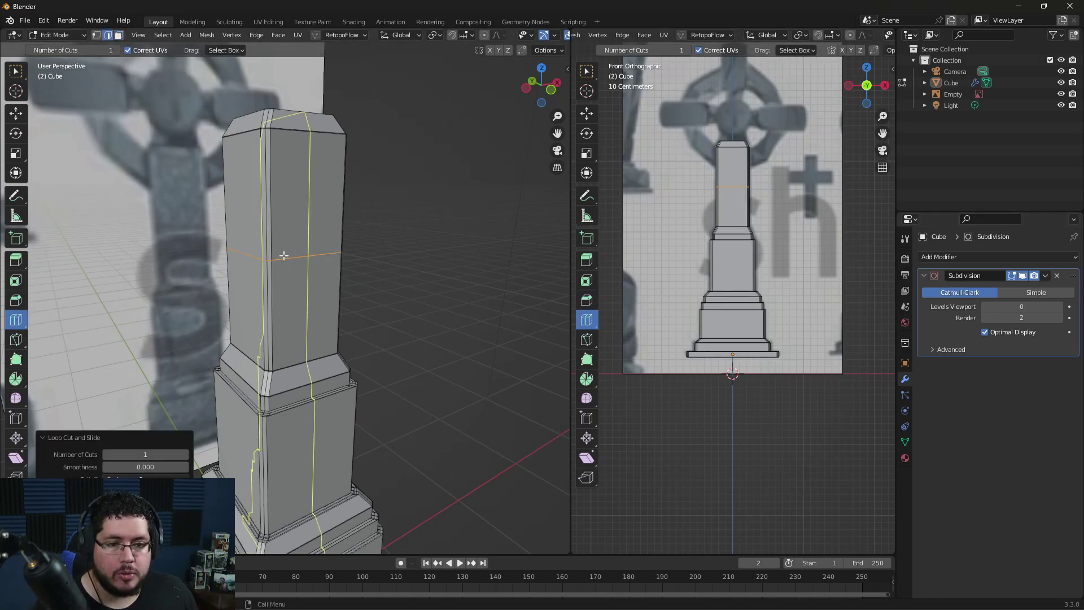
click(185, 454)
click(184, 454)
click(185, 454)
click(185, 454)
click(185, 454)
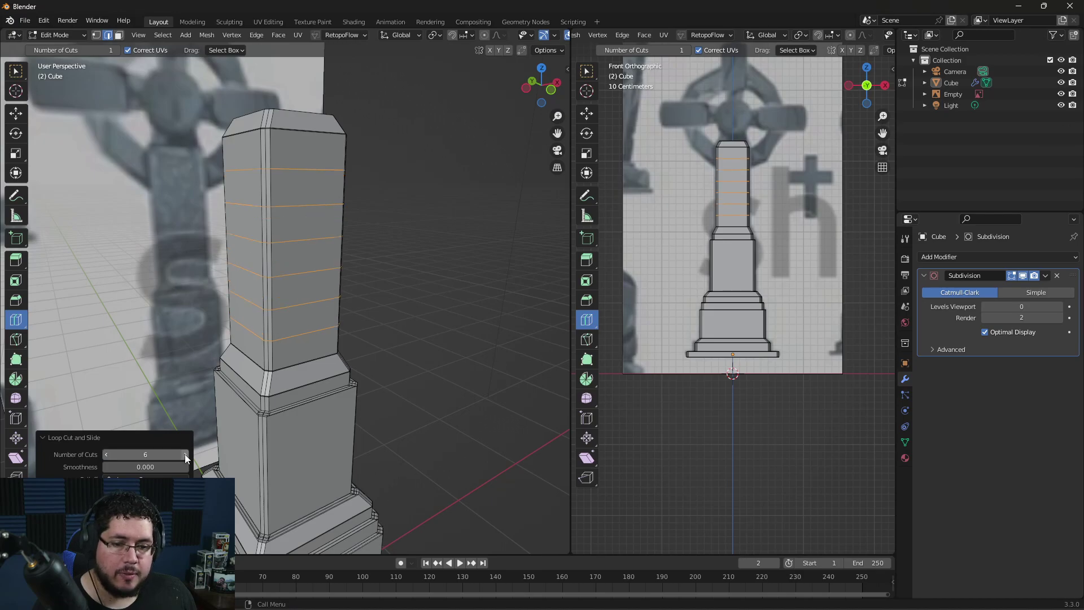
Step: Add four evenly spaced horizontal loop cuts around the middle section of the tombstone
middle_drag(430, 392, 461, 292)
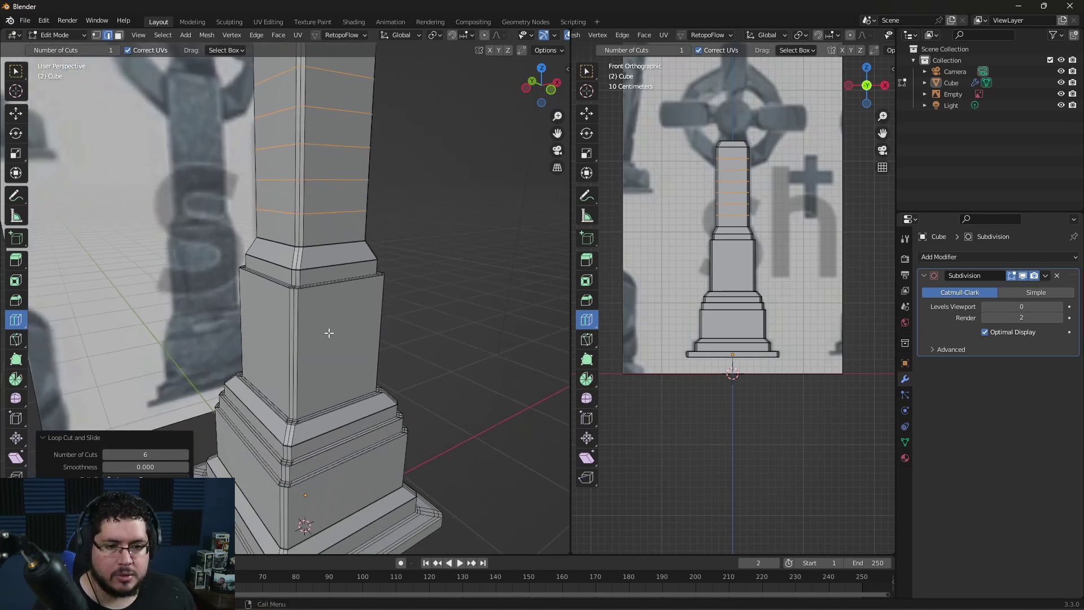
click(298, 330)
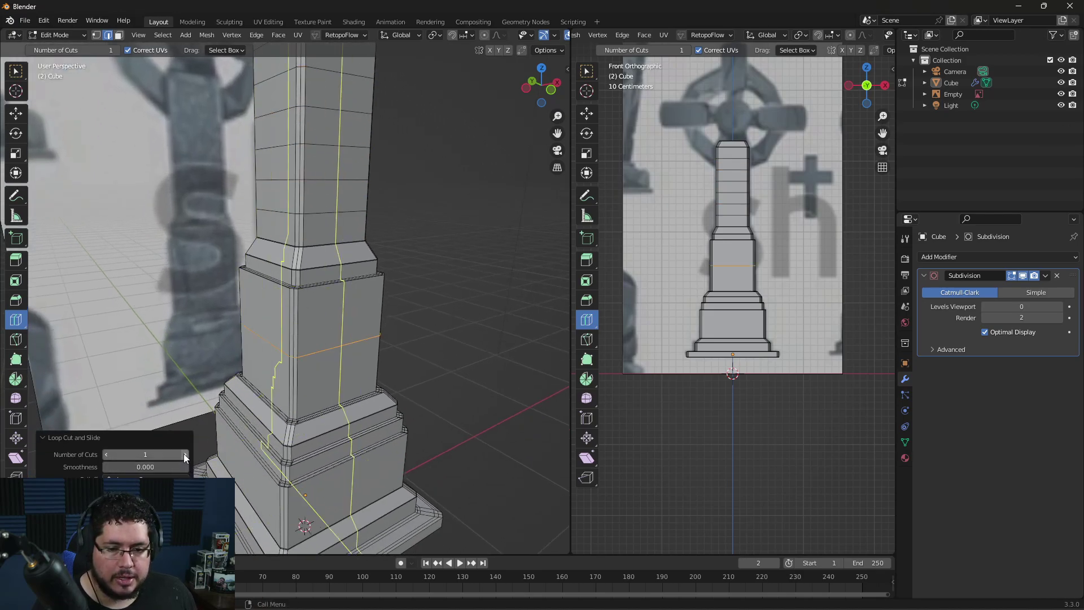
click(185, 454)
click(185, 454)
click(185, 455)
click(185, 454)
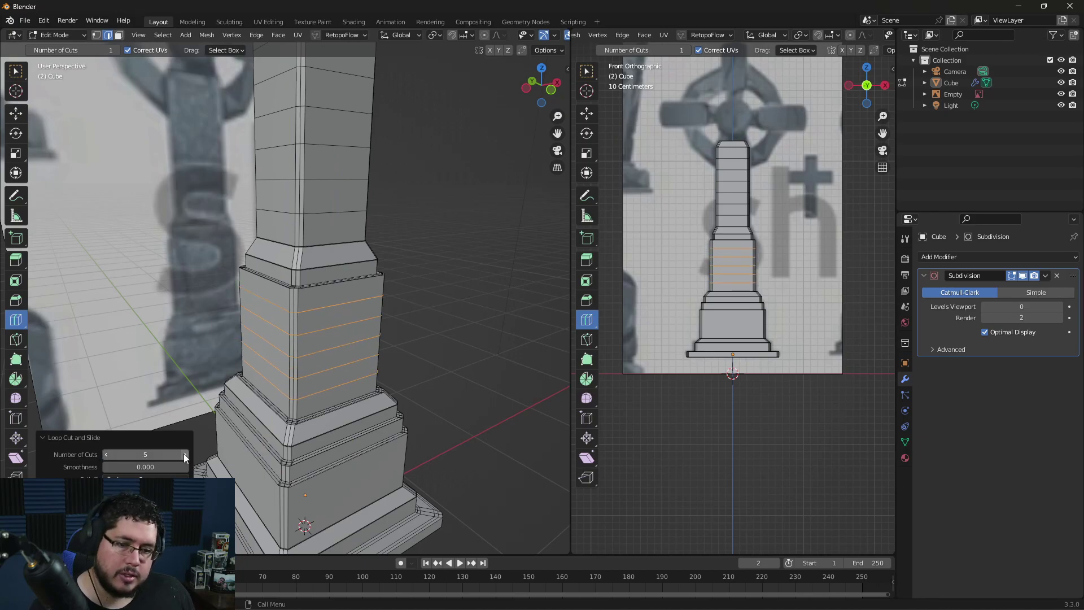
click(106, 454)
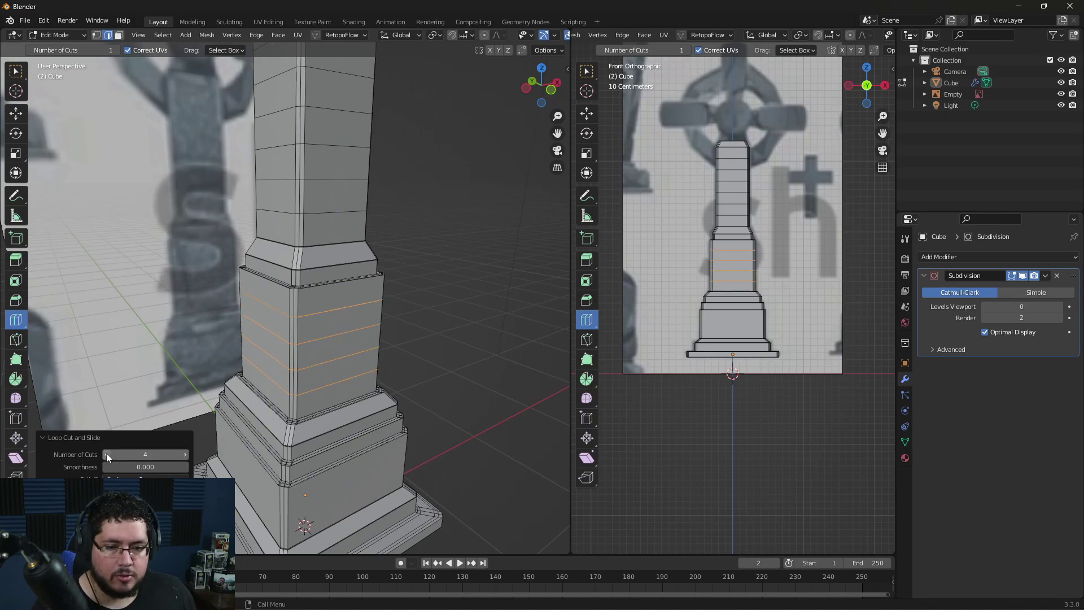
Step: Add two horizontal loop cuts around the tall lower block just above the base
middle_drag(464, 338, 488, 294)
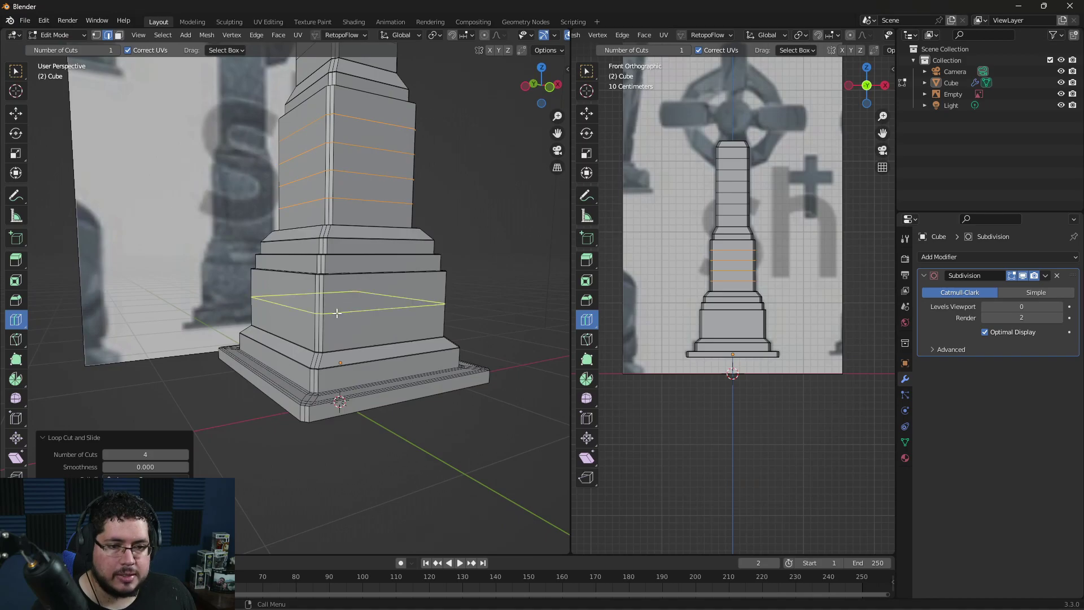
click(330, 308)
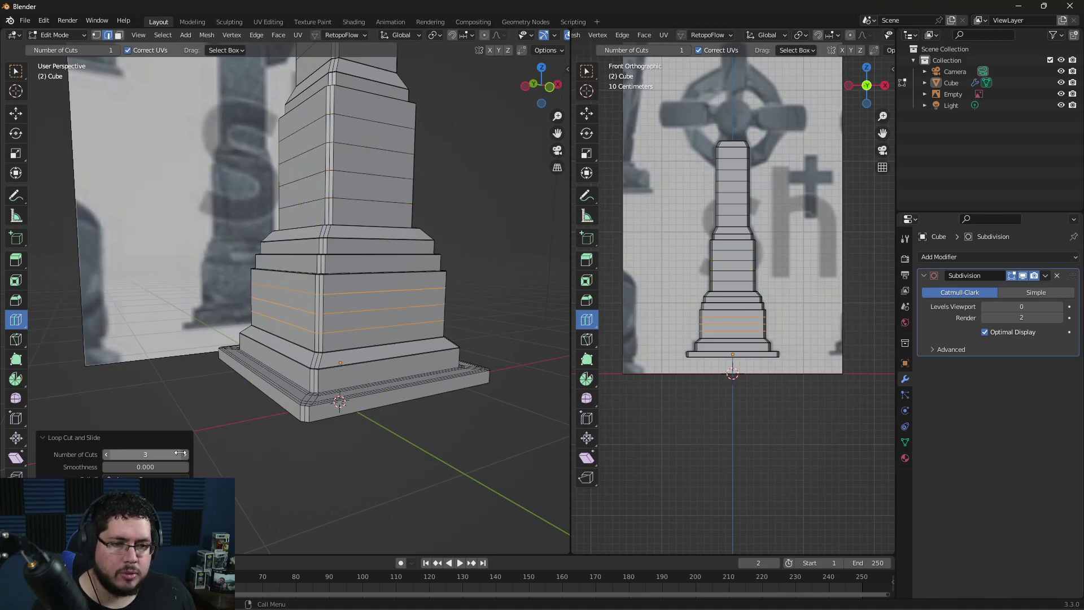
click(106, 455)
Step: Add three evenly spaced vertical loop cuts running the full height of the tombstone's front face
scroll(453, 321, down, 2)
shift+middle_drag(462, 323, 458, 379)
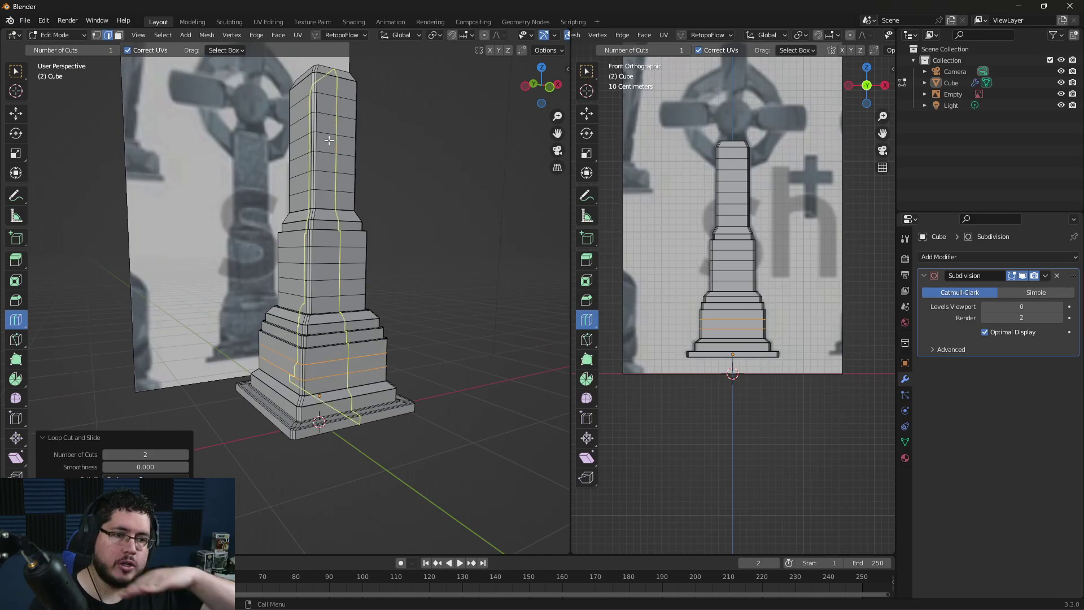
shift+middle_drag(413, 220, 405, 297)
scroll(431, 264, up, 2)
drag(344, 173, 341, 171)
click(340, 172)
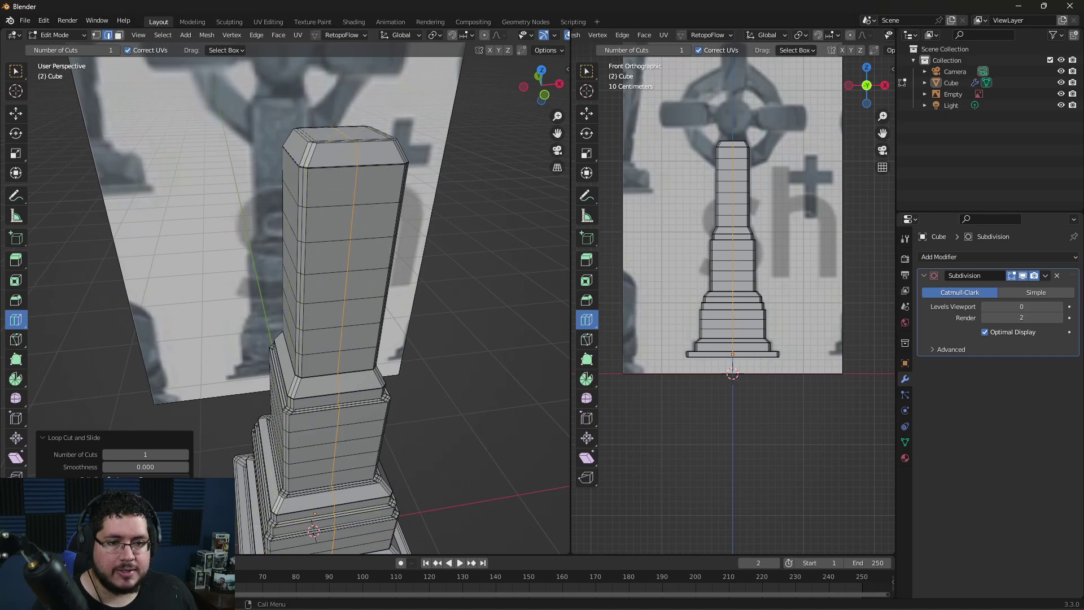
click(185, 455)
click(184, 455)
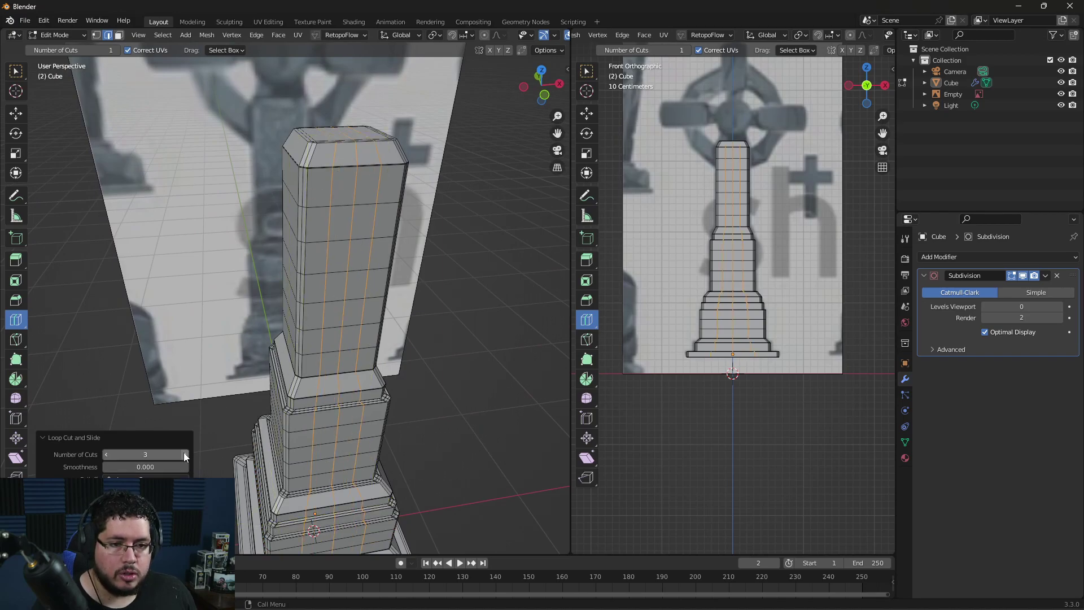
Step: Add three evenly spaced vertical loop cuts running the full height of the adjacent side face
middle_drag(345, 286, 497, 318)
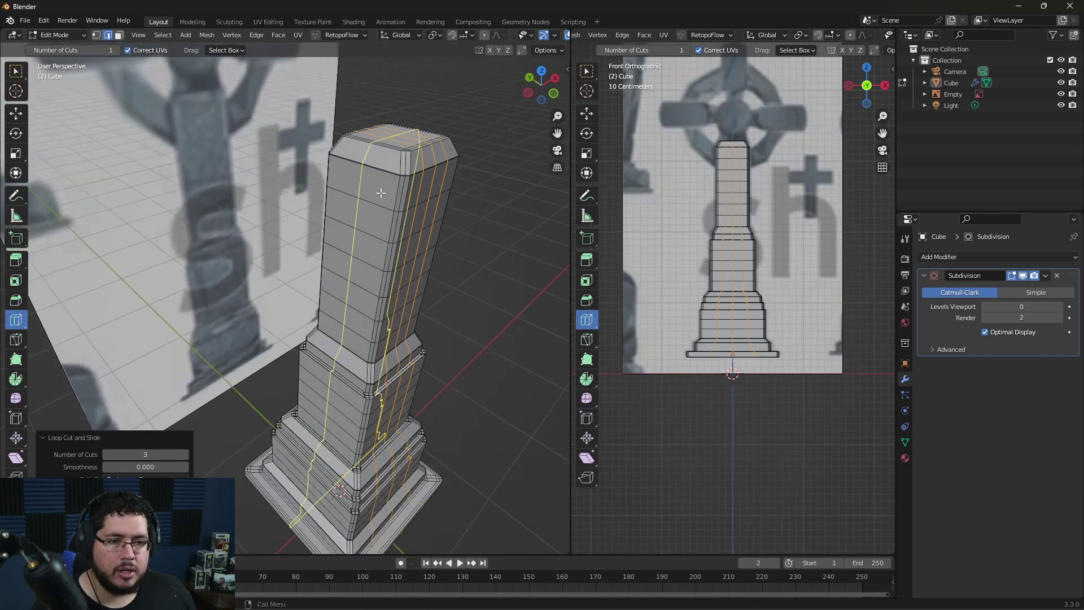
click(379, 190)
click(184, 453)
click(184, 453)
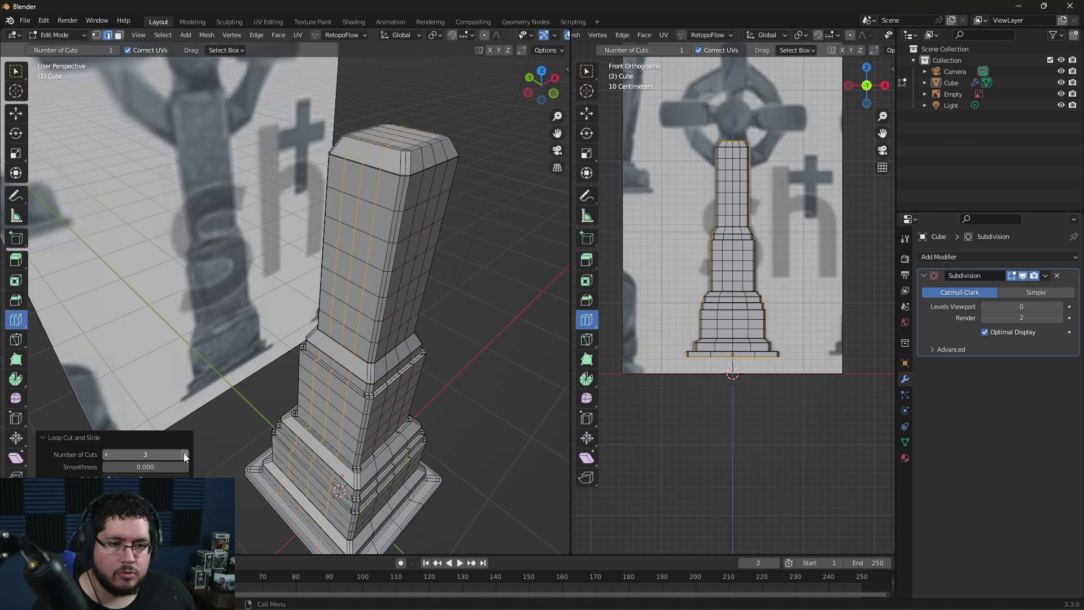
Step: Leave Edit Mode, set the Subdivision modifier's viewport level to 1 and deselect the tombstone
middle_drag(429, 372, 465, 327)
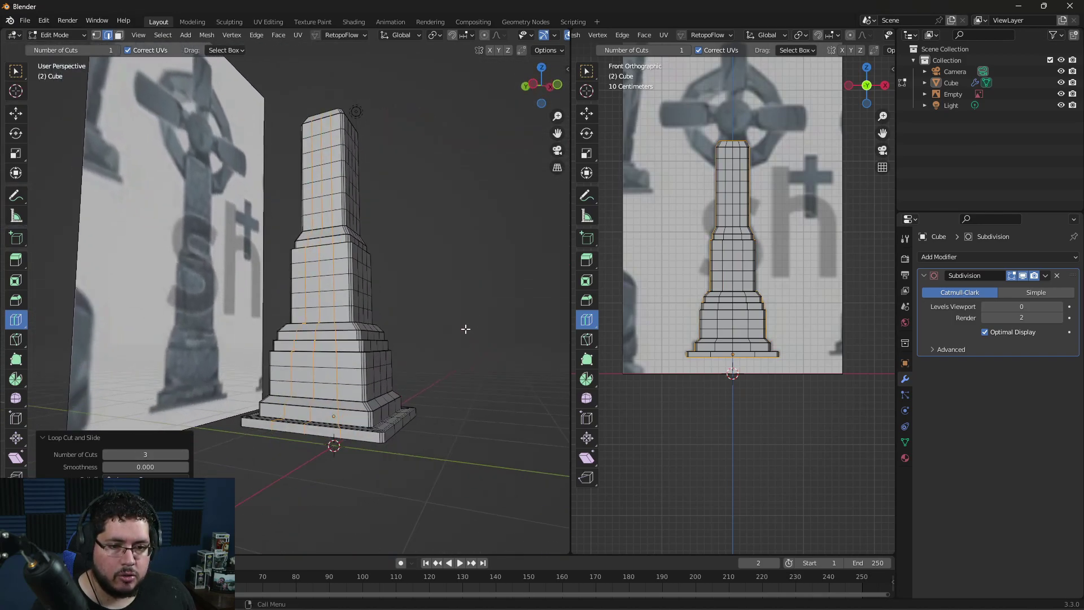
key(Tab)
click(324, 385)
key(Tab)
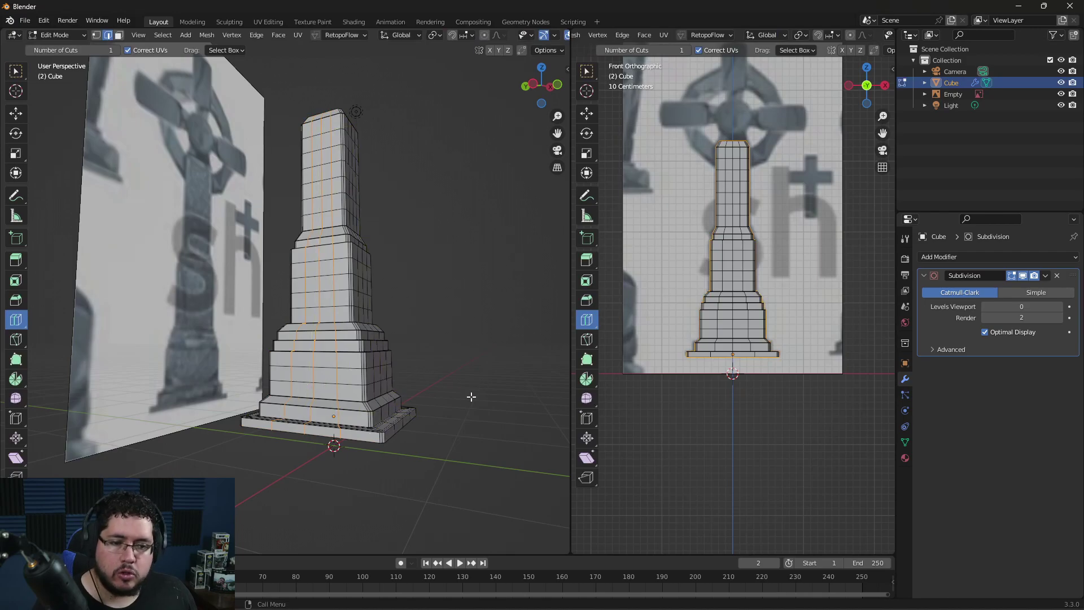
mouse_move(395, 418)
middle_down()
mouse_move(436, 412)
mouse_move(409, 421)
middle_up()
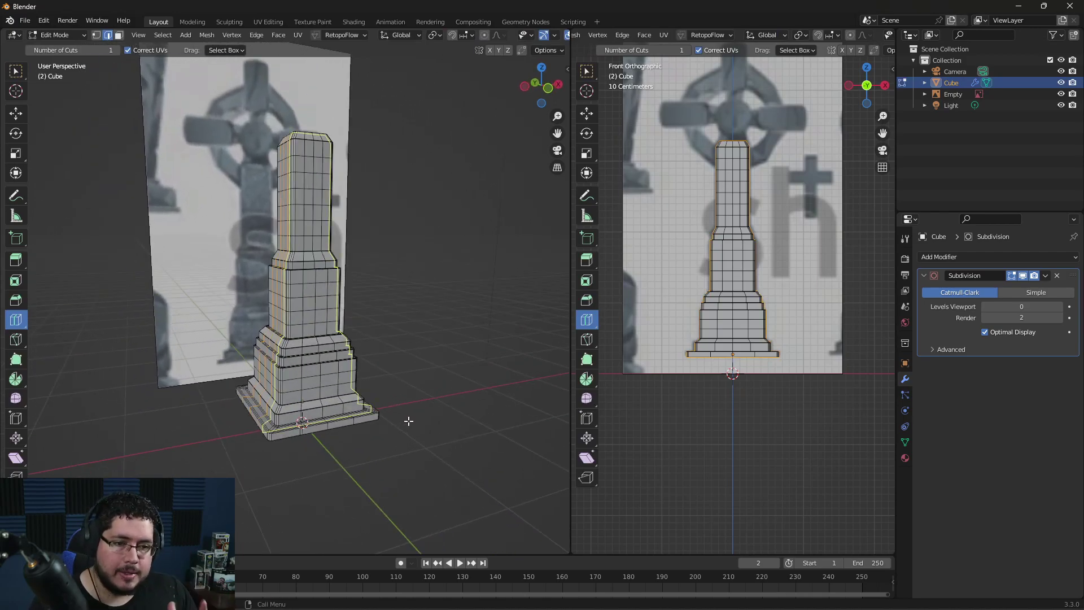
scroll(409, 375, up, 3)
key(Tab)
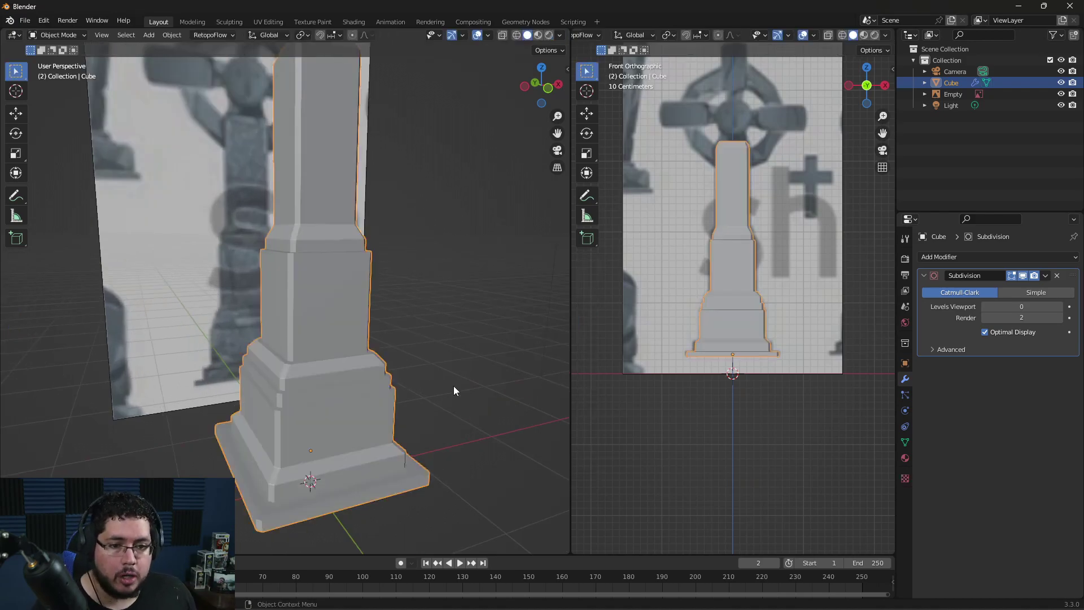
scroll(395, 375, down, 3)
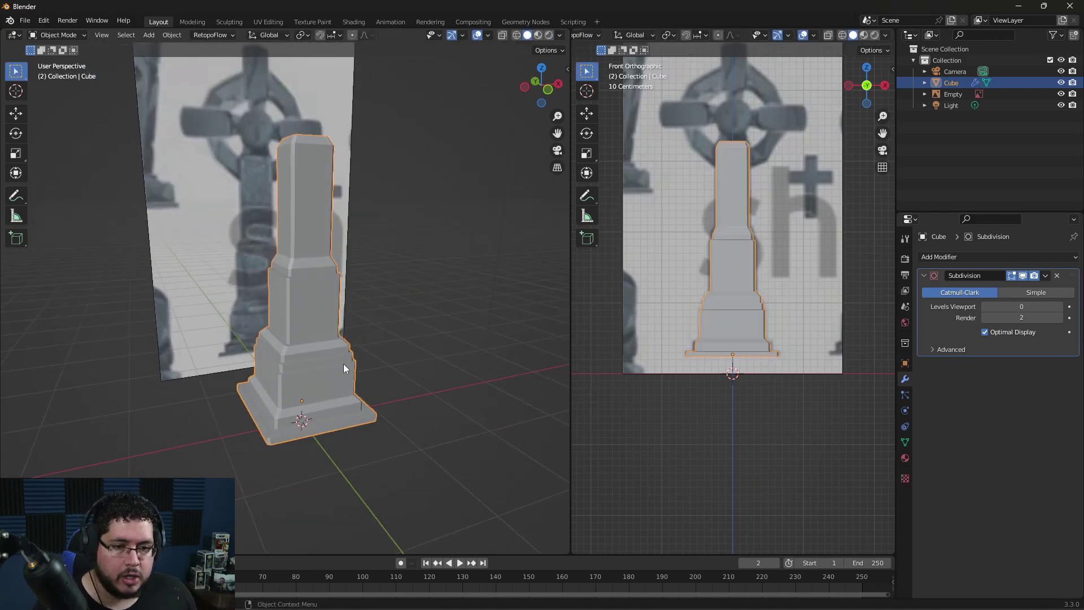
click(1054, 304)
click(546, 316)
scroll(448, 338, up, 5)
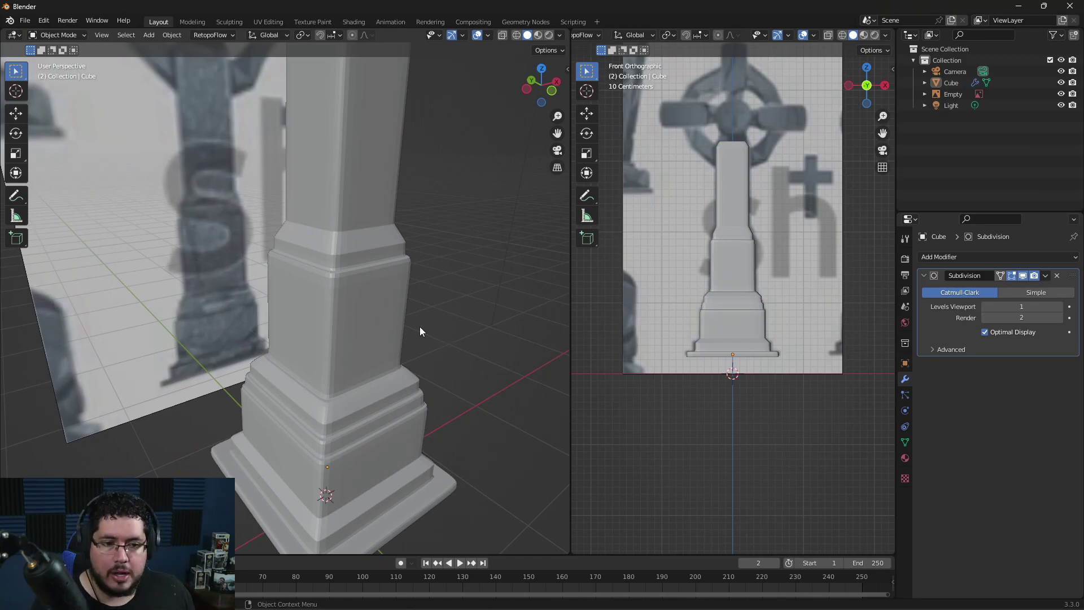
Step: Reselect the smoothed tombstone and return it to Edit Mode to inspect the middle section's upper corner
click(368, 294)
key(Tab)
scroll(367, 294, up, 5)
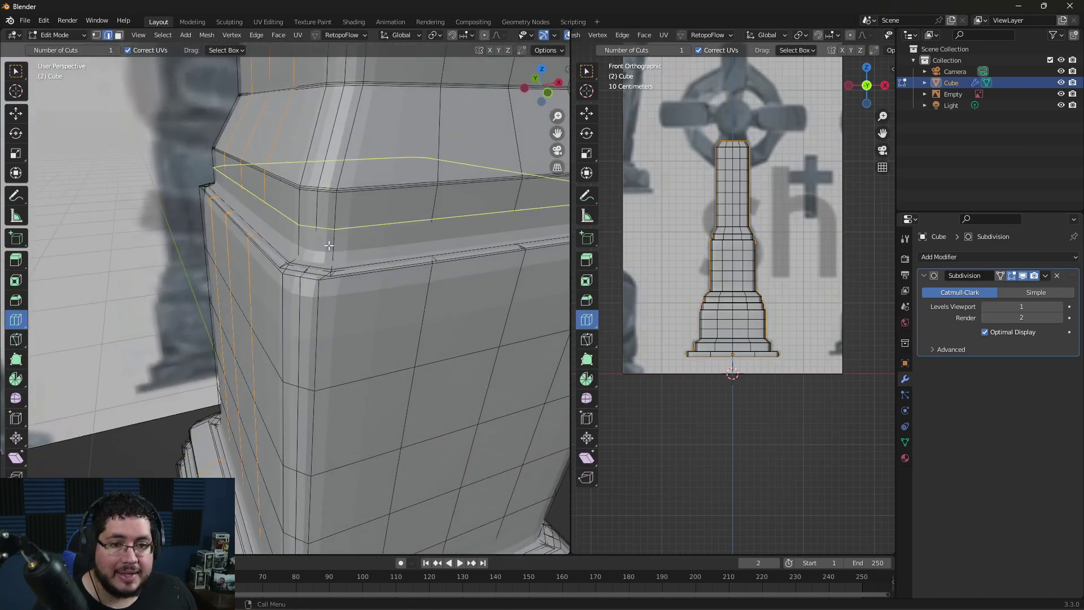
Step: Set the Subdivision modifier's viewport level to 0 and examine the unsmoothed ledge corner at the top of the middle section
click(986, 306)
scroll(341, 254, up, 4)
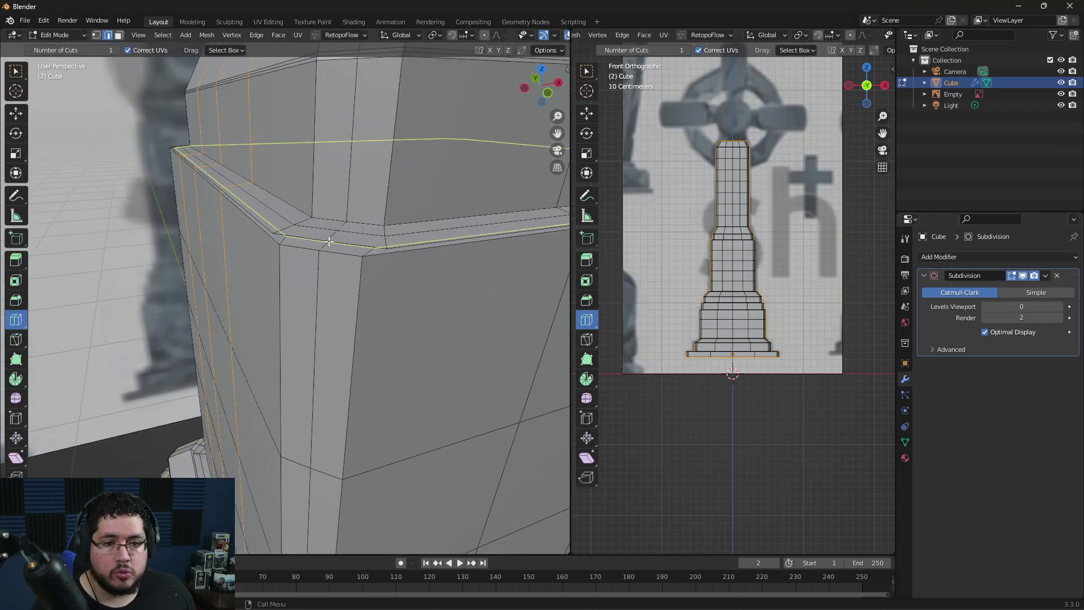
scroll(341, 254, up, 4)
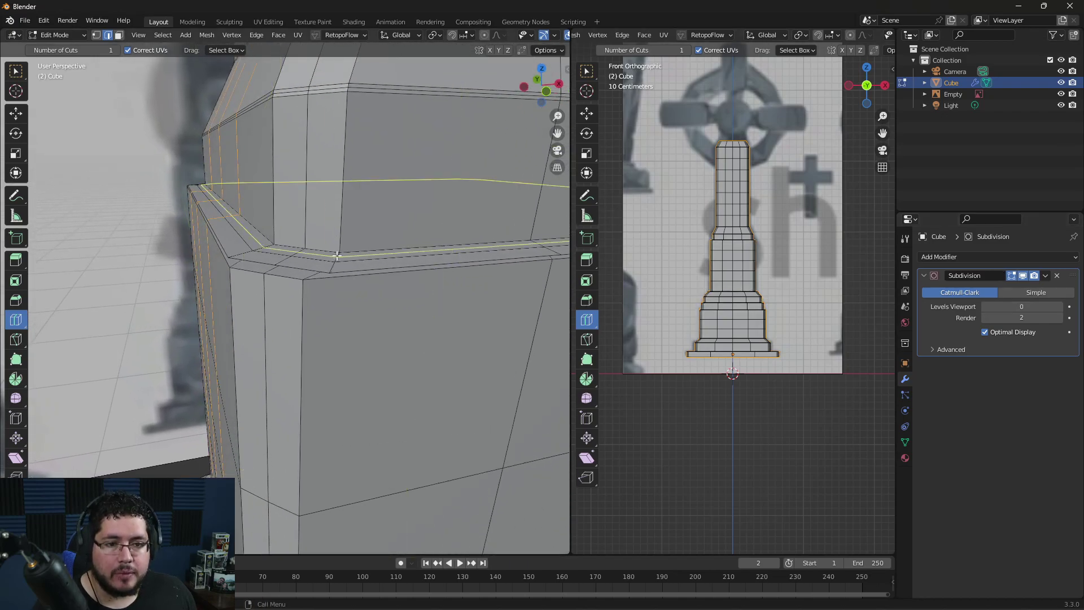
scroll(331, 249, down, 5)
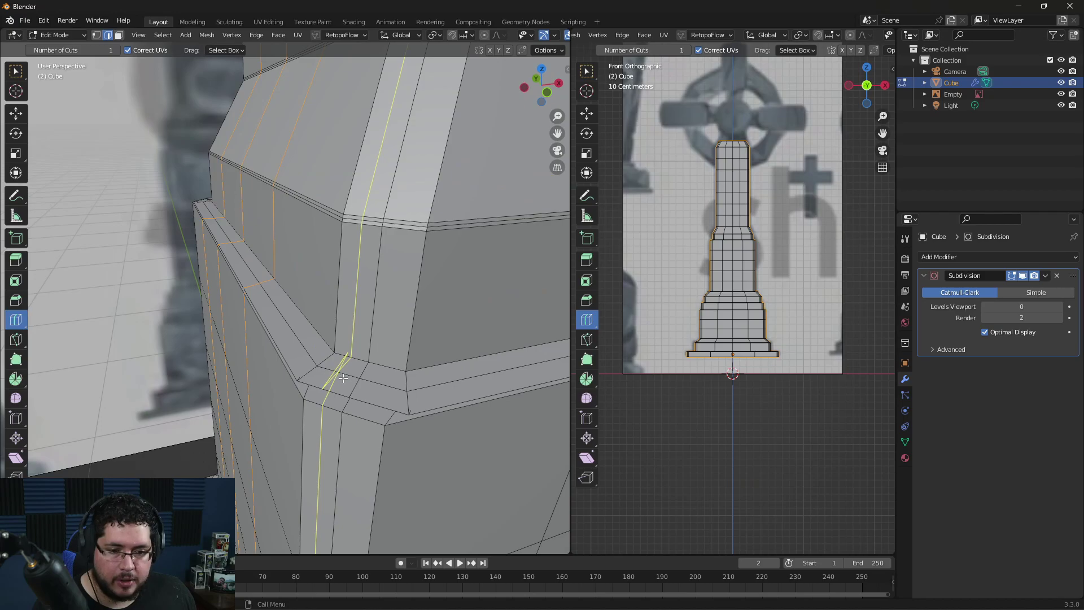
scroll(370, 333, up, 4)
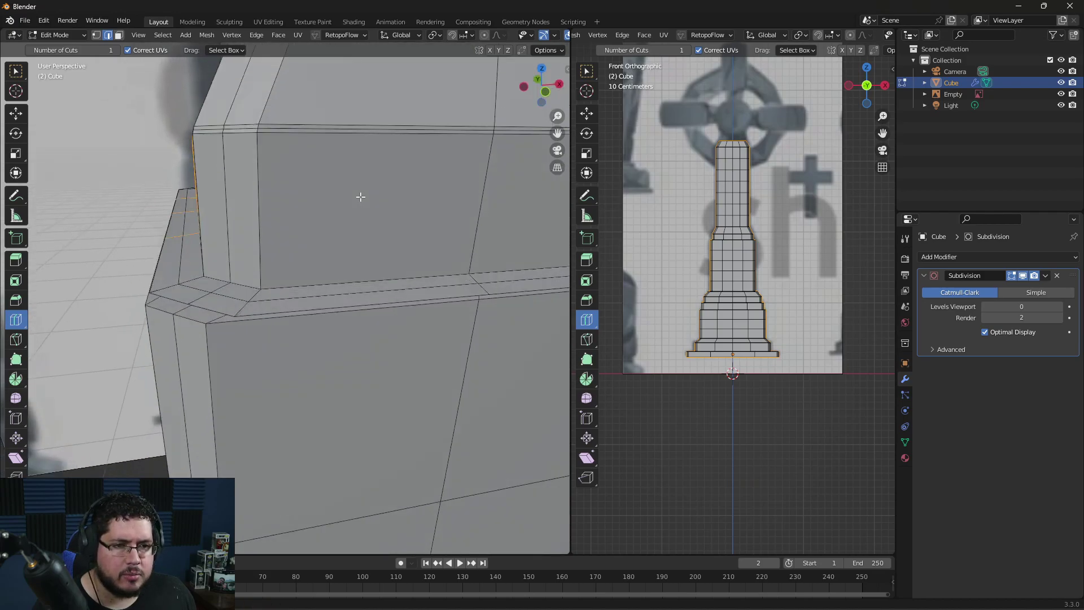
key(q)
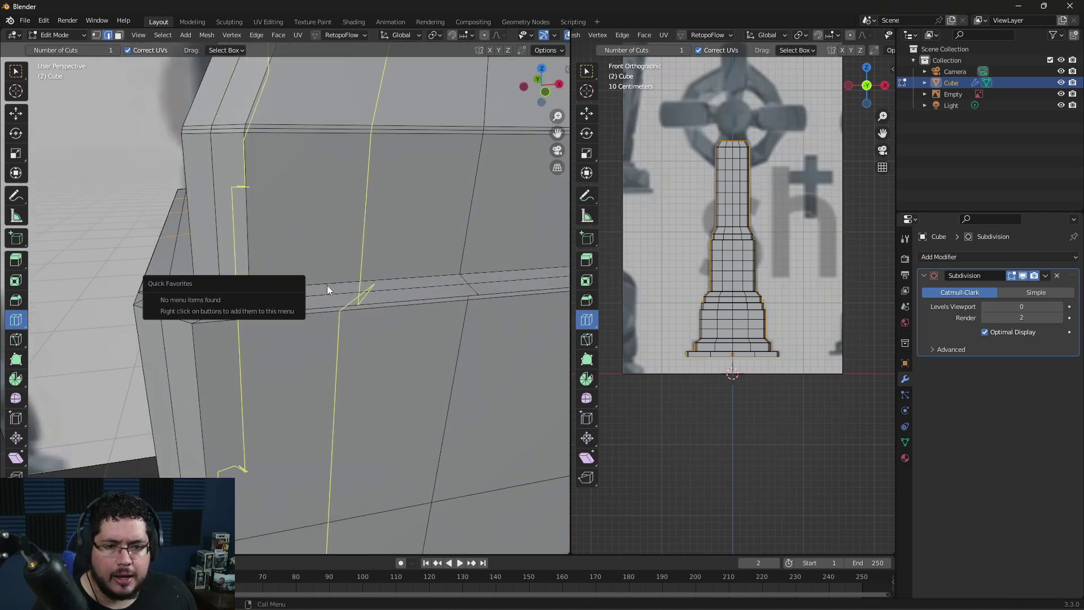
middle_drag(327, 286, 326, 298)
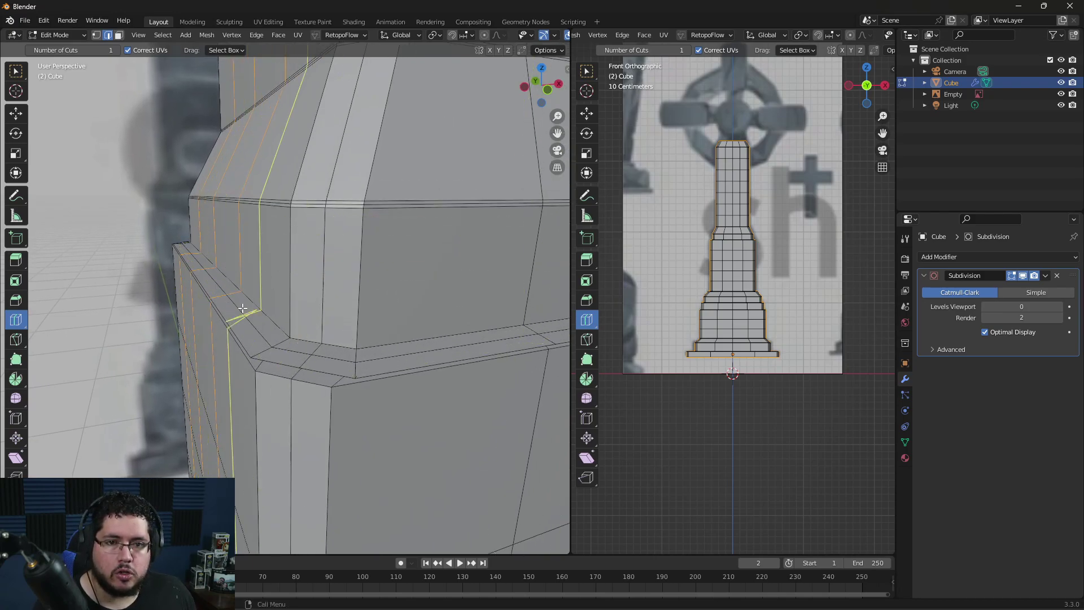
Step: Delete the face loops running around the ledge at the top of the tombstone's middle section
key(3)
alt+click(265, 352)
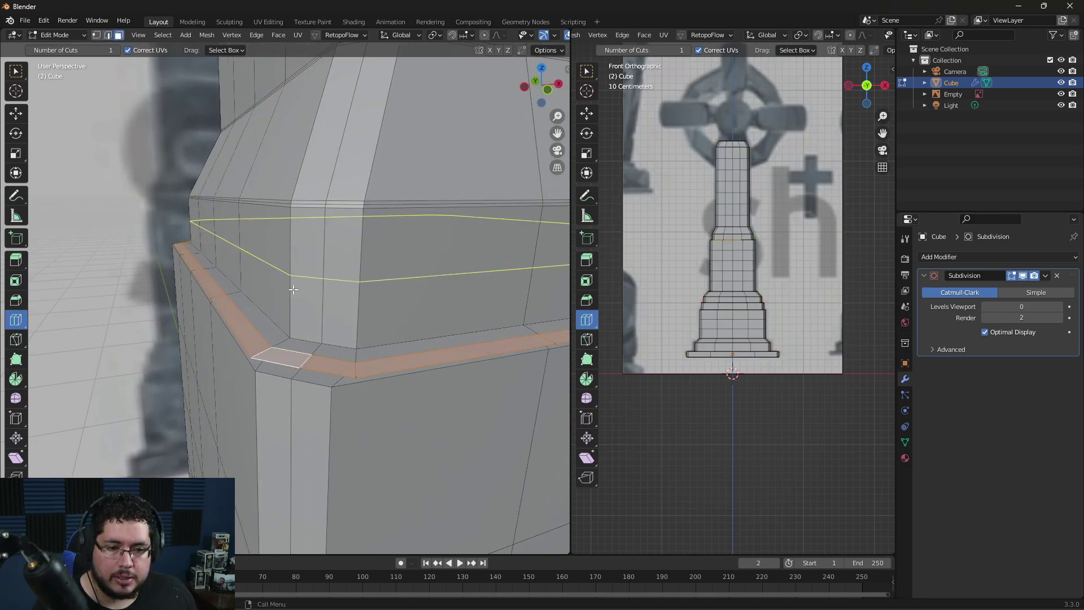
alt+shift+click(283, 336)
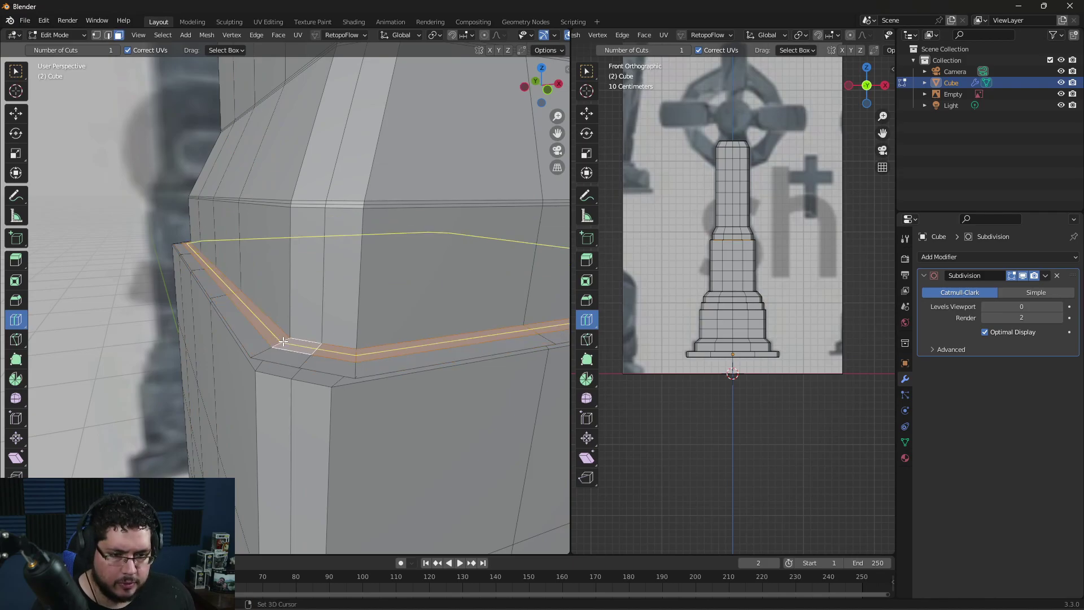
key(x)
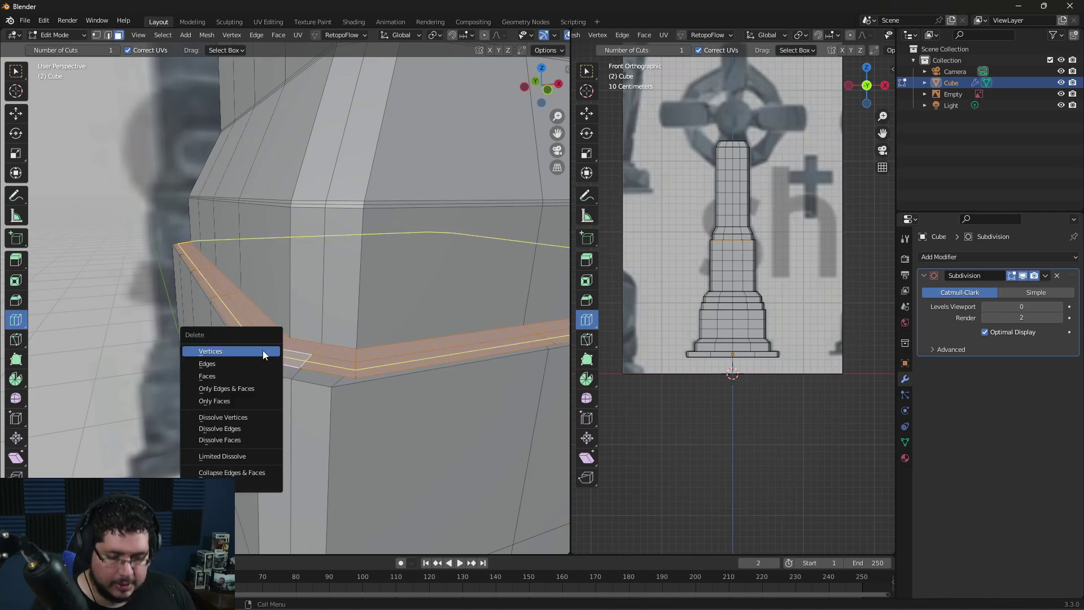
click(230, 364)
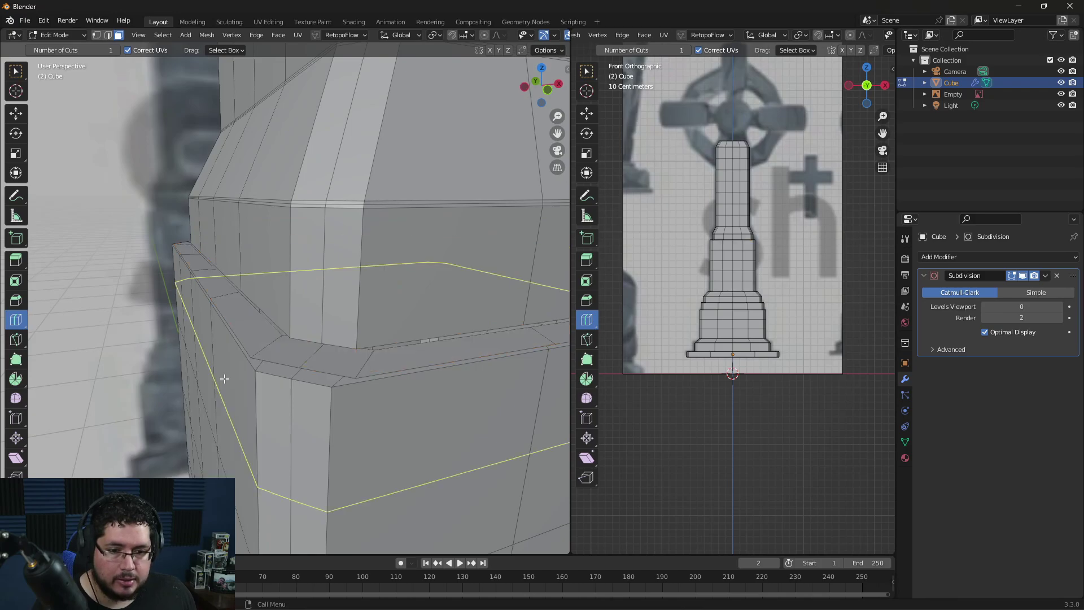
middle_drag(305, 345, 240, 343)
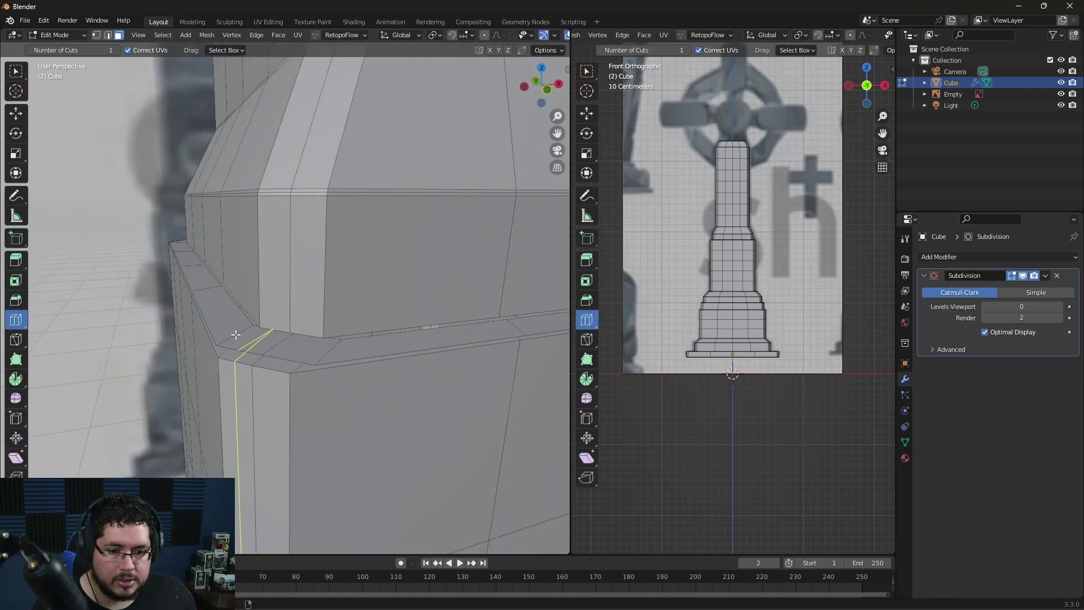
alt+click(235, 334)
key(x)
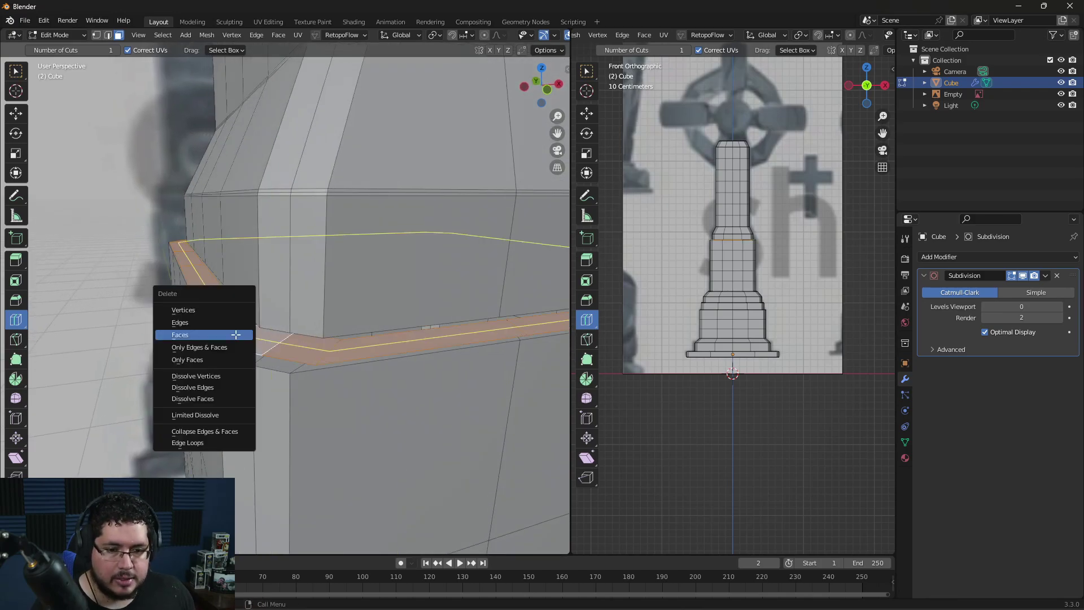
click(242, 334)
Step: Check the open inner edge of the ledge and delete the face loop still running around it
middle_drag(242, 334, 330, 348)
key(1)
key(w)
key(2)
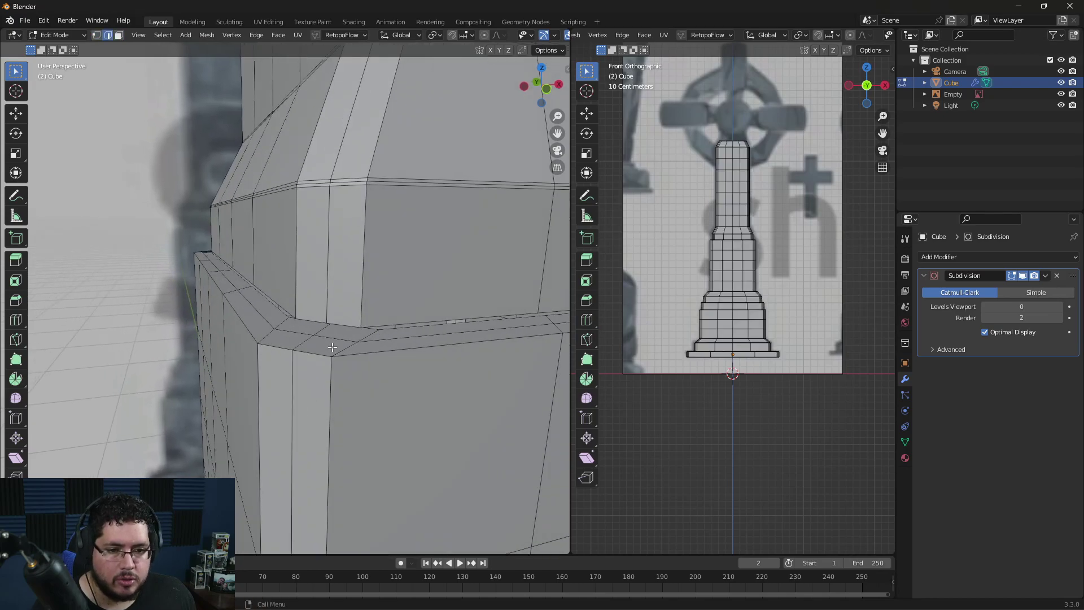
alt+click(280, 305)
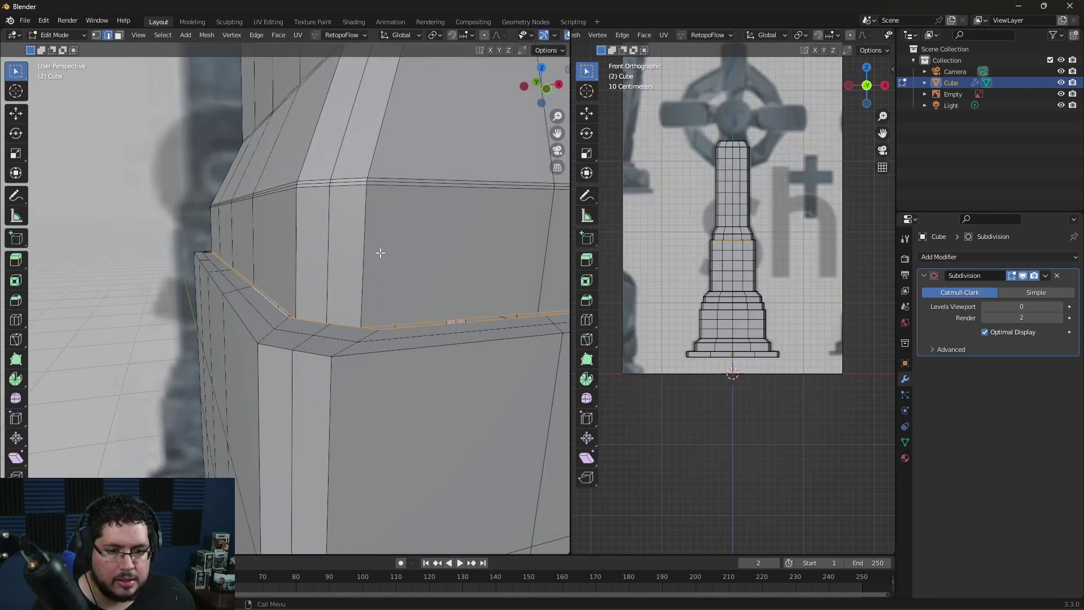
middle_drag(380, 249, 352, 256)
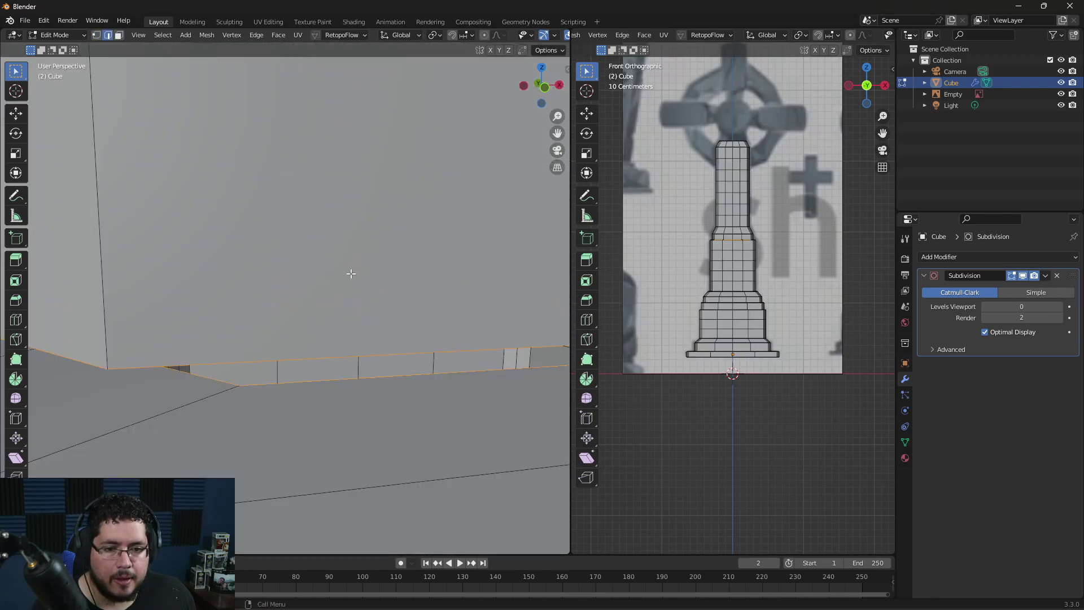
key(3)
middle_drag(252, 315, 243, 358)
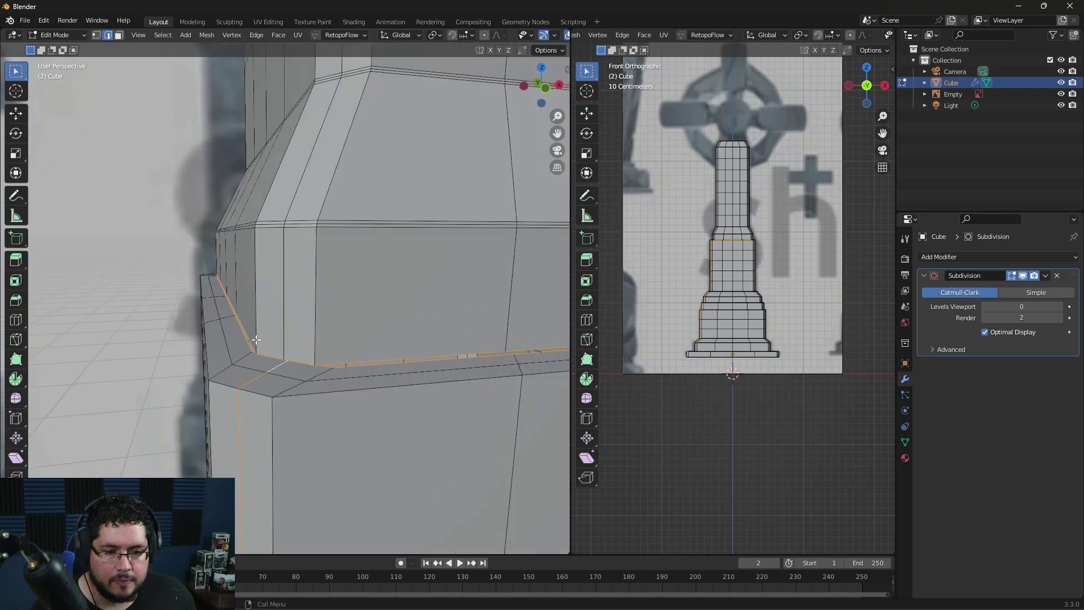
alt+click(243, 358)
key(x)
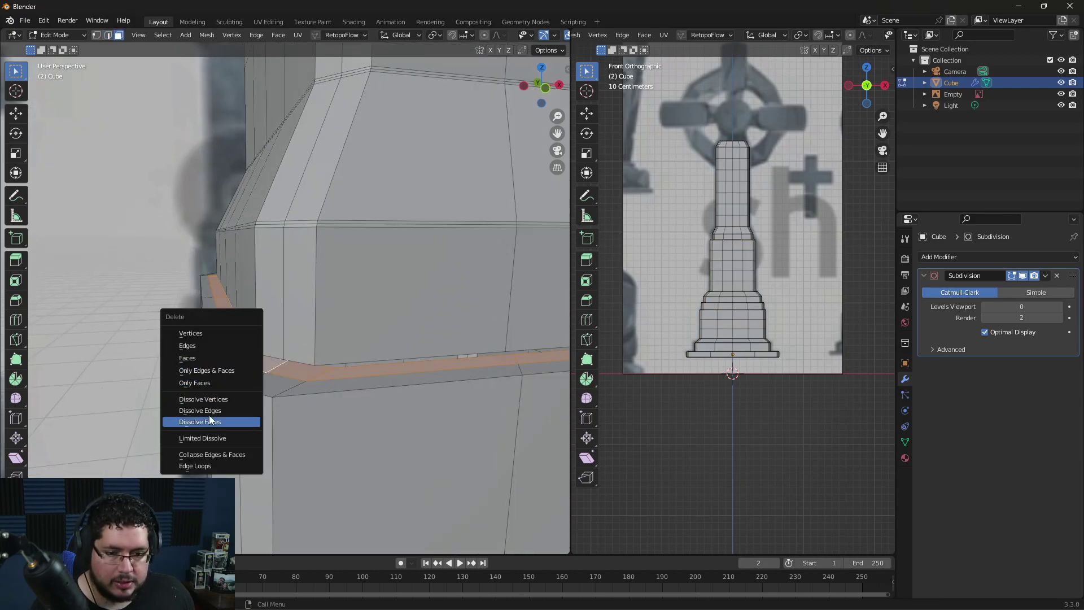
click(205, 355)
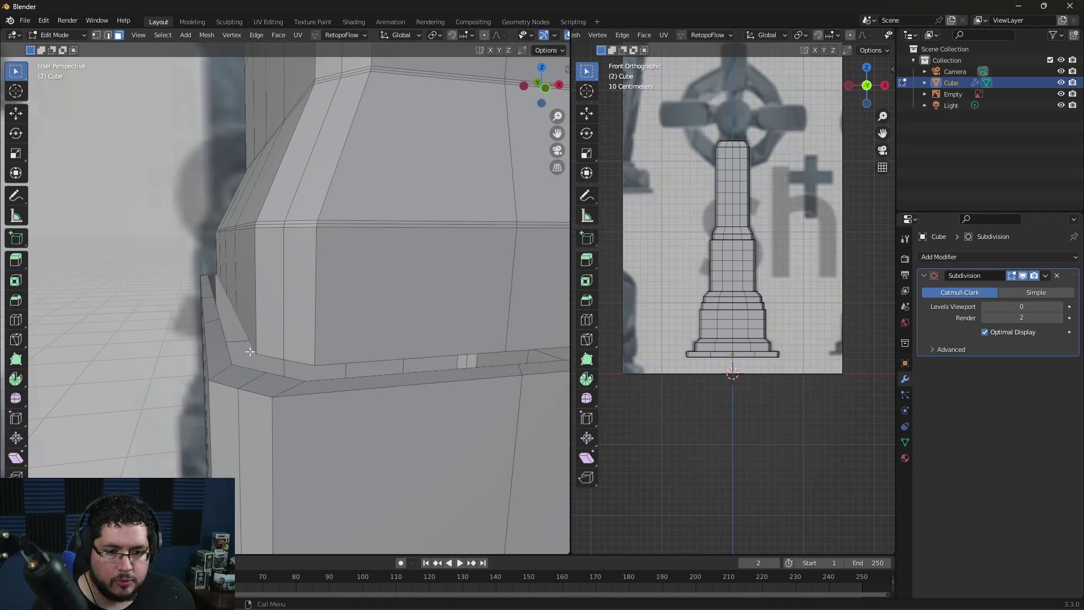
Step: Select the two open edge loops around the ledge and close the gap with Bridge Edge Loops
key(2)
alt+click(231, 354)
alt+shift+click(224, 346)
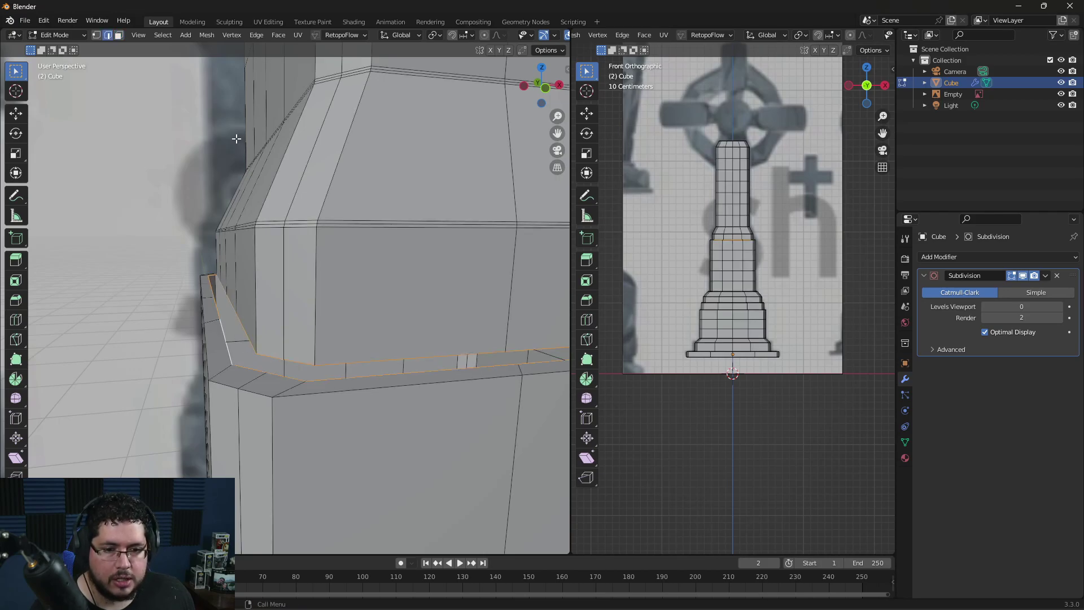
click(257, 35)
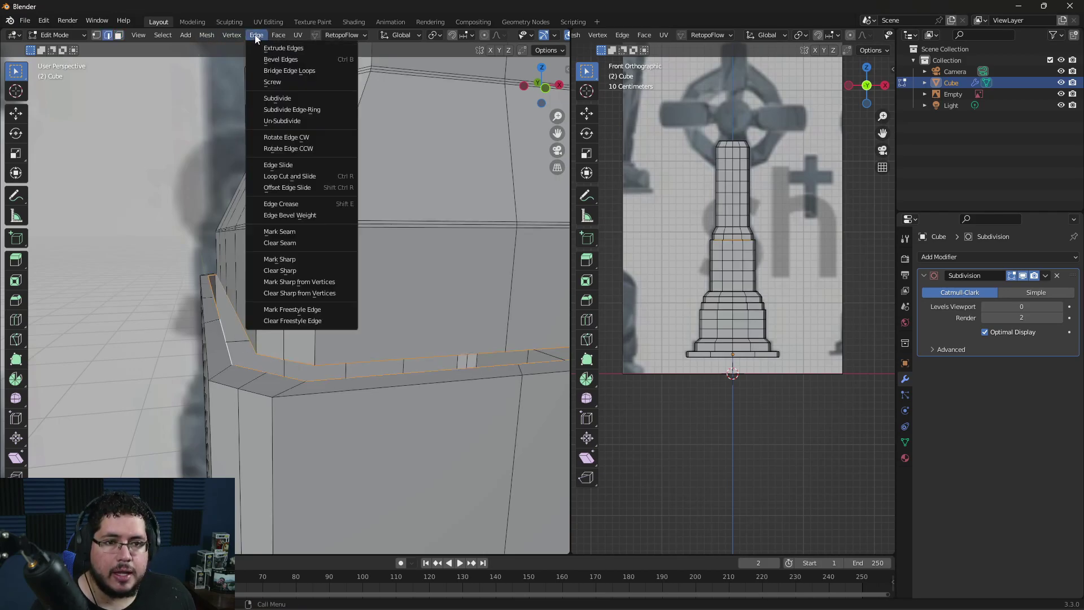
click(292, 67)
scroll(238, 291, down, 8)
click(527, 324)
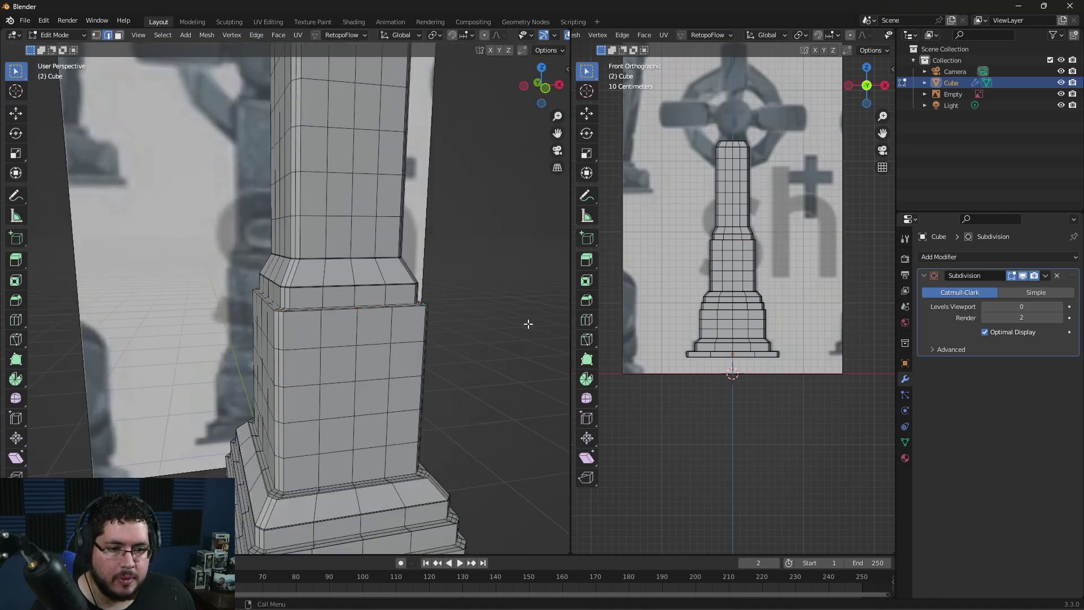
Step: Try to bevel the ledge's inner and outer edge loops together with the Bevel tool
scroll(442, 379, up, 9)
middle_drag(414, 357, 356, 331)
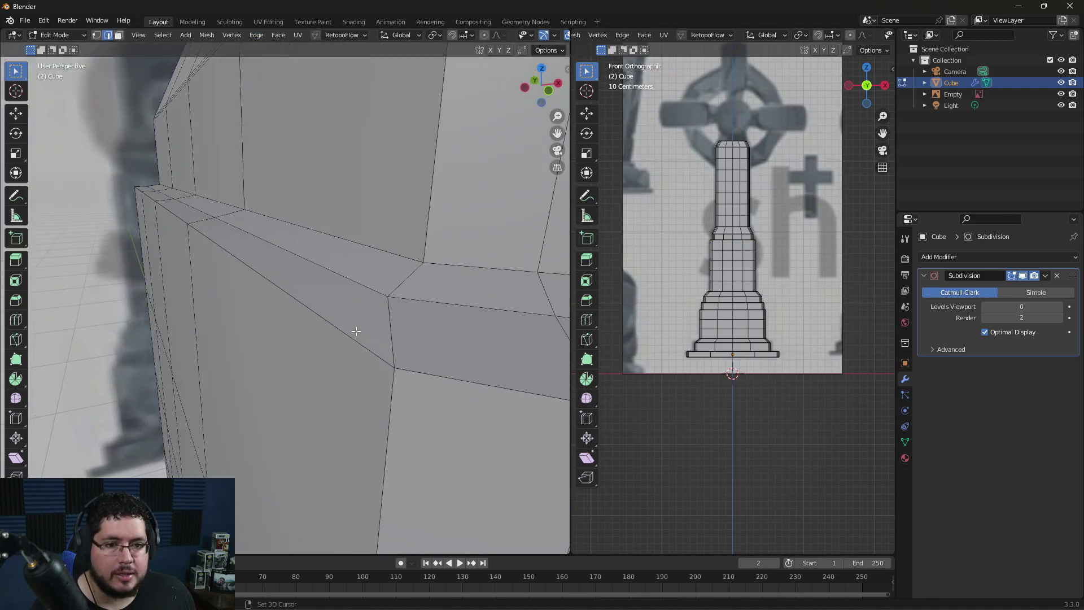
alt+click(289, 221)
alt+shift+click(255, 271)
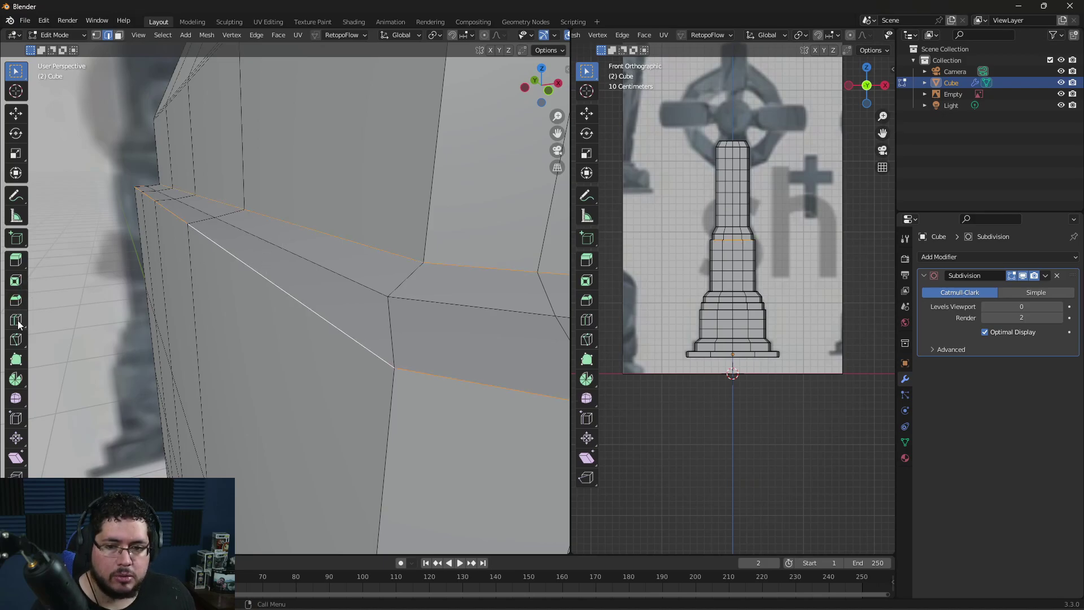
click(16, 300)
drag(476, 128, 478, 119)
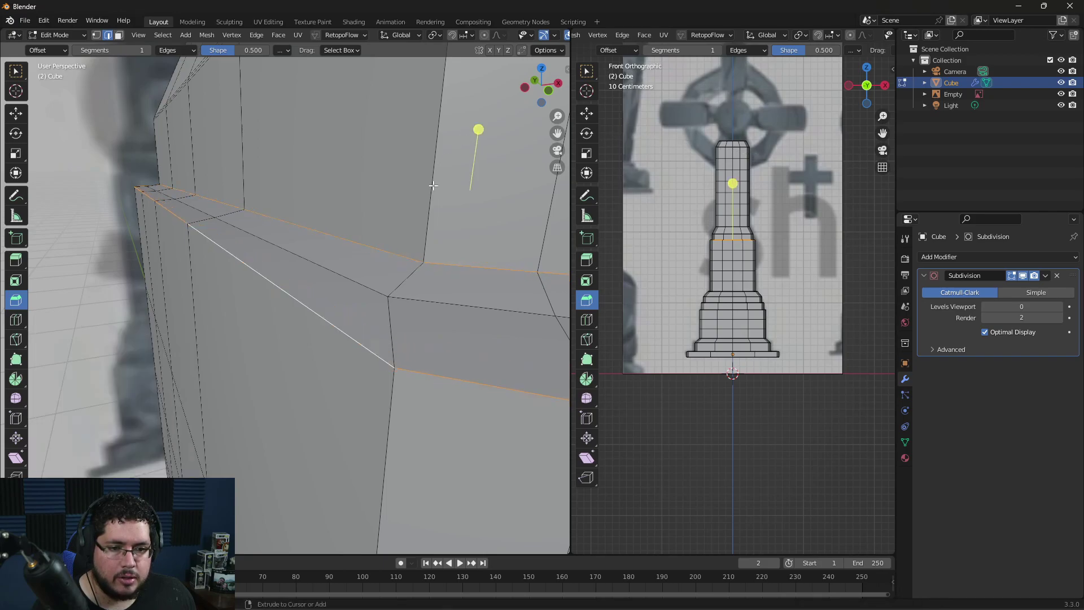
scroll(436, 177, down, 5)
click(489, 334)
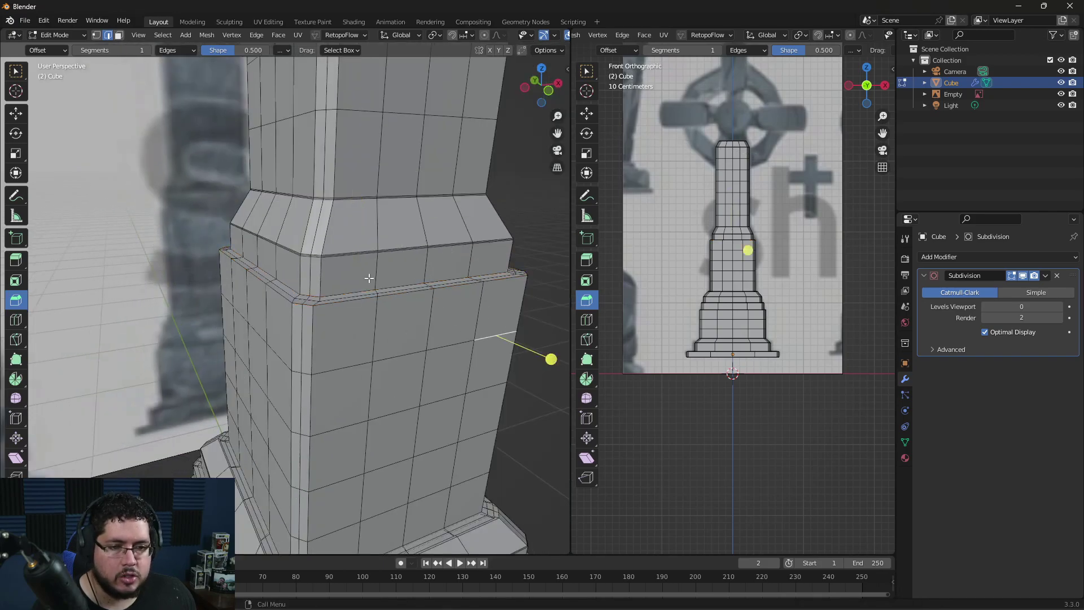
Step: Compare the ledge at Subdivision viewport levels 0 and 1 in Object Mode, ending at level 1
scroll(394, 230, down, 2)
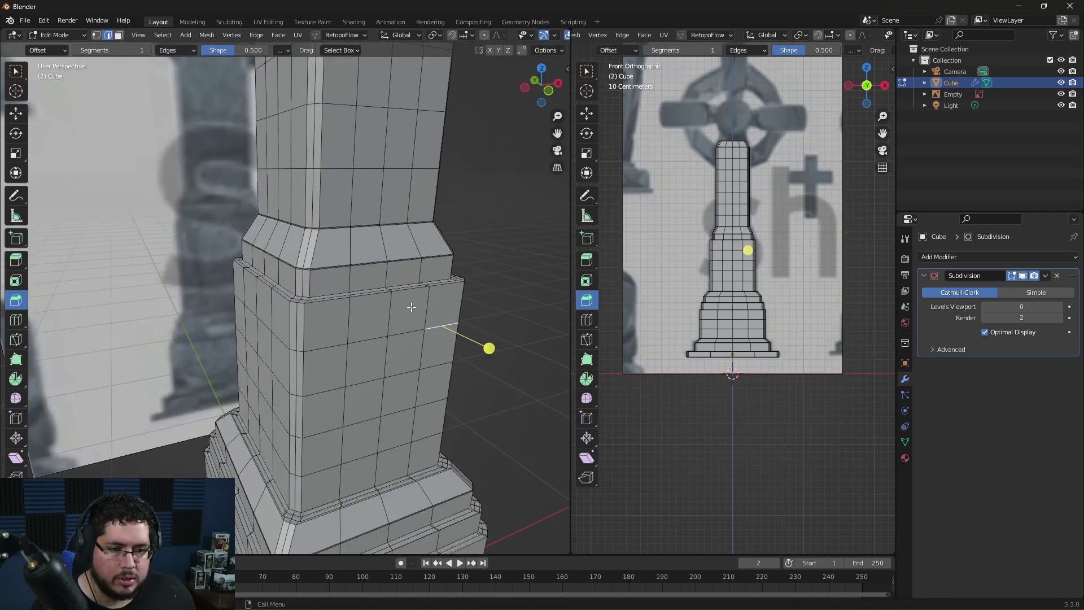
click(1059, 306)
scroll(426, 301, up, 5)
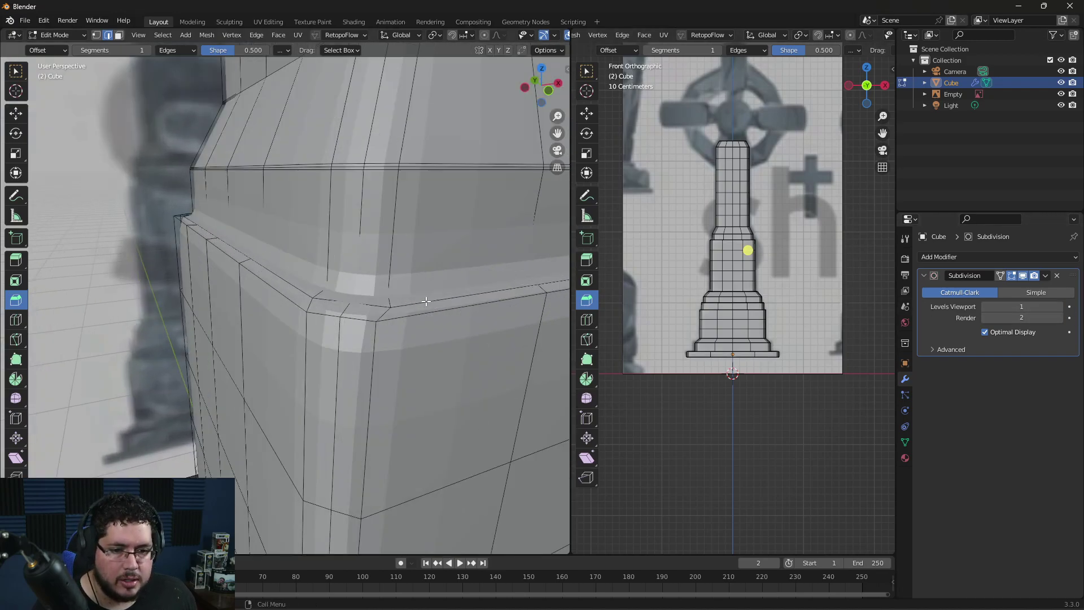
key(Tab)
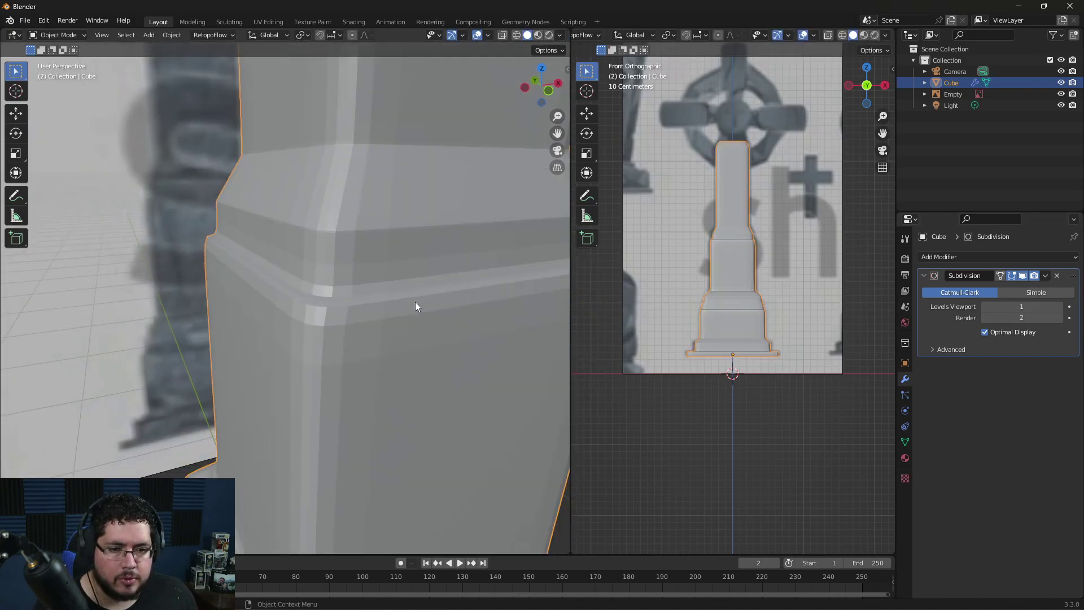
click(986, 307)
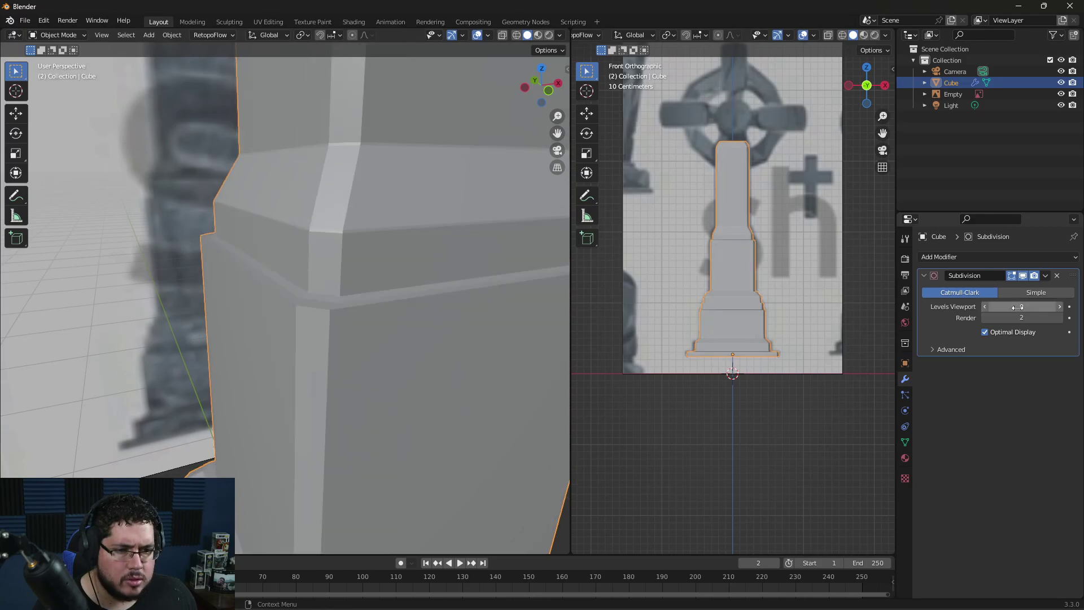
click(1060, 307)
middle_drag(371, 290, 337, 298)
scroll(337, 298, down, 8)
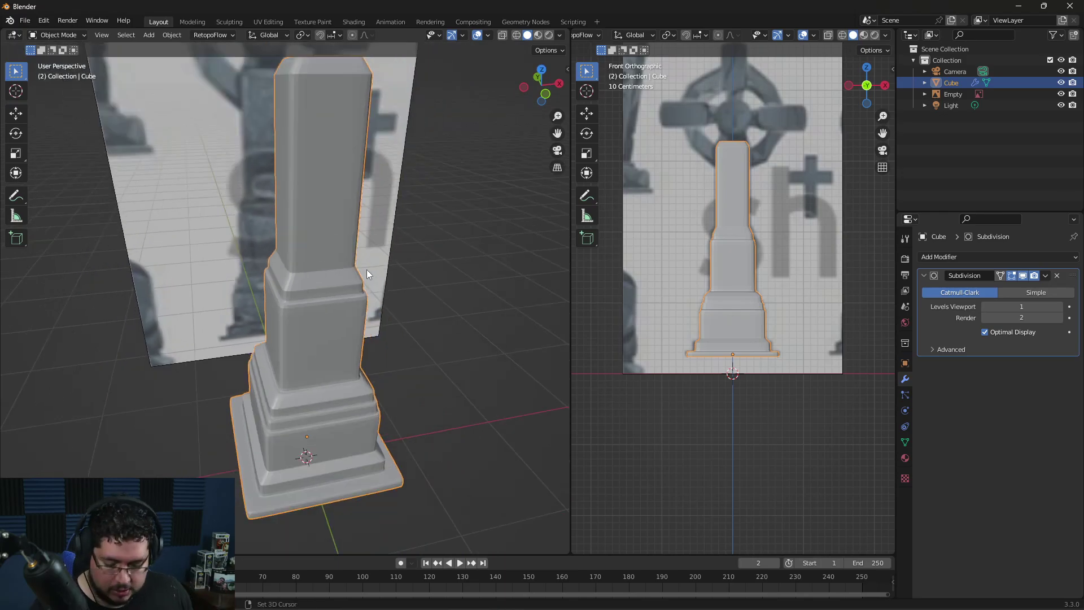
Step: Apply all transforms to the tombstone object
key(shift+a)
key(Escape)
key(ctrl+a)
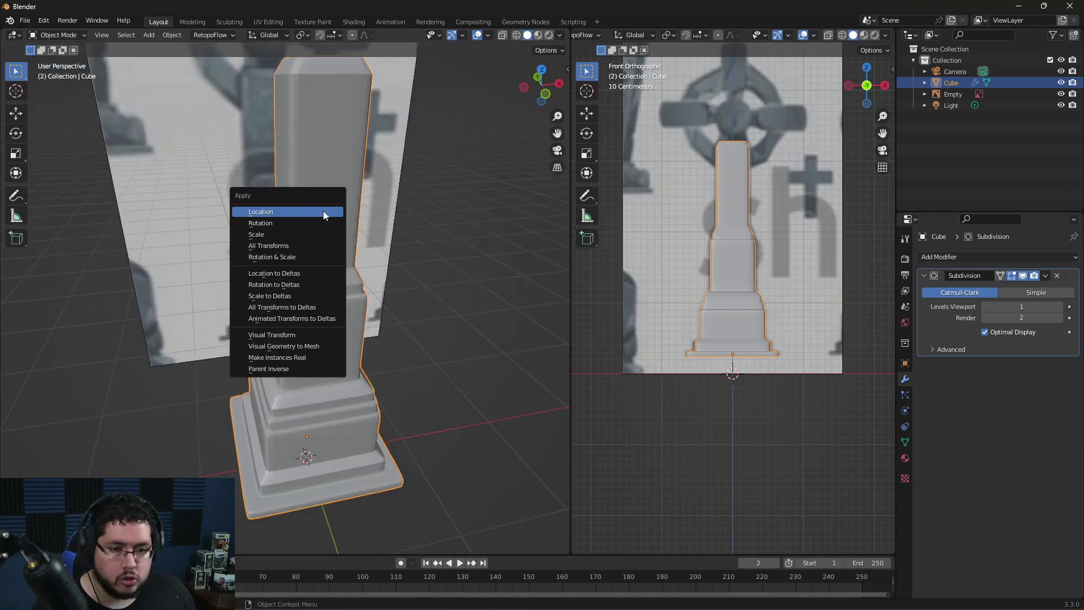
click(268, 246)
Step: Return the tombstone to Edit Mode at the ledge corner and set the Subdivision modifier's viewport level to 0
scroll(428, 302, up, 5)
key(Tab)
scroll(293, 296, up, 5)
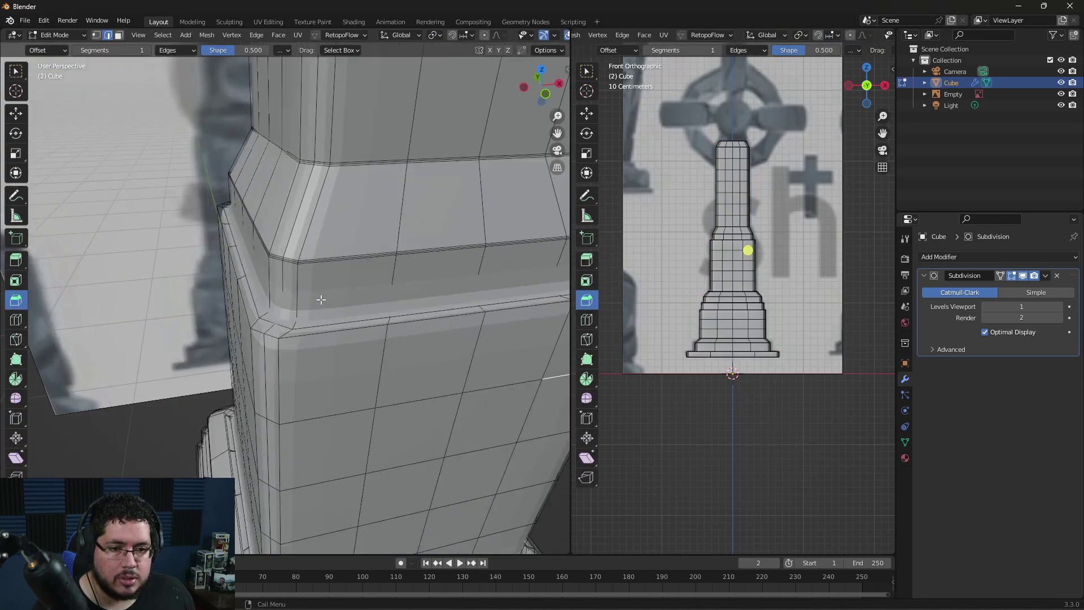
key(Tab)
key(Tab)
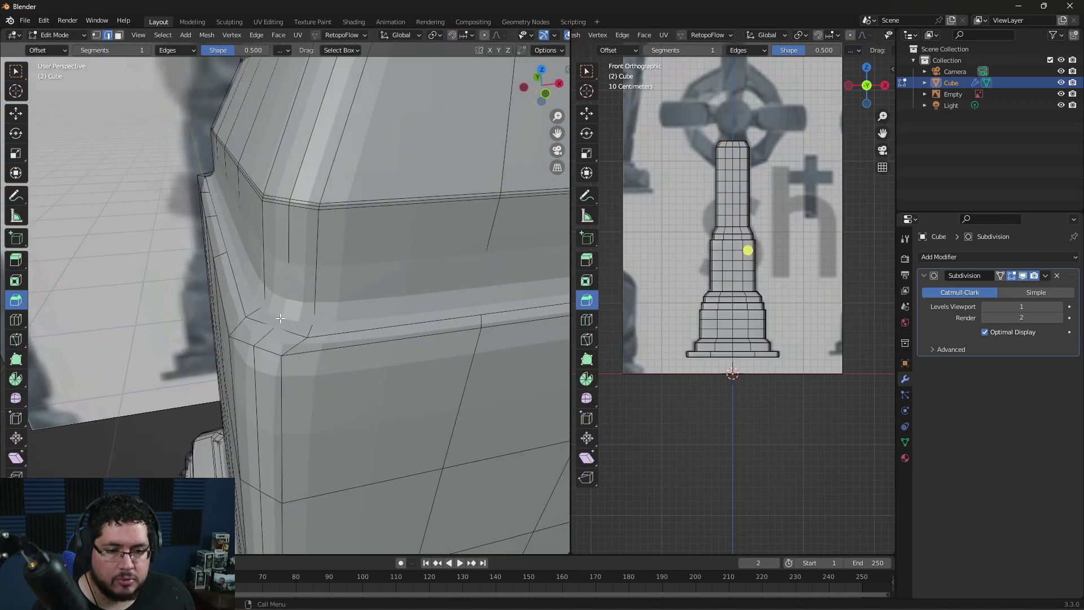
click(985, 306)
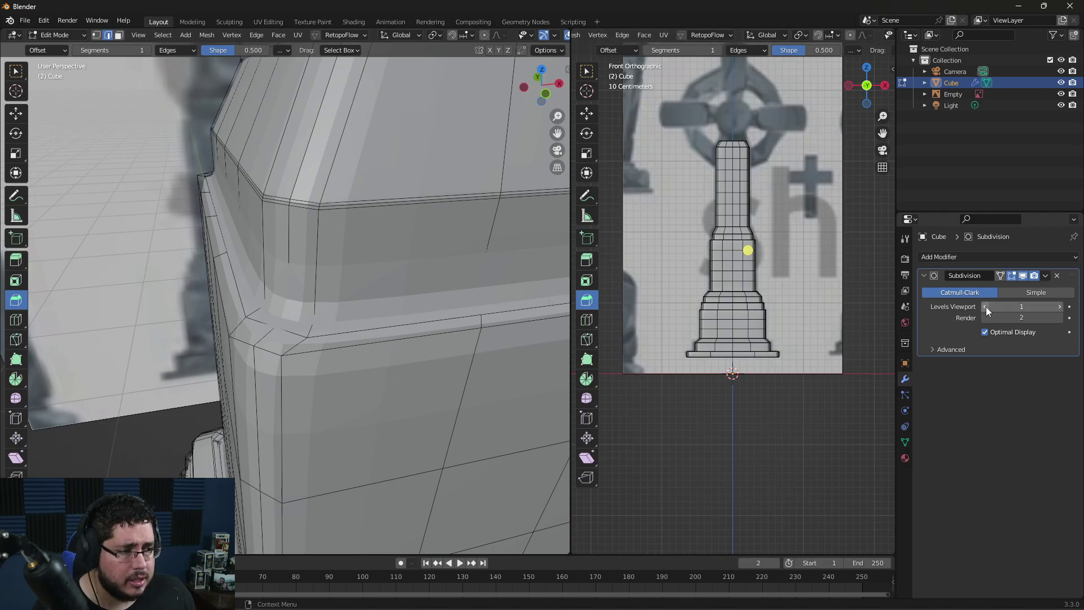
Step: Bevel the ledge's inner and outer edge loops together about 0.004 m wide with 2 segments
alt+click(244, 344)
alt+shift+click(288, 309)
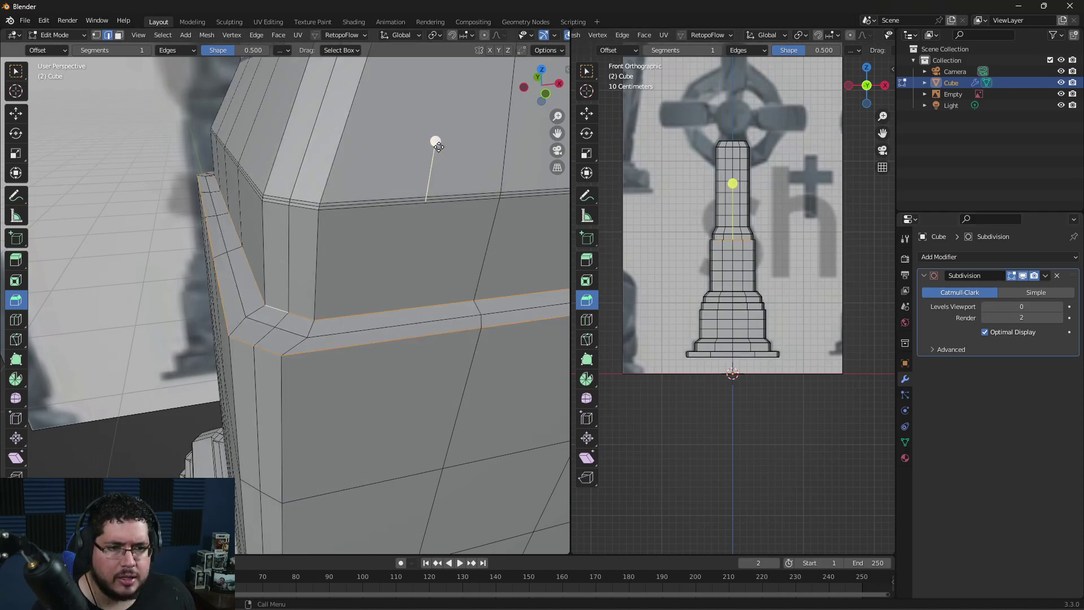
drag(435, 141, 293, 185)
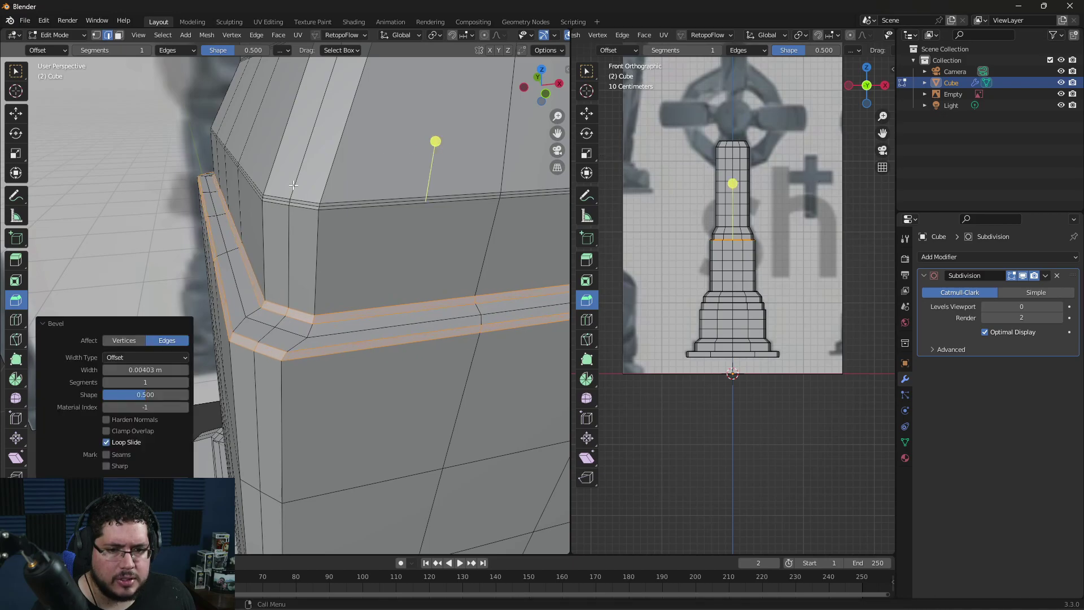
click(185, 383)
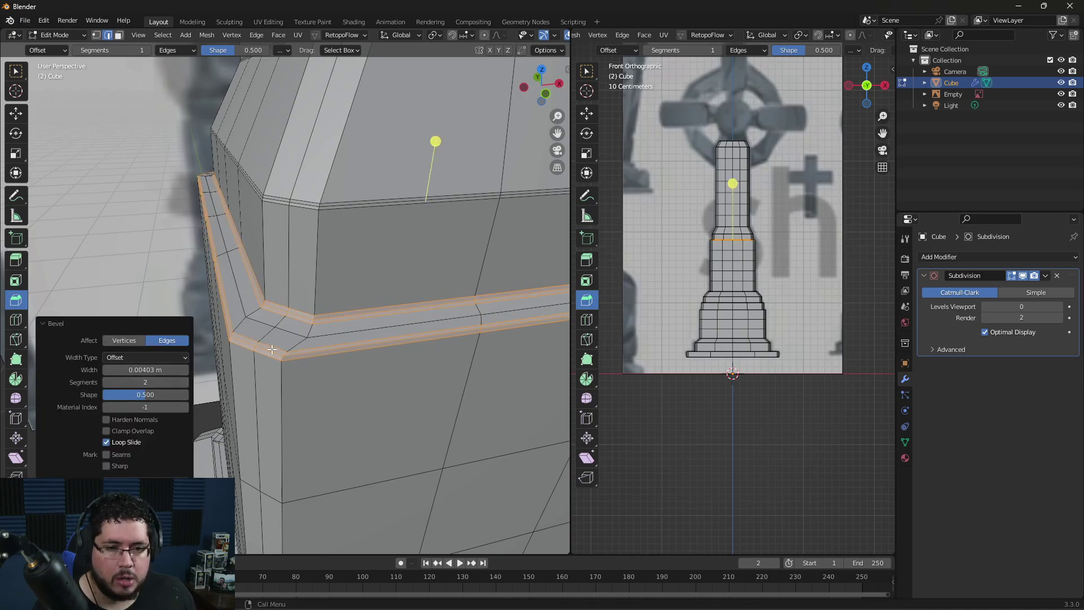
Step: Return the tombstone to Object Mode and set its Subdivision modifier's viewport level to 1
scroll(272, 349, down, 5)
key(Tab)
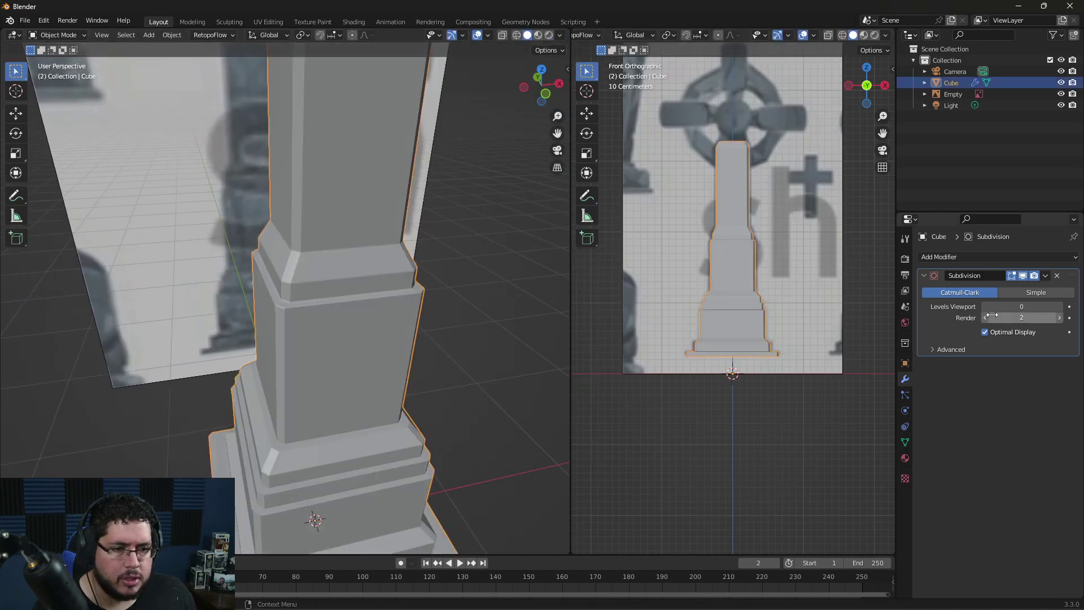
click(1059, 307)
click(524, 334)
scroll(524, 335, down, 2)
middle_drag(524, 334, 497, 340)
scroll(461, 347, up, 3)
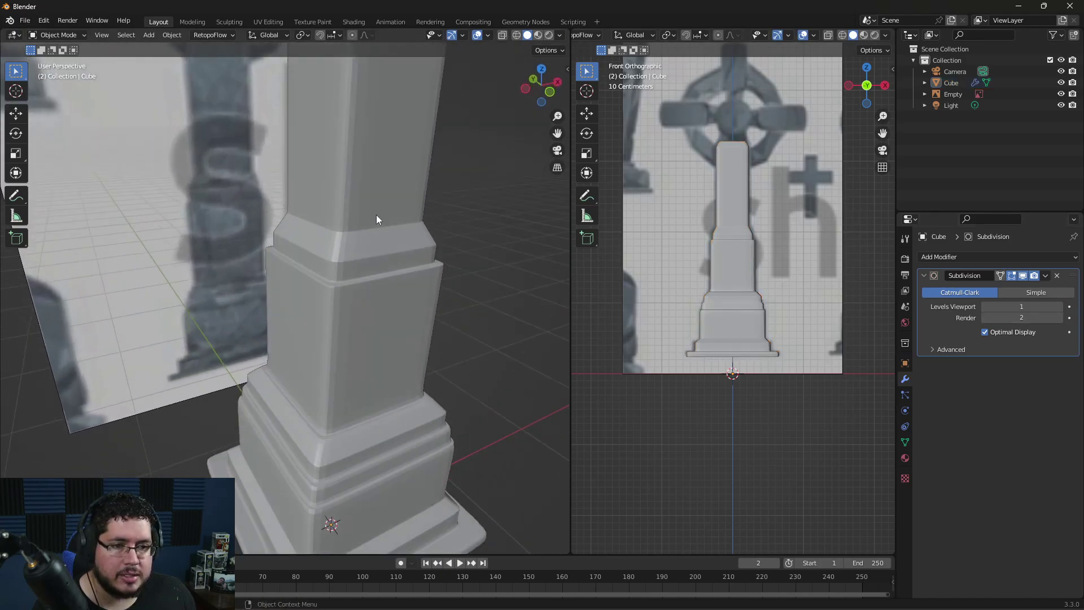
Step: Apply smooth shading to the tombstone object
right_click(376, 219)
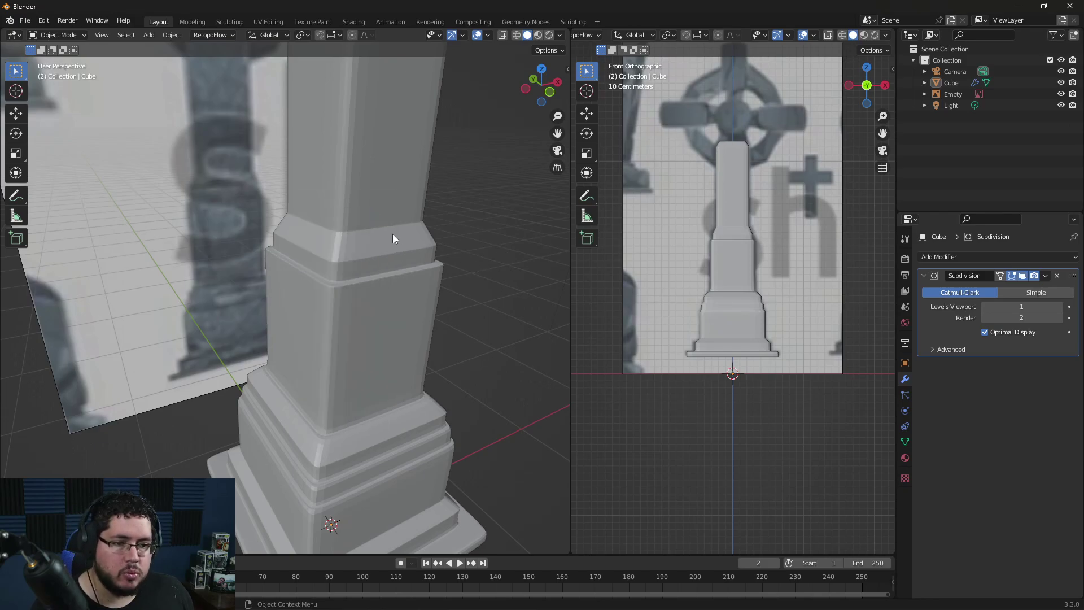
scroll(371, 272, down, 4)
scroll(370, 271, up, 4)
click(370, 271)
right_click(341, 268)
click(341, 269)
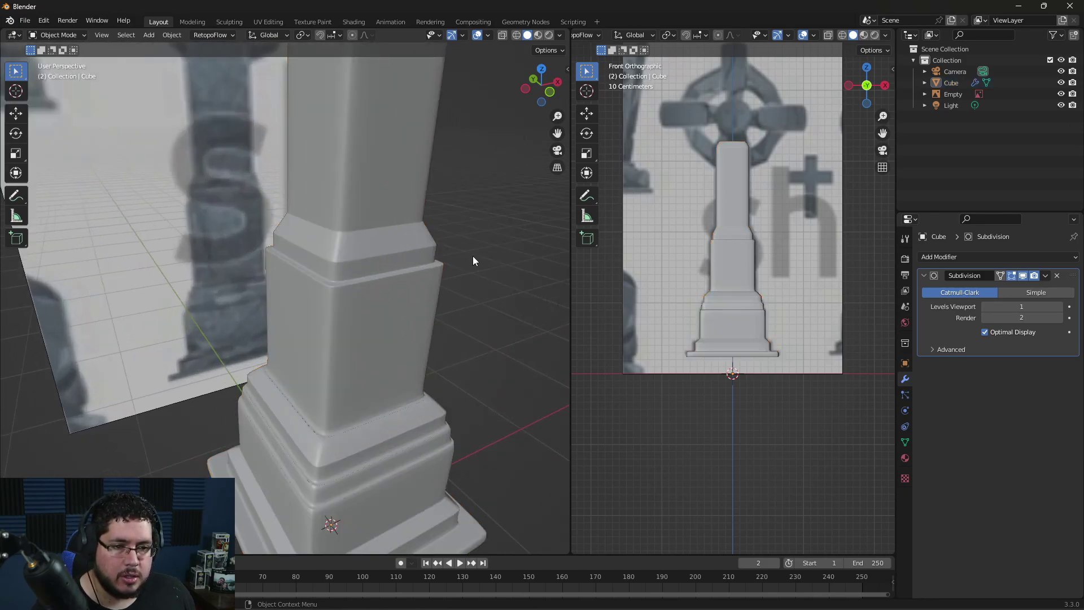
Step: Examine the smoothed tombstone from several angles and compare its top with the ringed cross in the reference image
scroll(473, 256, down, 2)
middle_drag(473, 256, 395, 317)
scroll(420, 333, down, 2)
scroll(364, 334, up, 3)
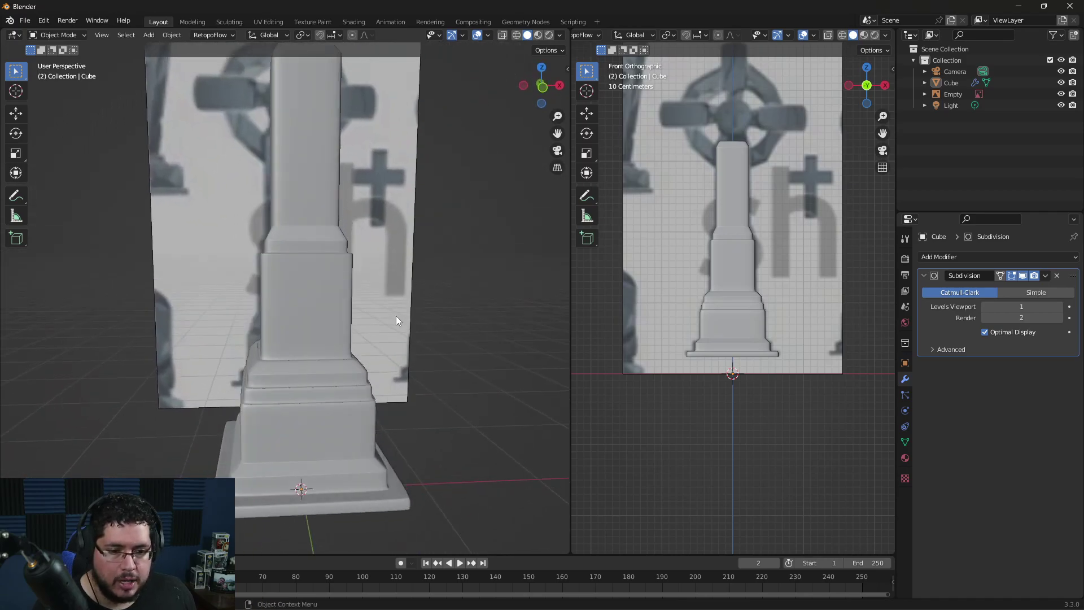
scroll(397, 318, down, 3)
scroll(397, 317, up, 1)
click(279, 348)
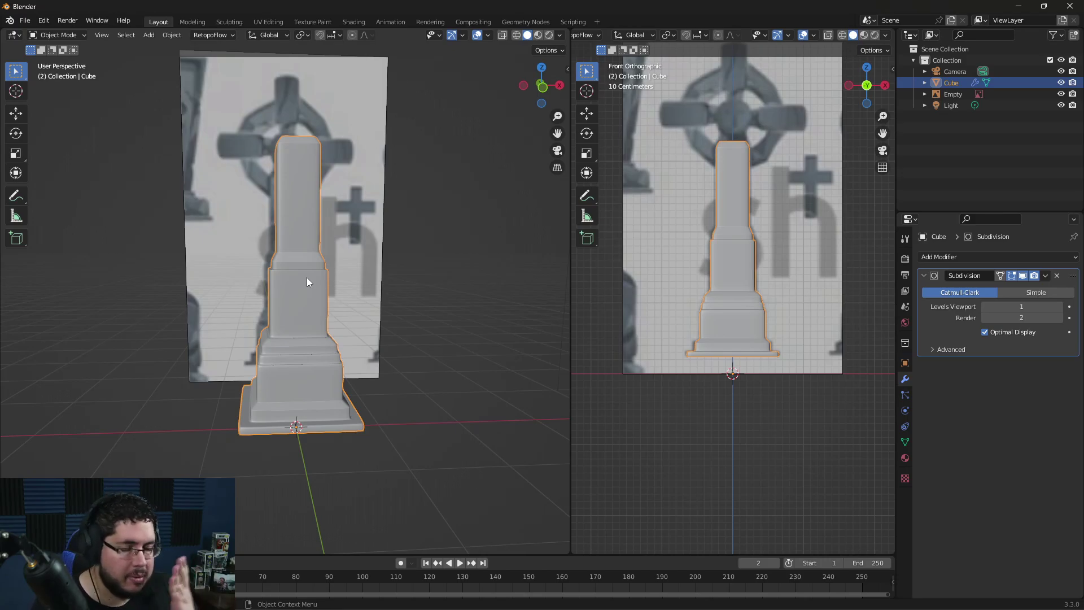
scroll(316, 265, down, 2)
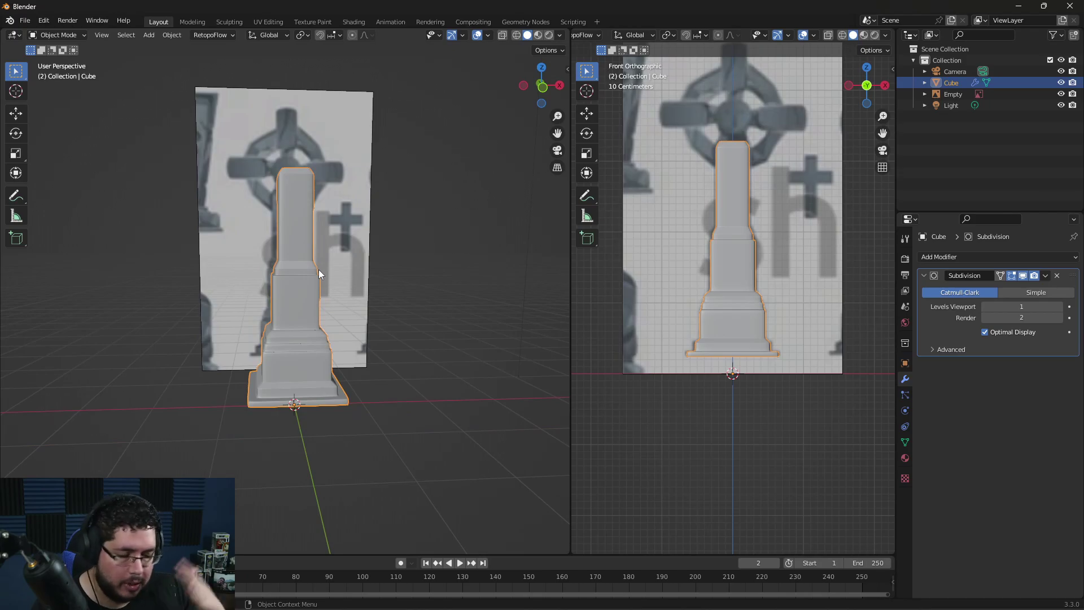
shift+middle_drag(387, 250, 385, 312)
shift+middle_drag(762, 185, 794, 276)
scroll(794, 276, up, 2)
shift+middle_drag(814, 238, 825, 316)
scroll(824, 317, up, 2)
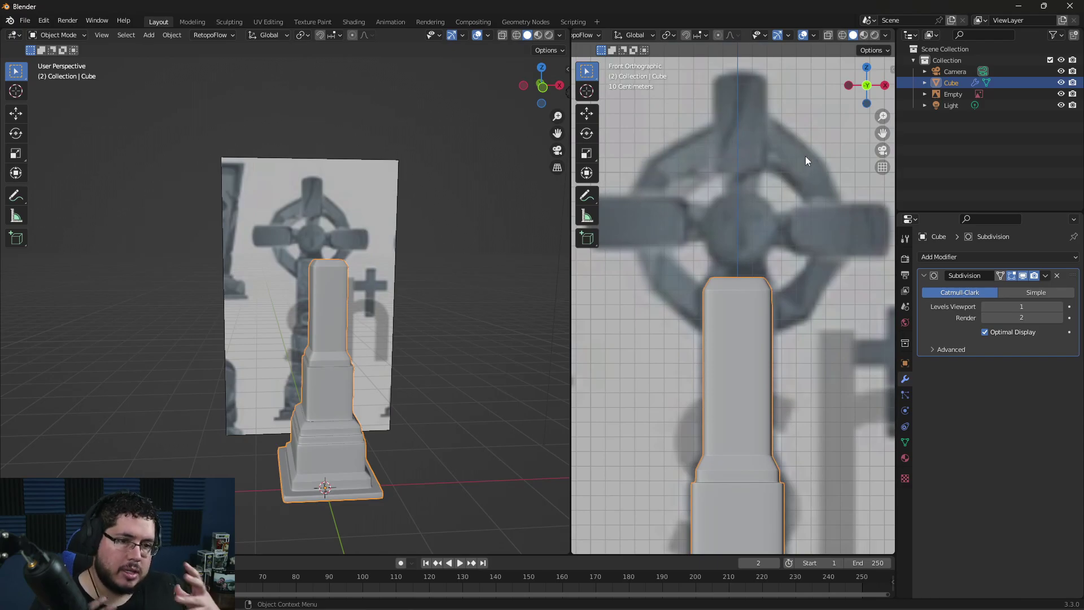
scroll(748, 204, down, 3)
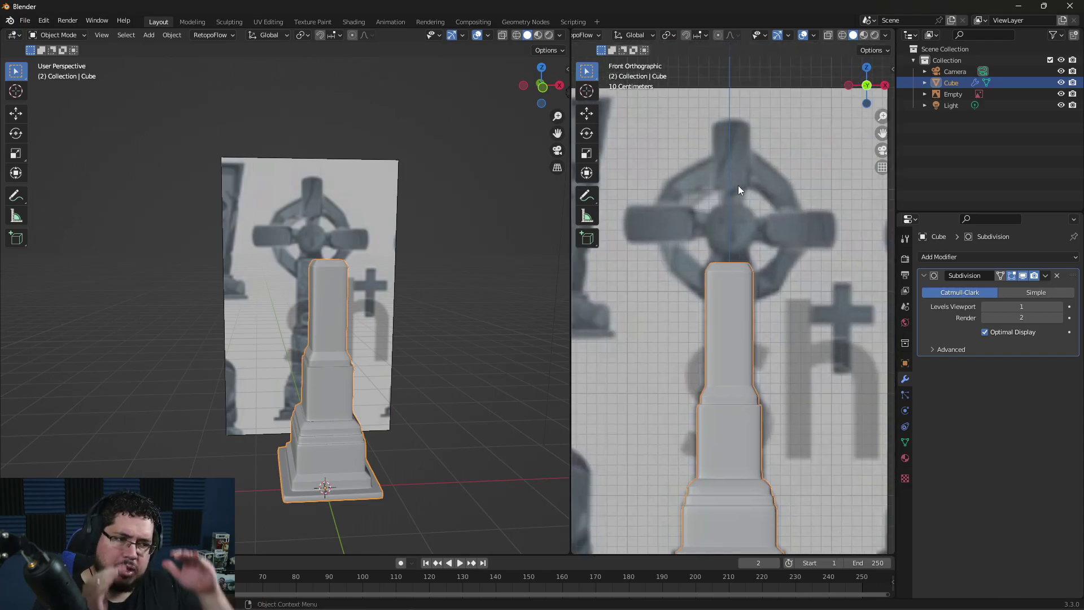
shift+middle_drag(741, 225, 716, 241)
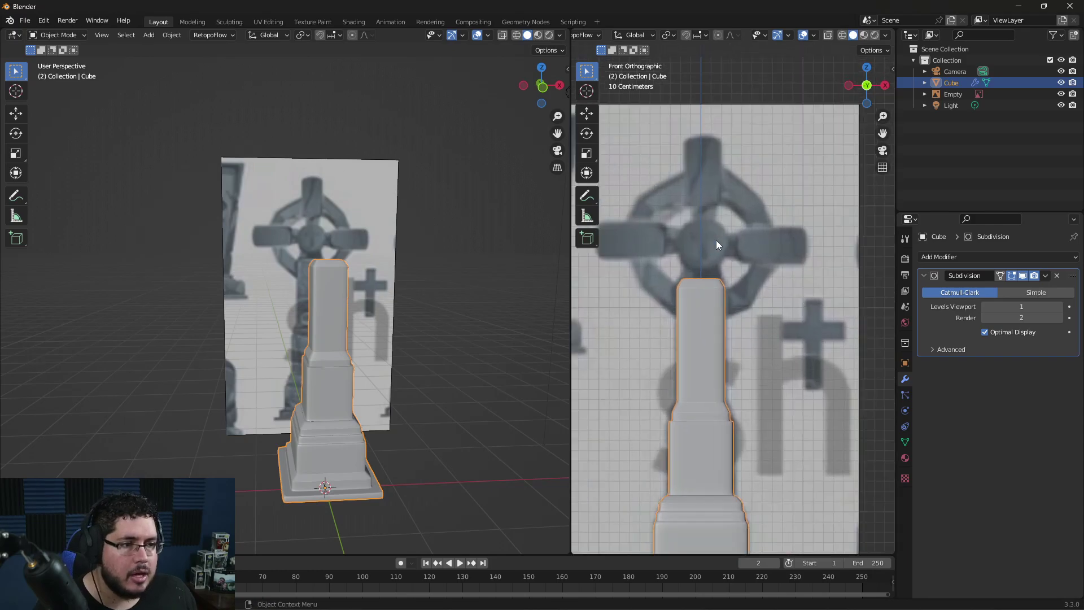
Step: Add a mesh cylinder with 10 vertices for the ring of the cross
key(shift+a)
mouse_move(716, 240)
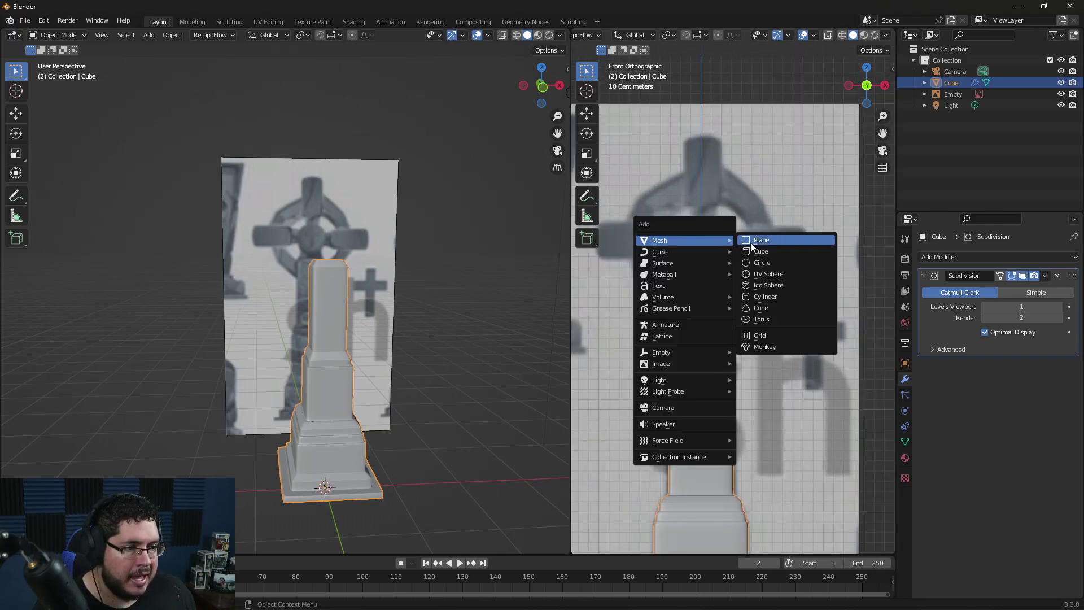
click(784, 297)
scroll(785, 300, down, 2)
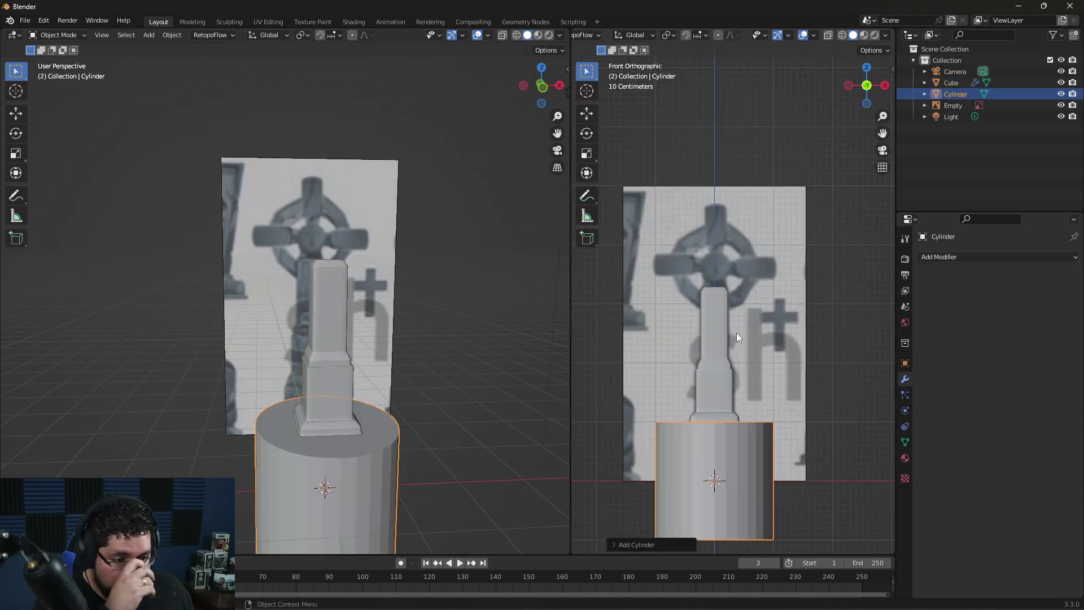
scroll(706, 271, up, 2)
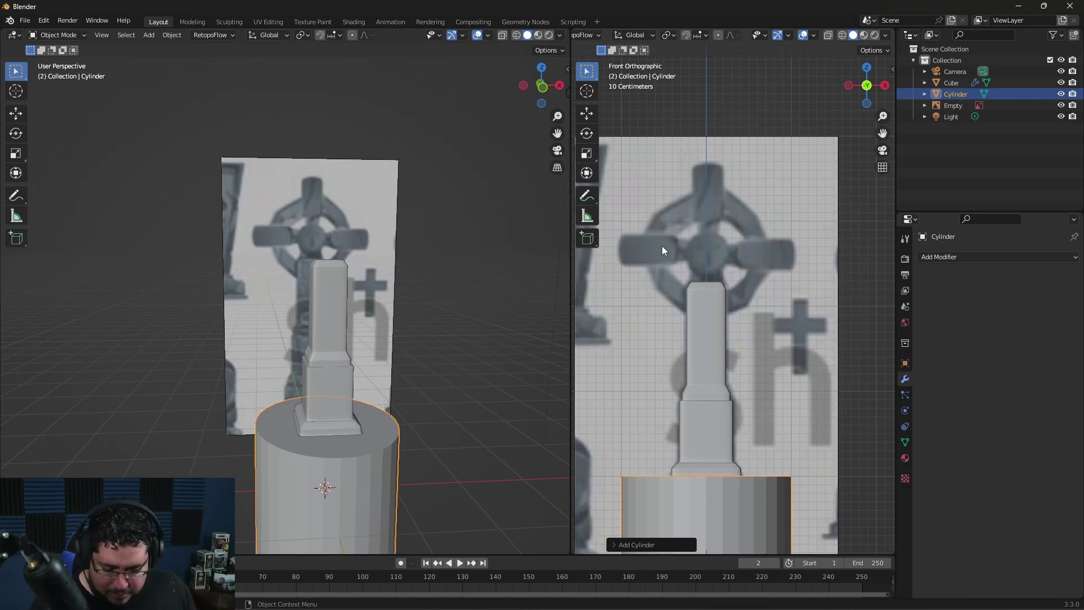
scroll(453, 369, down, 3)
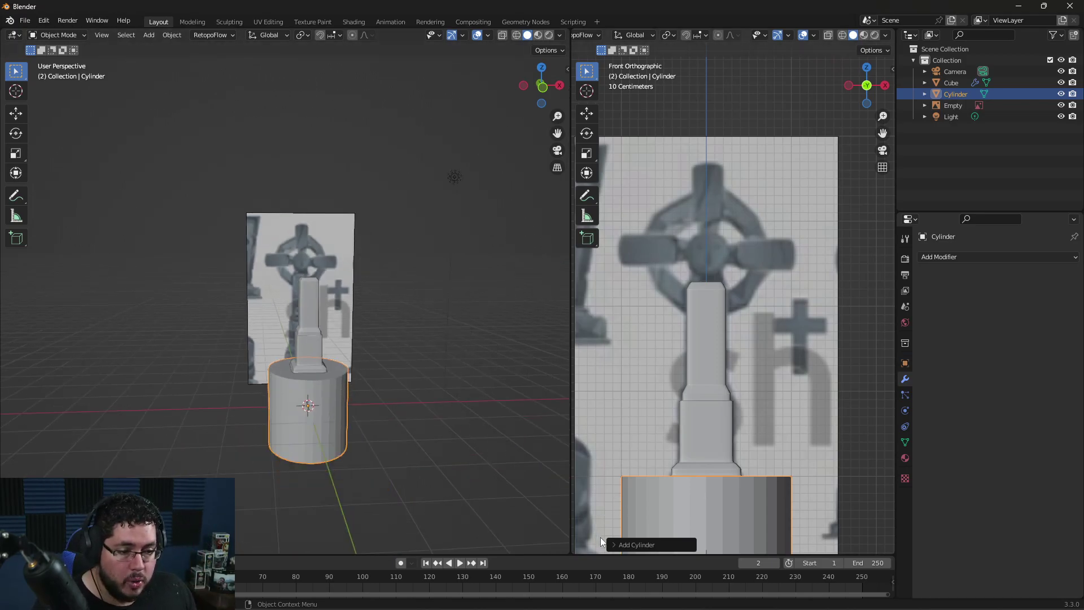
click(616, 544)
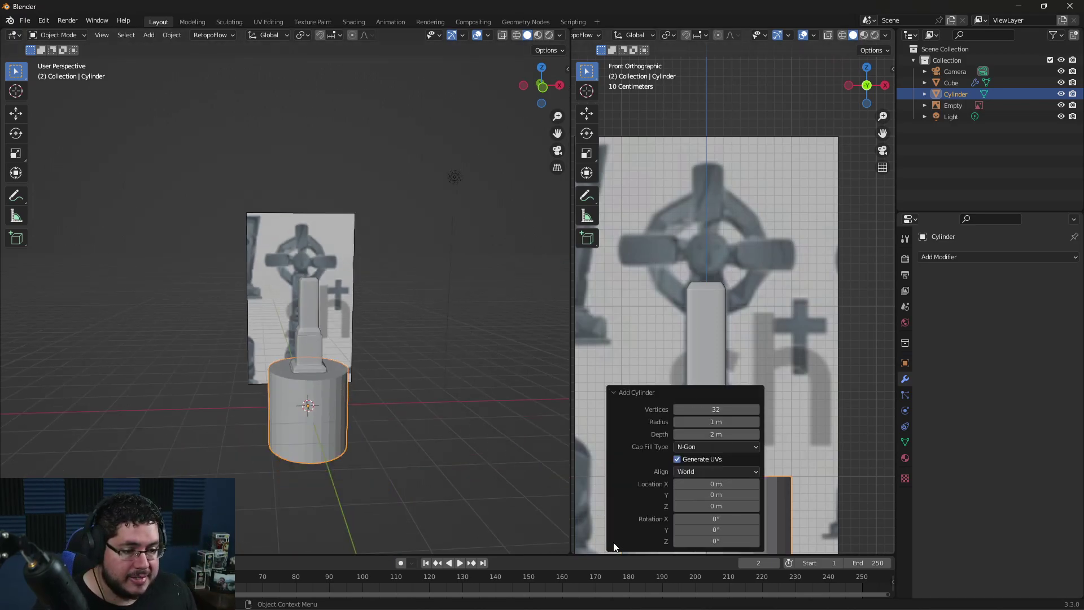
click(729, 409)
key(Return)
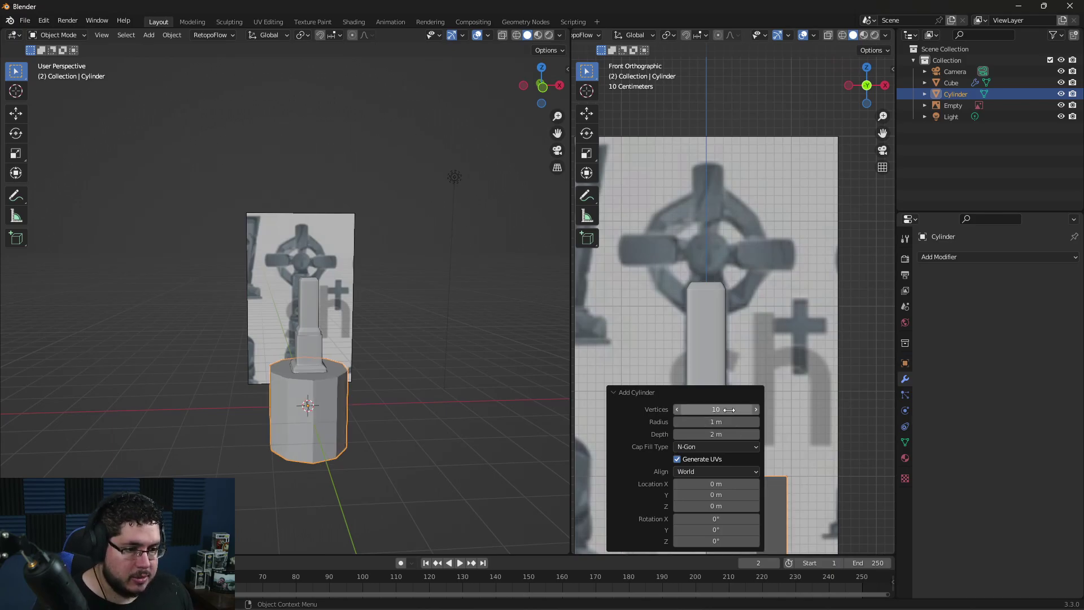
click(824, 411)
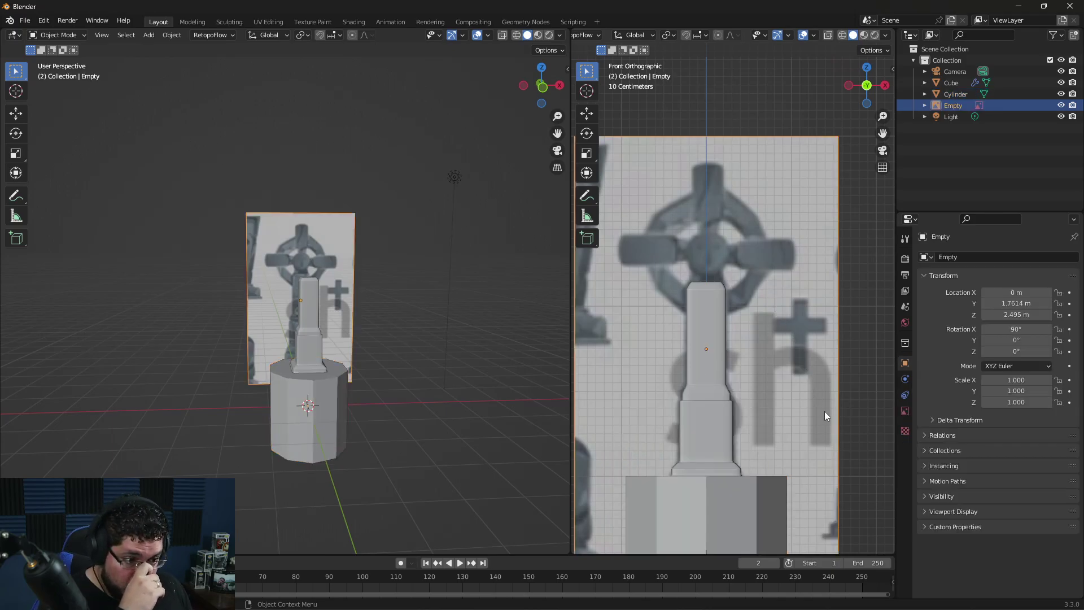
Step: Move the cylinder up about 3.64 m along Z to the centre of the reference cross
click(761, 490)
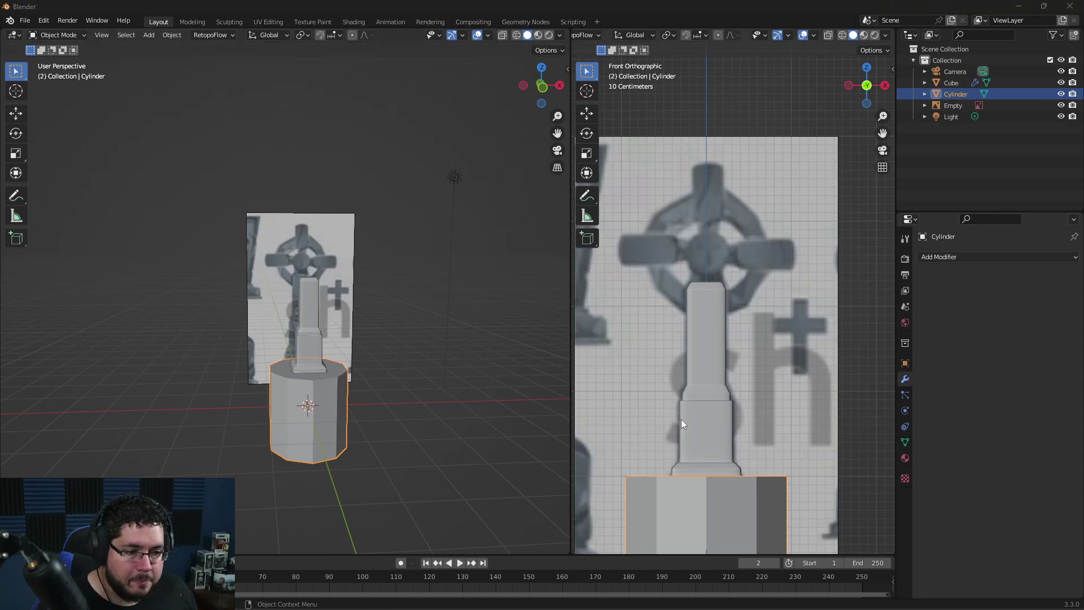
middle_drag(738, 417, 743, 375)
scroll(744, 375, down, 2)
key(KP_1)
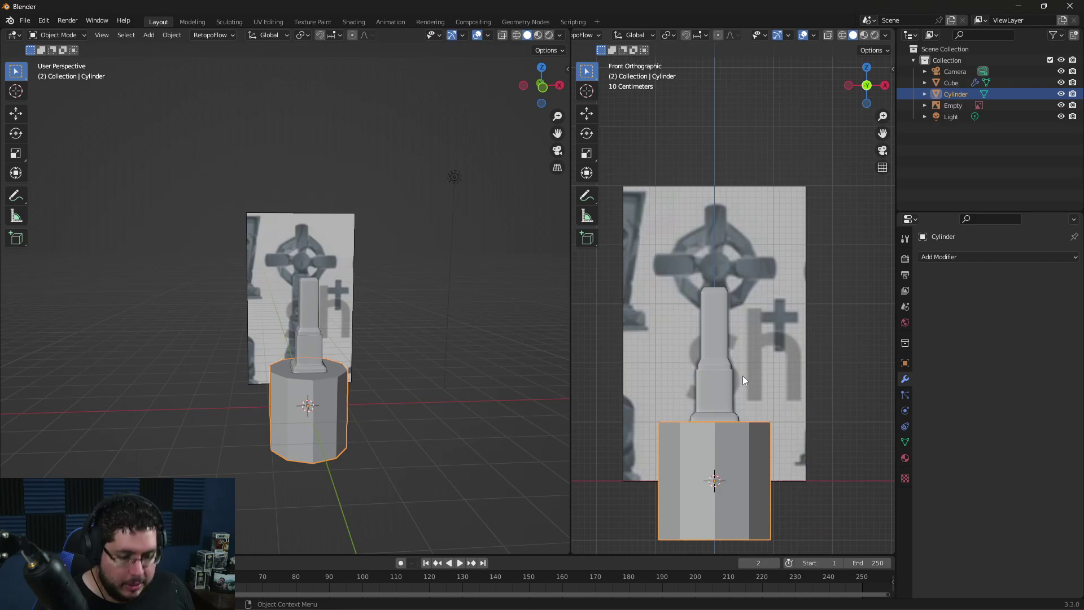
key(g)
right_click(740, 175)
key(g)
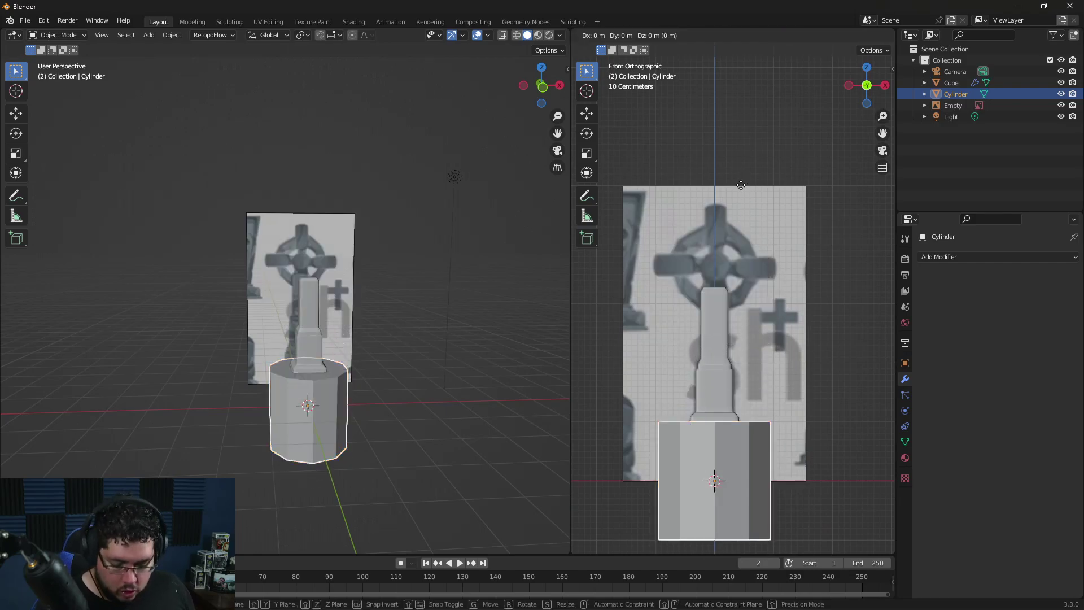
key(z)
click(754, 479)
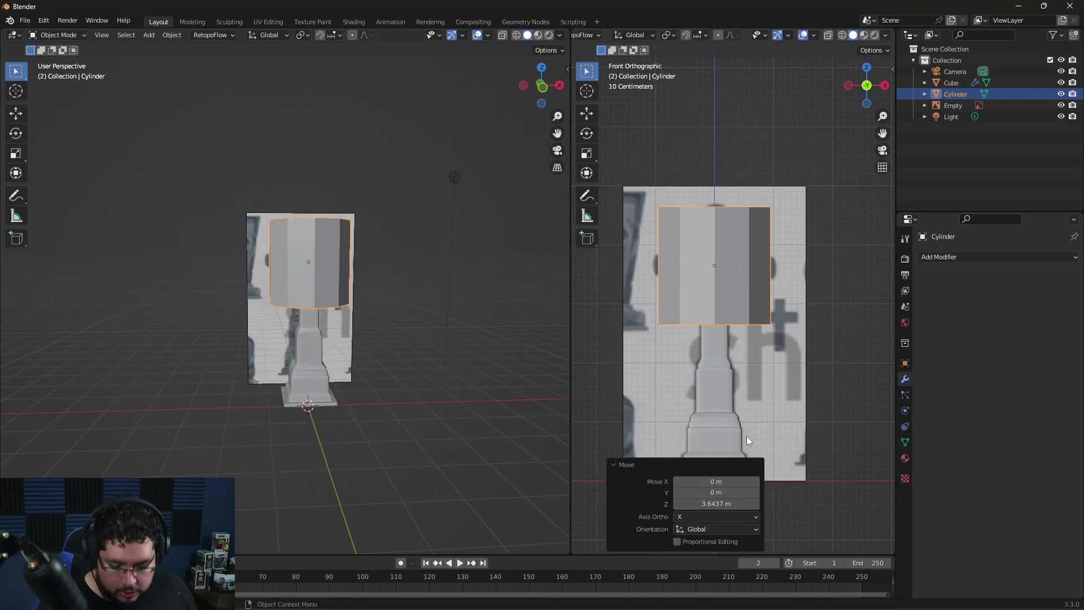
Step: Rotate the cylinder 90° about the X axis so its round end faces the front
key(r)
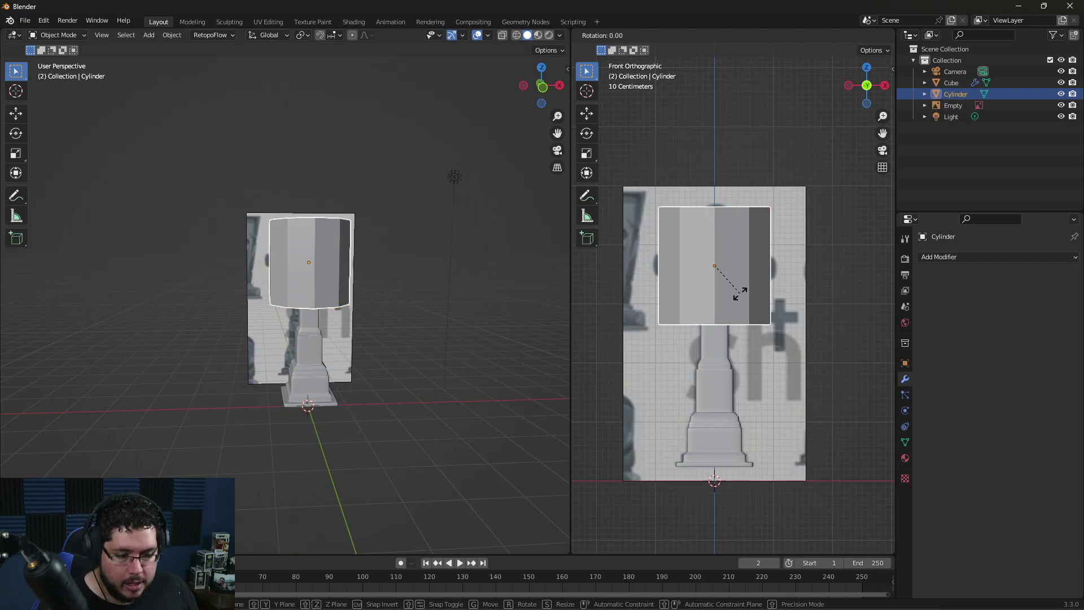
text(x90)
key(Return)
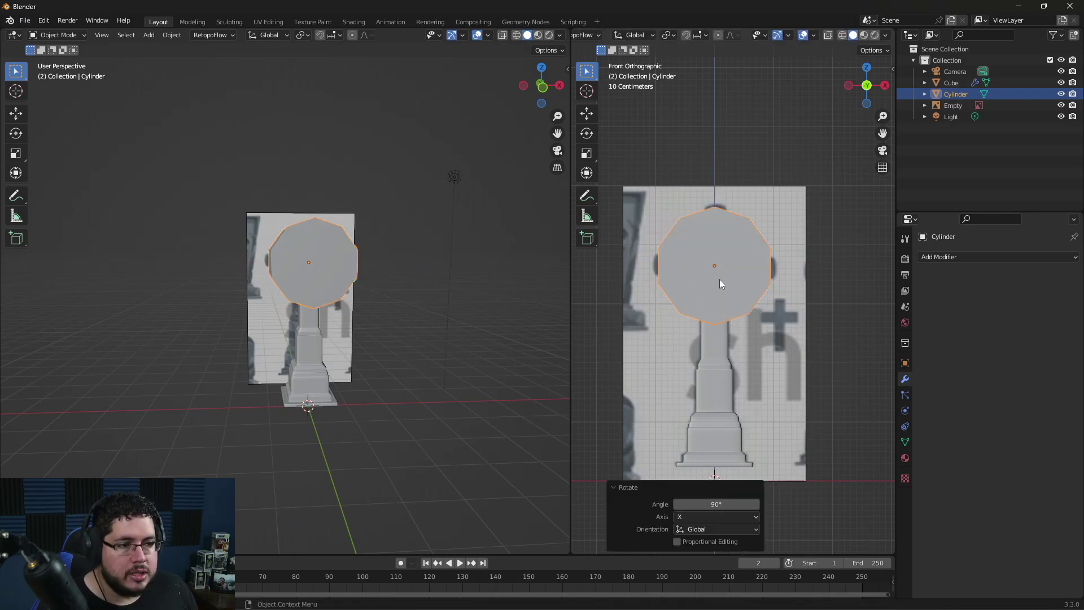
Step: Switch the front view to wireframe shading and scale the cylinder down to the outer ring of the reference cross
scroll(719, 279, up, 1)
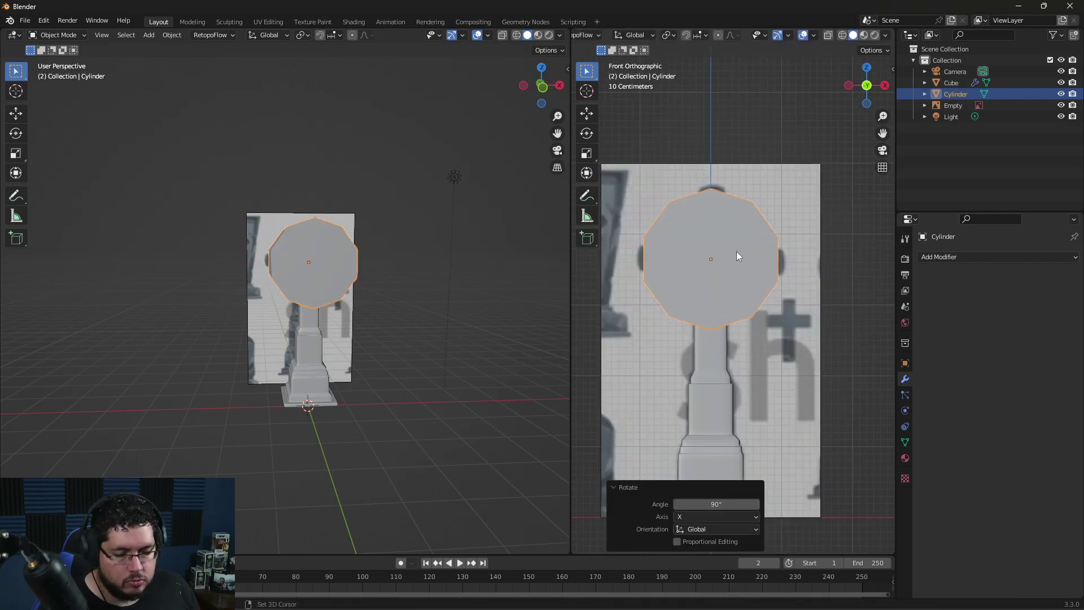
key(z)
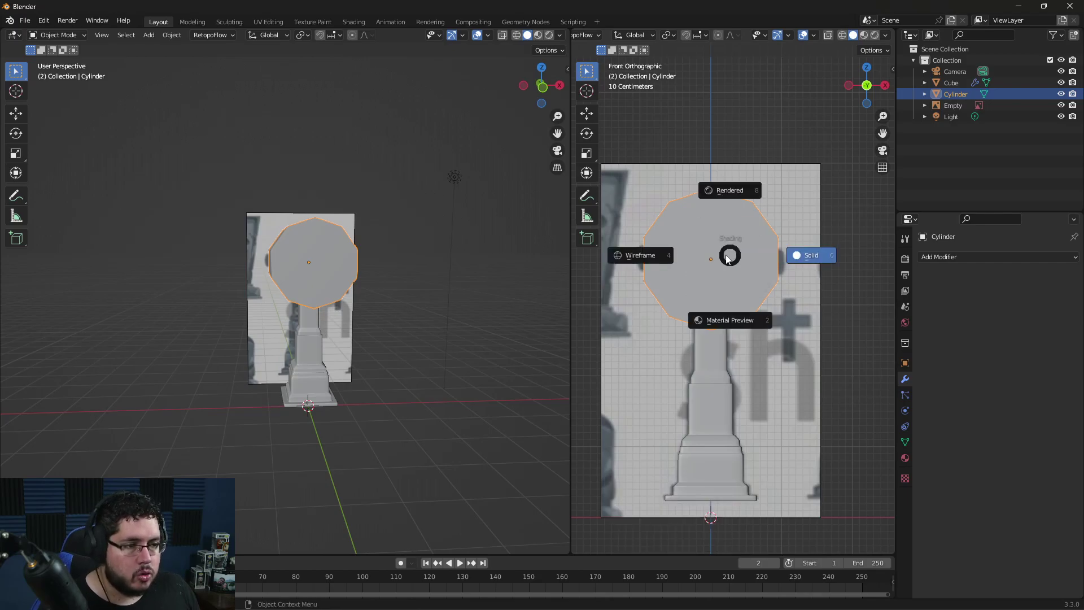
click(685, 252)
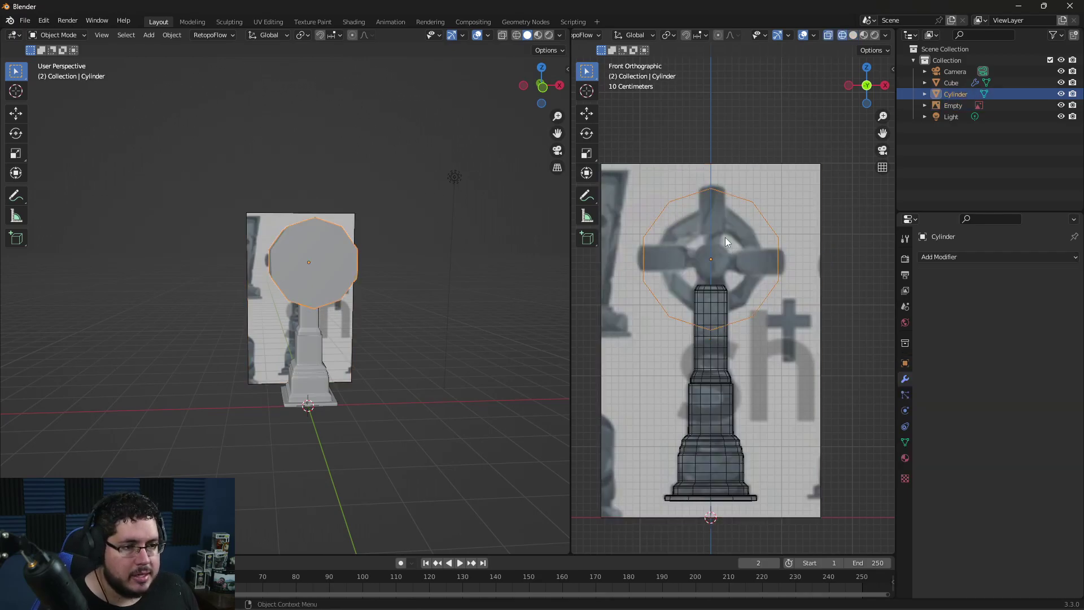
key(s)
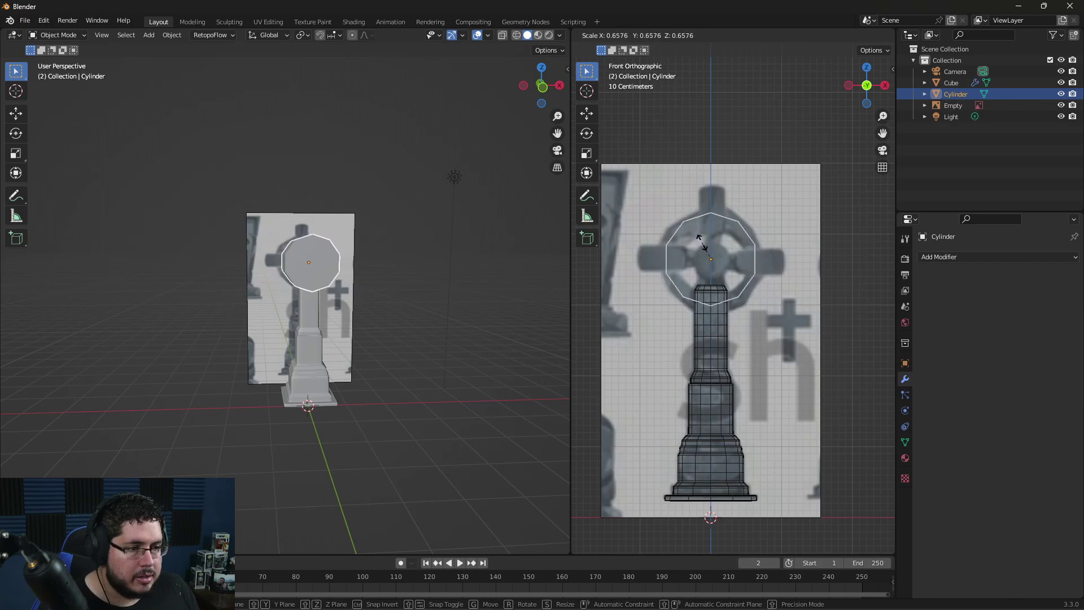
click(710, 242)
scroll(411, 299, up, 2)
Step: Delete the cylinder's front and back cap faces, leaving an open tube, and return to Object Mode
click(350, 249)
middle_drag(412, 279, 449, 304)
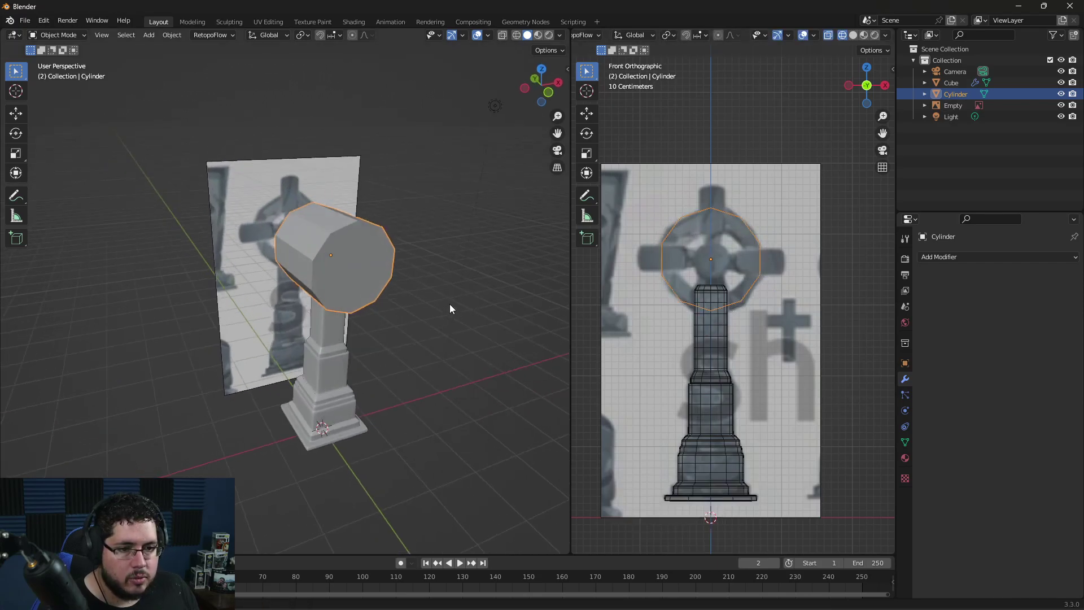
scroll(431, 271, up, 2)
key(Tab)
click(472, 296)
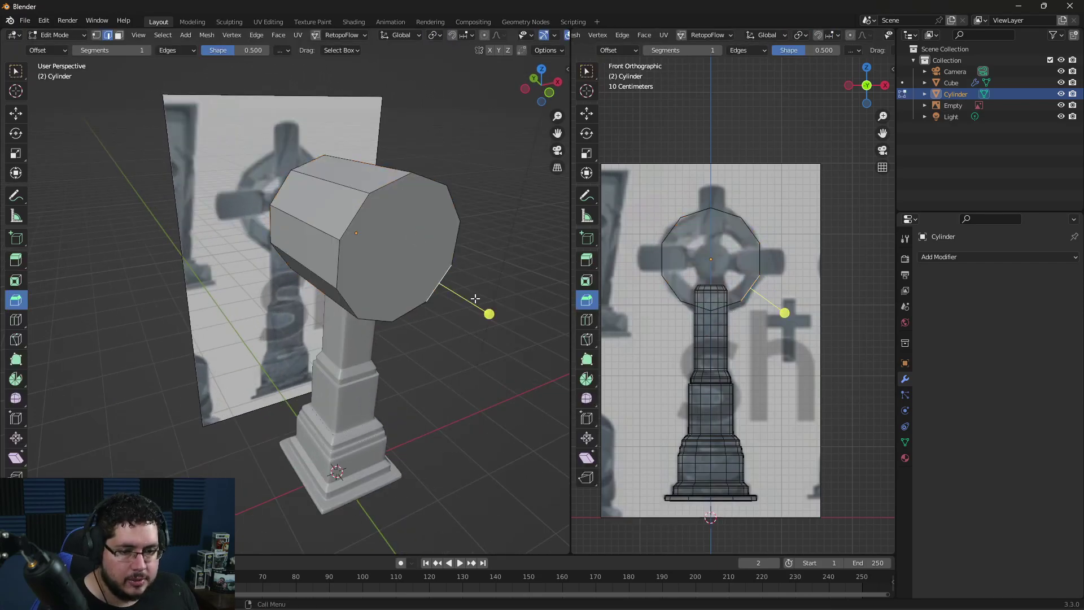
key(3)
click(417, 264)
middle_drag(474, 271, 299, 272)
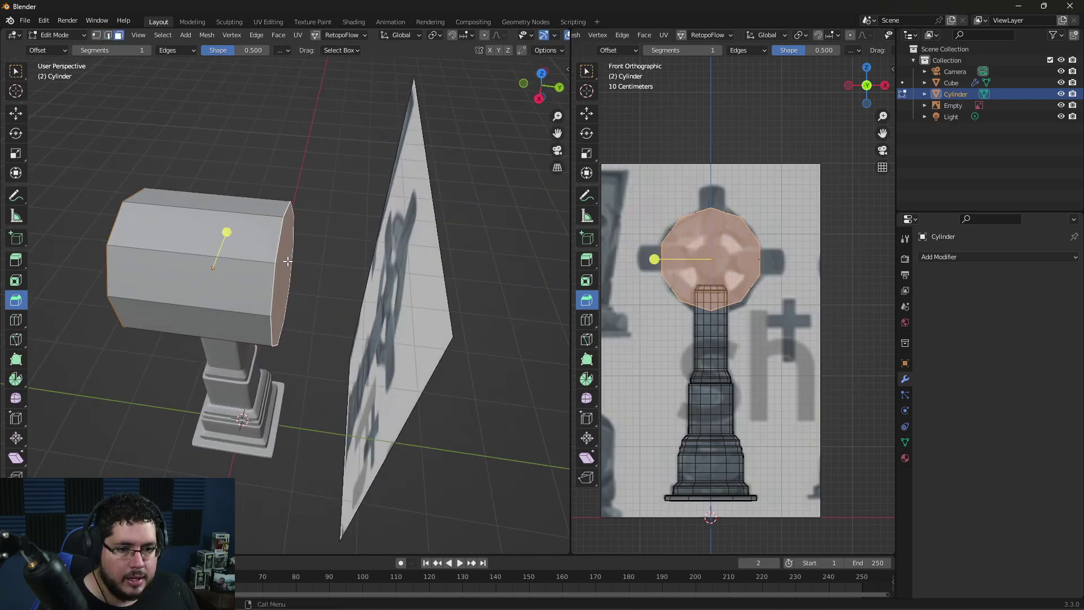
key(x)
click(287, 261)
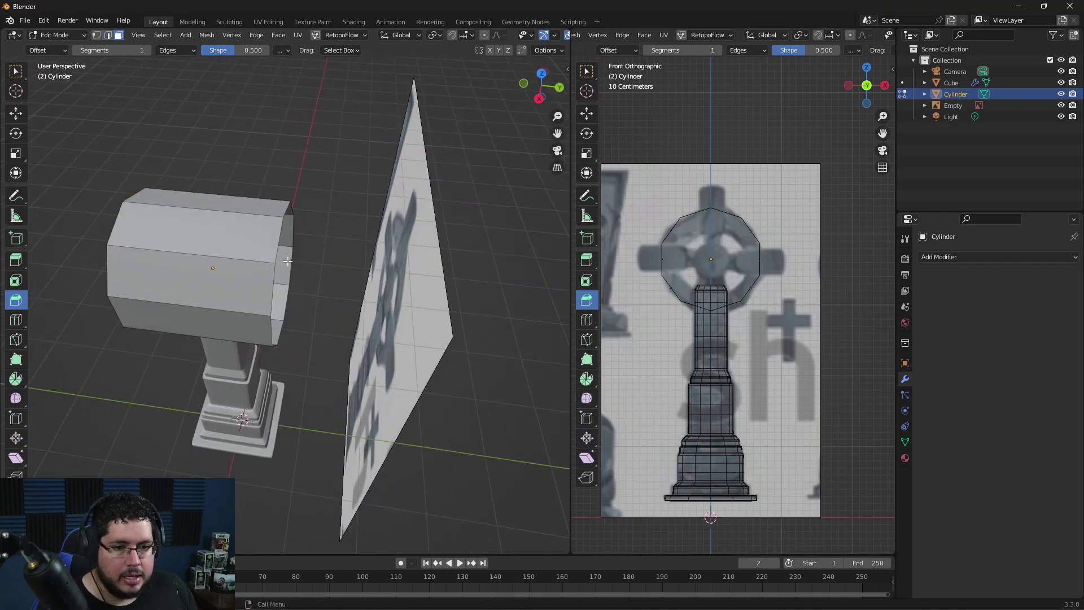
middle_drag(287, 261, 348, 261)
scroll(718, 214, up, 3)
shift+middle_drag(712, 206, 737, 235)
key(Tab)
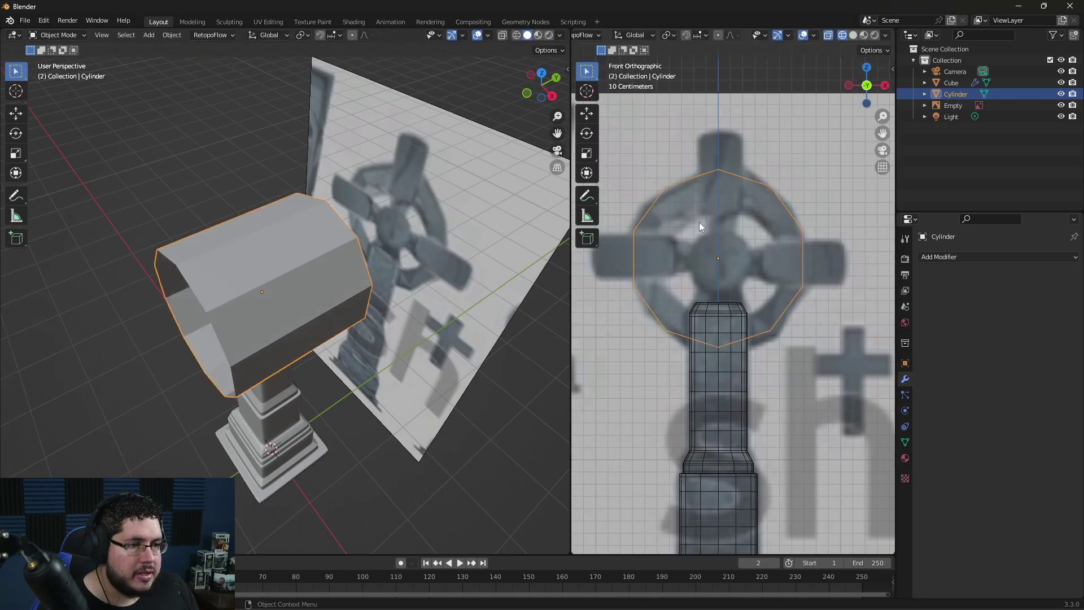
key(z)
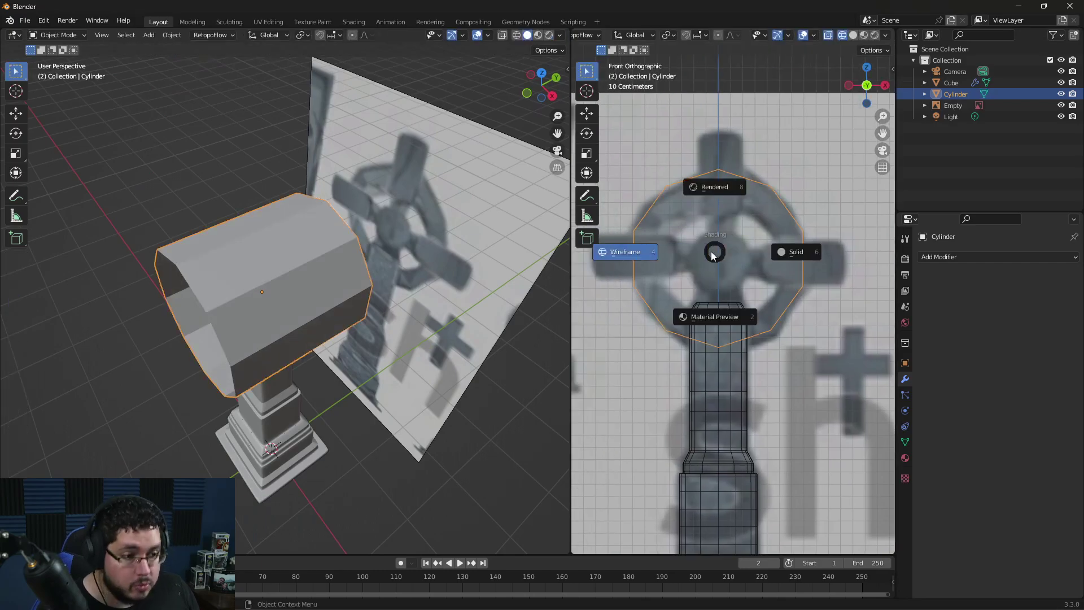
click(650, 250)
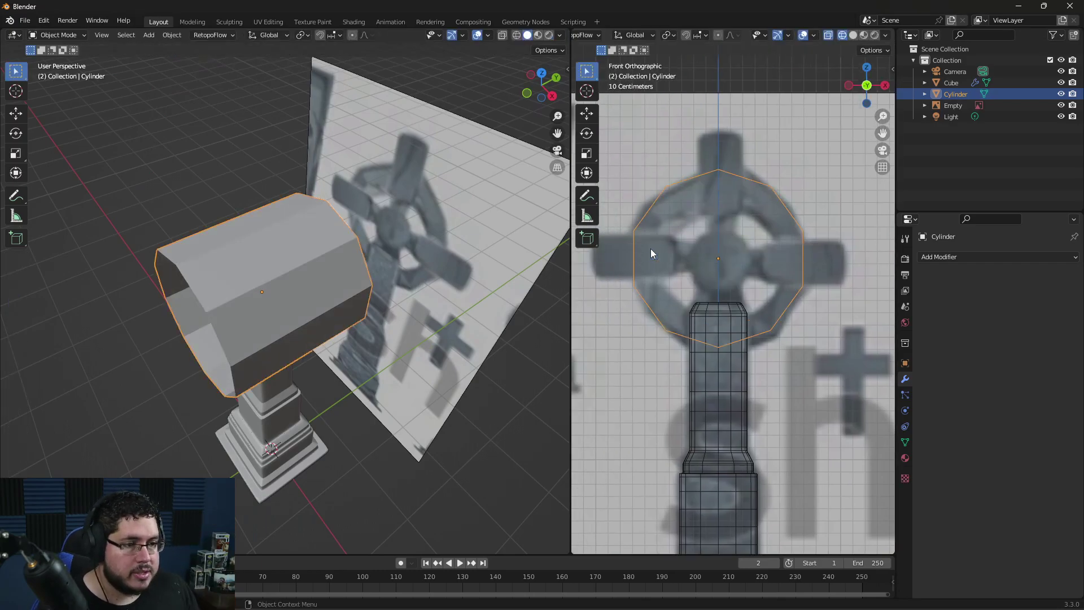
shift+middle_drag(651, 248, 701, 290)
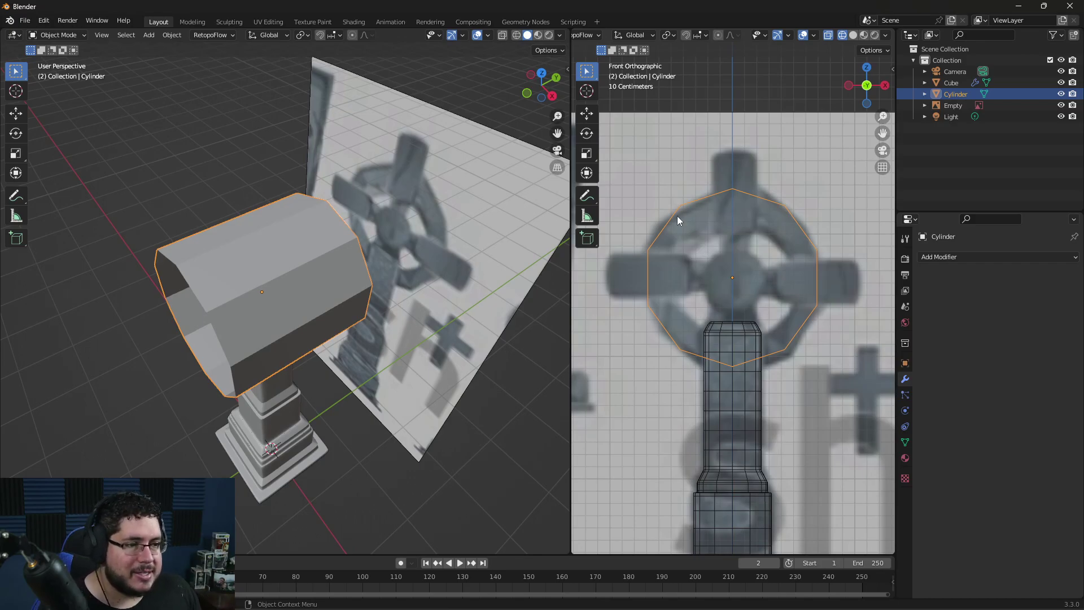
Step: In Edit Mode, move the tube's upper-left, top and upper-right corner vertices onto the outer edge of the reference ring
key(Tab)
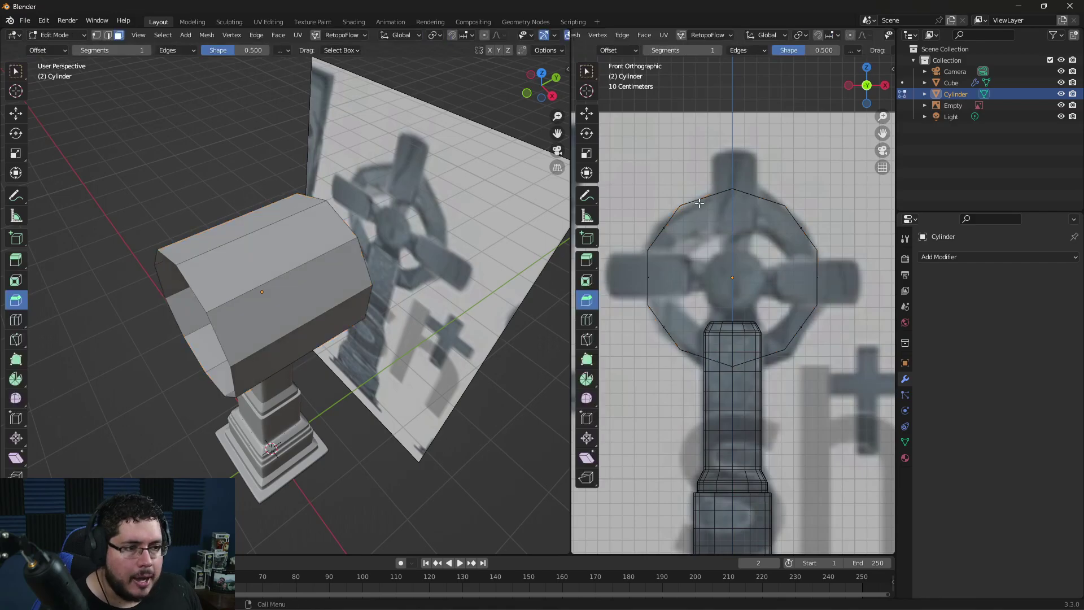
click(699, 195)
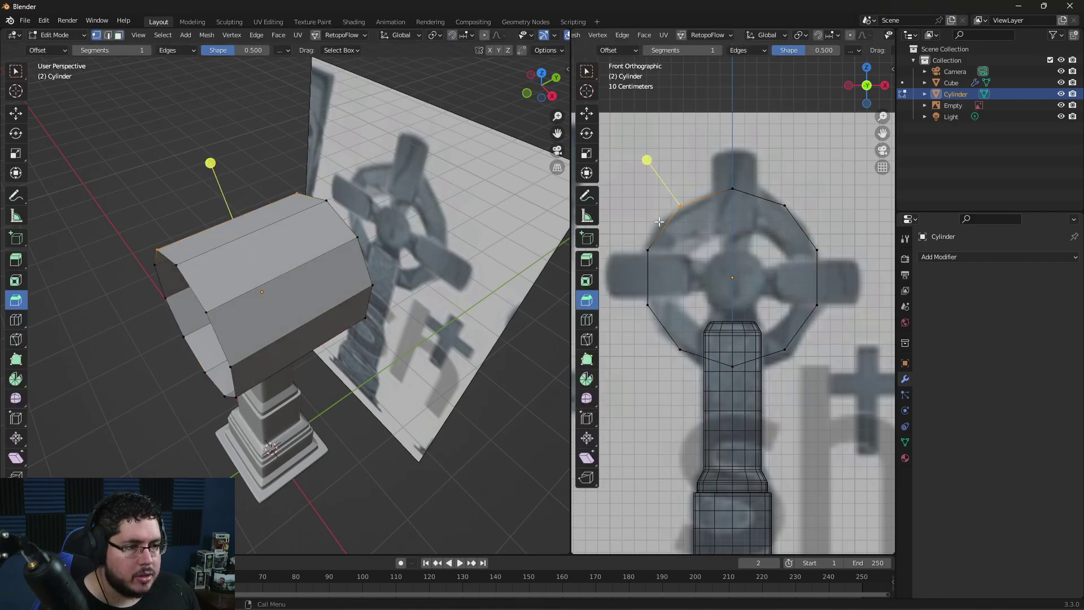
key(g)
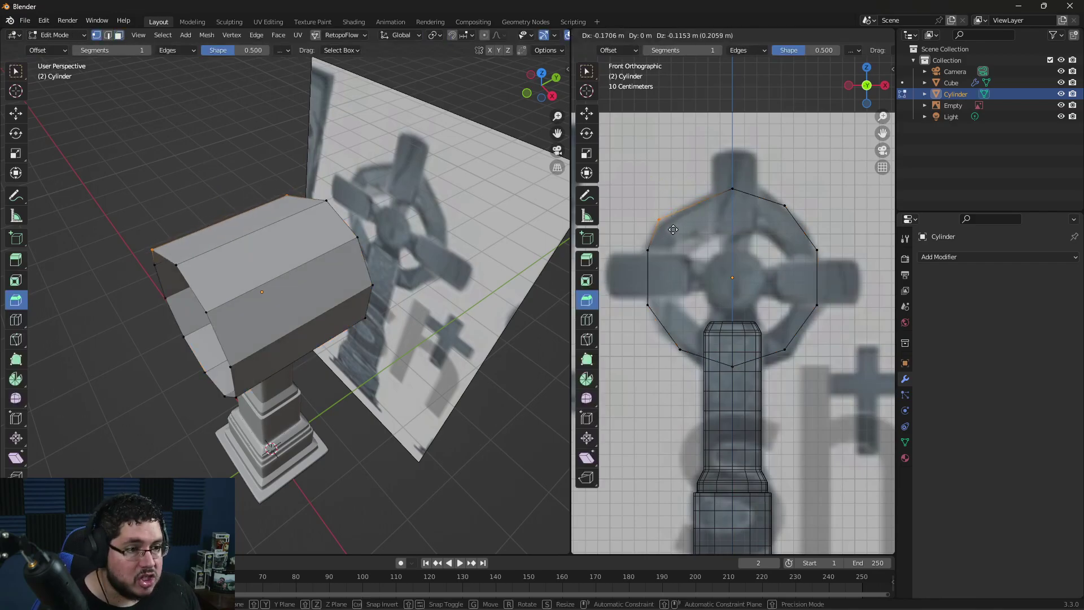
click(675, 230)
drag(752, 171, 724, 206)
key(g)
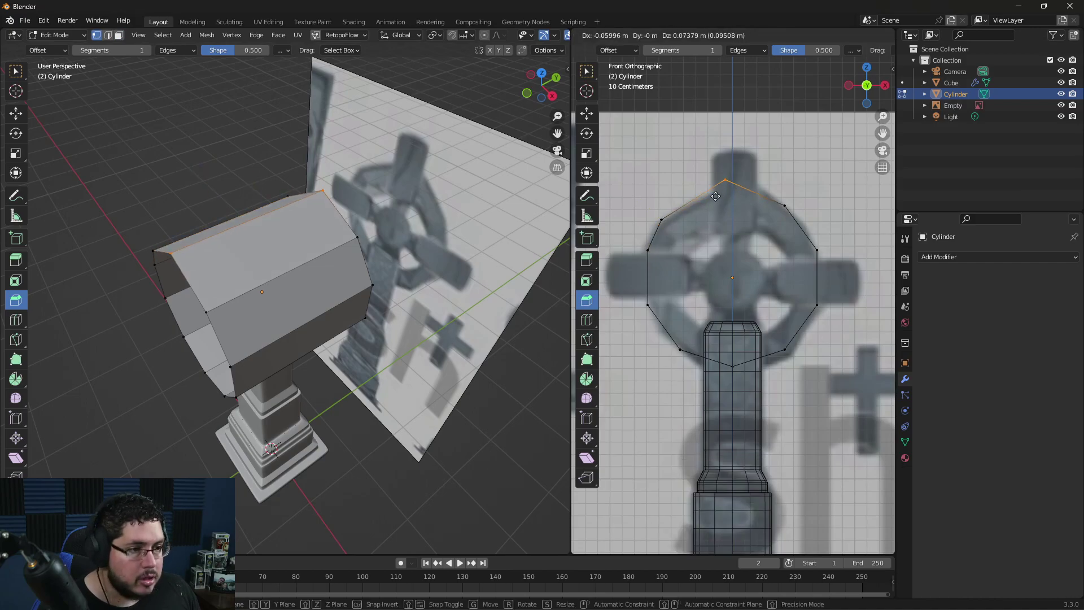
click(717, 196)
drag(817, 184, 766, 217)
key(g)
click(740, 200)
drag(743, 162, 714, 190)
key(g)
click(712, 196)
Step: Move the tube's right-hand and lower-right vertices outward to follow the reference ring's outline
drag(841, 215, 772, 363)
key(g)
click(784, 256)
key(g)
click(802, 320)
key(g)
click(778, 369)
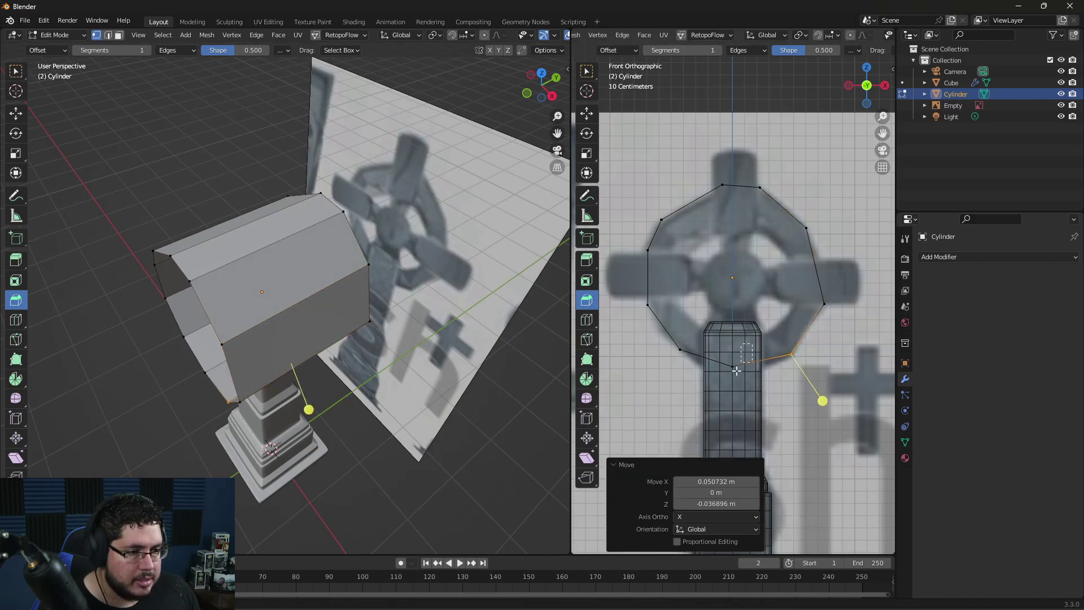
Step: Move the tube's bottom and left-hand vertices onto the reference ring's outer edge and return to Object Mode
key(g)
click(685, 325)
drag(665, 291, 639, 324)
key(g)
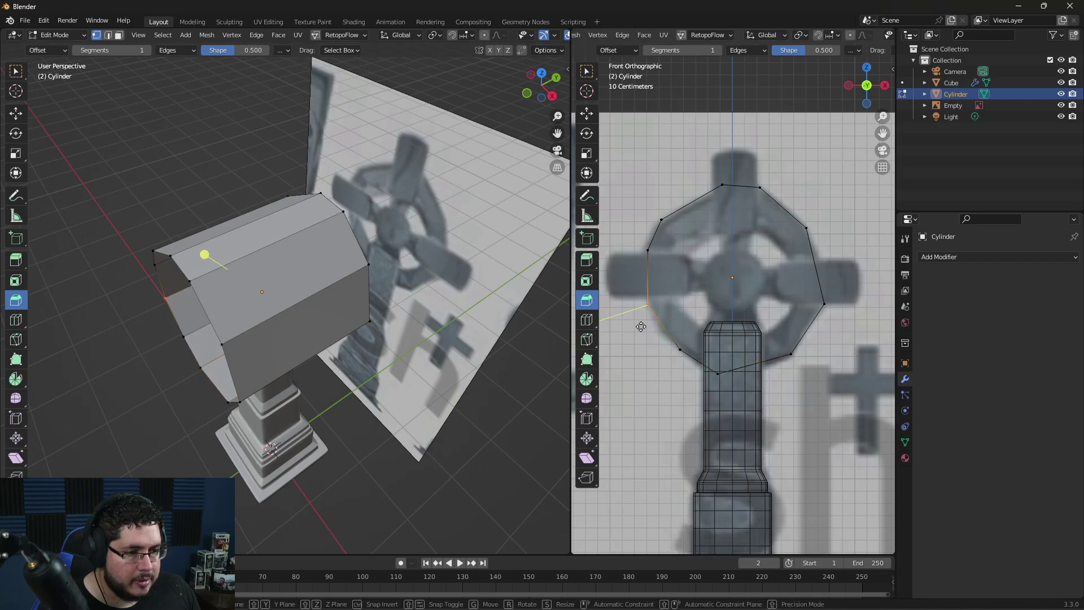
click(651, 349)
drag(661, 240, 638, 263)
key(g)
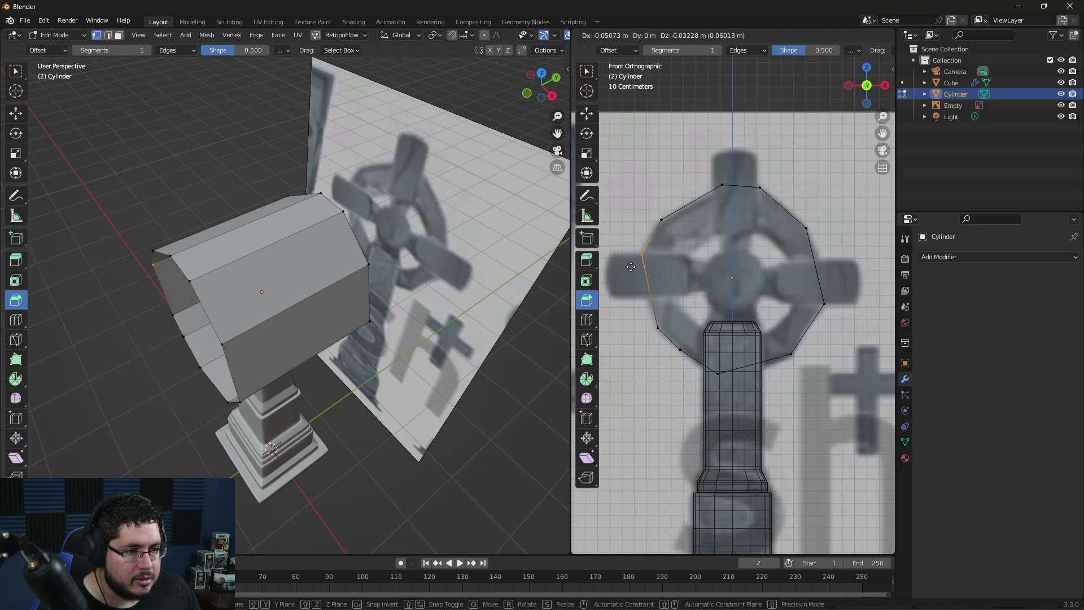
click(630, 263)
key(Tab)
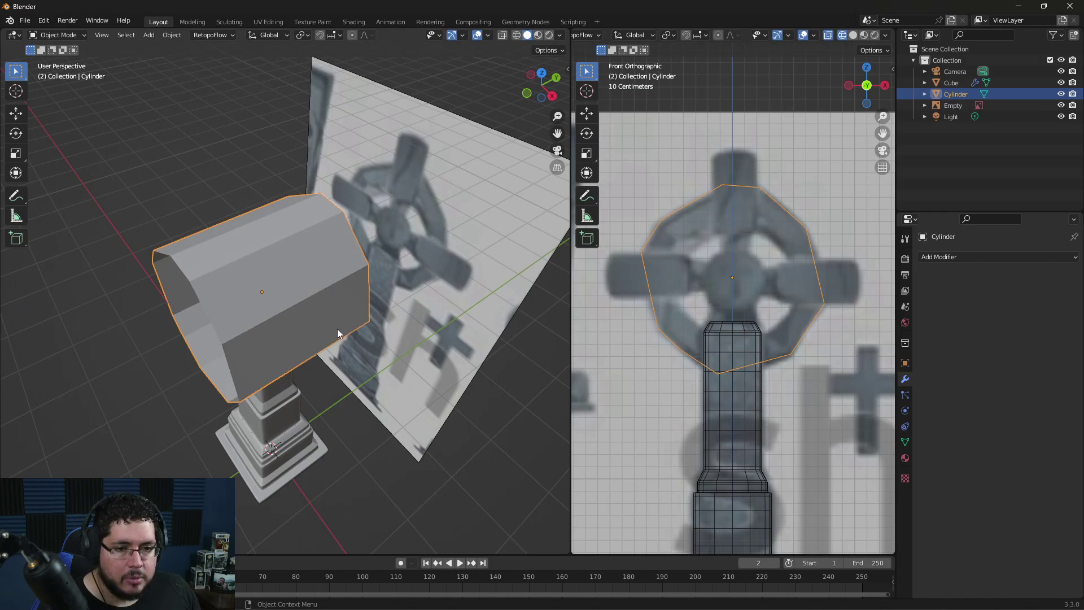
Step: Extrude all of the tube's faces in place without any offset and clear the selection
middle_drag(273, 282, 388, 301)
key(Tab)
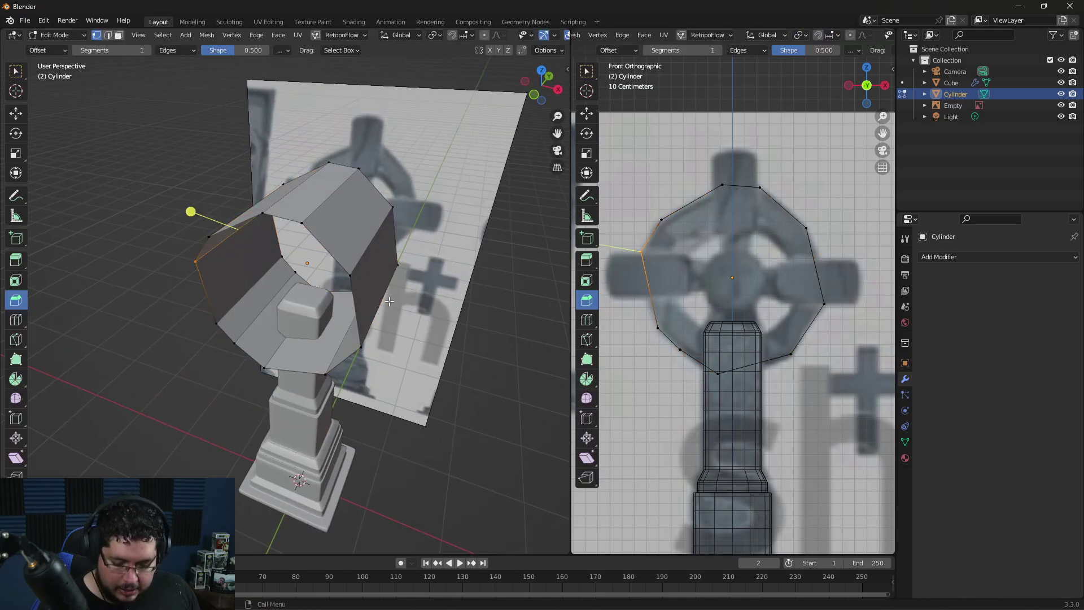
key(3)
key(a)
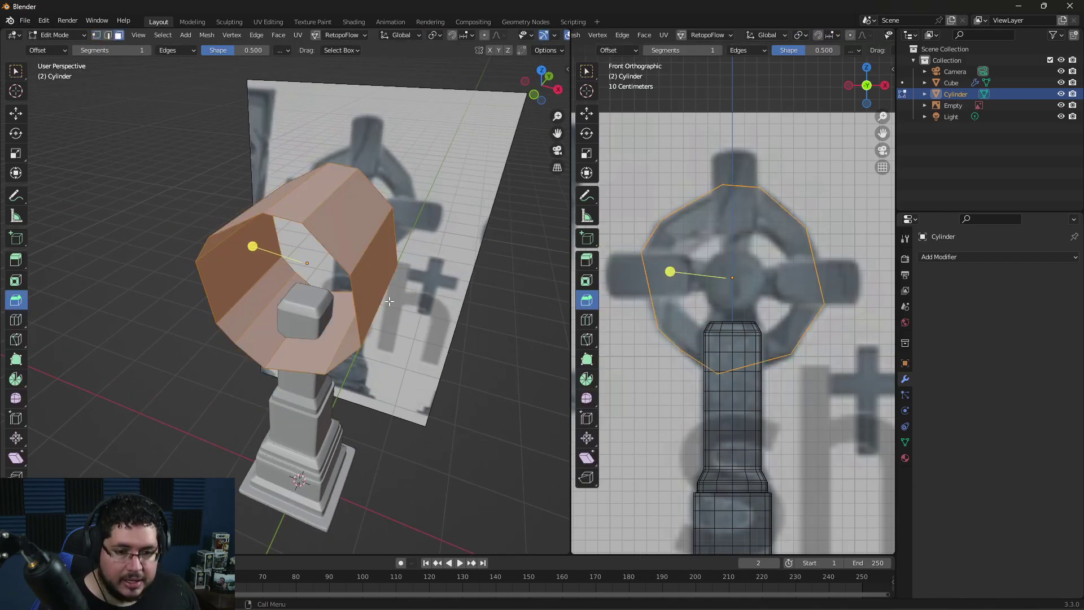
key(e)
right_click(396, 260)
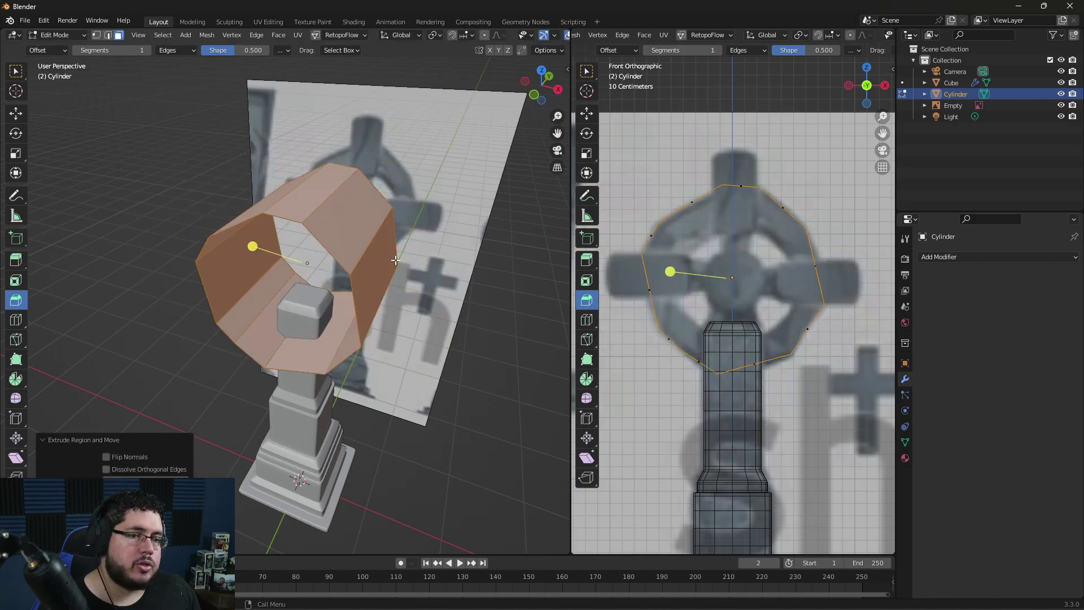
key(alt+a)
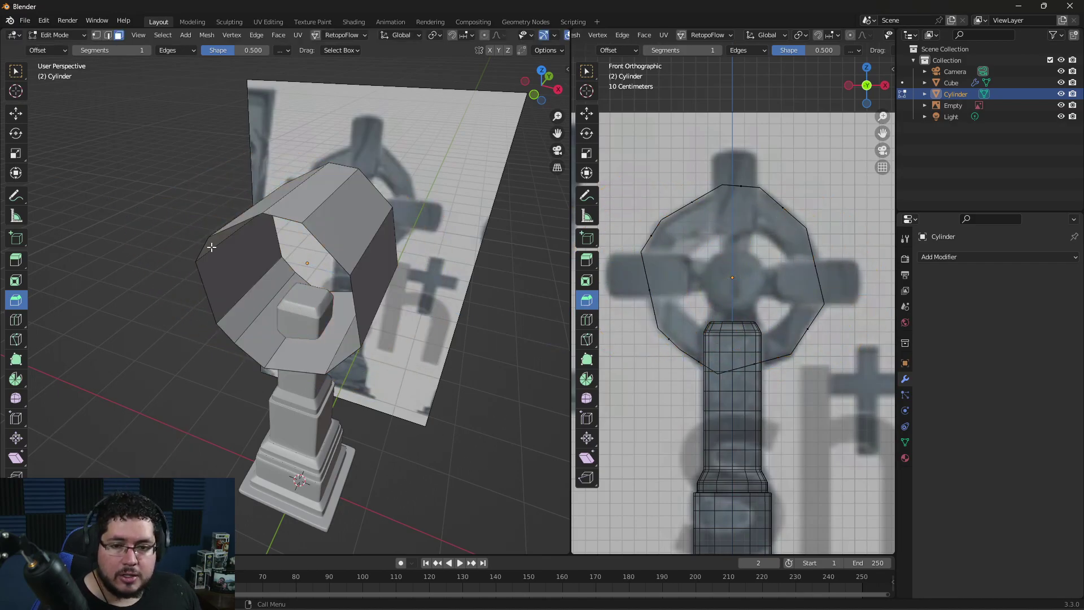
Step: Thicken the whole tube into a ring wall with Extrude Along Normals and return to Object Mode
key(a)
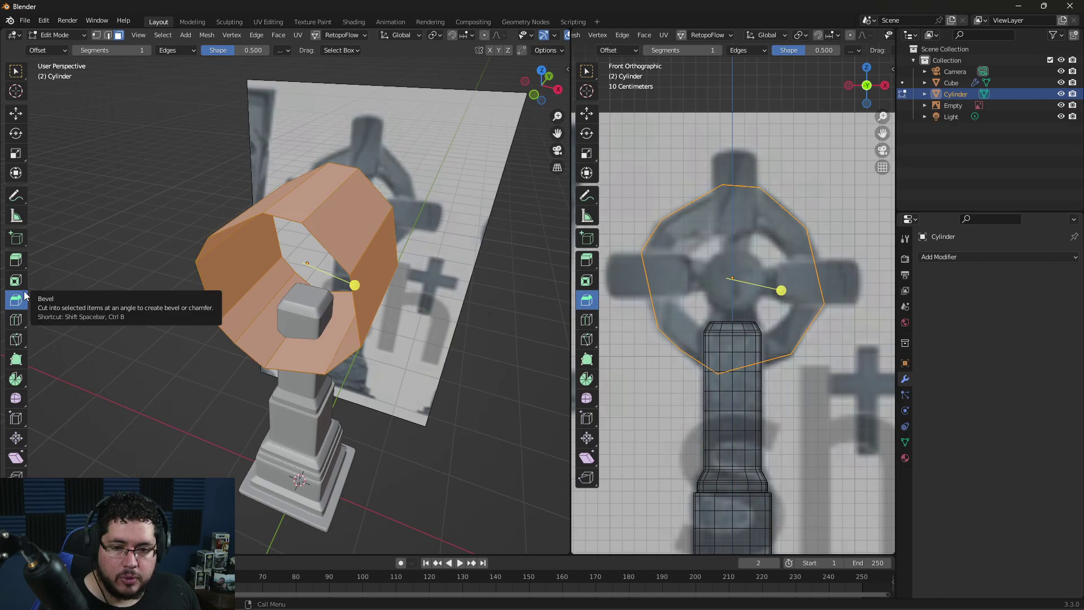
click(22, 263)
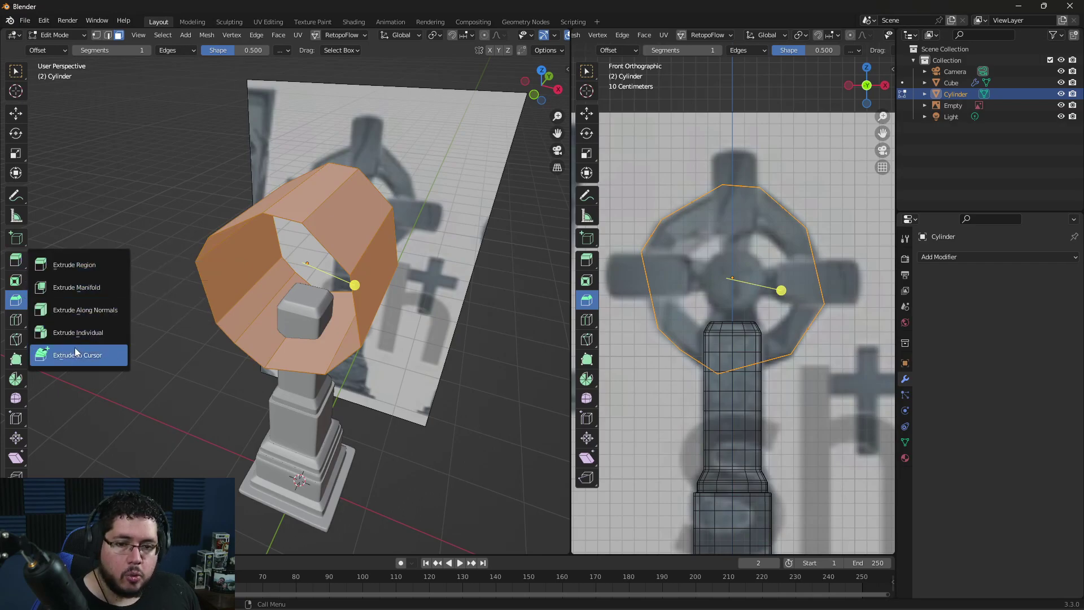
click(83, 311)
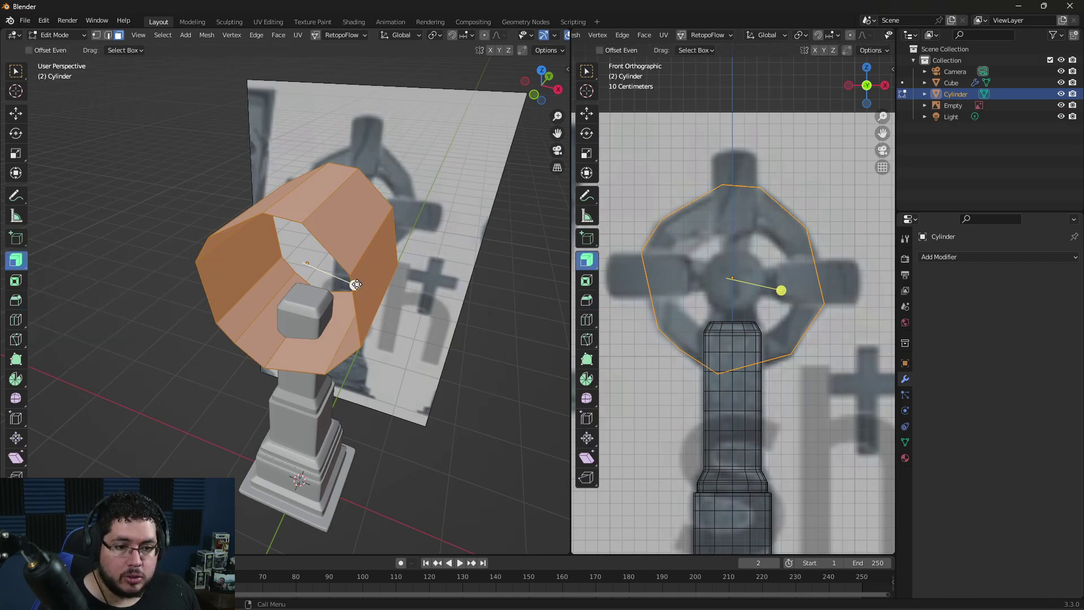
drag(357, 284, 330, 295)
key(Tab)
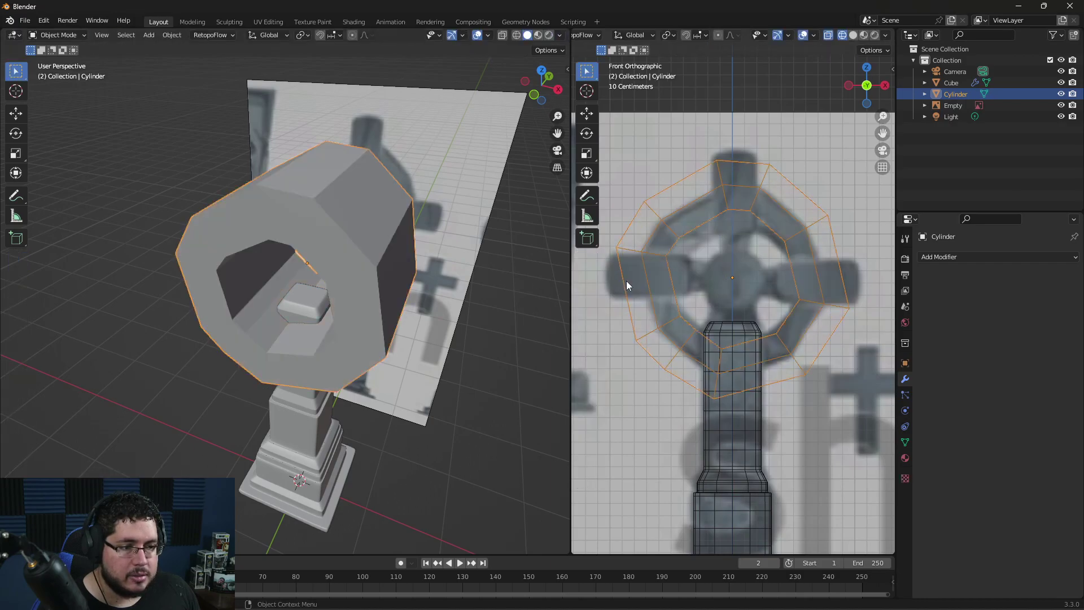
Step: Scale the thickened cylinder down uniformly until its outer edge fits the reference ring
click(767, 221)
key(s)
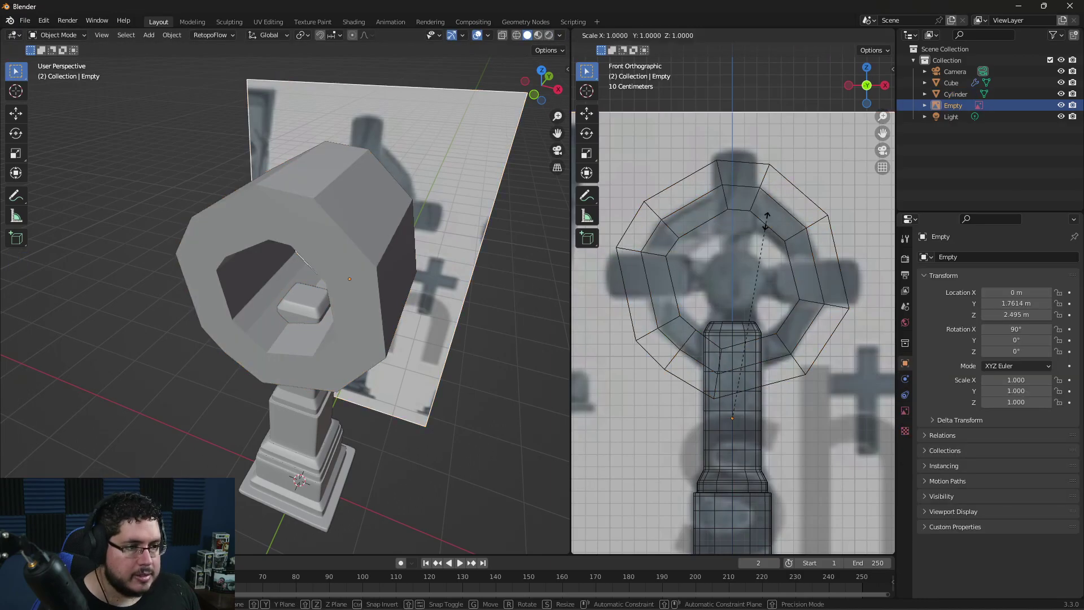
right_click(767, 221)
click(761, 227)
key(s)
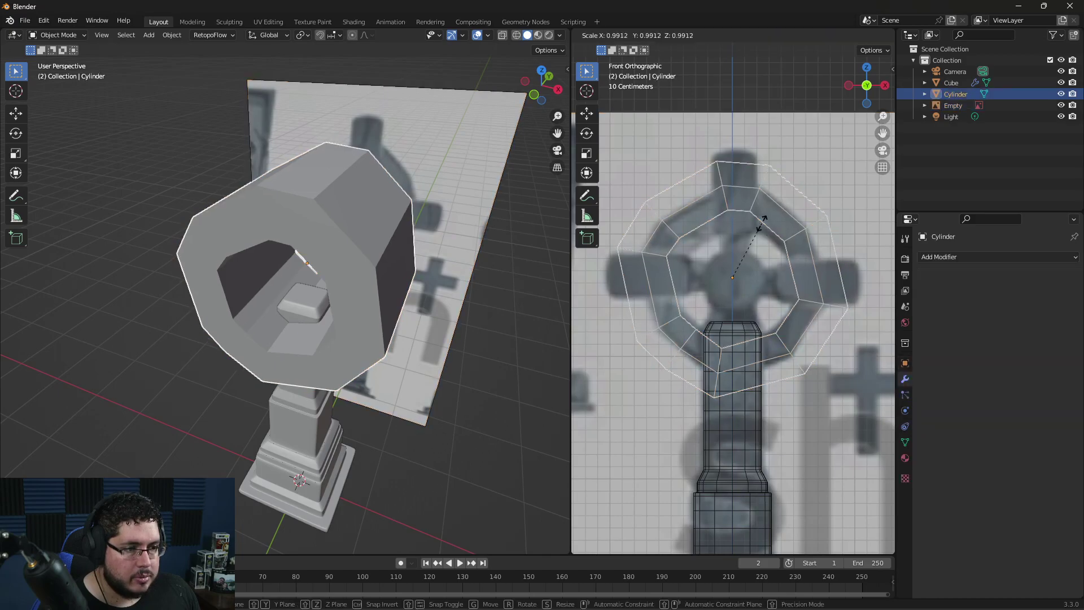
click(745, 231)
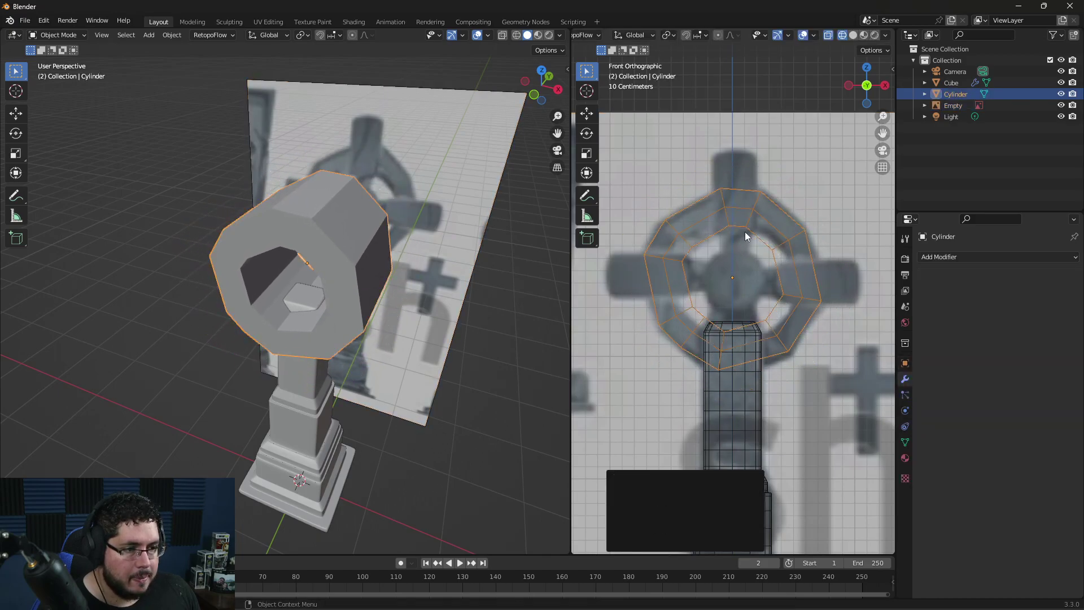
Step: In Edit Mode, move the upper vertices of the ring's inner rim to match the opening in the reference cross
key(Tab)
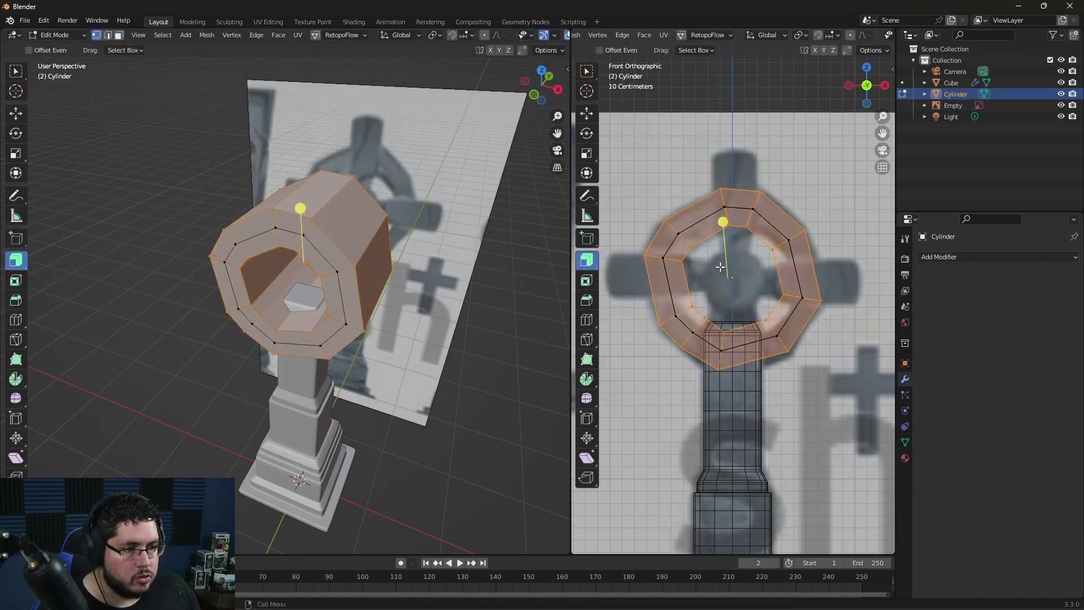
click(701, 245)
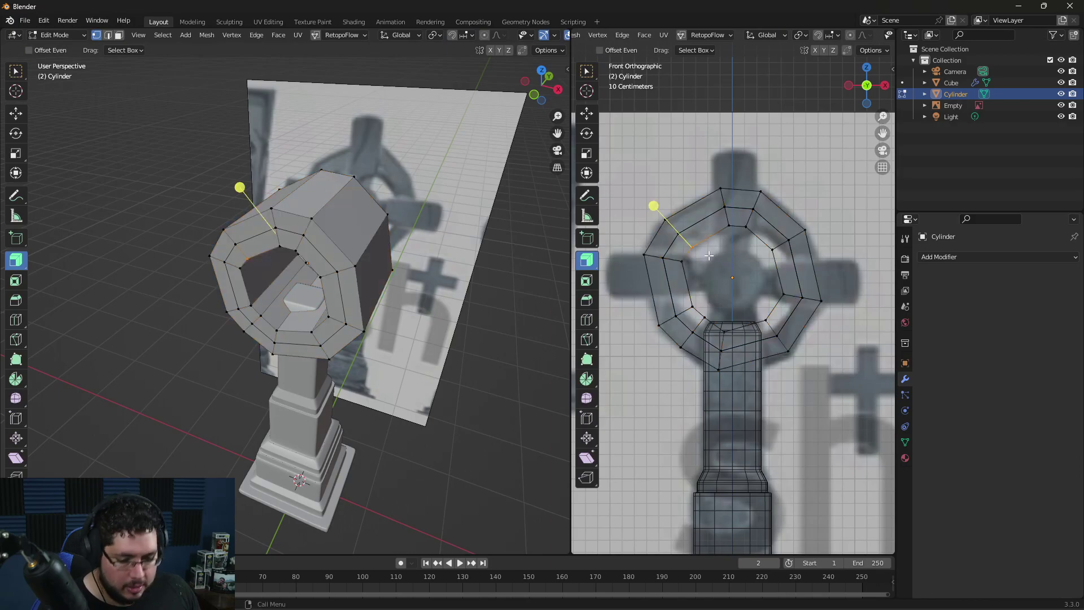
drag(754, 221, 758, 328)
key(g)
click(723, 236)
key(g)
click(745, 237)
key(g)
click(770, 263)
Step: Adjust the right-hand and bottom vertices of the ring's inner rim to the reference opening and return to Object Mode
key(g)
click(789, 312)
key(g)
click(787, 313)
drag(785, 305, 762, 335)
key(g)
click(761, 350)
key(g)
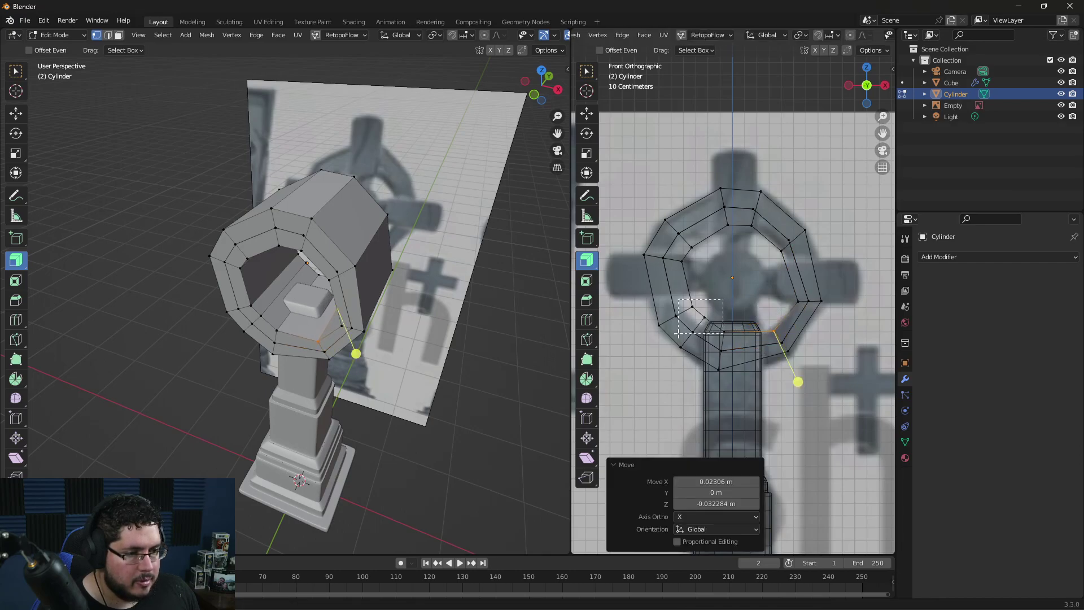
drag(691, 308, 675, 321)
drag(735, 302, 718, 337)
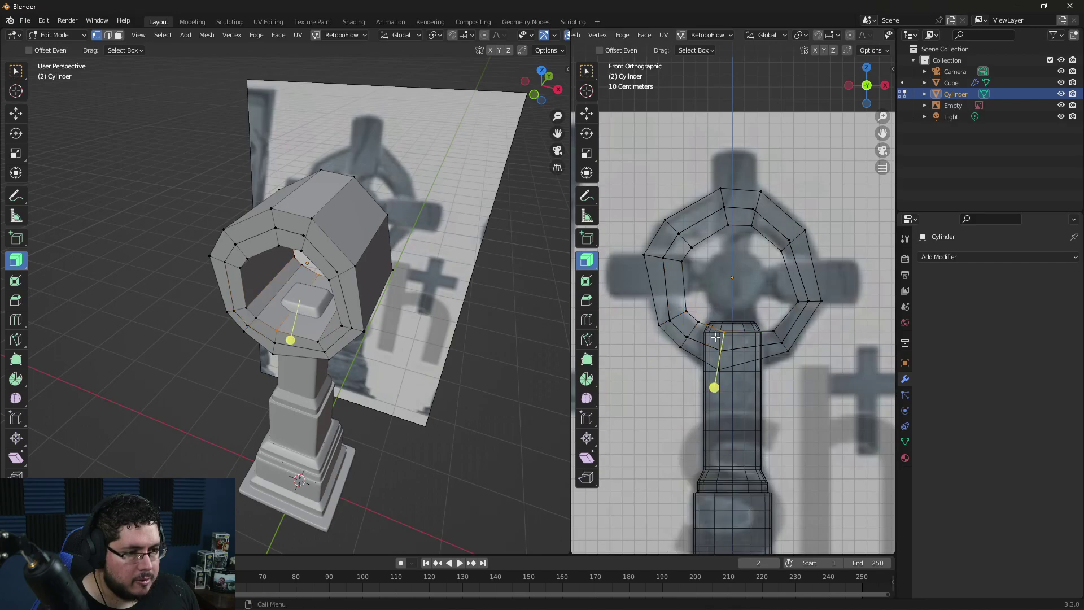
key(g)
click(714, 340)
key(Tab)
Step: Scale the ring along Y to about 0.25 of its depth and fine-tune its thickness along the same axis
middle_drag(439, 293, 462, 300)
key(s)
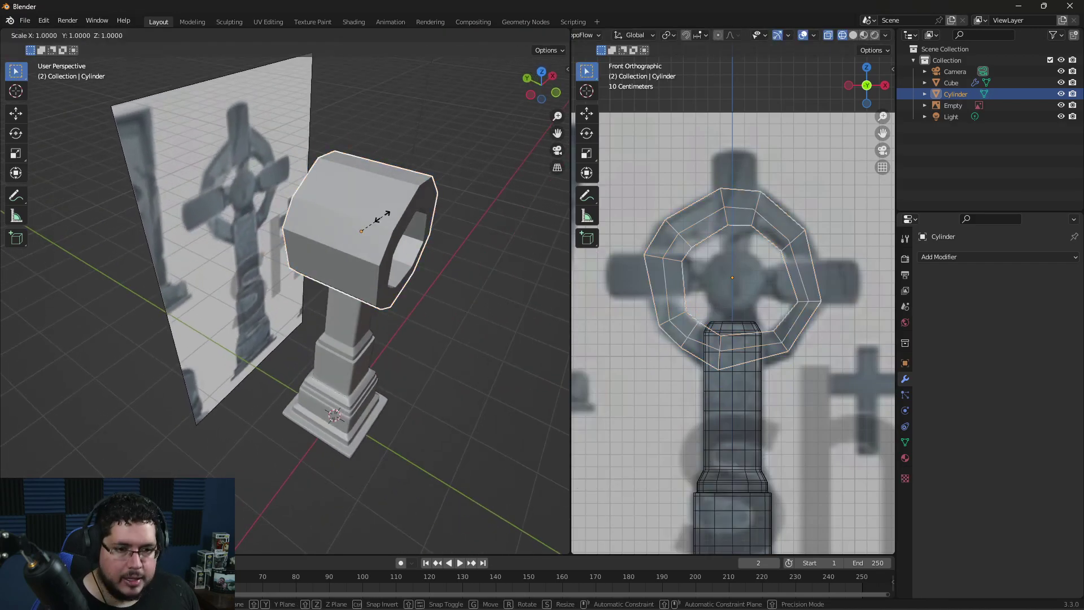
key(y)
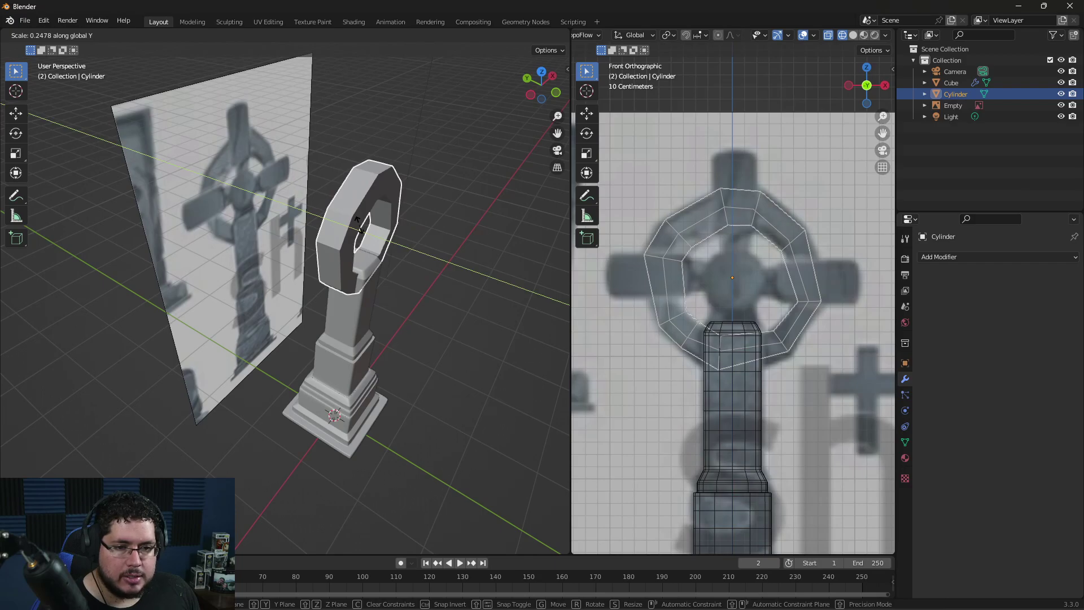
click(360, 224)
middle_drag(399, 267, 384, 236)
key(s)
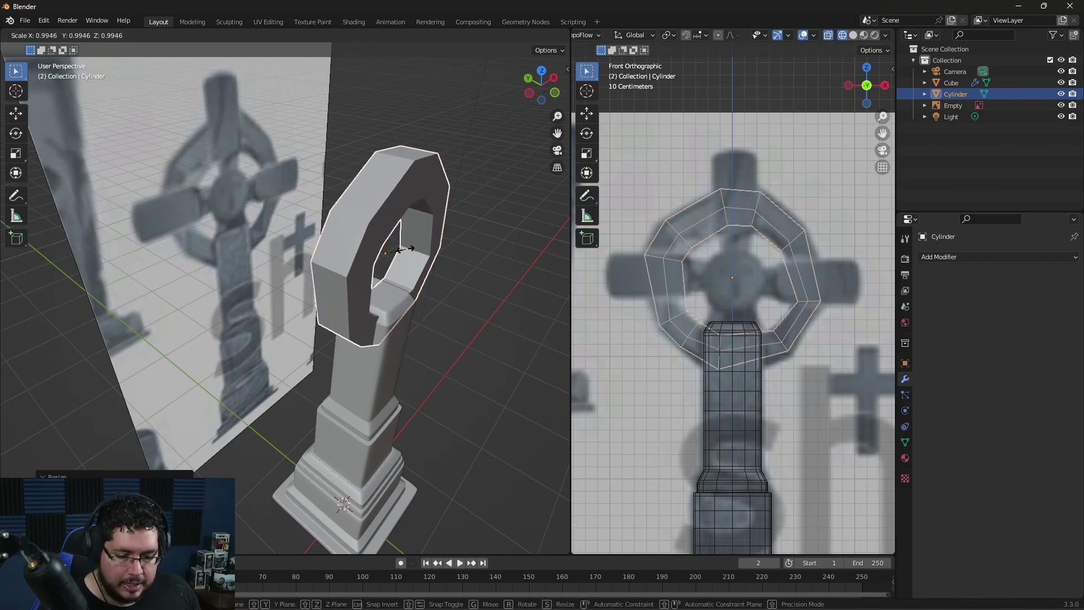
key(y)
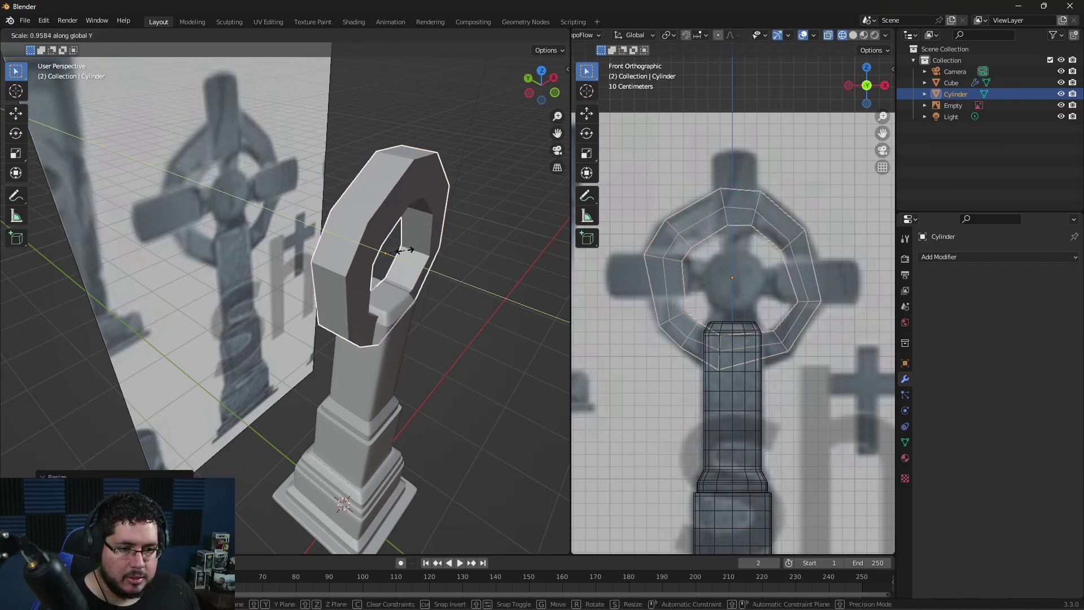
click(406, 249)
Step: Finish scaling the ring's thickness along Y by about 0.96 and enter Edit Mode on it
click(463, 294)
middle_drag(463, 294, 425, 244)
click(440, 223)
key(Tab)
scroll(425, 244, up, 6)
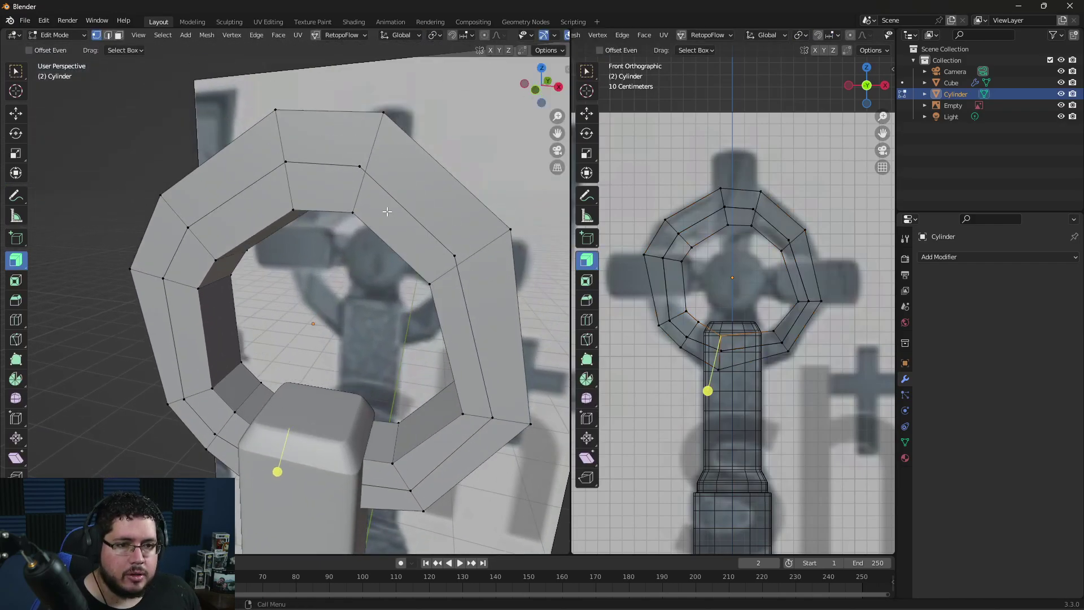
middle_drag(387, 212, 344, 241)
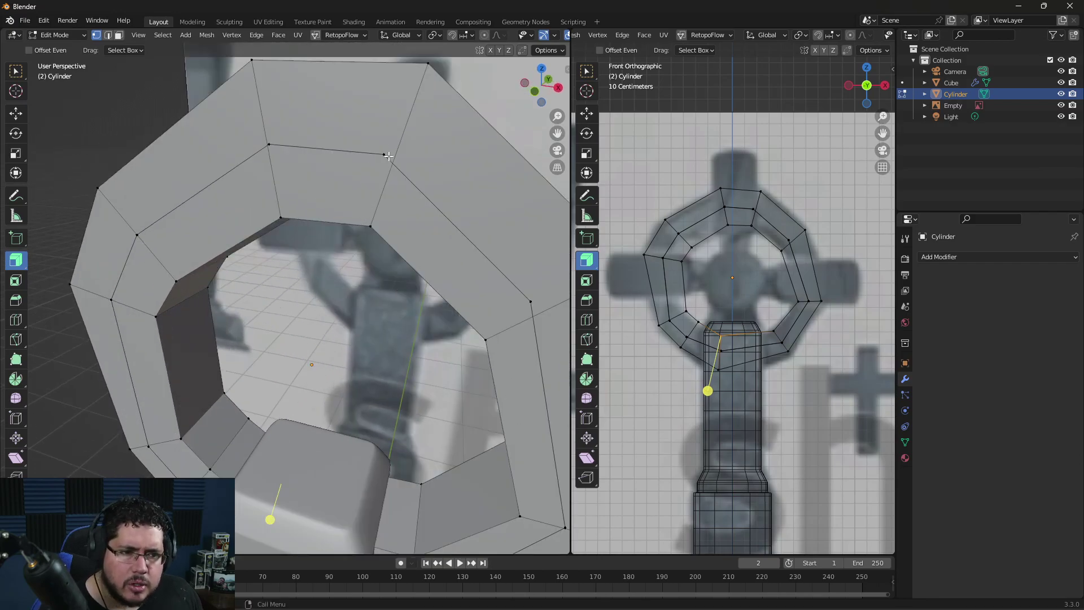
middle_drag(409, 131, 282, 240)
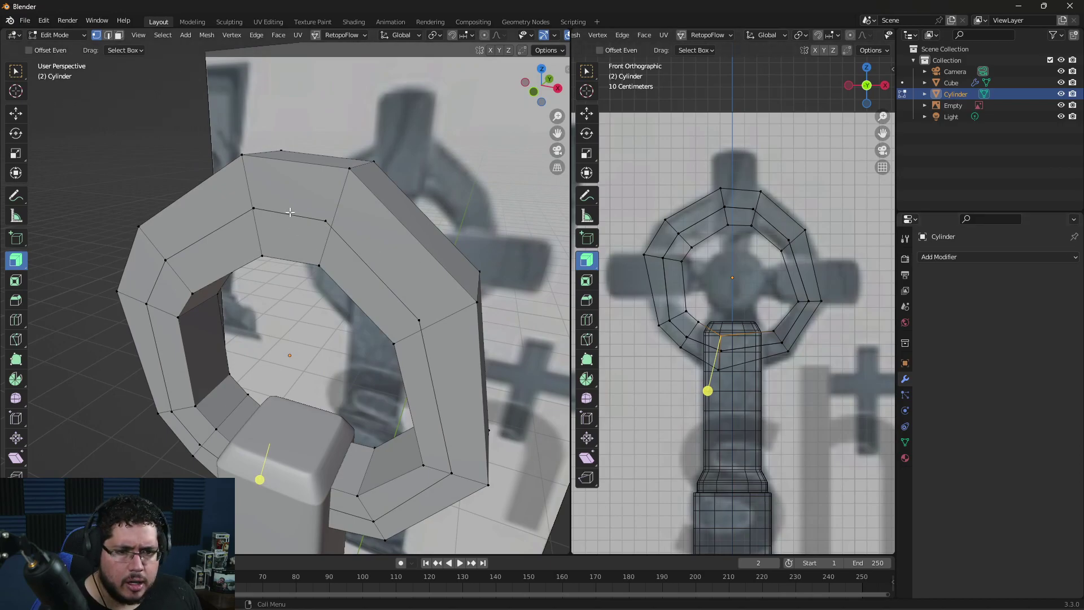
Step: Try to dissolve the middle edge loop on the front side of the ring
key(2)
alt+click(291, 217)
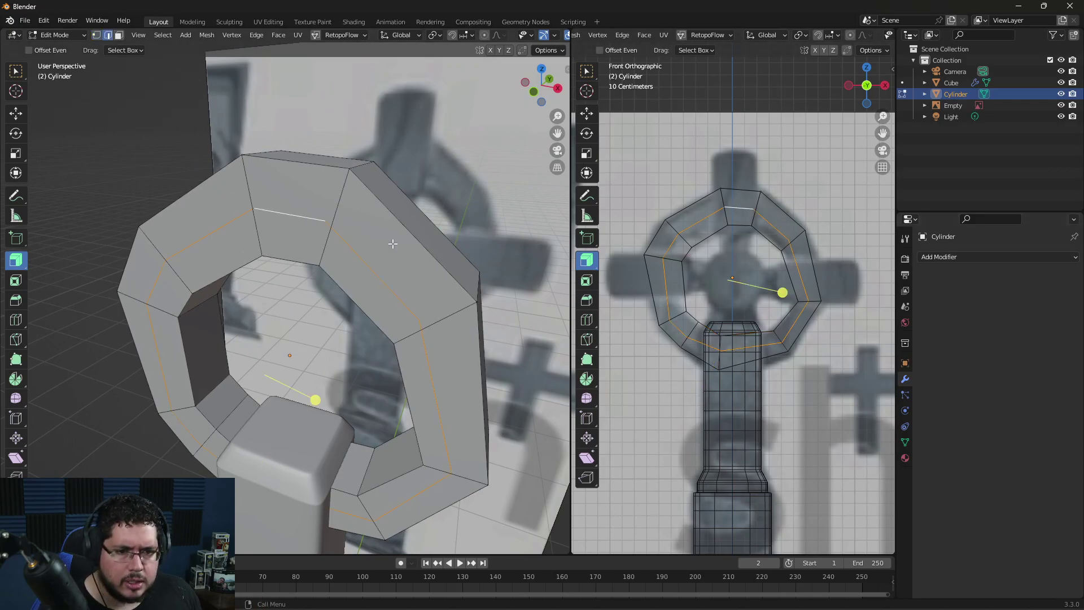
mouse_move(391, 242)
middle_down()
mouse_move(226, 249)
mouse_move(373, 241)
middle_up()
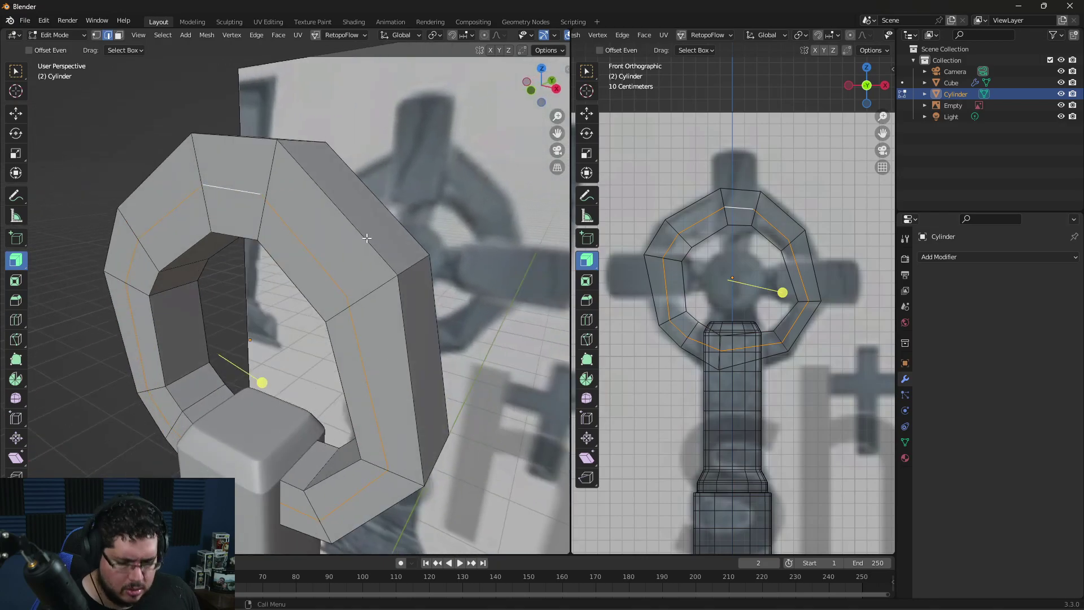
key(x)
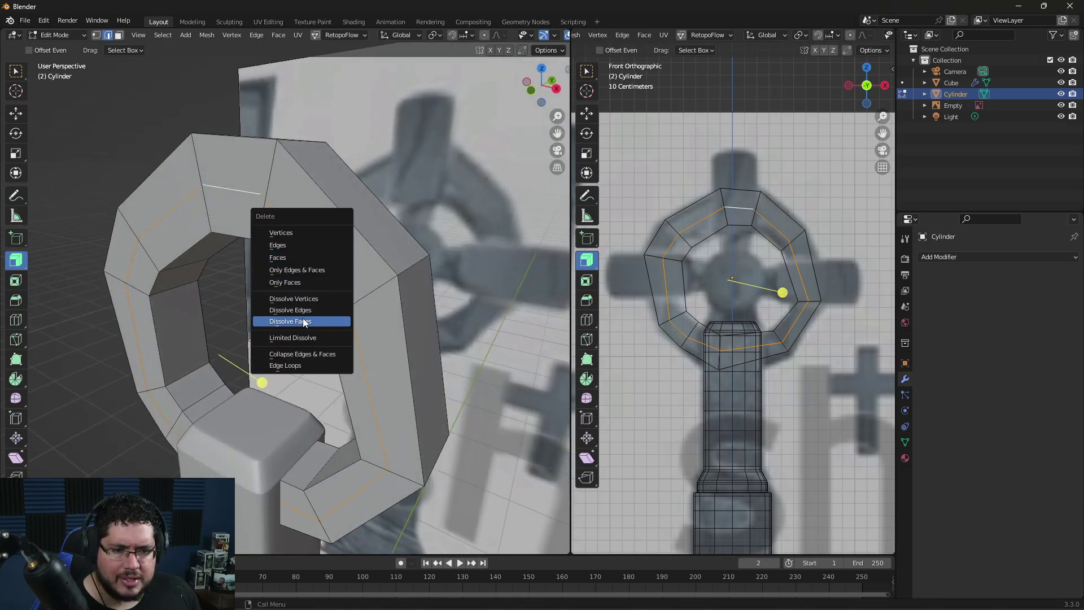
click(292, 310)
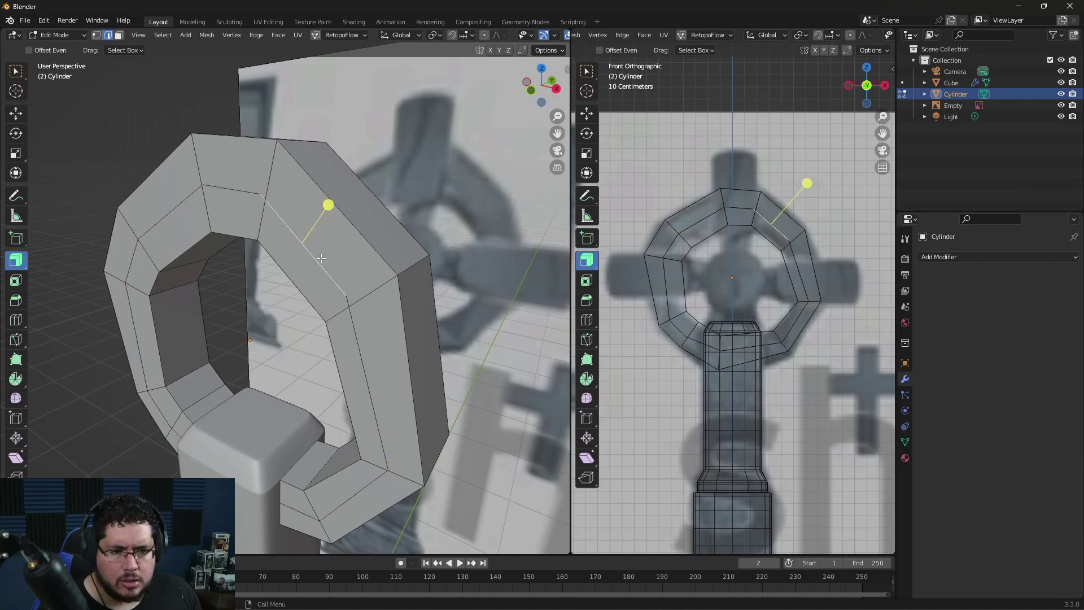
Step: Select the face loops on the ring's front side and delete only the faces
middle_drag(331, 274, 326, 288)
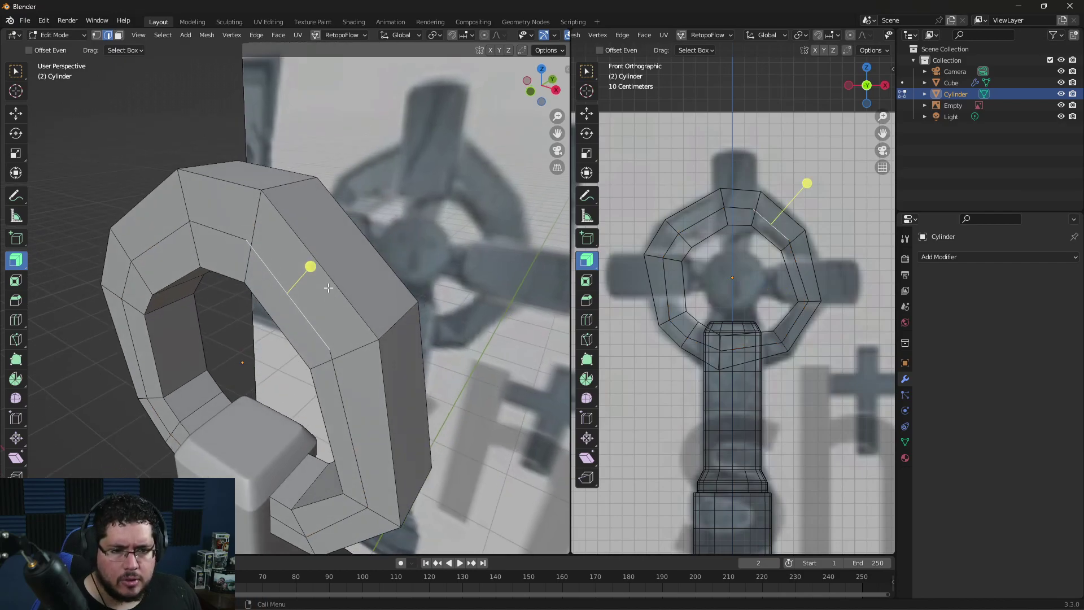
scroll(327, 288, up, 4)
scroll(325, 291, down, 2)
scroll(320, 299, down, 3)
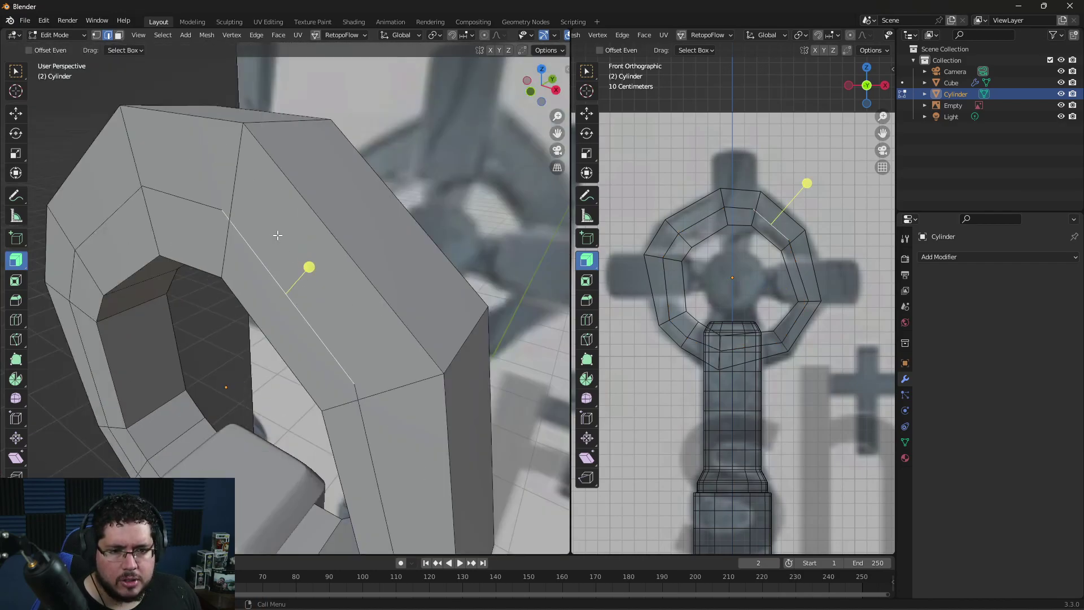
key(3)
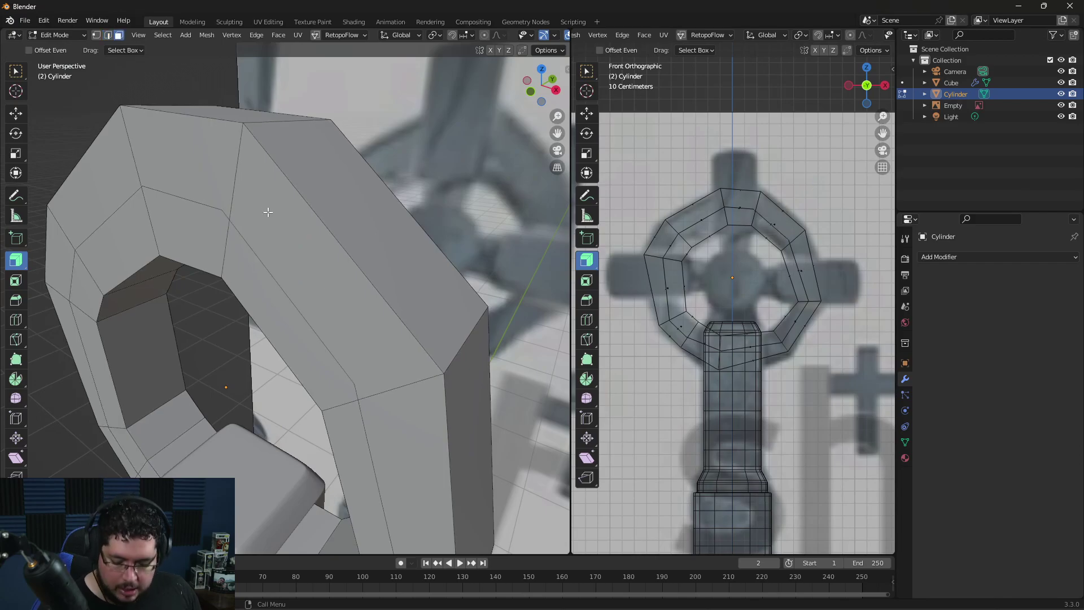
alt+click(238, 175)
key(x)
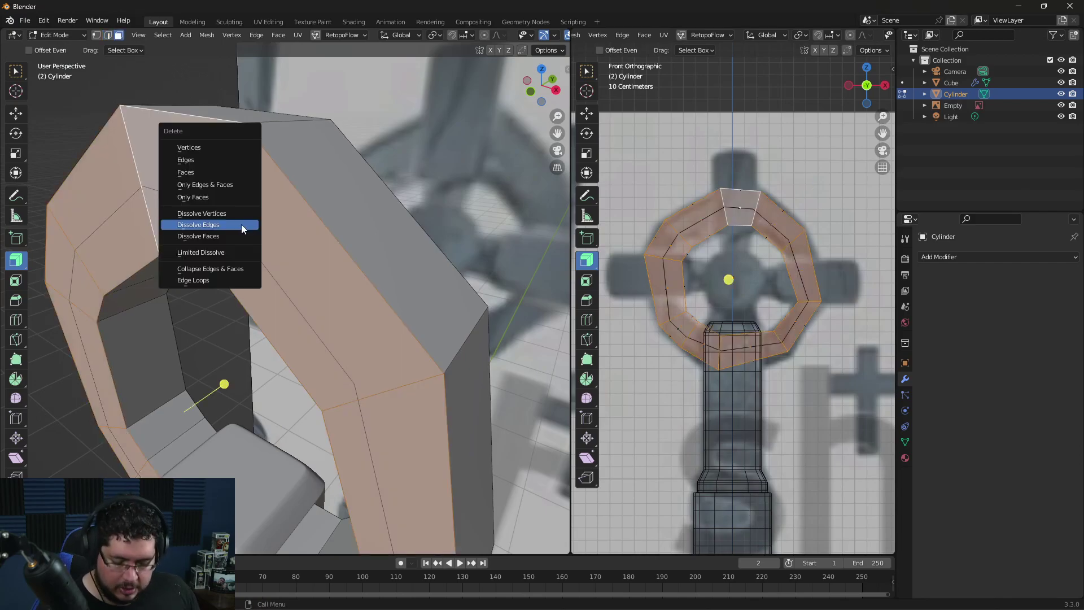
click(216, 193)
Step: Delete the matching faces on the back side of the ring
middle_drag(335, 248, 99, 161)
alt+click(102, 125)
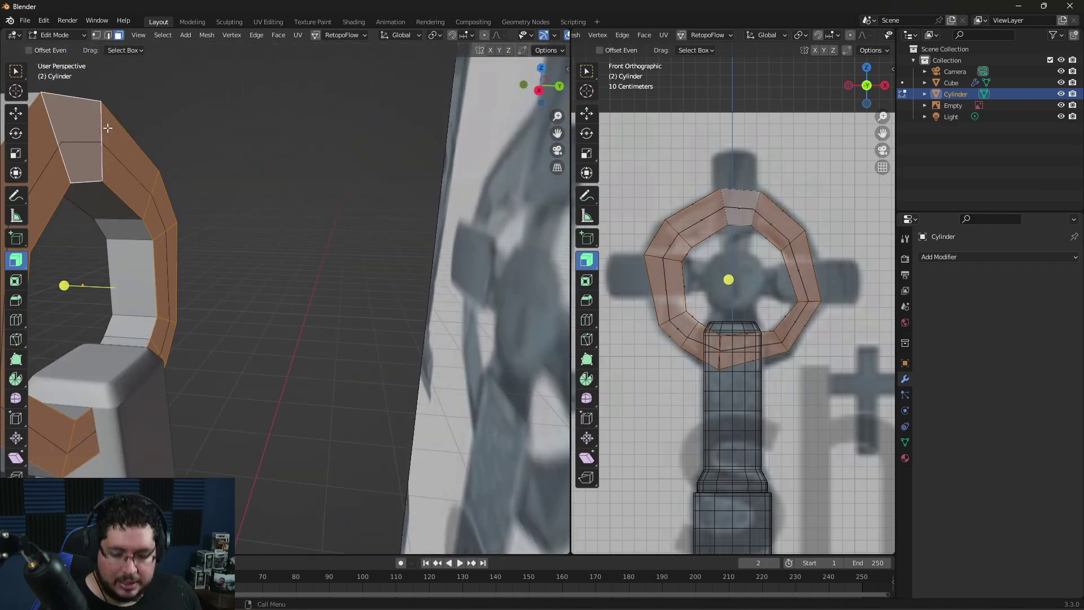
key(x)
click(93, 127)
middle_drag(242, 210, 407, 217)
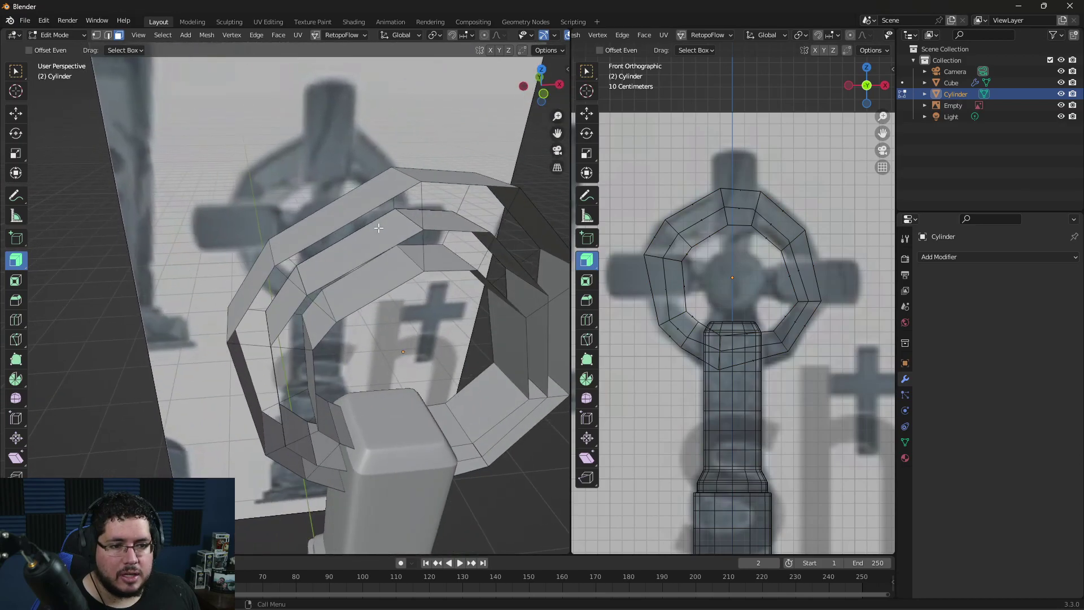
click(409, 217)
alt+click(415, 218)
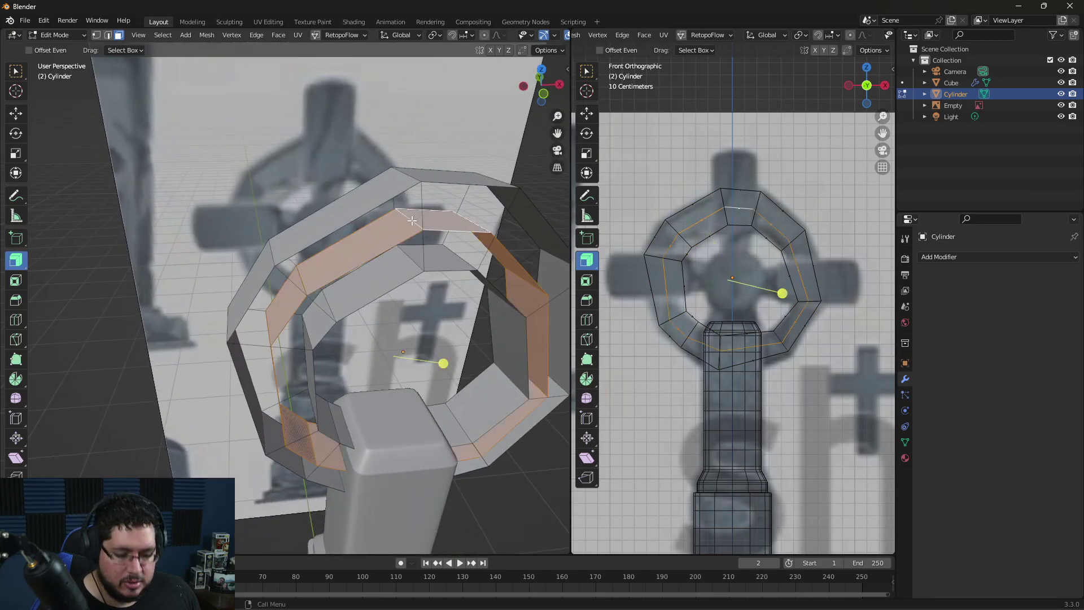
right_click(398, 223)
click(397, 223)
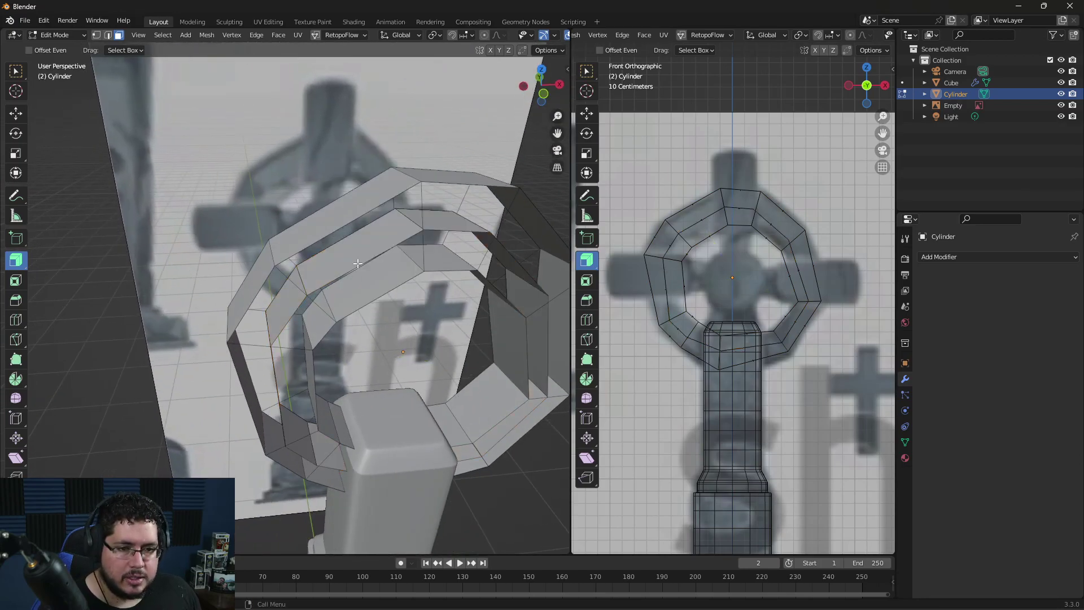
click(369, 258)
Step: Select the ring's outermost face loop and separate the selection into its own object
click(374, 188)
middle_drag(375, 188, 342, 242)
click(424, 260)
key(alt+a)
alt+click(421, 257)
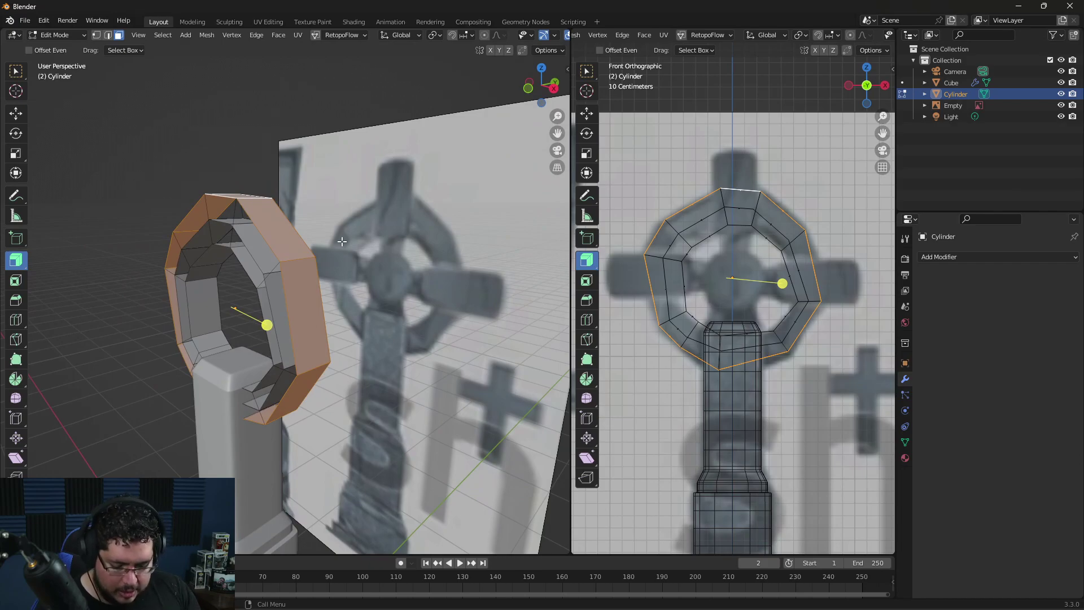
key(j)
middle_drag(341, 242, 357, 316)
key(ctrl+p)
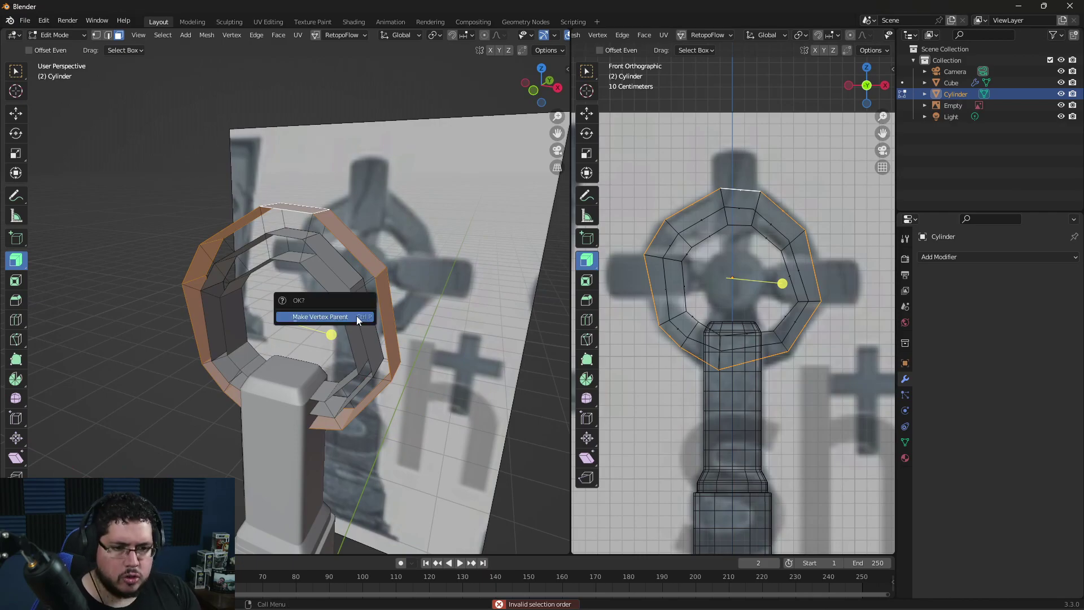
middle_drag(364, 275, 248, 294)
right_click(260, 263)
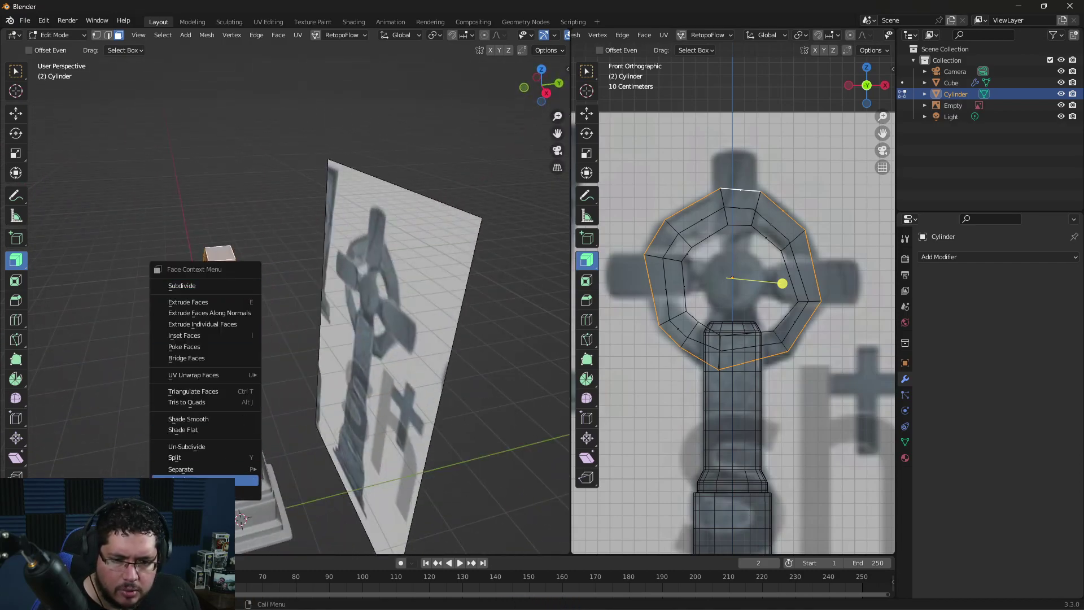
click(311, 467)
Step: Delete the original Cylinder object and select the separated outer band in Object Mode
middle_drag(311, 467, 339, 362)
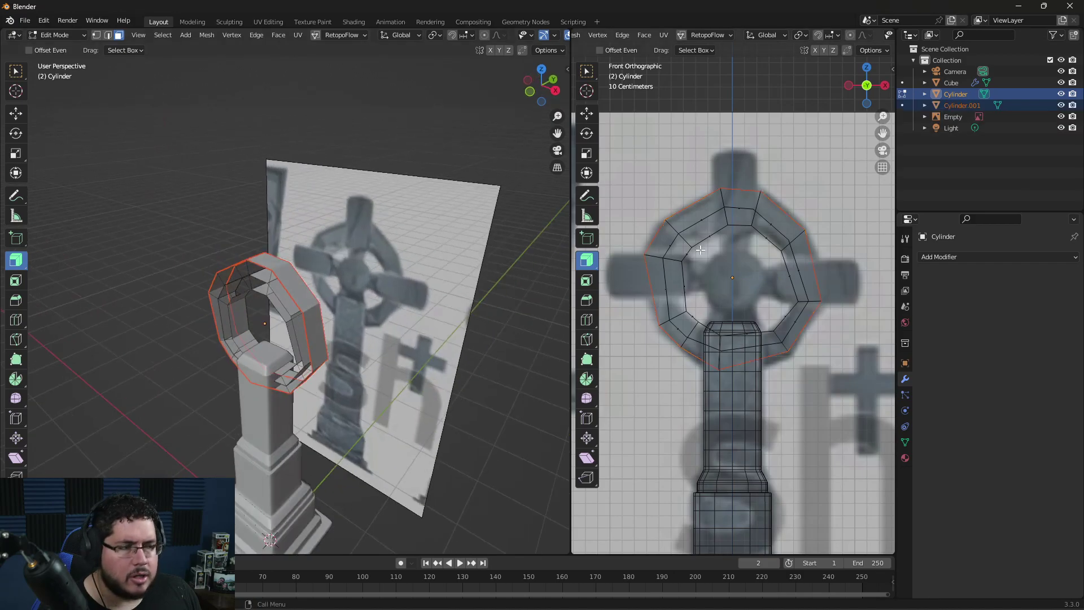
click(953, 94)
key(x)
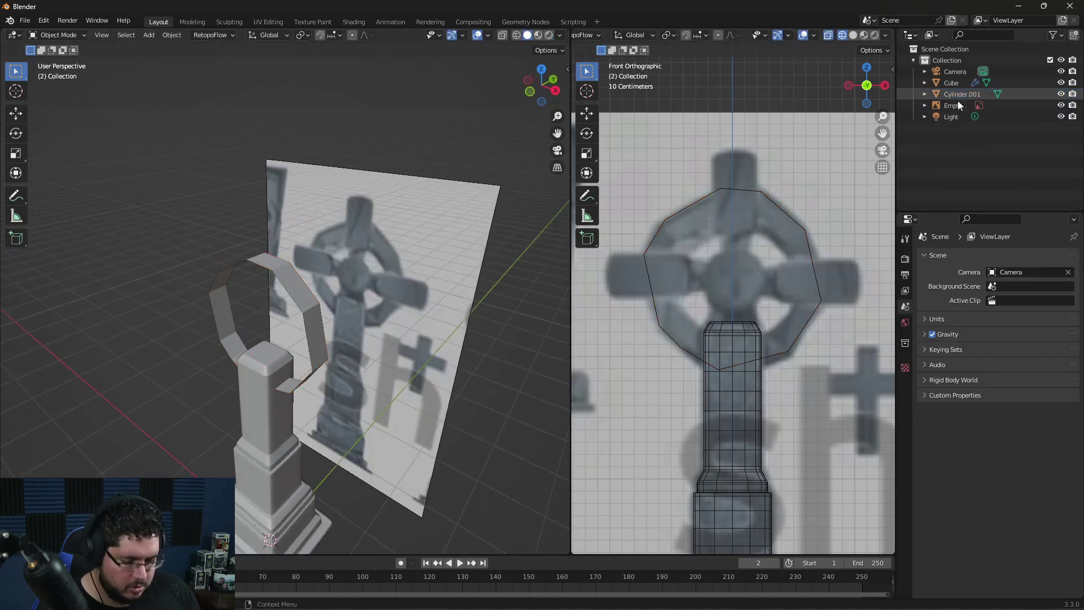
scroll(282, 295, up, 3)
click(322, 286)
mouse_move(321, 286)
middle_down()
mouse_move(377, 305)
mouse_move(322, 300)
middle_up()
Step: Try a Subdivision Surface modifier on the outer band and remove it
click(975, 256)
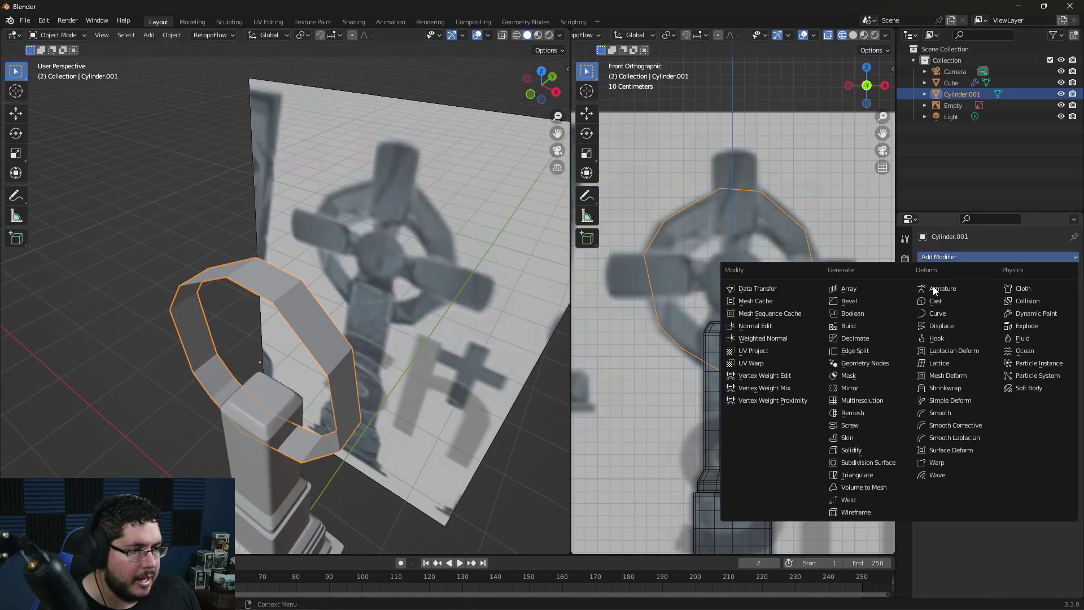
click(868, 462)
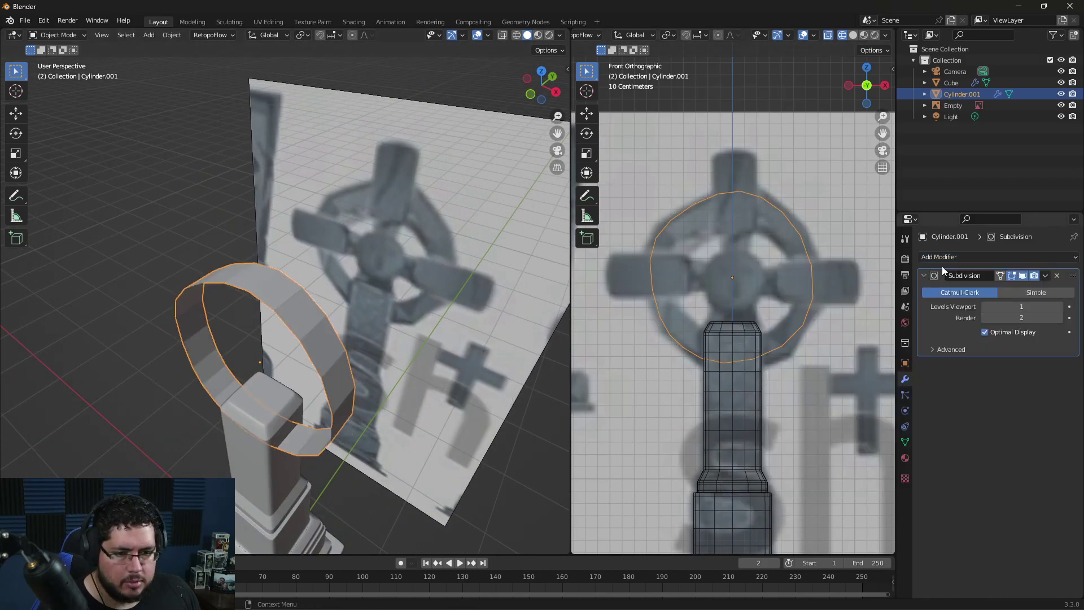
click(1057, 278)
Step: Enter Edit Mode on the outer band and select all of its faces
middle_drag(367, 323, 363, 288)
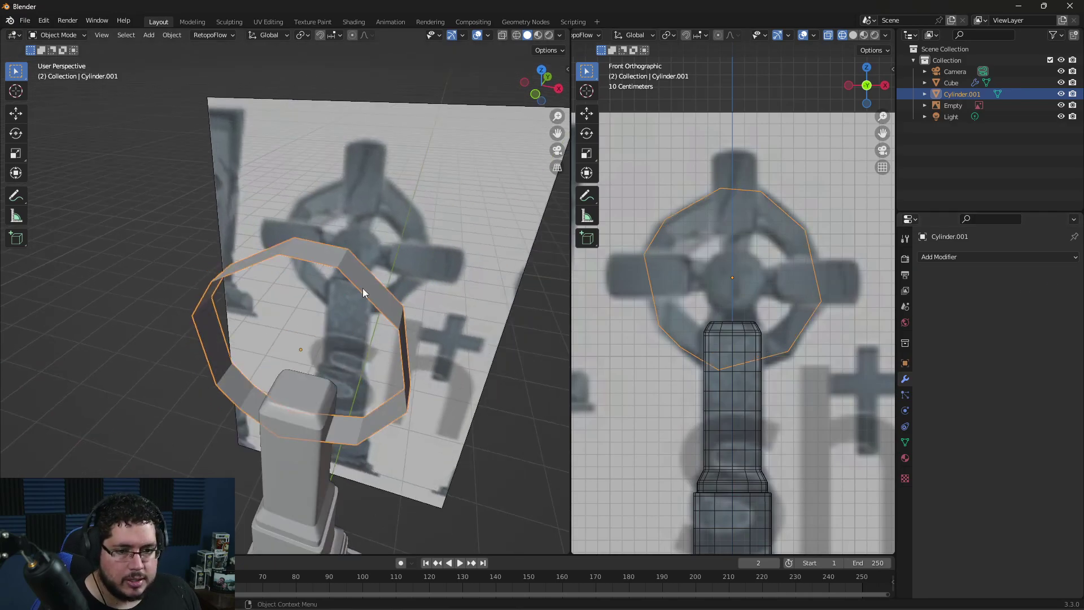
key(Tab)
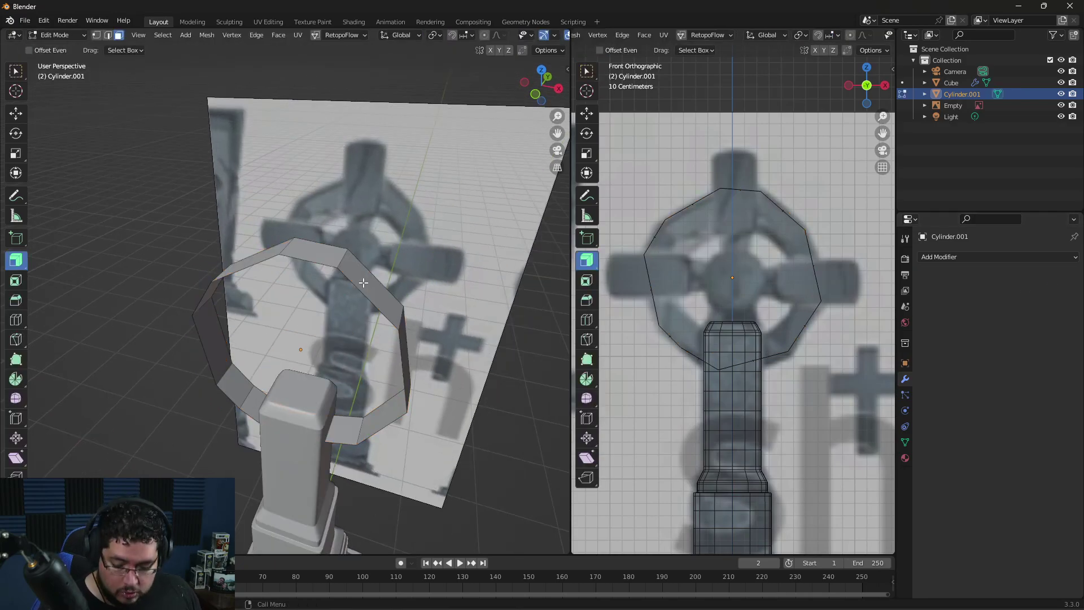
key(a)
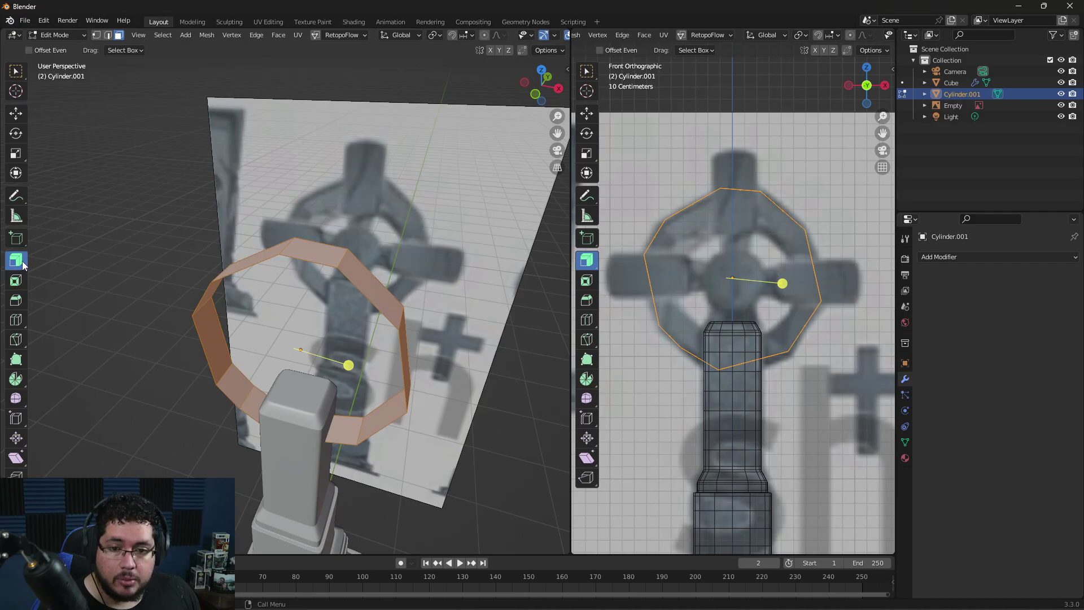
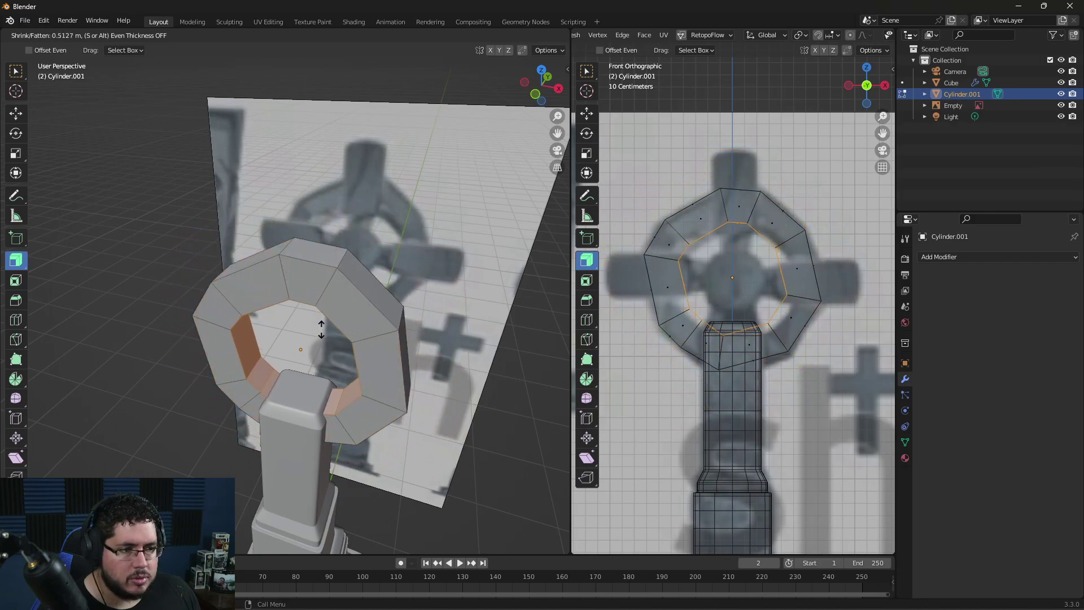
Step: Extrude the outer band's faces inward along their normals to give the ring a solid thickness
click(350, 334)
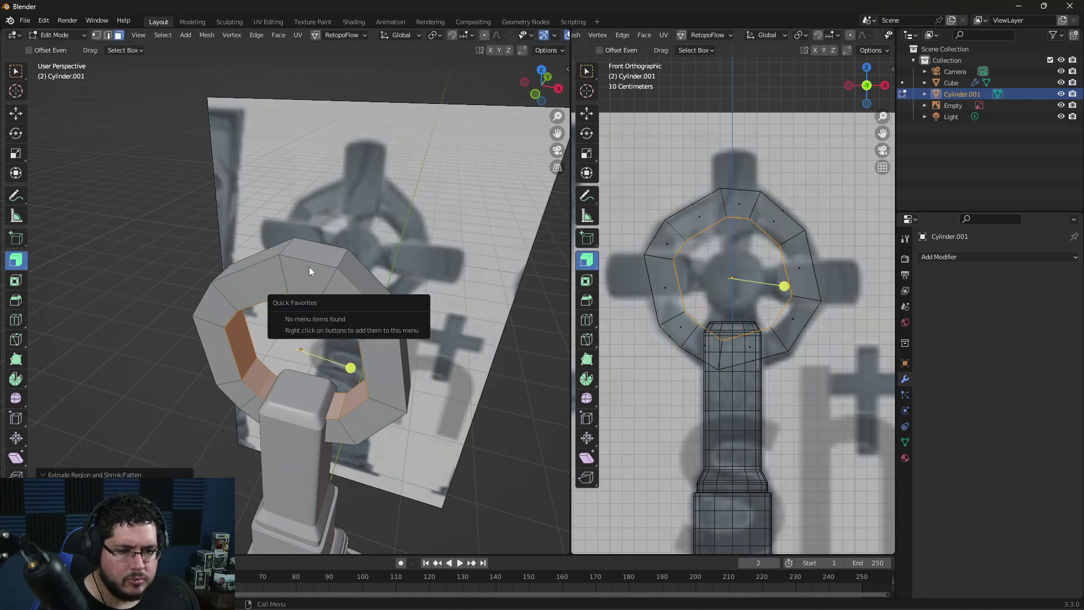
key(Tab)
key(Tab)
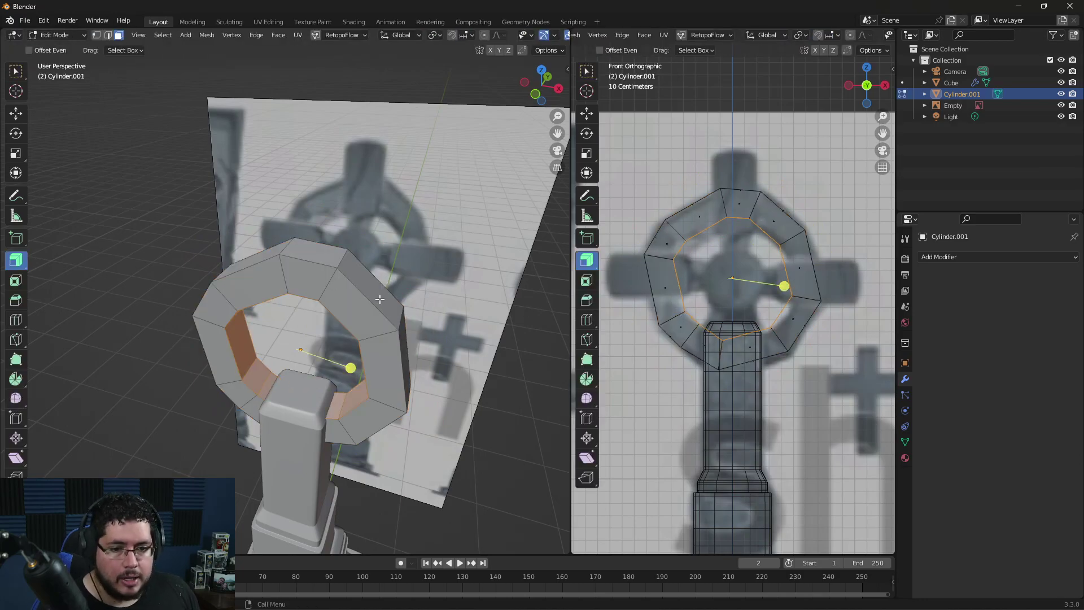
Step: Bevel all edges of the ring with a width of about 0.018 m and 2 segments
key(2)
key(a)
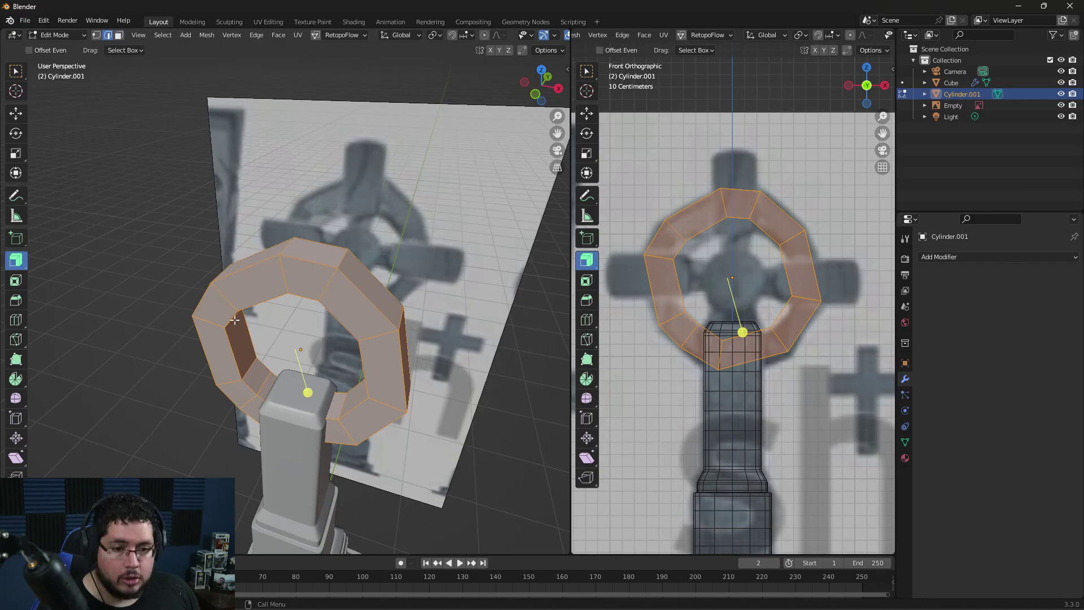
click(18, 297)
drag(308, 394, 312, 400)
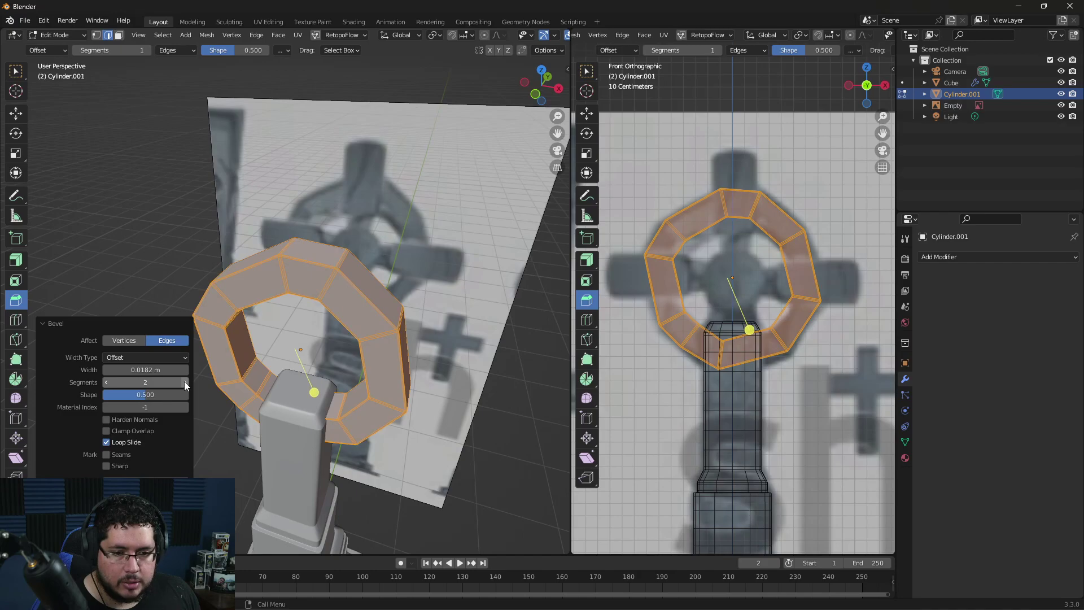
Step: Return to Object Mode, add a Subdivision Surface modifier to the ring and check the shape from several angles
key(Tab)
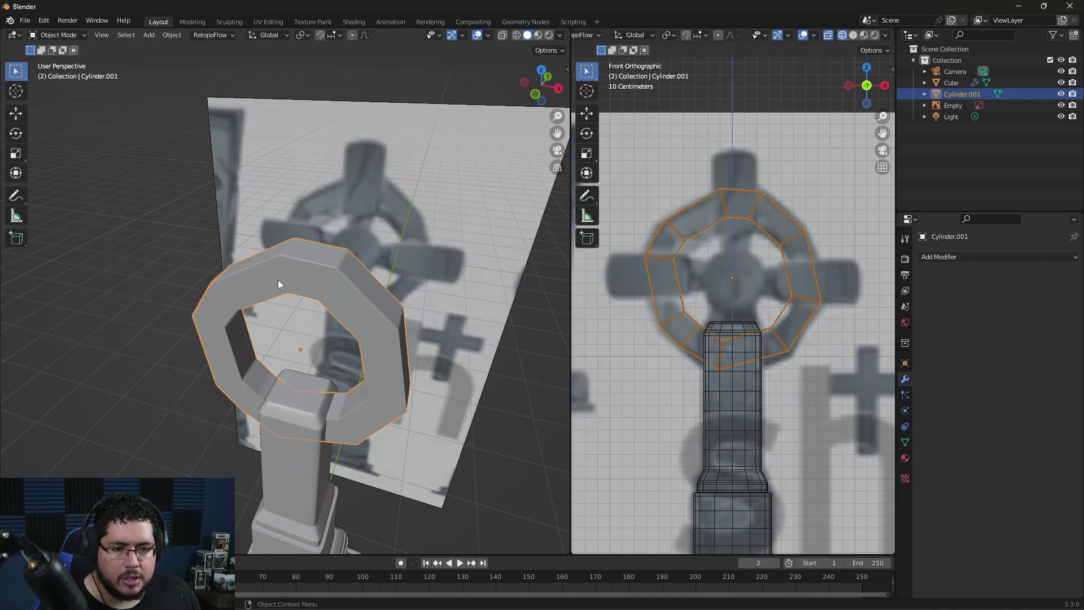
click(956, 257)
click(857, 460)
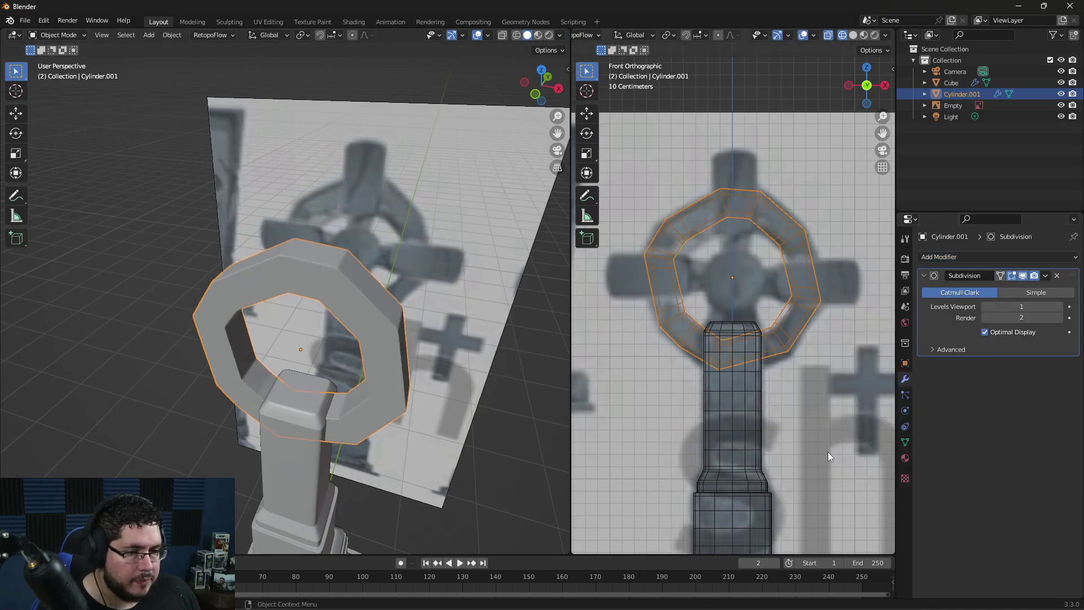
middle_drag(465, 333, 499, 331)
scroll(500, 331, up, 3)
scroll(453, 329, down, 3)
click(505, 393)
middle_drag(504, 392, 480, 370)
scroll(480, 370, up, 3)
click(490, 207)
middle_drag(491, 212, 457, 246)
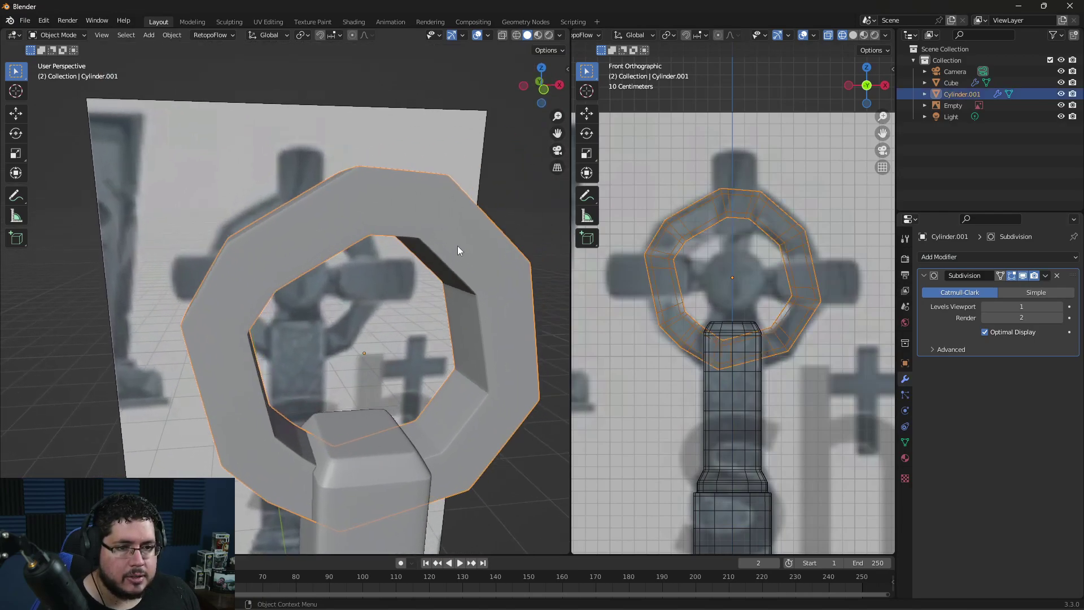
Step: In Edit Mode, add 3 loop cuts across the ring's long upper-left segment and further cuts across the adjacent segment below it
key(Tab)
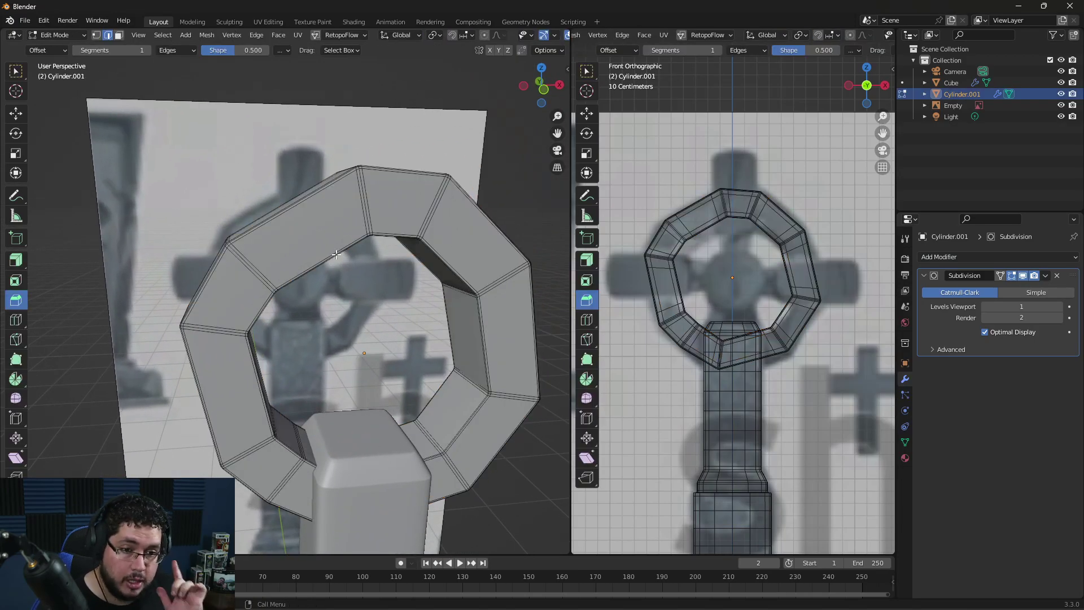
click(16, 322)
click(291, 229)
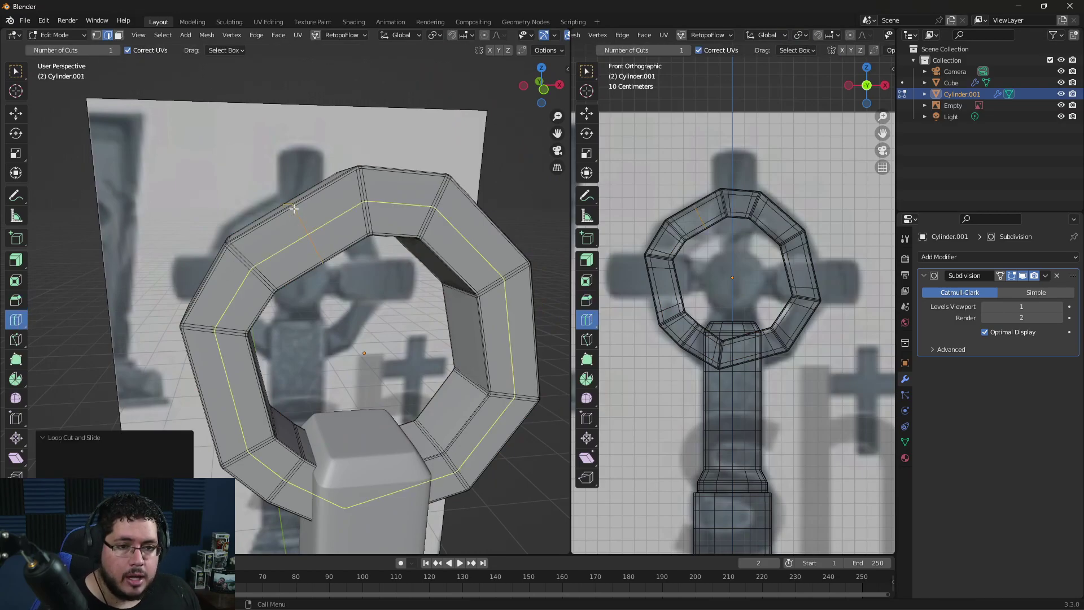
scroll(197, 445, up, 2)
click(185, 454)
click(184, 454)
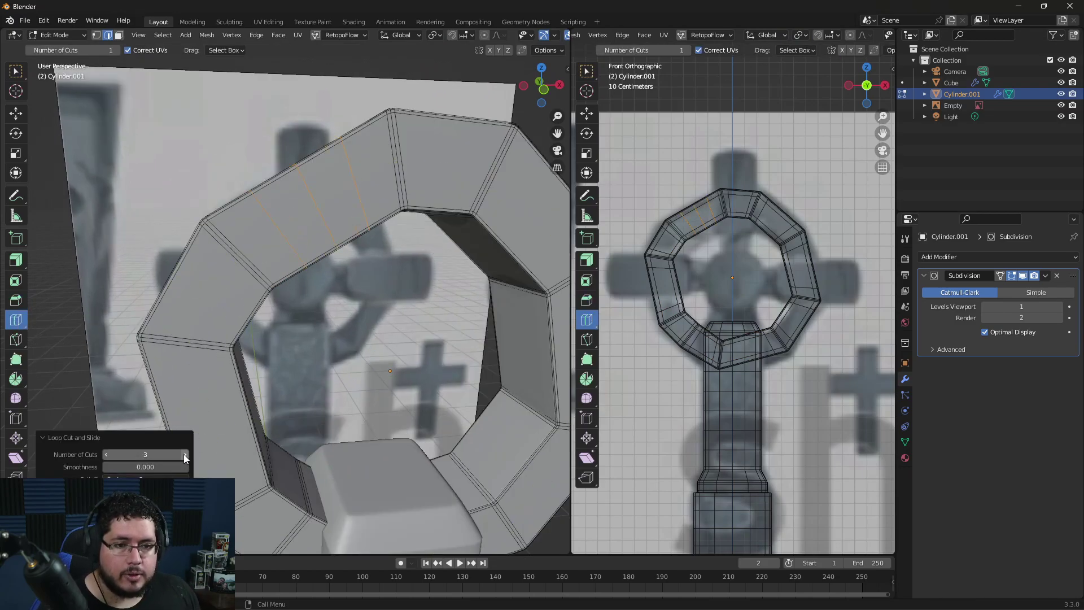
click(185, 277)
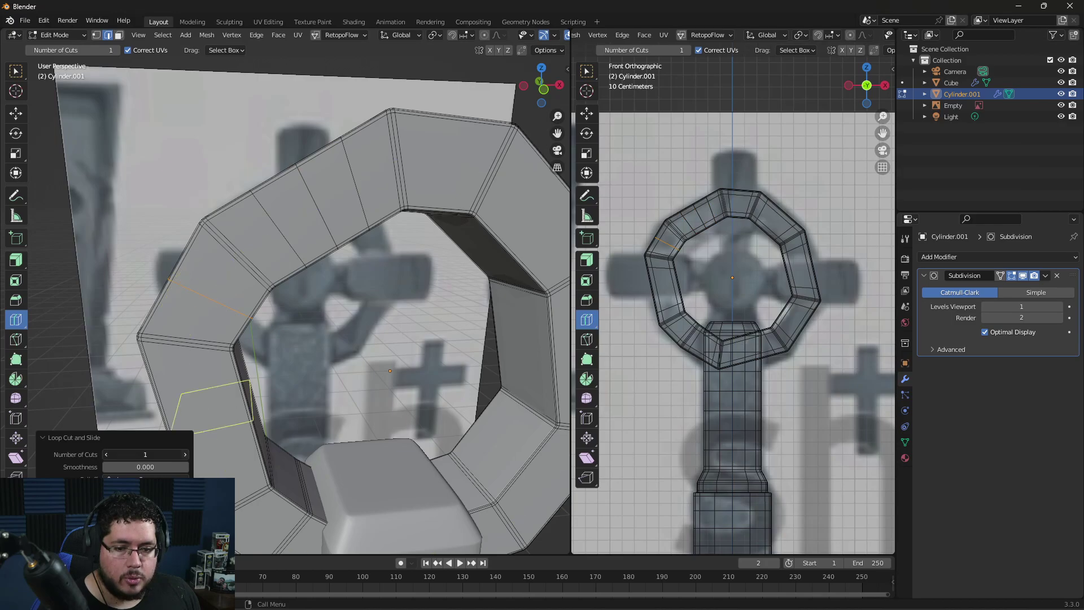
click(185, 454)
Step: Add loop cuts across the ring's left, lower-left and bottom segments, using 5 cuts on the bottom one behind the shaft
shift+middle_drag(244, 422, 290, 346)
click(290, 348)
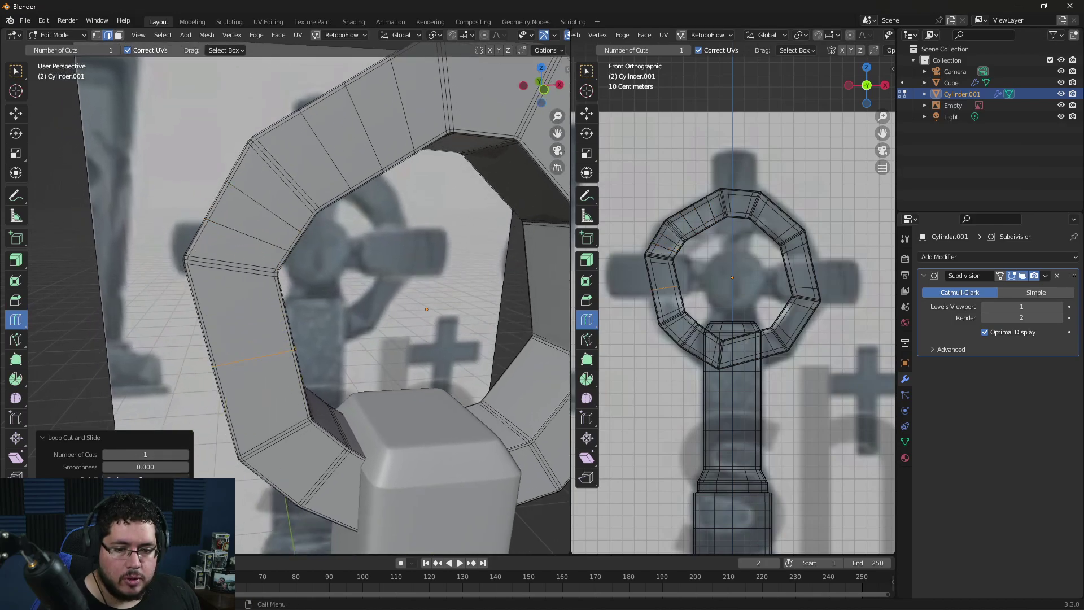
click(331, 438)
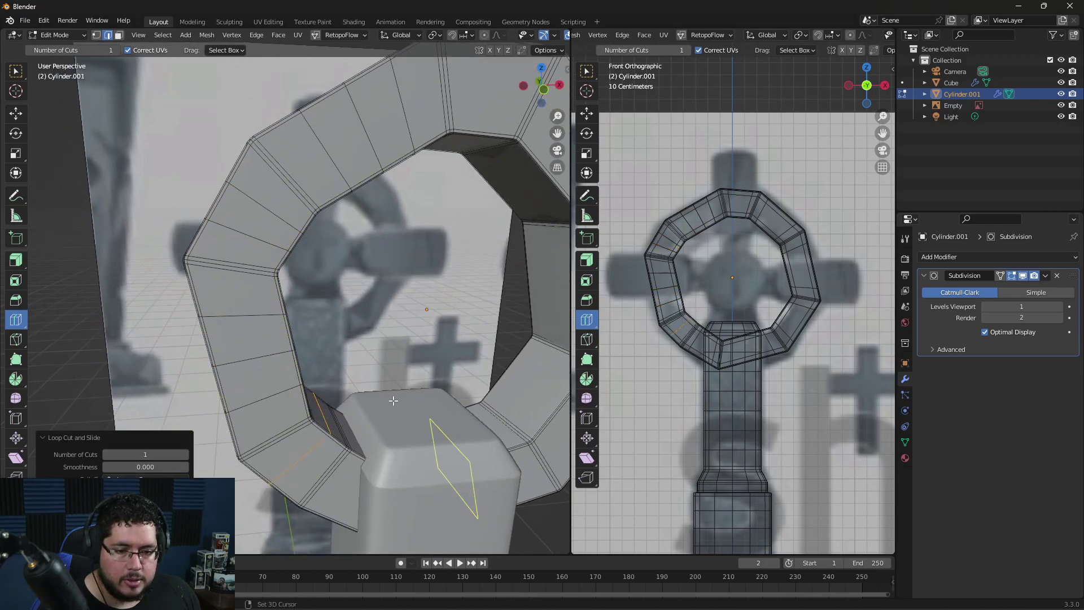
shift+middle_drag(394, 401, 278, 347)
click(361, 396)
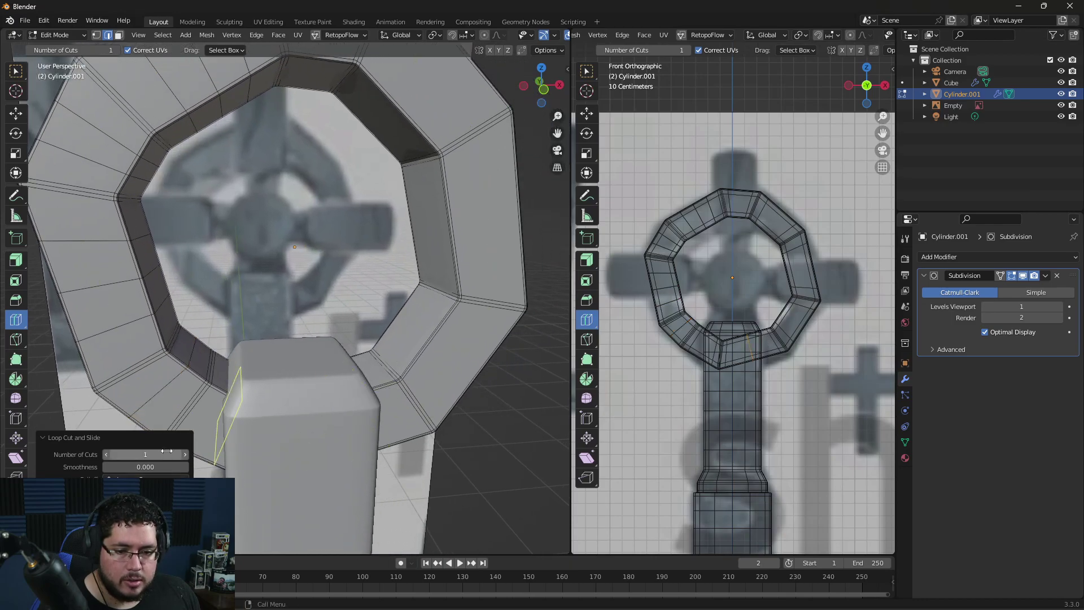
drag(166, 450, 189, 451)
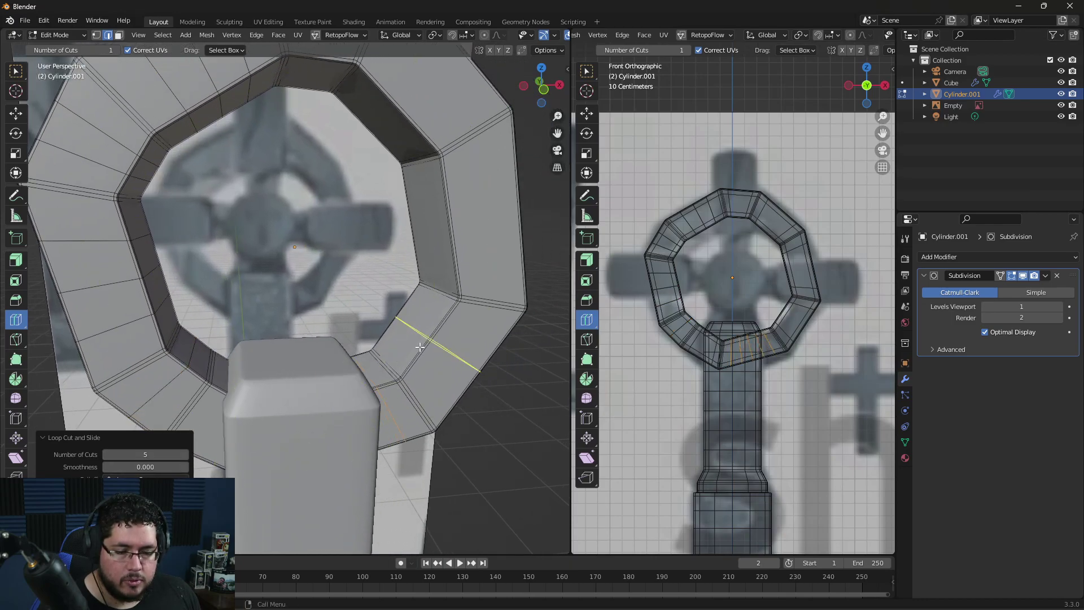
Step: Add 2 loop cuts across the ring's lower-right segment and 4 across its right segment
click(421, 347)
click(184, 455)
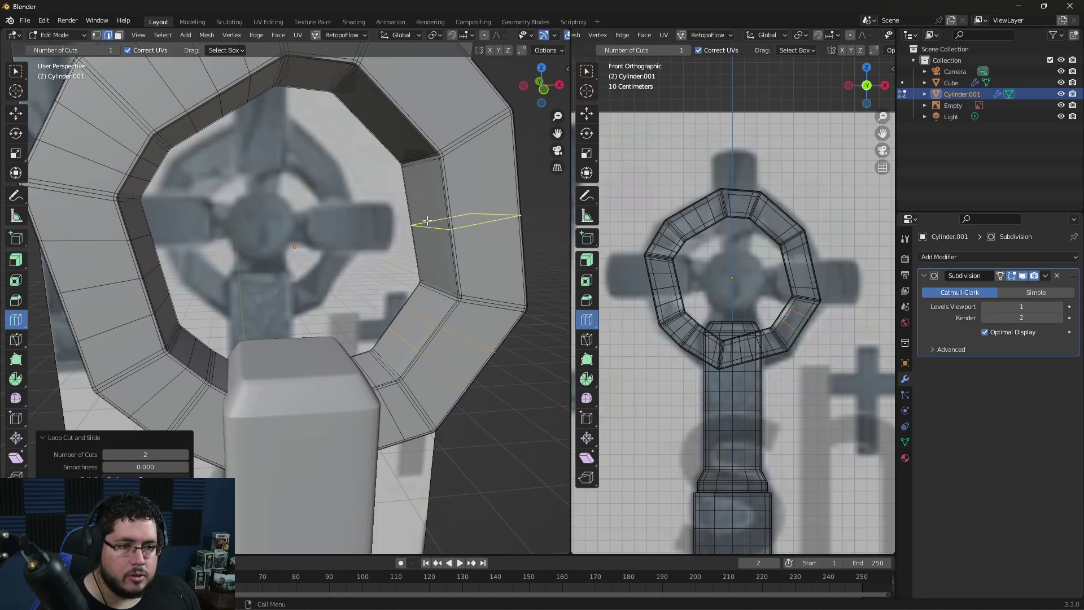
click(428, 221)
click(185, 454)
click(185, 454)
click(185, 454)
shift+middle_drag(376, 222, 366, 346)
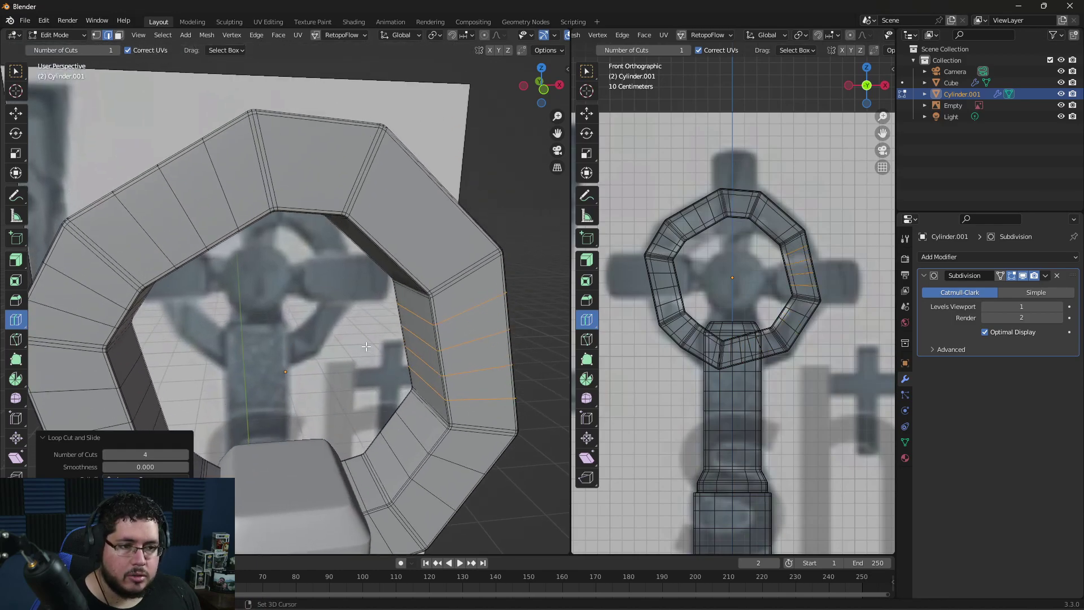
Step: Subdivide the ring's upper-right and top segments with crosswise loop cuts
click(374, 247)
click(185, 454)
click(186, 455)
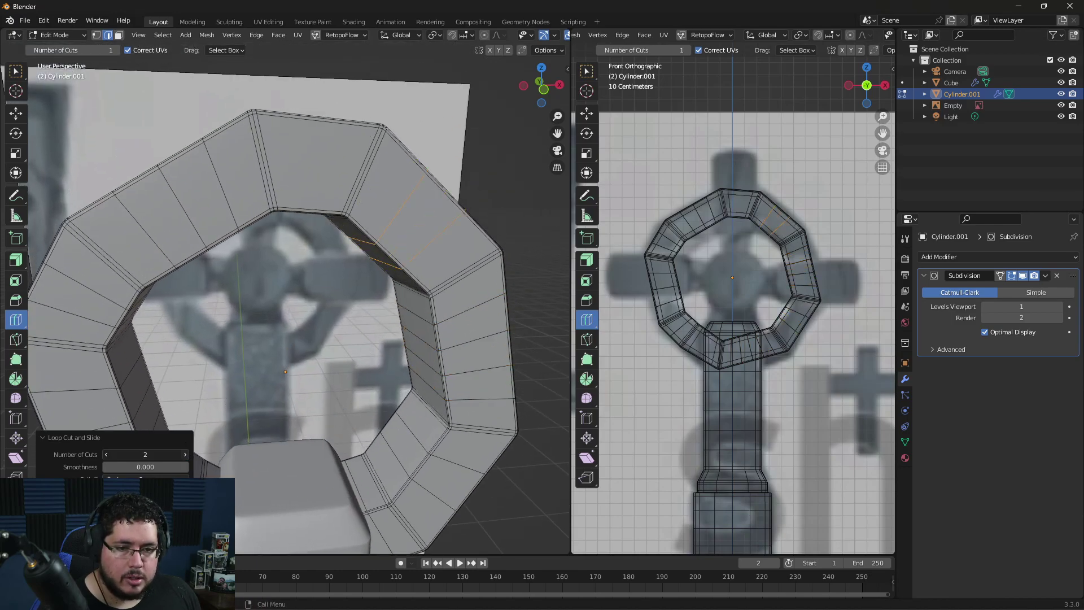
click(308, 170)
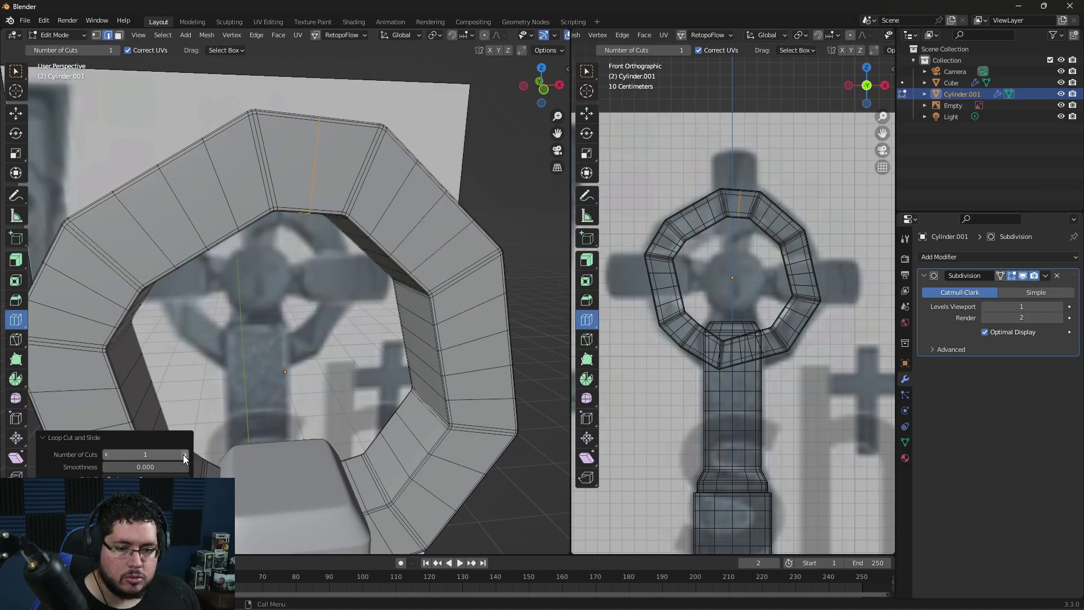
Step: Add loop cuts running all the way around the ring's front face, outer rim and back face
scroll(316, 299, down, 3)
middle_drag(317, 299, 368, 305)
click(353, 287)
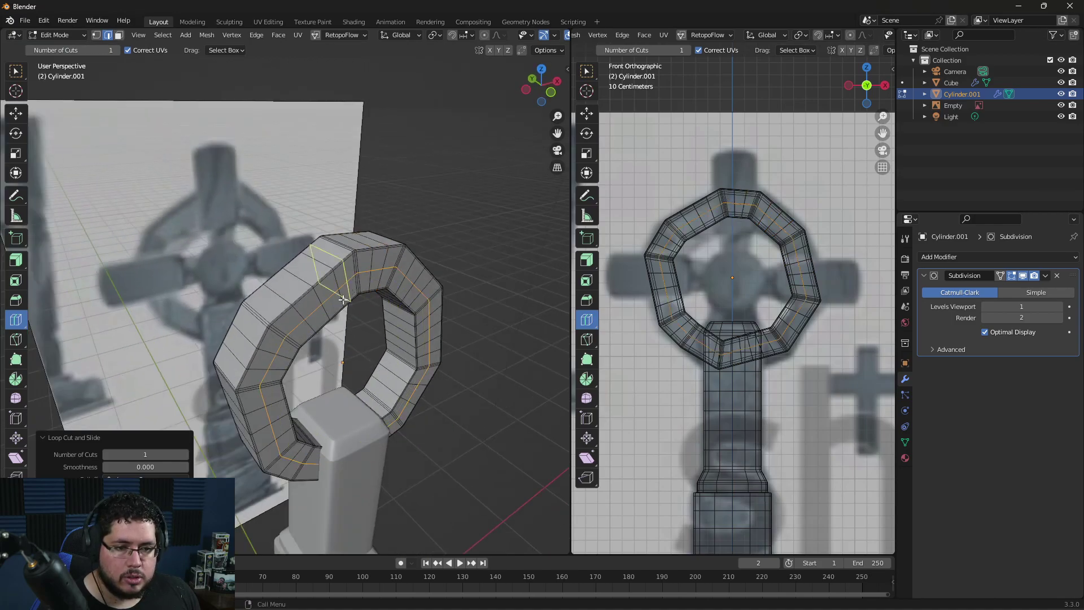
click(183, 455)
click(229, 377)
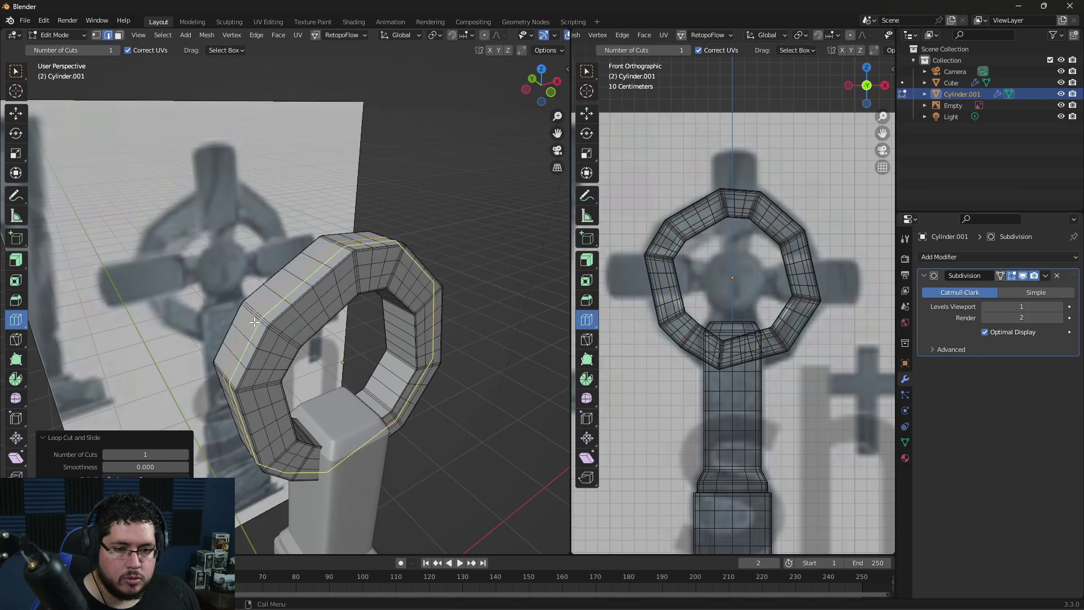
click(181, 458)
middle_drag(232, 398, 412, 361)
click(414, 286)
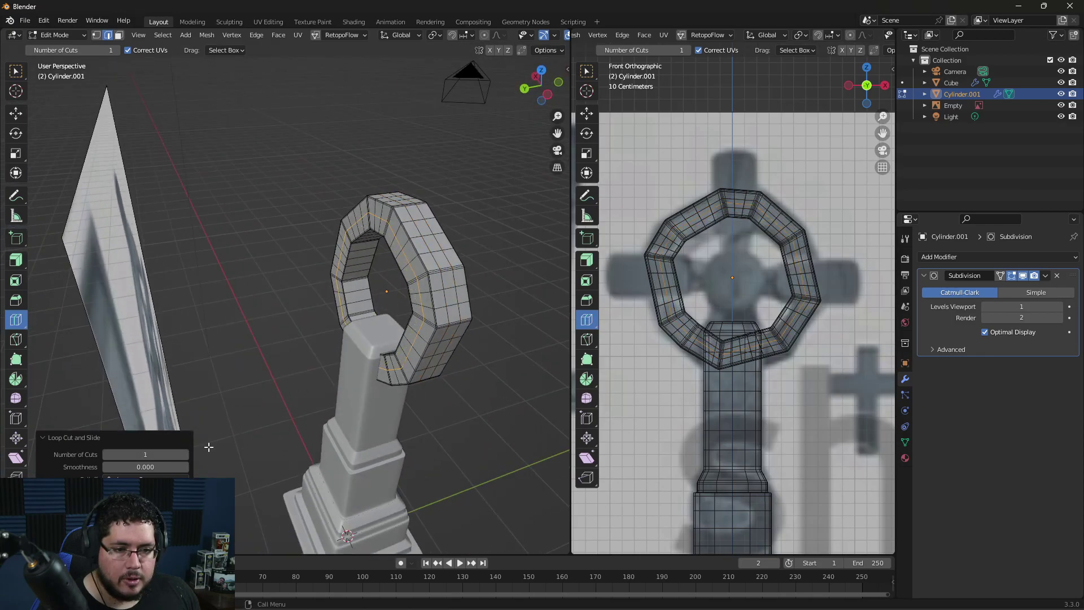
click(186, 454)
Step: Return to Object Mode, deselect the ring and examine its smoothed shape against the reference cross
middle_drag(528, 325, 340, 335)
key(Tab)
click(439, 307)
scroll(354, 326, down, 3)
scroll(354, 325, up, 1)
scroll(269, 285, up, 5)
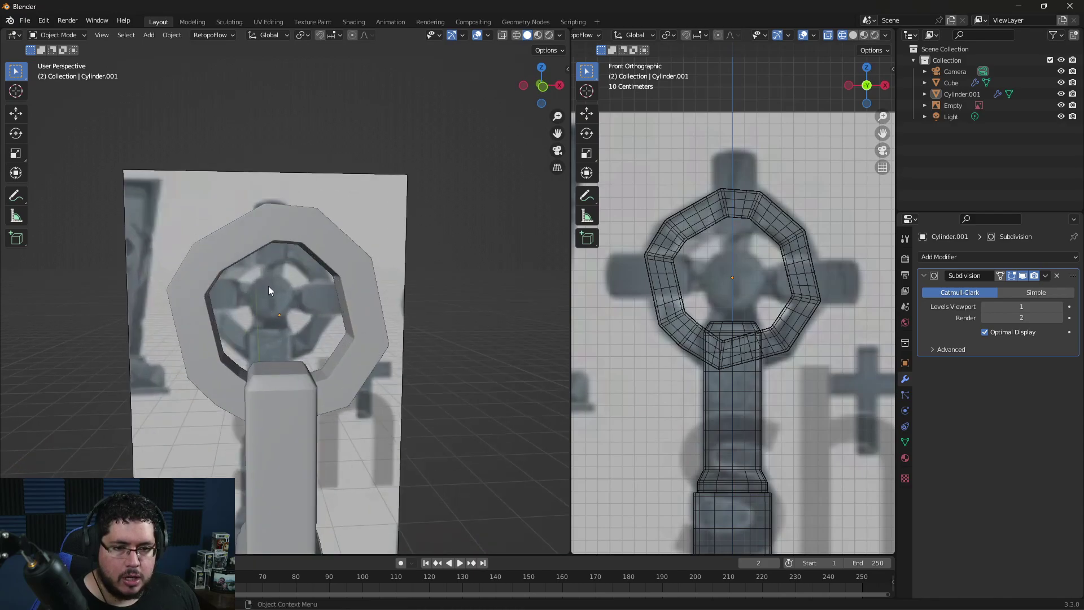
scroll(222, 252, down, 4)
scroll(265, 291, up, 3)
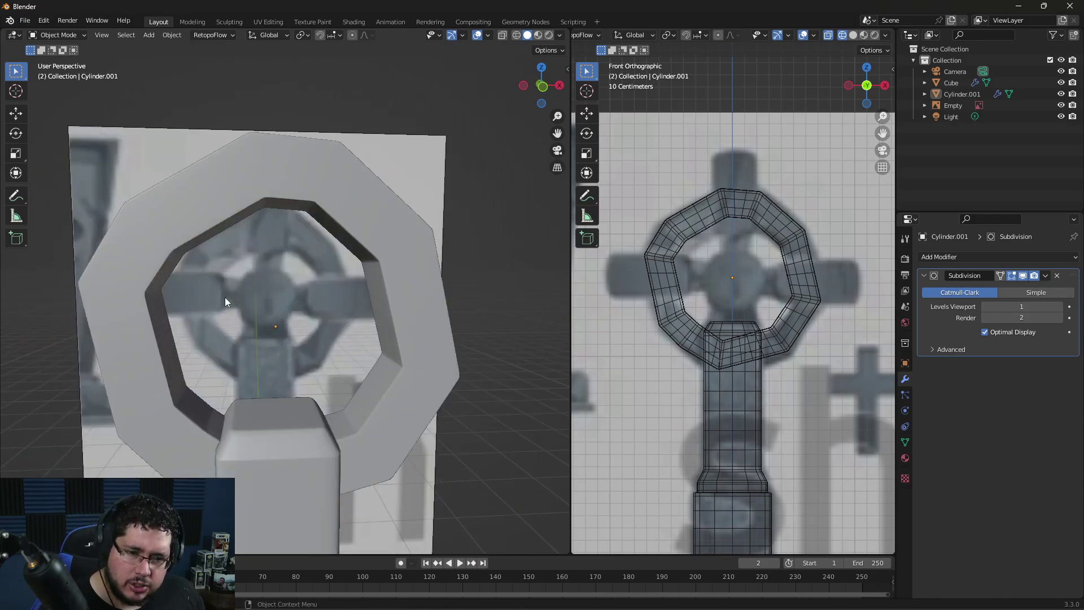
scroll(270, 290, down, 4)
scroll(284, 307, up, 6)
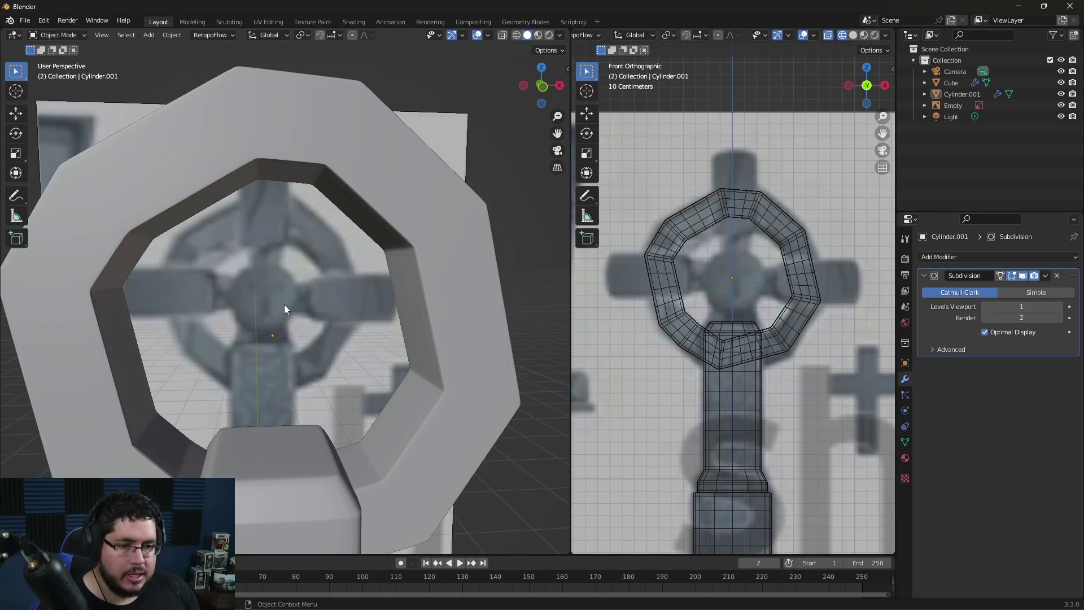
Step: Add a cylinder mesh and move it up 3.5943 m along Z to the center of the reference cross
click(756, 310)
scroll(757, 310, up, 1)
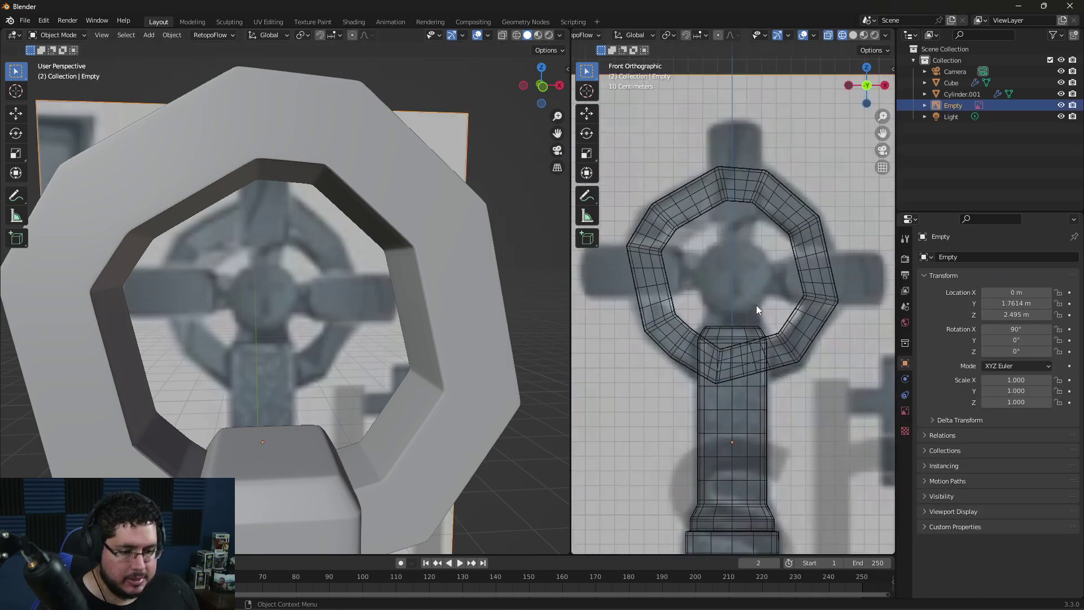
key(shift+a)
mouse_move(772, 306)
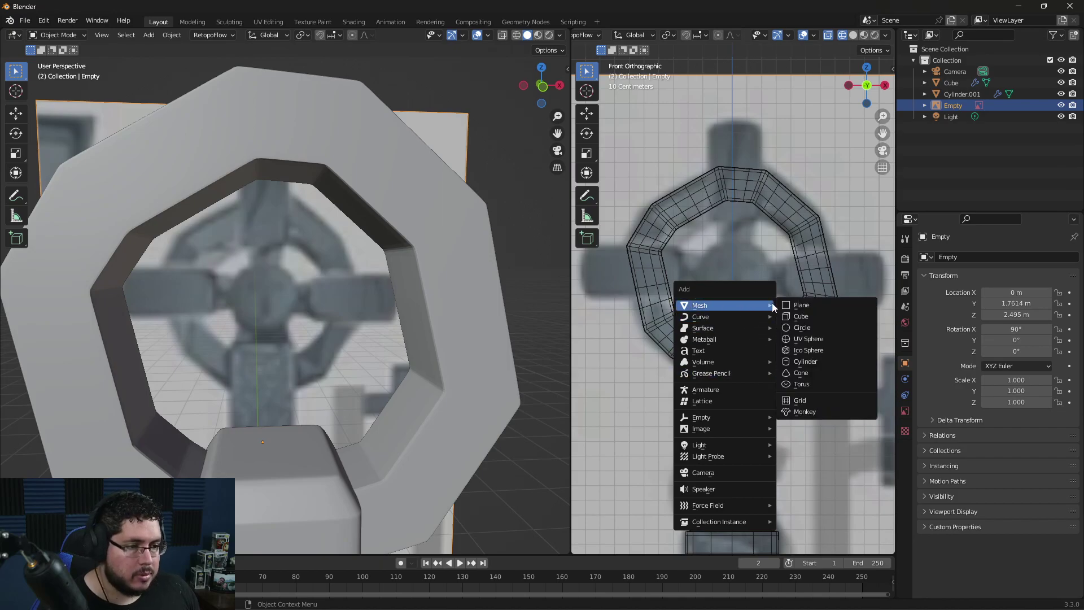
click(806, 361)
scroll(760, 336, down, 4)
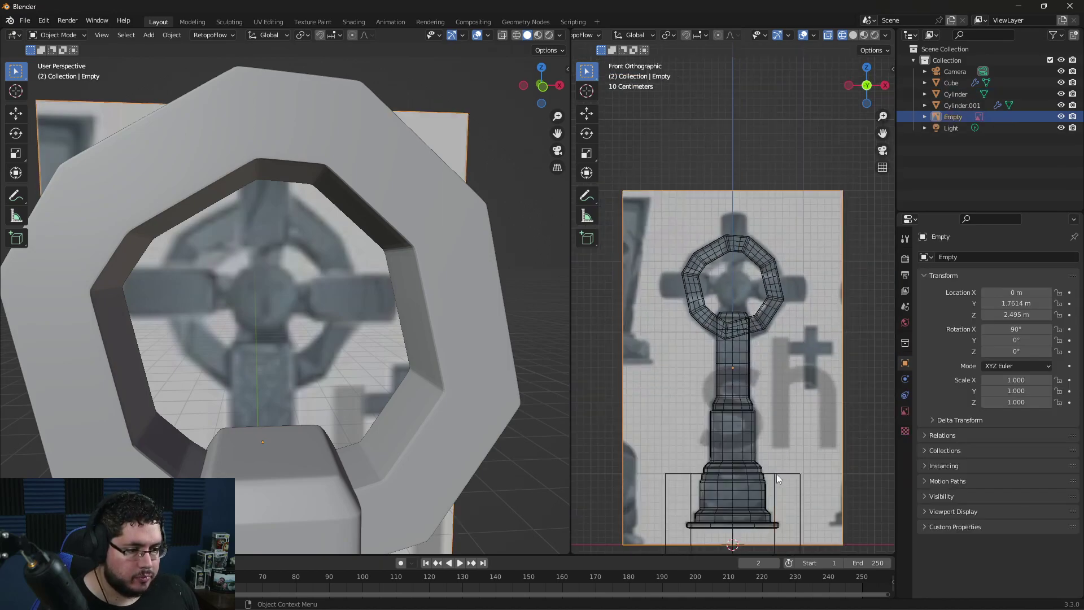
key(g)
key(z)
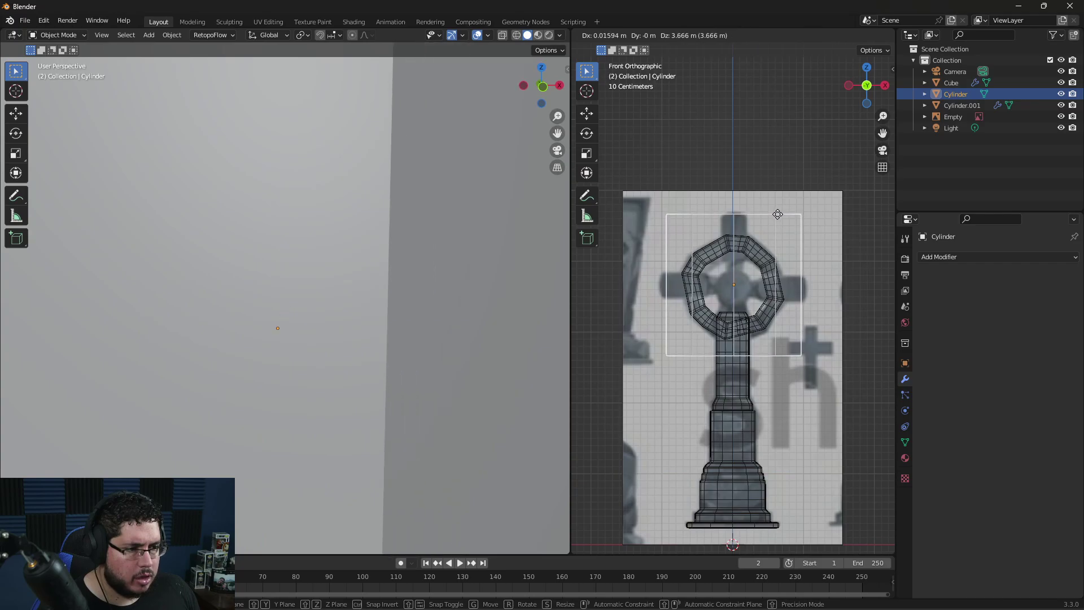
click(777, 220)
Step: Rotate the new cylinder 90° about X and scale it to 0.247 to match the cross's central boss
text(r)
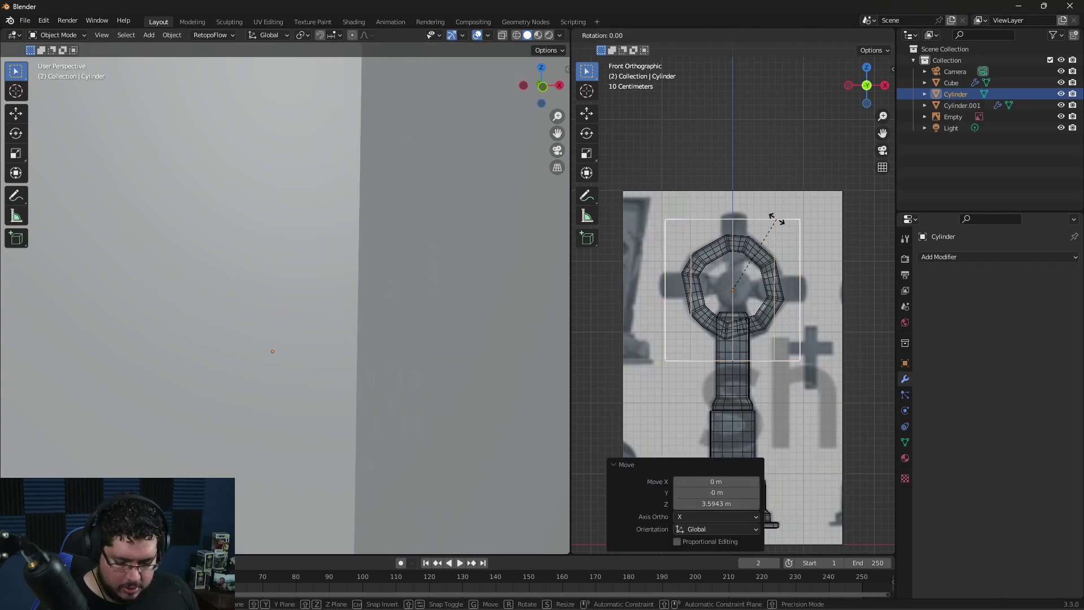
text(x90)
key(Return)
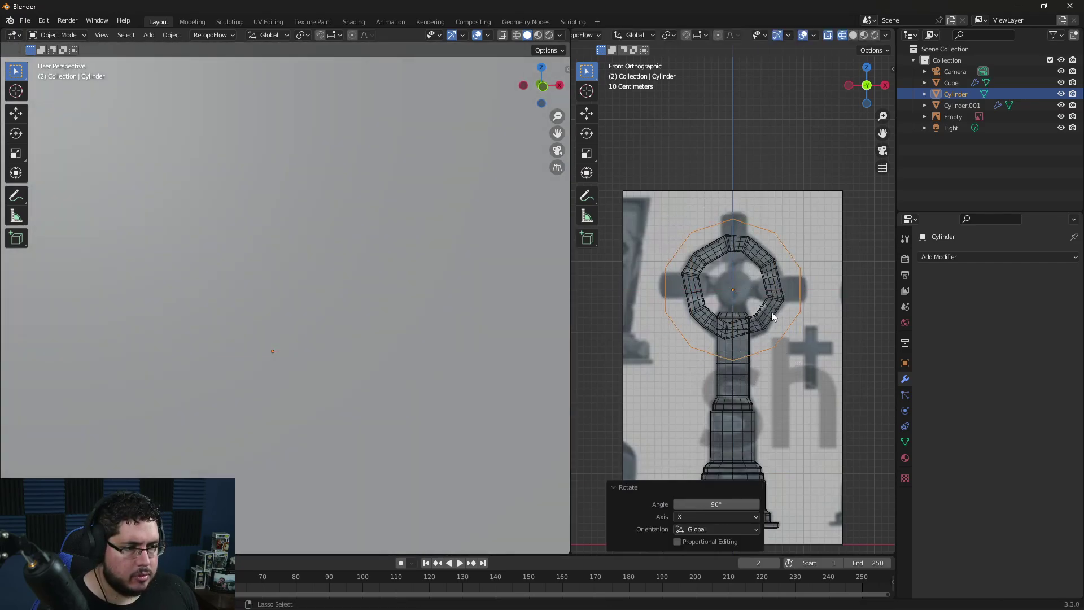
key(s)
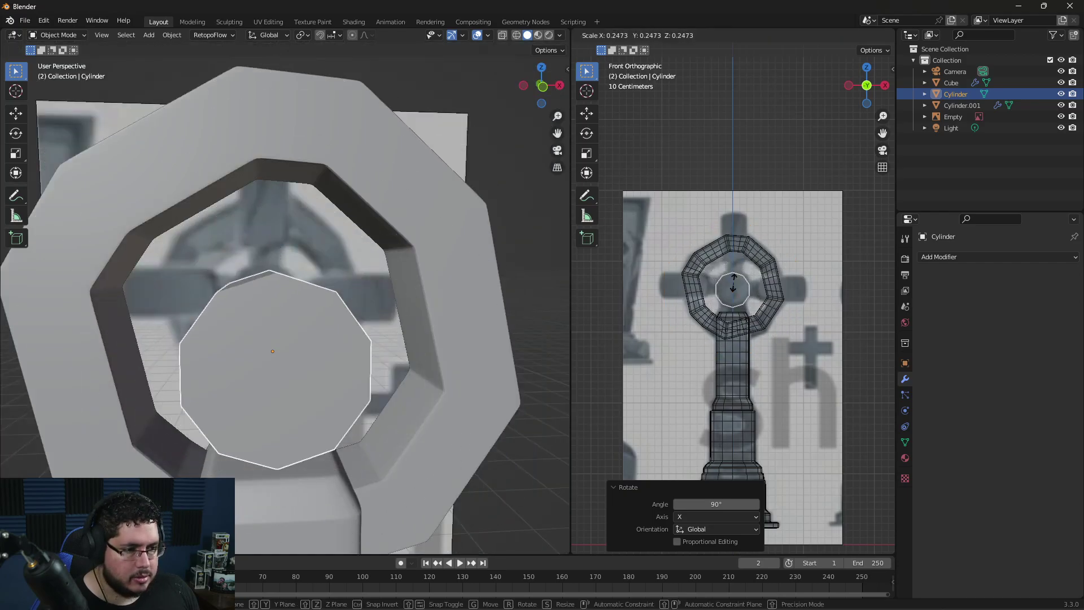
click(737, 288)
Step: Check the central cylinder's depth against the ring and enter Edit Mode on it
middle_drag(559, 311, 581, 373)
middle_drag(497, 327, 461, 312)
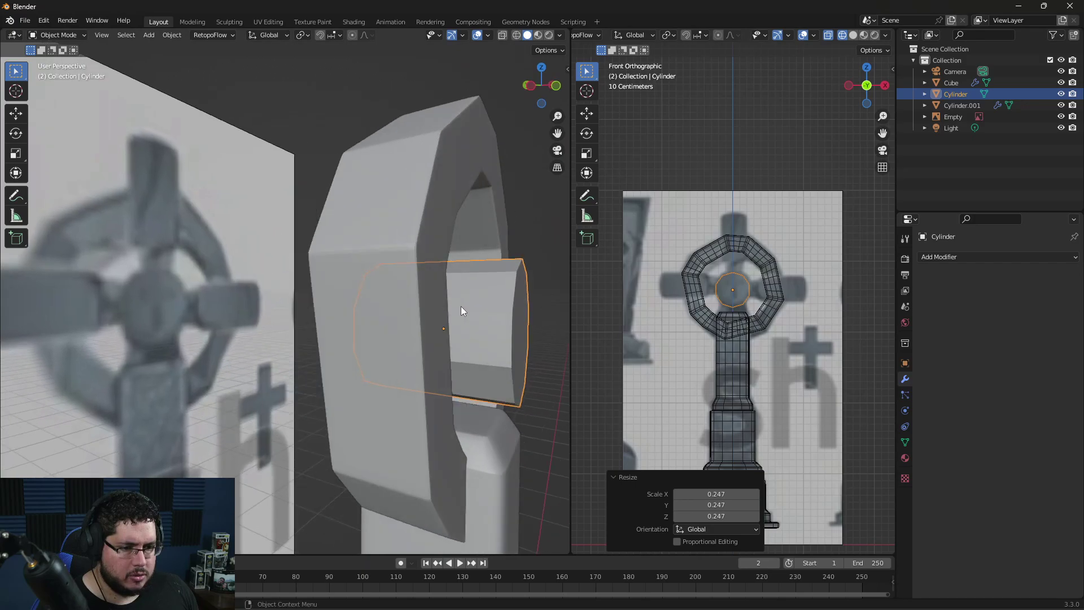
middle_drag(714, 290, 792, 318)
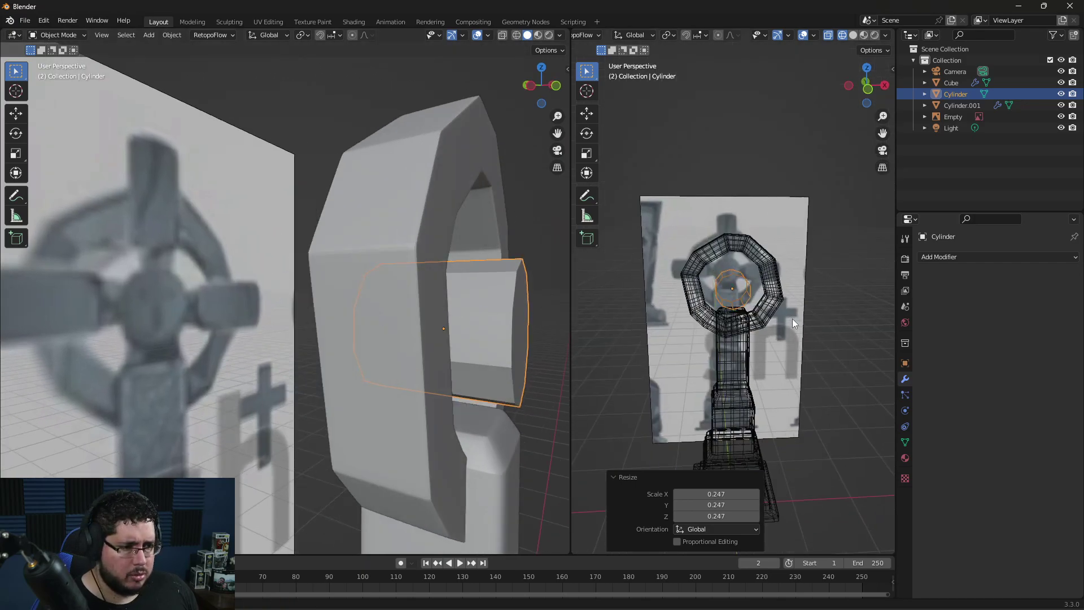
scroll(793, 319, up, 8)
middle_drag(464, 328, 383, 330)
key(Tab)
scroll(338, 329, up, 3)
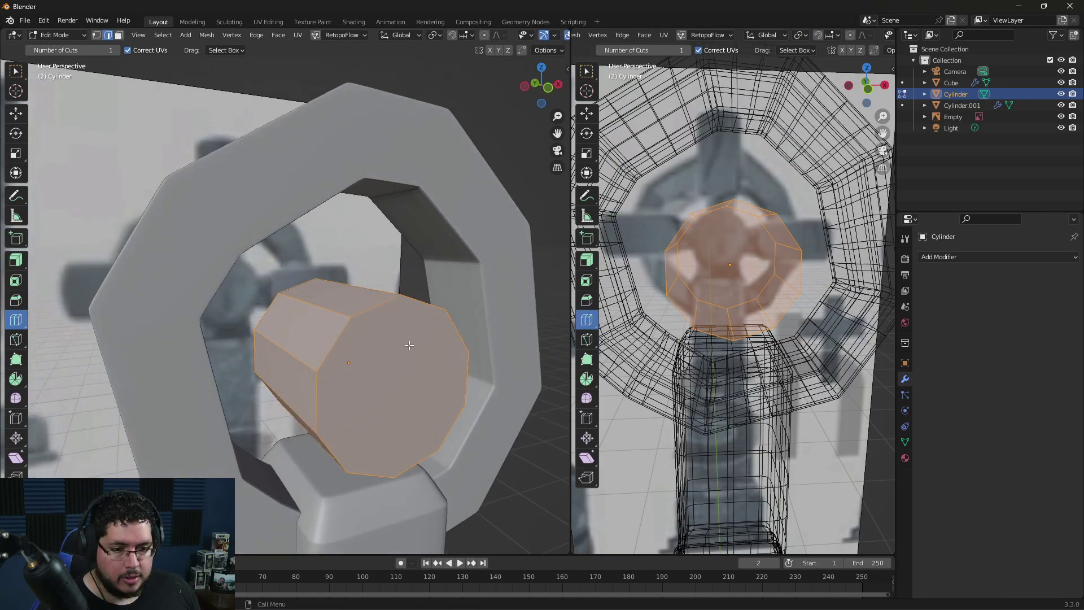
key(3)
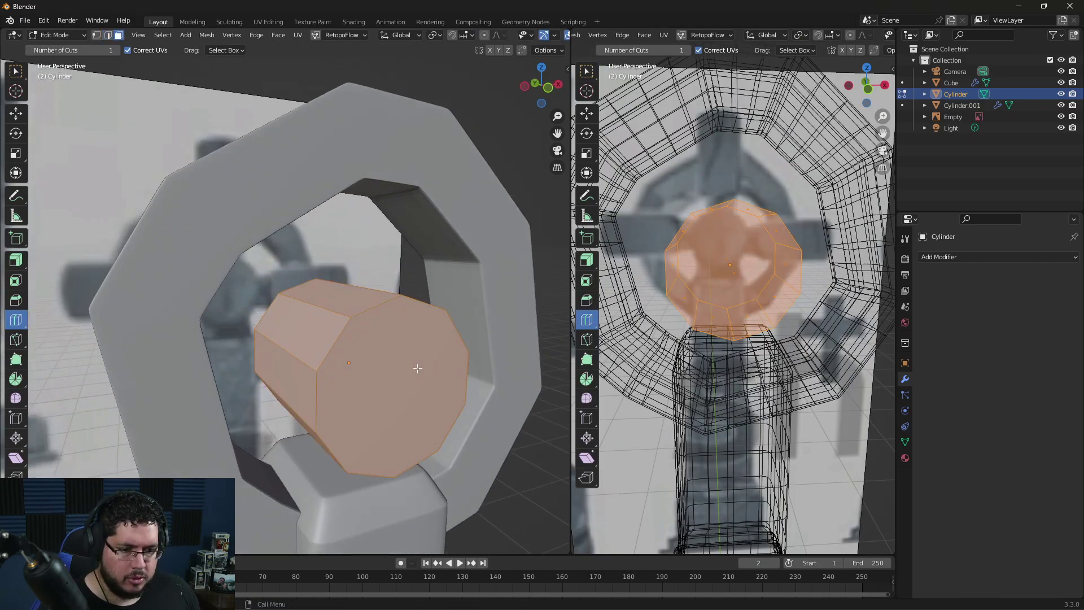
key(e)
right_click(378, 338)
key(ctrl+z)
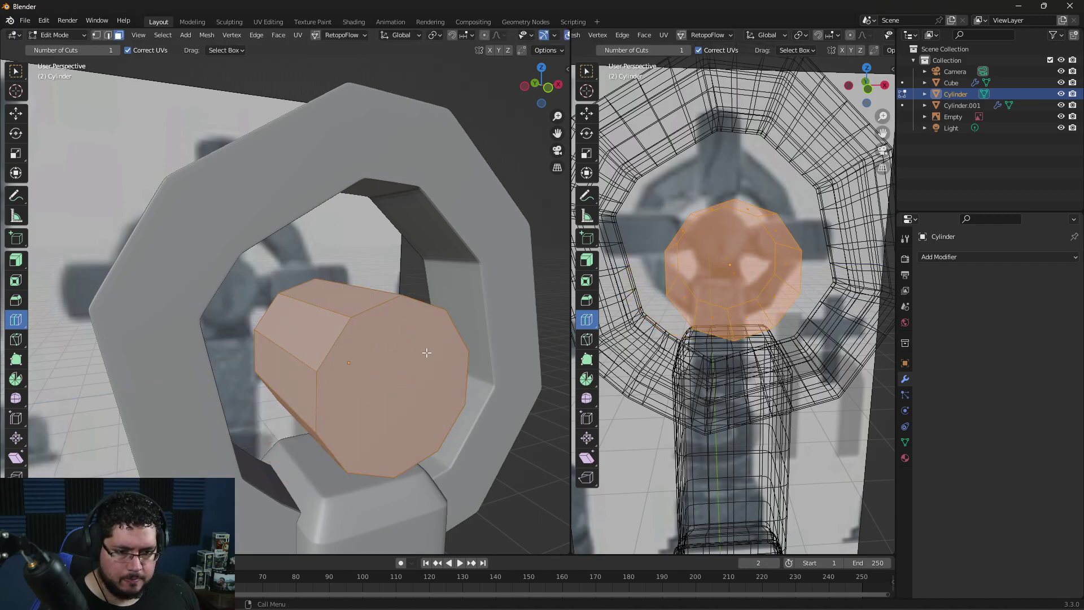
scroll(444, 373, down, 3)
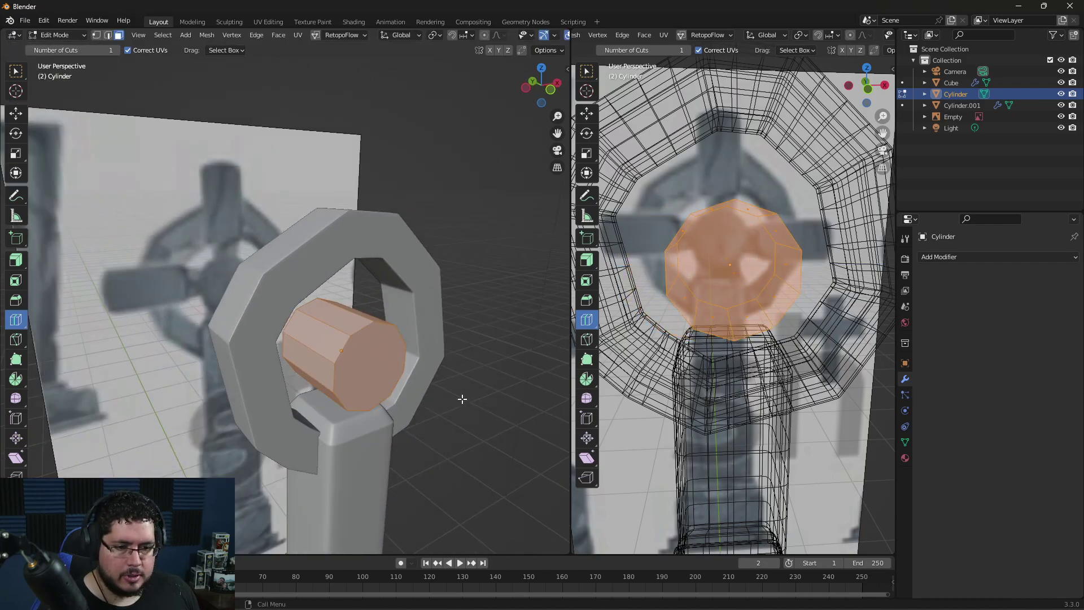
key(Escape)
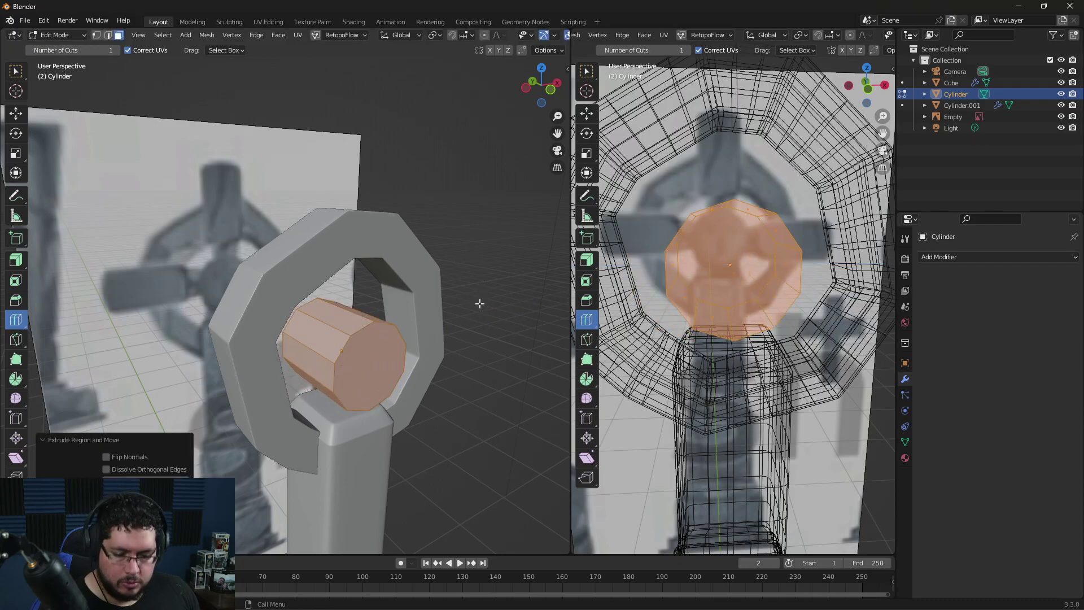
Step: Try to inset the cylinder's end cap faces and undo back to before the cylinder was scaled
key(w)
click(382, 356)
middle_drag(455, 387, 548, 402)
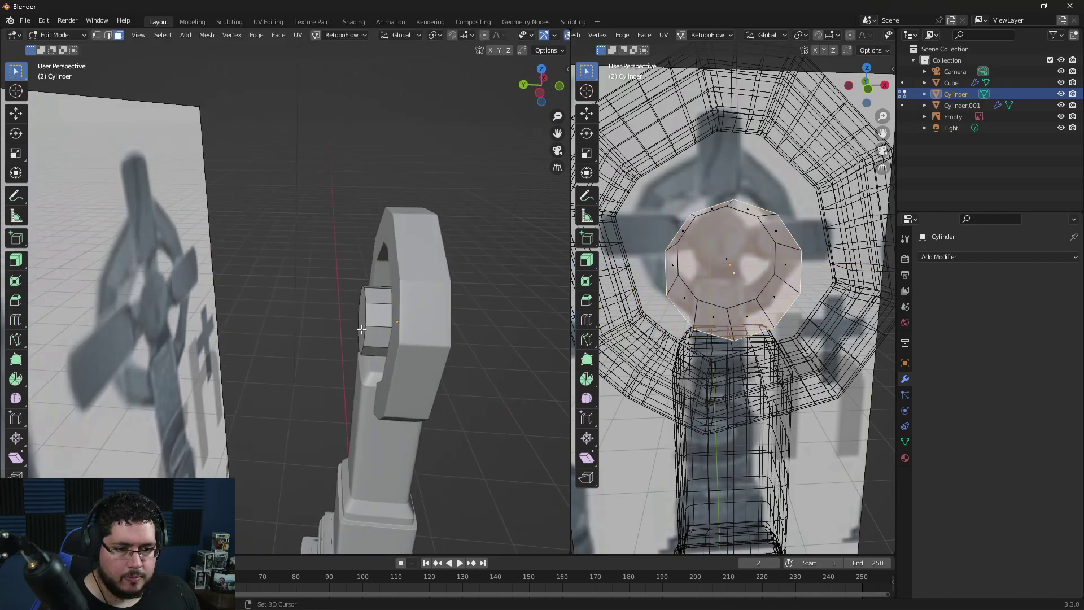
shift+click(362, 318)
middle_drag(363, 318, 435, 339)
key(i)
click(456, 349)
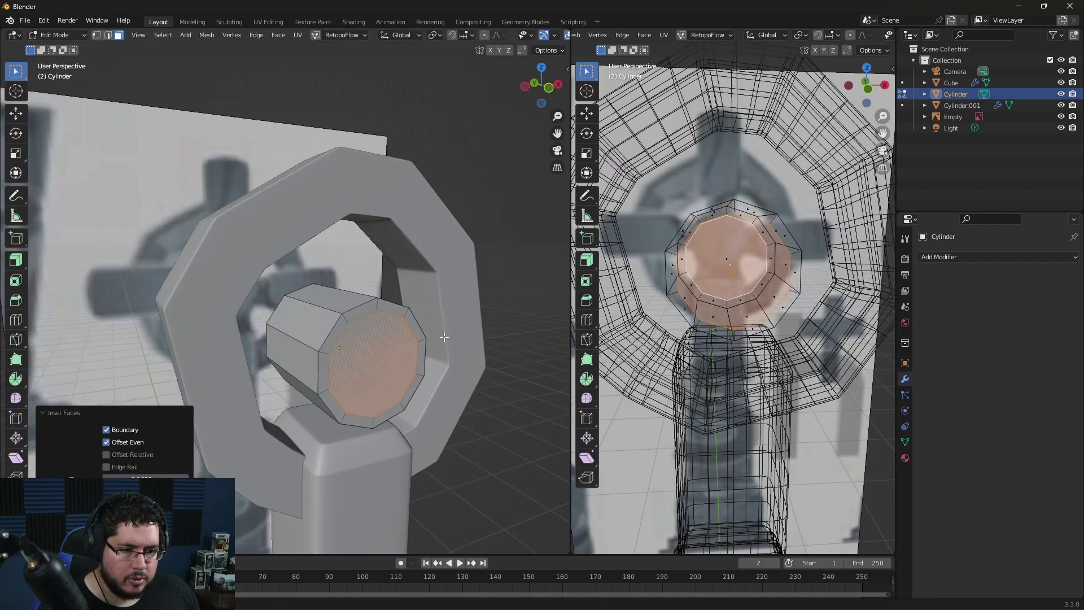
key(ctrl+z)
key(ctrl+z)
key(ctrl+z)
key(ctrl+z)
scroll(452, 340, down, 3)
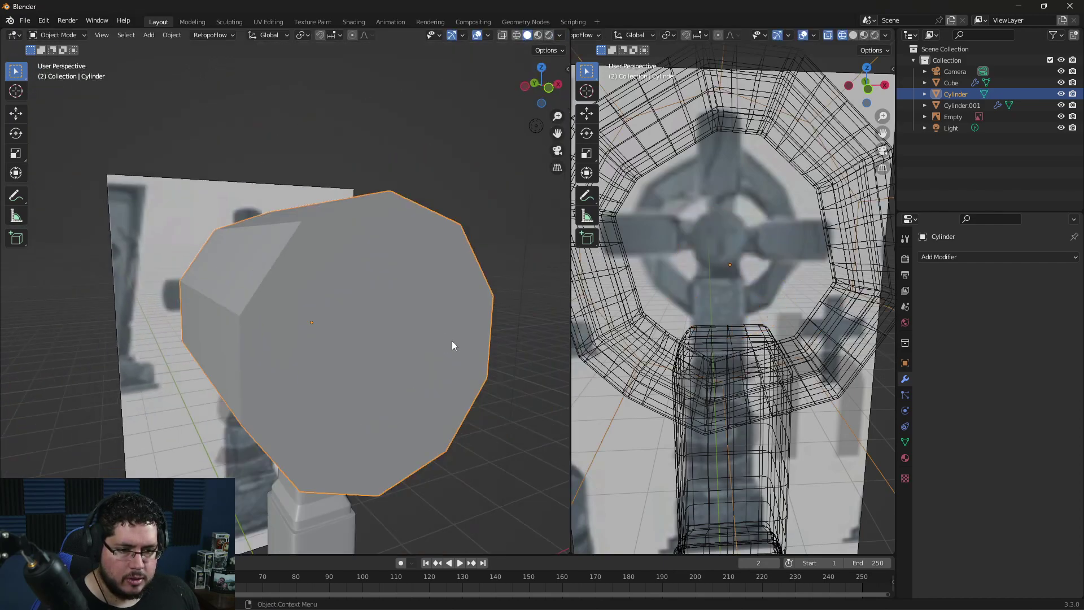
Step: Scale the cylinder uniformly to 0.244 to fit the reference cross's central boss, check it in front view, and deselect it
key(s)
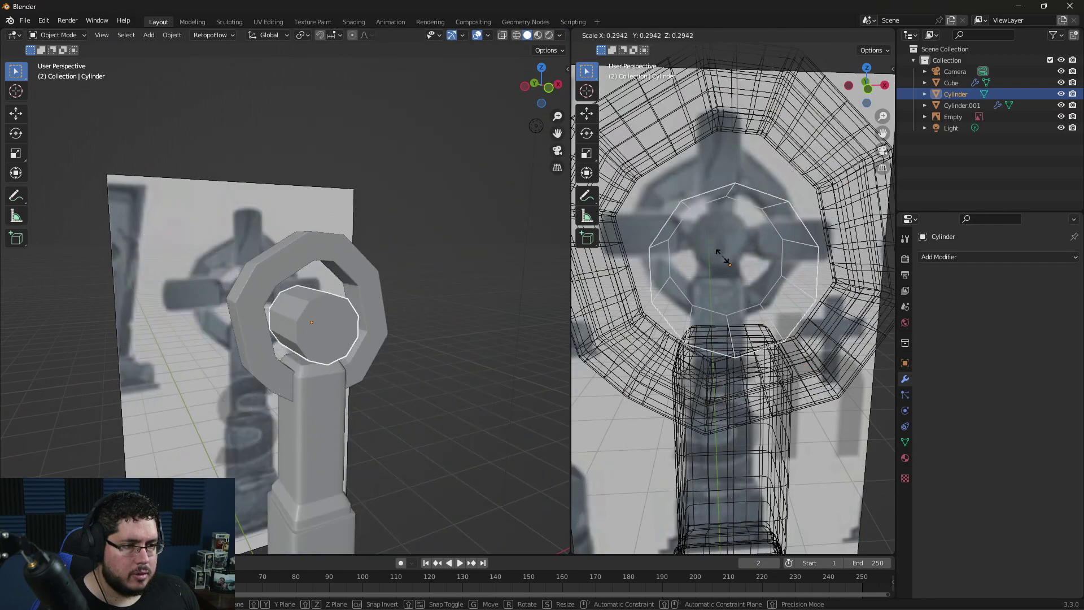
click(724, 256)
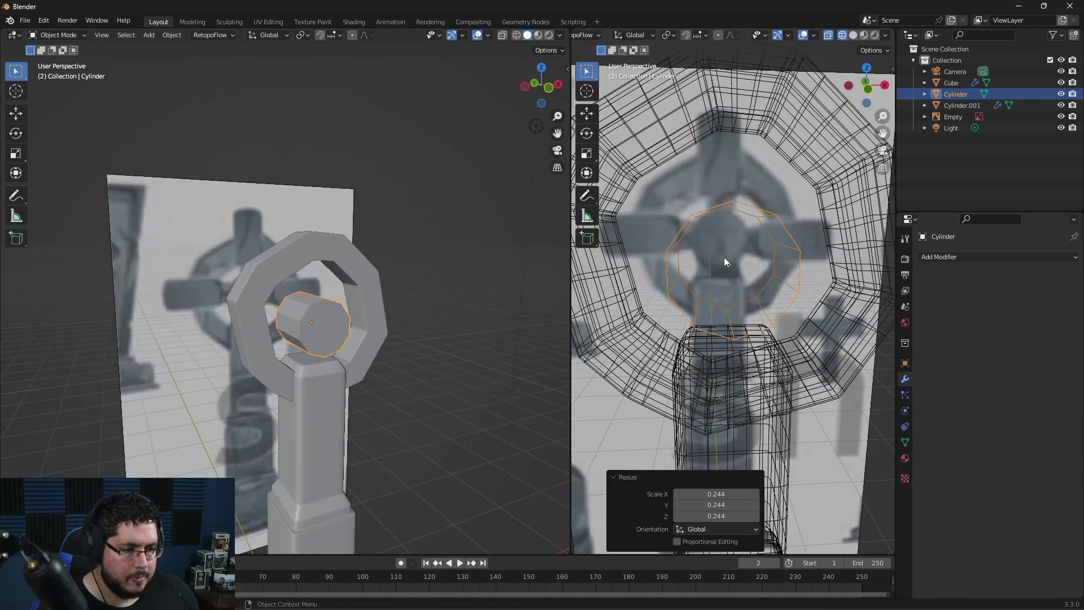
key(KP_1)
scroll(417, 357, up, 1)
click(417, 357)
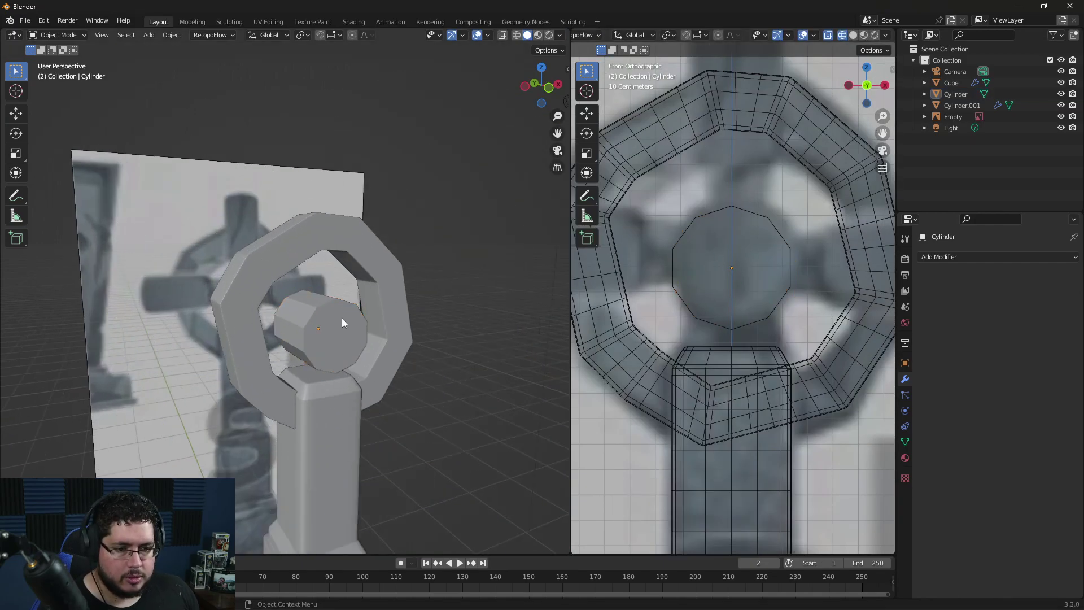
Step: Isolate the central cylinder in local view and enter Edit Mode on it
click(341, 318)
key(KP_Divide)
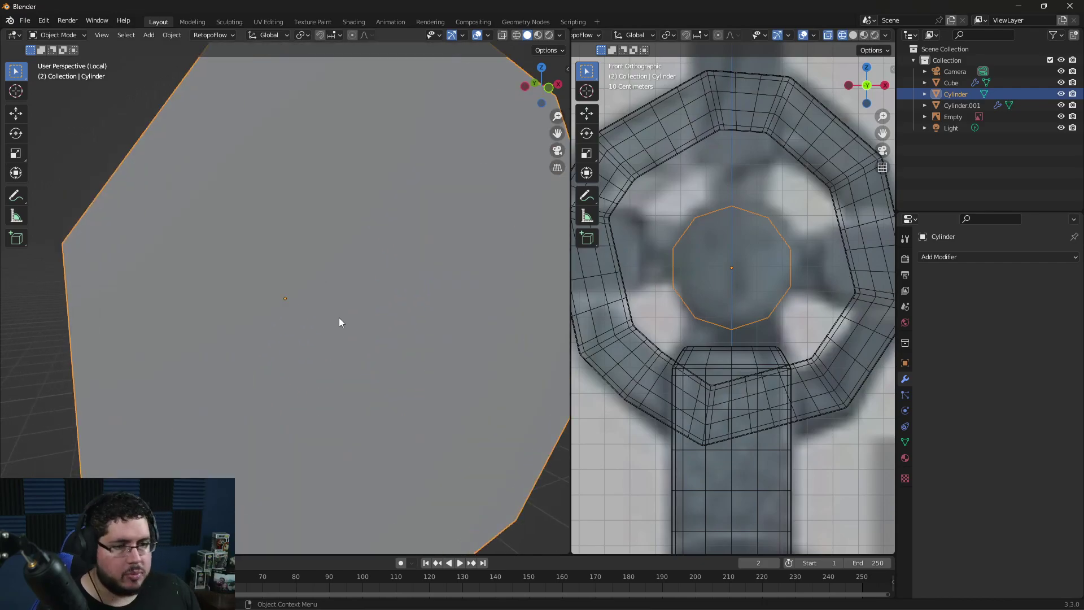
scroll(339, 322, down, 5)
middle_drag(358, 366, 388, 371)
key(Tab)
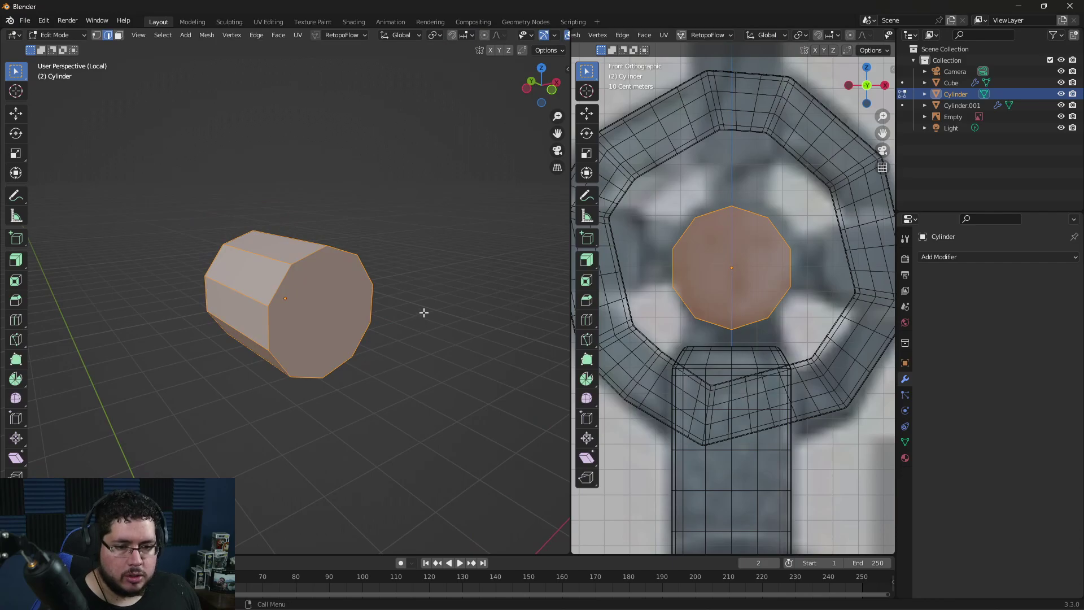
Step: Inset the cap faces at both ends of the cylinder to leave a narrow rim around each
key(alt+a)
key(c)
click(344, 303)
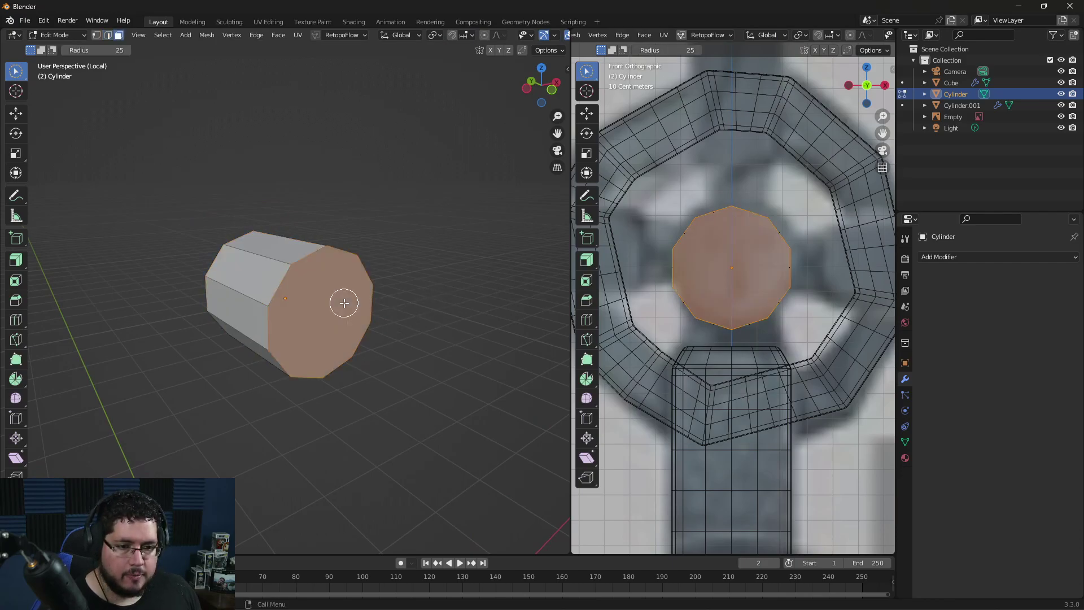
right_click(425, 328)
key(alt+a)
middle_drag(339, 307, 525, 308)
click(234, 299)
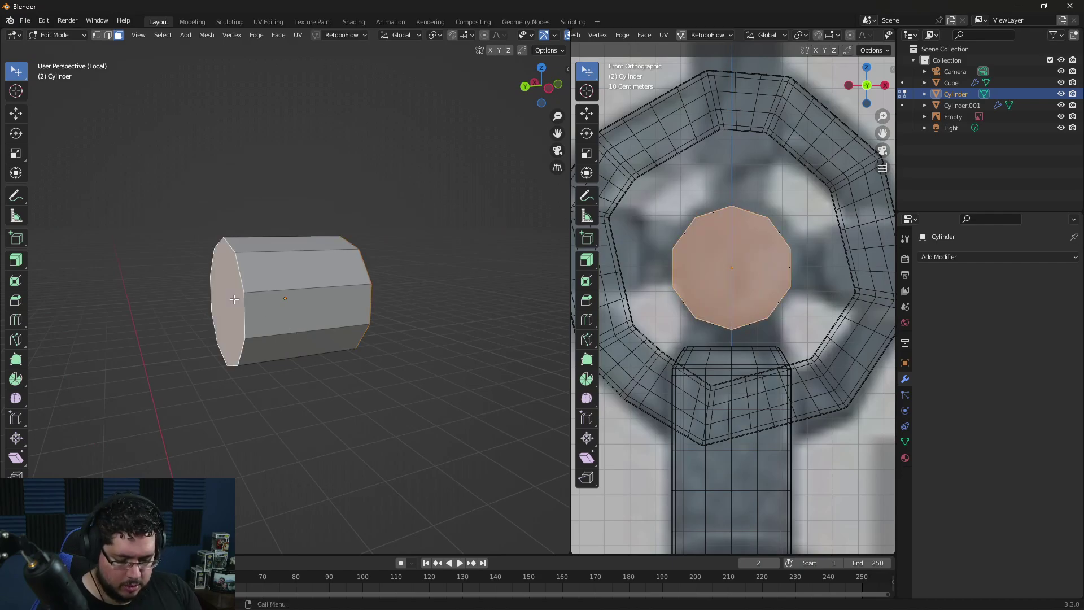
key(i)
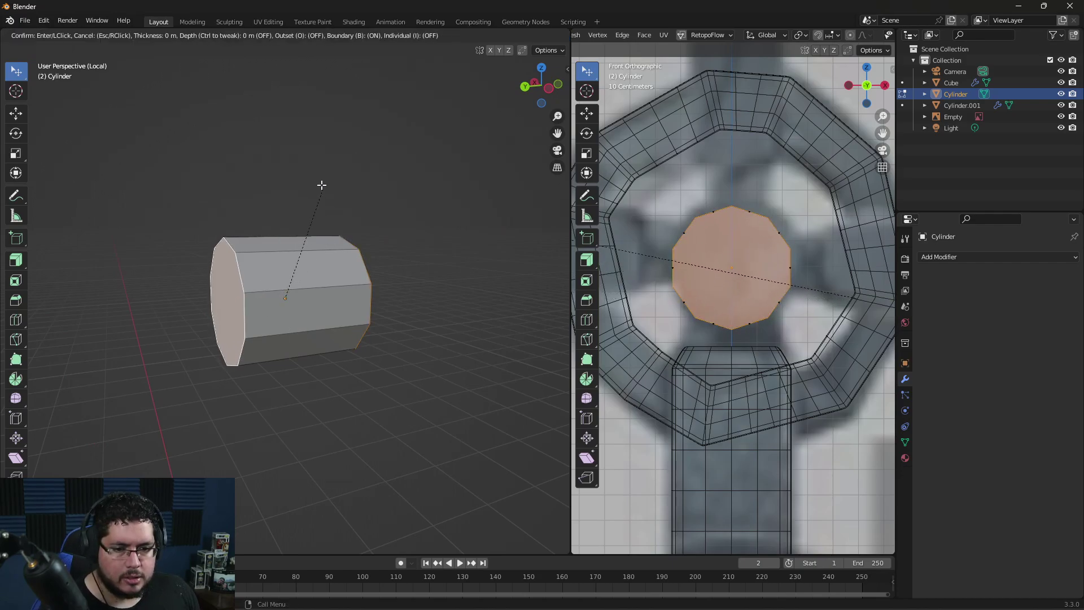
click(299, 262)
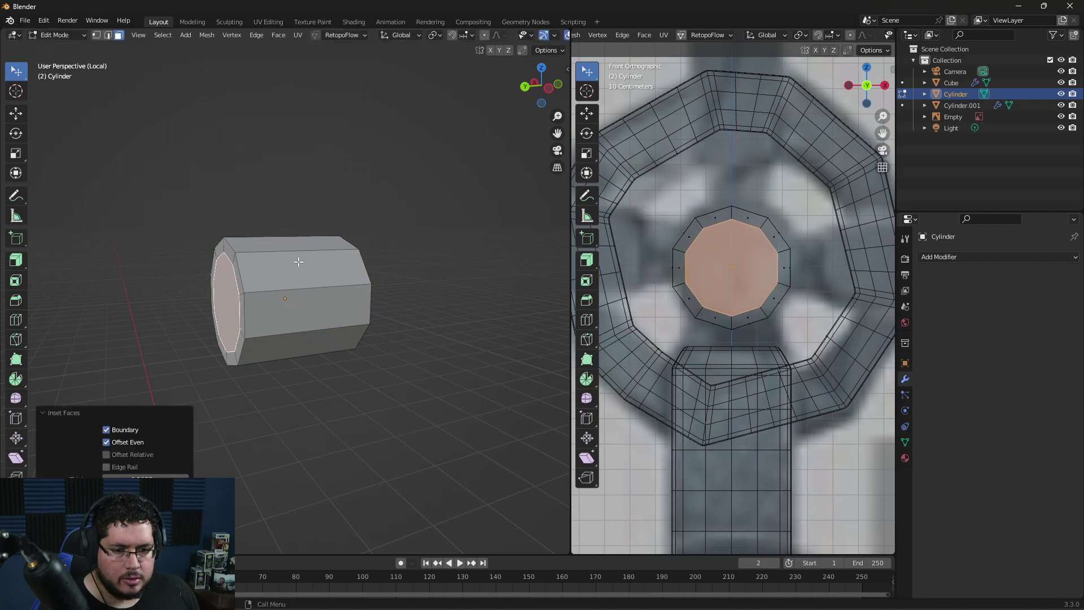
middle_drag(299, 262, 392, 365)
scroll(477, 310, up, 2)
click(477, 310)
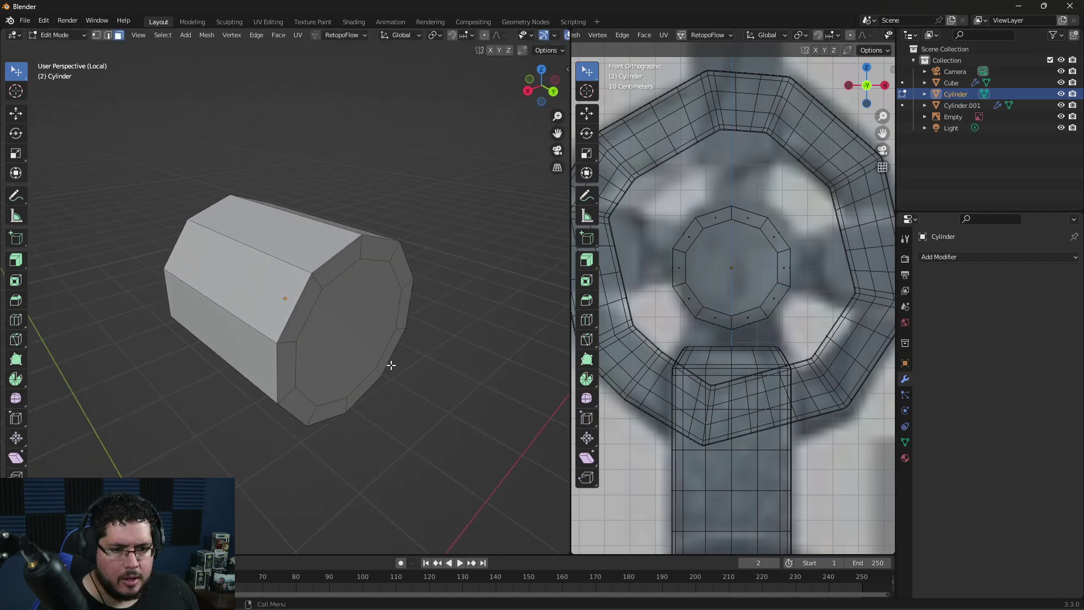
Step: Bevel the outer rim edge loops at both ends of the cylinder with a width of about 0.037 m
alt+click(331, 256)
middle_drag(331, 256, 274, 219)
alt+shift+click(274, 225)
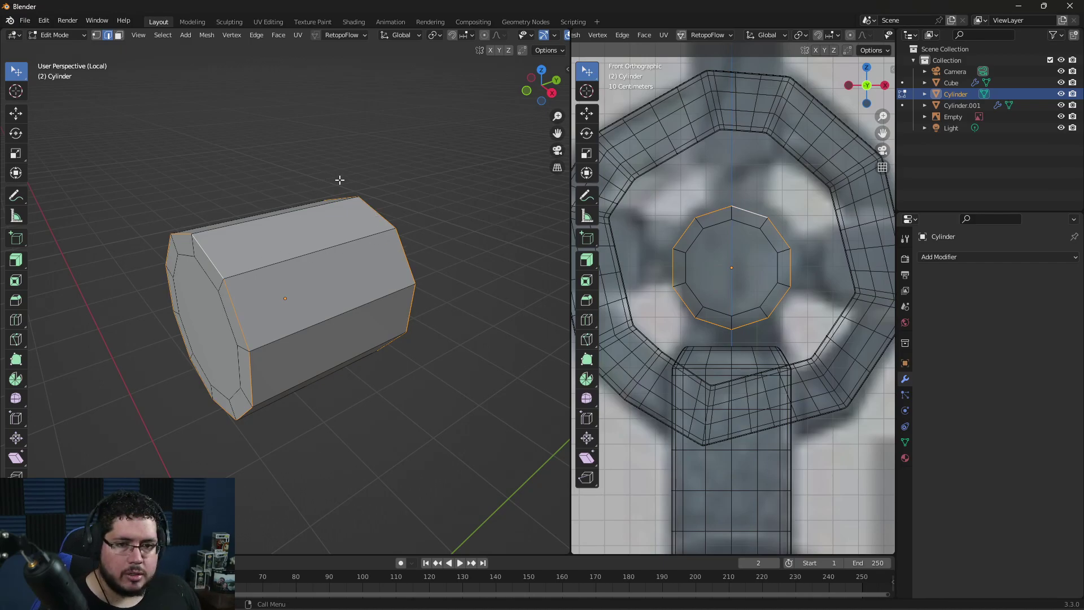
click(15, 301)
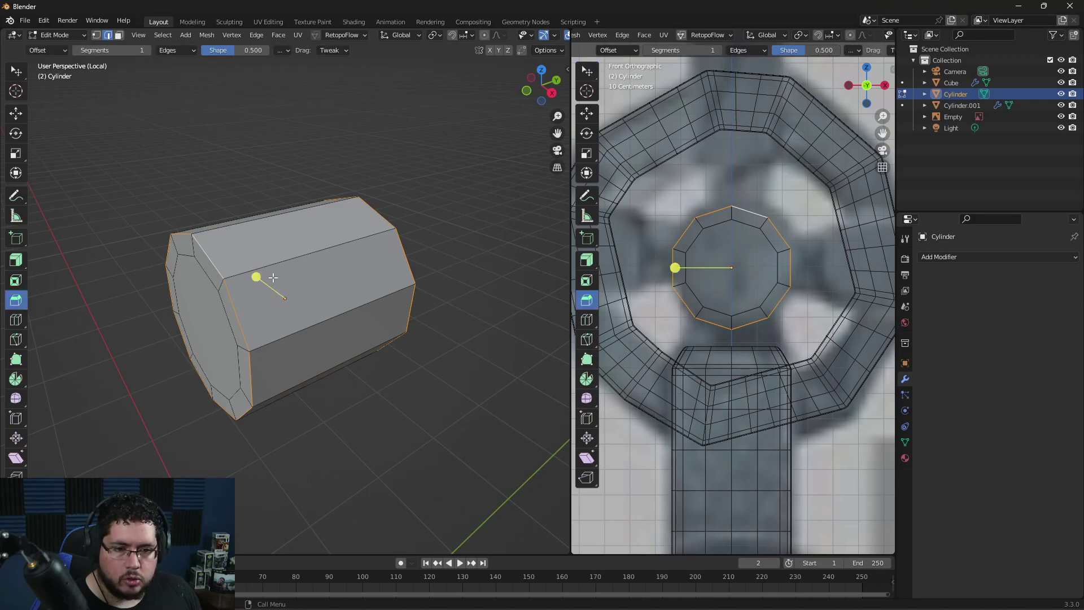
drag(259, 274, 255, 267)
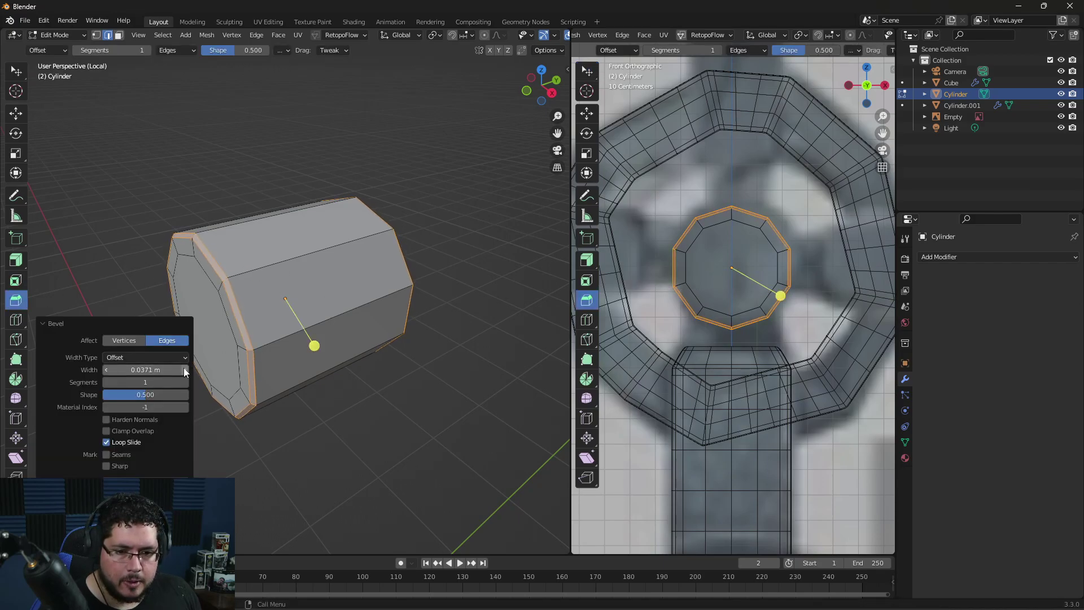
click(184, 382)
click(350, 406)
Step: Return to Object Mode, leave local view, deselect the cylinder and compare the model with the reference cross
key(Tab)
scroll(392, 377, down, 3)
middle_drag(324, 330, 400, 322)
key(slash)
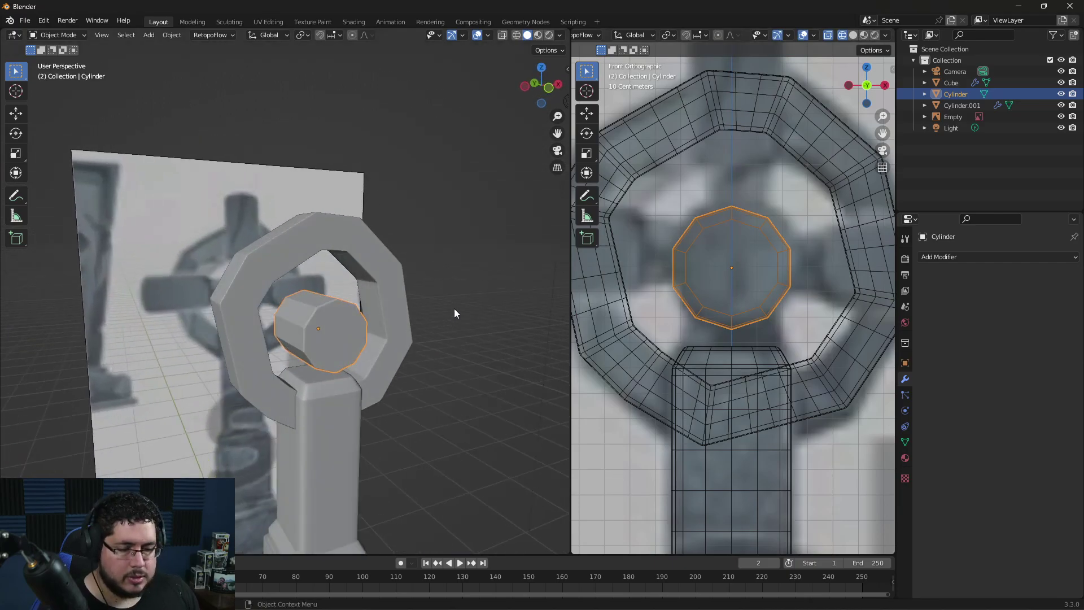
scroll(454, 311, down, 5)
click(454, 329)
scroll(435, 340, up, 2)
scroll(416, 356, up, 2)
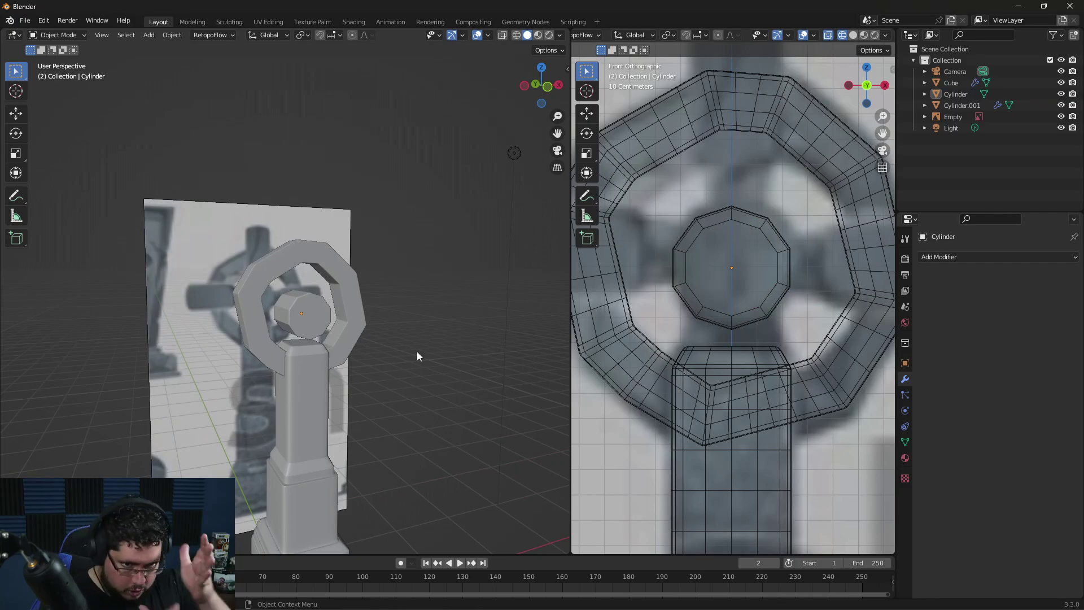
scroll(690, 327, down, 5)
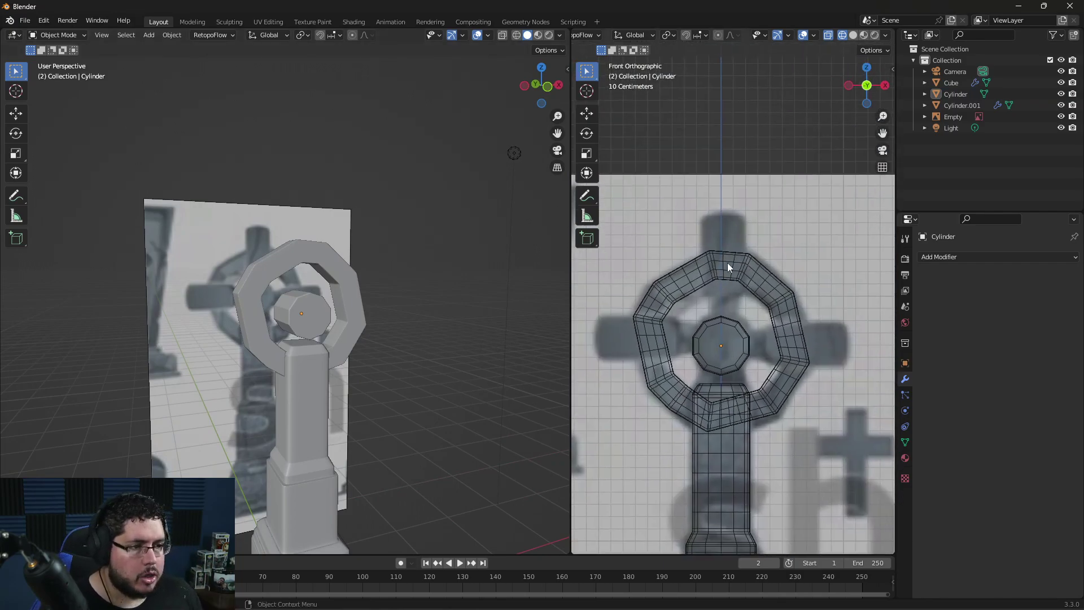
Step: Add a cube mesh and move it up 4.3801 m along Z to the cross's upper arm
key(shift+a)
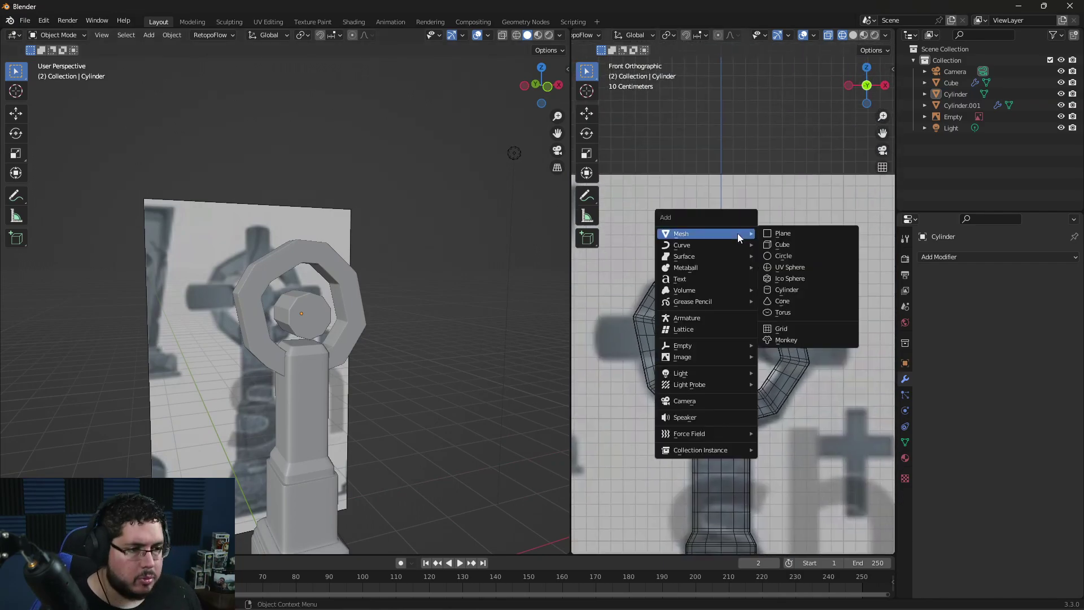
click(793, 242)
scroll(791, 362, down, 4)
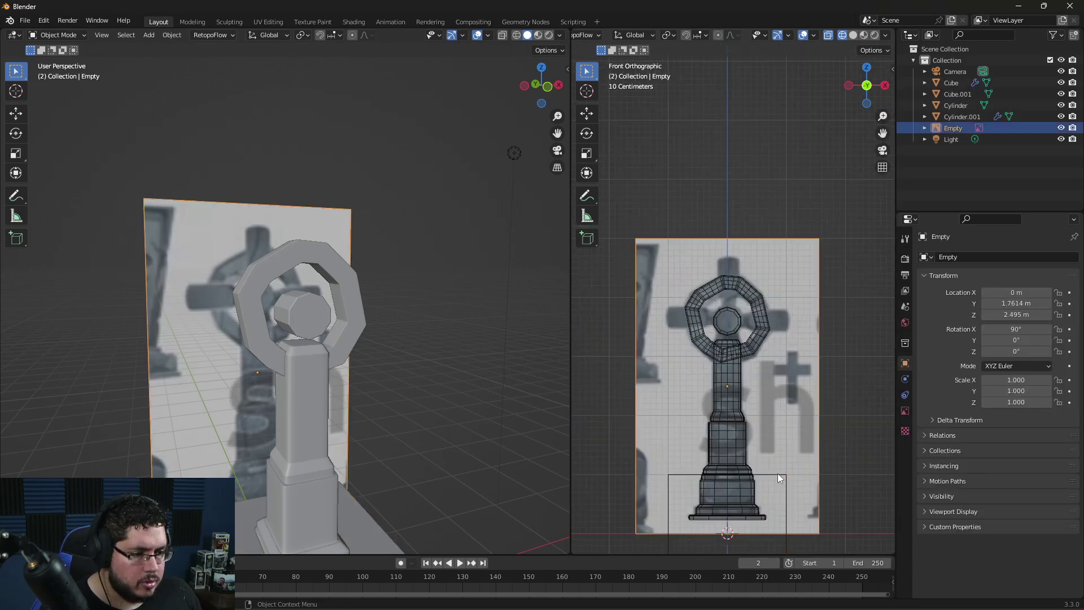
key(g)
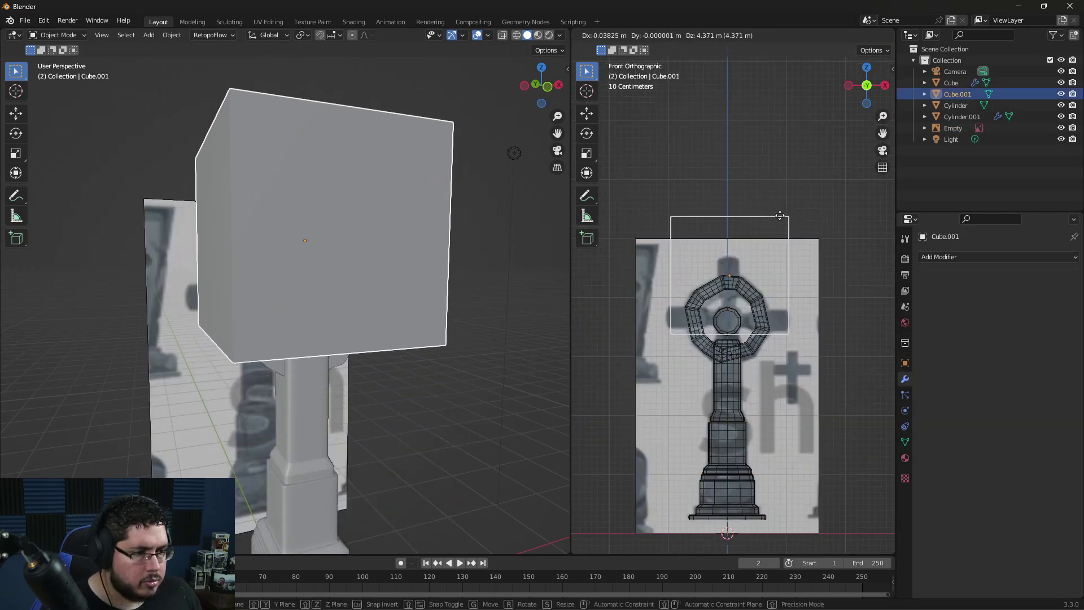
click(779, 216)
scroll(781, 255, up, 3)
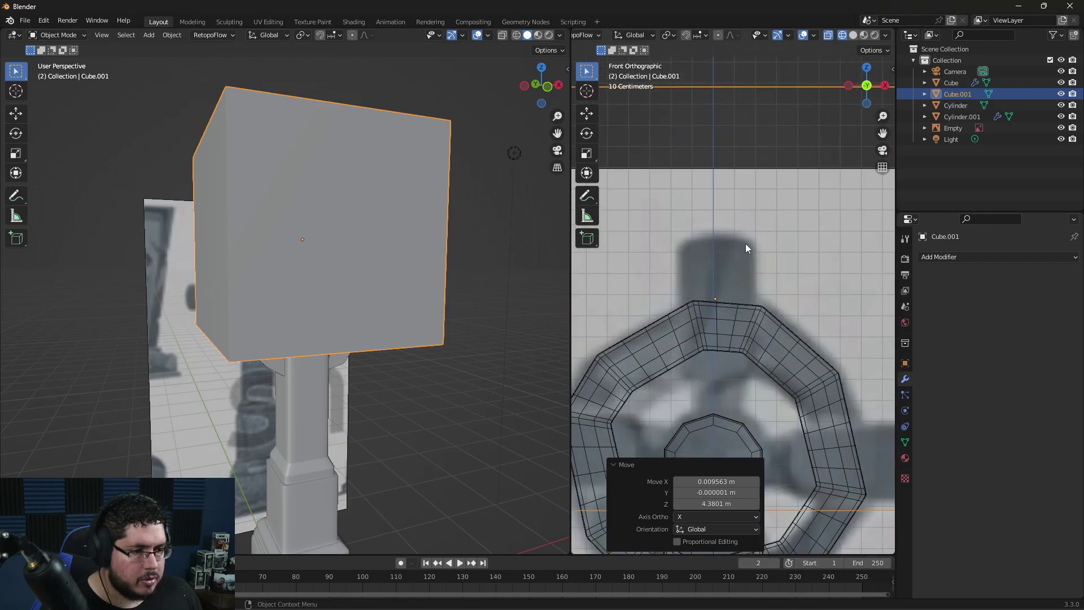
Step: Scale the cube uniformly to 0.203 and compare it with the upper arm of the reference cross
key(s)
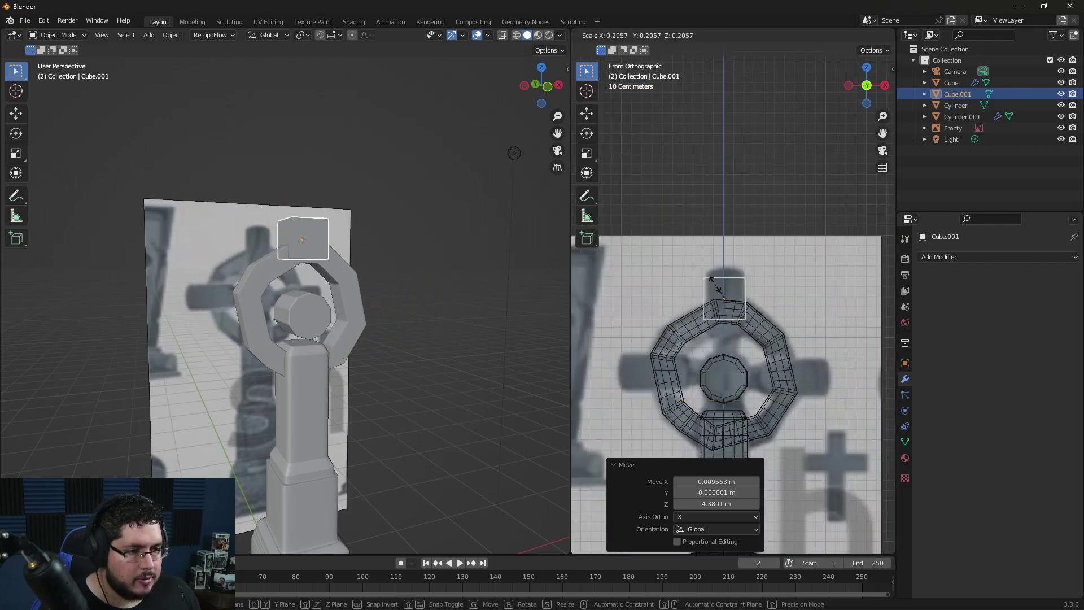
click(714, 288)
middle_drag(388, 313, 254, 266)
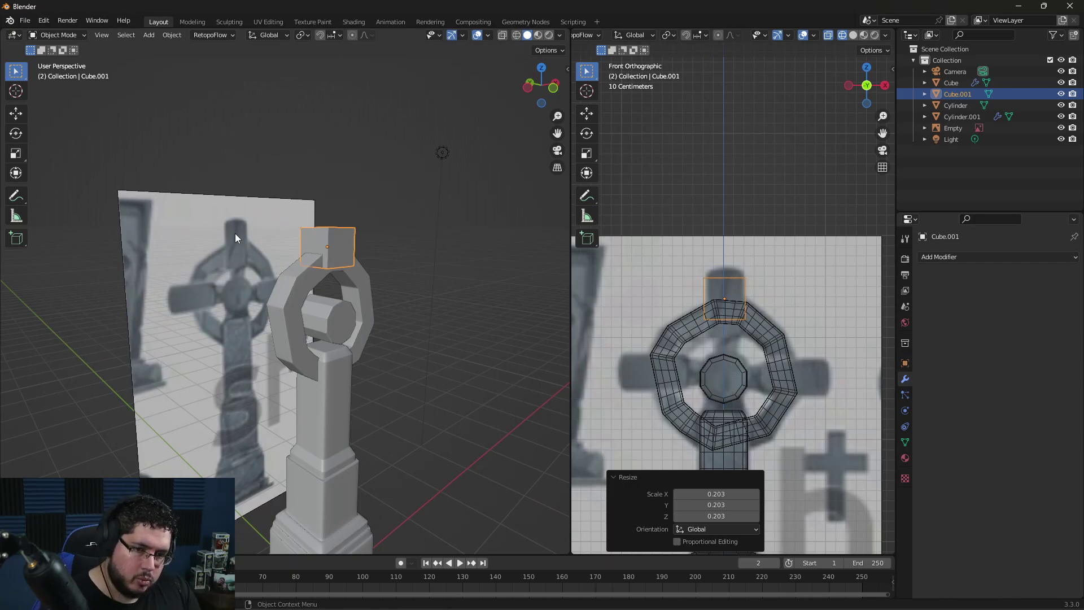
middle_drag(375, 283, 404, 308)
scroll(754, 290, up, 3)
Step: Move the cube up about 0.109 m above the ring and scale it to 0.909 to match the upper arm's width
key(g)
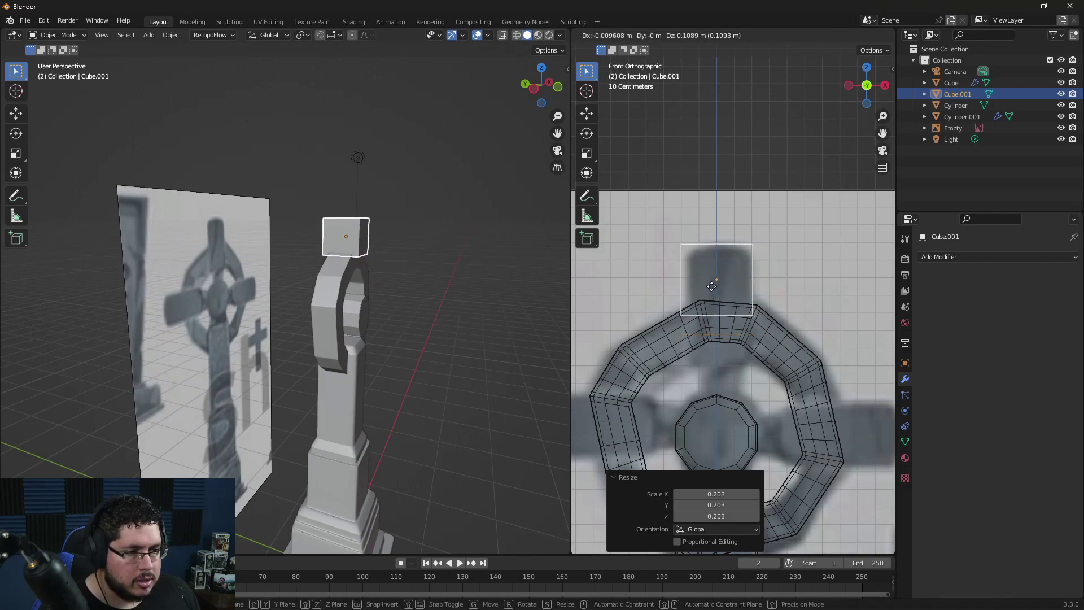
click(711, 287)
scroll(755, 348, down, 2)
scroll(747, 298, up, 2)
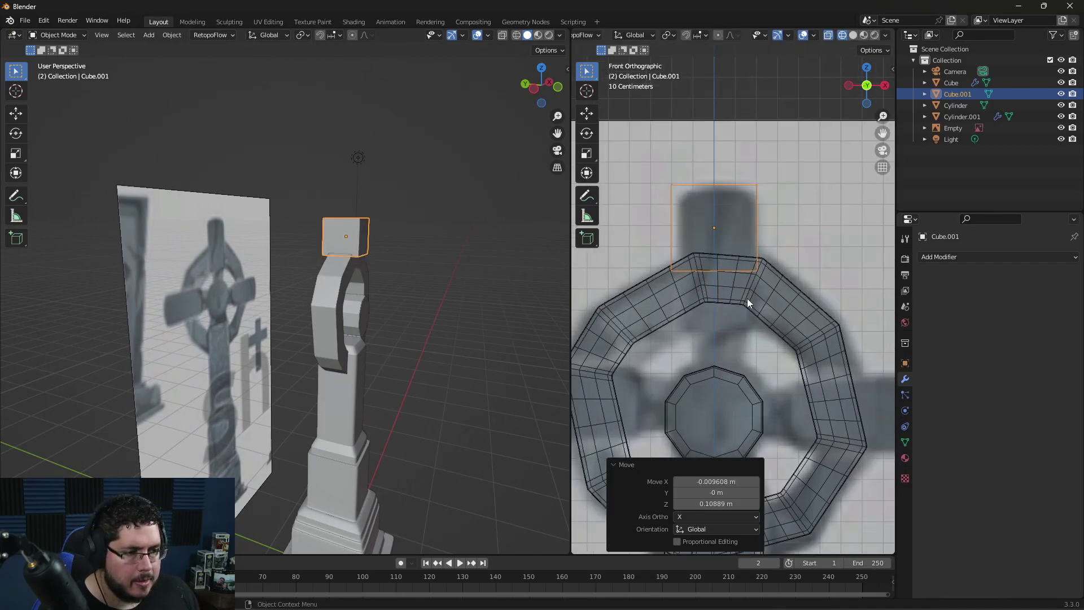
key(s)
click(729, 258)
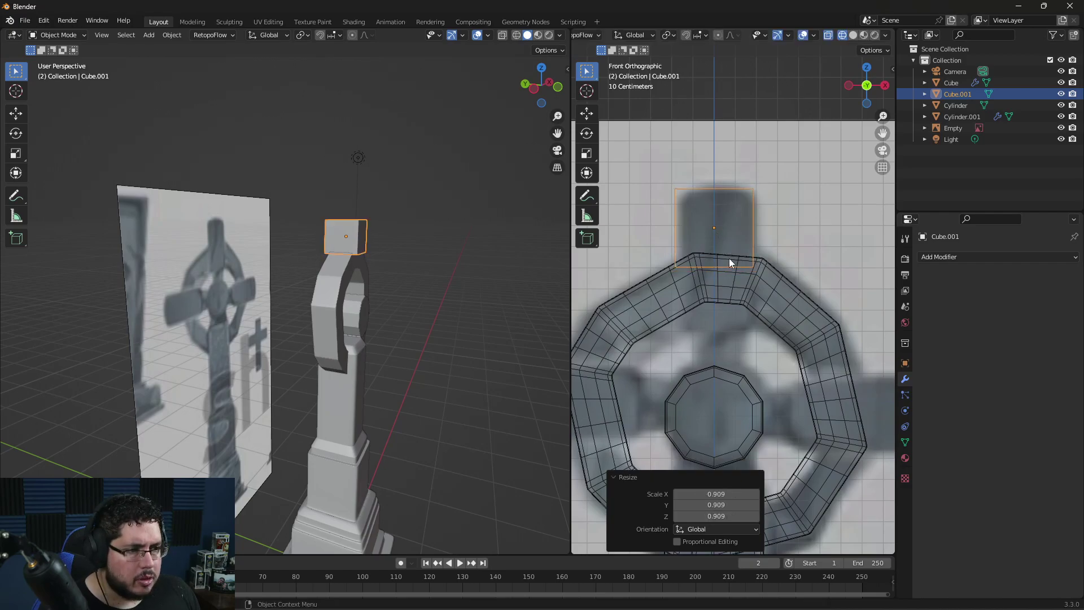
Step: In Edit Mode, move the cube's bottom vertices about 0.296 m down along Z, below the ring's upper segment
key(Tab)
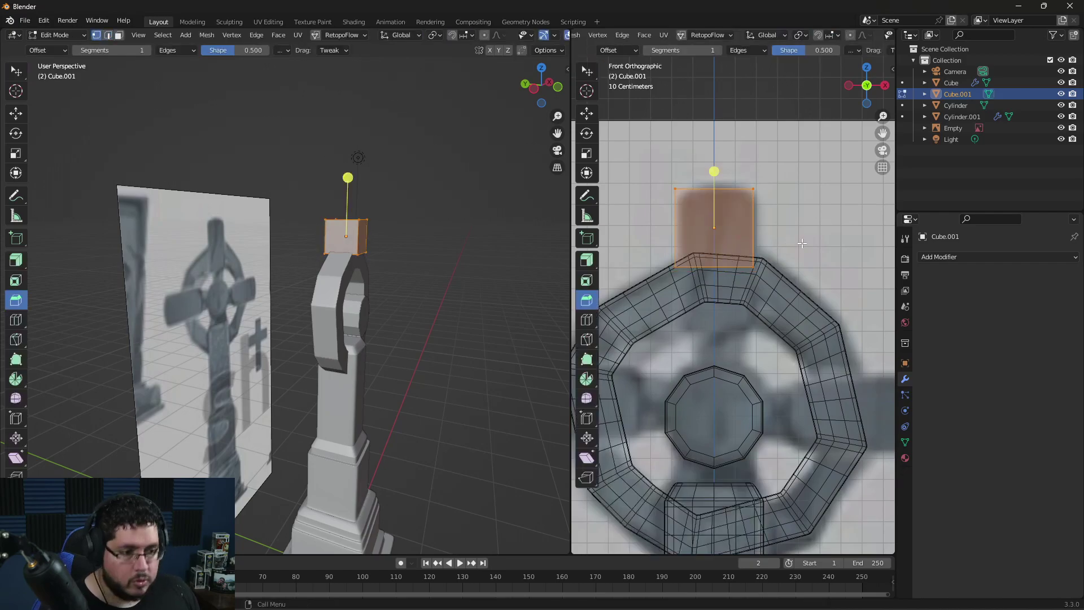
key(alt+a)
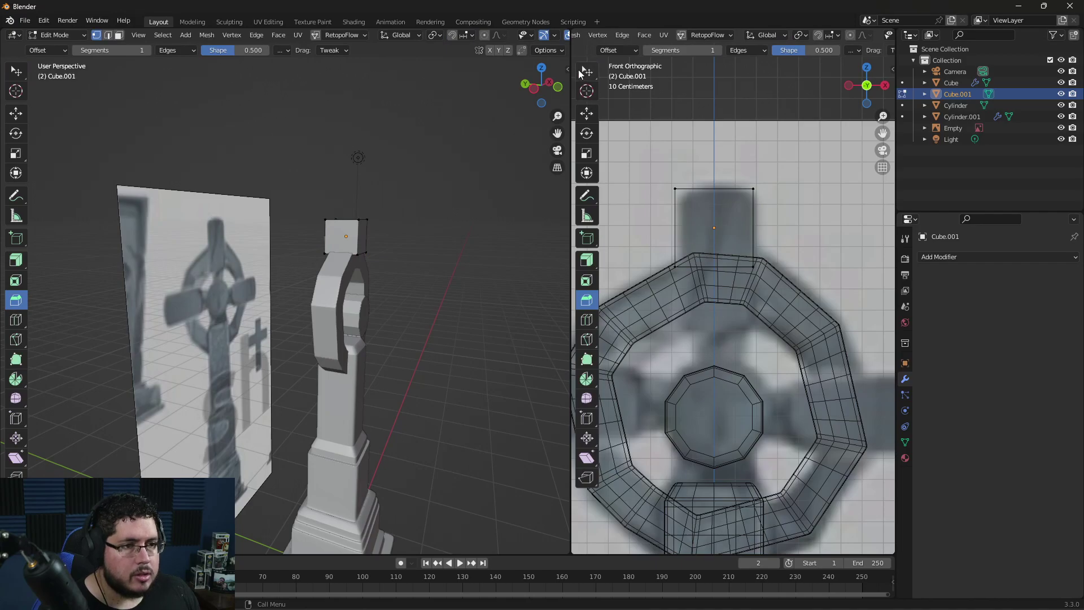
key(w)
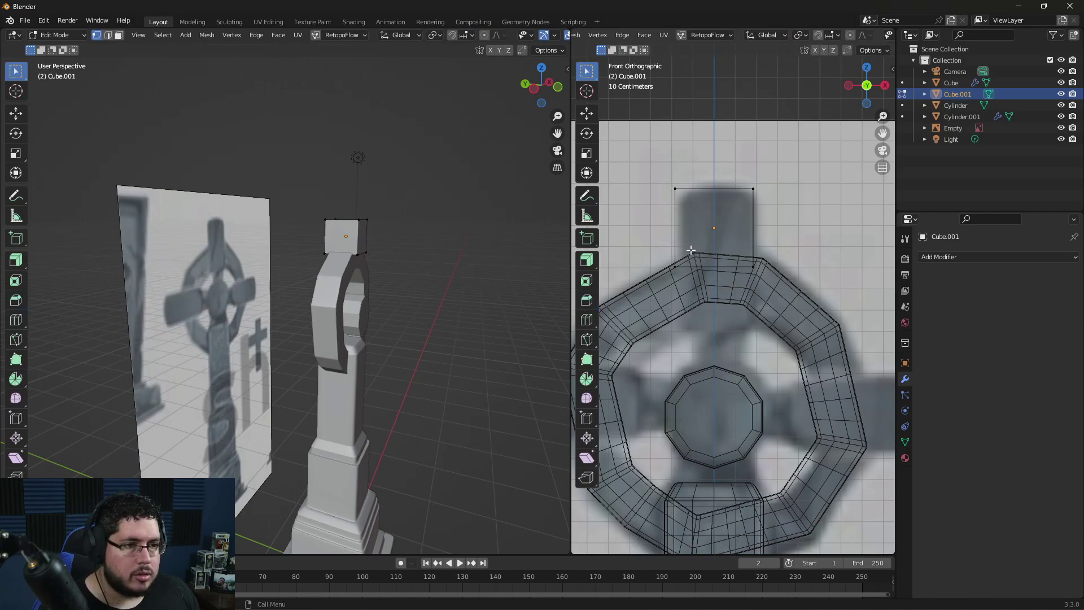
drag(651, 232, 775, 283)
key(g)
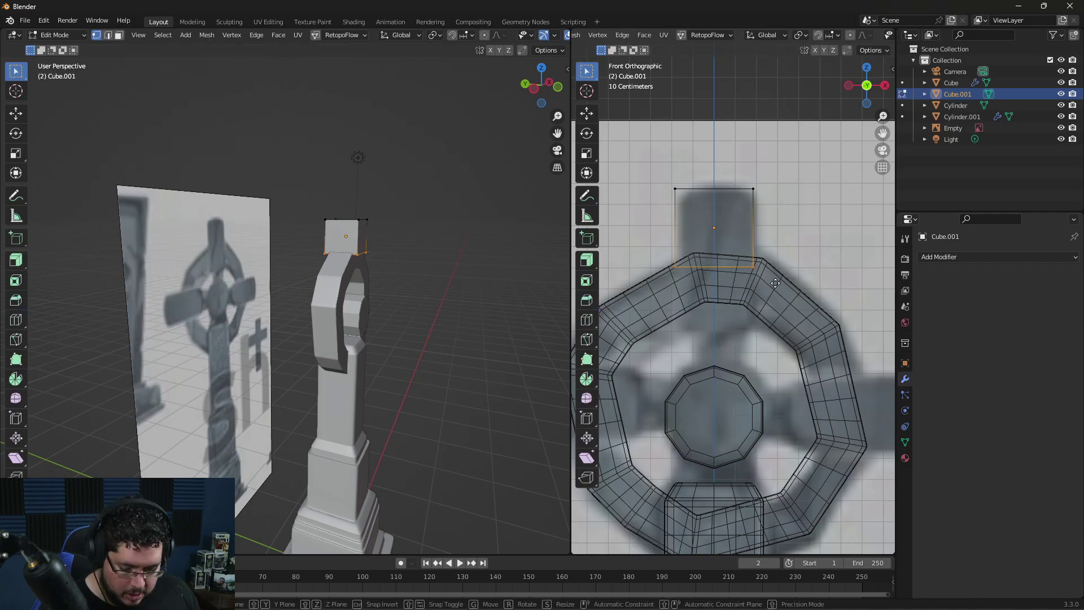
key(z)
click(769, 346)
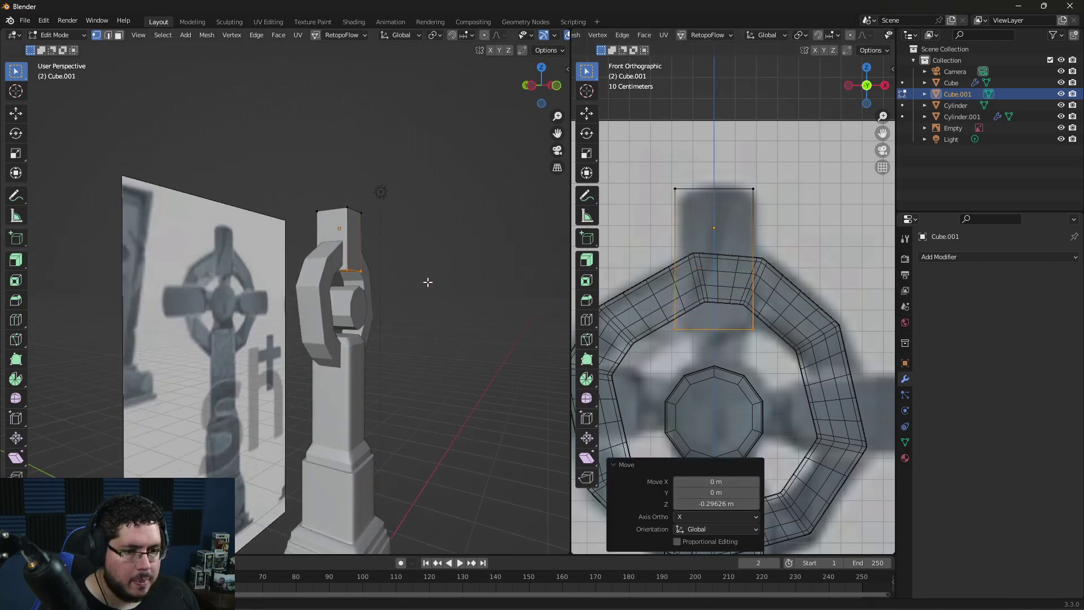
Step: Inset the upper arm's bottom face and move the inset face down along Z into the central boss to form a tapered neck
key(KP_Decimal)
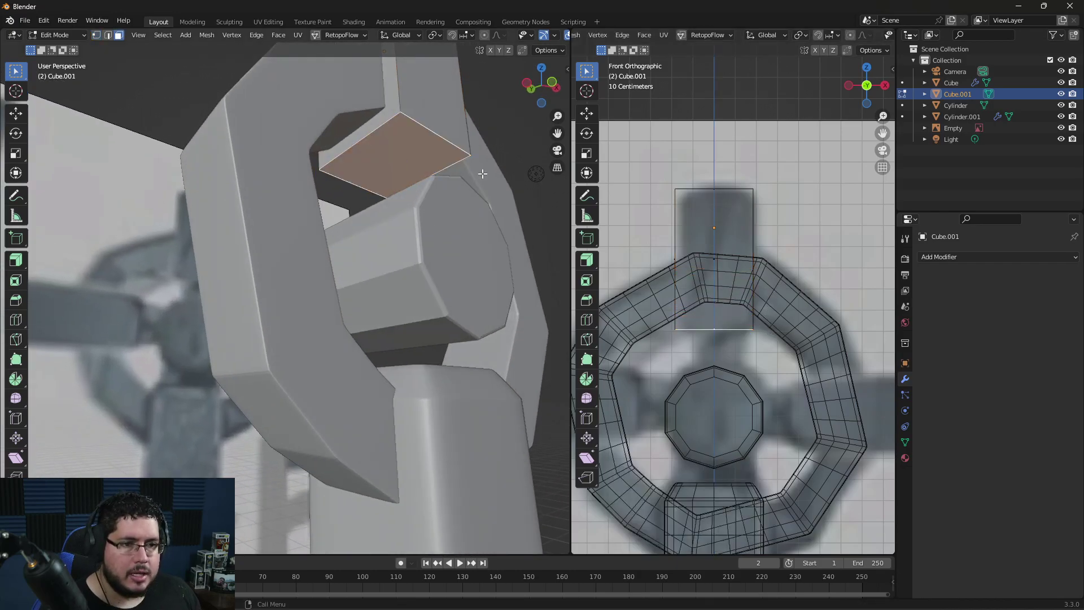
middle_drag(414, 184, 446, 197)
key(i)
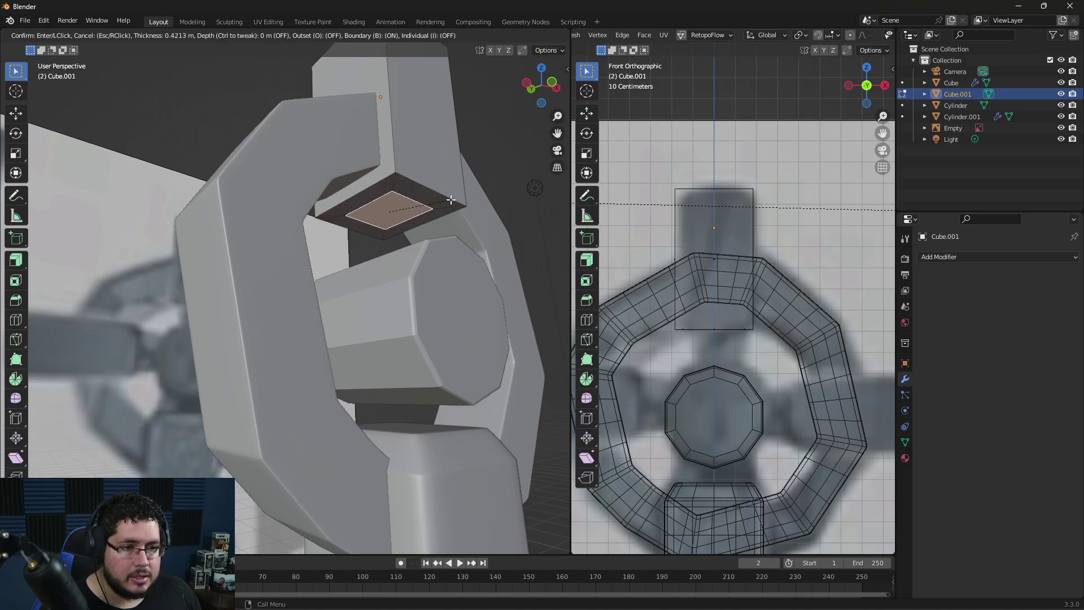
click(451, 200)
key(g)
key(z)
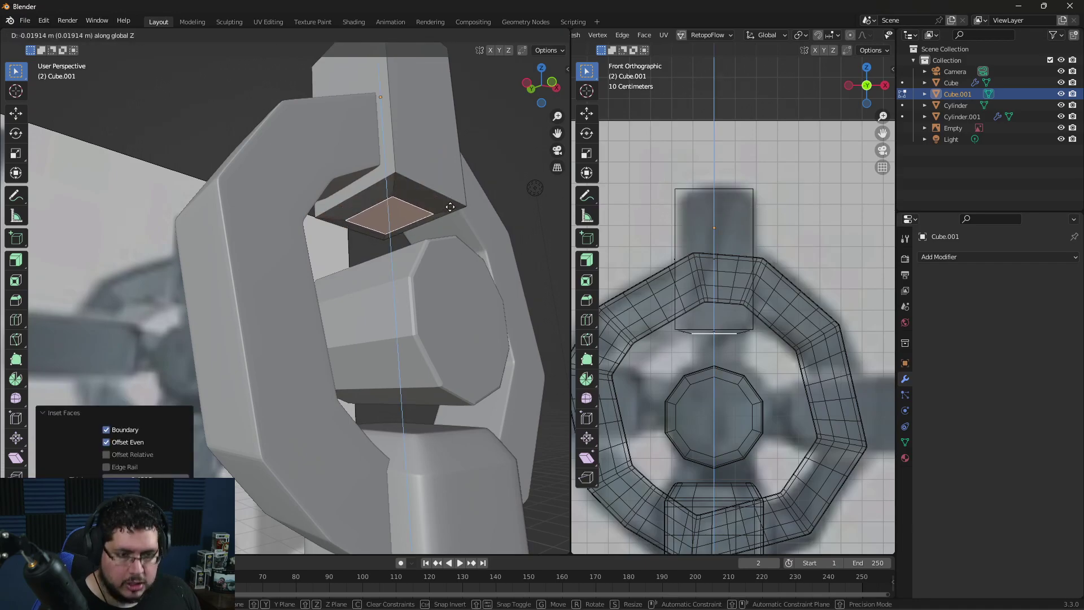
click(453, 274)
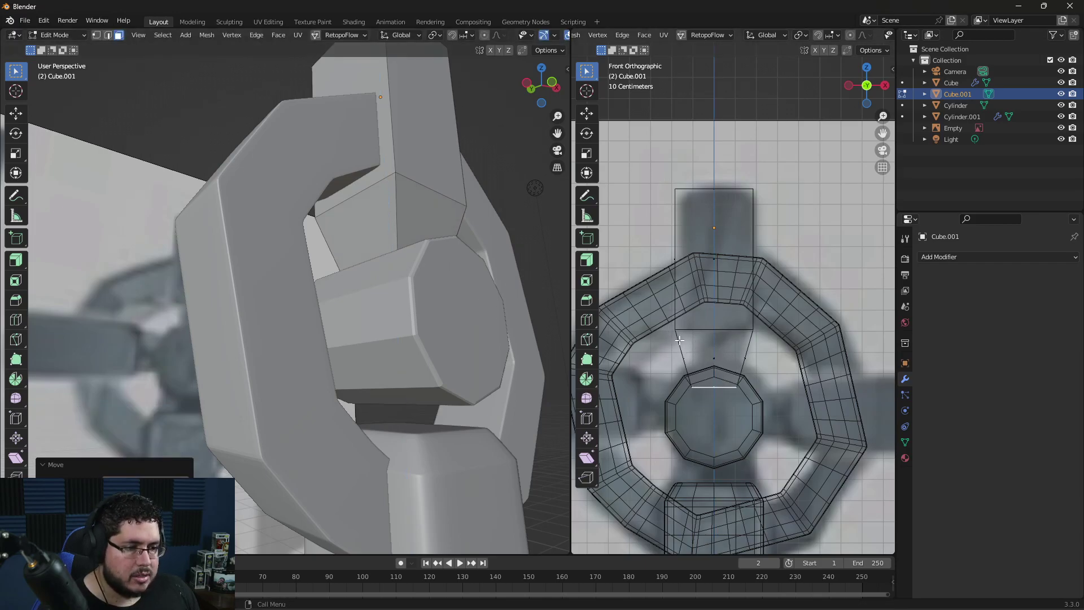
Step: Add three evenly spaced horizontal loop cuts around the tapered neck between the upper arm and the boss
scroll(485, 235, up, 3)
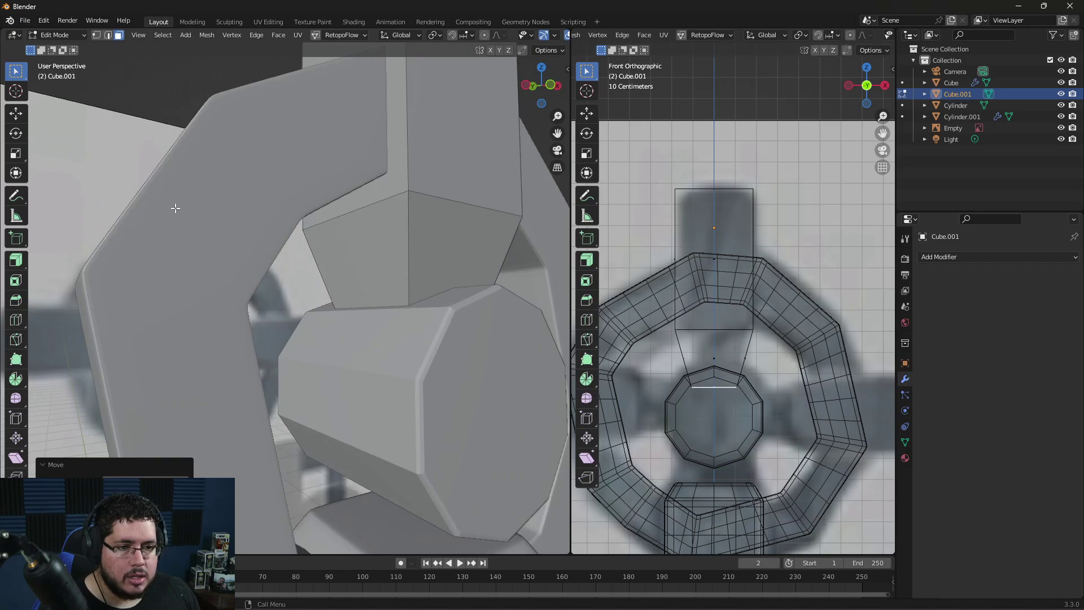
click(17, 321)
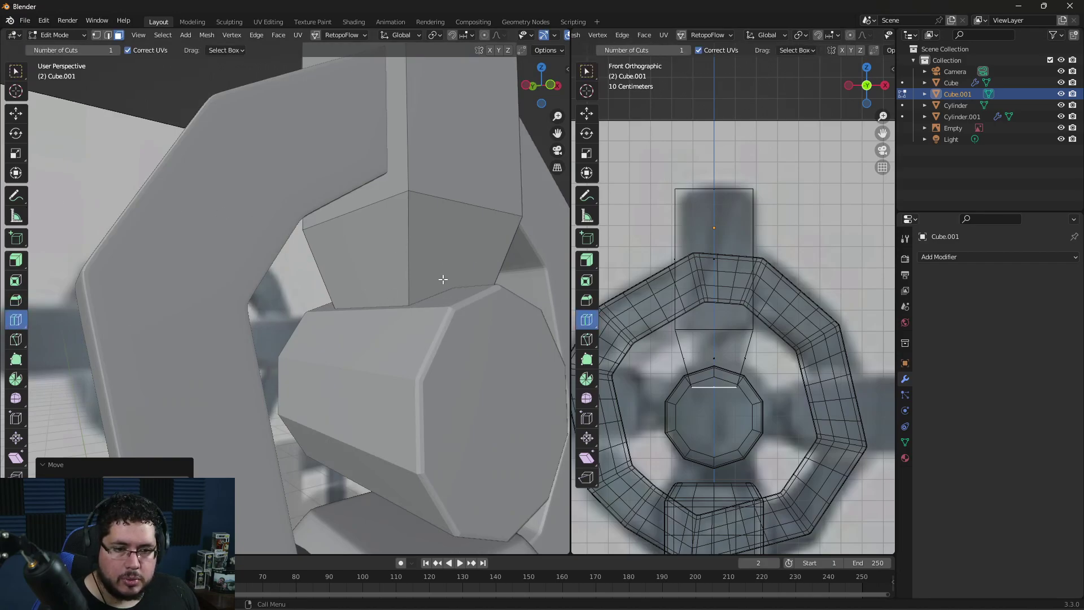
click(417, 243)
click(184, 454)
click(185, 455)
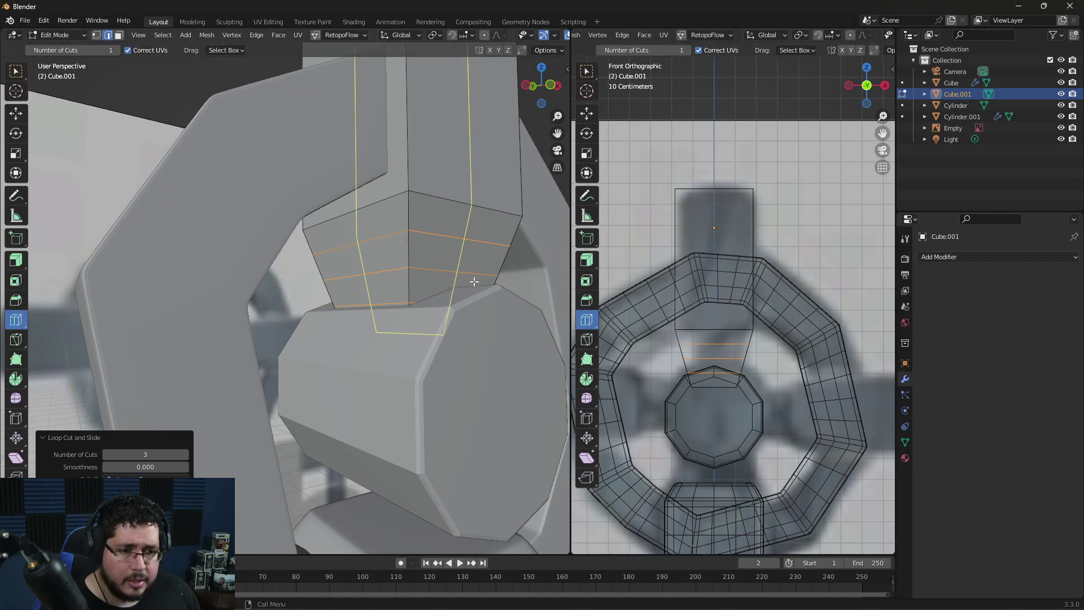
Step: Scale each of the neck's three edge loops inward in turn to give the neck a curved, concave profile
key(w)
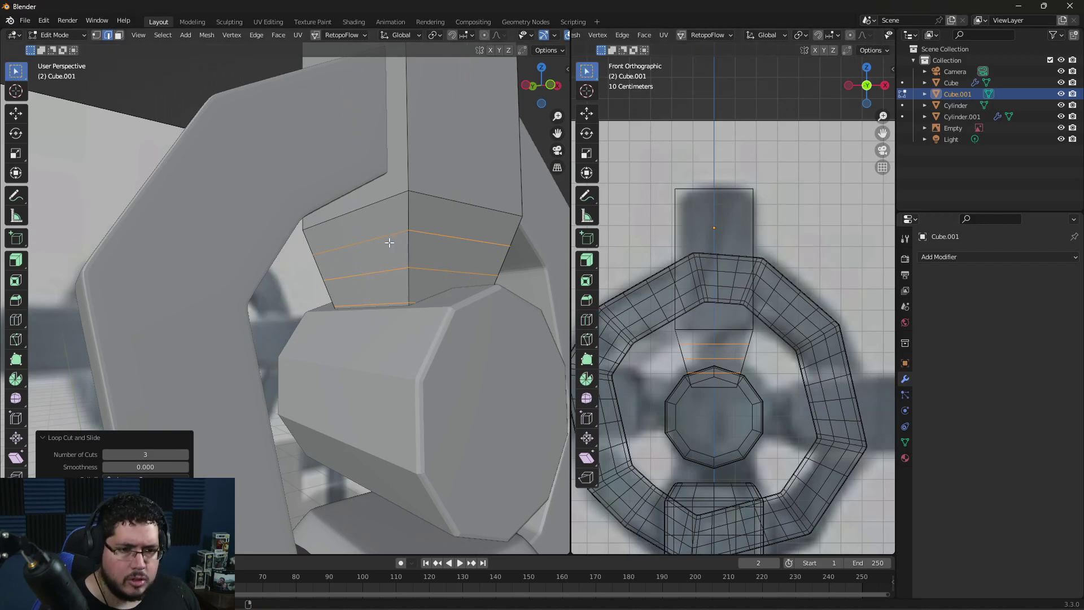
alt+click(386, 236)
key(s)
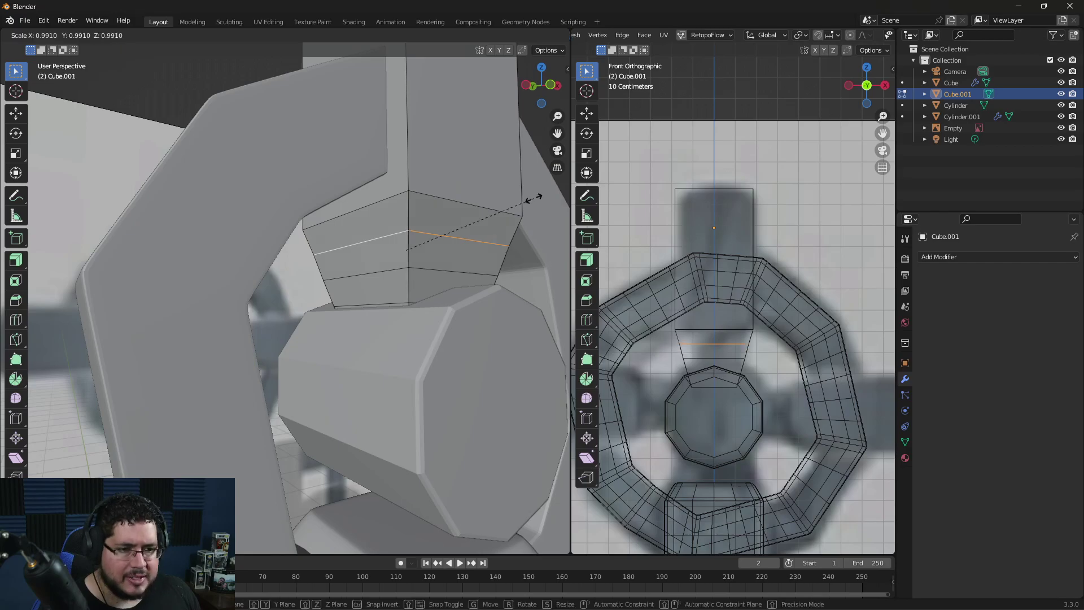
click(495, 212)
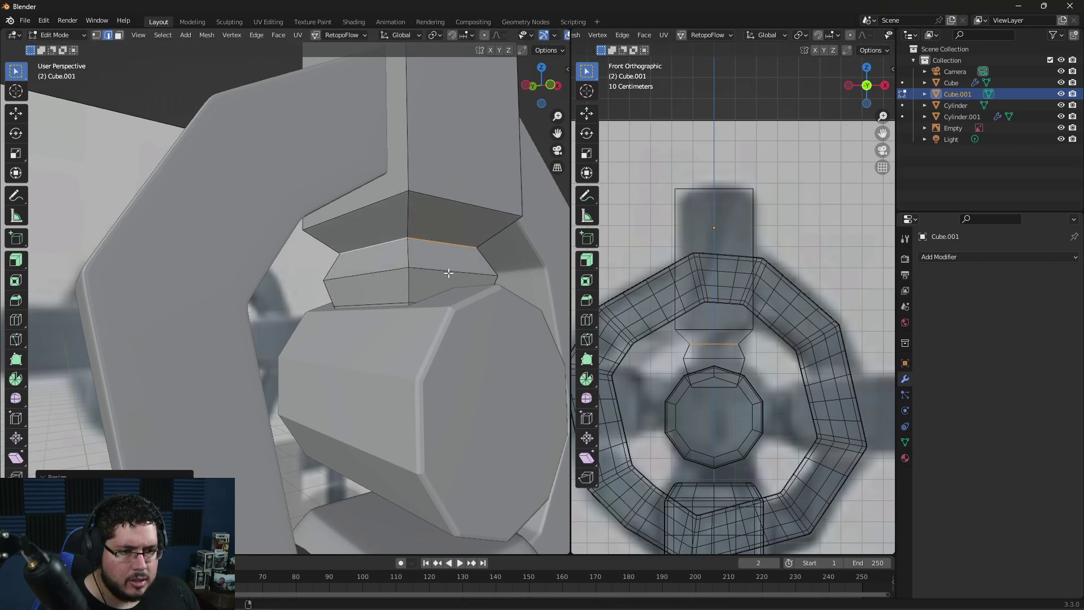
alt+click(469, 259)
key(s)
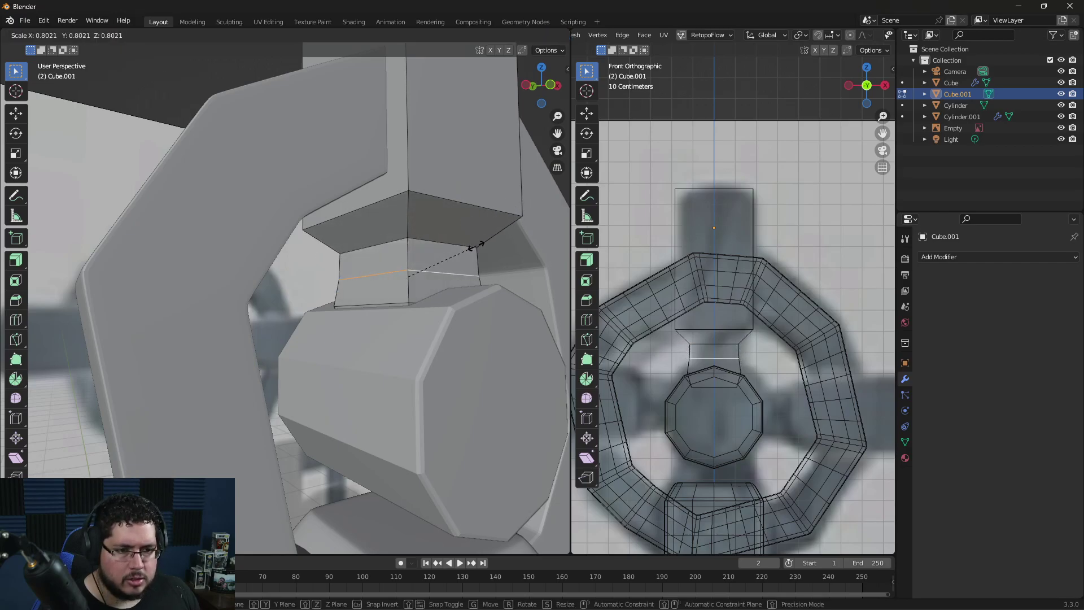
click(455, 251)
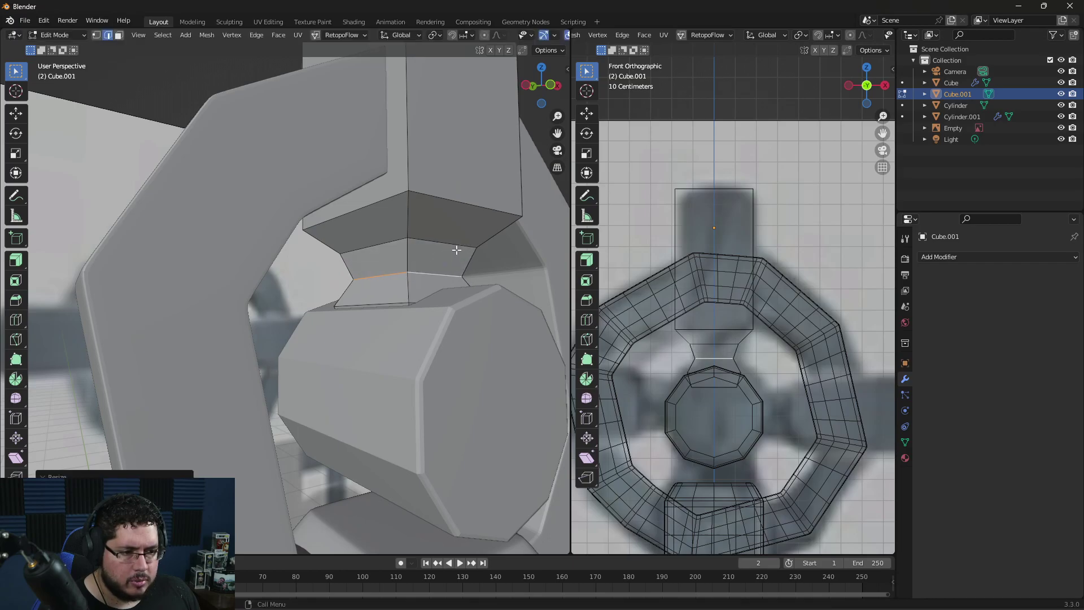
alt+click(391, 303)
key(s)
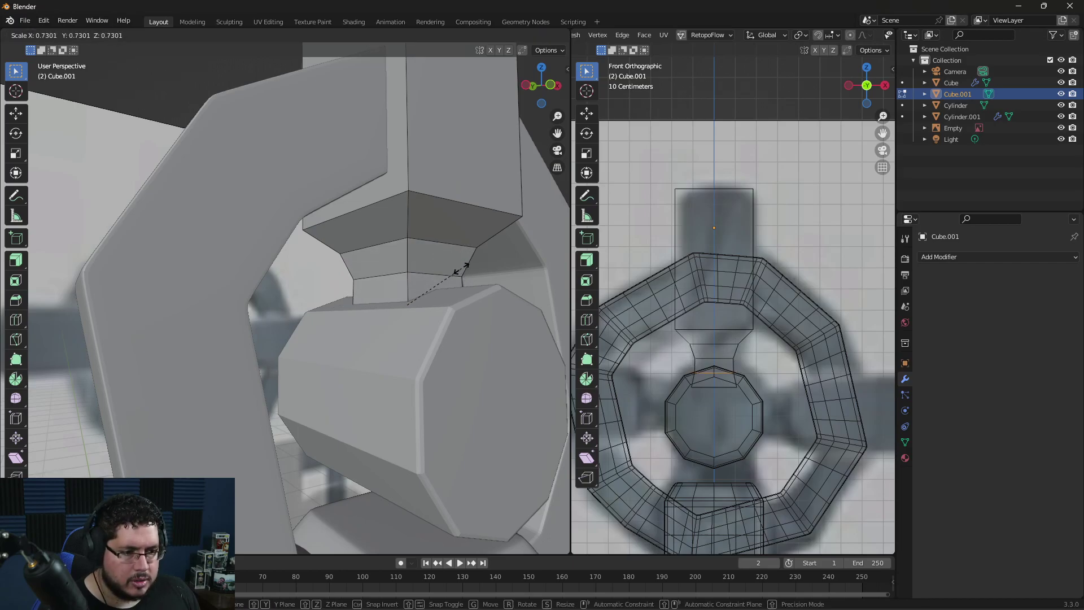
click(453, 270)
Step: Extrude the upper arm's top face slightly upward and scale it inward to form a chamfered cap
scroll(380, 208, down, 7)
middle_drag(430, 255, 204, 243)
scroll(361, 271, up, 3)
middle_drag(474, 217, 387, 293)
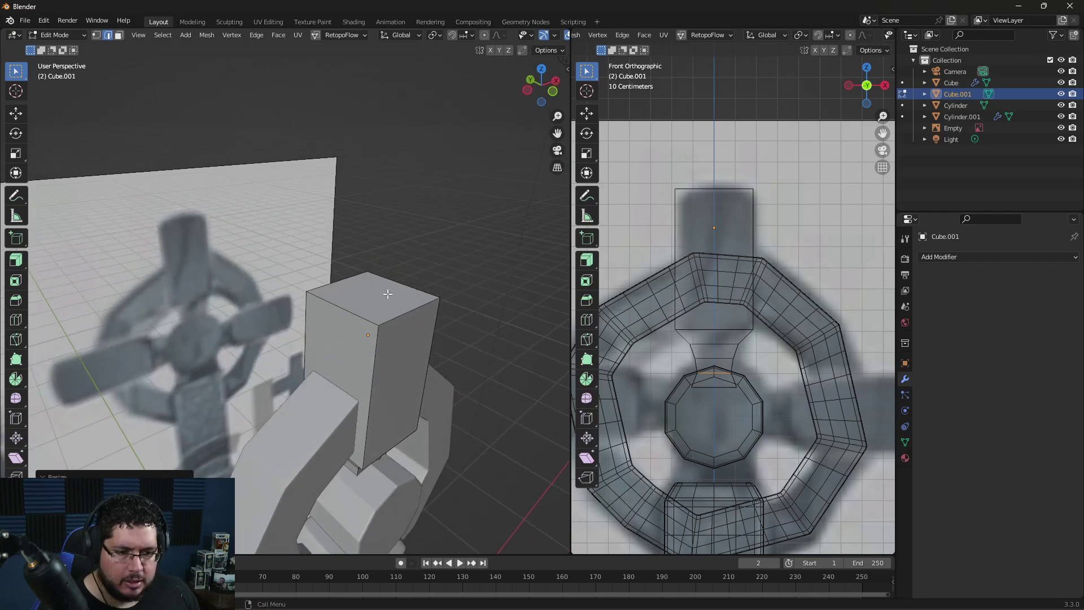
key(3)
click(387, 301)
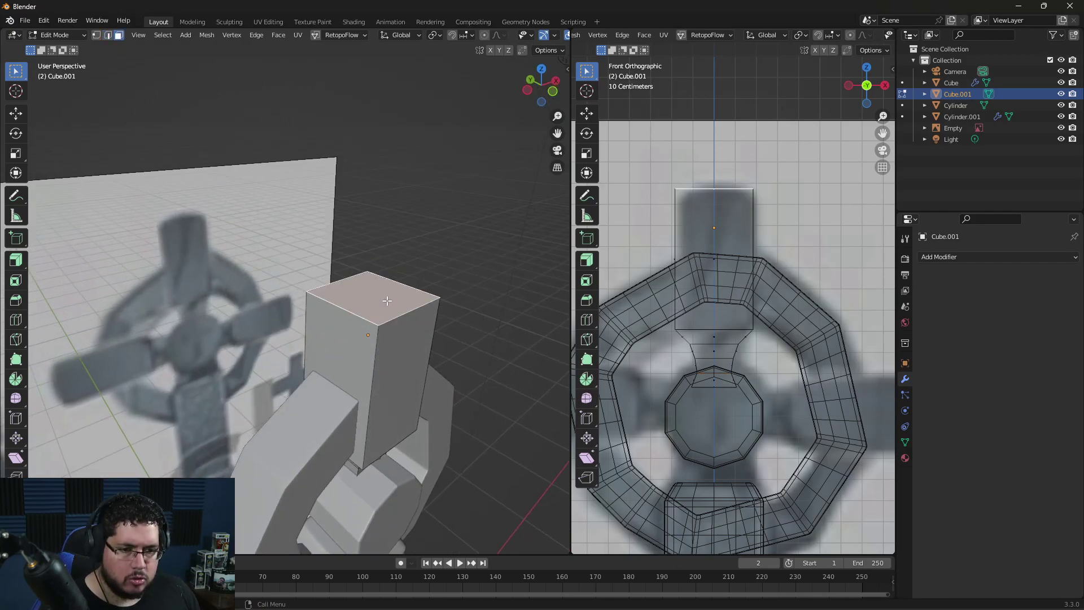
key(e)
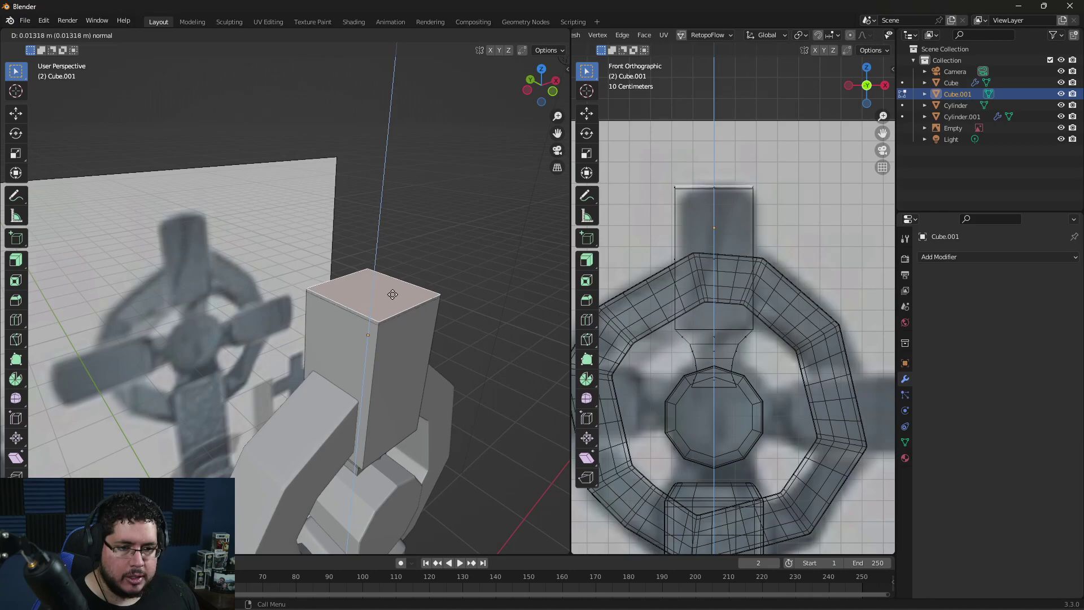
click(392, 288)
key(s)
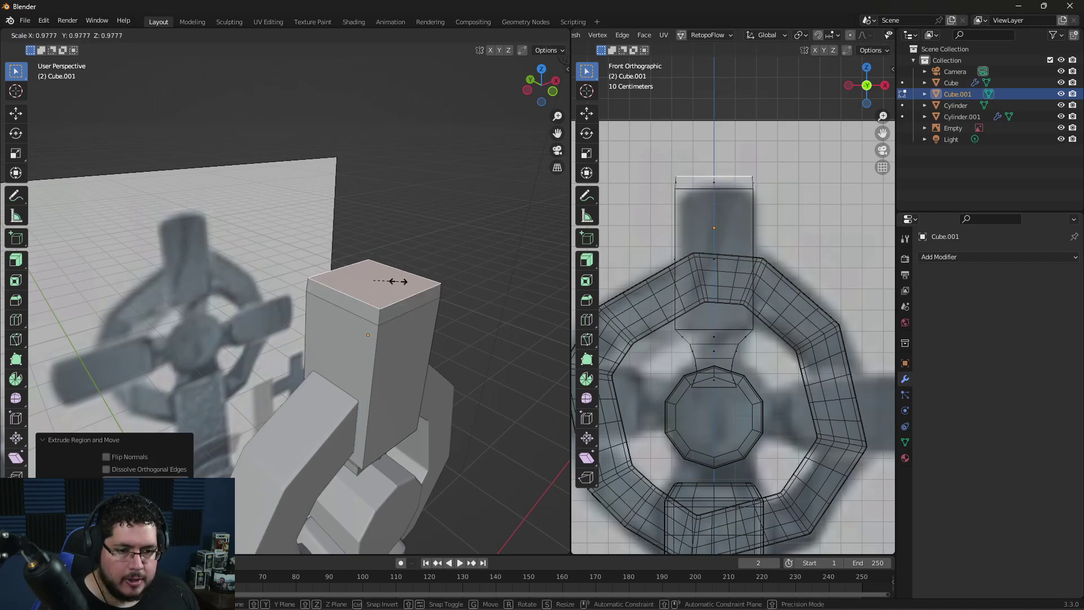
click(388, 285)
Step: Select the whole upper arm mesh in Edit Mode and bevel its edges with a 0.0482 m width and 2 segments
middle_drag(387, 285, 406, 247)
key(a)
key(Tab)
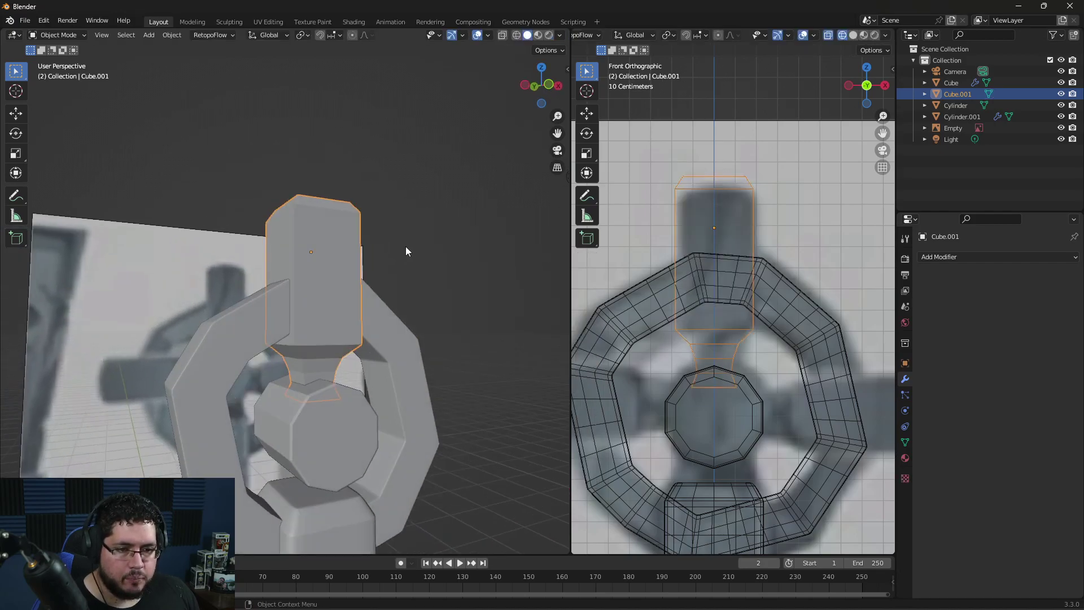
key(Tab)
click(316, 245)
key(a)
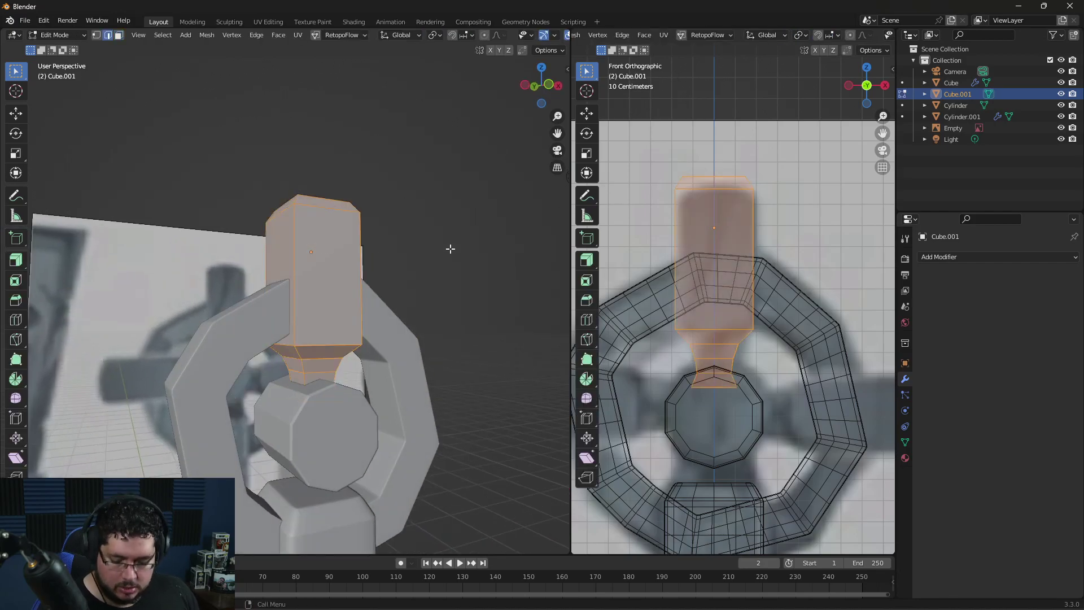
click(16, 300)
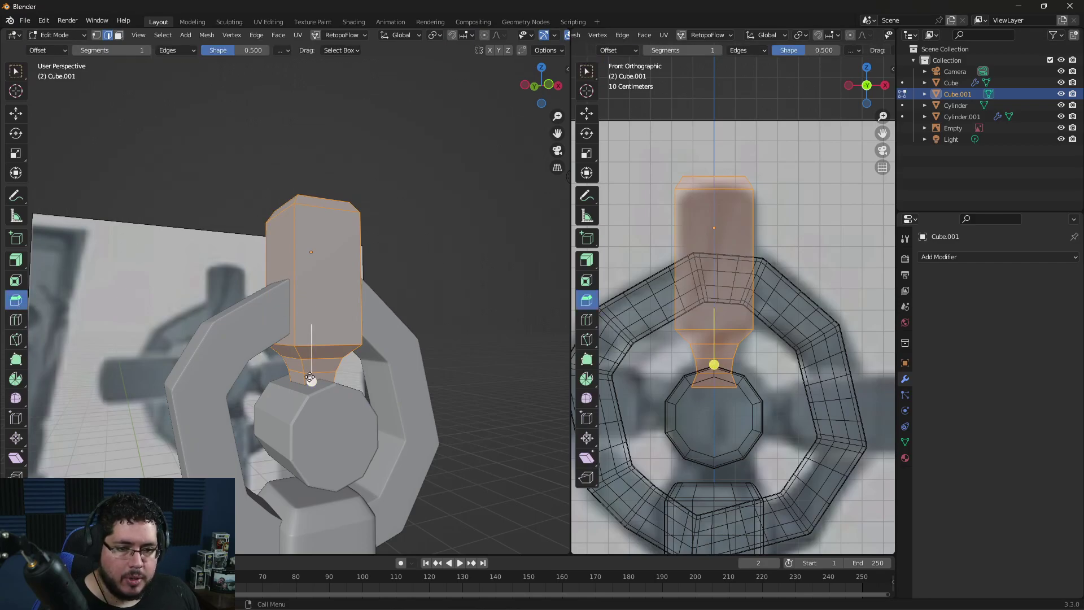
drag(311, 384, 312, 385)
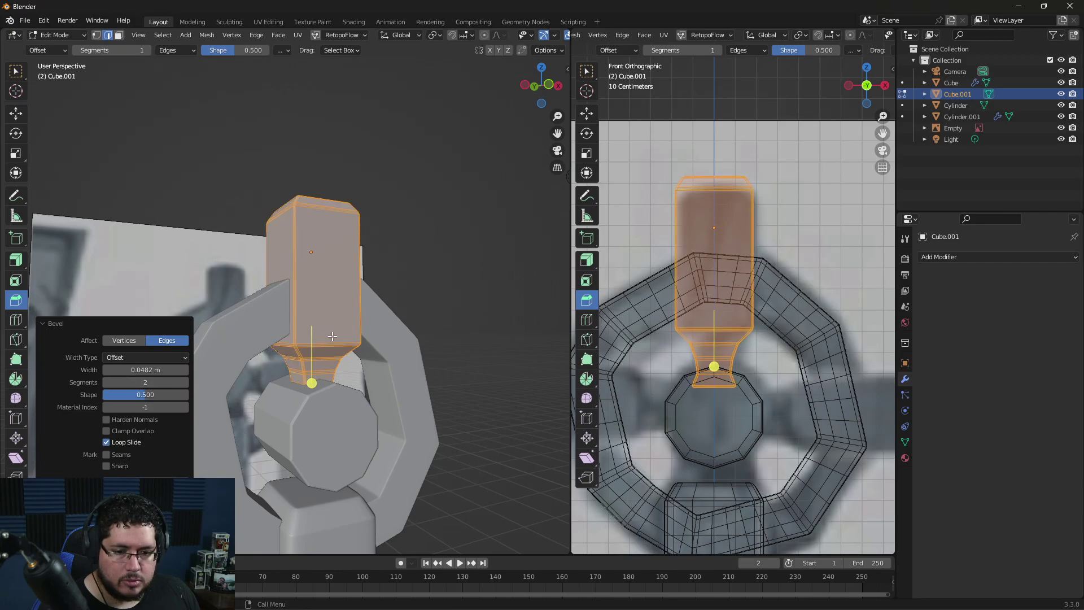
click(463, 302)
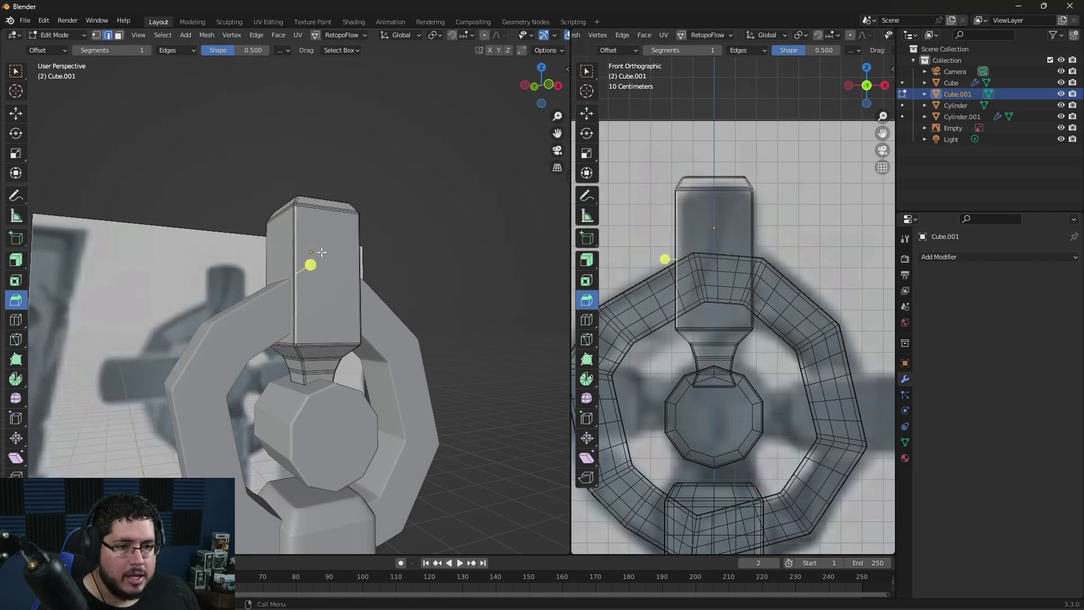
Step: Return to Object Mode, add a Subdivision Surface modifier to the upper arm and inspect the smoothed neck up close
key(Tab)
click(969, 258)
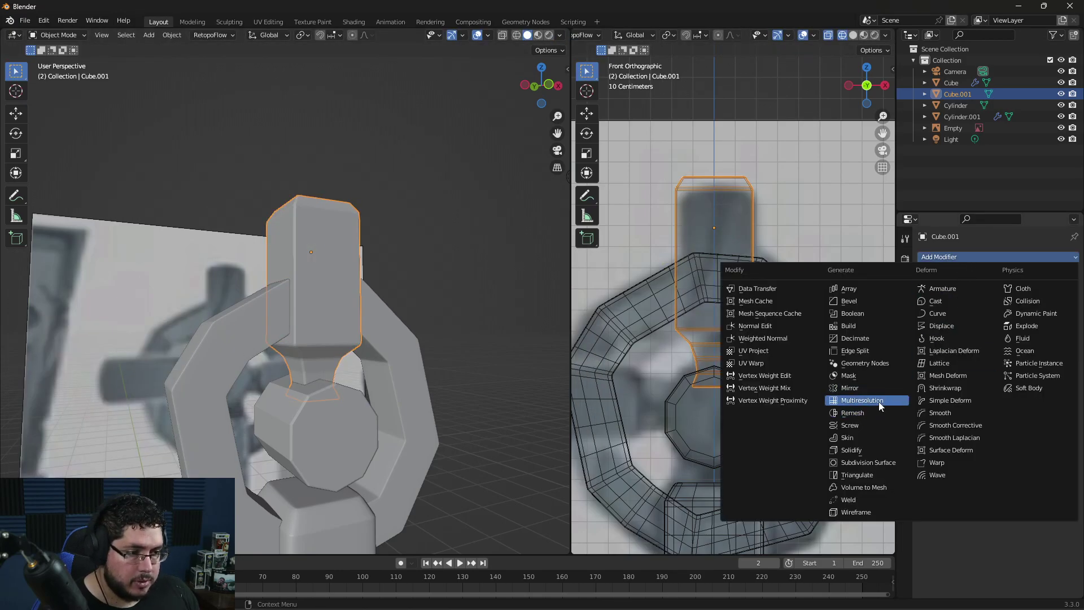
click(860, 462)
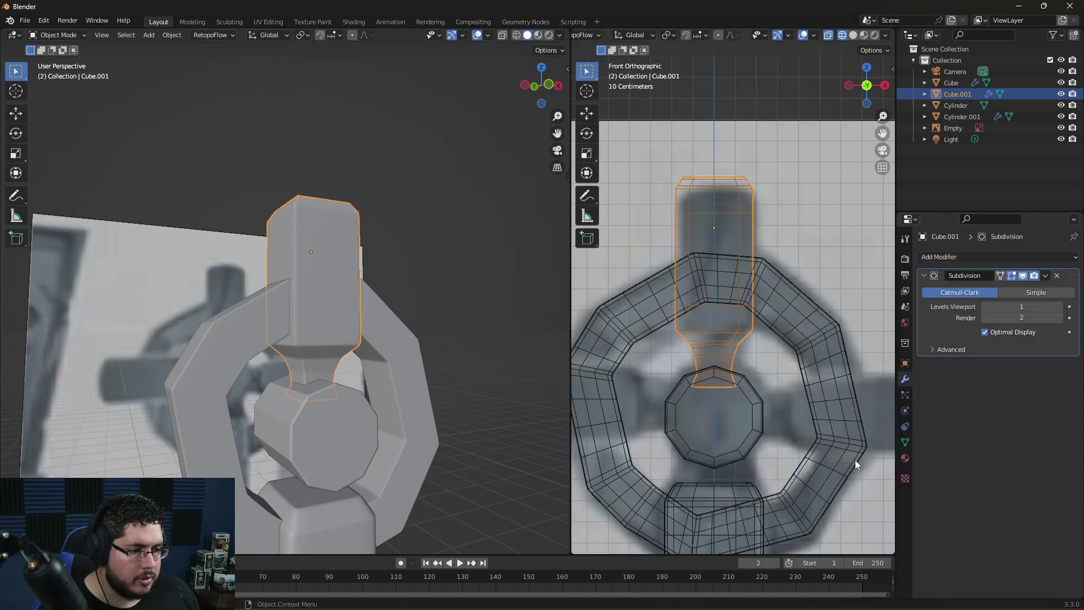
click(520, 291)
scroll(437, 303, up, 4)
scroll(437, 303, up, 6)
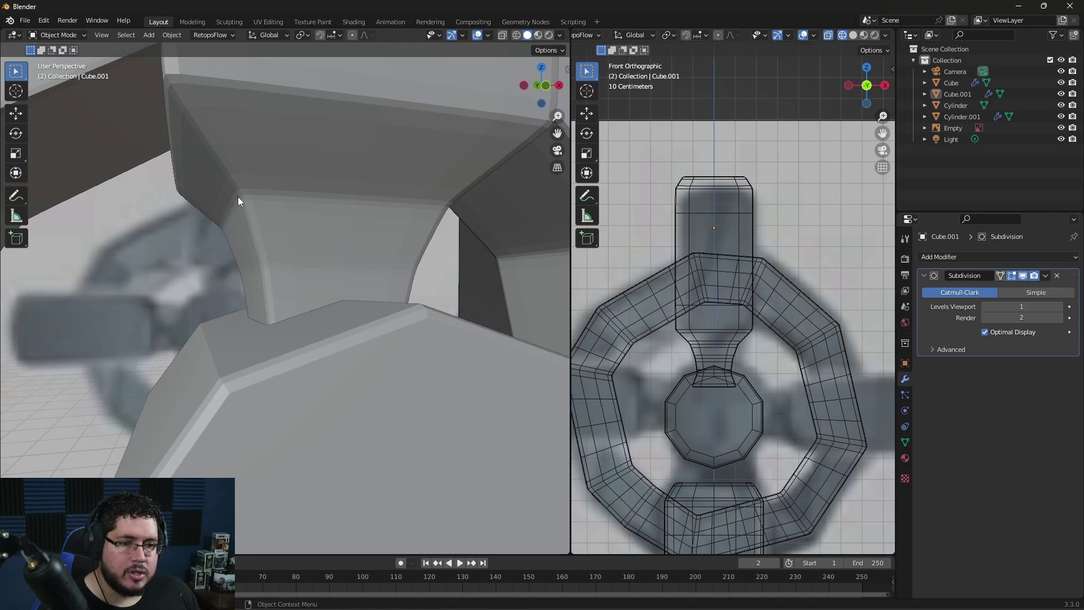
Step: Reopen the upper arm in Edit Mode and set its Subdivision modifier's viewport level to 0
click(238, 197)
key(Tab)
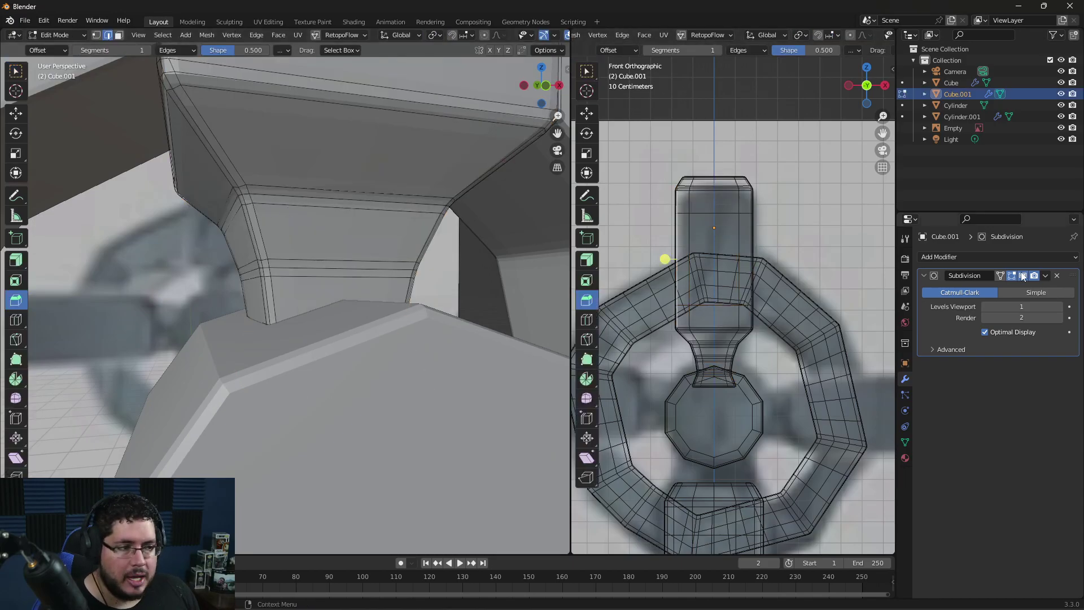
click(986, 306)
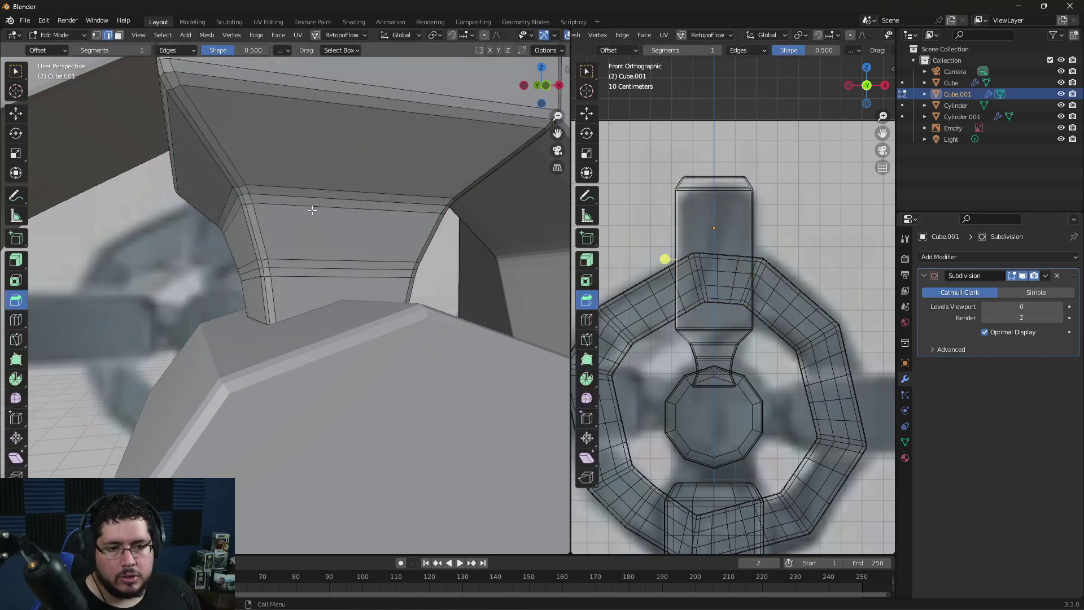
Step: Select the extra edge loops around the upper arm's neck, using wireframe shading to reach the lowest ones, and dissolve those edges
alt+click(297, 189)
alt+shift+click(282, 208)
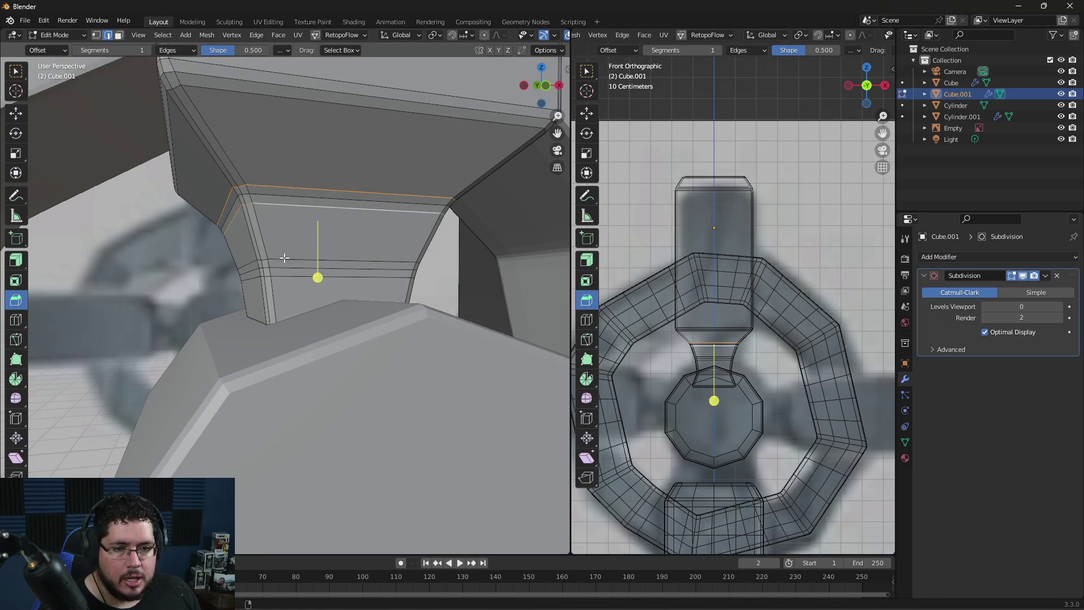
alt+shift+click(285, 260)
alt+shift+click(290, 277)
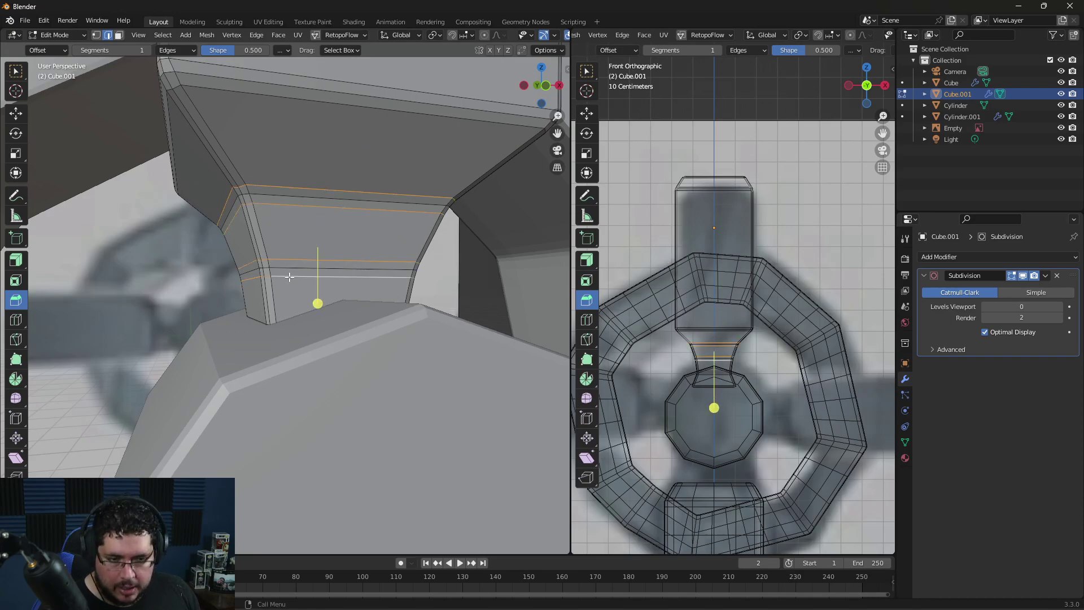
scroll(300, 329, up, 4)
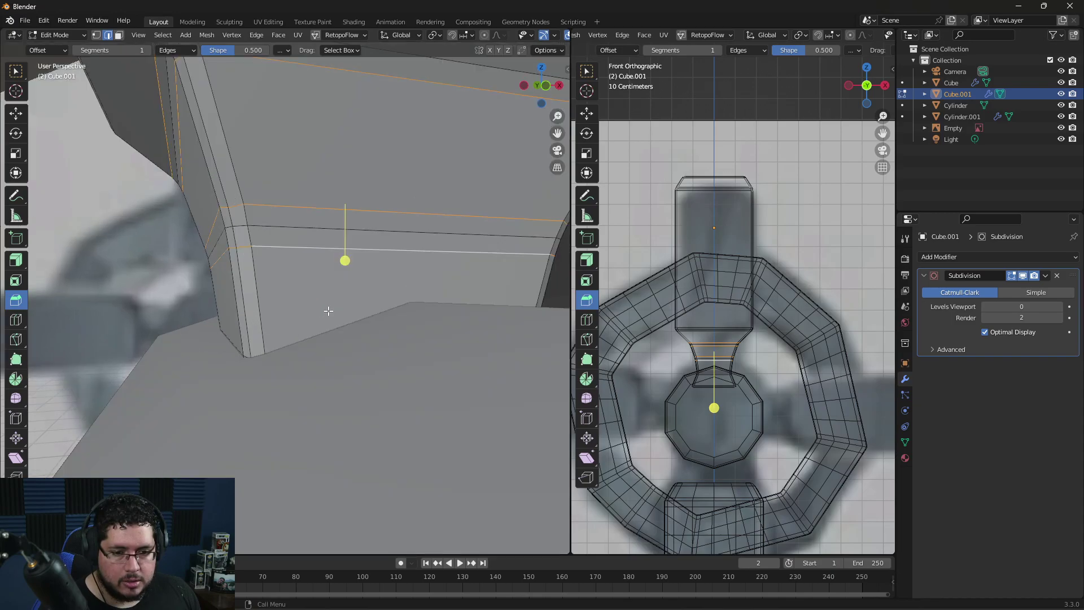
key(z)
click(205, 290)
alt+shift+click(278, 355)
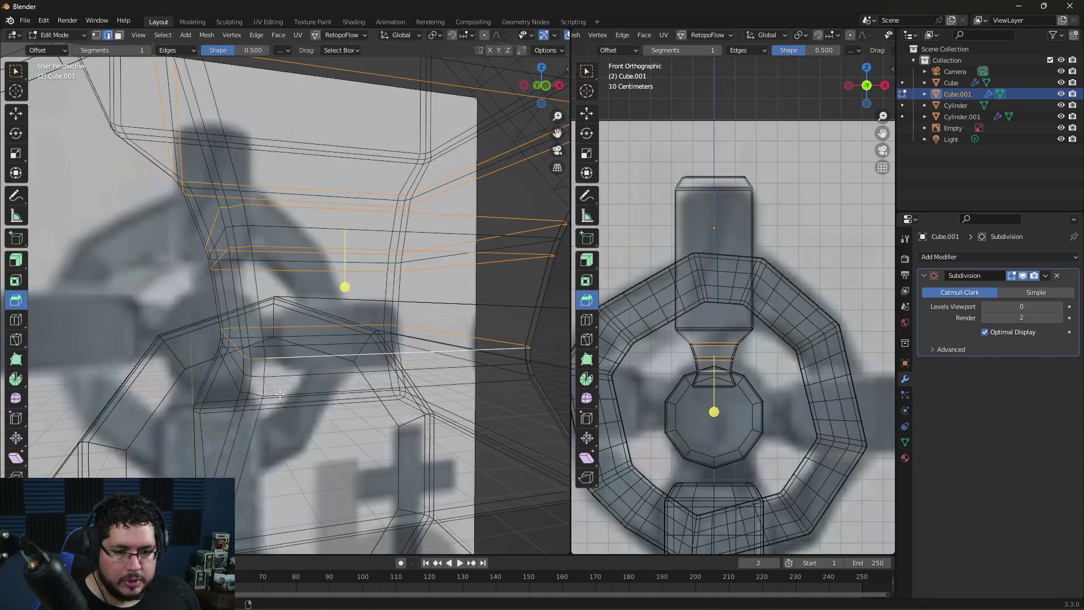
alt+shift+click(282, 393)
key(KP_Decimal)
key(x)
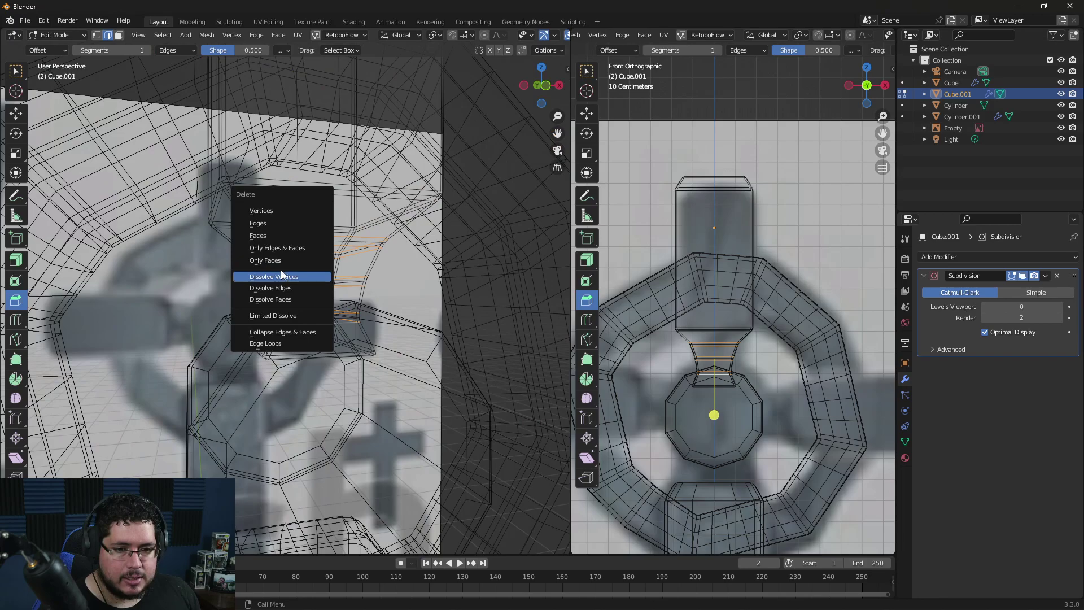
click(283, 288)
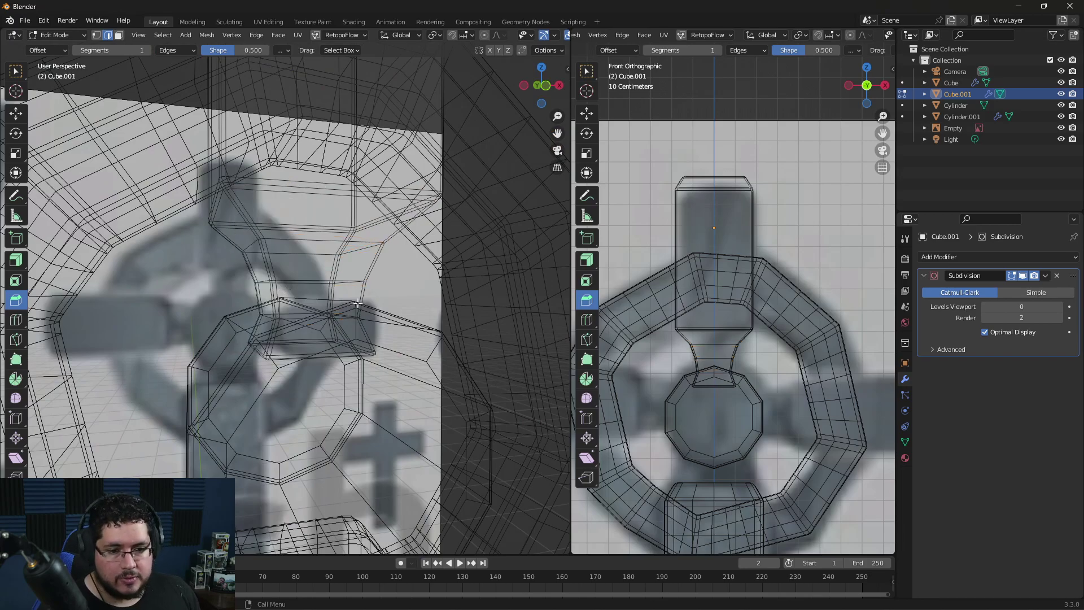
Step: Inspect the cleaned-up neck from close range and return the perspective viewport to solid shading
scroll(368, 317, up, 3)
middle_drag(368, 317, 388, 309)
scroll(383, 324, down, 2)
key(z)
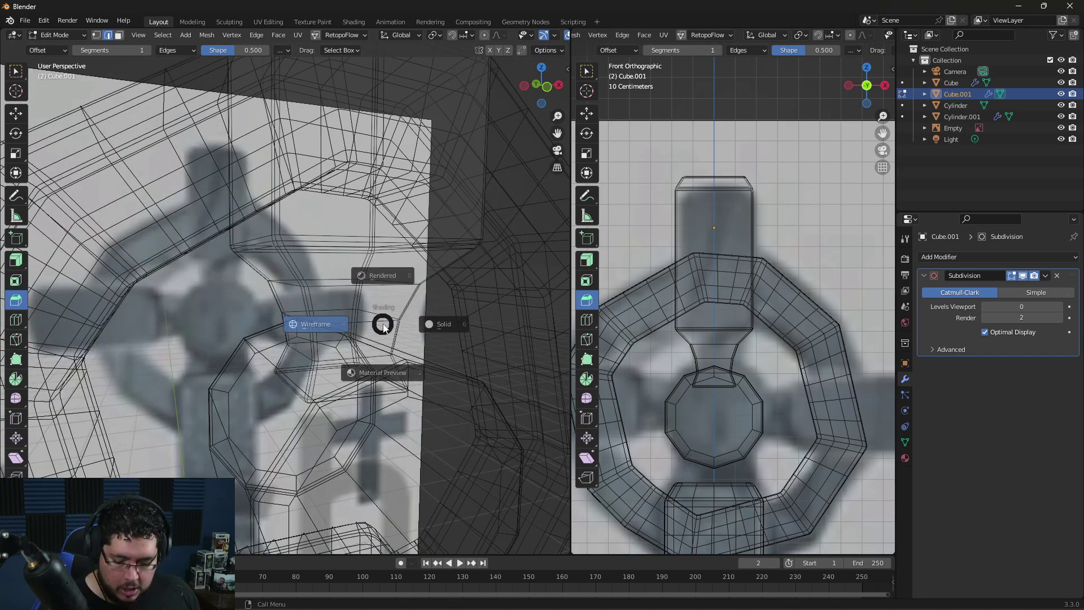
click(442, 322)
scroll(292, 266, up, 4)
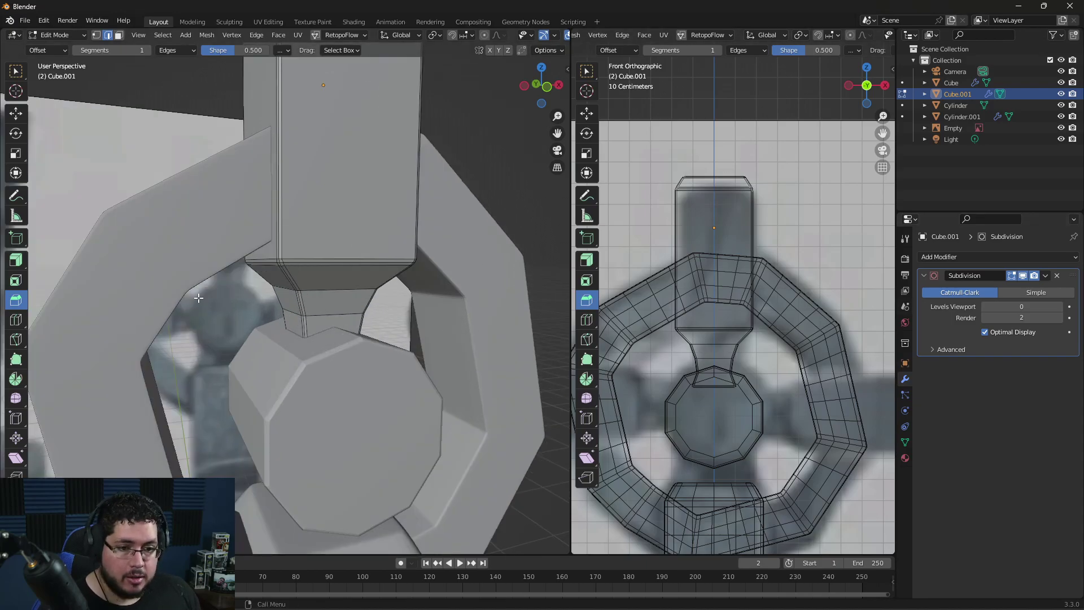
Step: Set the upper arm's Subdivision viewport level to 1, return to Object Mode and deselect the arm
click(1060, 306)
scroll(537, 197, down, 3)
middle_drag(489, 223, 476, 212)
key(Tab)
click(471, 254)
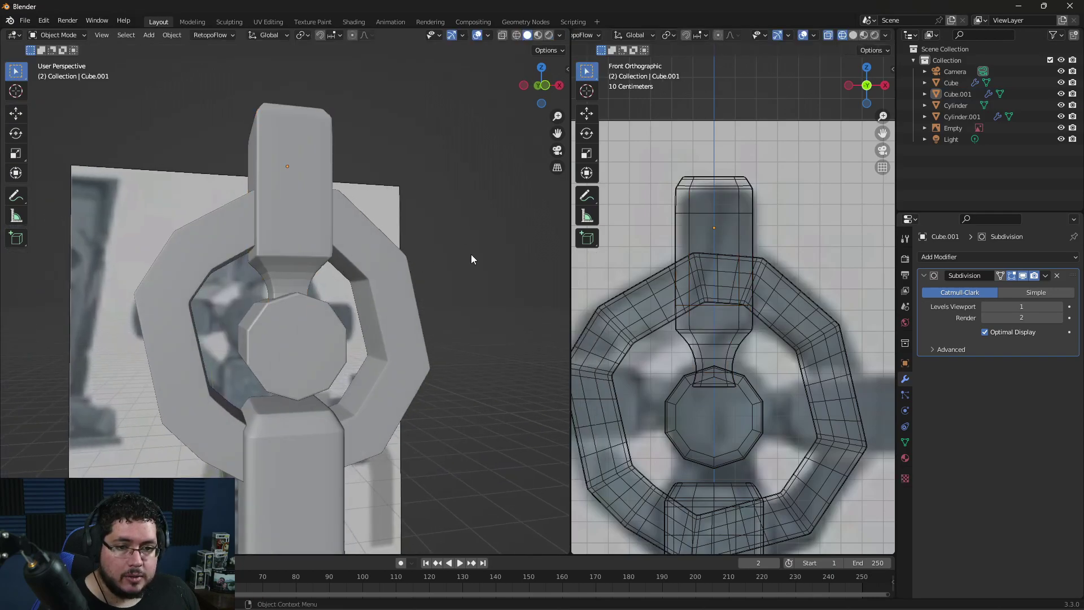
scroll(435, 273, down, 3)
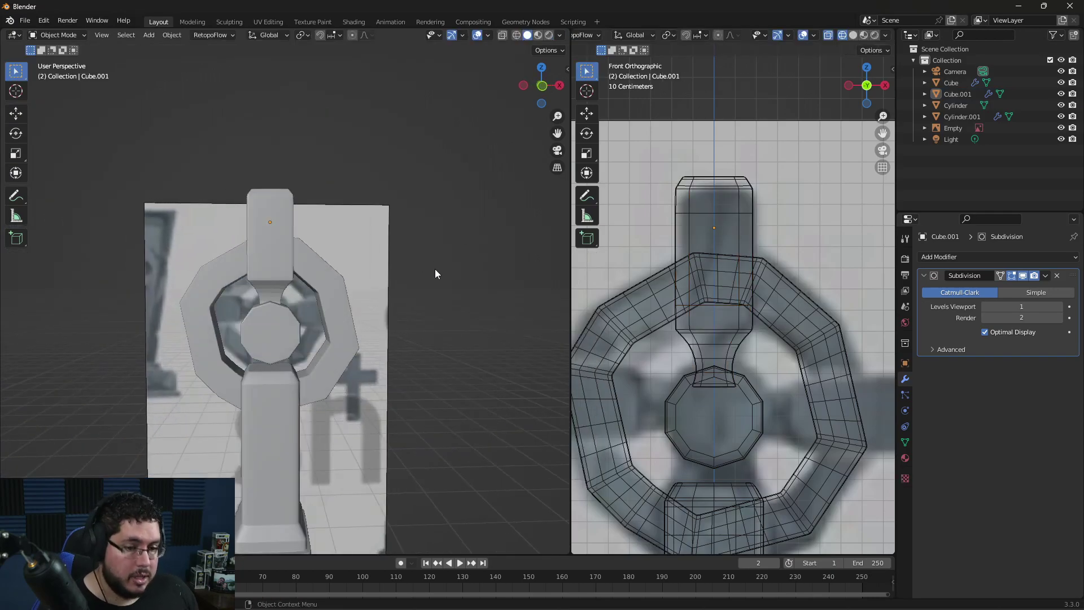
Step: In front view, move the central cylinder up about 0.035 m along the Z axis
key(KP_1)
scroll(305, 302, up, 4)
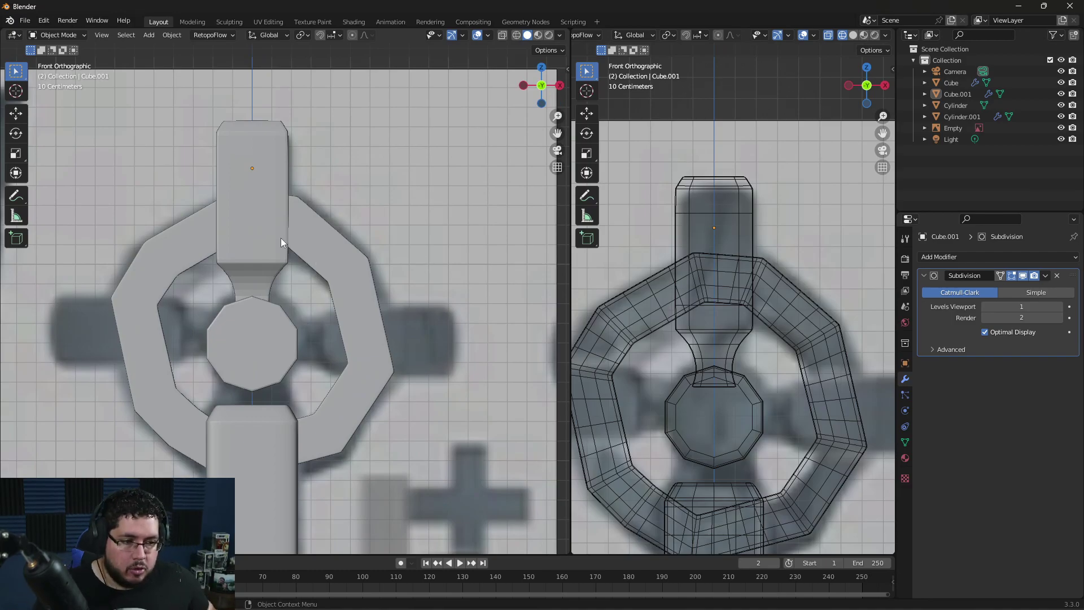
click(680, 394)
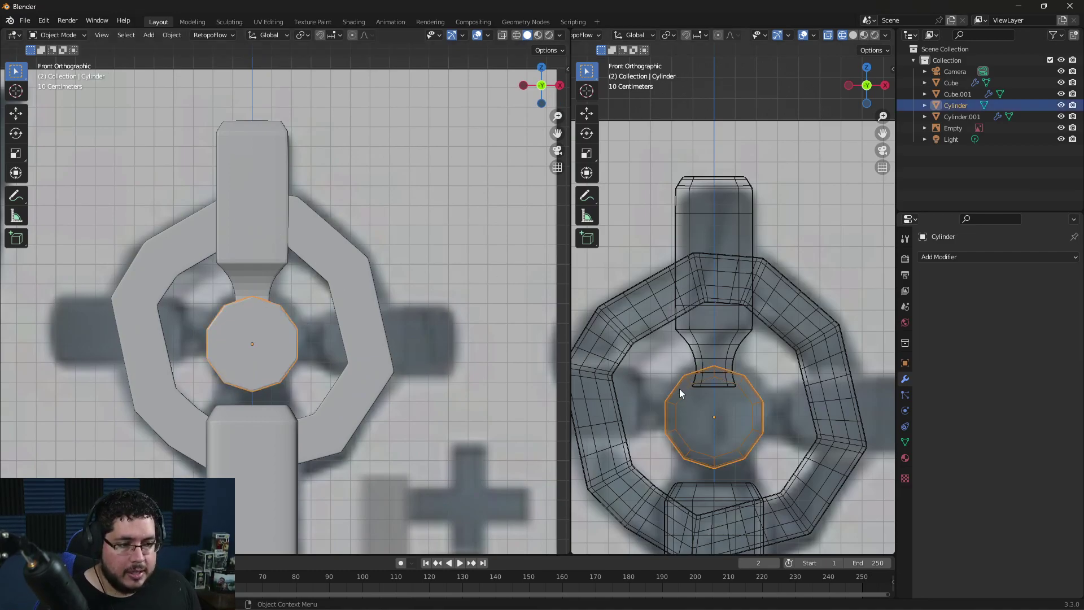
key(g)
key(z)
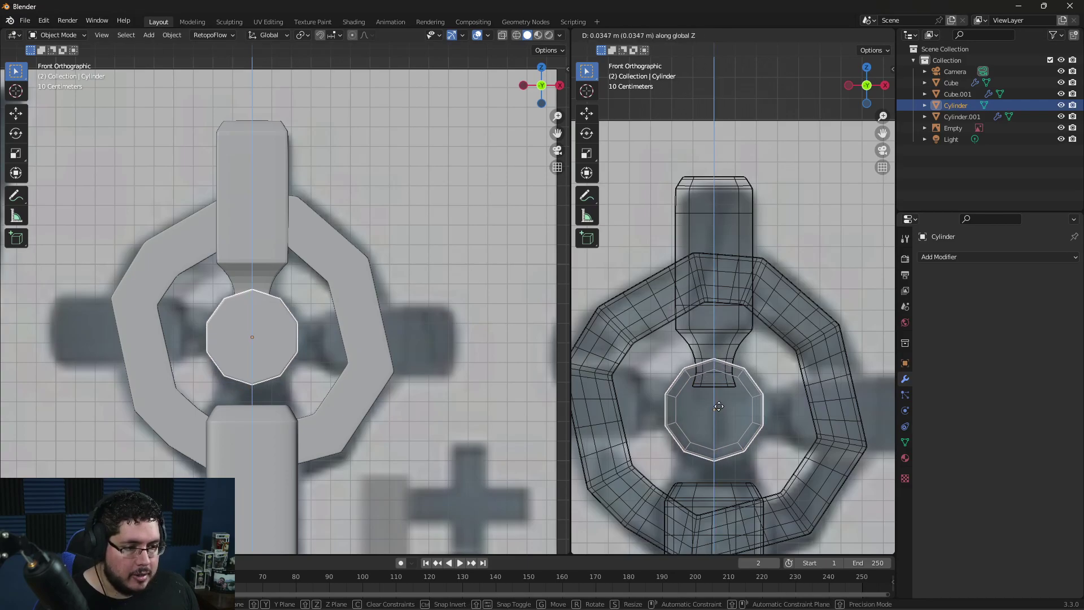
click(713, 411)
click(714, 411)
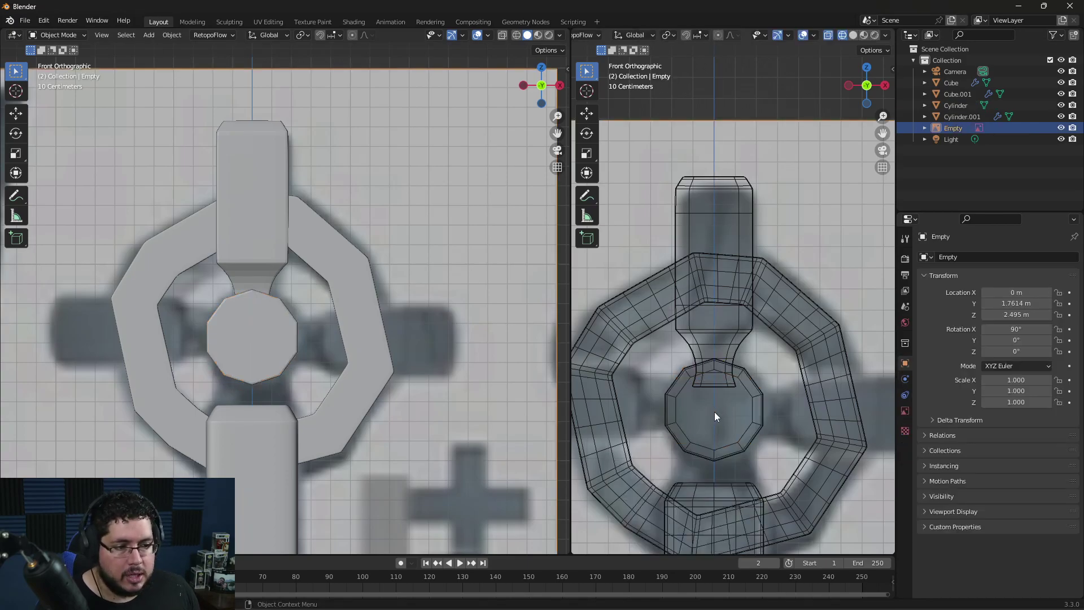
Step: Select the central cylinder and snap the 3D cursor to it
click(750, 388)
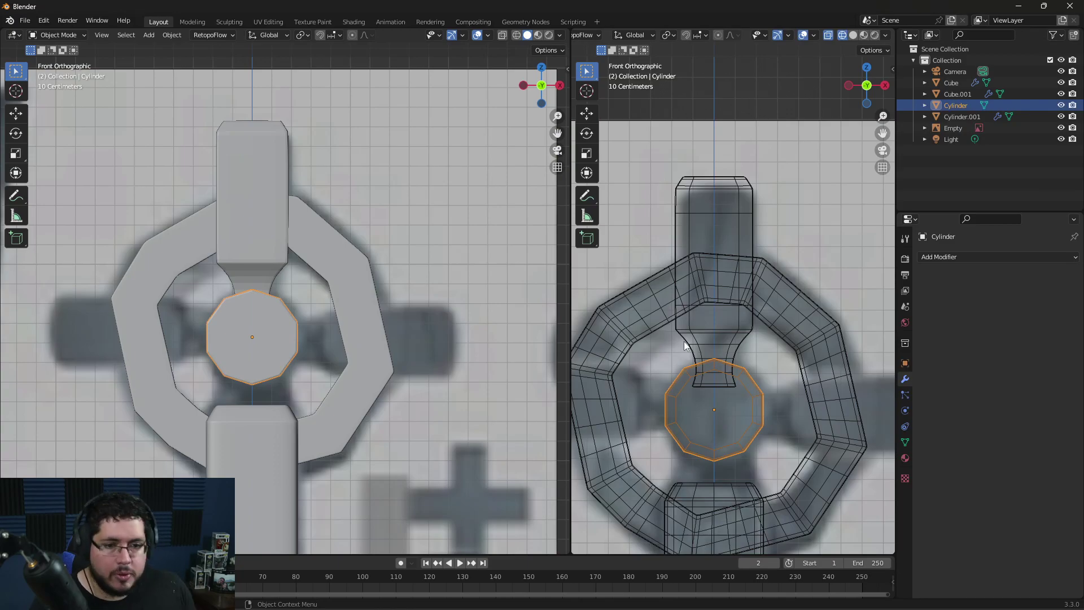
click(258, 166)
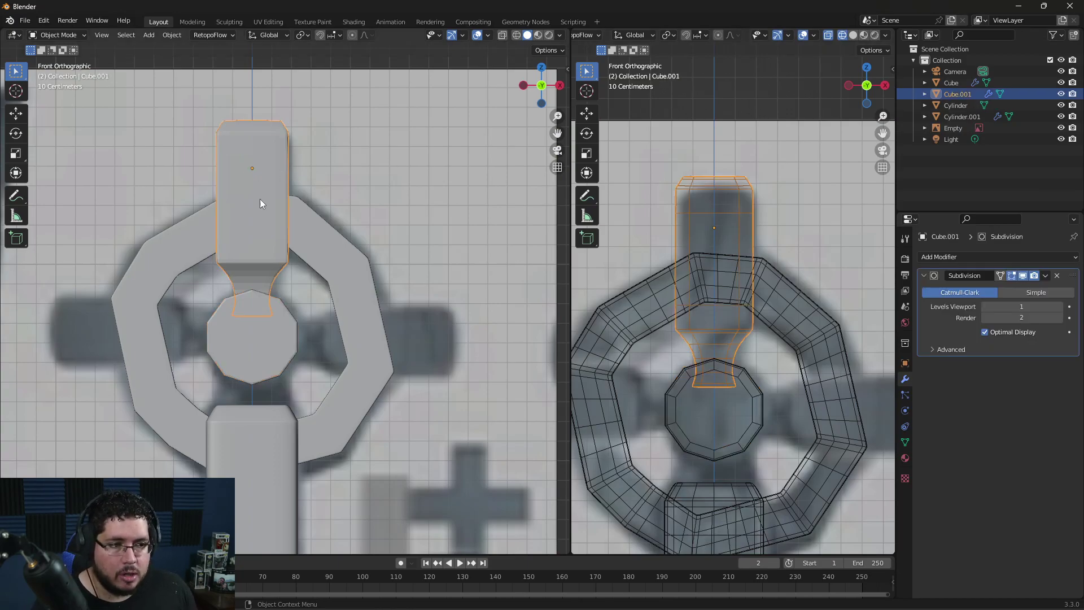
click(263, 353)
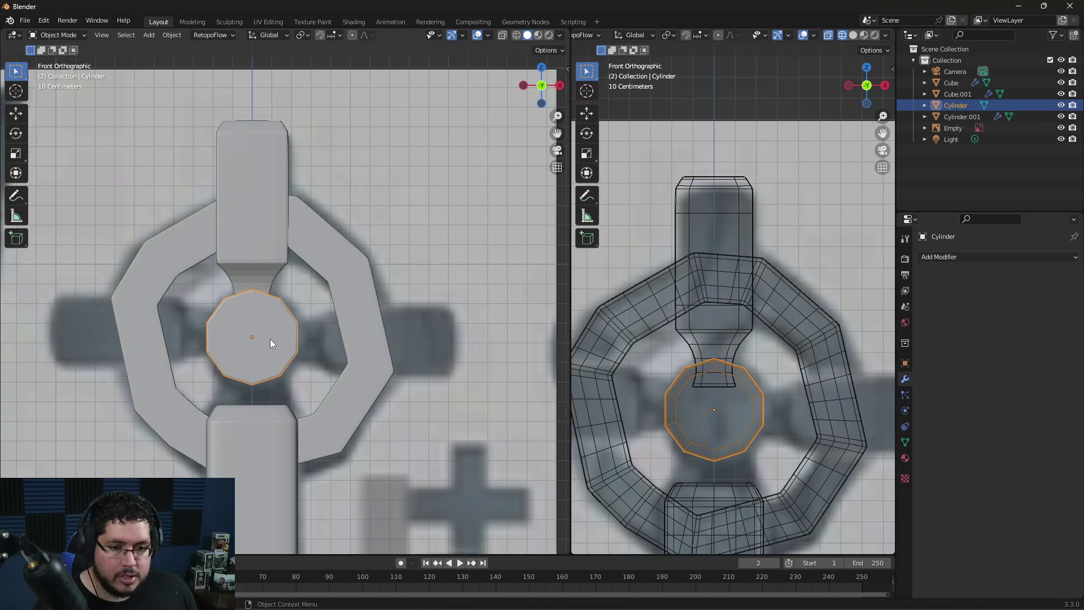
key(shift+s)
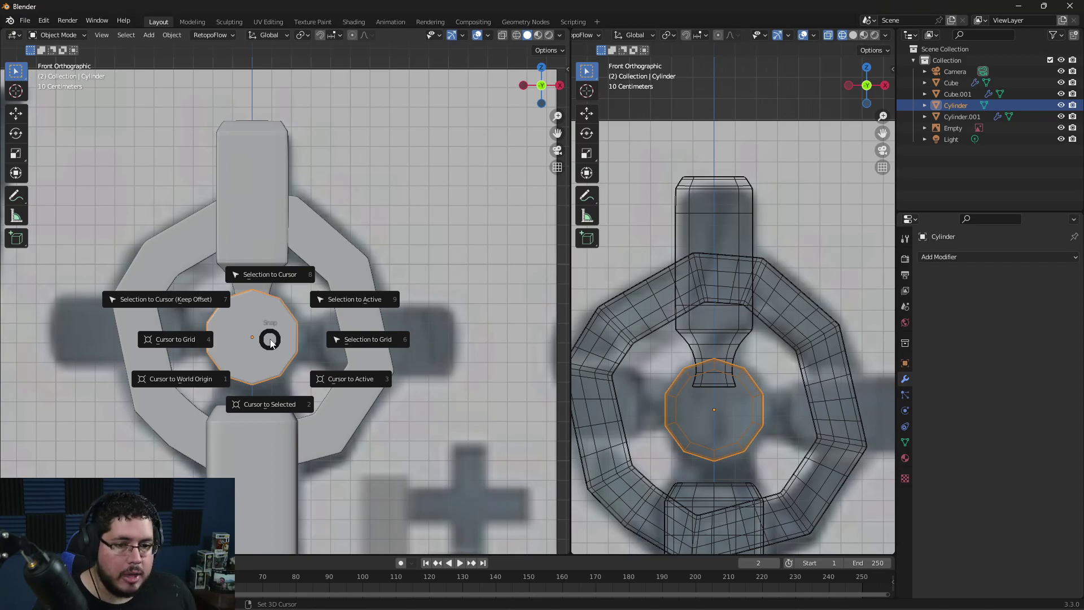
click(274, 404)
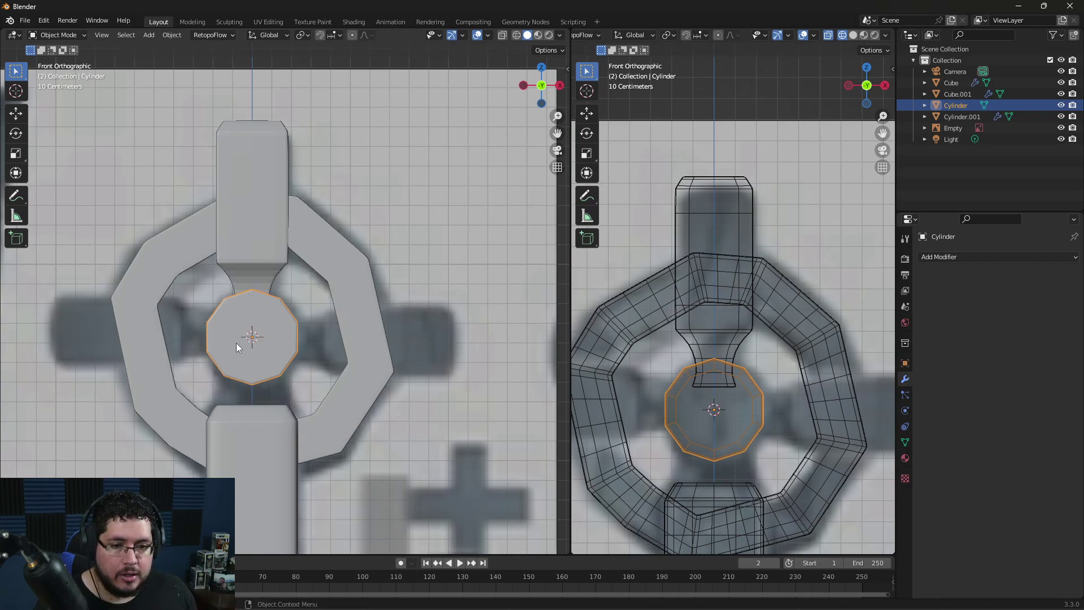
Step: Set the upper arm's origin to the 3D cursor at the cylinder's center
click(257, 239)
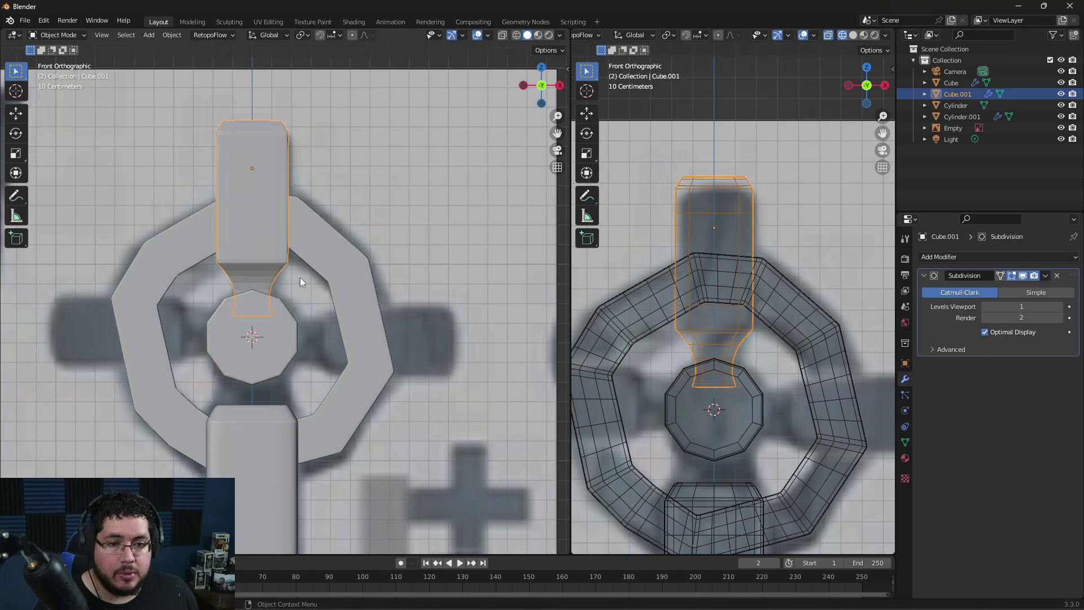
click(170, 35)
mouse_move(216, 60)
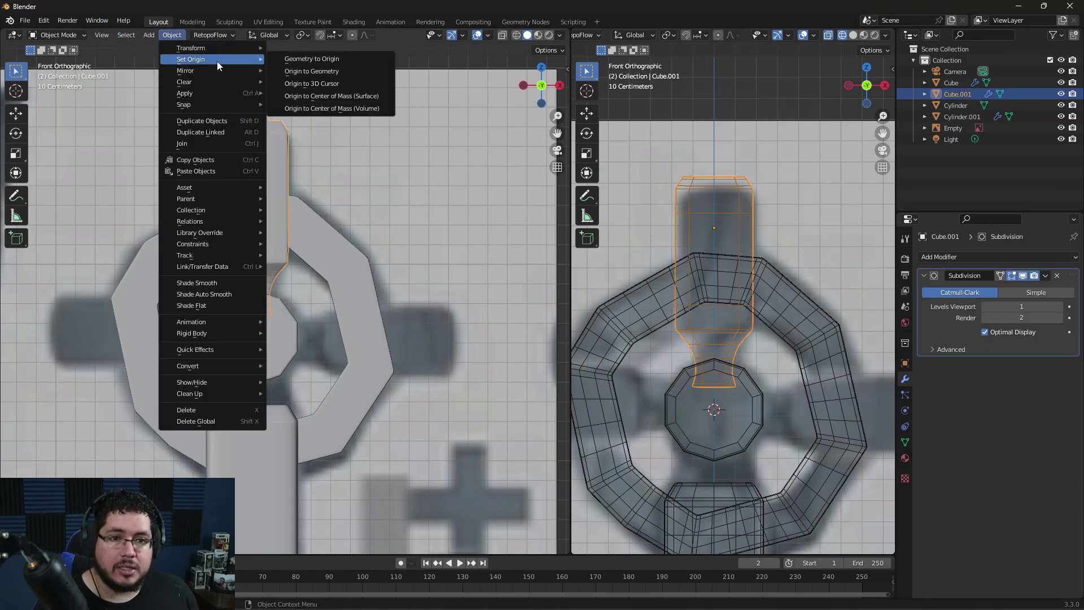
click(316, 83)
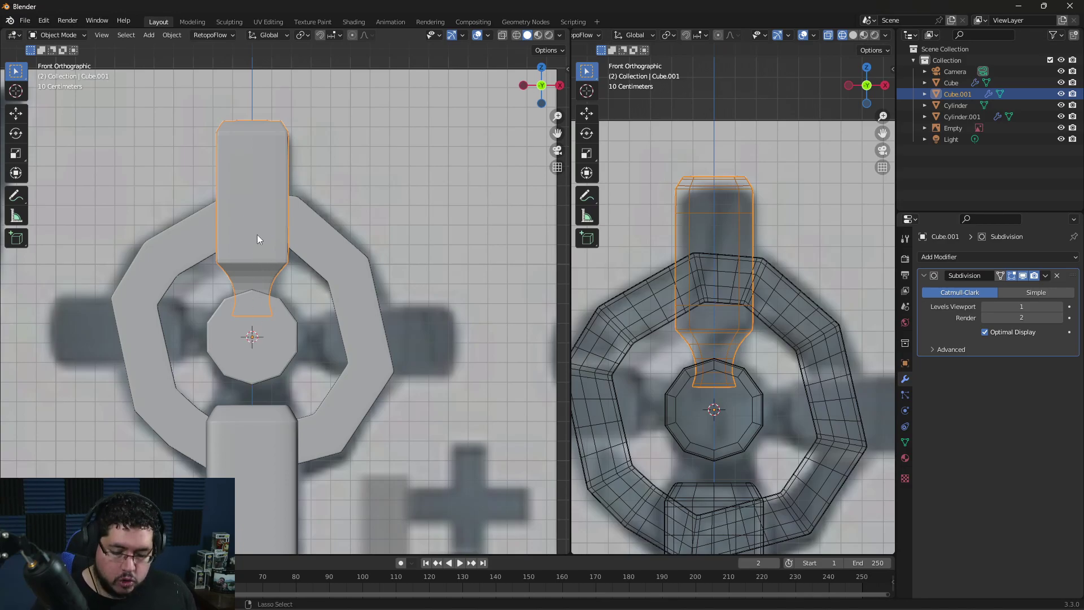
Step: Duplicate the upper arm and rotate the copy 90° with snapping around the cross's center to form the right arm
scroll(300, 246, down, 2)
scroll(300, 256, up, 2)
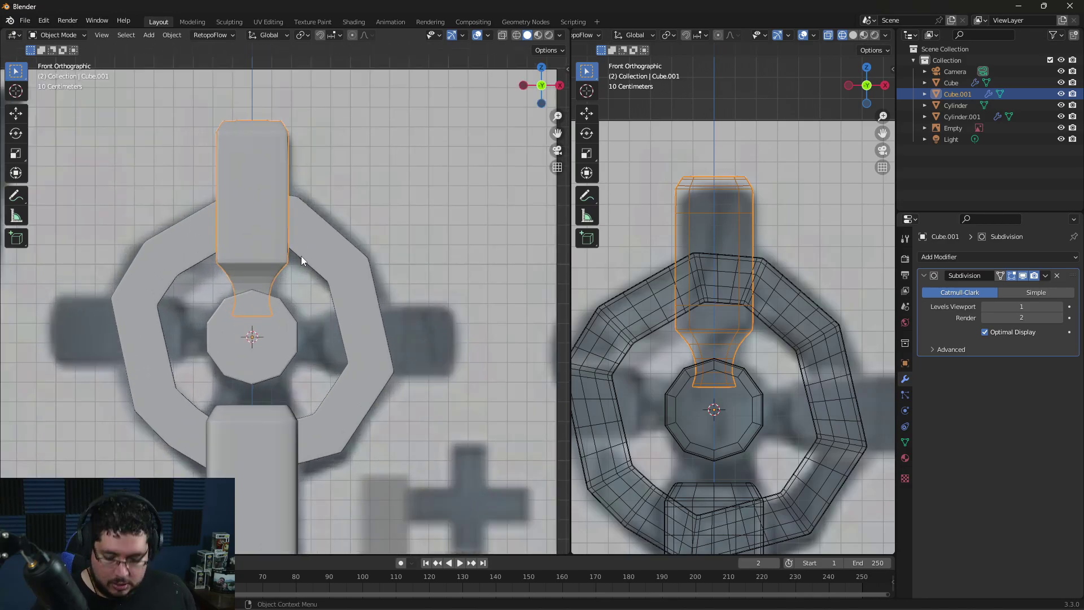
key(shift+d)
key(r)
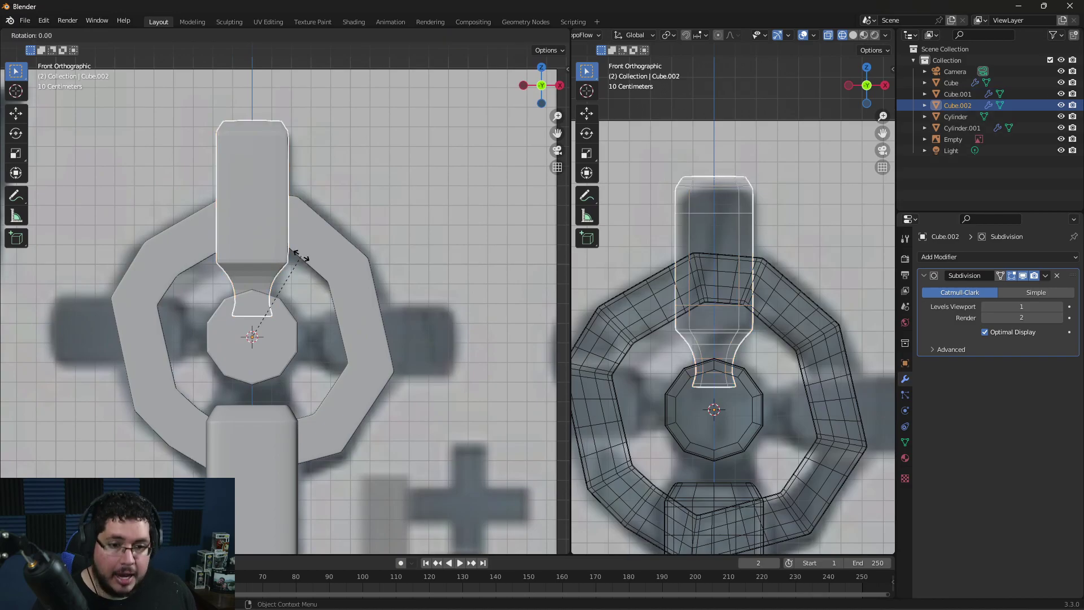
key(ctrl)
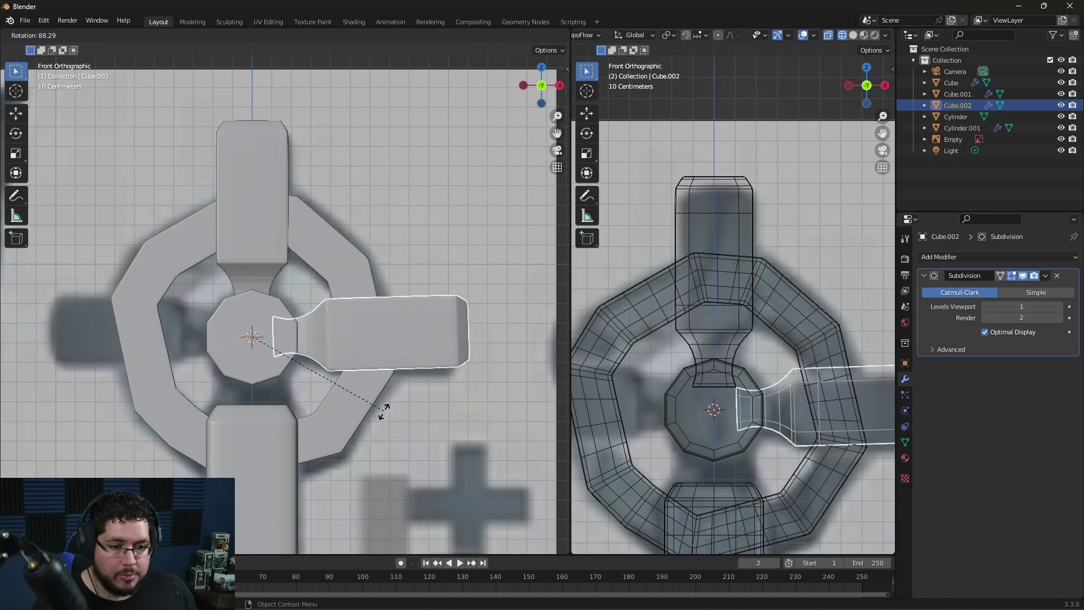
click(384, 415)
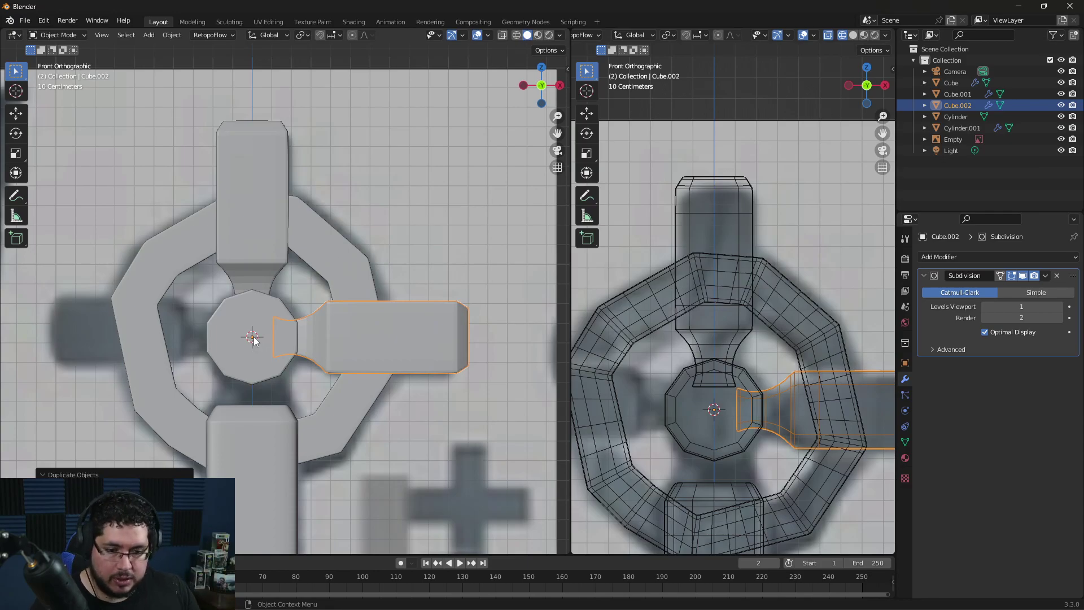
Step: Duplicate the right arm and rotate the copy around the center to the opposite side as the left arm
key(shift+d)
key(r)
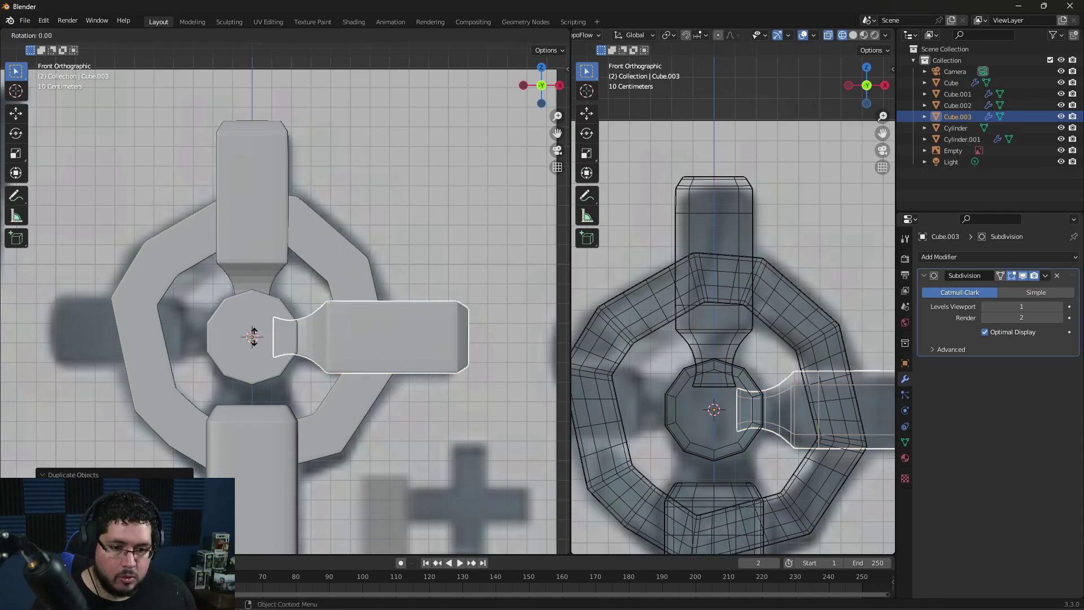
click(144, 334)
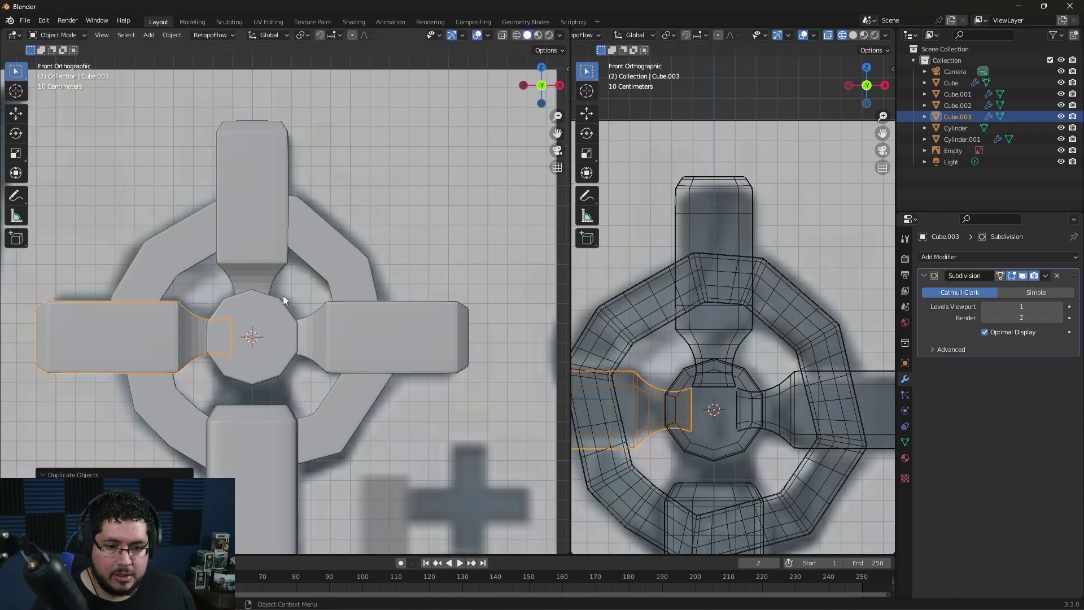
Step: Duplicate the left arm, rotate the copy -90° so it points downward, and deselect it
key(shift+d)
key(r)
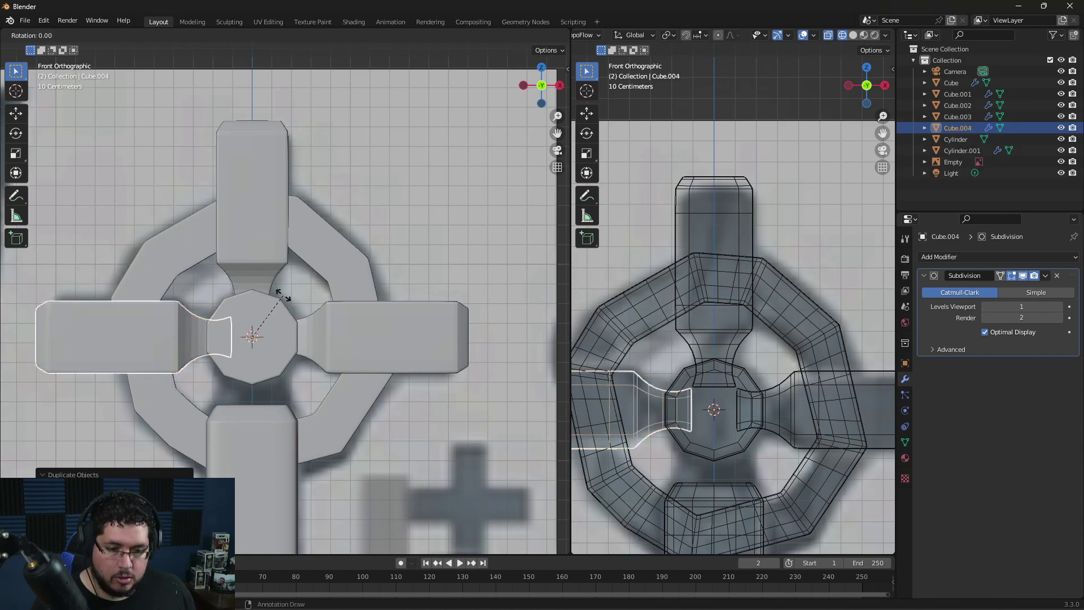
click(184, 289)
scroll(405, 397, down, 5)
middle_drag(406, 396, 313, 410)
click(445, 426)
scroll(443, 429, up, 4)
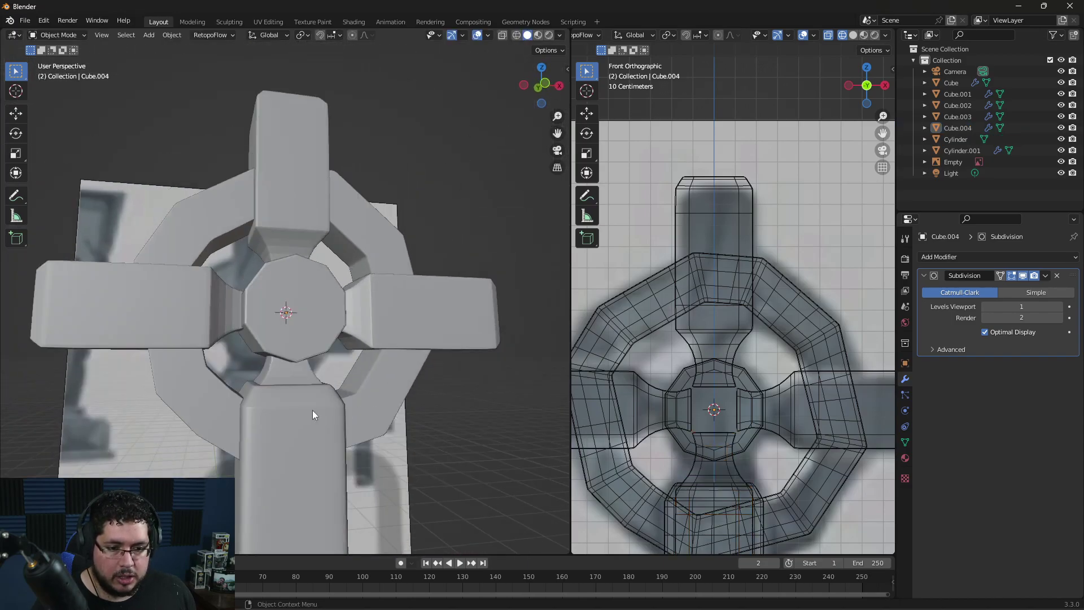
Step: Select the right, upper, left and lower arms and join them into one object
scroll(313, 410, down, 3)
scroll(381, 414, down, 1)
scroll(372, 453, up, 5)
middle_drag(381, 413, 424, 385)
scroll(418, 384, down, 3)
scroll(398, 384, up, 3)
click(389, 287)
shift+click(277, 170)
shift+click(170, 285)
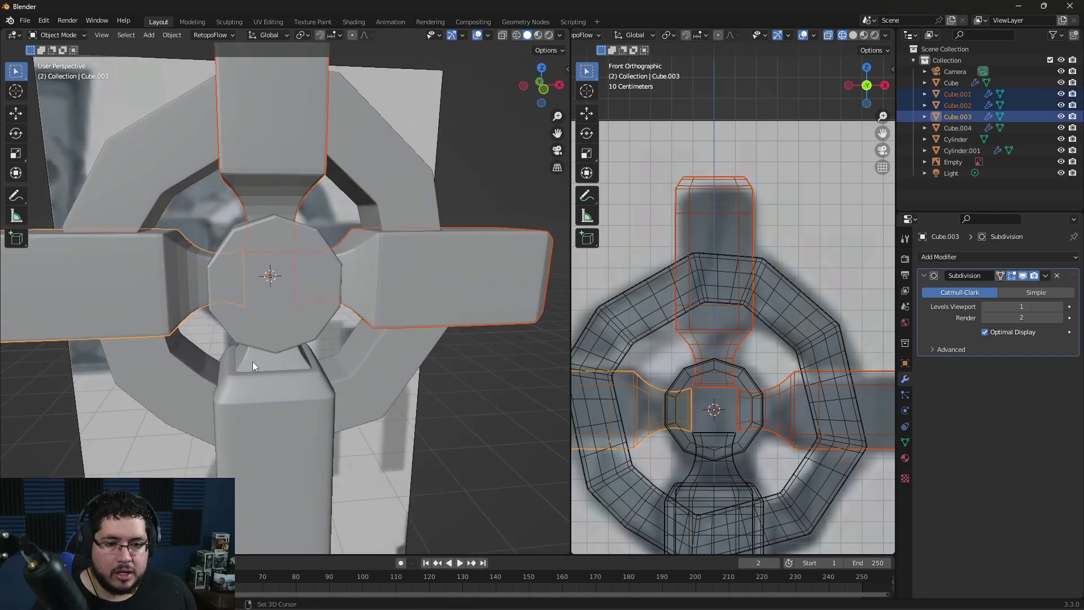
shift+click(252, 364)
key(ctrl+j)
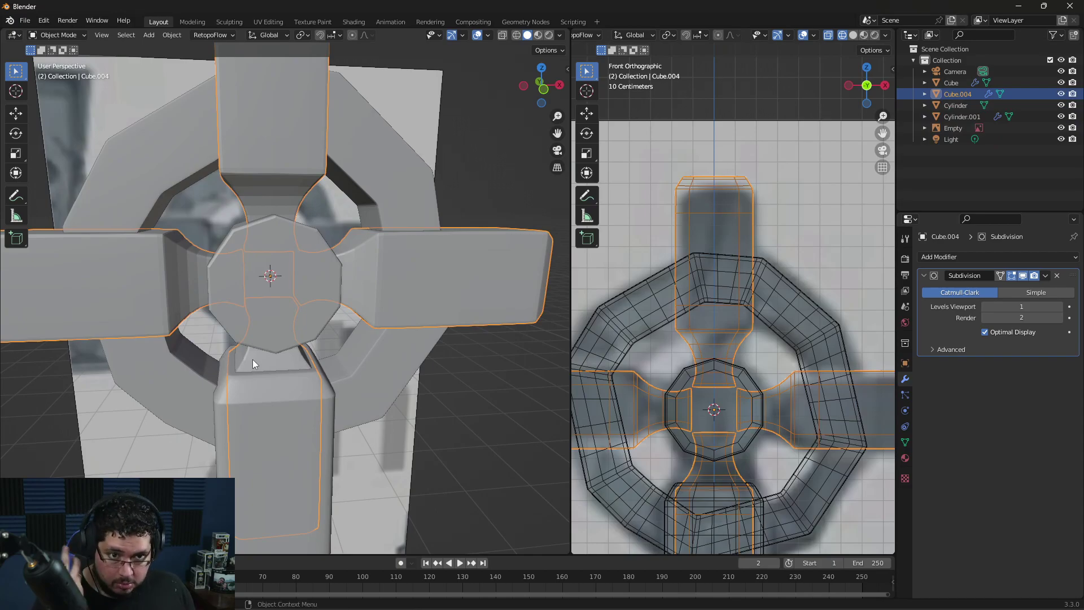
right_click(410, 266)
click(362, 265)
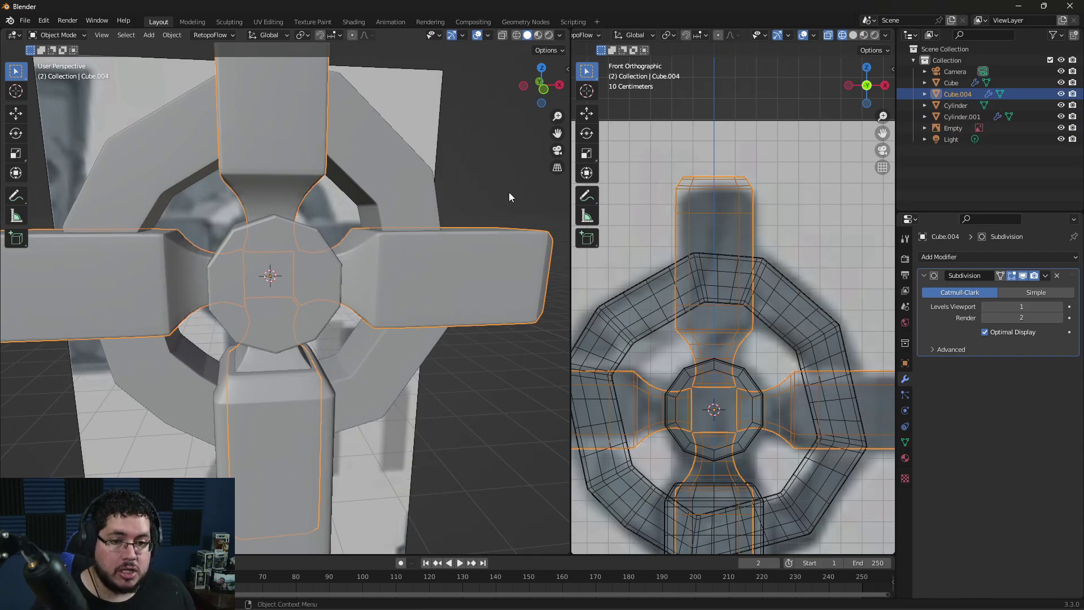
Step: Examine the joined cross arms, ring and central cylinder from several angles
click(510, 192)
scroll(412, 314, down, 5)
mouse_move(411, 314)
middle_down()
mouse_move(470, 291)
mouse_move(327, 323)
mouse_move(415, 331)
middle_up()
scroll(416, 331, up, 5)
click(414, 279)
middle_drag(415, 279, 443, 330)
scroll(443, 330, up, 2)
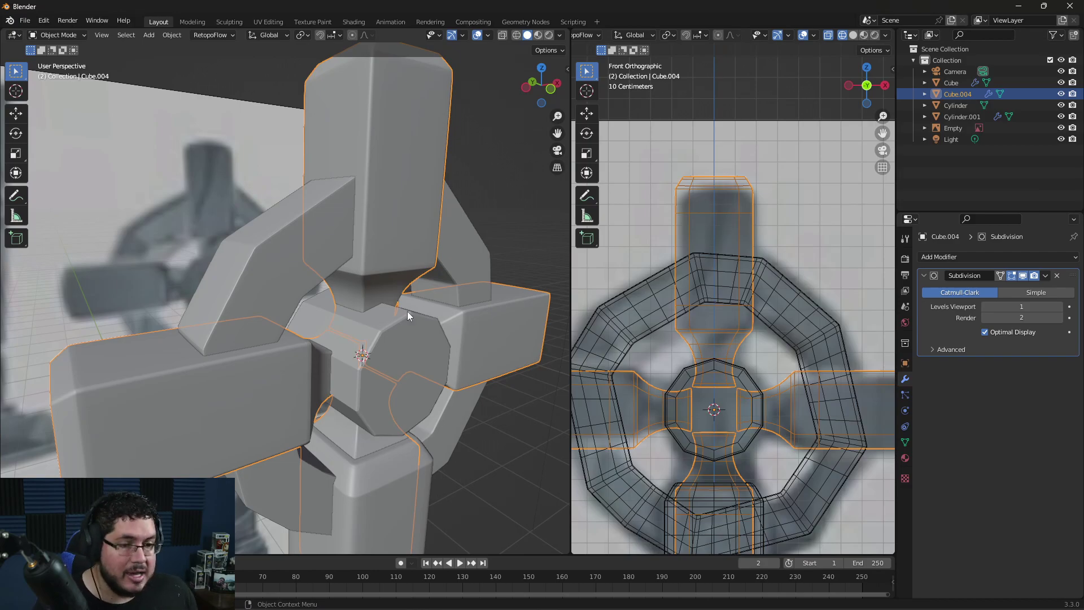
scroll(408, 317, down, 5)
mouse_move(397, 363)
middle_down()
mouse_move(365, 340)
mouse_move(395, 351)
middle_up()
scroll(354, 358, up, 3)
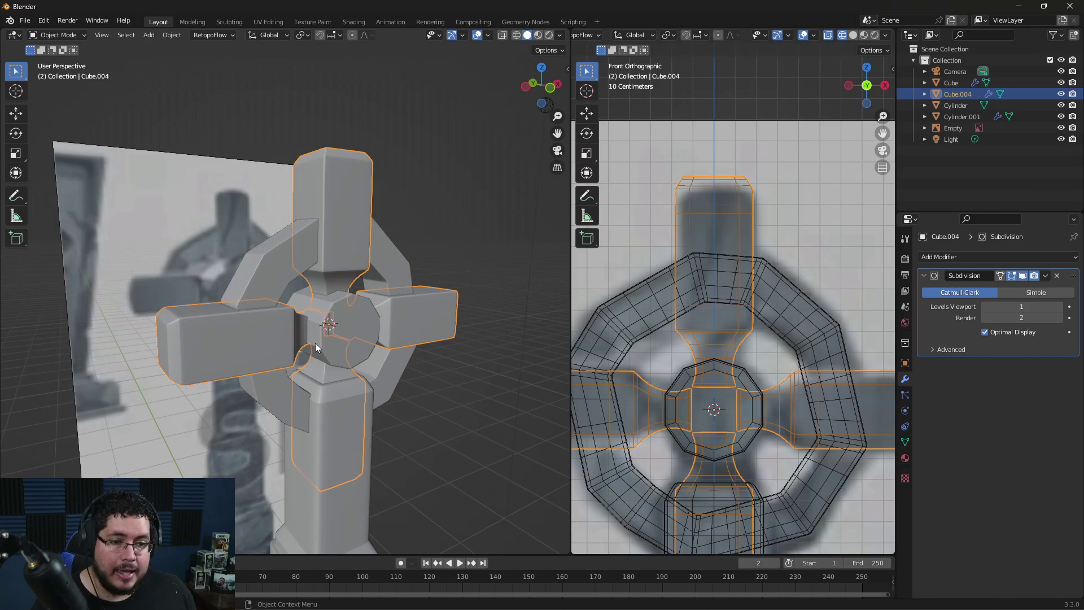
Step: Add four evenly spaced crosswise loop cuts along the left arm of the joined cross arms
key(Tab)
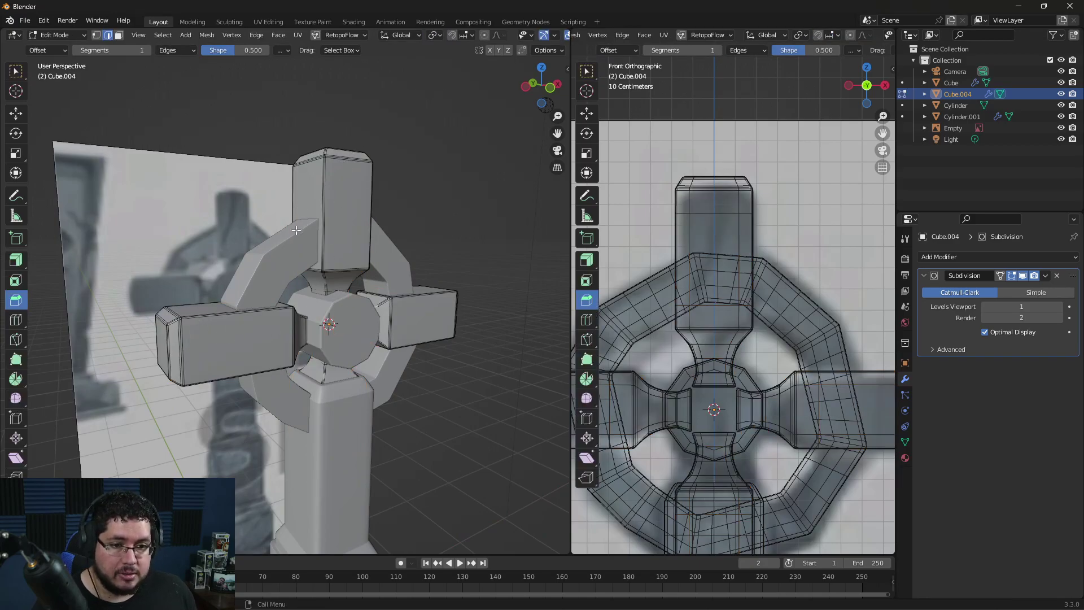
middle_drag(296, 230, 222, 156)
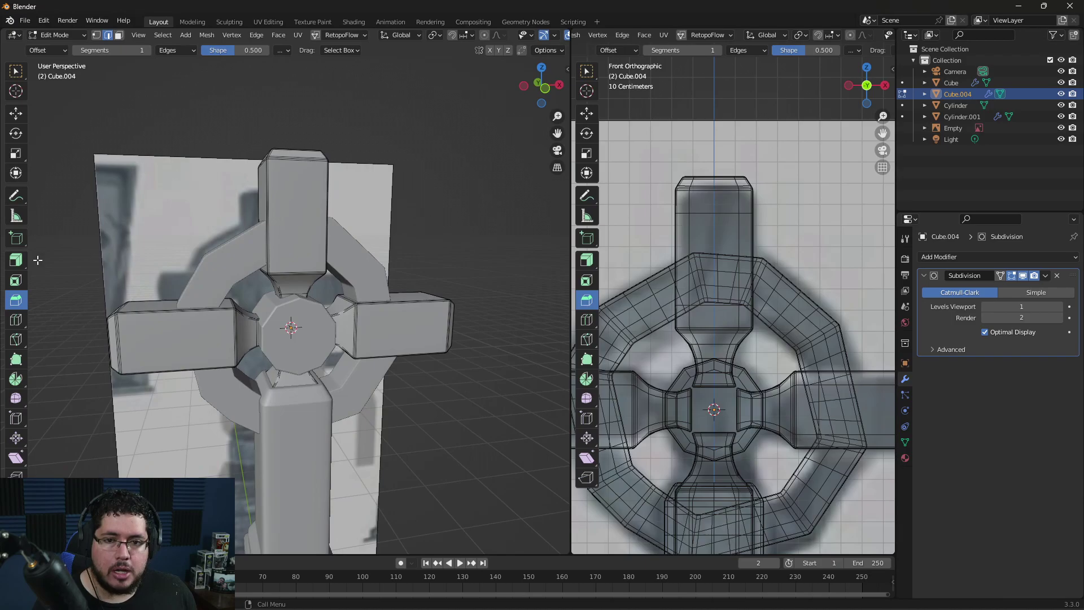
click(16, 319)
click(184, 454)
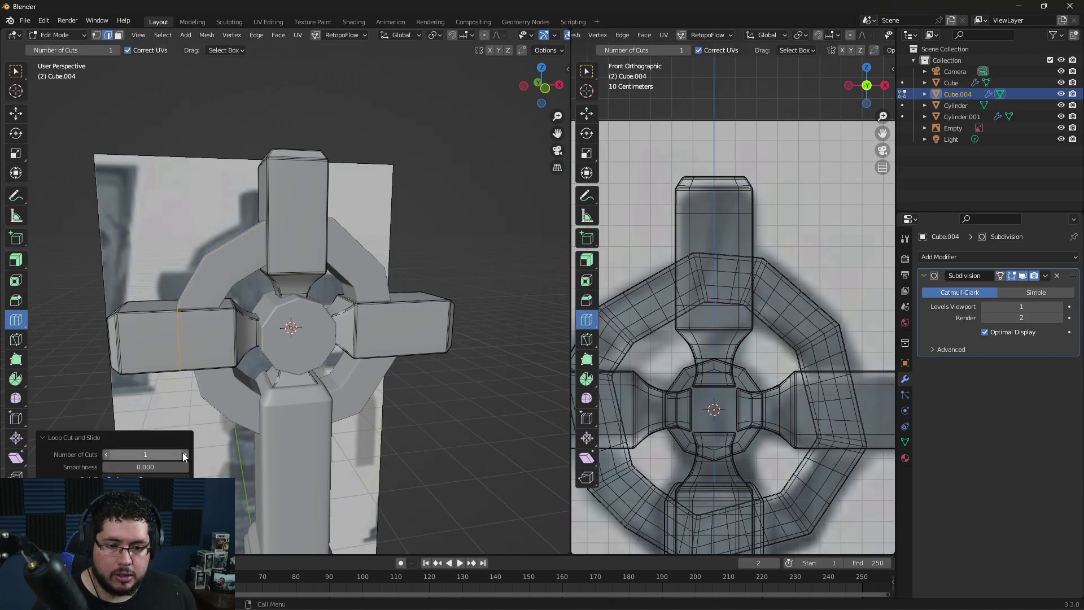
click(184, 455)
click(184, 455)
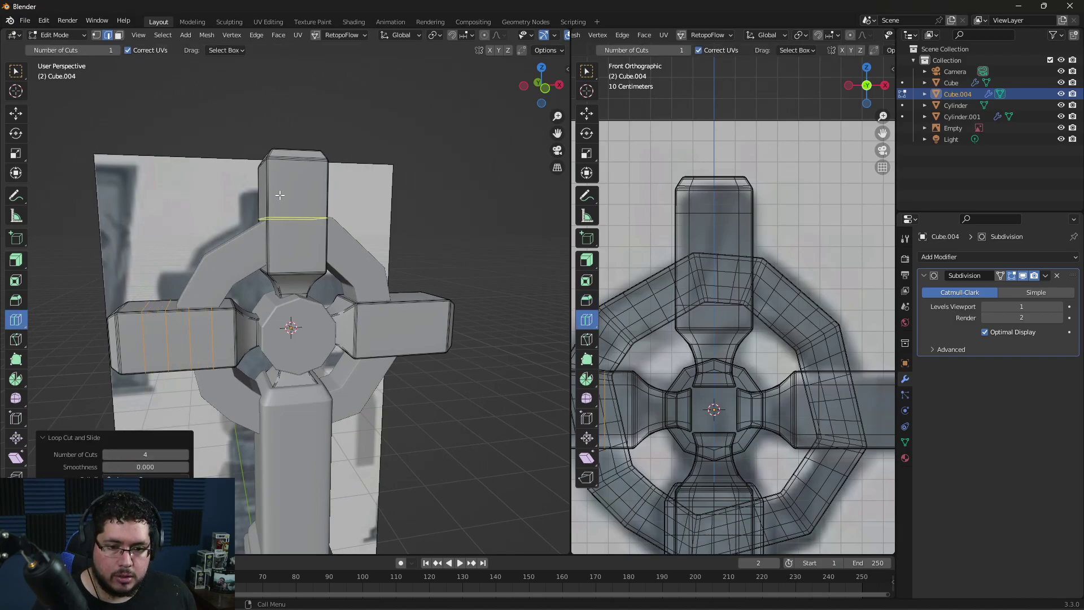
Step: Add four evenly spaced crosswise loop cuts to each of the upper and right arms
click(278, 194)
click(184, 455)
click(187, 455)
click(186, 455)
click(187, 454)
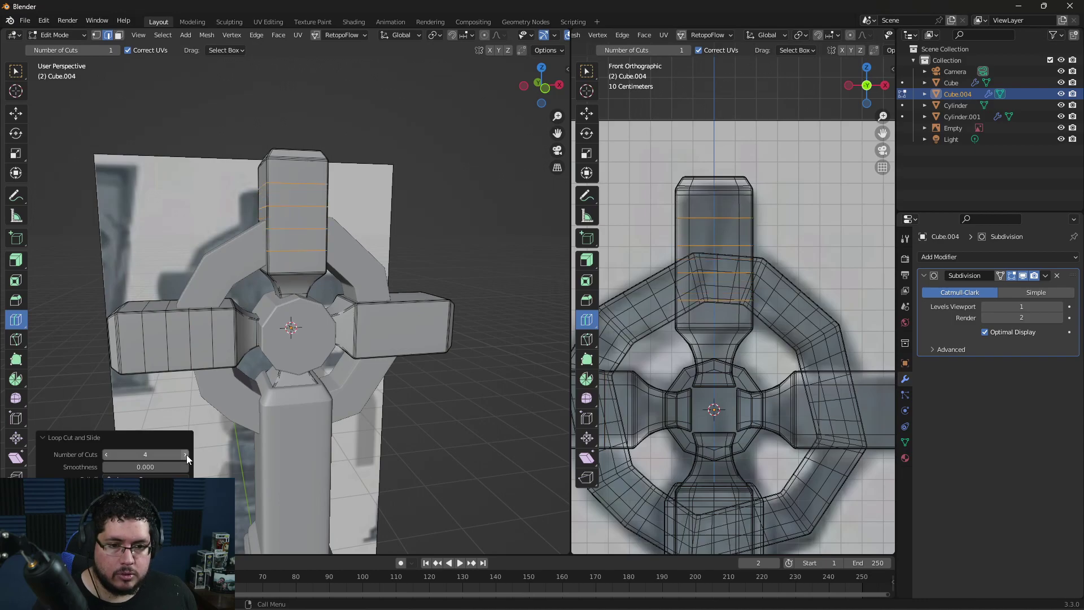
click(402, 333)
click(184, 454)
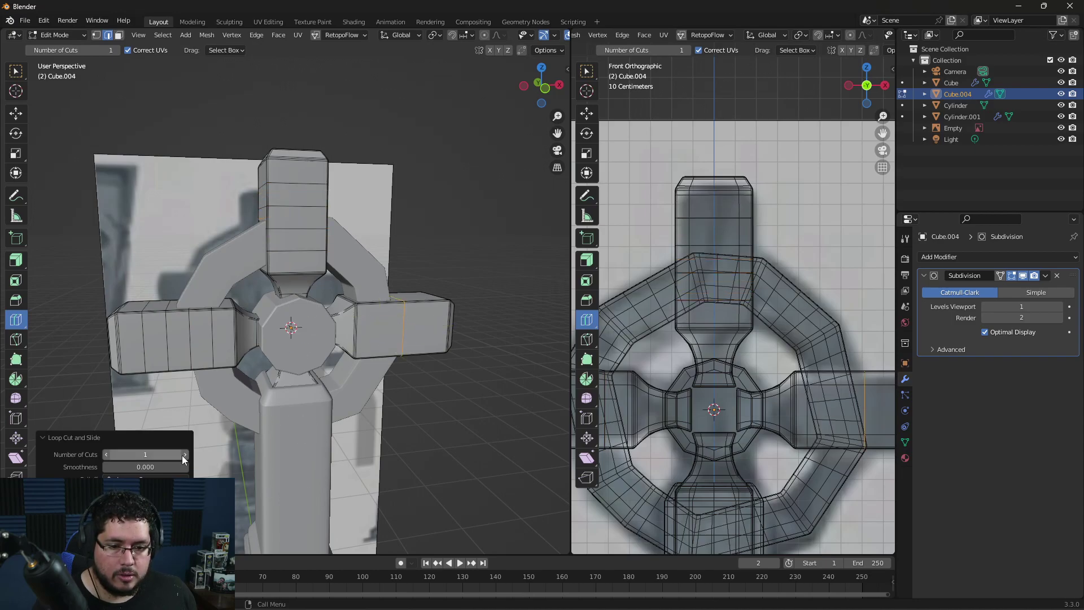
click(184, 455)
click(185, 455)
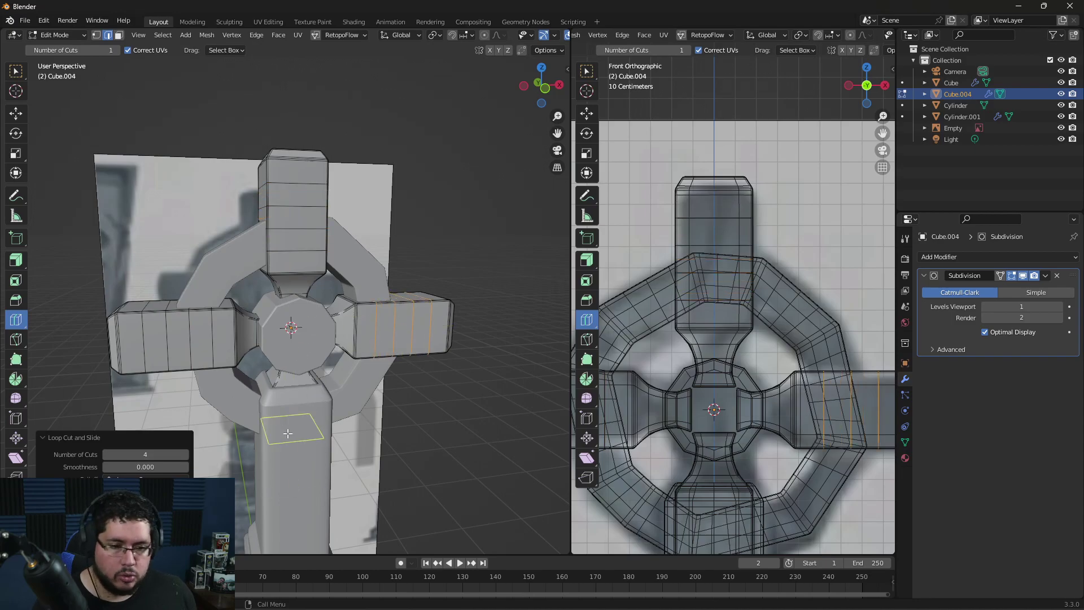
Step: Add two lengthwise loop cuts in each direction on the left arm, across its front and its upper face
click(152, 337)
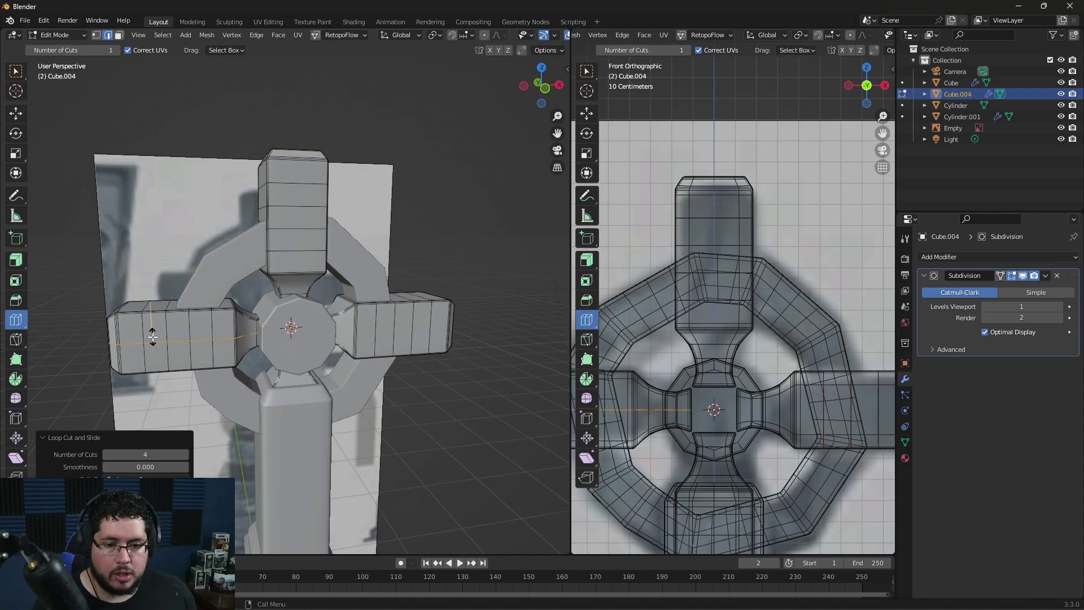
middle_drag(153, 336, 239, 366)
click(186, 455)
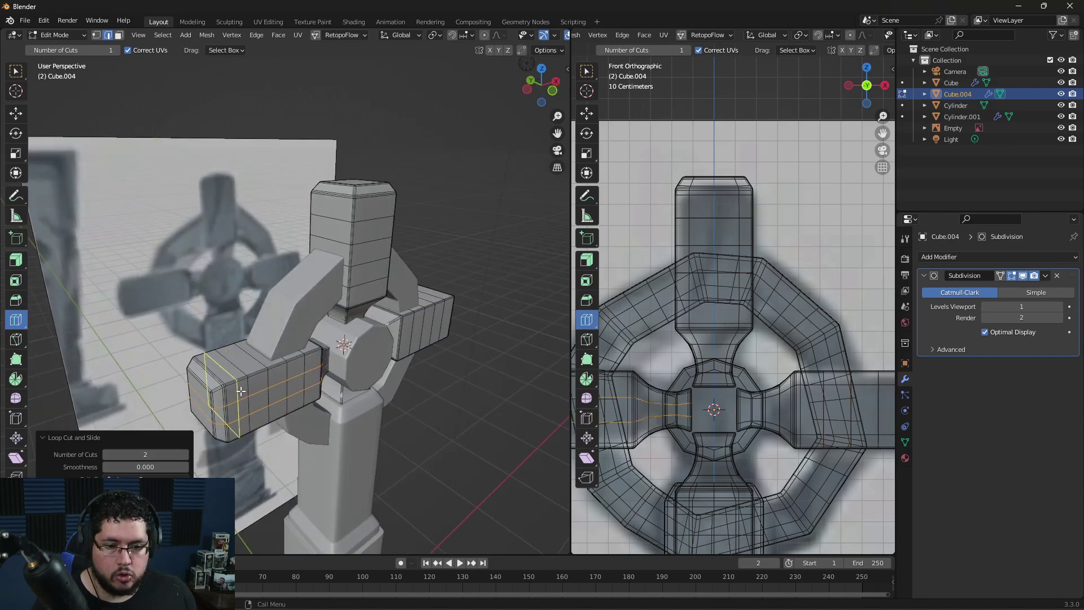
click(228, 364)
click(186, 454)
Step: Add pairs of lengthwise loop cuts to the upper and right arms, and finish editing the arms' mesh
middle_drag(354, 228, 327, 239)
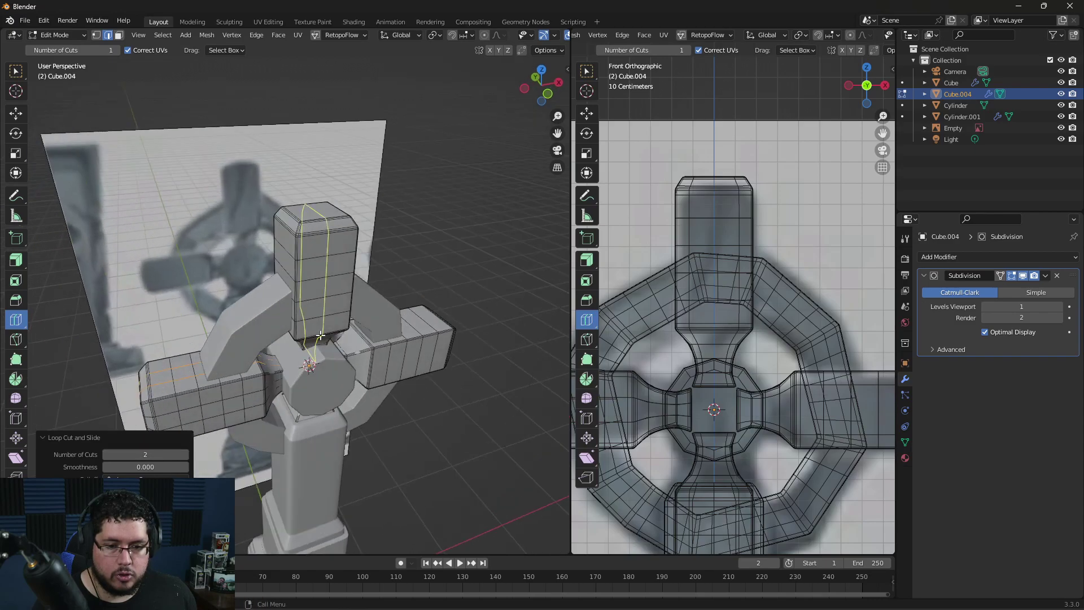
click(327, 238)
click(186, 454)
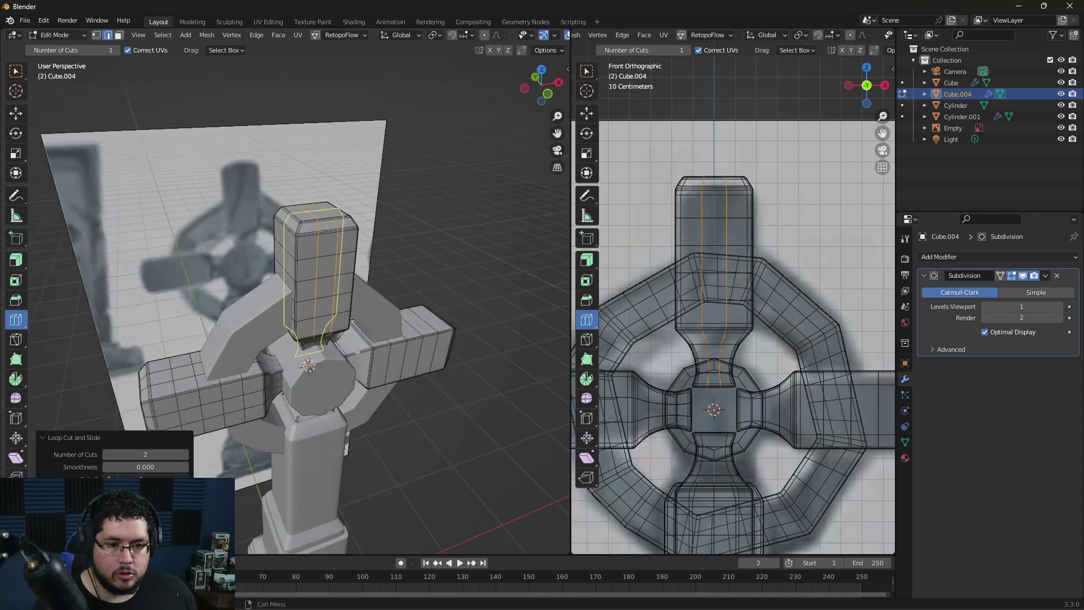
middle_drag(186, 362, 367, 372)
click(297, 361)
scroll(367, 372, up, 1)
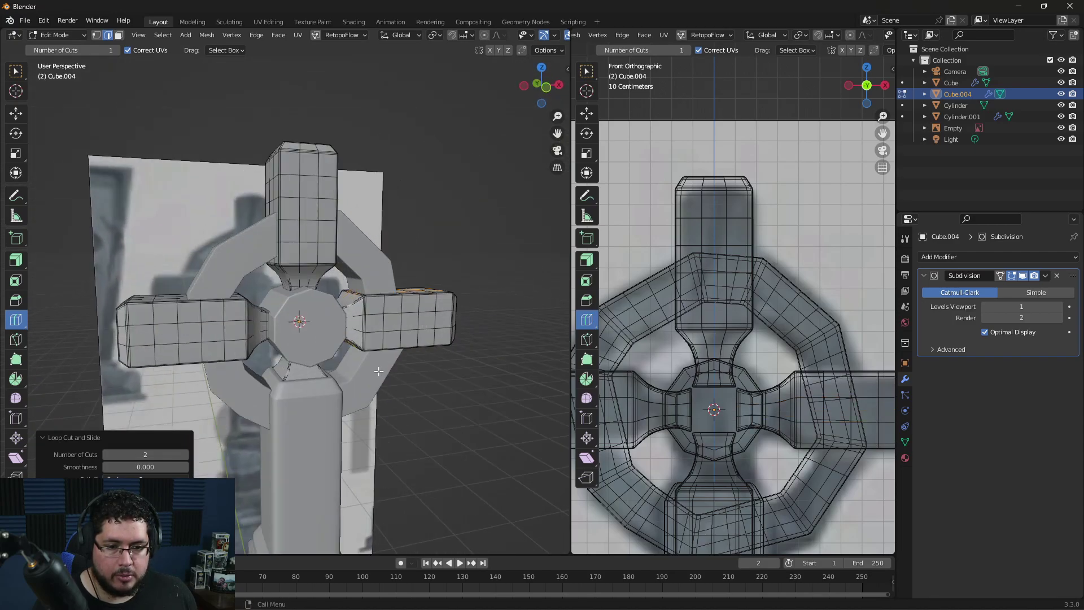
key(Tab)
Step: Add four evenly spaced loop cuts around the side of the central cylinder and finish editing its mesh
click(460, 375)
click(319, 314)
scroll(350, 338, down, 3)
scroll(321, 325, up, 6)
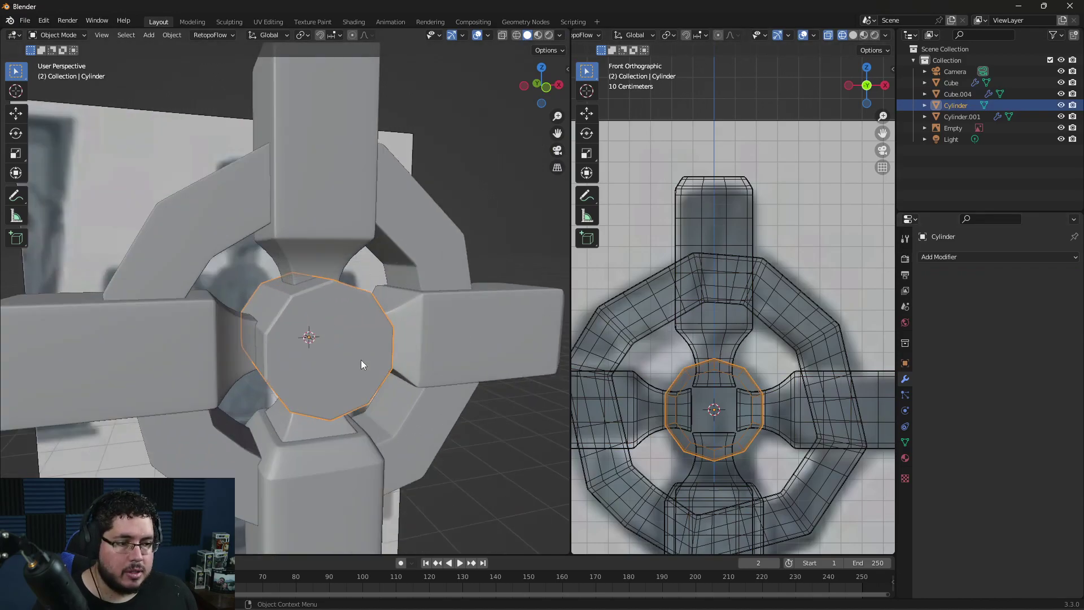
middle_drag(416, 354, 423, 378)
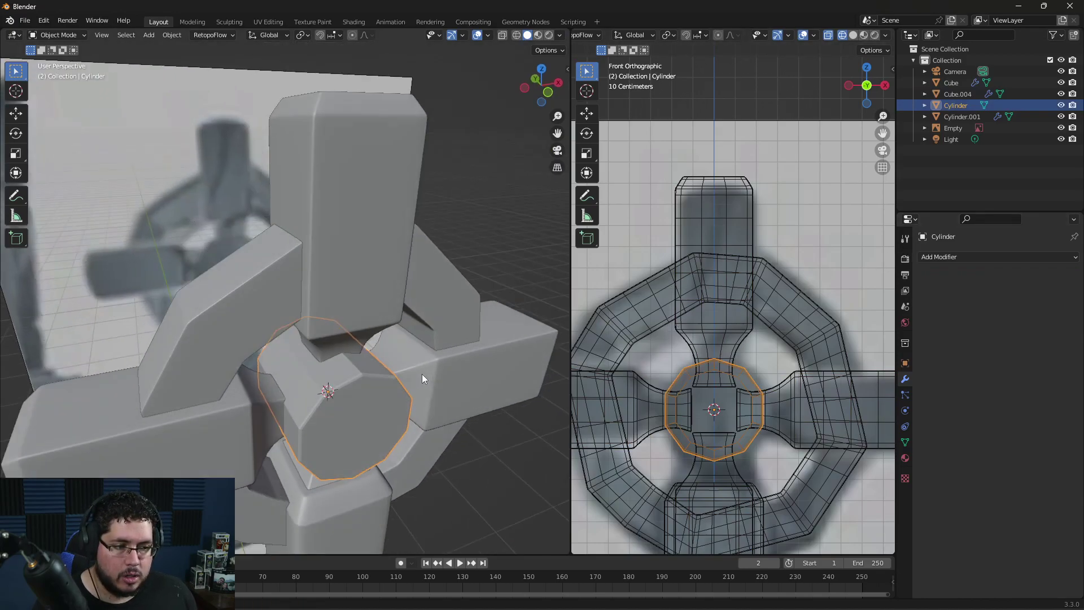
key(Tab)
click(329, 399)
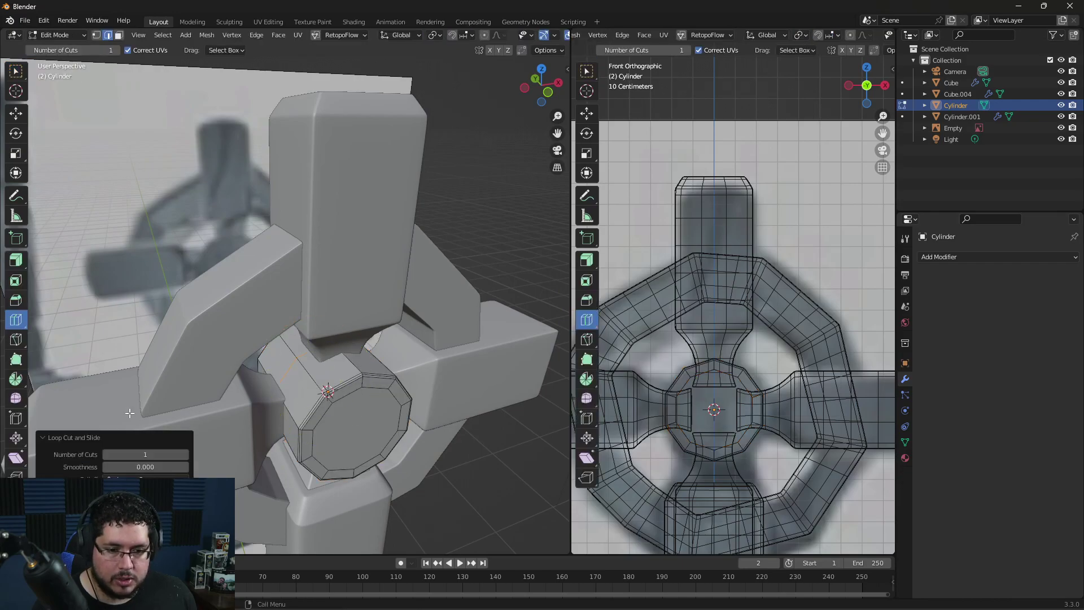
click(186, 455)
click(186, 454)
click(185, 454)
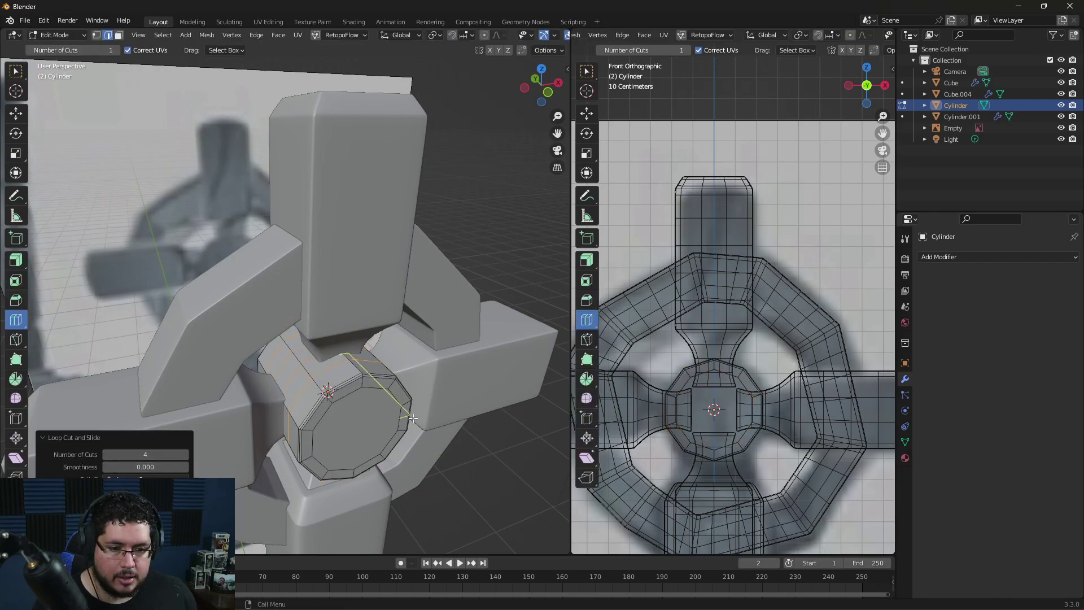
middle_drag(416, 395, 450, 389)
key(Tab)
scroll(484, 395, down, 3)
click(472, 395)
scroll(396, 339, down, 2)
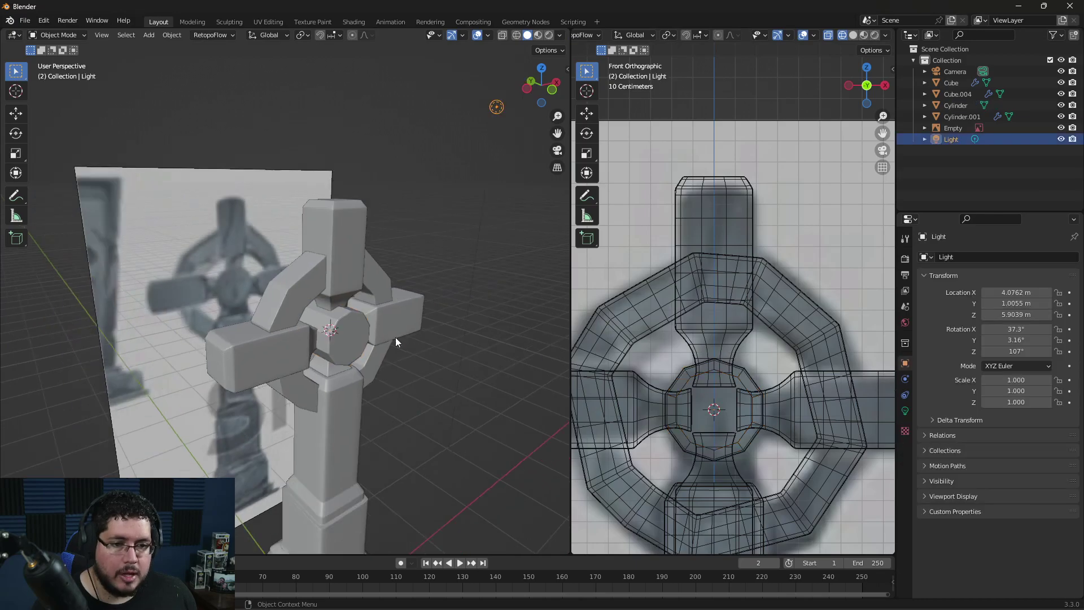
Step: Remove the Subdivision modifier from the cross arms, the shaft with its base, and the ring
click(360, 314)
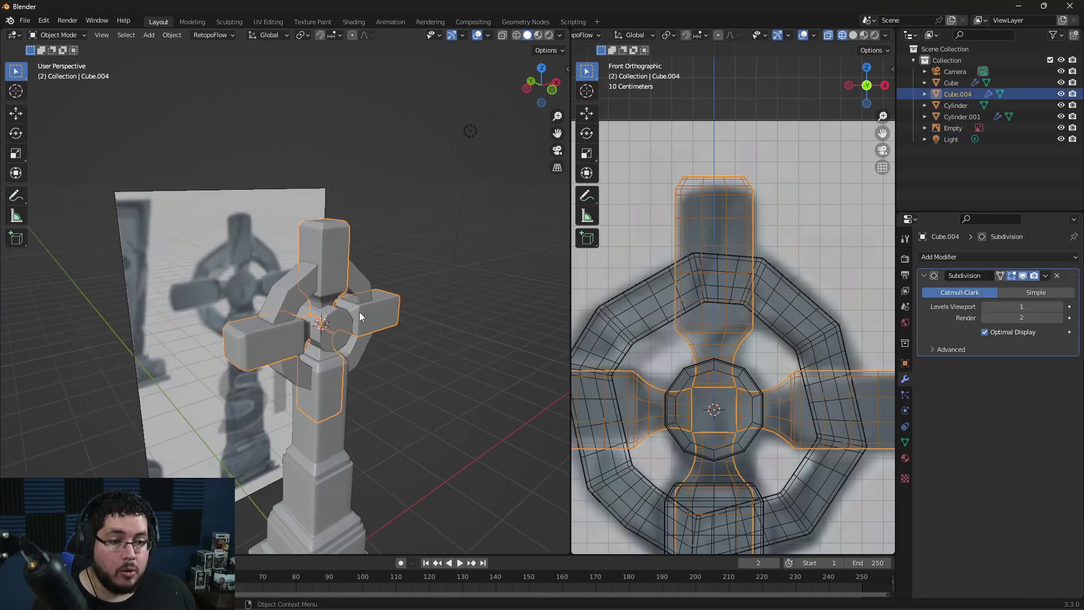
click(1057, 275)
click(961, 85)
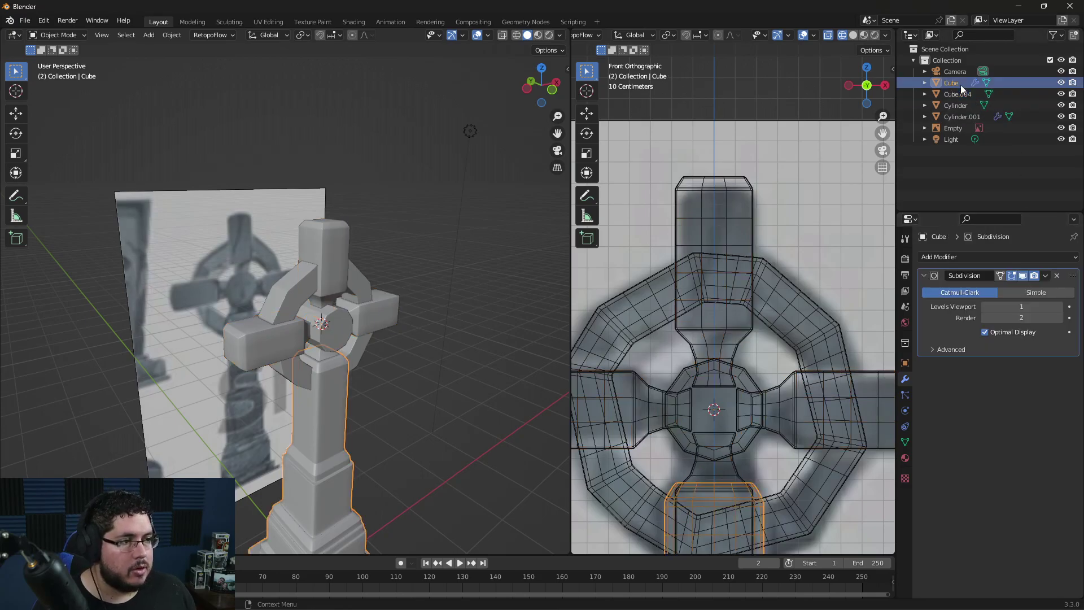
click(1056, 276)
click(963, 116)
click(1057, 275)
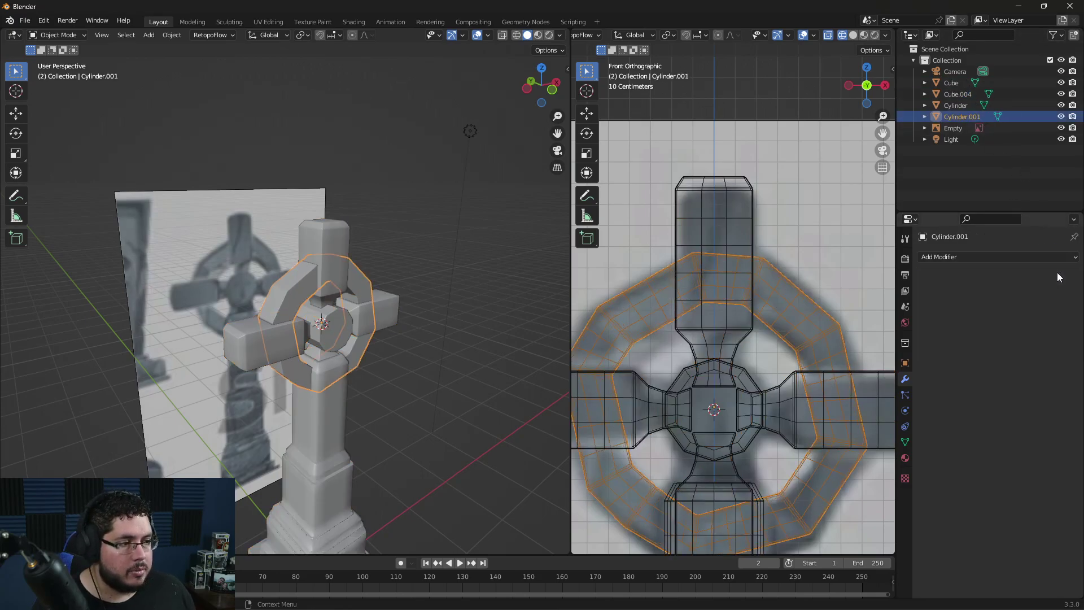
Step: Select the ring, the cross arms and the shaft, and join them into one object
scroll(418, 308, down, 5)
scroll(365, 324, up, 4)
middle_drag(364, 323, 328, 288)
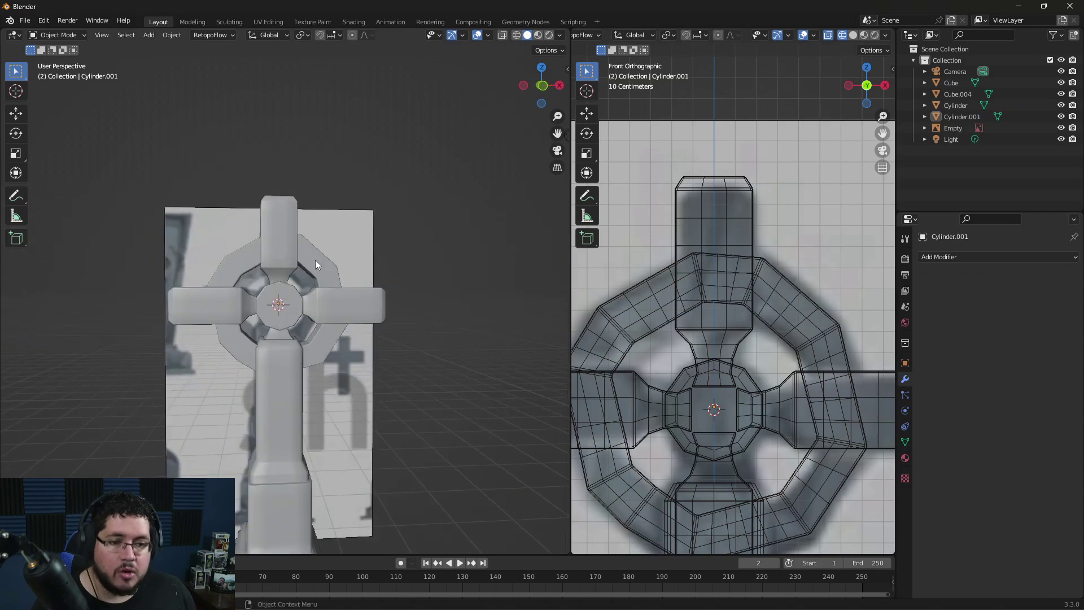
click(316, 260)
shift+click(264, 339)
shift+click(297, 460)
middle_drag(297, 460, 386, 426)
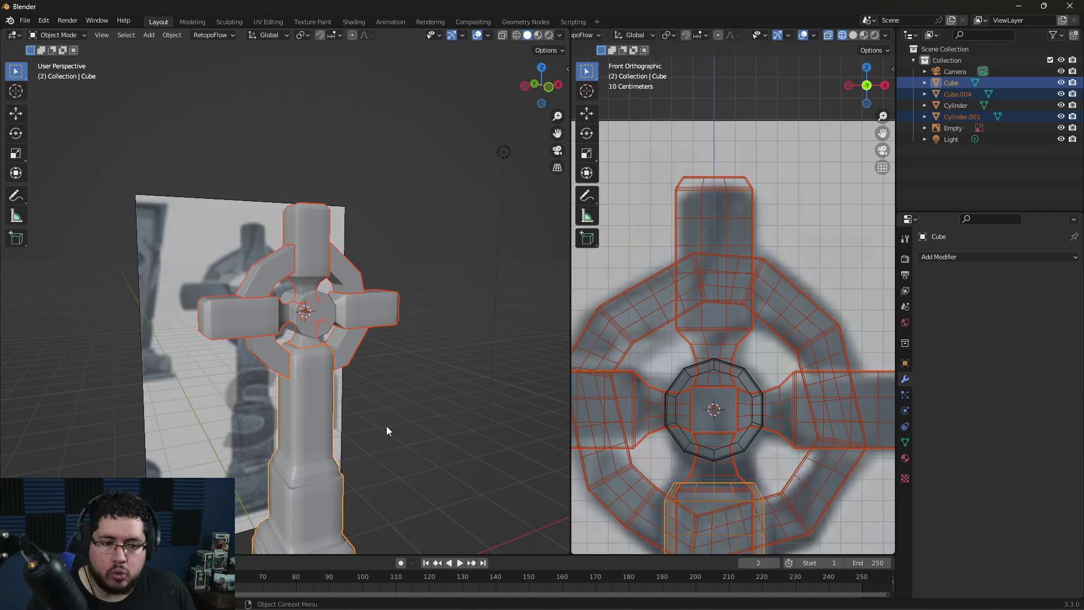
key(ctrl+j)
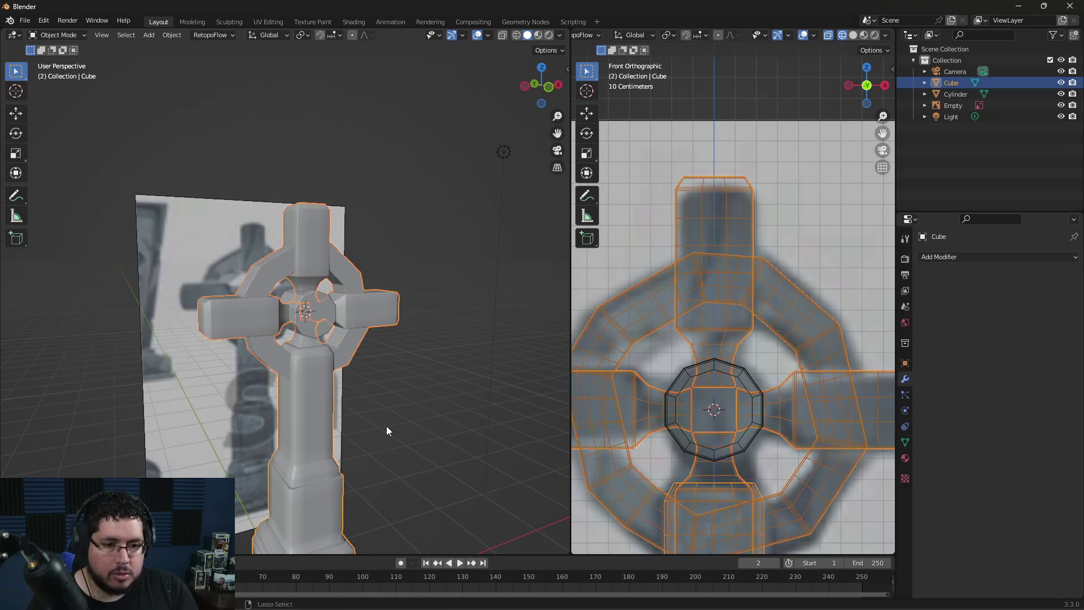
Step: Join the combined cross body with the central cylinder so the whole tombstone is a single object
click(440, 430)
middle_drag(440, 429, 394, 401)
click(373, 391)
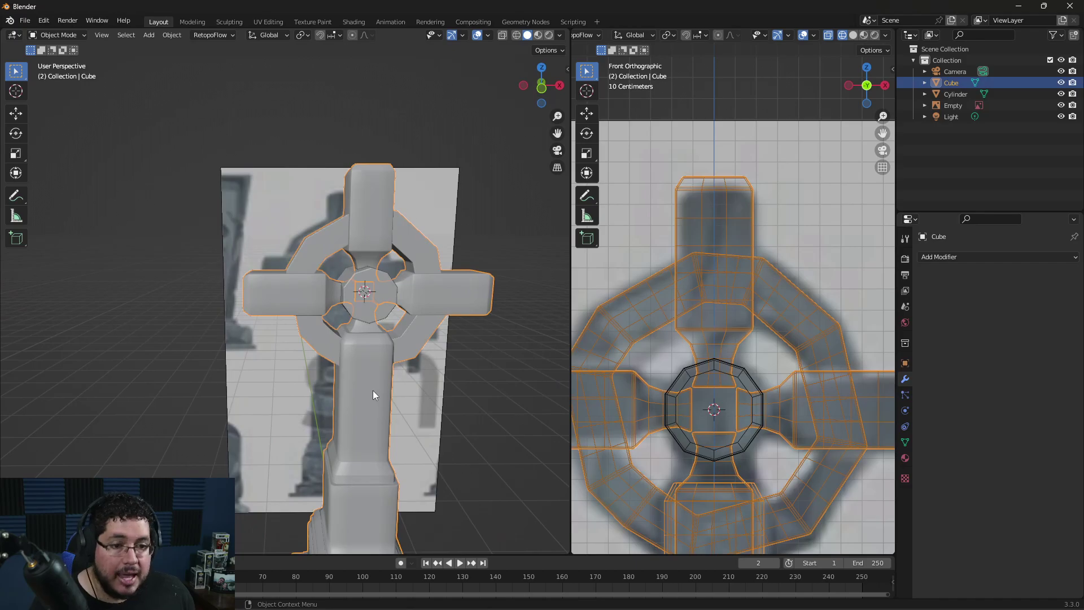
key(Tab)
key(Tab)
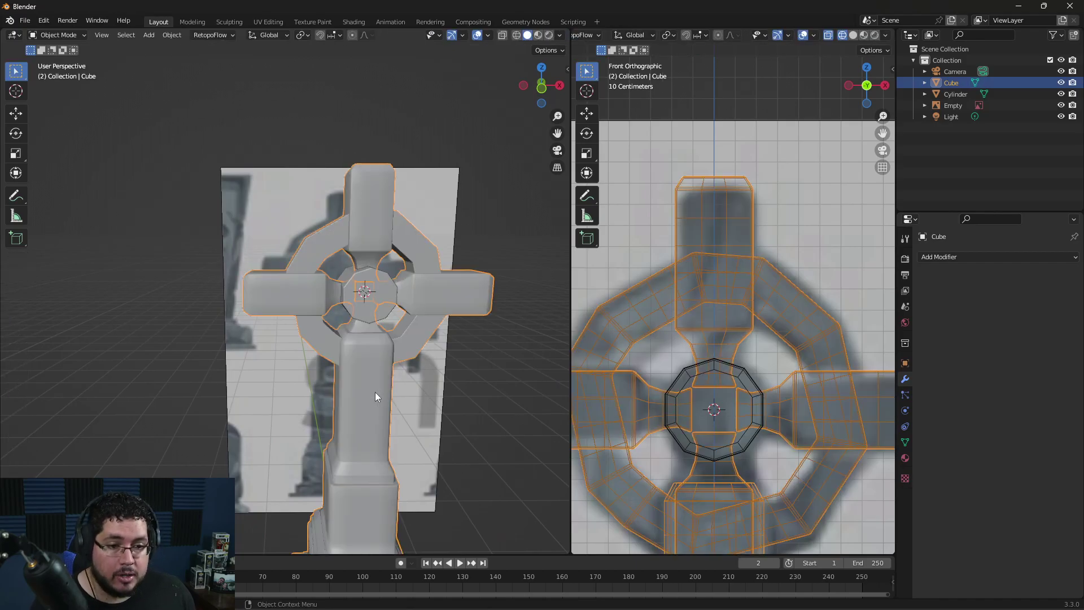
middle_drag(378, 392, 361, 271)
shift+click(360, 271)
key(ctrl+j)
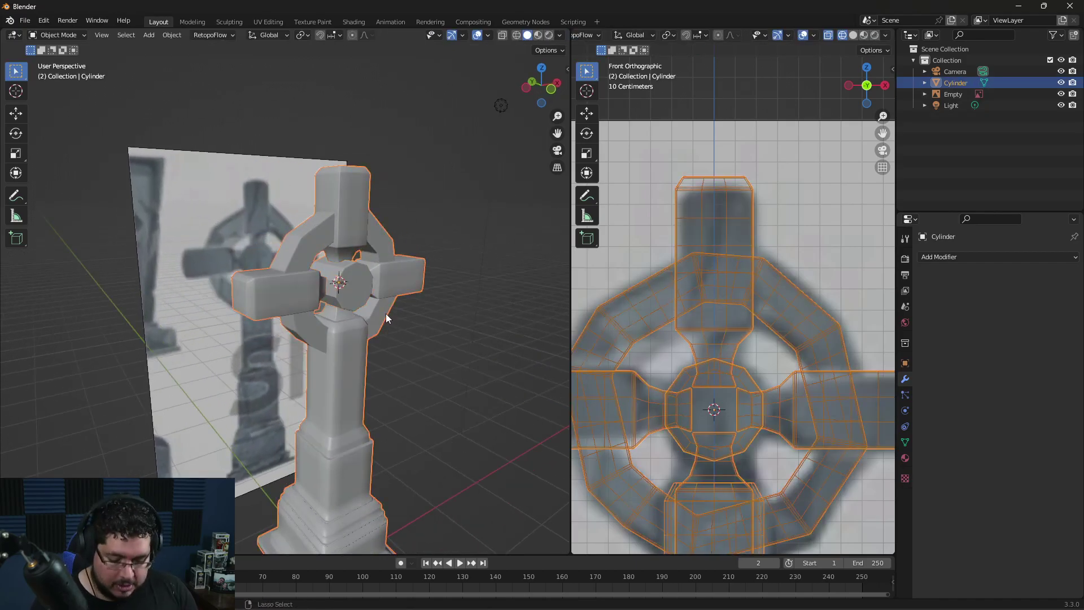
Step: Try a Subdivision Surface modifier on the joined tombstone and inspect the smoothed shape
key(Tab)
middle_drag(421, 348, 414, 365)
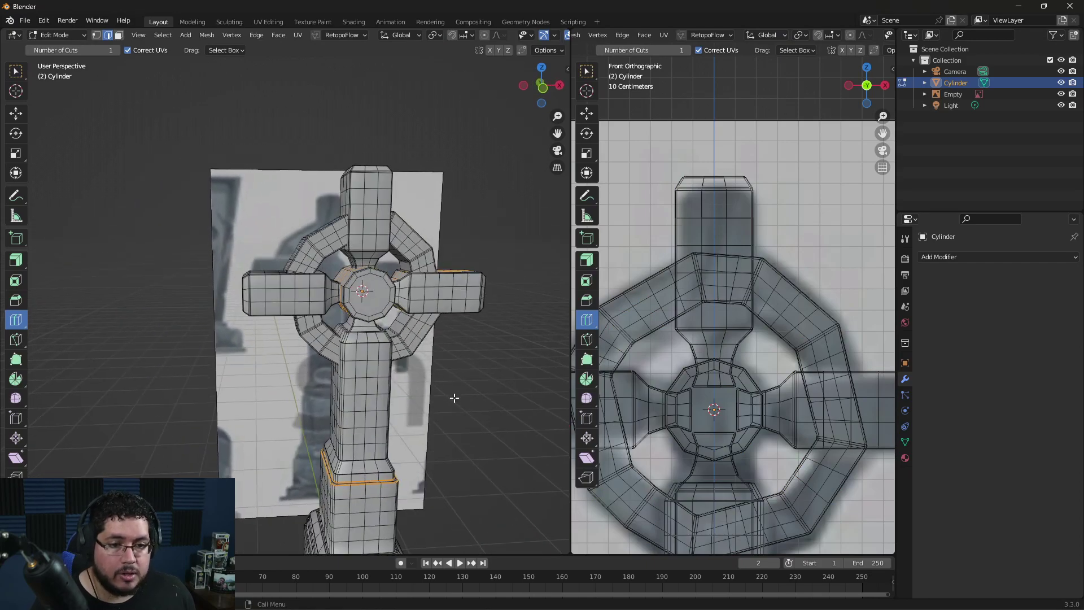
click(943, 255)
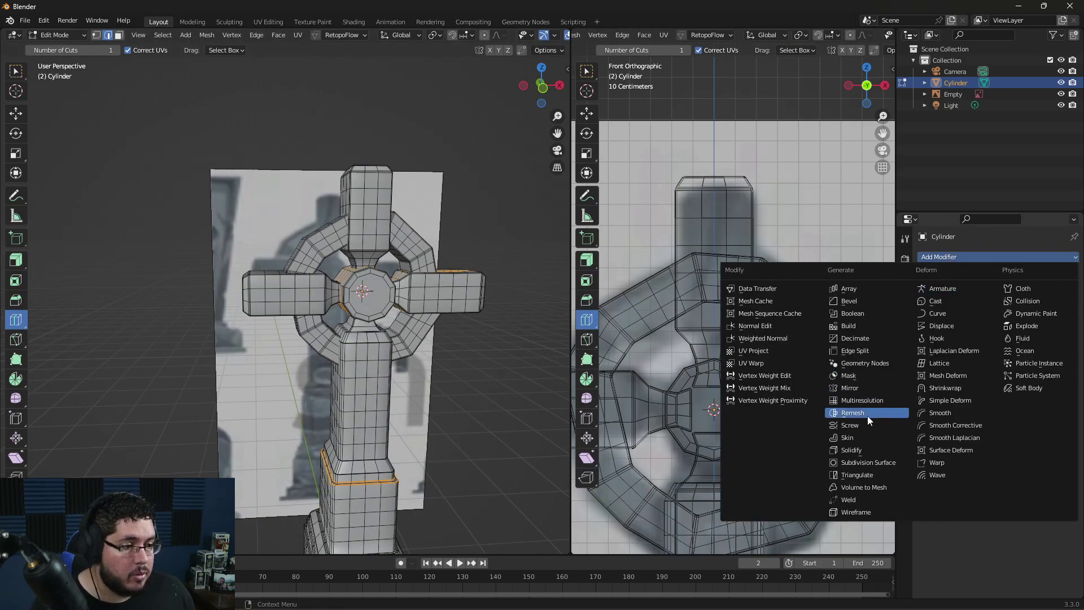
click(872, 462)
middle_drag(480, 398, 506, 402)
key(Tab)
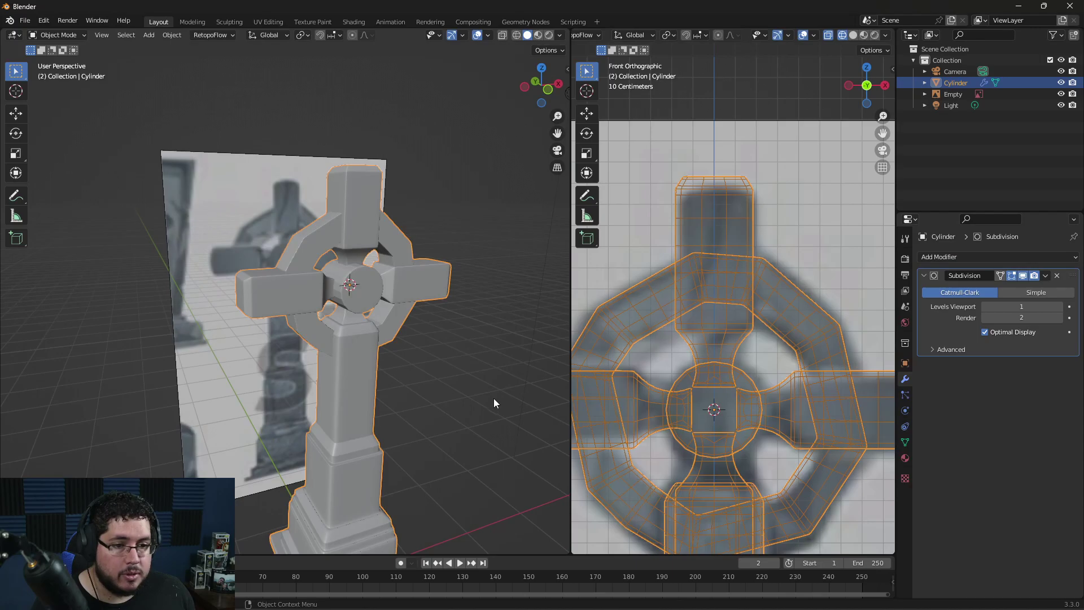
click(447, 403)
scroll(445, 411, up, 2)
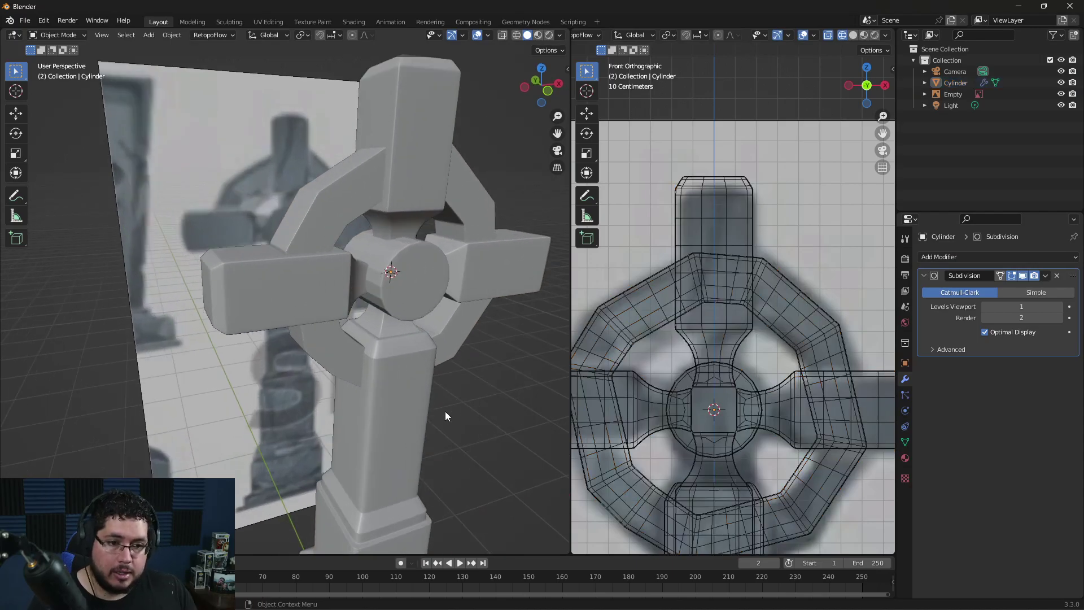
click(468, 322)
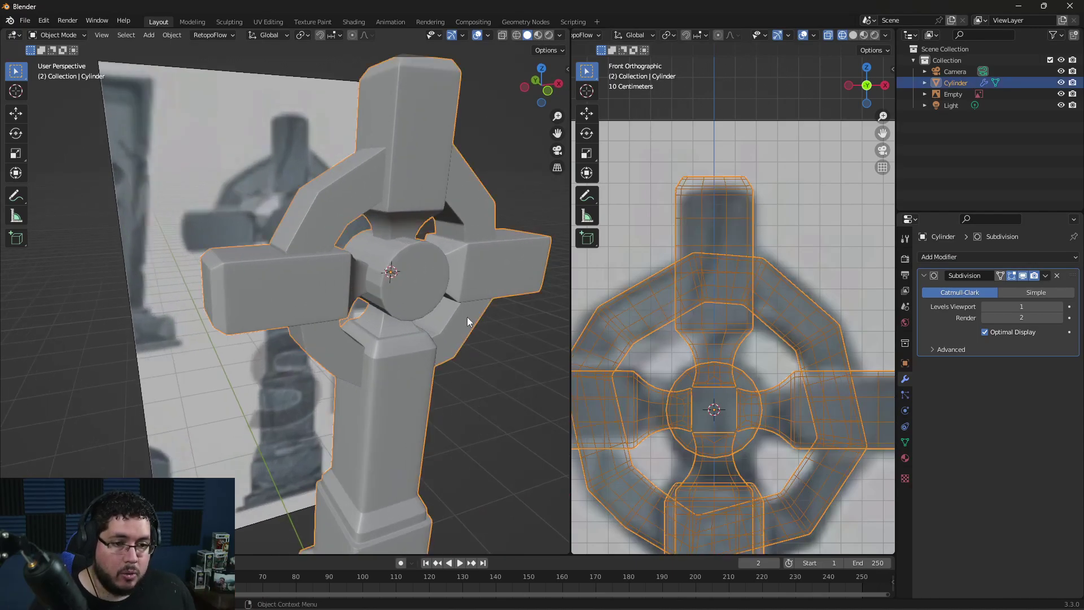
Step: Undo the Subdivision Surface modifier on the tombstone and return to Object Mode
key(ctrl+z)
key(ctrl+z)
key(Tab)
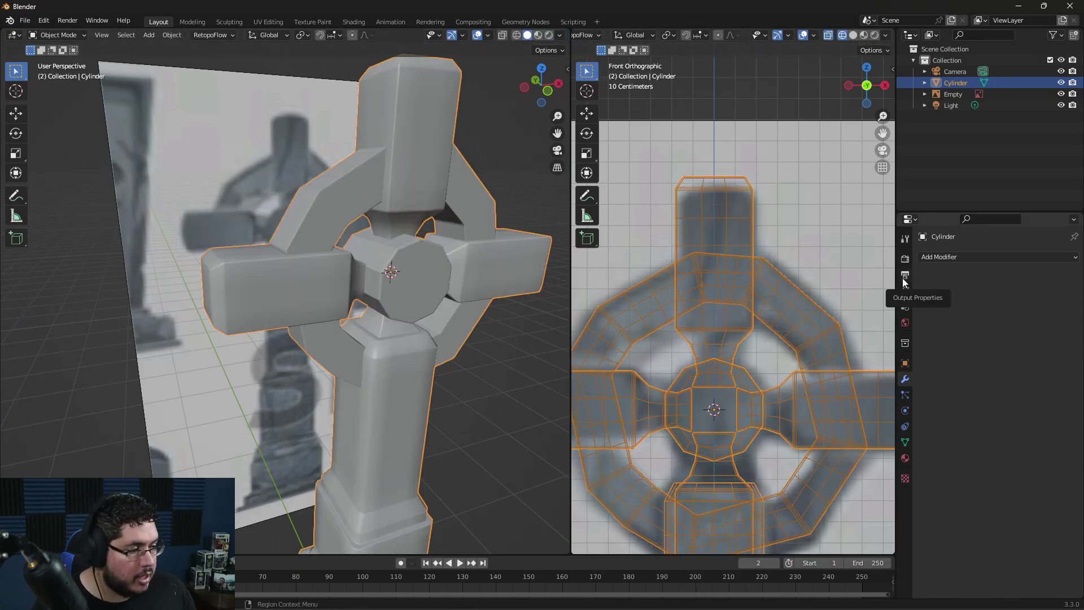
Step: Add a Multiresolution modifier to the tombstone and subdivide it to level 2
click(1019, 257)
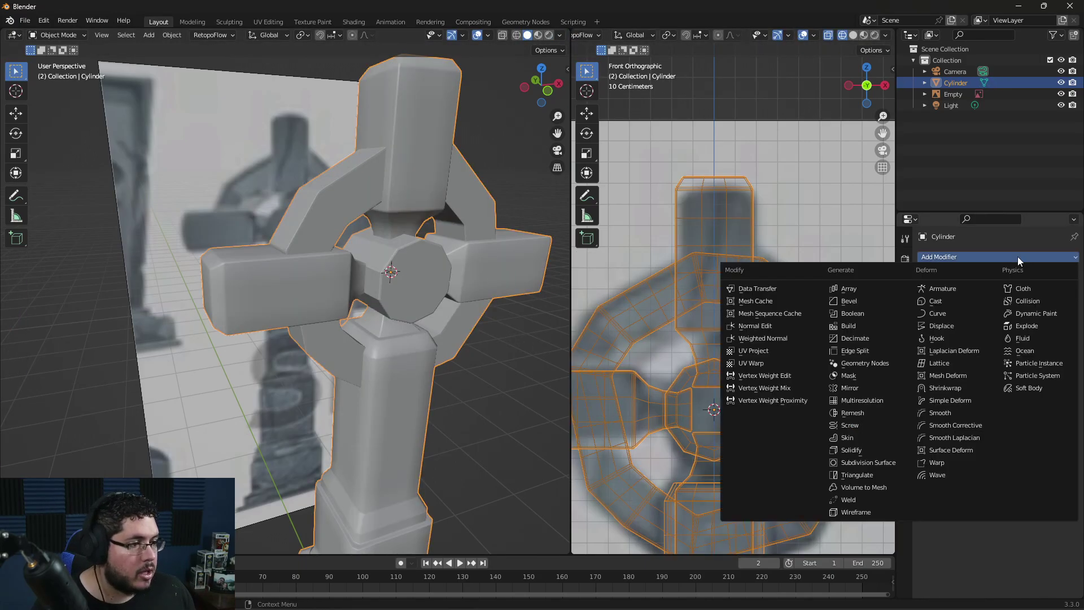
click(870, 402)
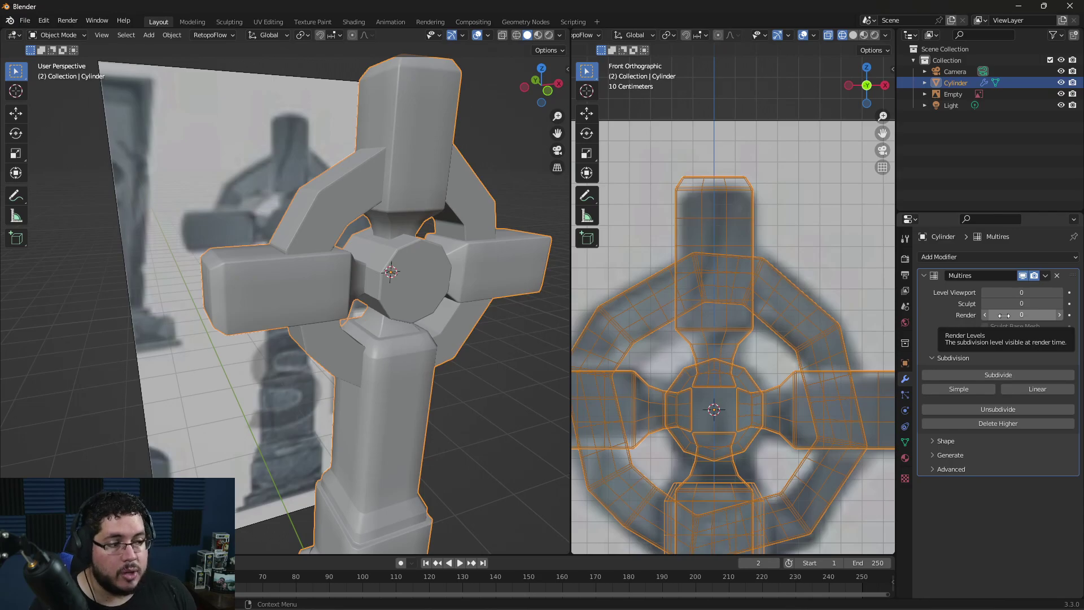
click(989, 376)
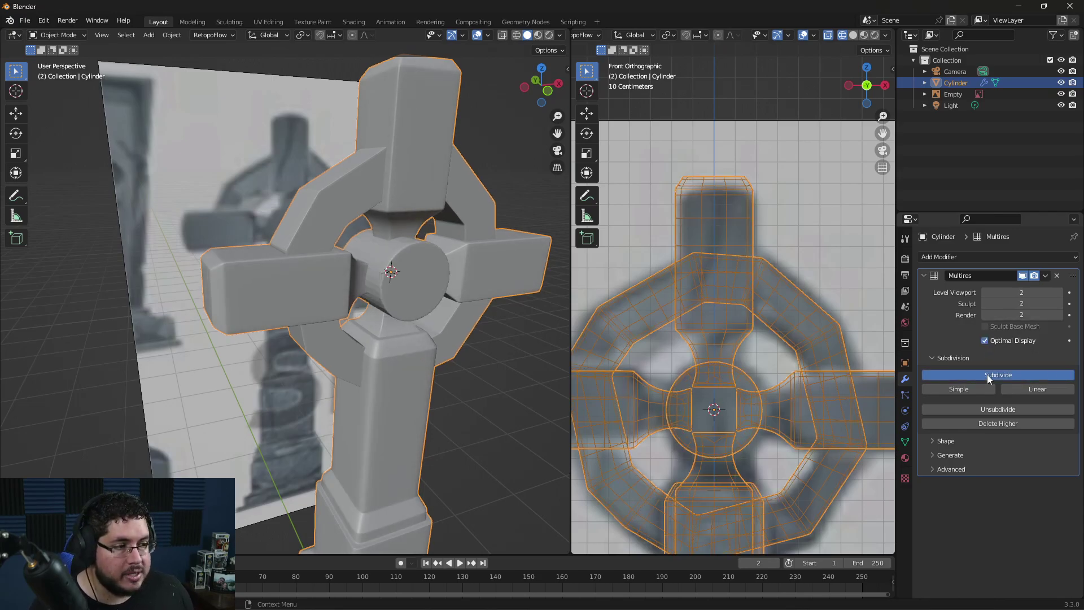
Step: Subdivide the tombstone's Multiresolution modifier up to level 4
click(989, 377)
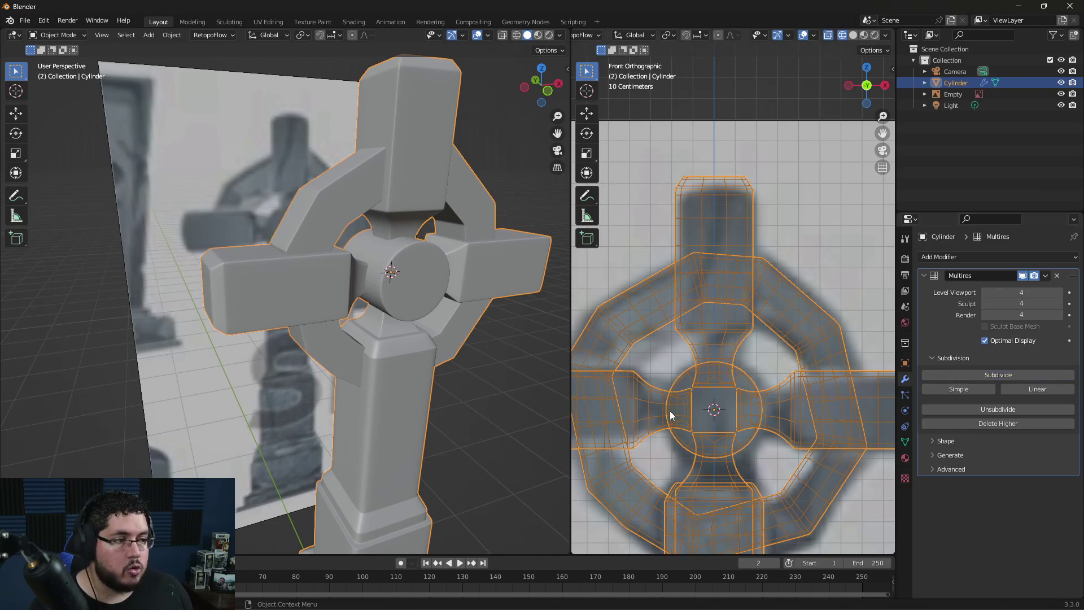
middle_drag(503, 380, 441, 354)
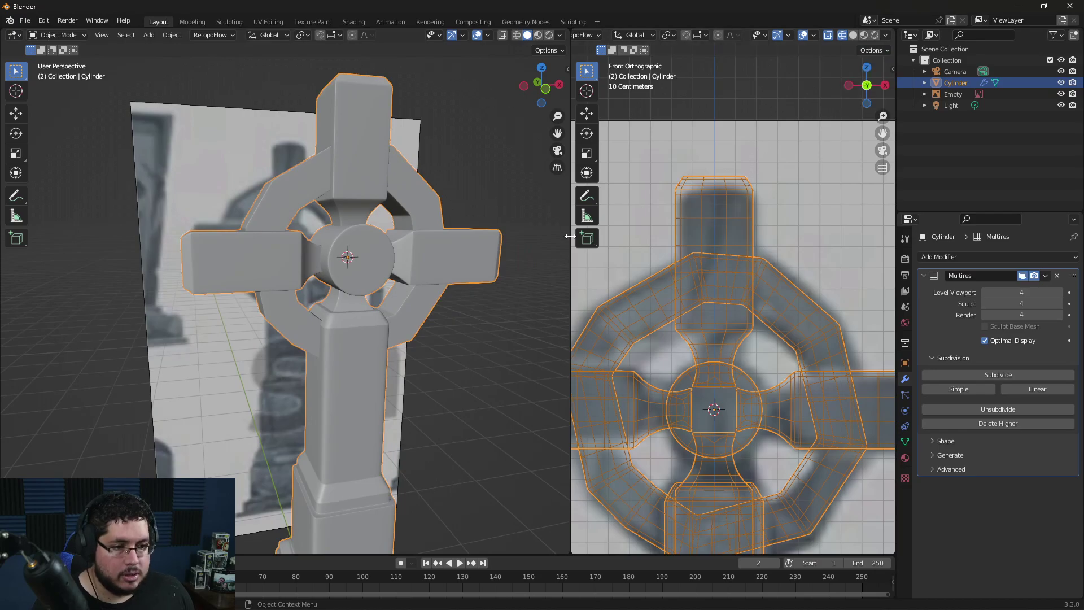
Step: Close the front orthographic viewport by joining it into the perspective view
drag(574, 235, 741, 238)
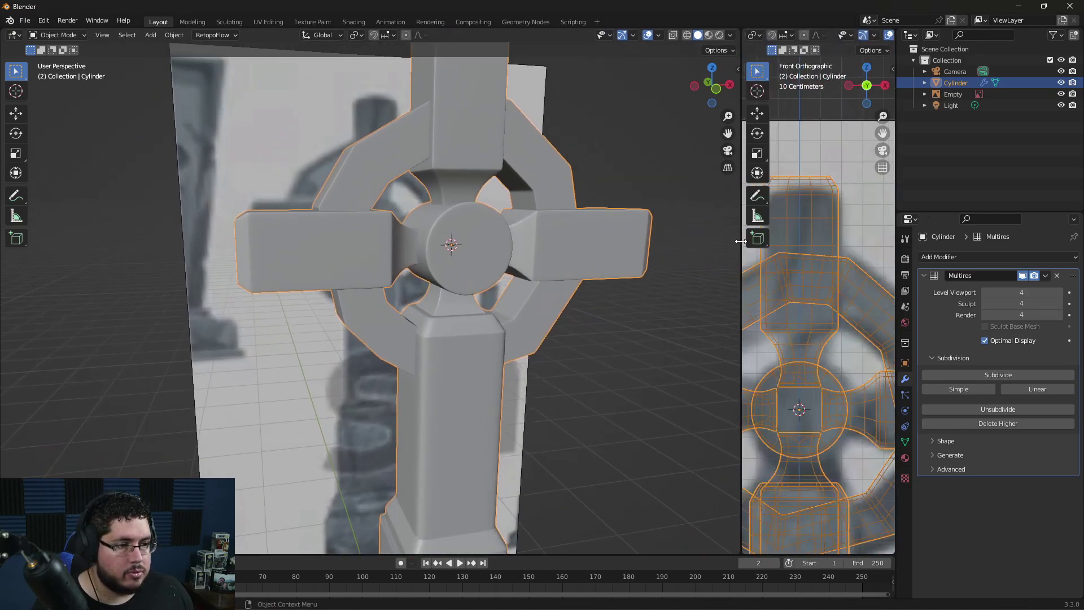
right_click(742, 253)
click(706, 270)
click(774, 260)
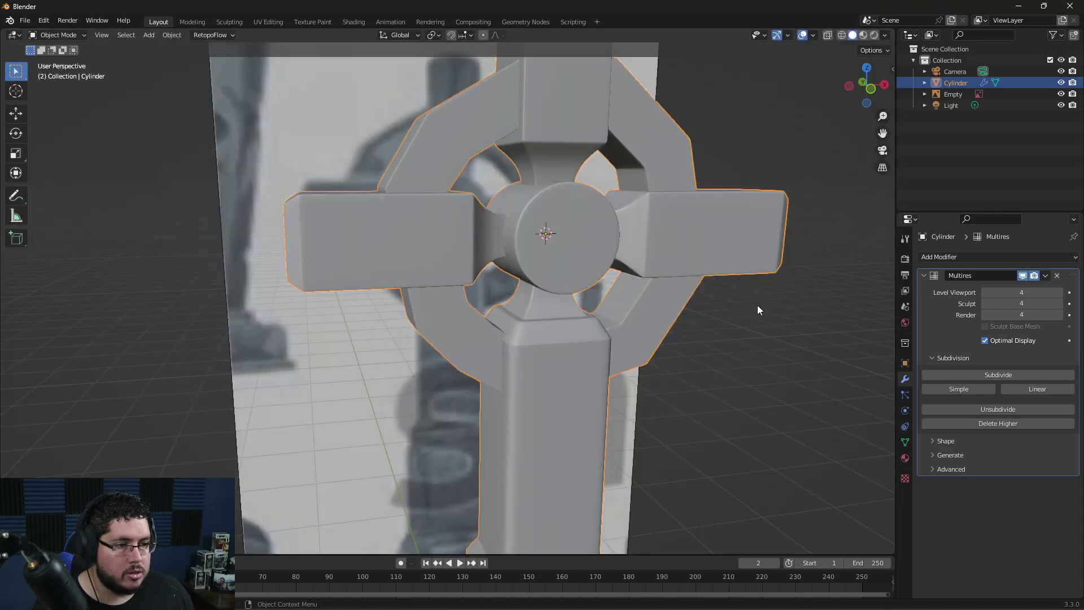
Step: Deselect everything and turn on the scene statistics overlay in the viewport
click(757, 305)
scroll(761, 288, down, 3)
middle_drag(761, 292, 833, 106)
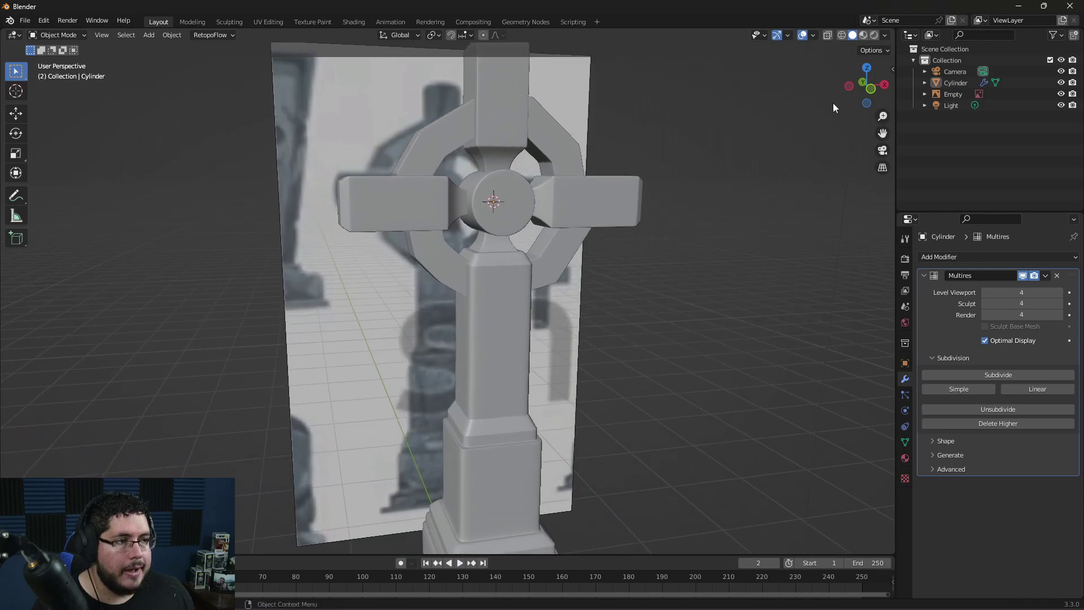
click(811, 36)
click(744, 128)
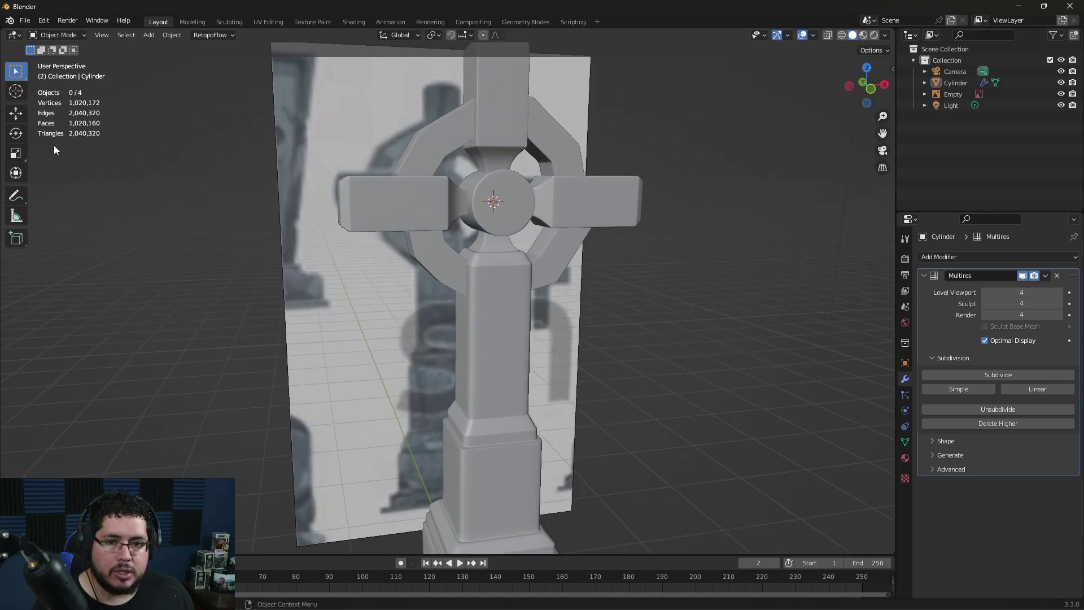
Step: Select the tombstone and examine its polygon statistics and subdivided surface up close and from a distance
click(476, 188)
middle_drag(368, 225, 483, 265)
scroll(565, 282, up, 3)
middle_drag(564, 282, 504, 241)
scroll(612, 261, down, 5)
scroll(612, 261, up, 3)
scroll(461, 252, up, 2)
scroll(461, 252, down, 2)
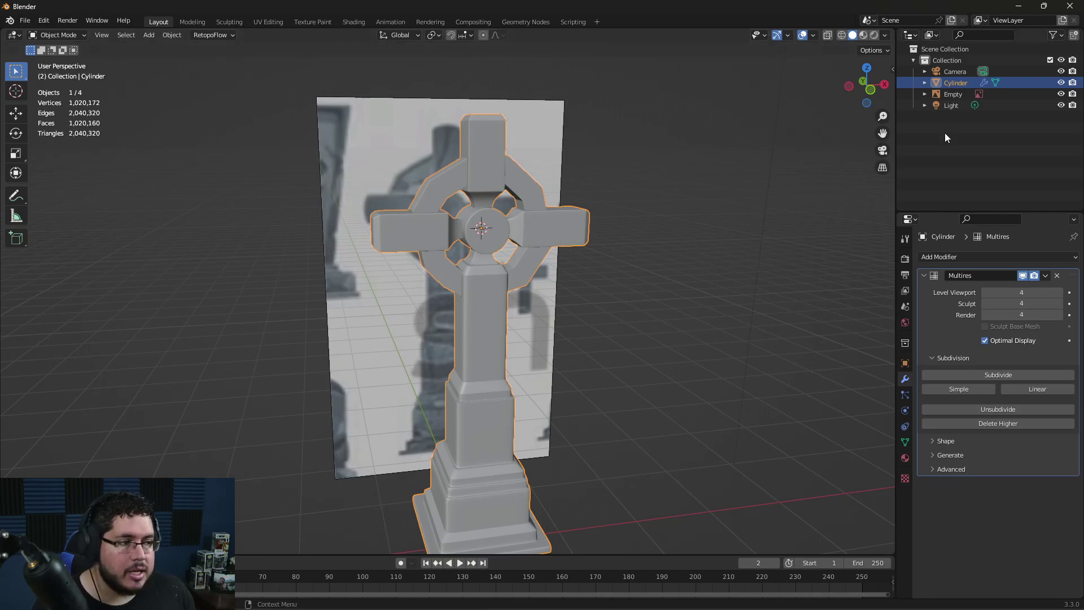
Step: Lower the Multiresolution modifier's viewport level to 1 and inspect the cross at that level
click(985, 293)
click(985, 293)
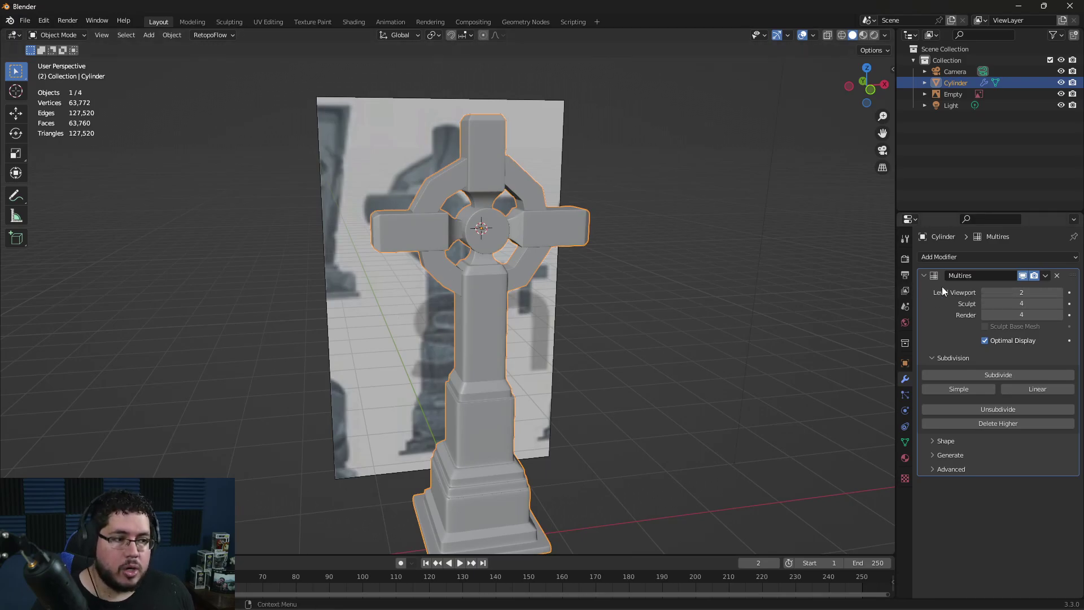
click(985, 292)
scroll(571, 302, up, 5)
mouse_move(572, 302)
middle_down()
mouse_move(605, 294)
mouse_move(579, 297)
middle_up()
scroll(605, 293, down, 4)
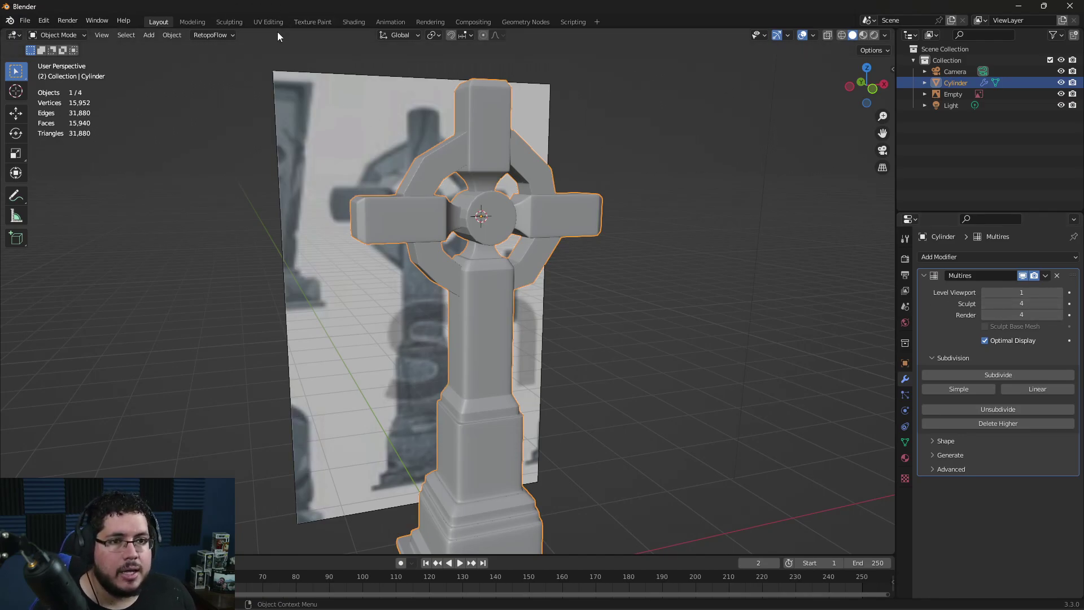
Step: Switch to the Sculpting workspace and frame the tombstone's cross head at an angle
click(227, 22)
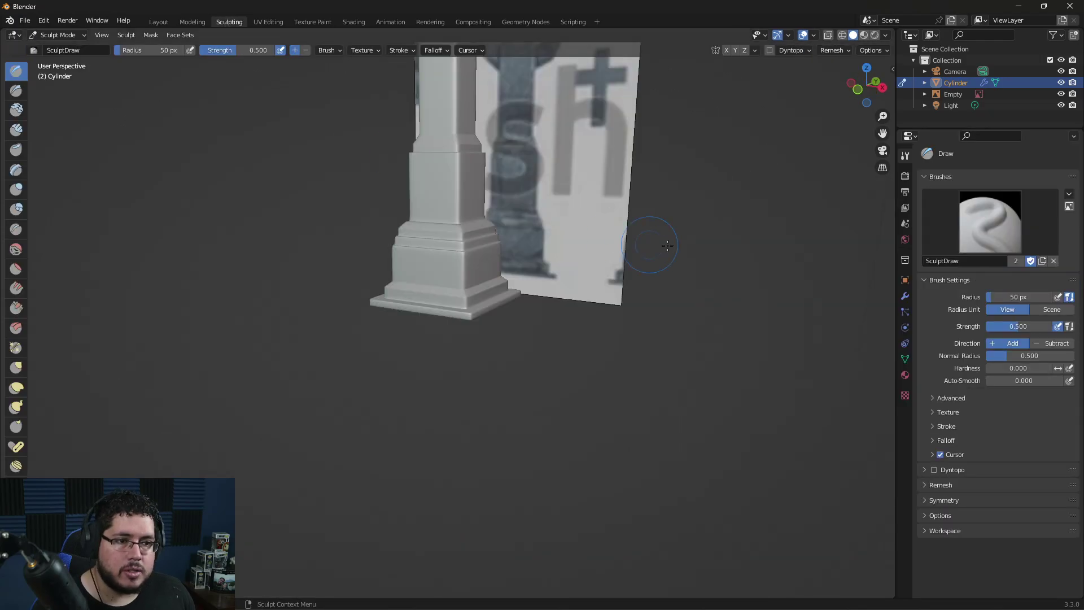
key(KP_Decimal)
mouse_move(634, 338)
middle_down()
mouse_move(671, 342)
mouse_move(656, 375)
mouse_move(647, 359)
middle_up()
scroll(618, 356, up, 6)
scroll(656, 375, down, 1)
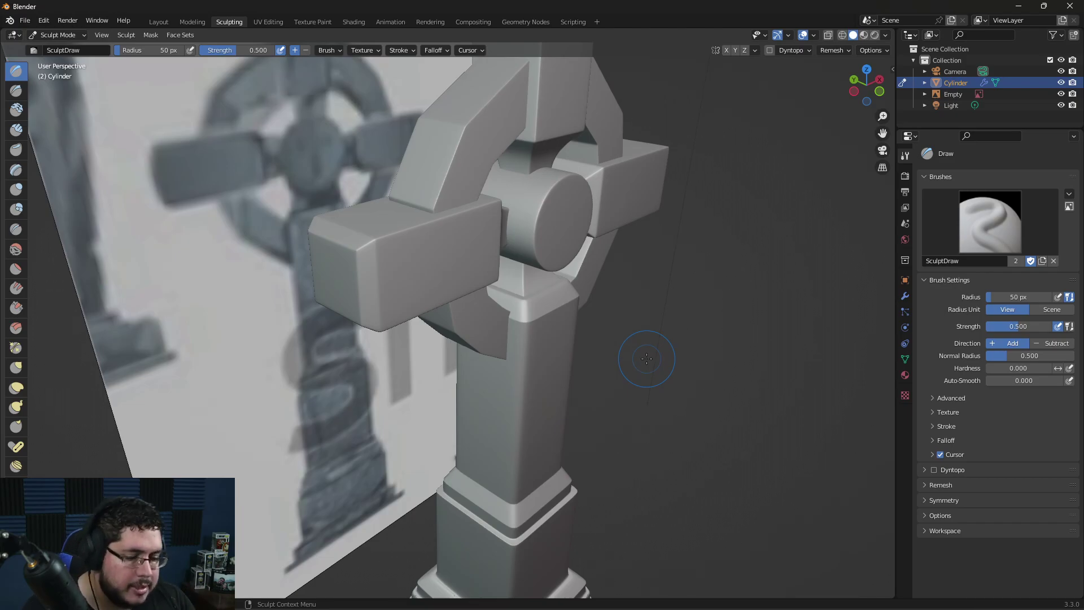
alt+middle_drag(700, 390, 610, 333)
mouse_move(680, 432)
shift+middle_down()
mouse_move(696, 324)
mouse_move(796, 443)
mouse_move(774, 452)
mouse_move(738, 416)
mouse_move(762, 435)
mouse_move(698, 433)
shift+middle_up()
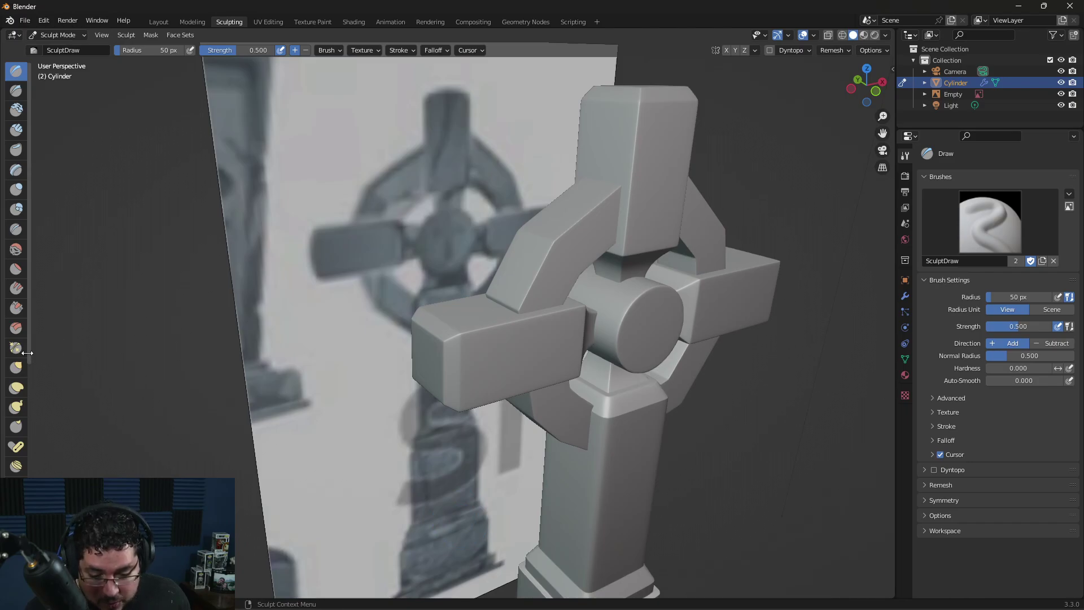
Step: Show the names of the sculpting brushes and try the Fill and Flatten brushes on the side arm's corner
drag(29, 351, 96, 352)
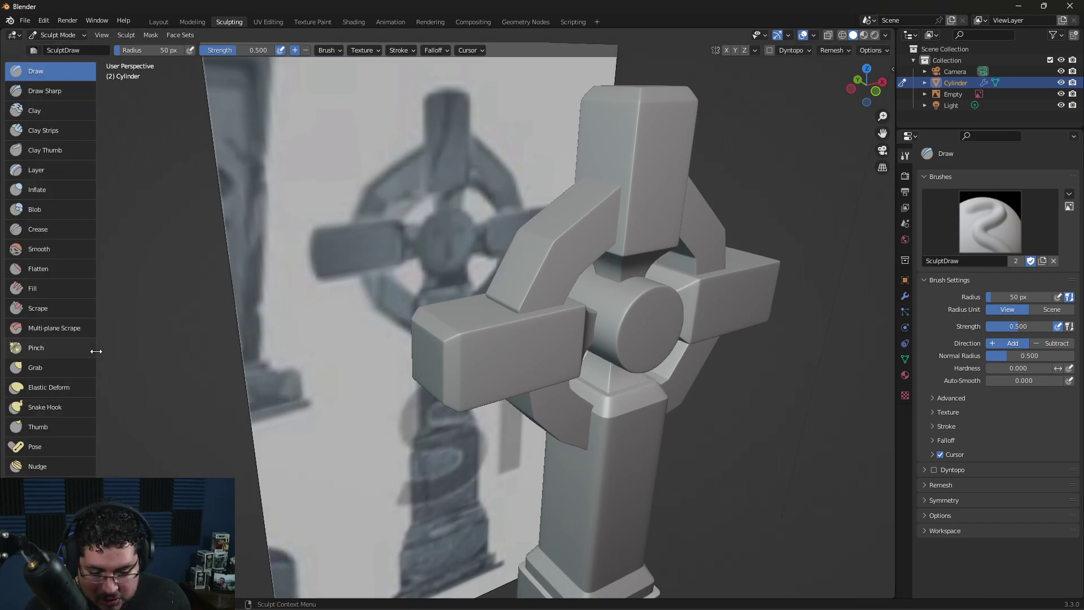
click(58, 270)
scroll(56, 290, down, 1)
click(59, 285)
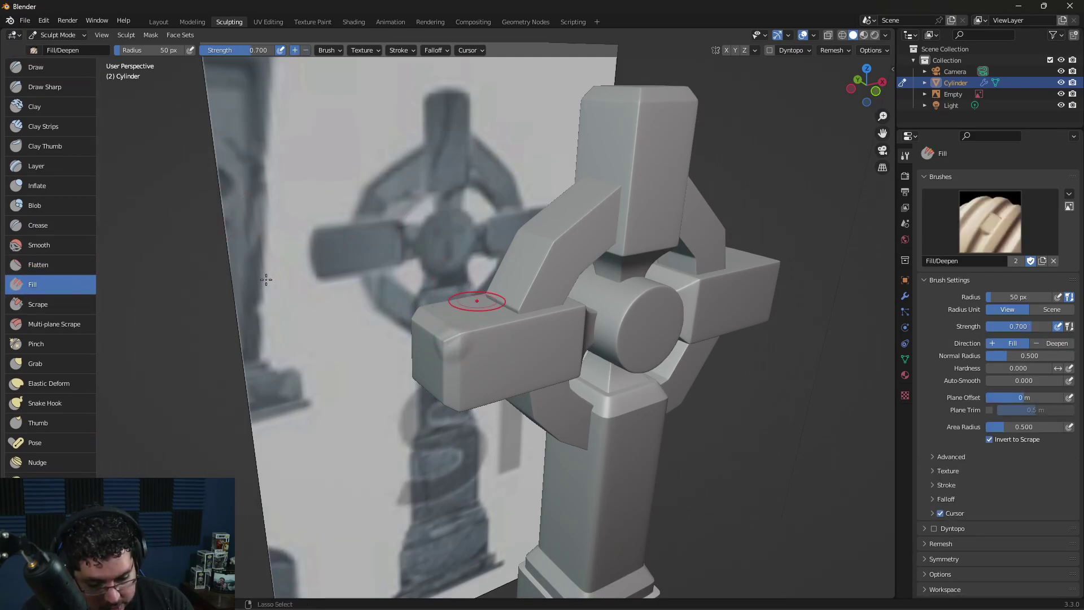
click(58, 269)
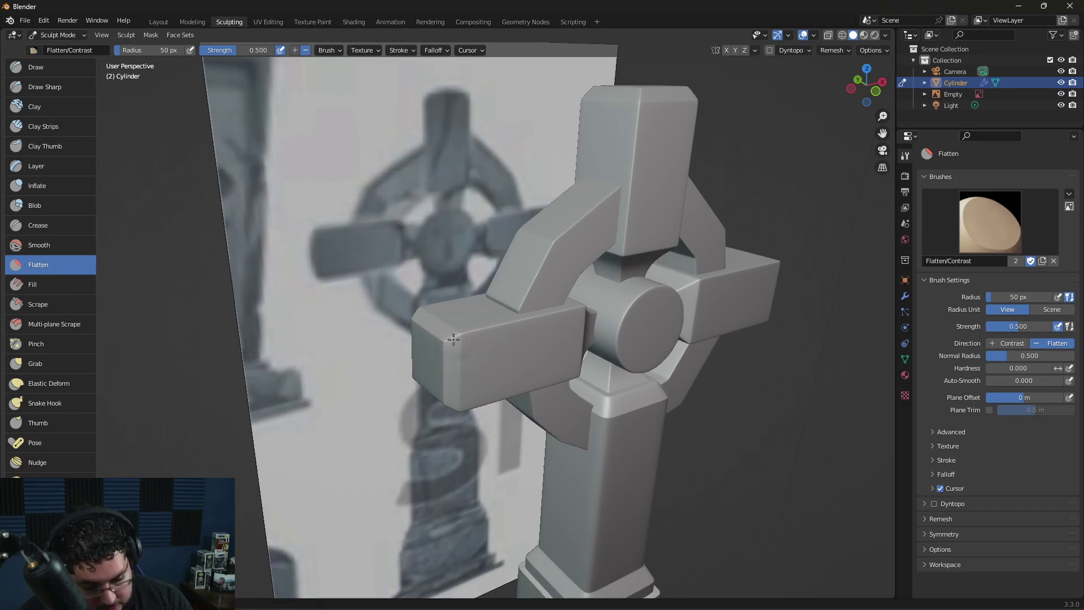
Step: Wear down the front right vertical edge of the cross's upper arm with the Scrape brush at 50 px radius
click(62, 305)
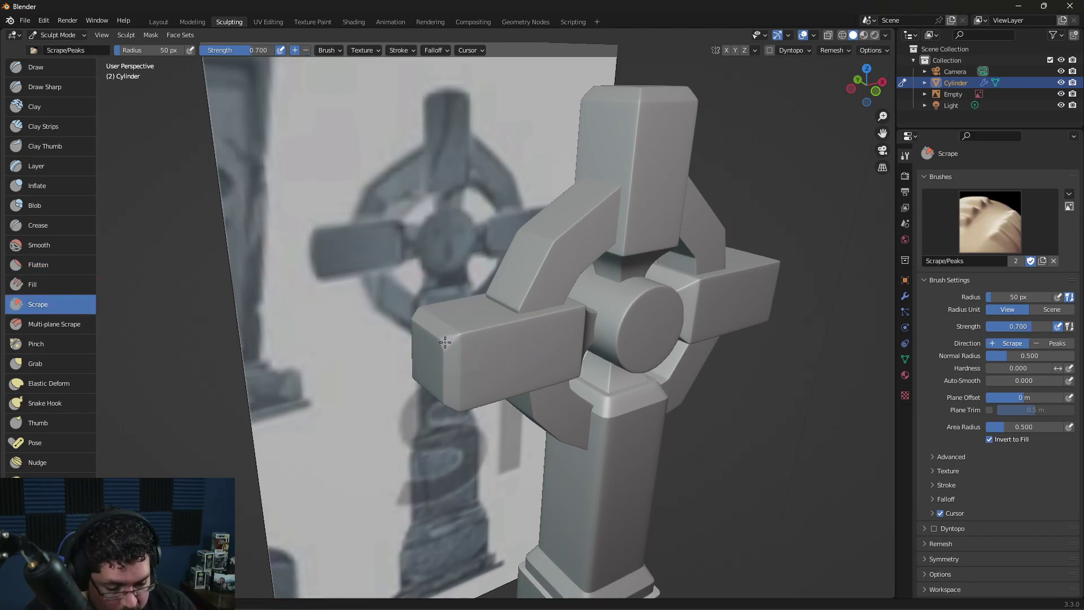
middle_drag(730, 283, 729, 367)
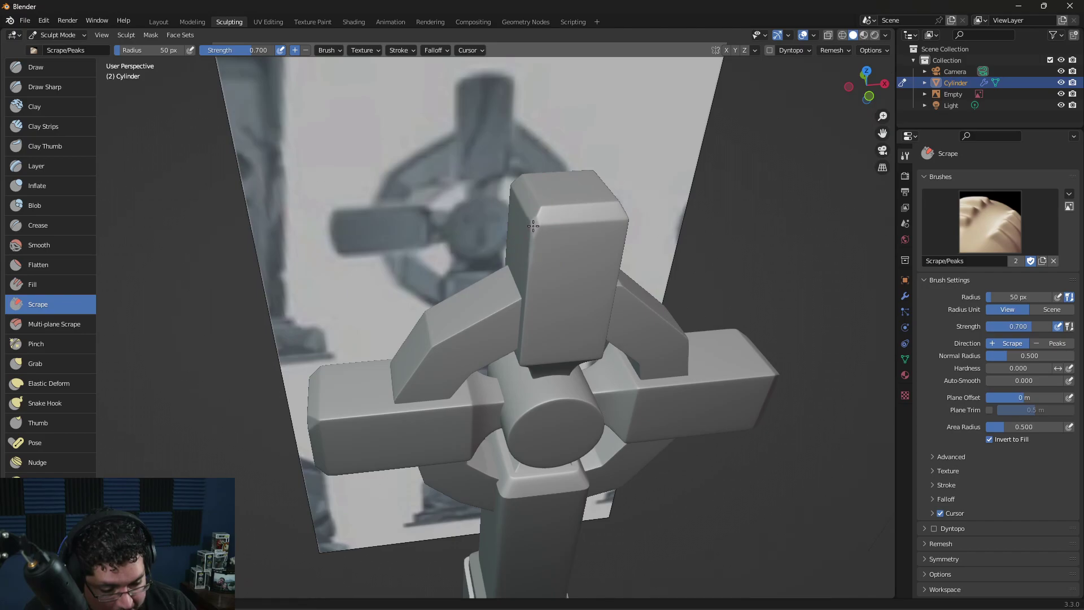
mouse_move(767, 244)
middle_down()
mouse_move(728, 234)
mouse_move(496, 245)
middle_up()
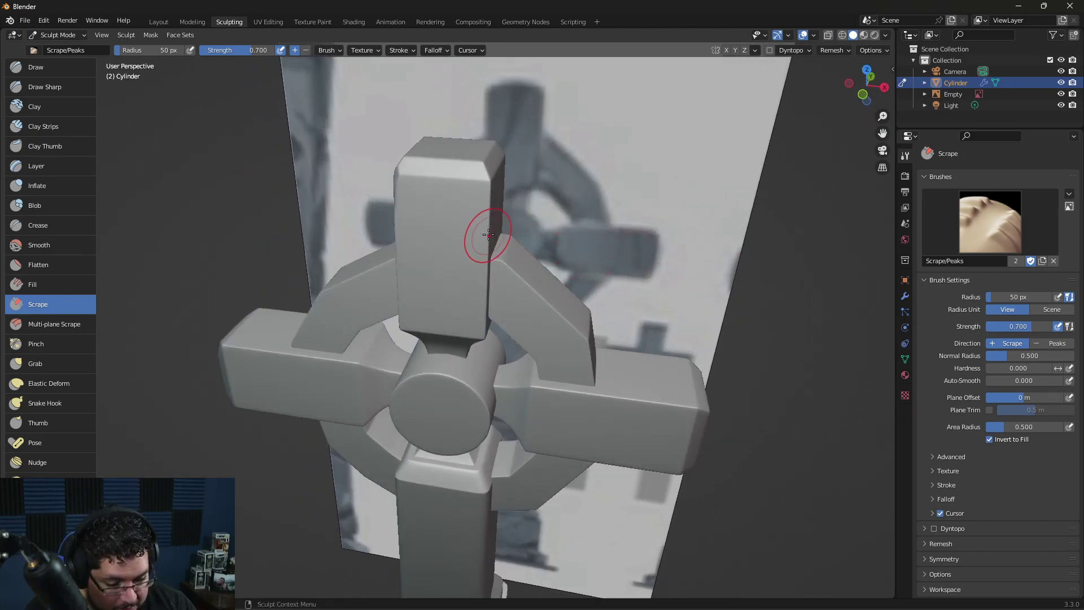
middle_drag(704, 235, 668, 232)
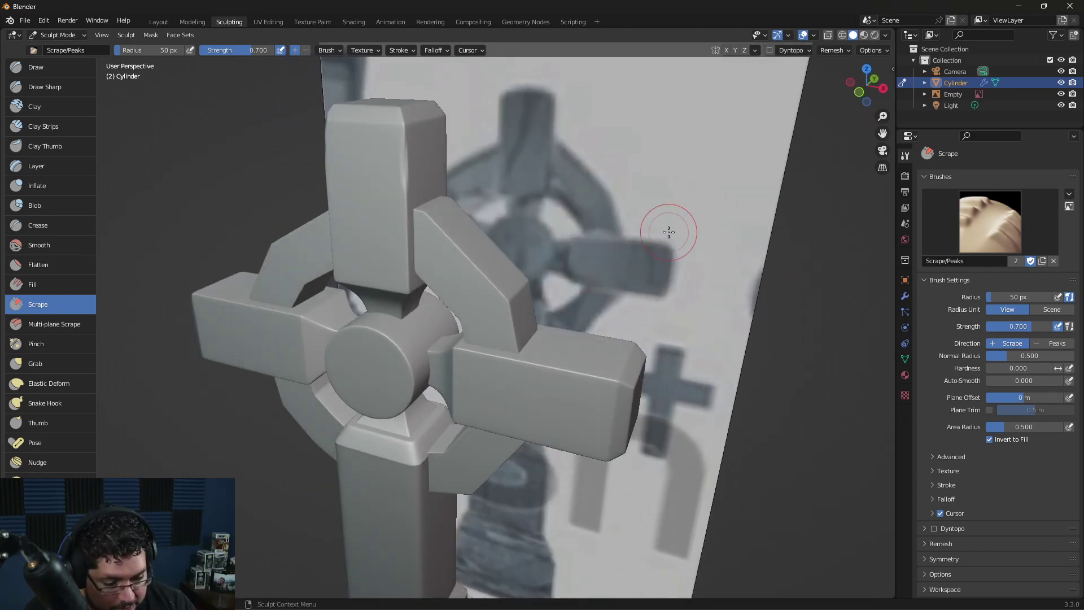
mouse_move(406, 167)
mouse_down()
mouse_move(402, 140)
mouse_move(404, 175)
mouse_up()
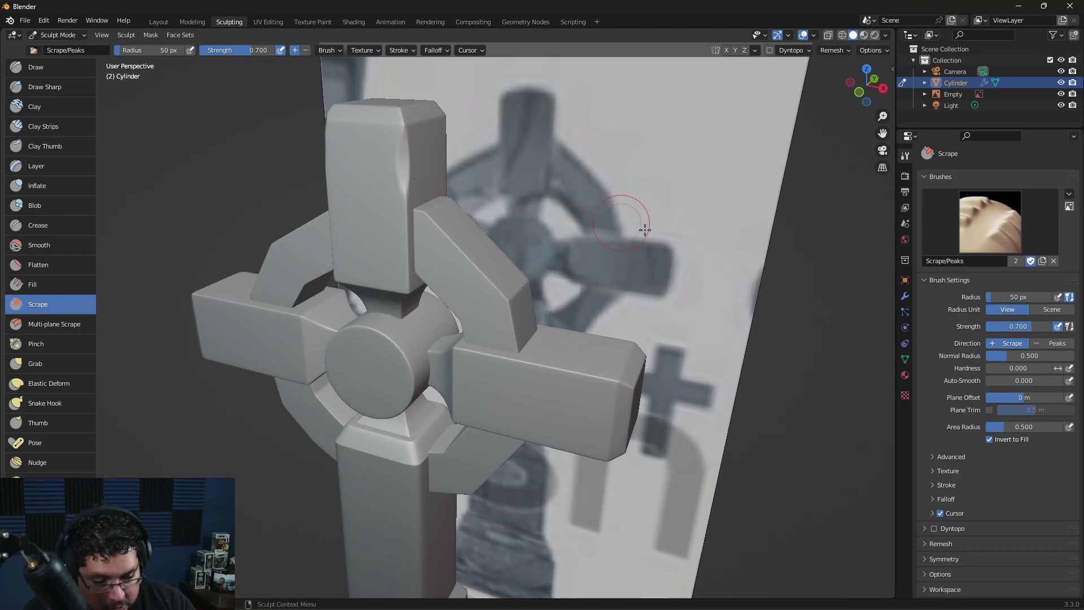
mouse_move(629, 213)
middle_down()
mouse_move(706, 271)
mouse_move(776, 347)
middle_up()
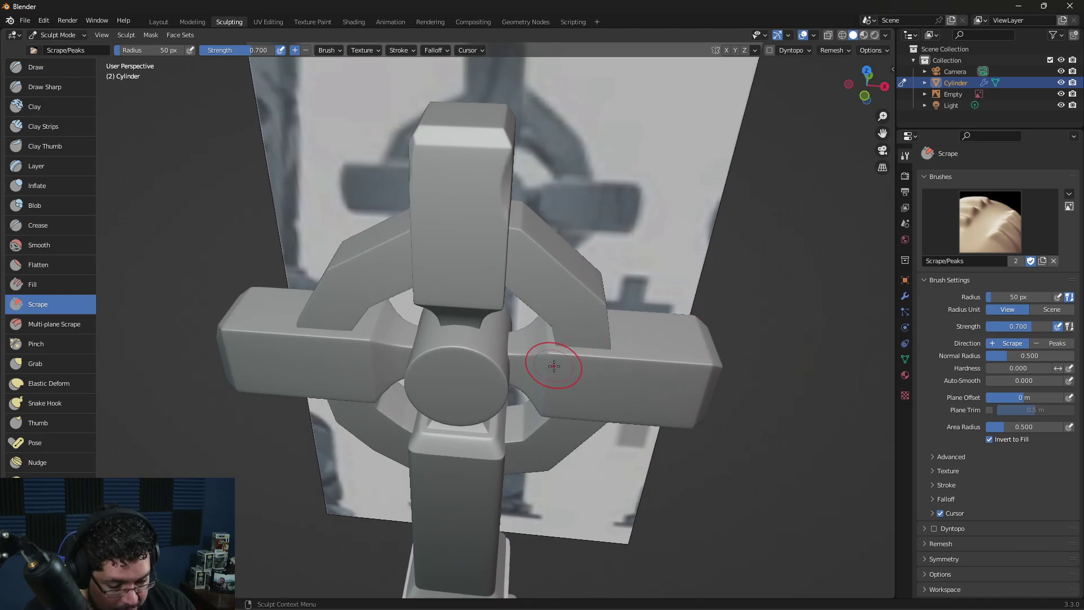
Step: Reduce the Scrape brush radius to 26 px and chip the corners at the end of the cross's right arm
key(g)
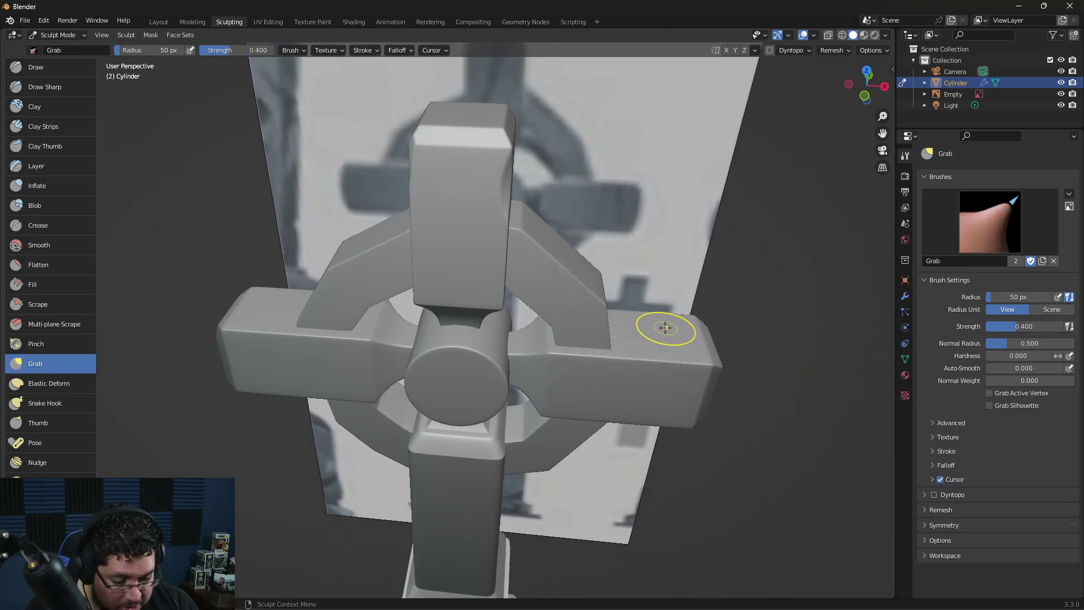
middle_drag(678, 327, 689, 312)
click(55, 308)
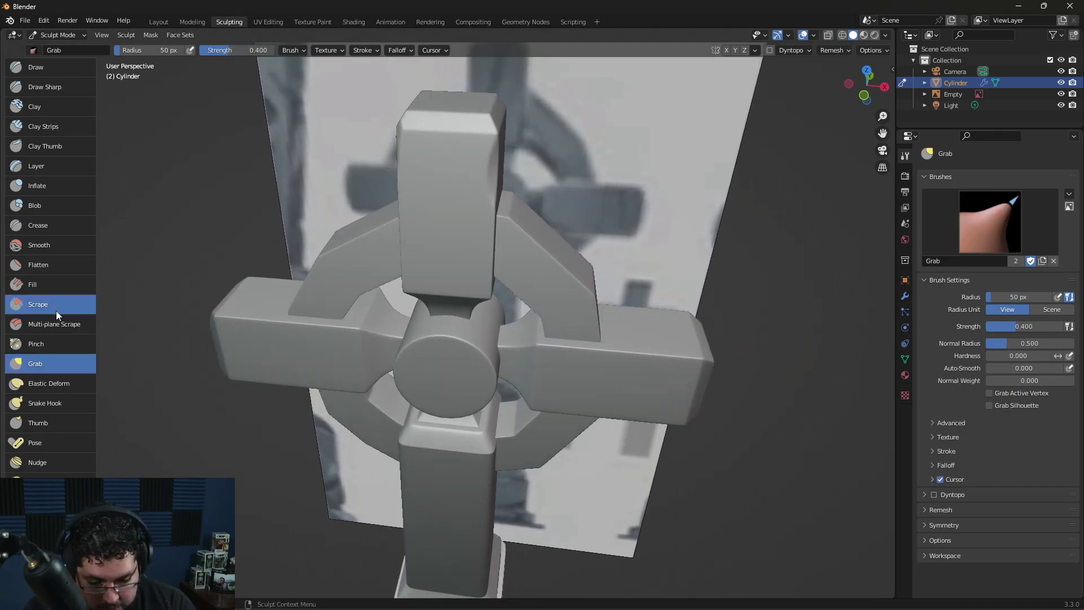
key(f)
click(696, 348)
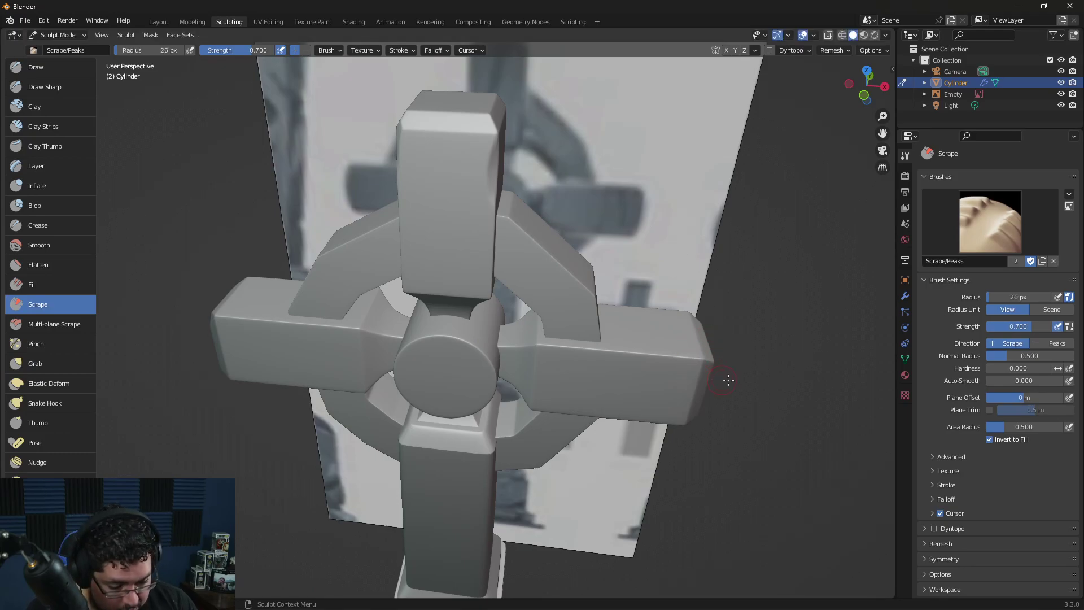
middle_drag(726, 358, 569, 400)
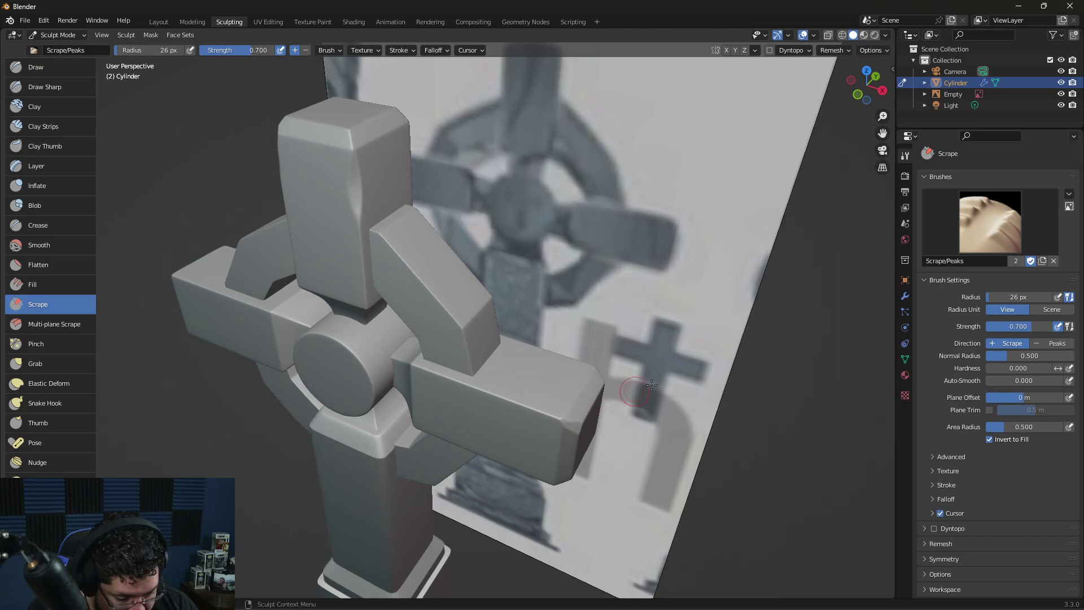
mouse_move(568, 426)
middle_down()
mouse_move(670, 361)
mouse_move(567, 435)
middle_up()
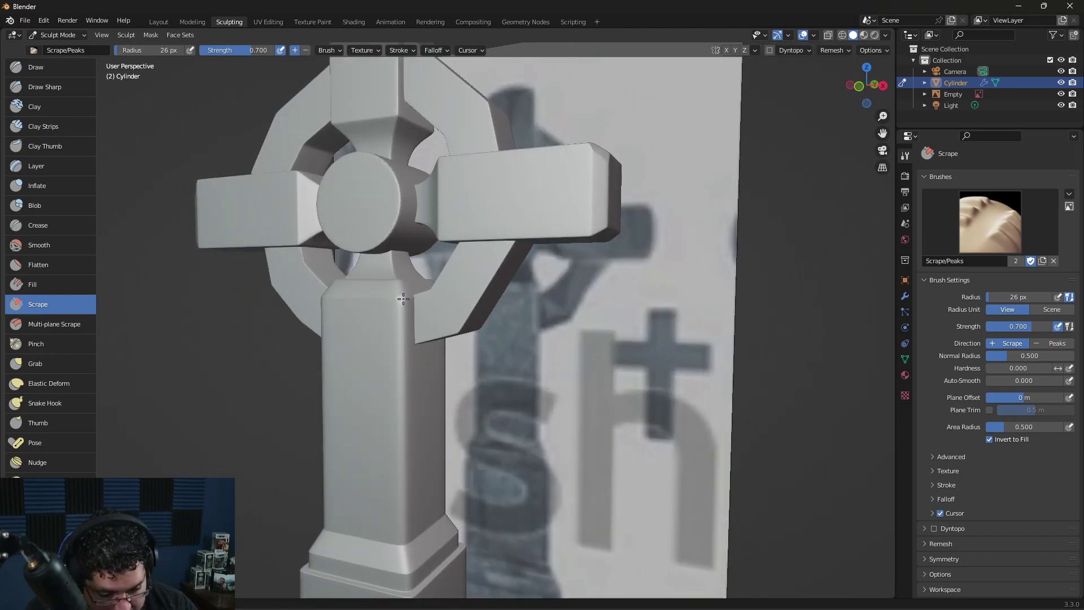
Step: Scrape a worn notch into the front left vertical edge of the main shaft
middle_drag(404, 329, 641, 387)
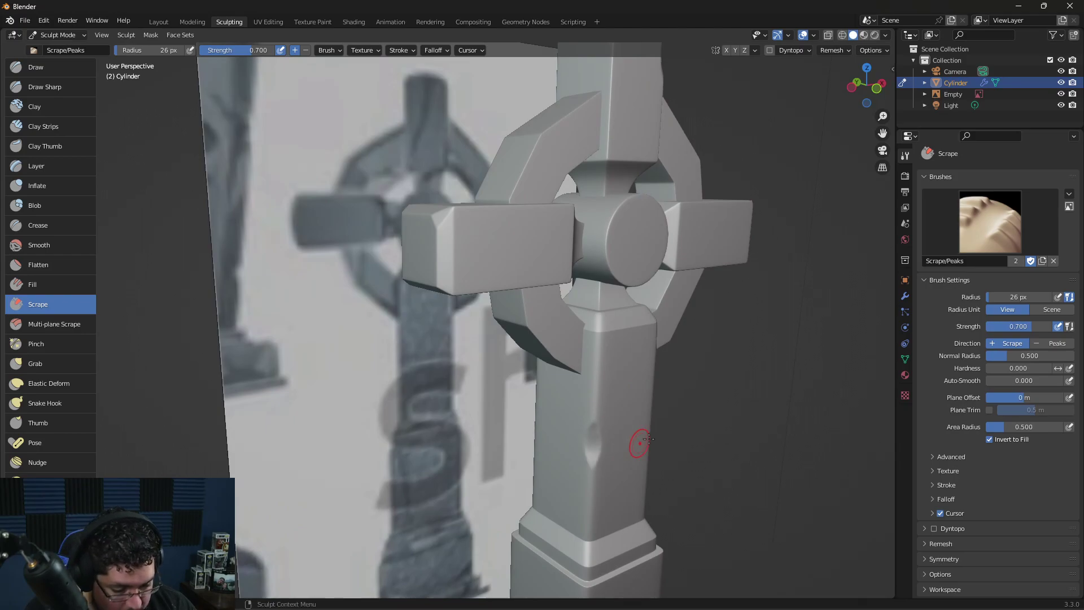
middle_drag(639, 442, 473, 413)
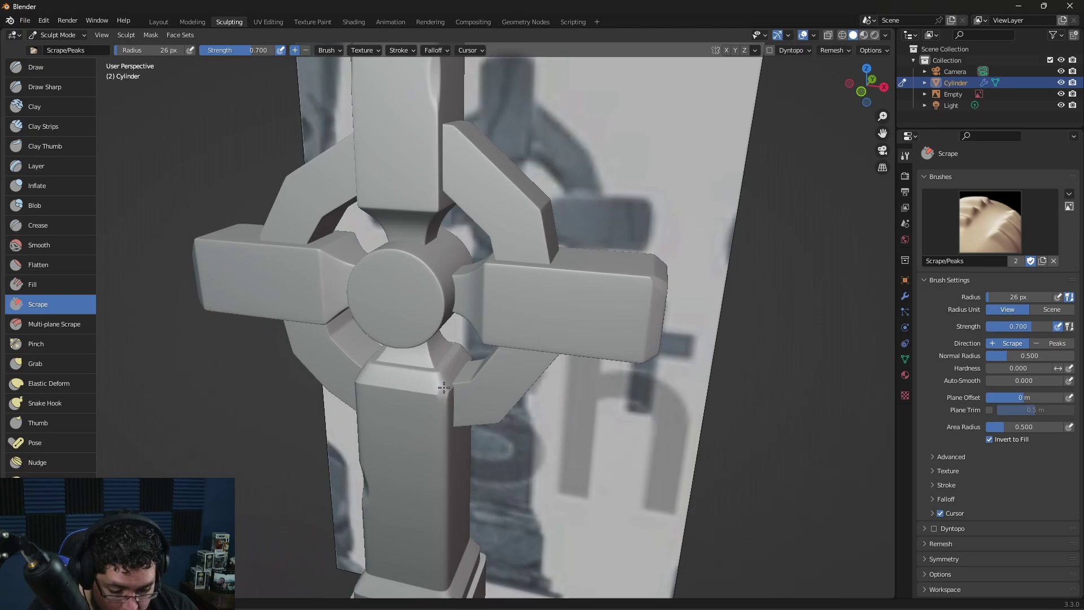
middle_drag(551, 411, 523, 324)
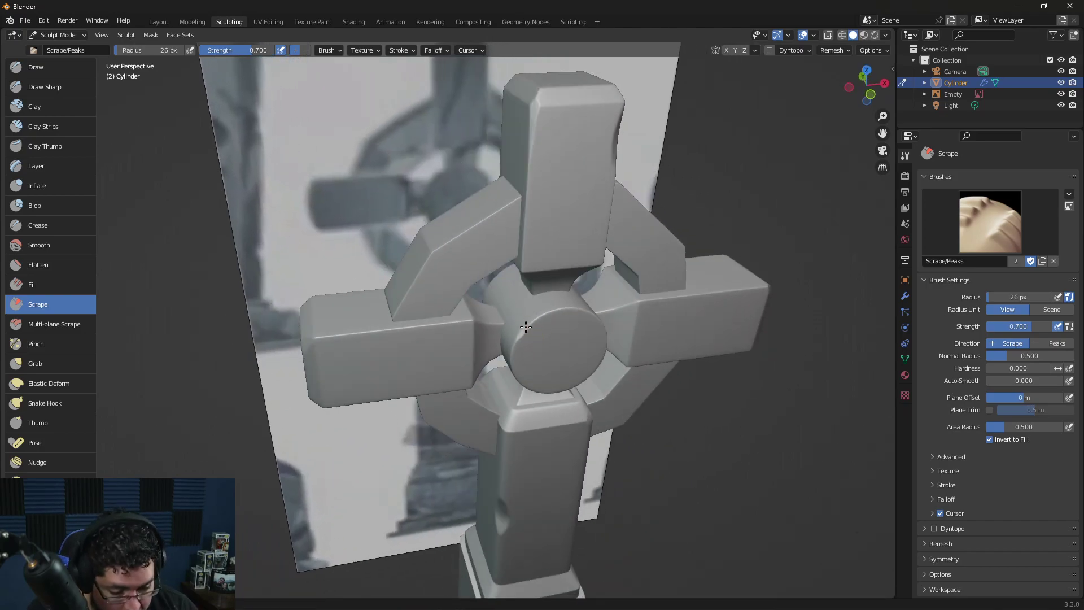
Step: Scrape worn chips into the edges of the ring's lower left and lower right segments
middle_drag(581, 343, 650, 264)
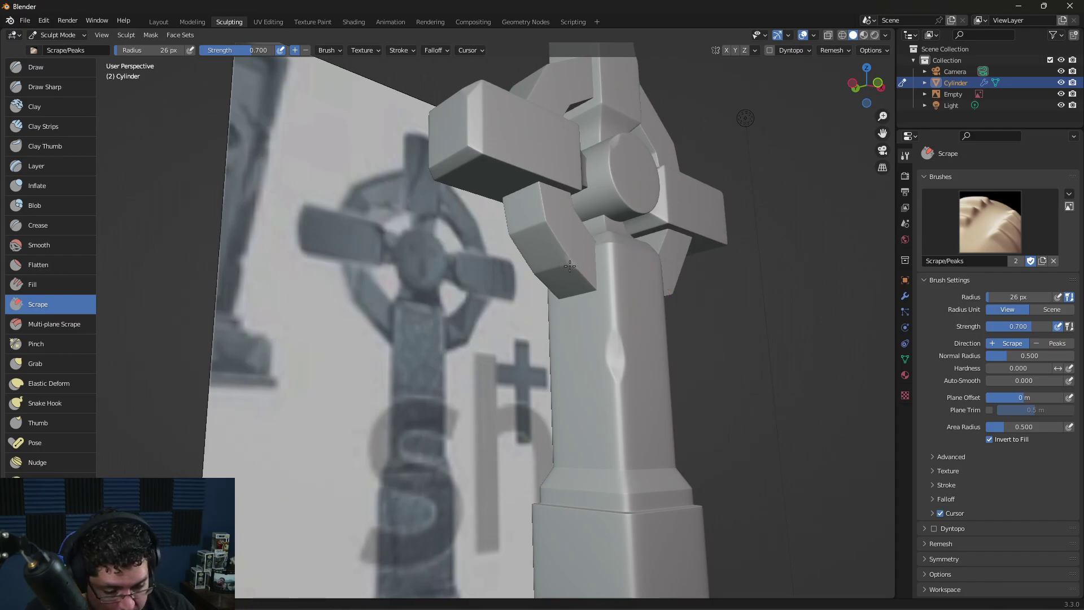
middle_drag(564, 247, 625, 283)
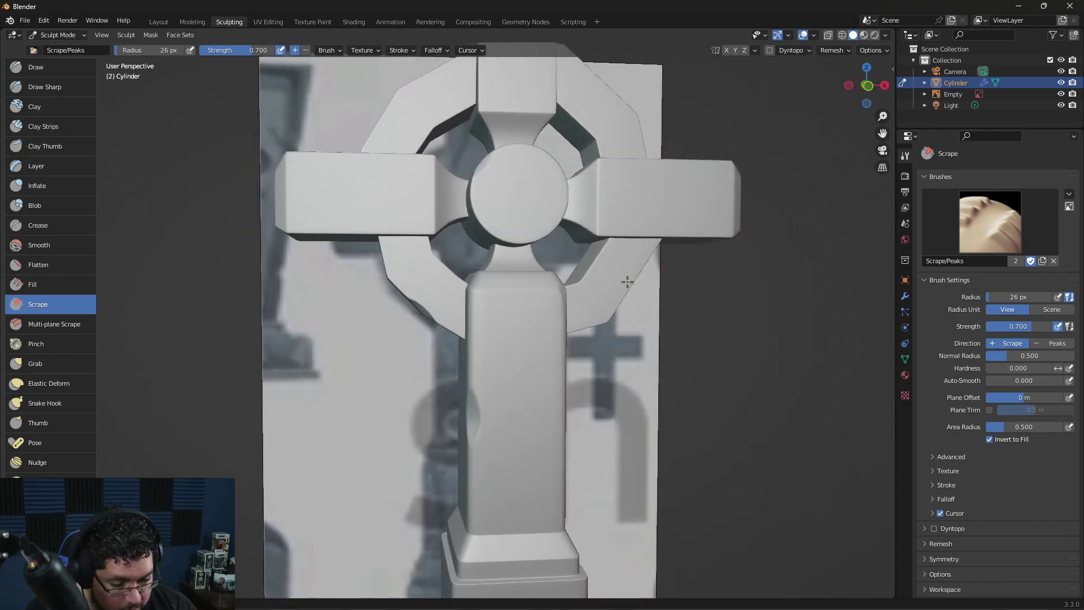
scroll(625, 283, up, 2)
drag(562, 337, 569, 327)
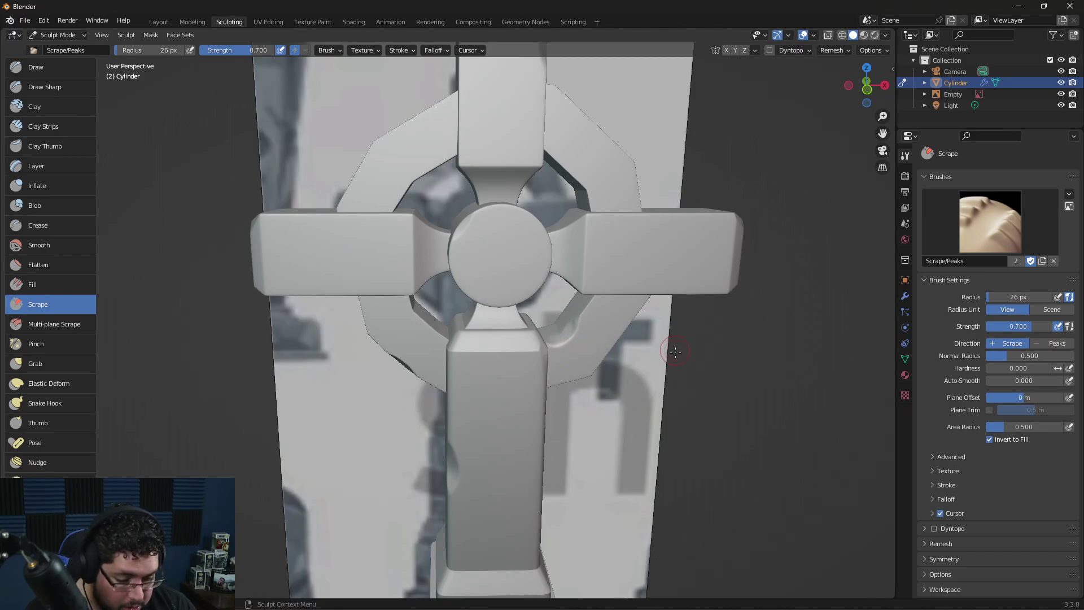
middle_drag(555, 343, 519, 290)
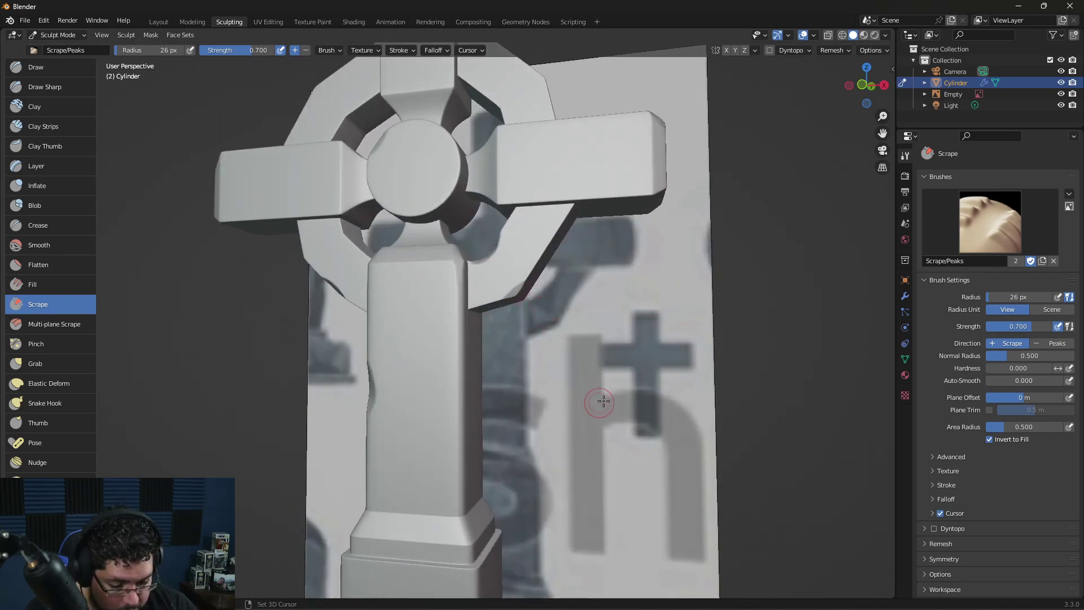
Step: Scrape worn chips into the front right corner of the collar where the main shaft meets the upper pedestal block
middle_drag(605, 400, 484, 315)
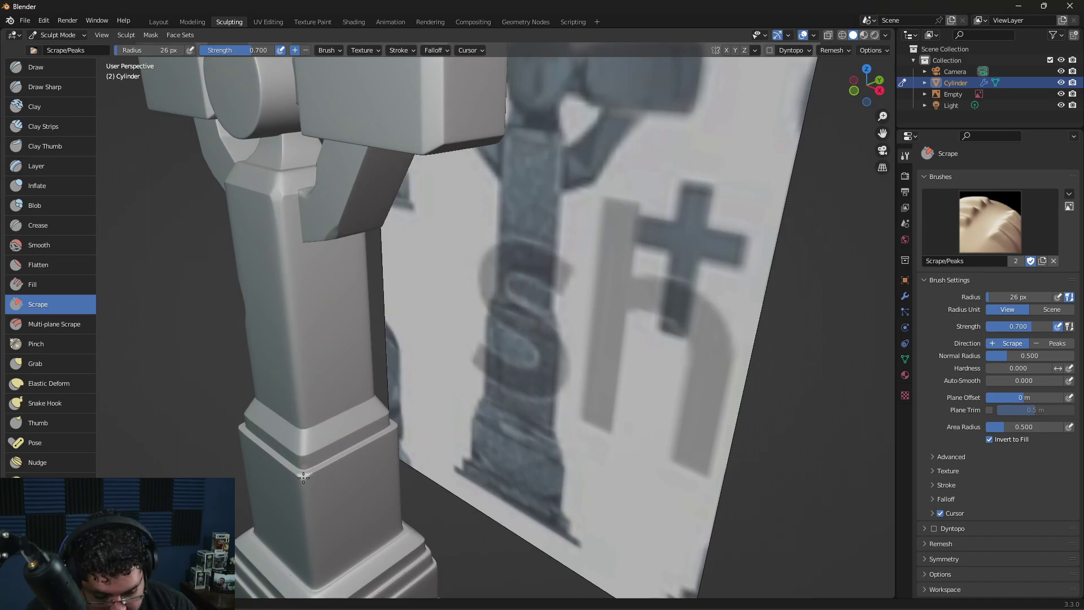
drag(303, 477, 302, 423)
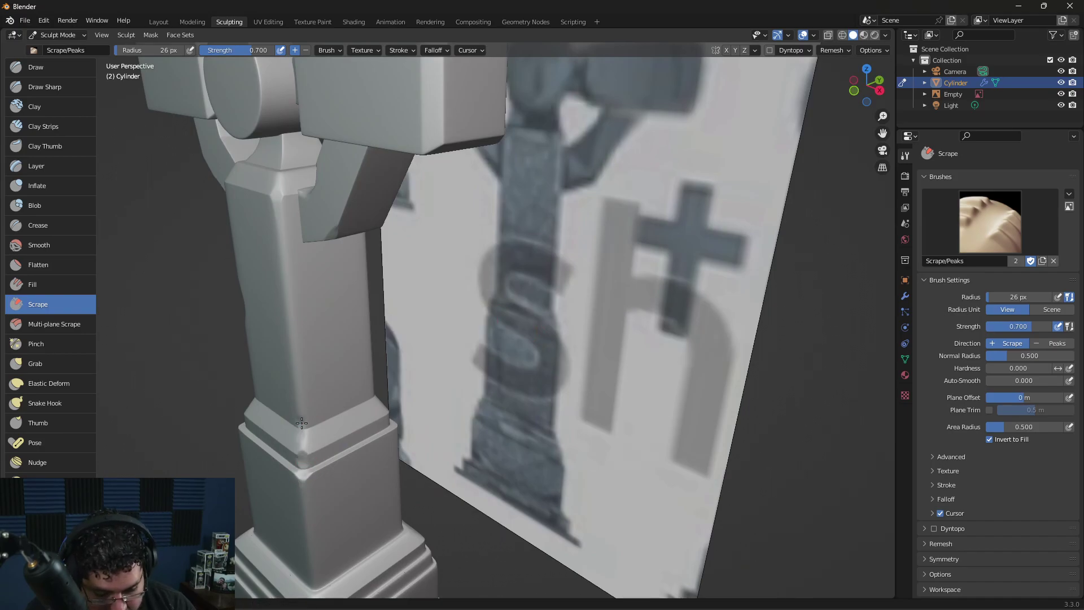
middle_drag(435, 358, 648, 271)
Step: Scrape chips into the front left corner and the front edge of the stepped molding below the upper pedestal block
middle_drag(405, 443, 625, 397)
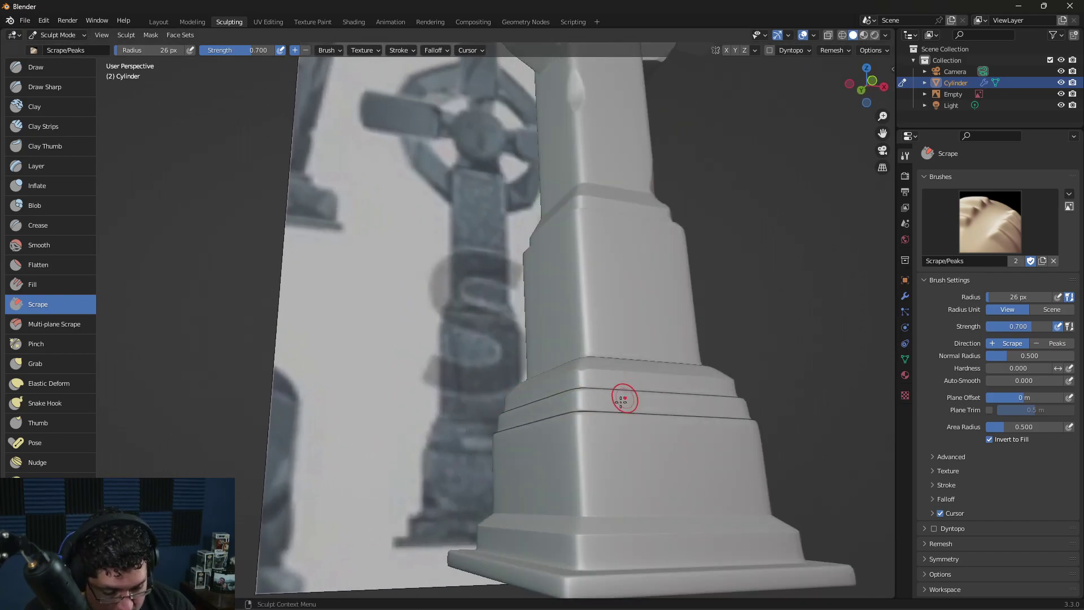
middle_drag(659, 322, 553, 445)
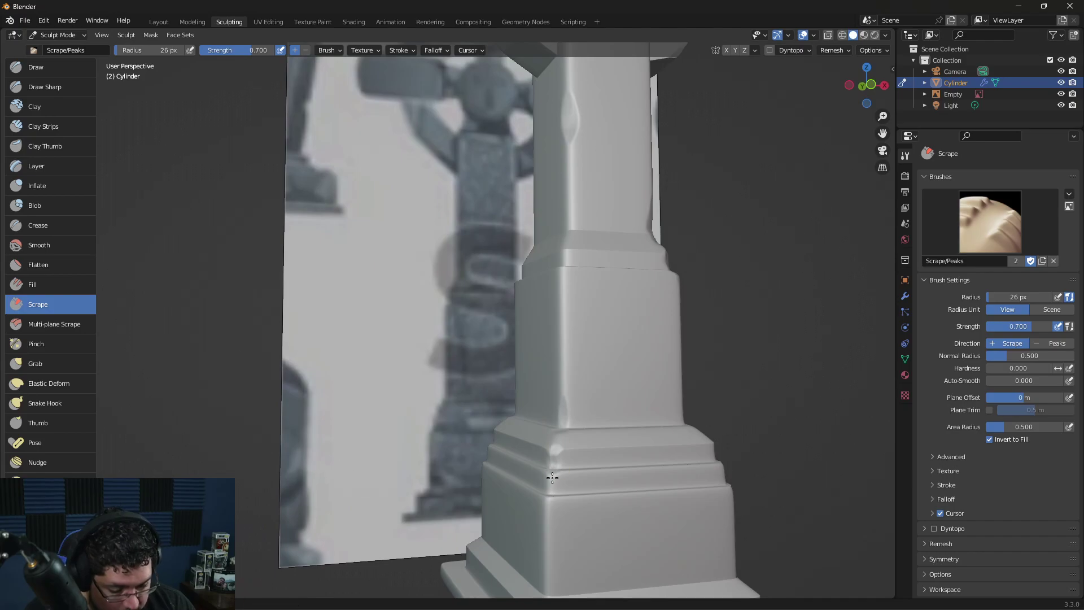
middle_drag(546, 496, 406, 496)
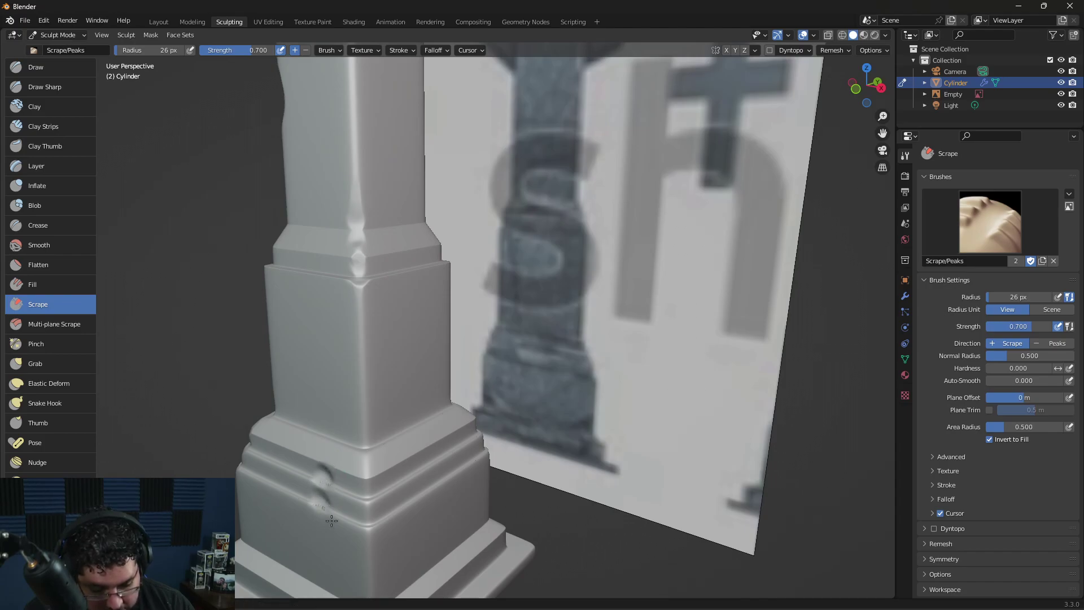
shift+middle_drag(331, 520, 418, 492)
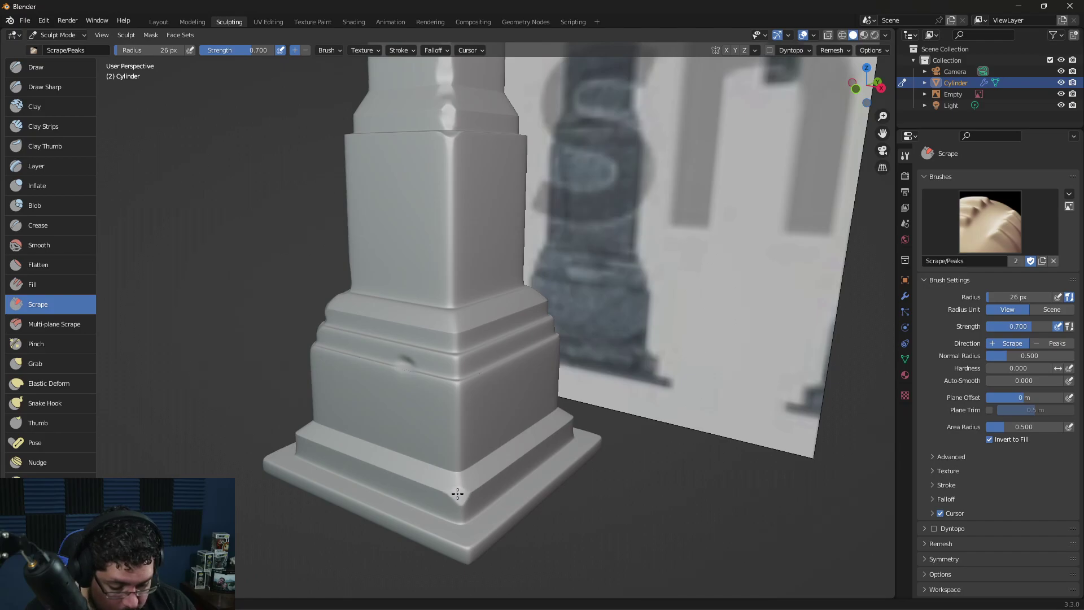
Step: Scrape worn chips into the front edge and corners of the sloped base trim and the bottom slab
middle_drag(458, 494, 576, 474)
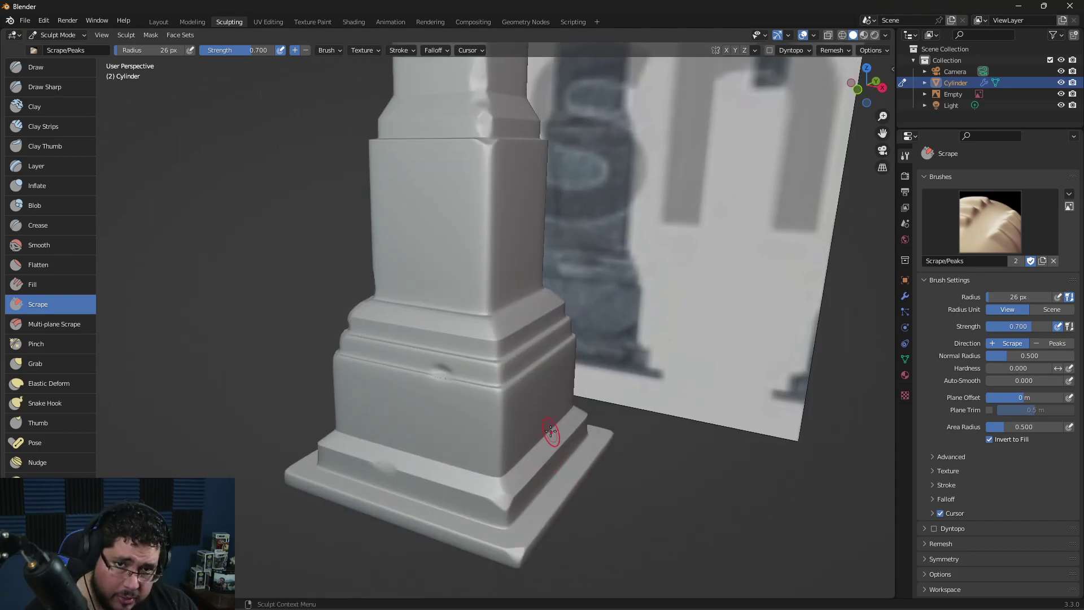
middle_drag(552, 433, 576, 465)
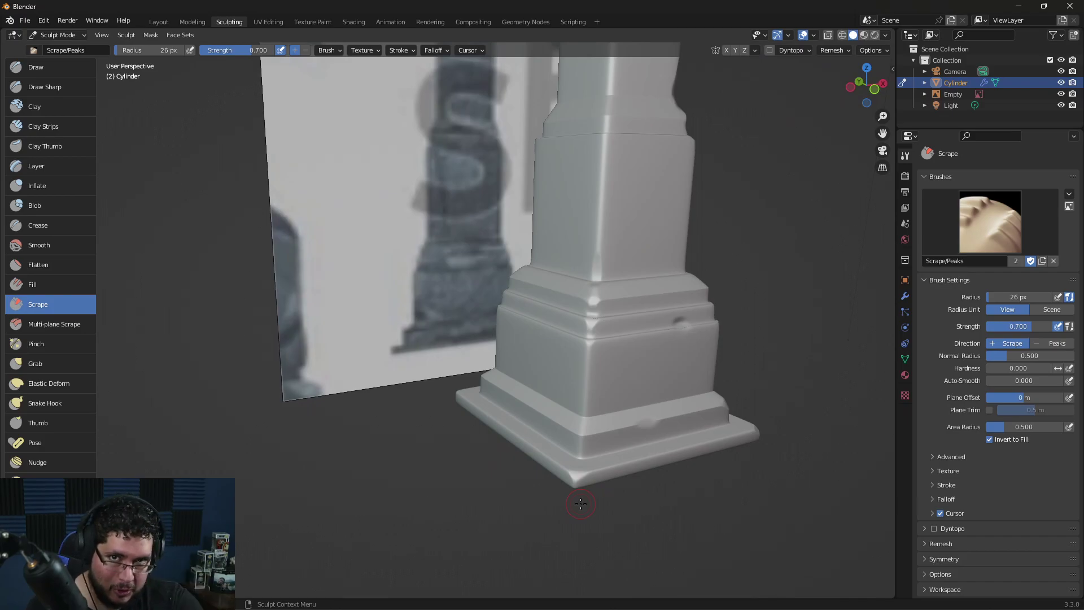
middle_drag(581, 504, 477, 395)
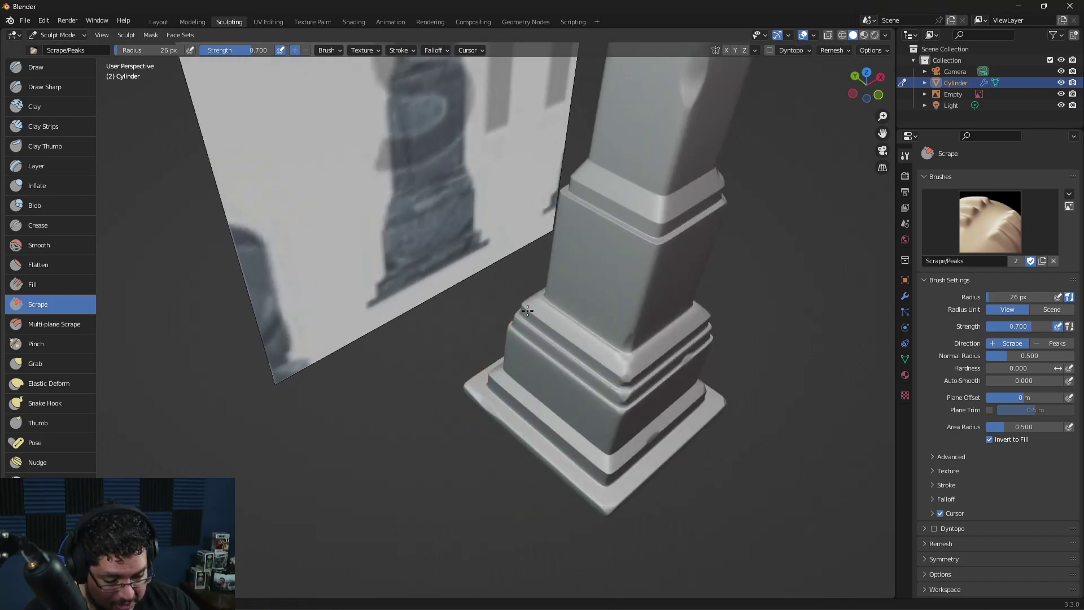
Step: Wear down the rear left corners of the stepped molding and base with the Scrape brush
middle_drag(523, 305, 552, 283)
mouse_move(552, 283)
mouse_down()
mouse_move(533, 295)
mouse_move(527, 324)
mouse_up()
middle_drag(527, 324, 546, 289)
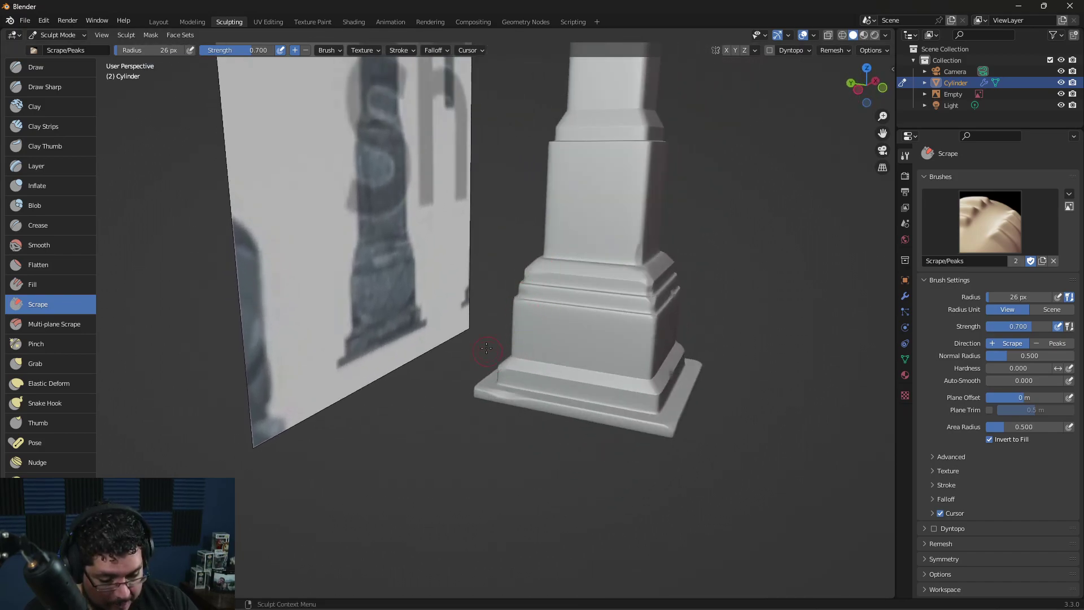
middle_drag(499, 364, 532, 254)
shift+middle_drag(612, 184, 612, 317)
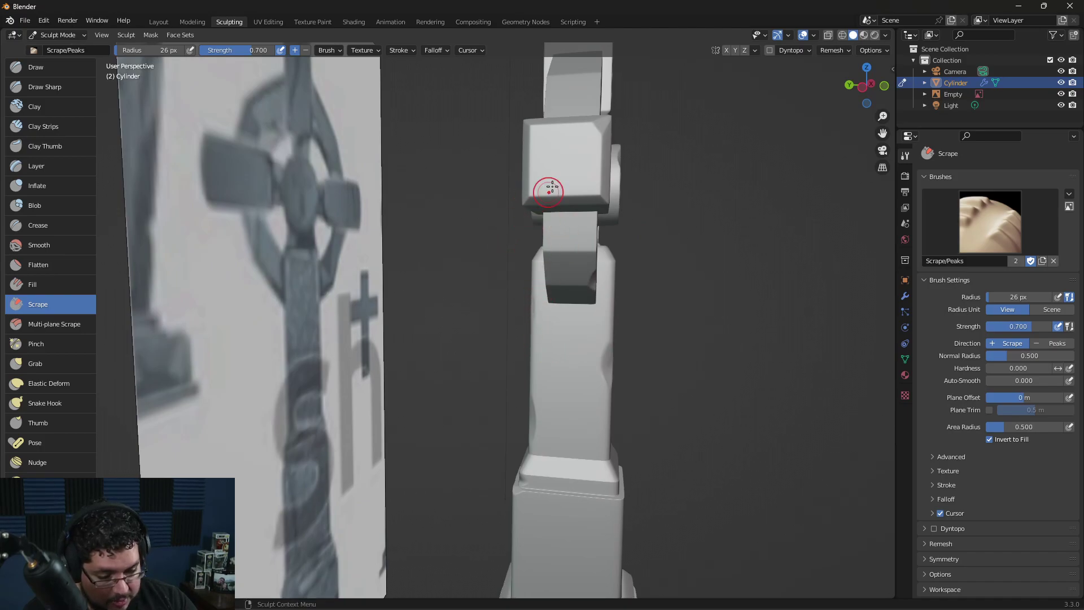
Step: Wear down the edges at the end of the left arm and chip the outer corner of the ring's upper left segment
middle_drag(549, 186, 738, 100)
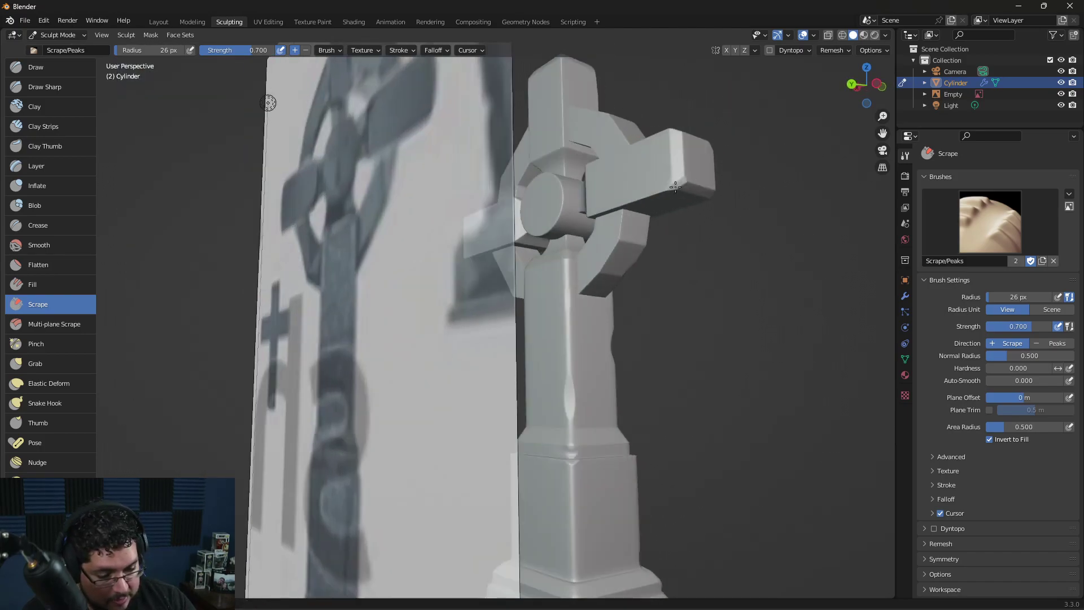
middle_drag(676, 186, 461, 387)
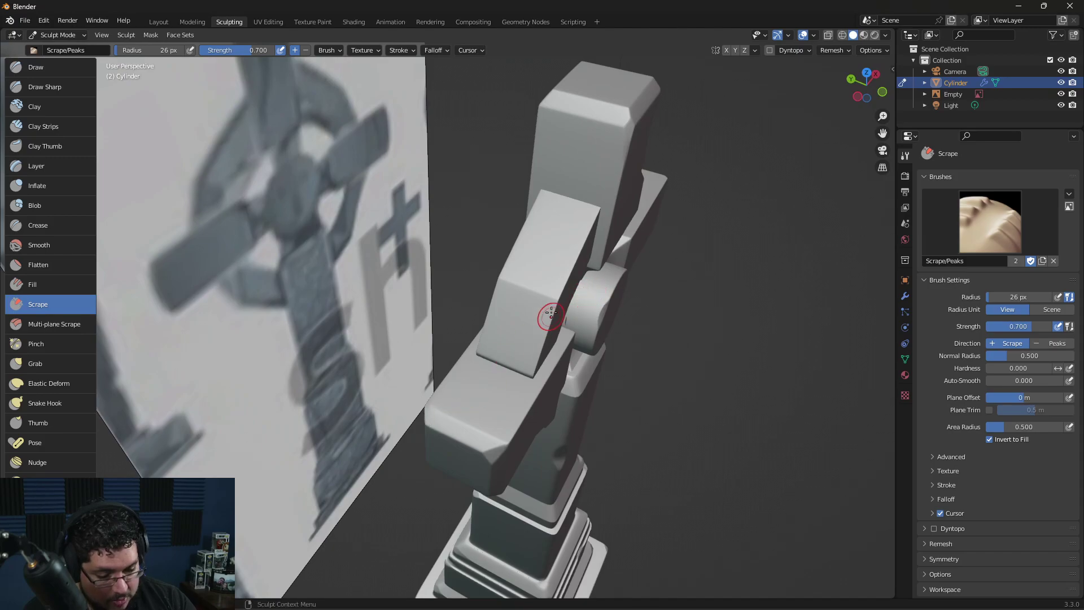
middle_drag(567, 304, 447, 267)
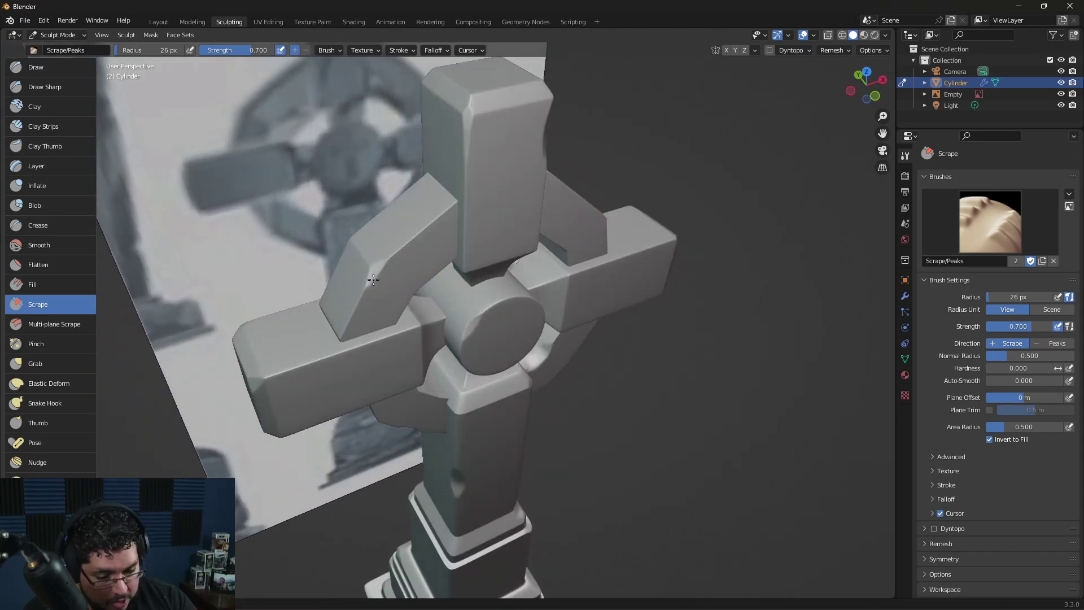
middle_drag(376, 275, 541, 250)
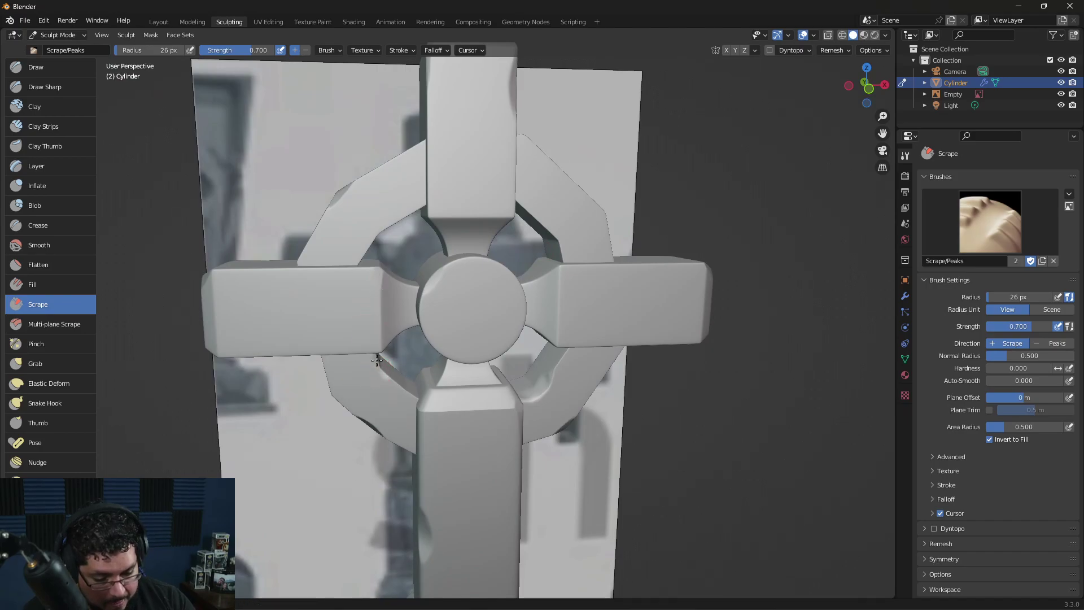
Step: Scrape chips into the top front edge of the right arm and the front corner of the ring's upper right segment
middle_drag(375, 235, 316, 145)
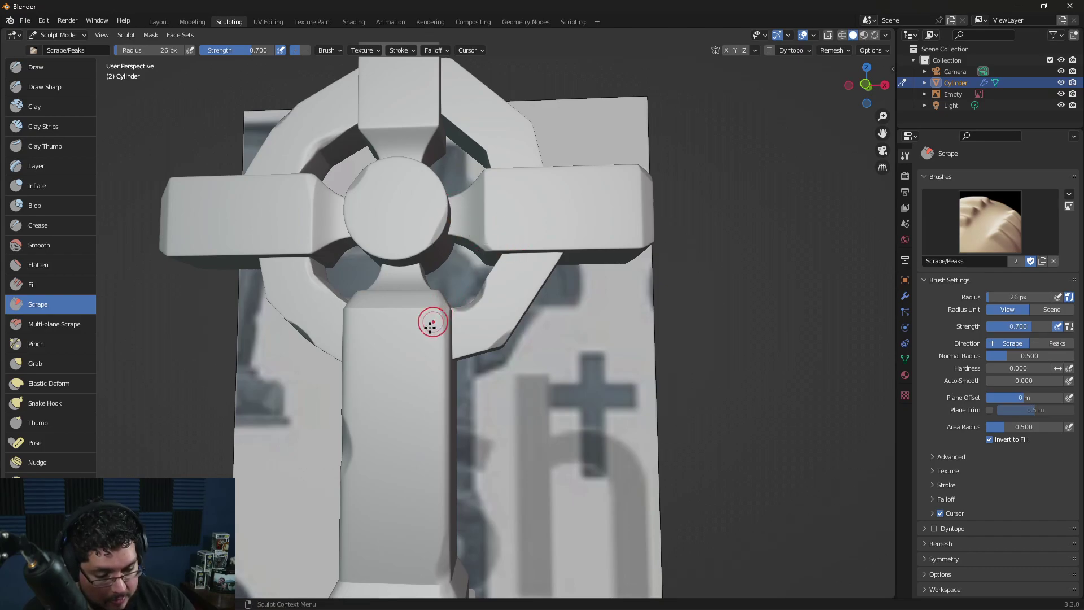
middle_drag(425, 314, 568, 312)
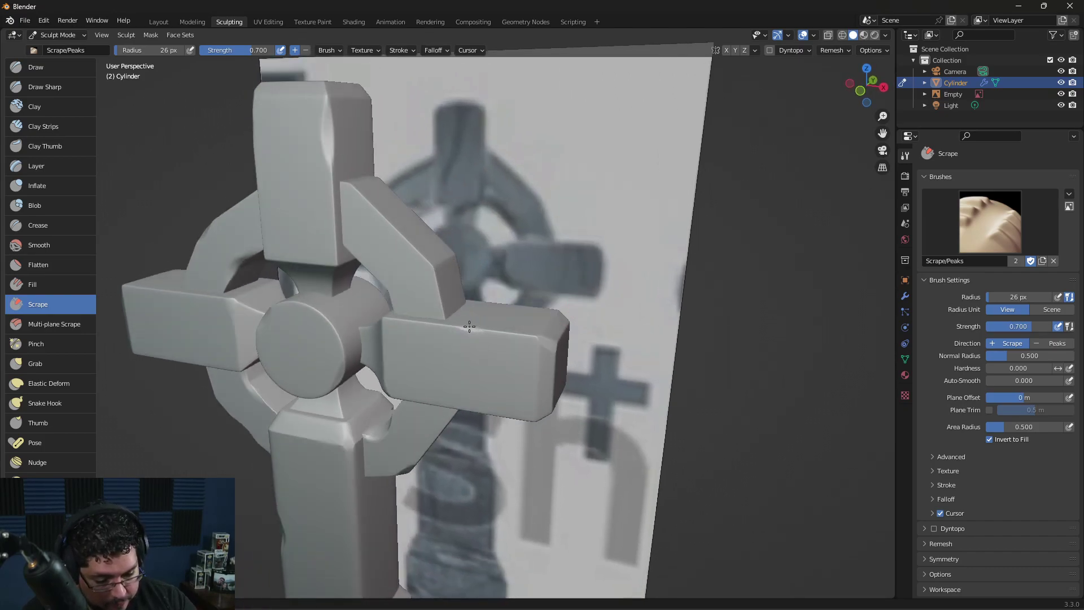
drag(470, 326, 473, 323)
middle_drag(432, 274, 322, 257)
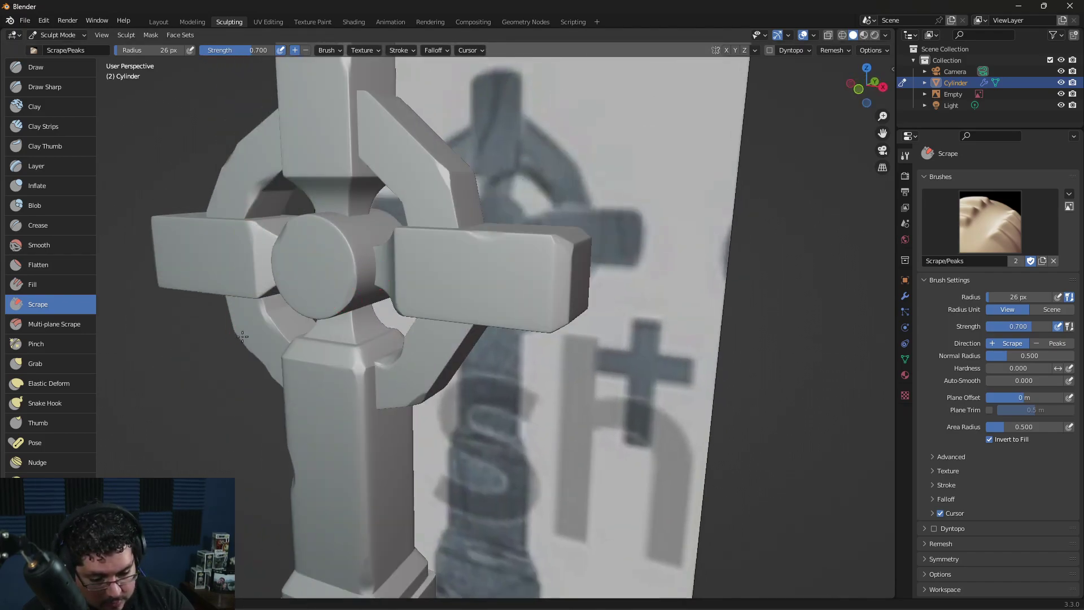
Step: Scrape wear into the lower end of the main shaft's front right vertical edge
middle_drag(242, 336, 658, 282)
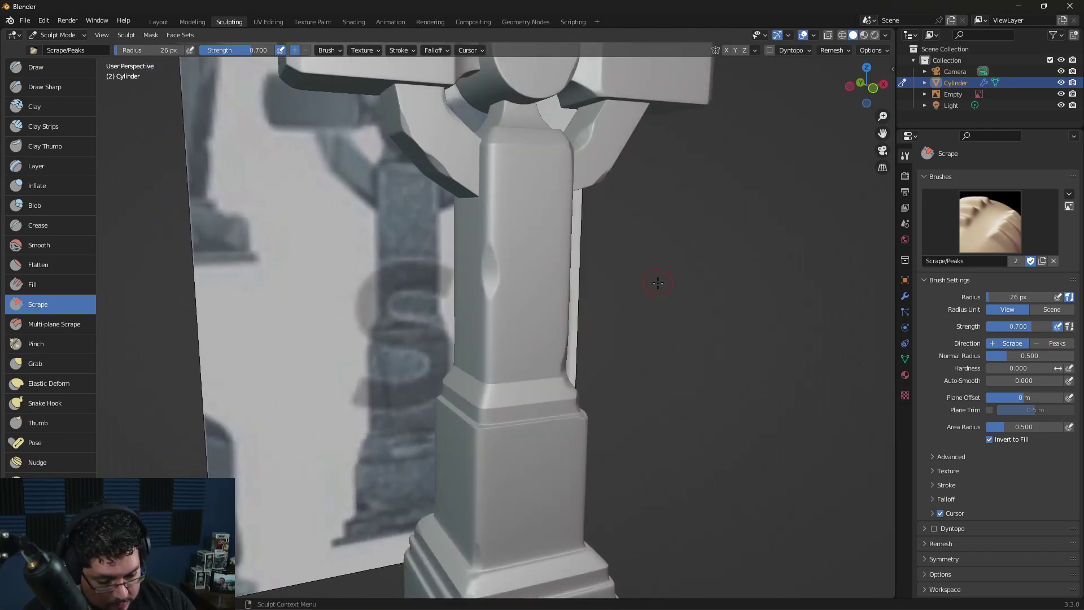
middle_drag(486, 410, 544, 531)
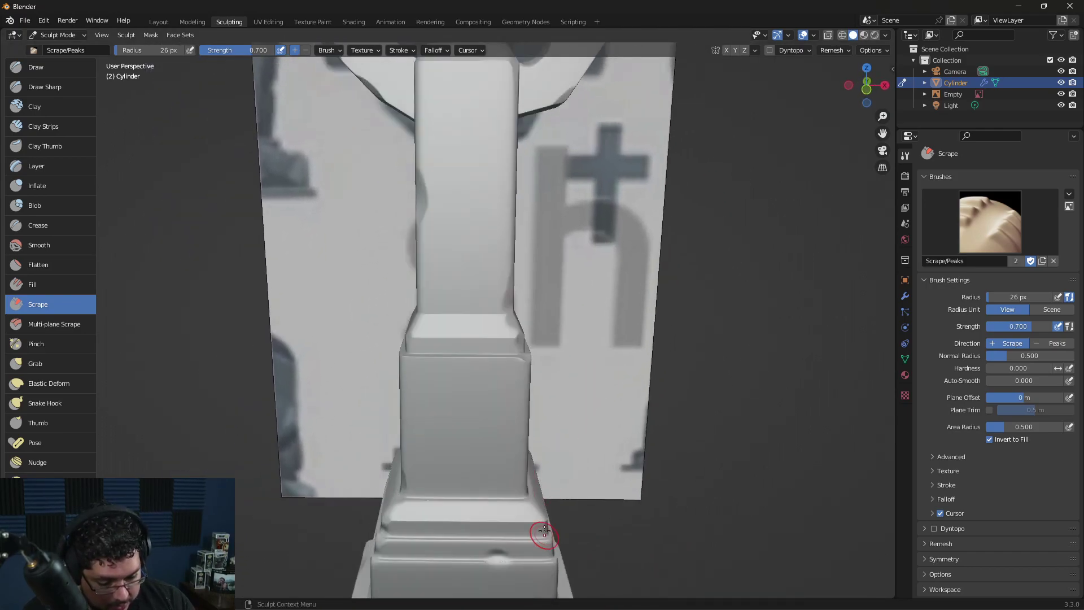
middle_drag(506, 480, 699, 418)
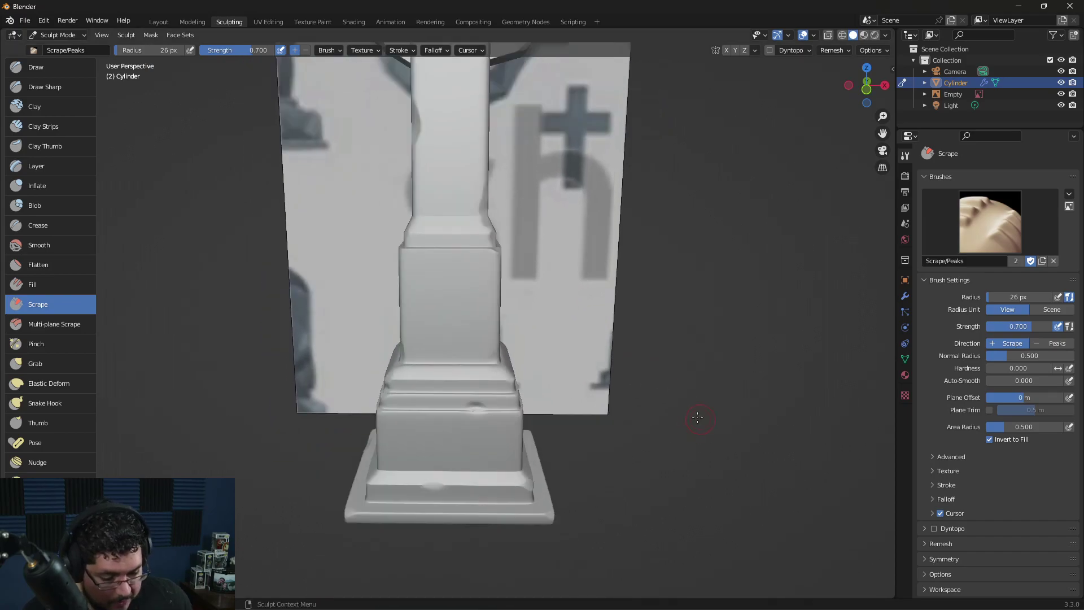
Step: Wear down the outer edge of the ring's upper right segment just above the right arm with the Scrape brush
scroll(697, 417, down, 5)
scroll(576, 316, up, 2)
scroll(639, 431, up, 2)
shift+middle_drag(576, 316, 578, 438)
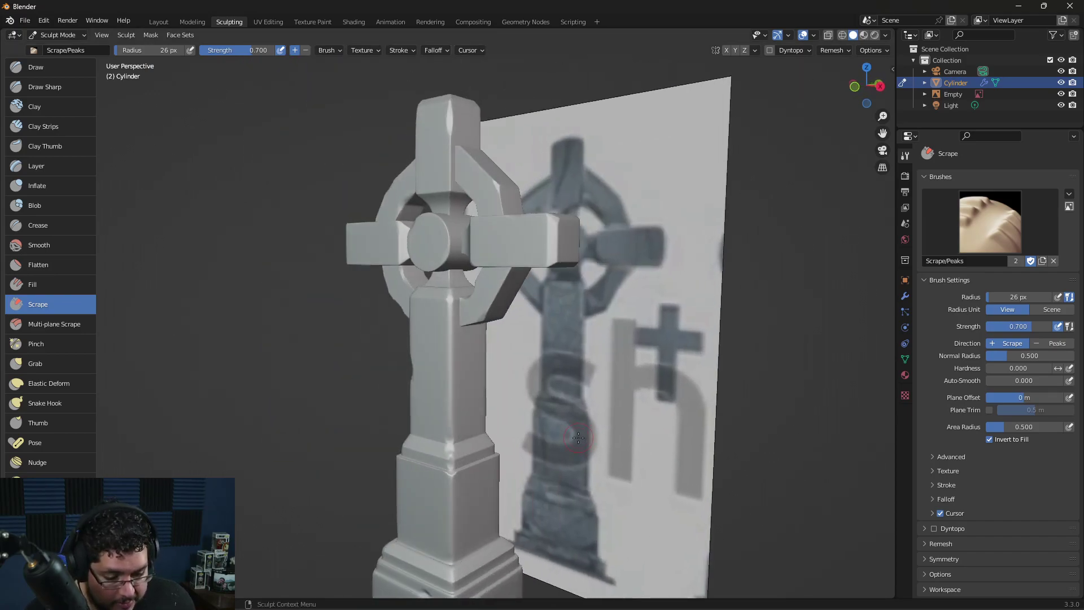
scroll(579, 438, down, 3)
scroll(547, 252, up, 6)
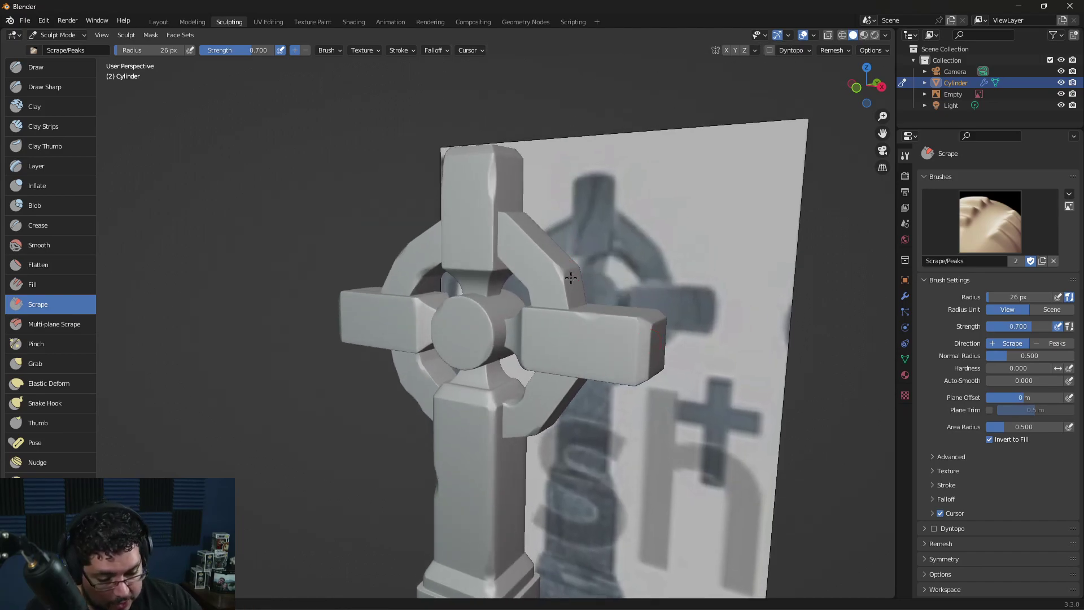
middle_drag(571, 278, 307, 314)
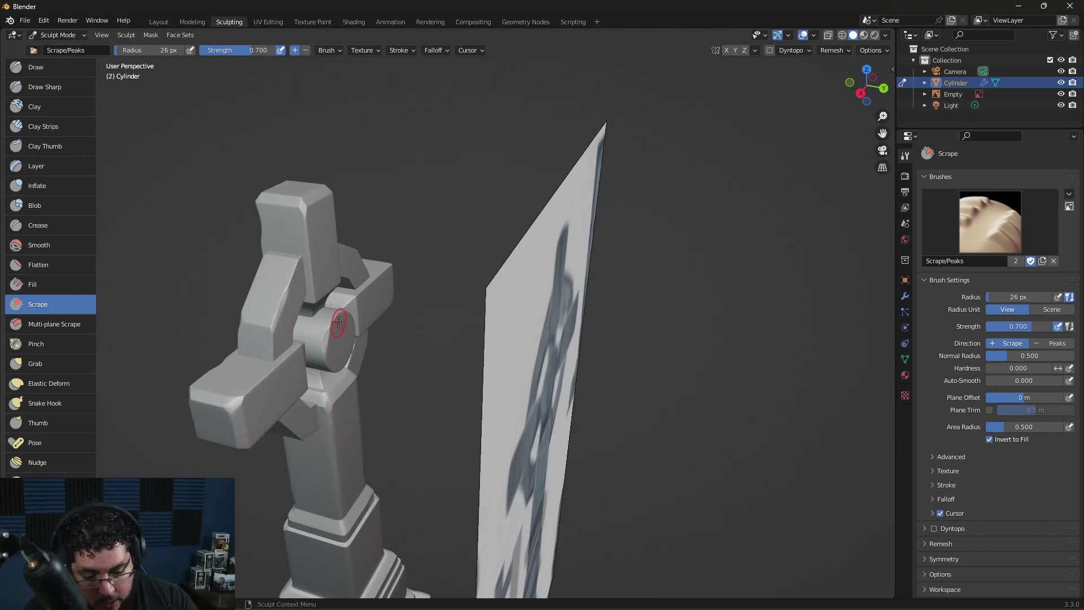
Step: Scrape uneven wear along the front right vertical edge of the upper pedestal block
middle_drag(364, 265, 379, 298)
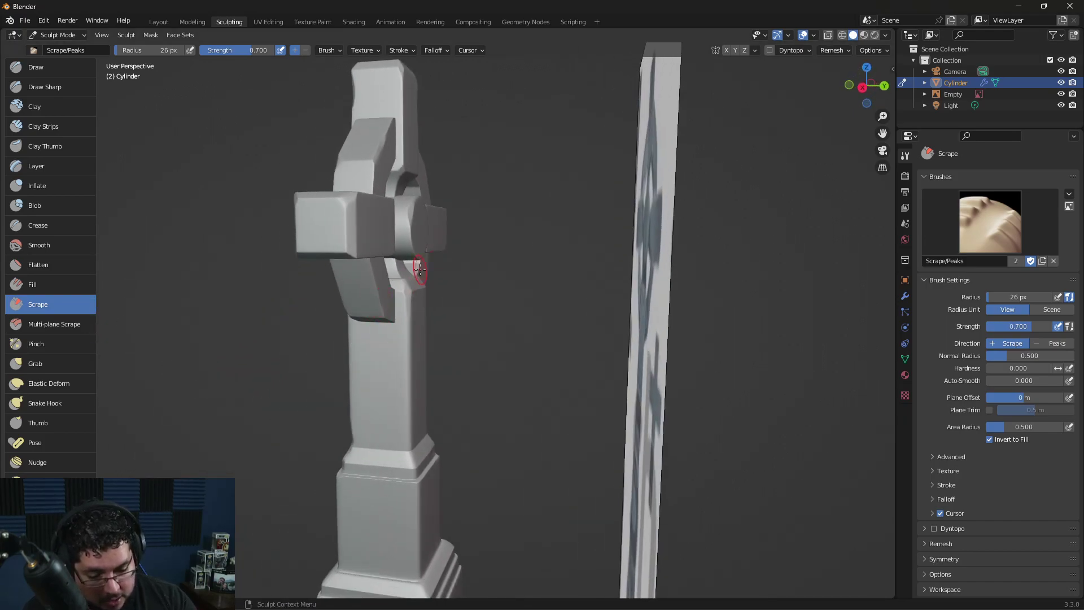
middle_drag(420, 270, 489, 332)
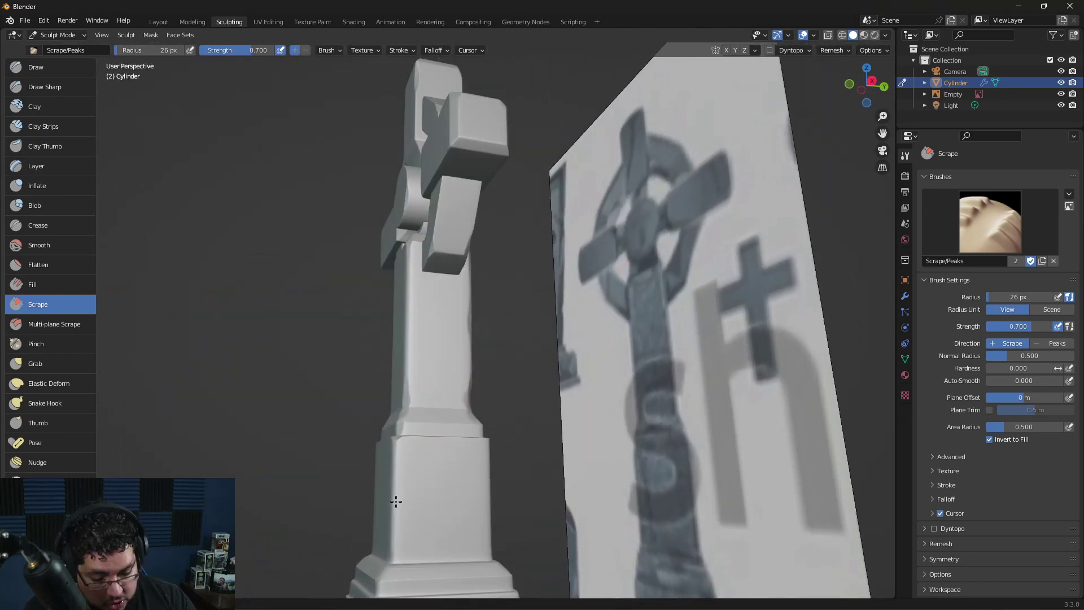
middle_drag(395, 499, 528, 339)
middle_drag(648, 339, 664, 383)
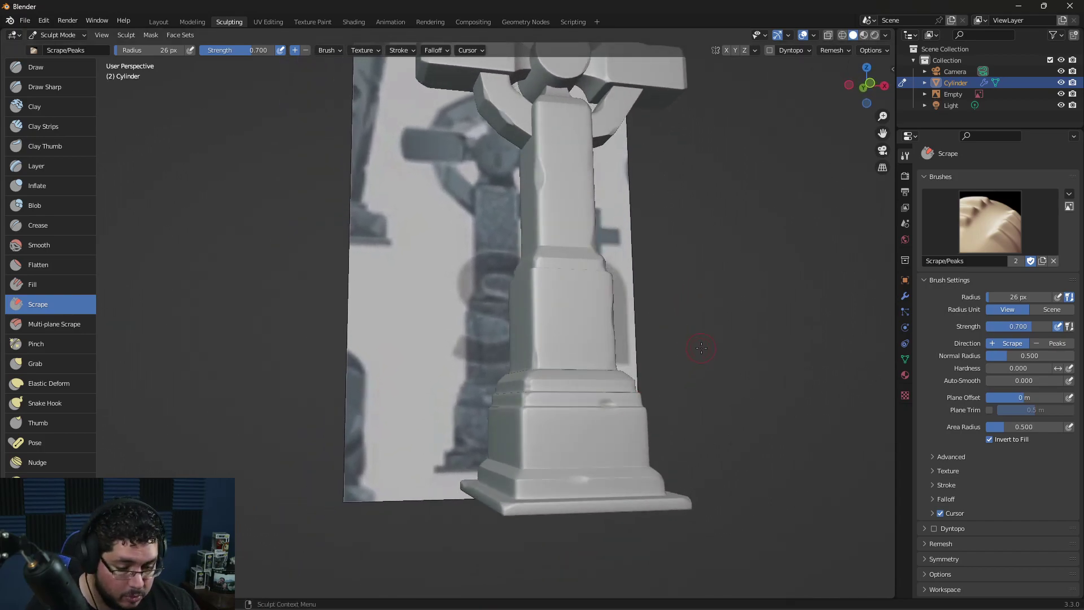
middle_drag(702, 348, 477, 352)
Step: Switch to the Clay Strips brush and carve a rough chip at the bottom front right corner of the upper pedestal block
click(44, 110)
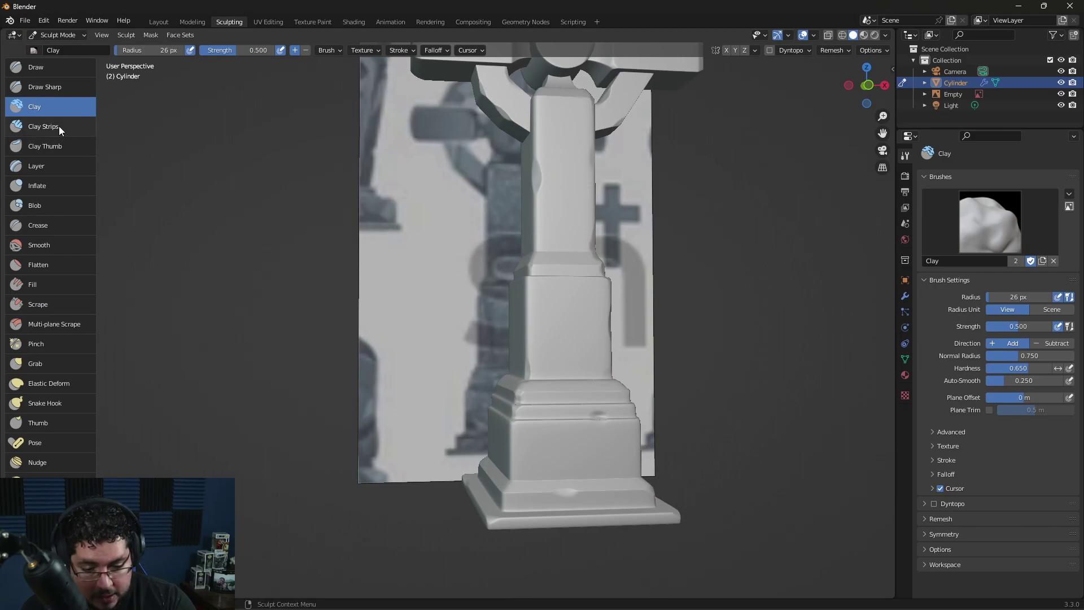
click(59, 127)
mouse_move(571, 298)
middle_down()
mouse_move(661, 375)
mouse_move(573, 397)
mouse_move(624, 380)
mouse_move(527, 446)
middle_up()
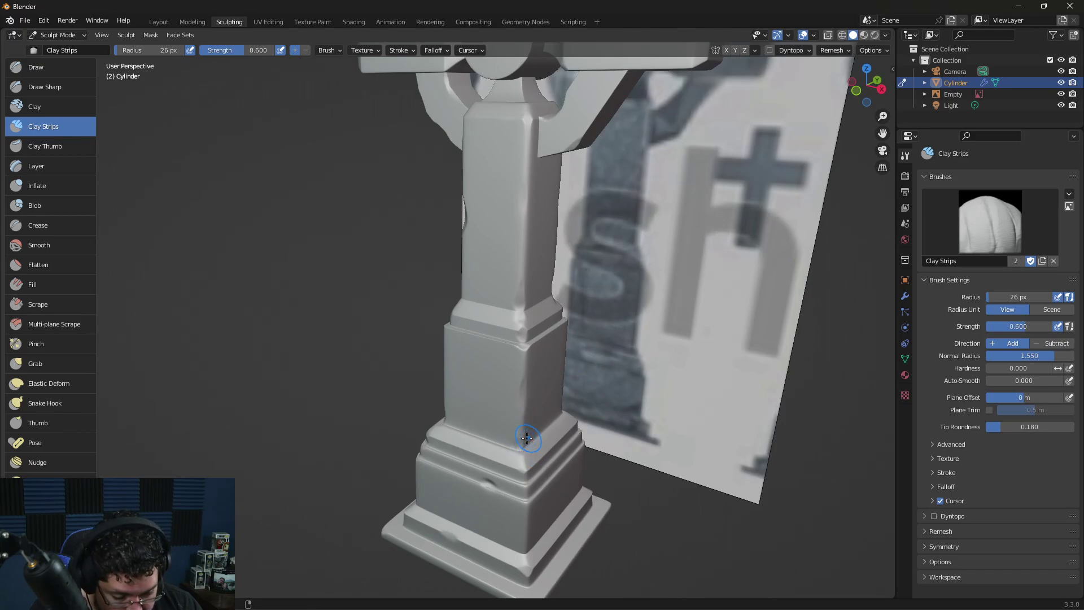
middle_drag(520, 432, 518, 415)
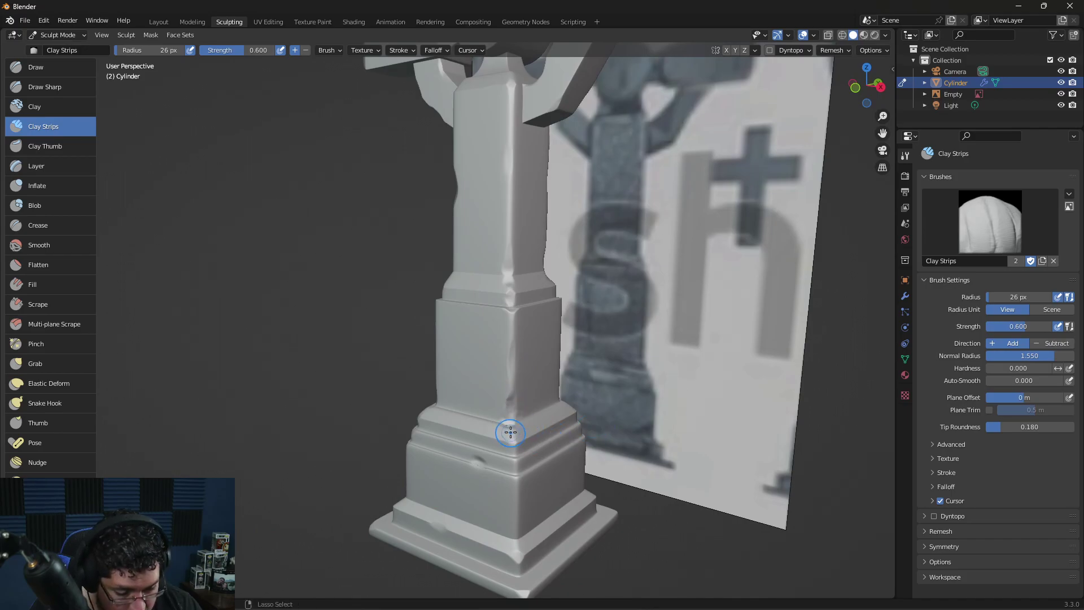
middle_drag(594, 497, 545, 460)
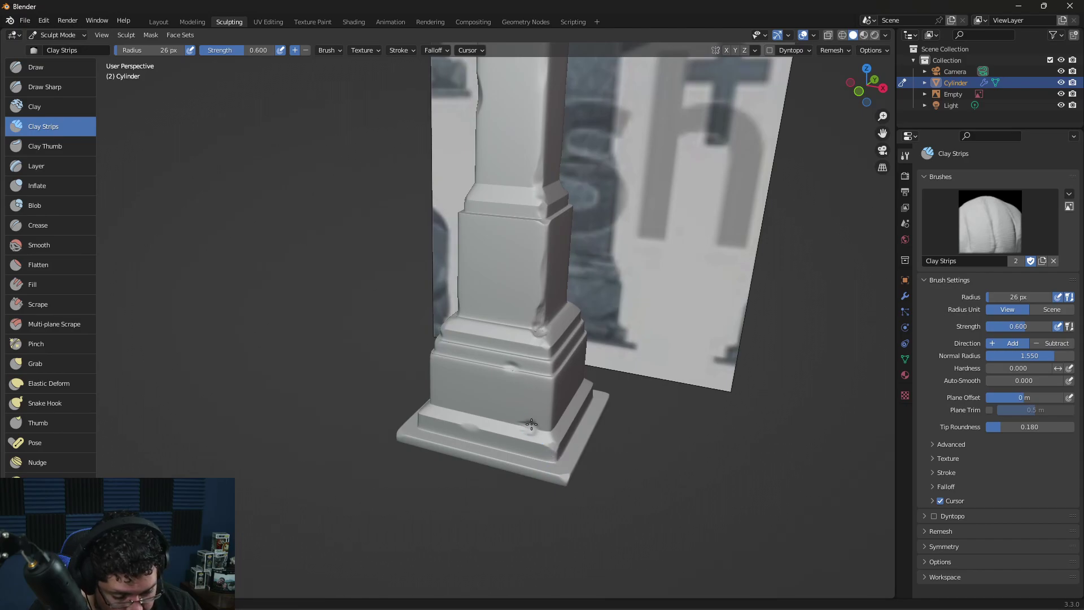
Step: Reduce the Clay Strips radius to 14 px and carve a jagged crack into the lower front right corner of the bottom block
key(f)
click(543, 402)
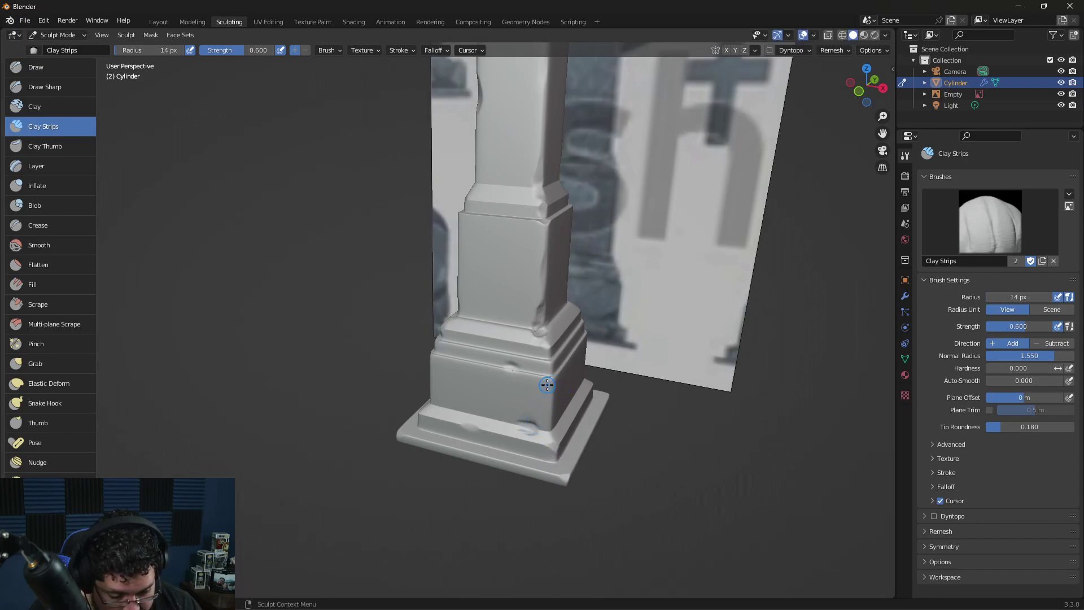
ctrl+drag(543, 425, 522, 426)
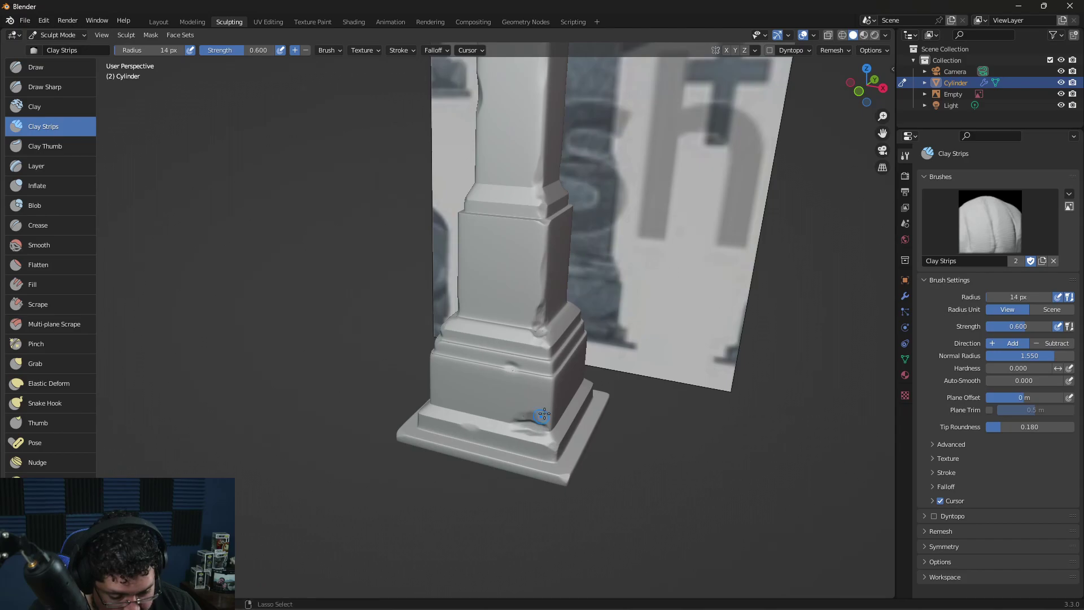
middle_drag(522, 426, 633, 331)
ctrl+drag(570, 384, 546, 392)
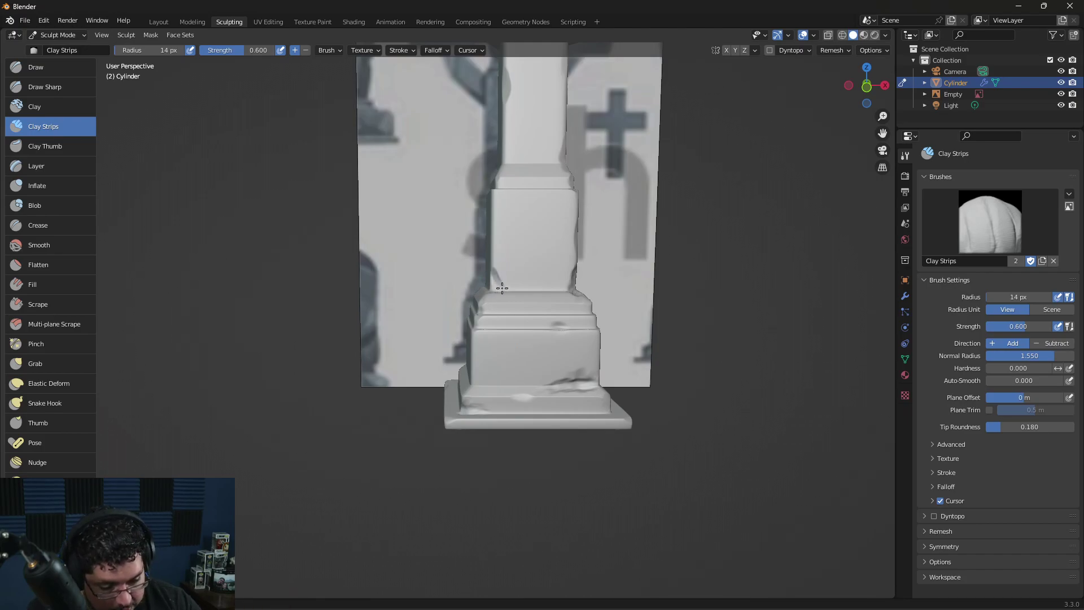
Step: Roughen the upper pedestal block's bottom left corner and the notch in the shaft's front left edge with Clay Strips
middle_drag(493, 277, 521, 250)
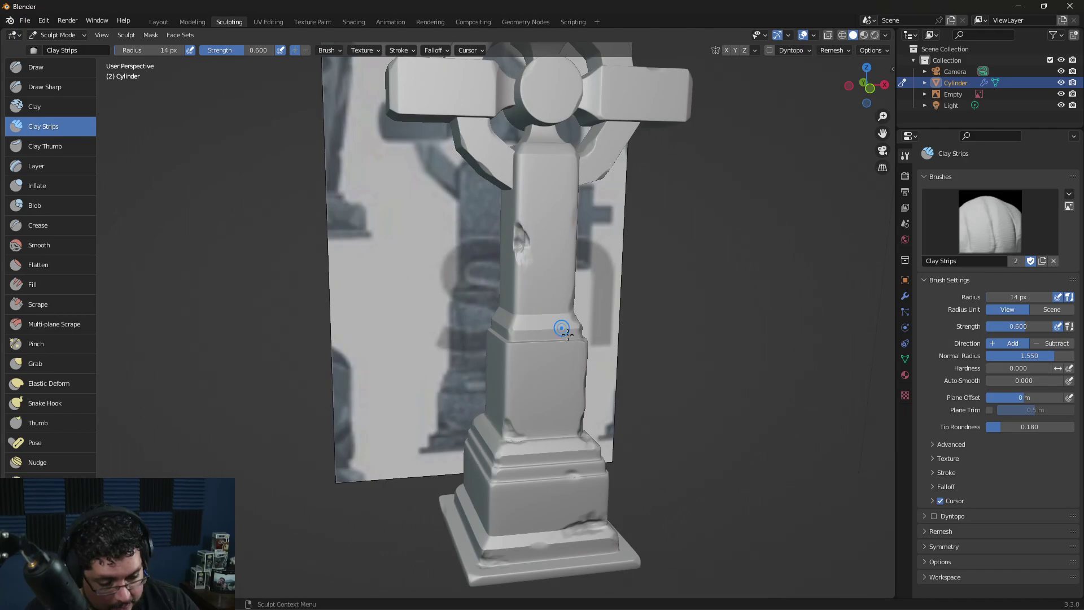
key(alt+Tab)
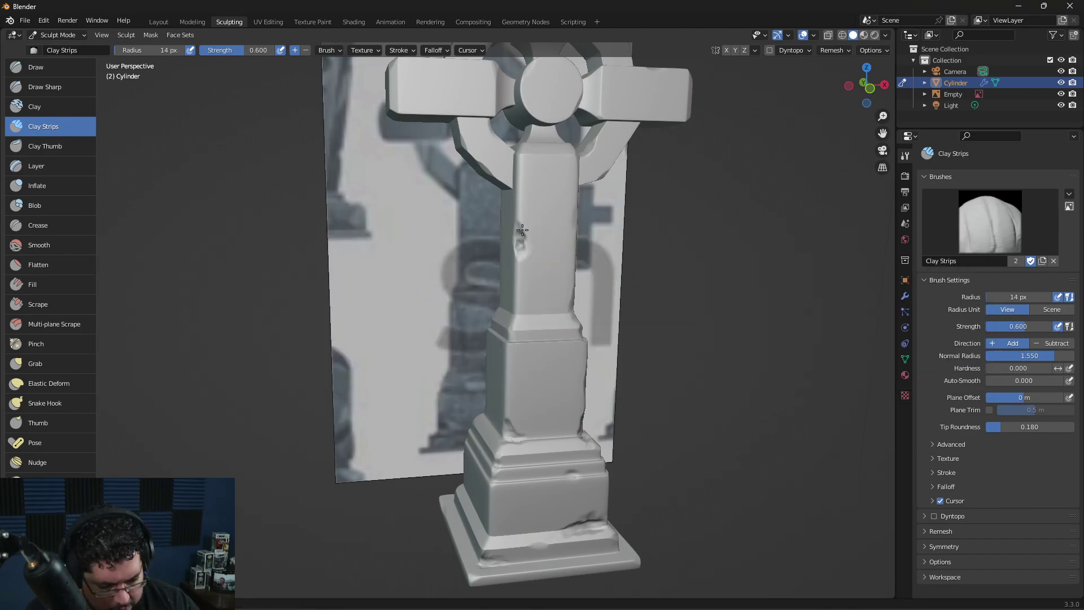
Step: Carve a rough chip into the top front edge of the cross's left arm with Clay Strips
middle_drag(534, 272, 395, 264)
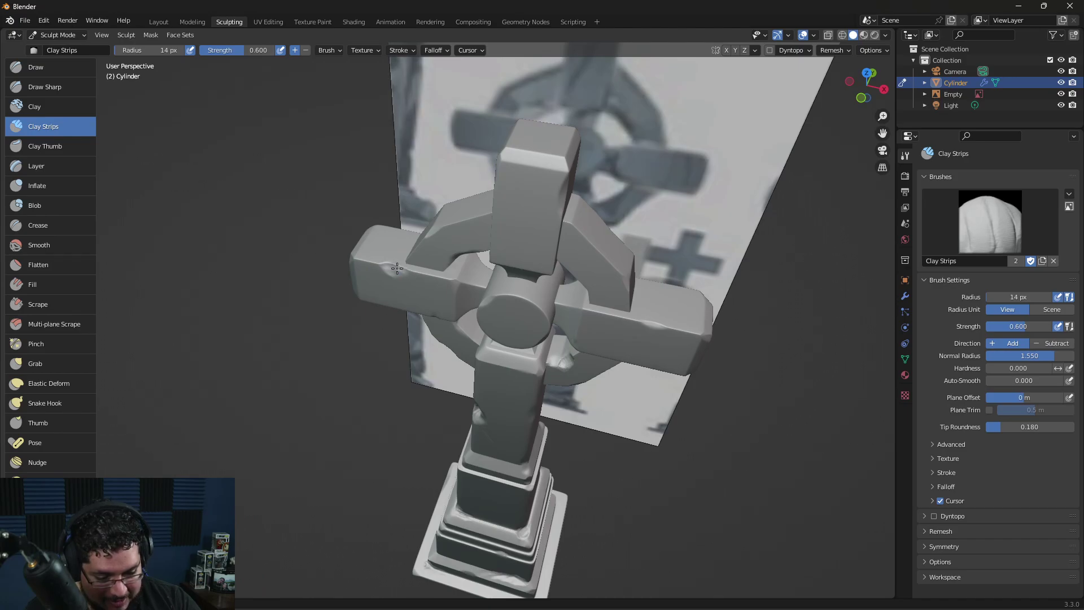
middle_drag(633, 194, 515, 146)
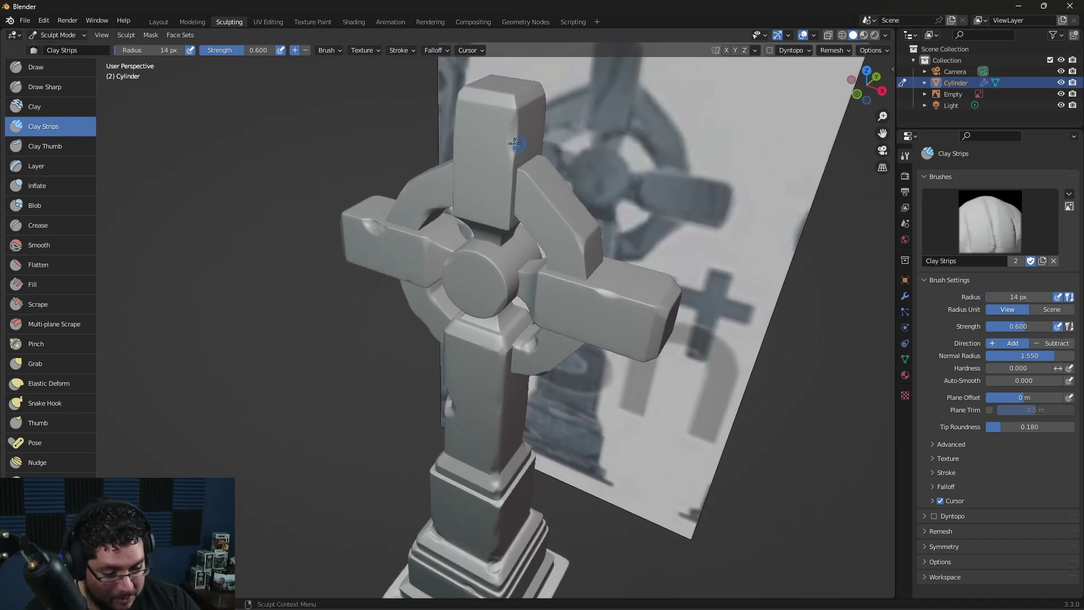
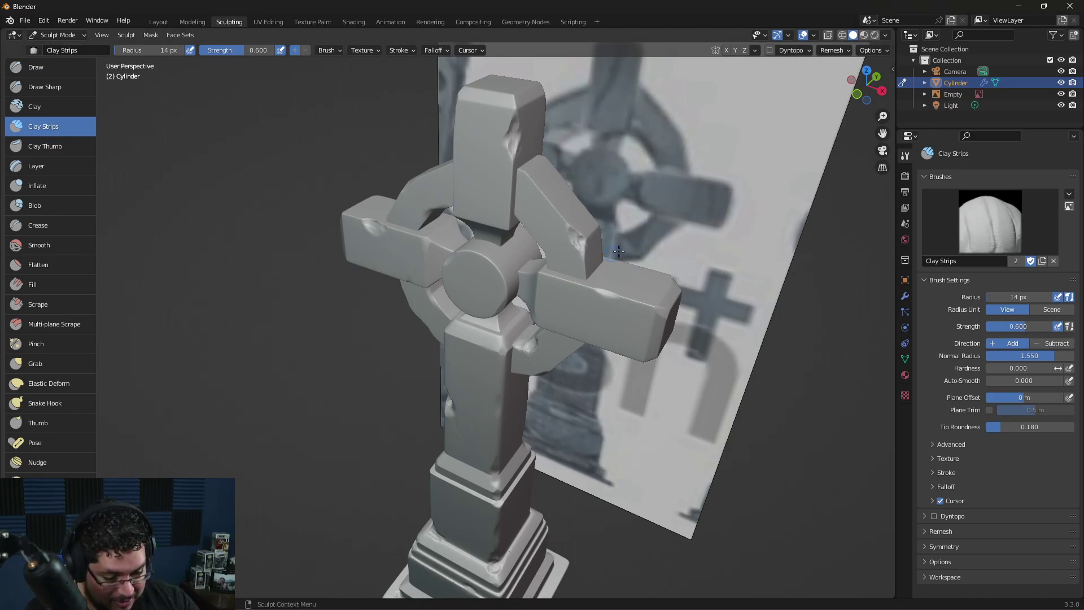
Step: Carve shallow, worn gouges into the front faces of the cross's arms and shaft with Clay Strips
middle_drag(586, 243, 615, 233)
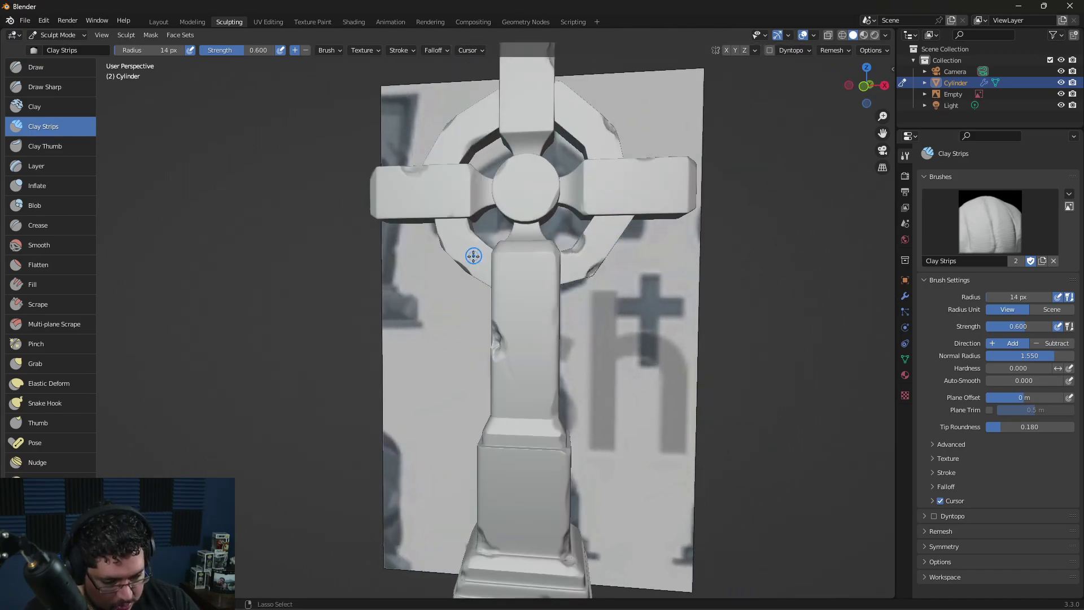
middle_drag(599, 190, 631, 187)
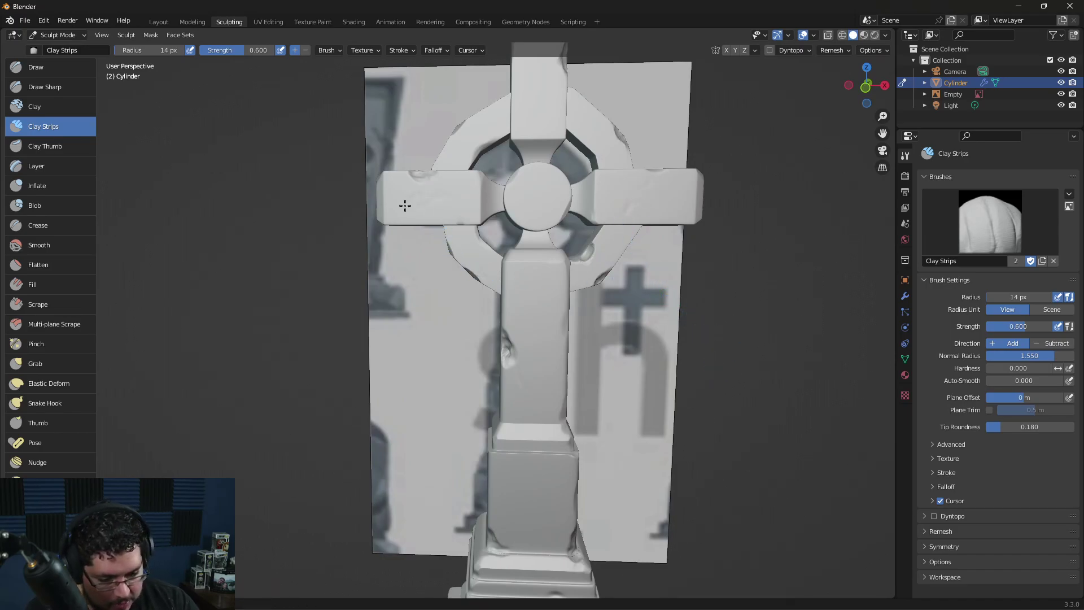
middle_drag(565, 311, 507, 361)
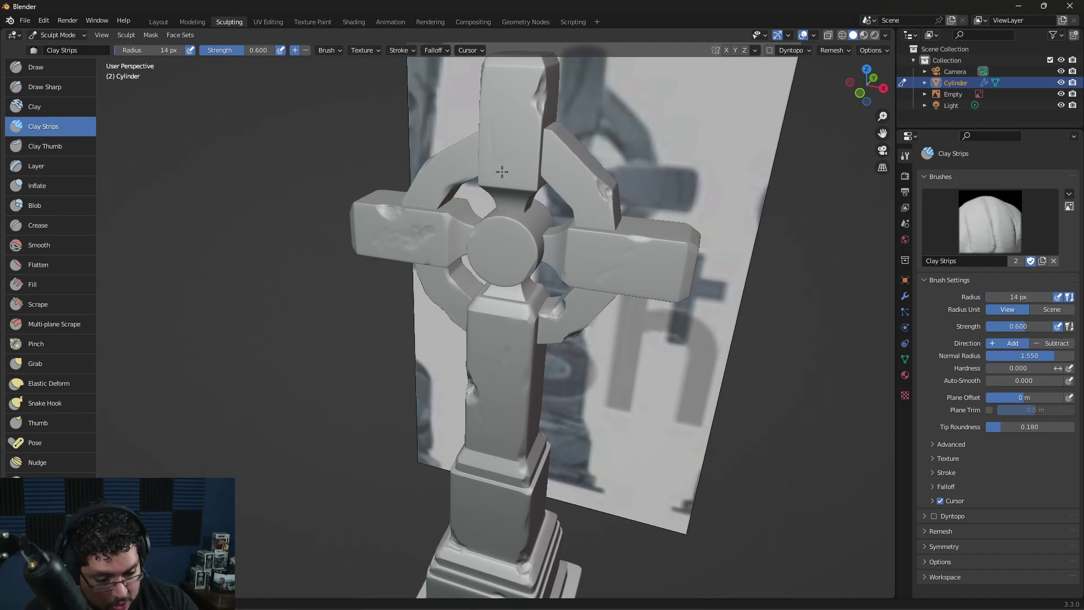
middle_drag(489, 163, 559, 92)
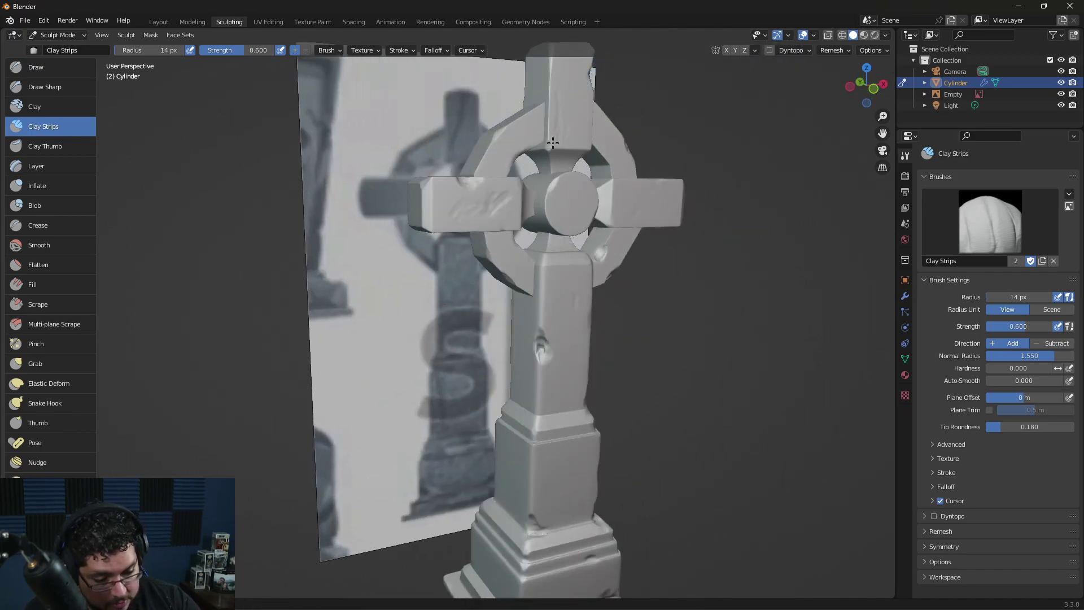
middle_drag(586, 141, 531, 148)
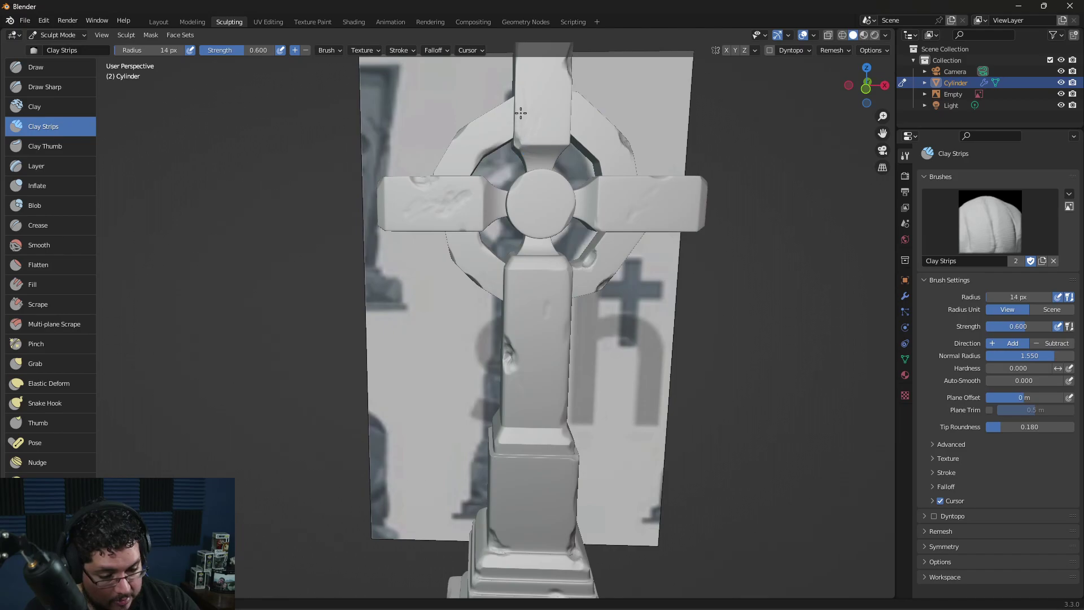
middle_drag(554, 402, 547, 396)
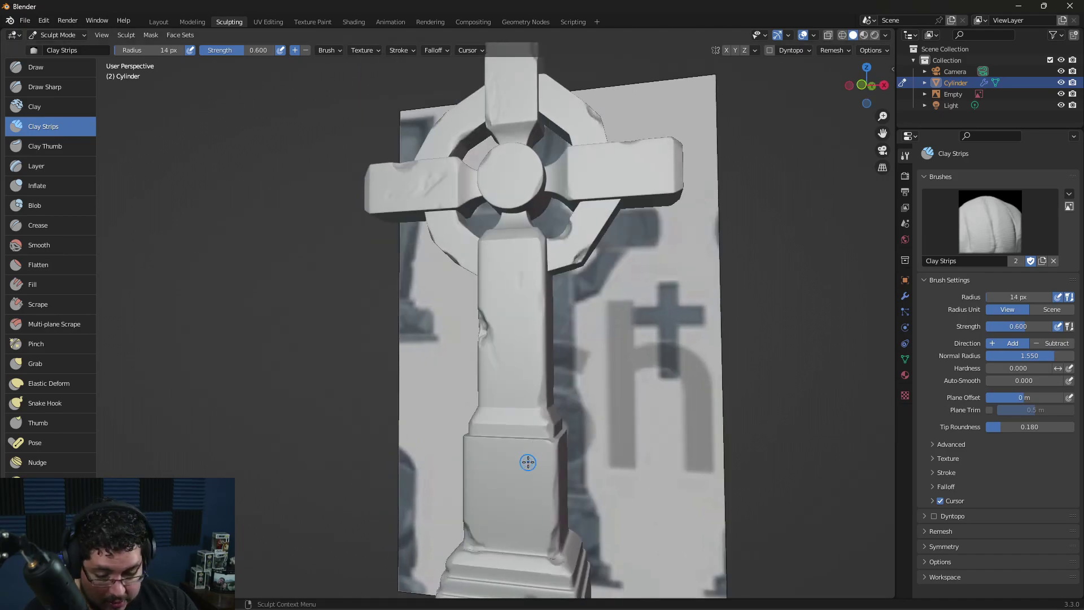
Step: Switch to the Draw Sharp brush at a 10 px radius and cut diagonal cracks into the shaft's and upper cross arms' front faces
click(79, 88)
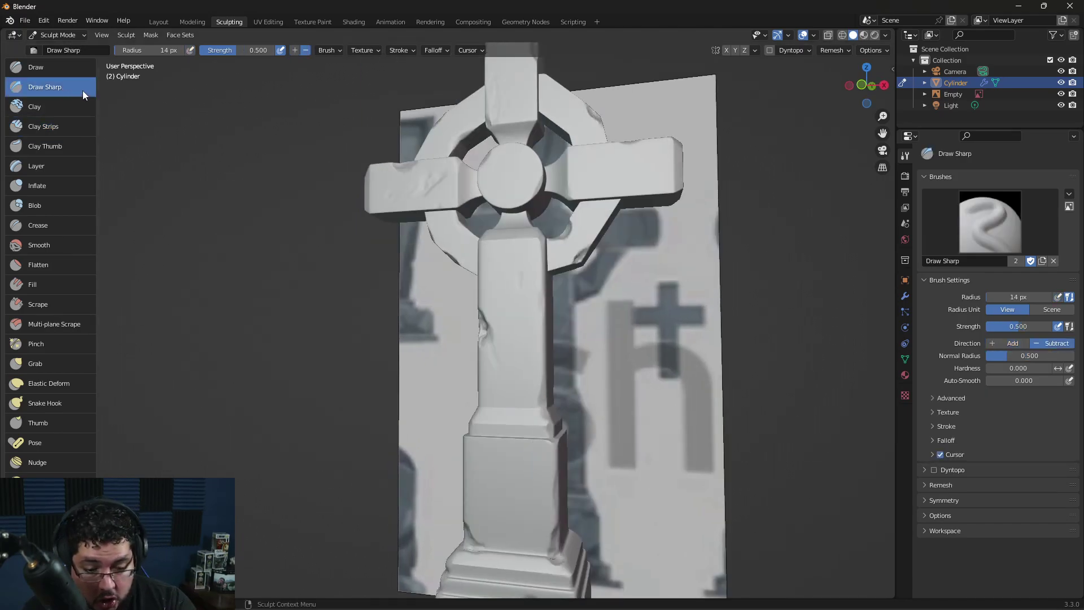
key(f)
click(546, 352)
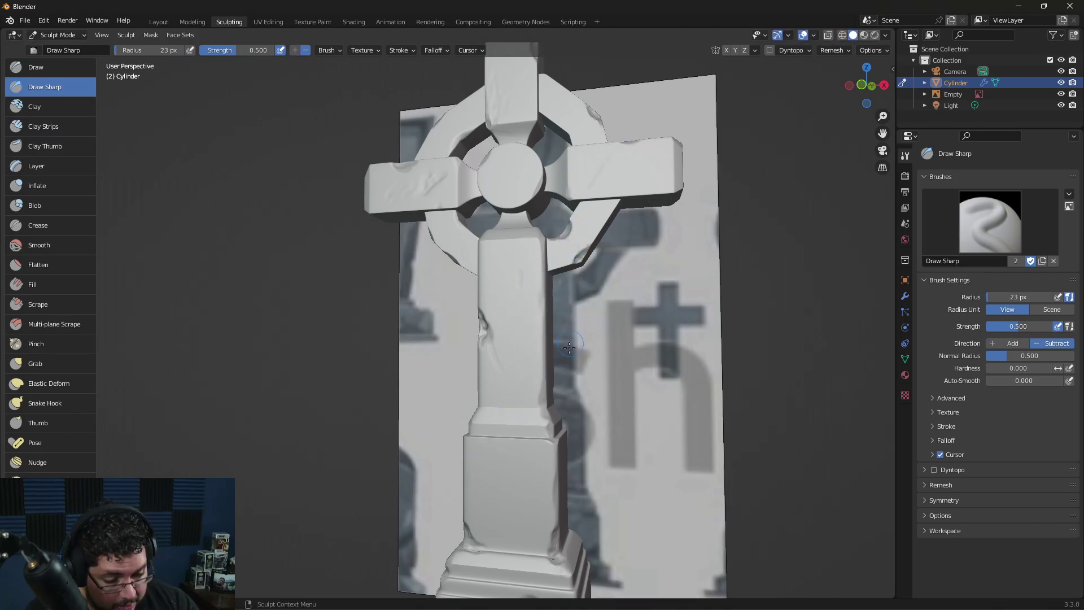
middle_drag(512, 402, 512, 448)
mouse_move(545, 389)
mouse_down()
mouse_move(550, 430)
mouse_move(542, 383)
mouse_up()
key(f)
click(539, 358)
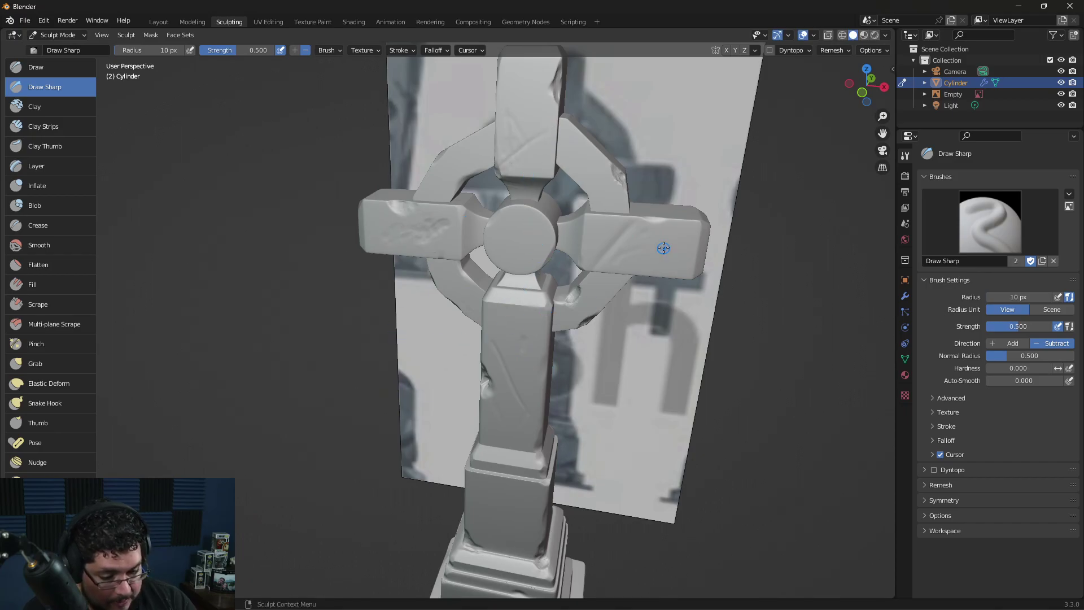
Step: Cut sharp slanted cracks into the front and left side faces of the upper pedestal block with Draw Sharp
middle_drag(686, 336, 614, 333)
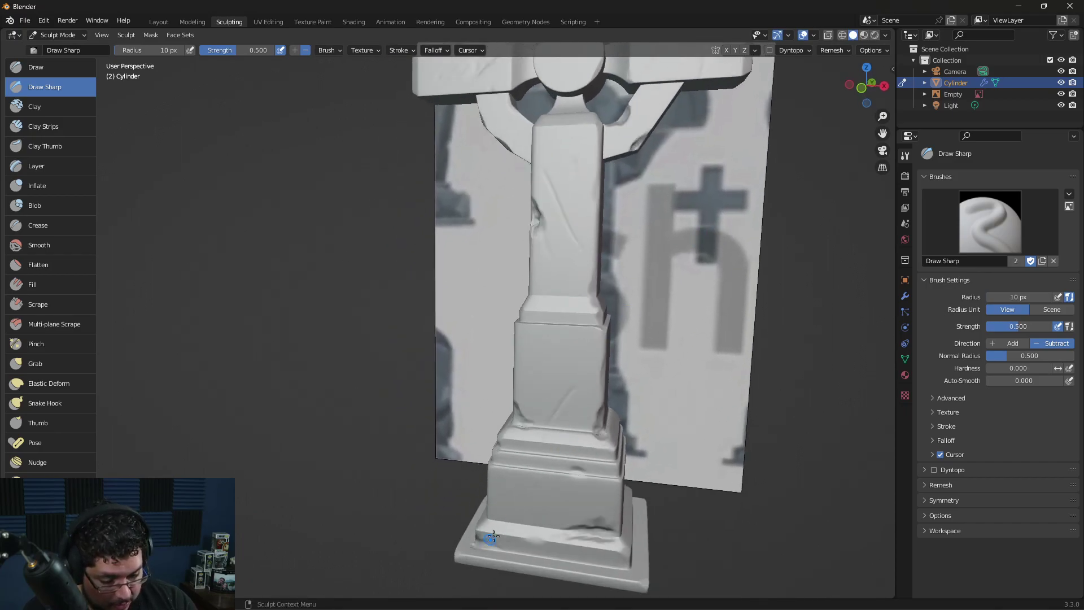
middle_drag(700, 480, 638, 504)
middle_drag(597, 456, 569, 426)
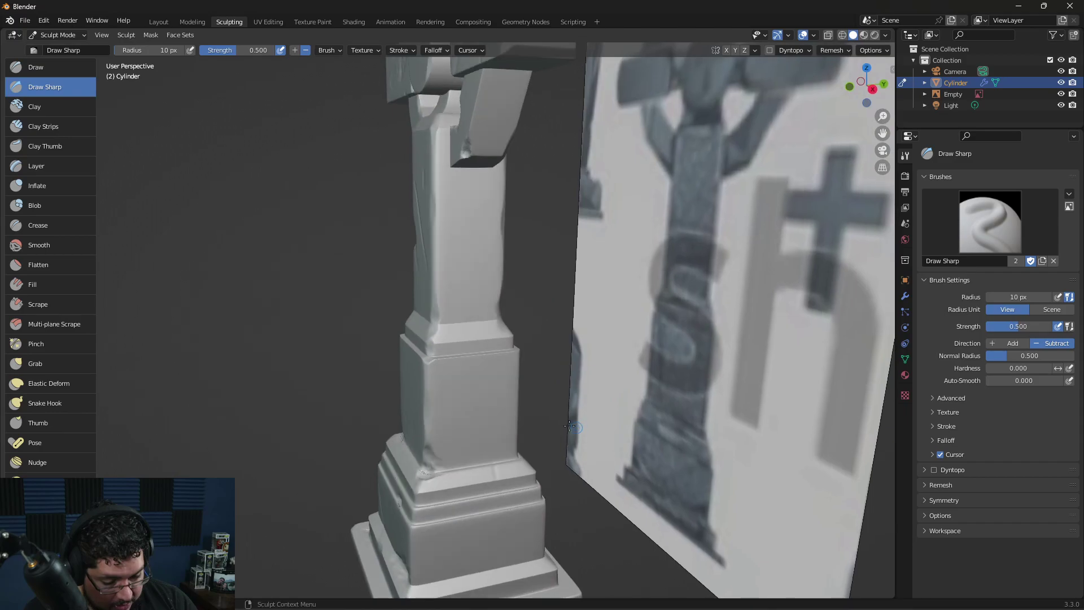
mouse_move(587, 359)
middle_down()
mouse_move(604, 370)
mouse_move(511, 362)
mouse_move(600, 407)
mouse_move(568, 354)
middle_up()
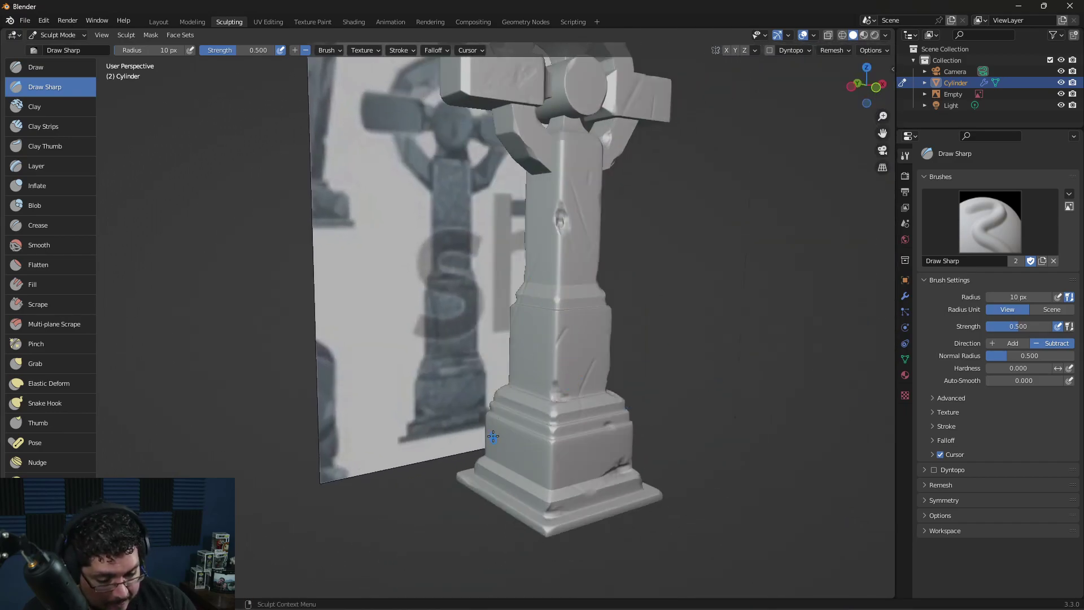
Step: Cut a slanted crack and two rows of worn, inscription-like strokes into the bottom block's front face with Draw Sharp
middle_drag(660, 431, 635, 392)
shift+middle_drag(723, 443, 676, 293)
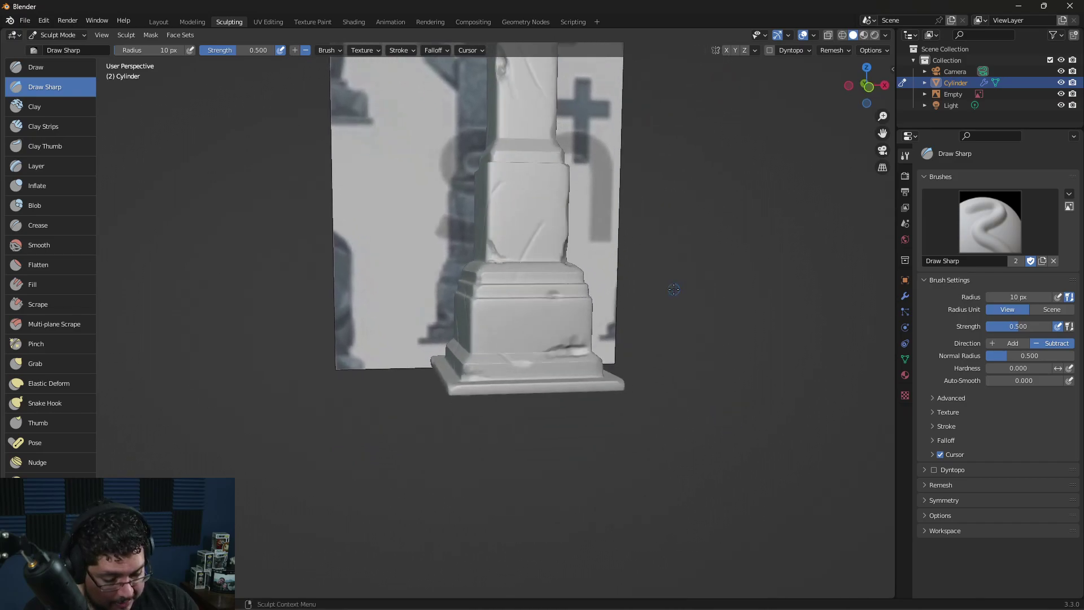
scroll(675, 292, up, 4)
scroll(659, 374, up, 1)
shift+middle_drag(842, 388, 672, 386)
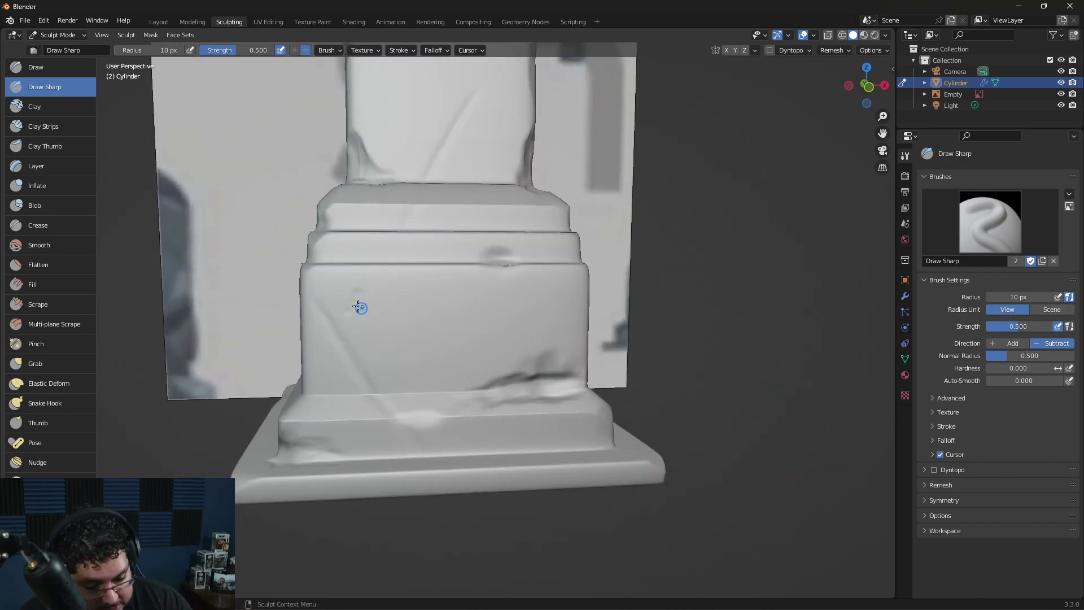
mouse_move(360, 307)
mouse_down()
mouse_move(490, 302)
mouse_move(441, 306)
mouse_up()
mouse_move(381, 339)
mouse_down()
mouse_move(372, 346)
mouse_move(450, 354)
mouse_move(363, 354)
mouse_move(529, 339)
mouse_up()
Step: Examine the sculpted damage from several sides, from the pedestal up to the cross's arms, ring and hub
scroll(557, 385, down, 6)
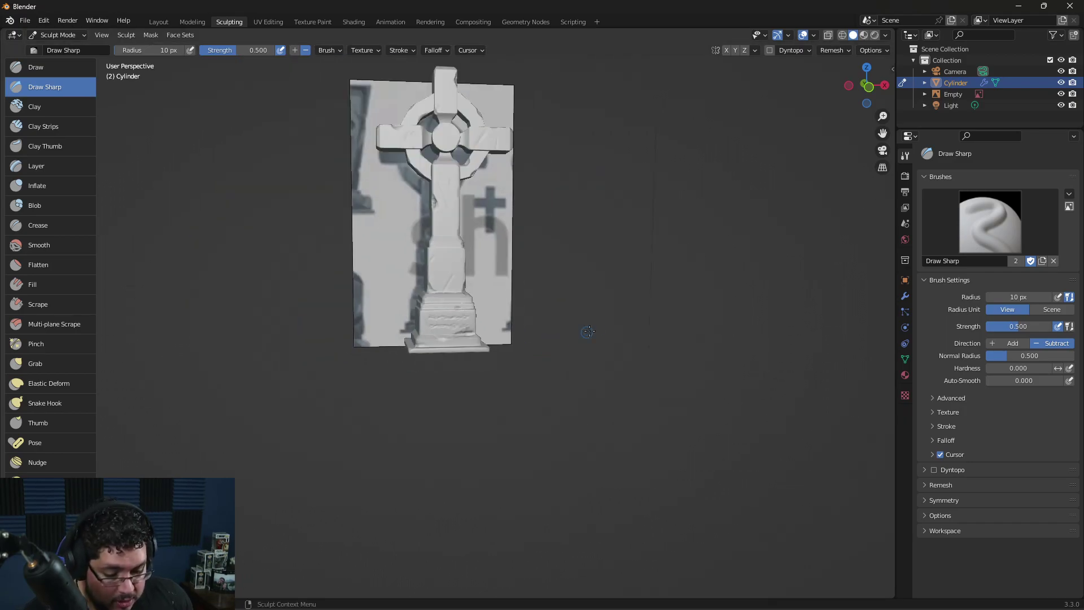
mouse_move(520, 350)
middle_down()
mouse_move(502, 353)
mouse_move(517, 497)
middle_up()
scroll(502, 354, up, 2)
middle_drag(517, 396, 587, 404)
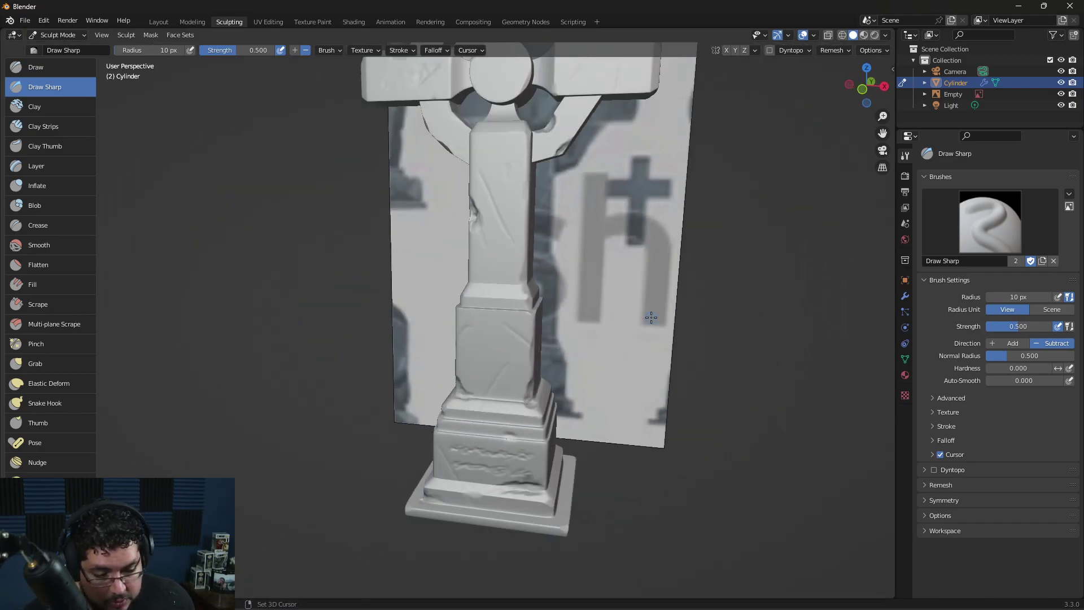
shift+middle_drag(592, 181, 691, 422)
scroll(576, 436, up, 4)
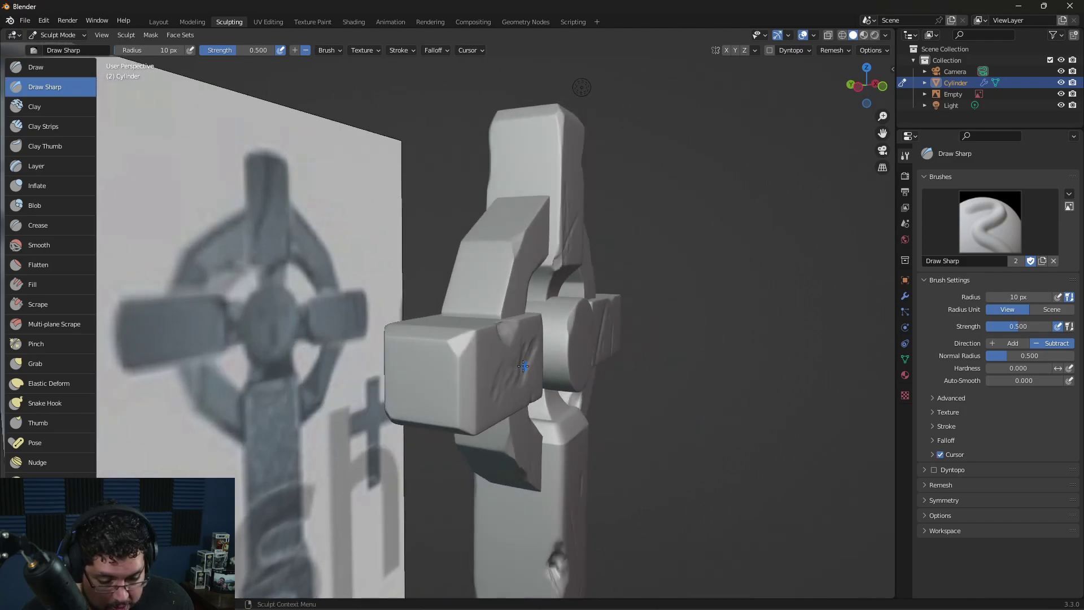
middle_drag(524, 366, 565, 375)
scroll(568, 377, up, 4)
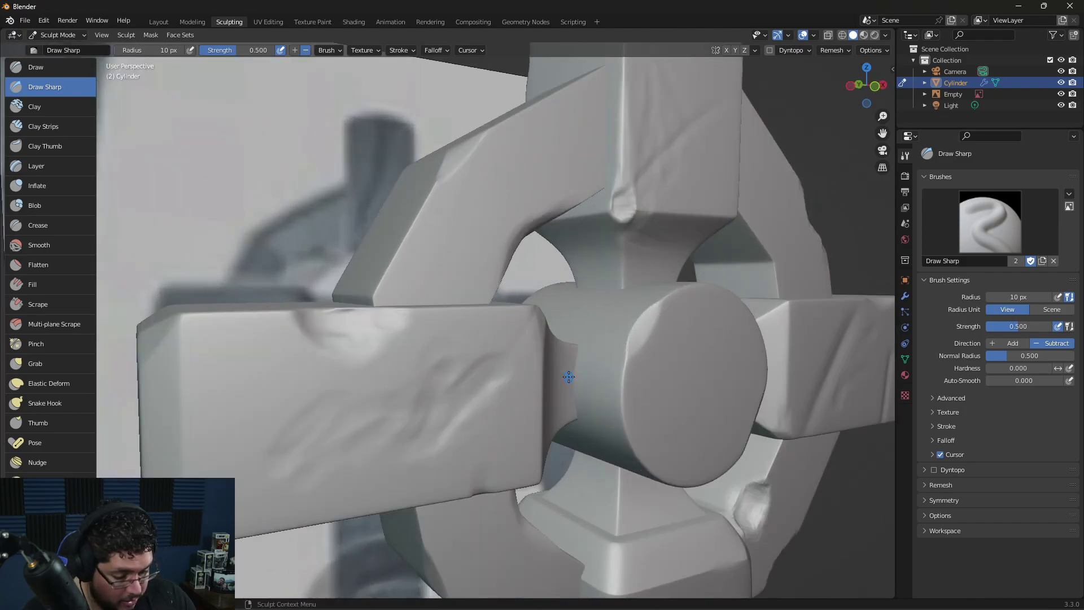
middle_drag(712, 390, 716, 407)
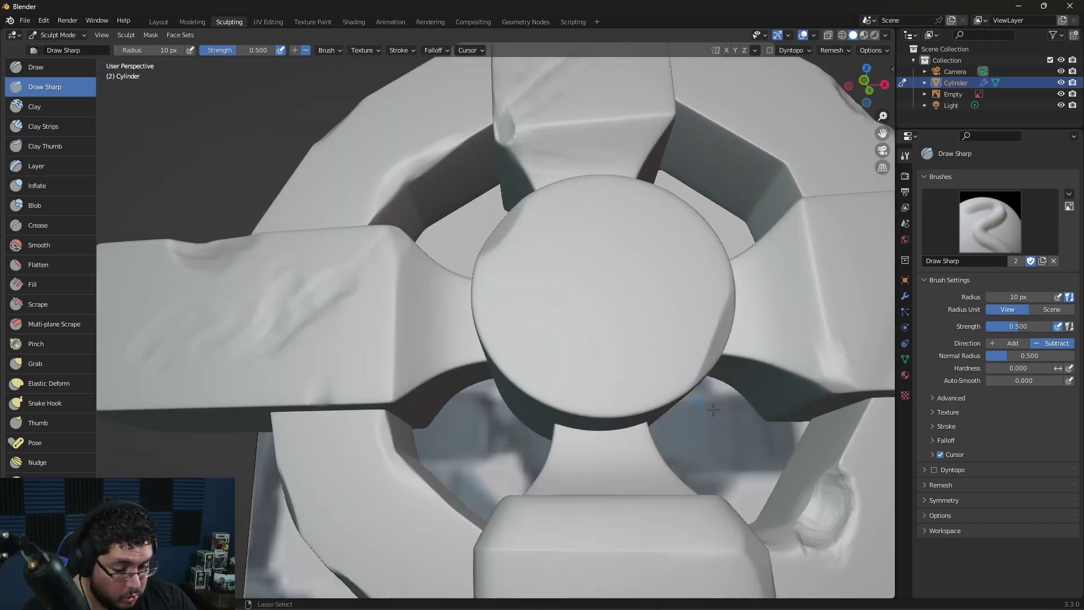
scroll(542, 331, down, 5)
middle_drag(542, 331, 669, 373)
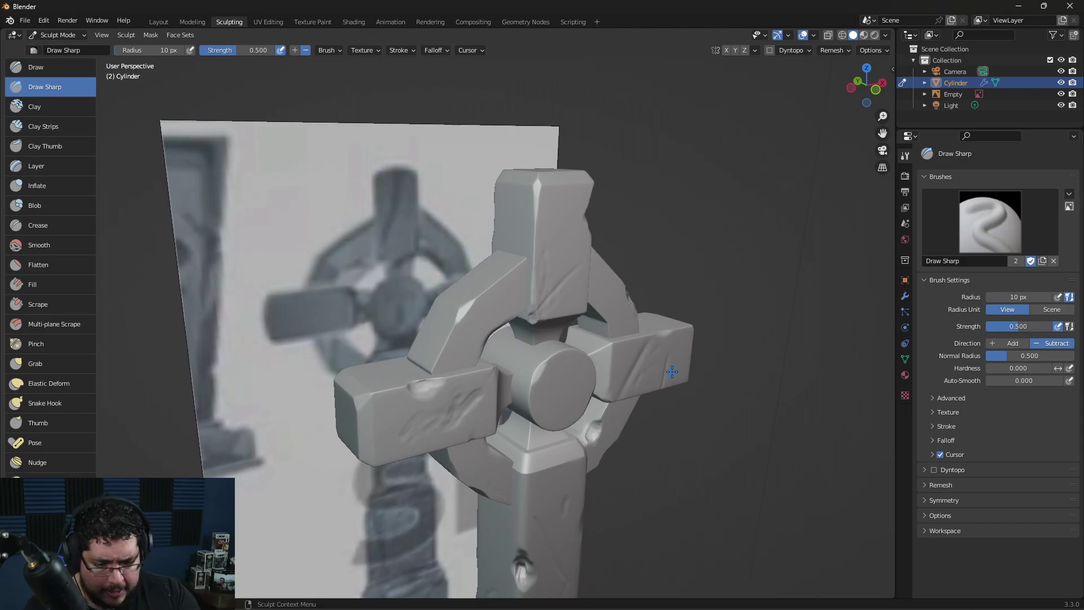
Step: Switch to the Draw brush at a 23 px radius and work a chip into the top arm's left front edge
click(54, 70)
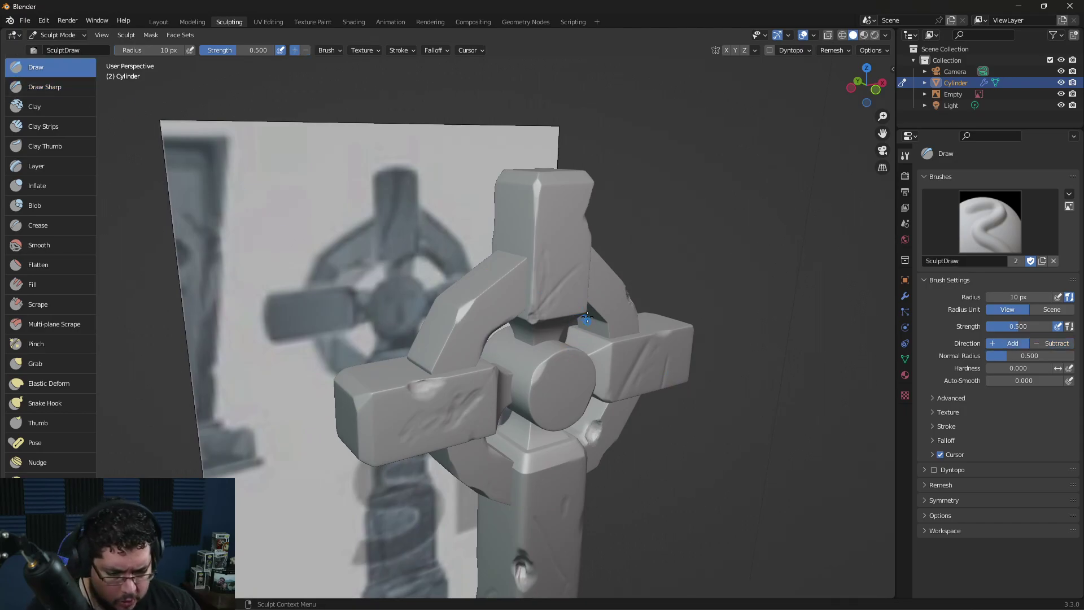
key(f)
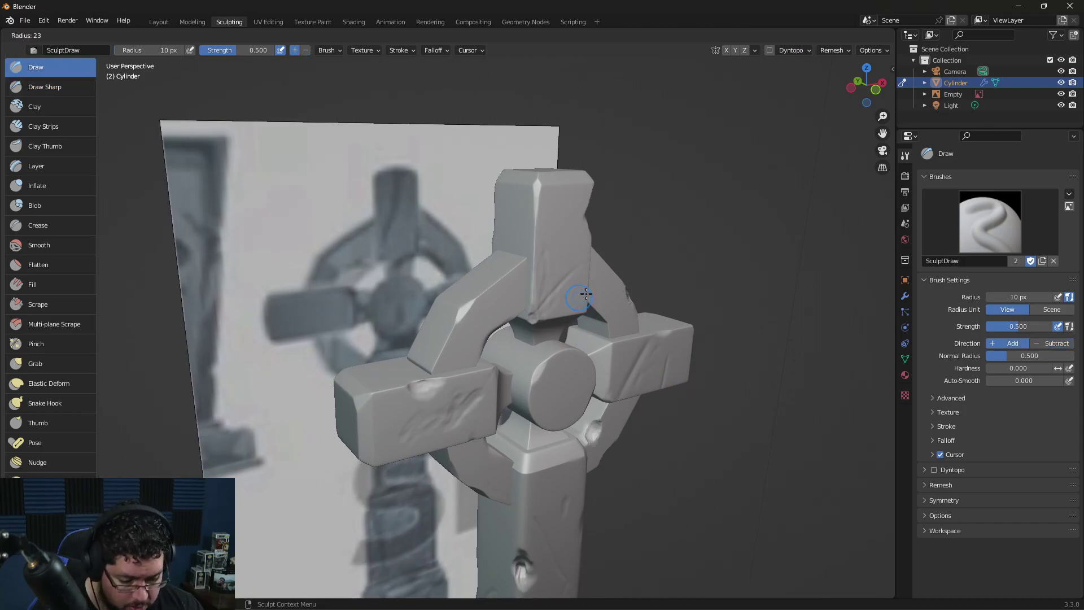
click(585, 299)
drag(543, 234, 538, 232)
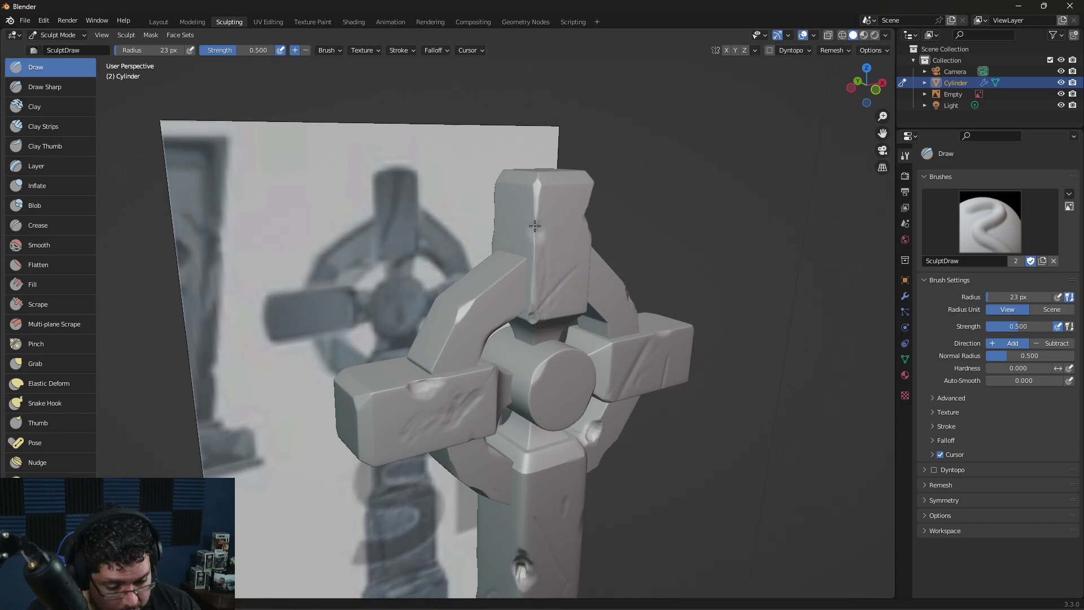
mouse_move(552, 213)
middle_down()
mouse_move(595, 189)
mouse_move(627, 190)
middle_up()
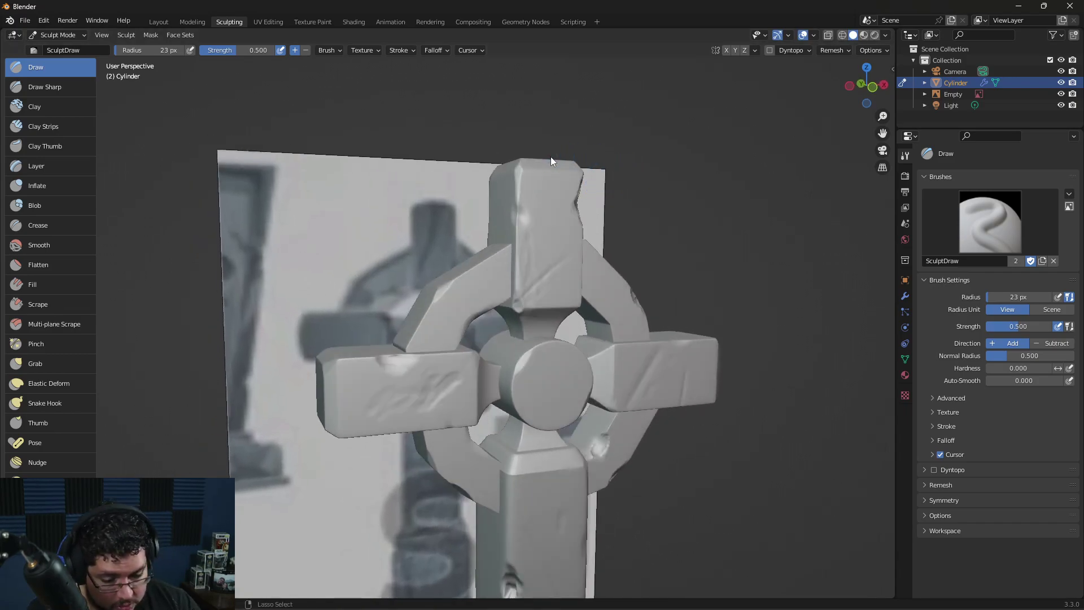
Step: Scrape the chipped area on the top arm's left front edge with the Scrape brush
click(53, 271)
click(59, 305)
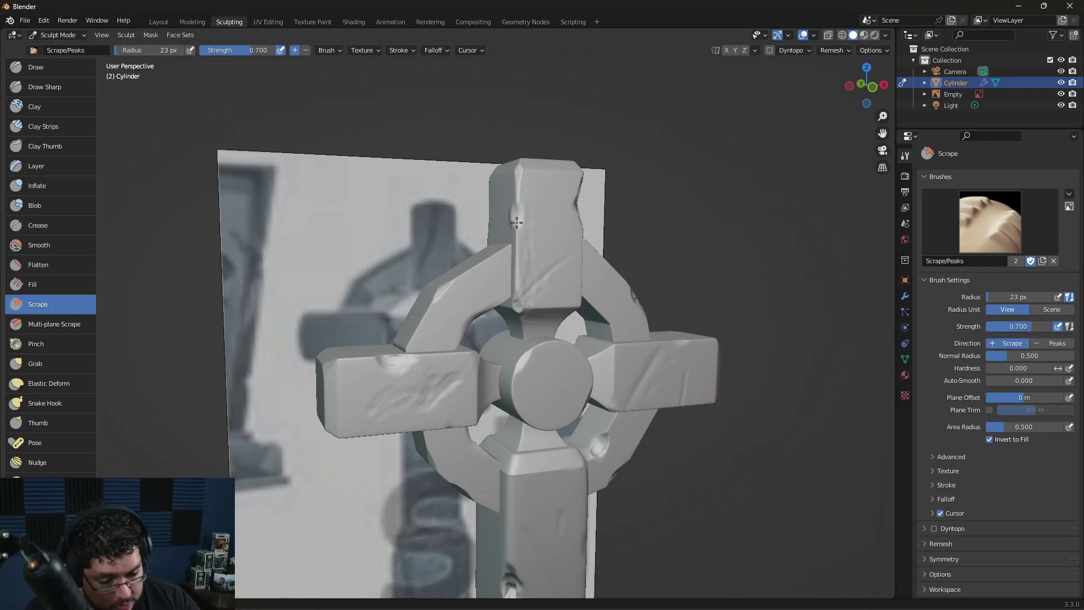
drag(522, 226, 519, 209)
mouse_move(519, 210)
mouse_down()
mouse_move(516, 219)
mouse_move(521, 210)
mouse_up()
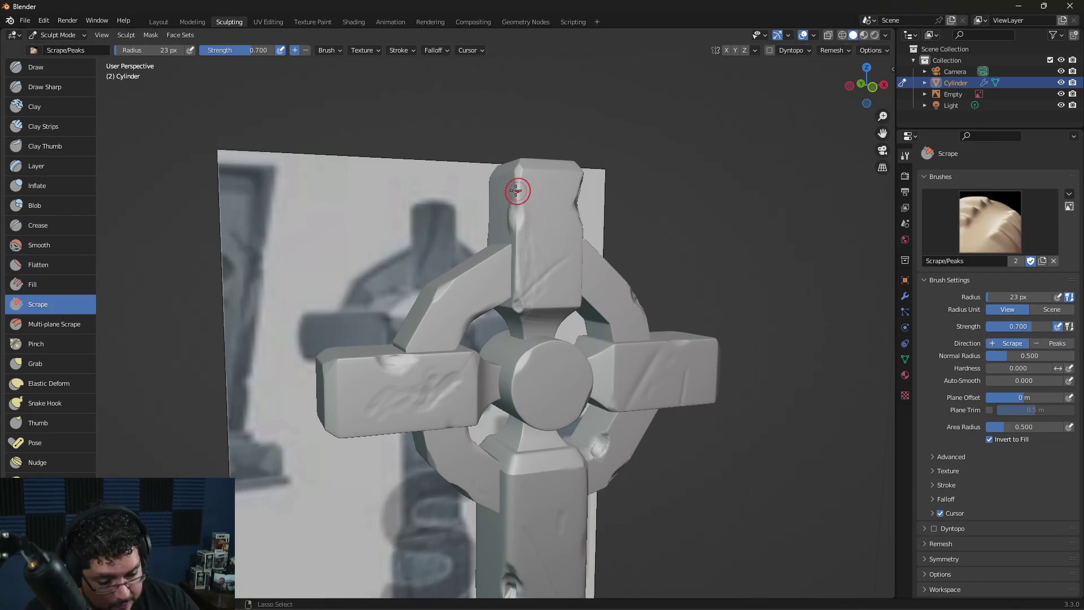
Step: Even out the chip on the top arm's left front edge with the Fill and Flatten brushes
click(60, 284)
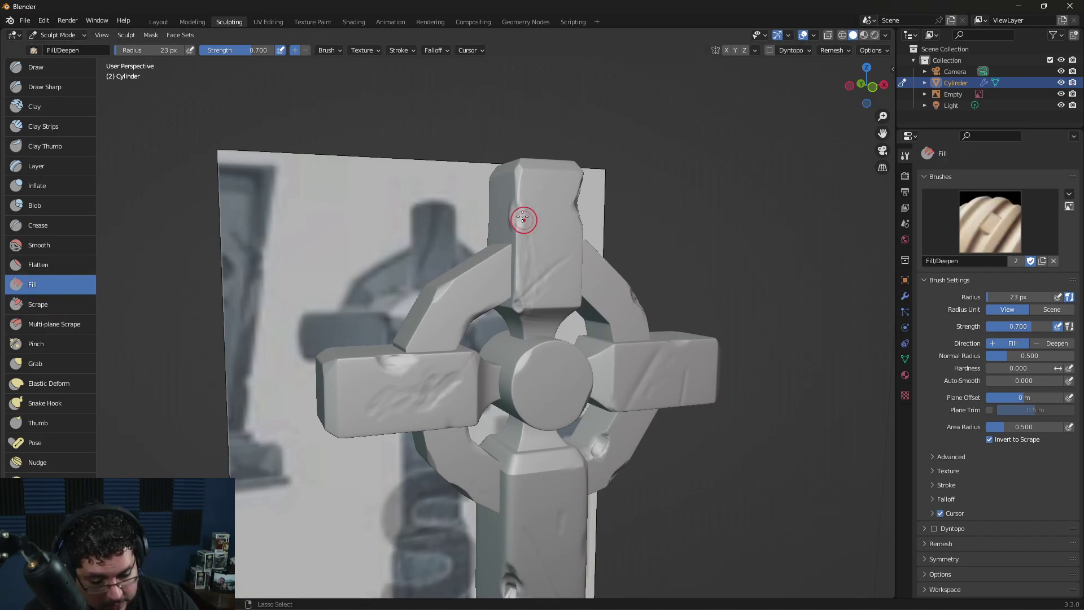
click(50, 265)
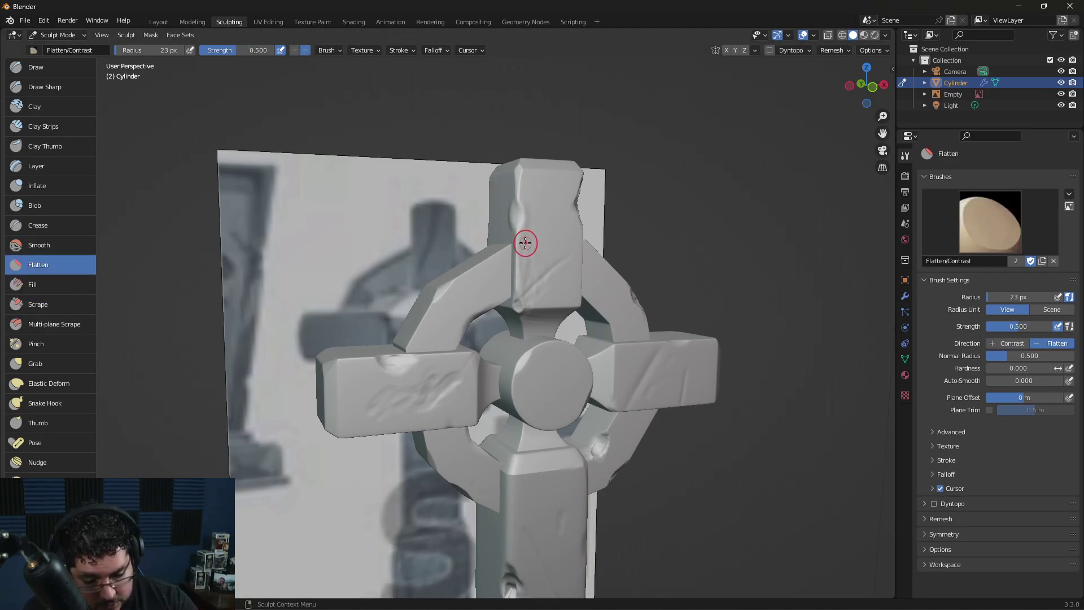
drag(507, 224, 528, 213)
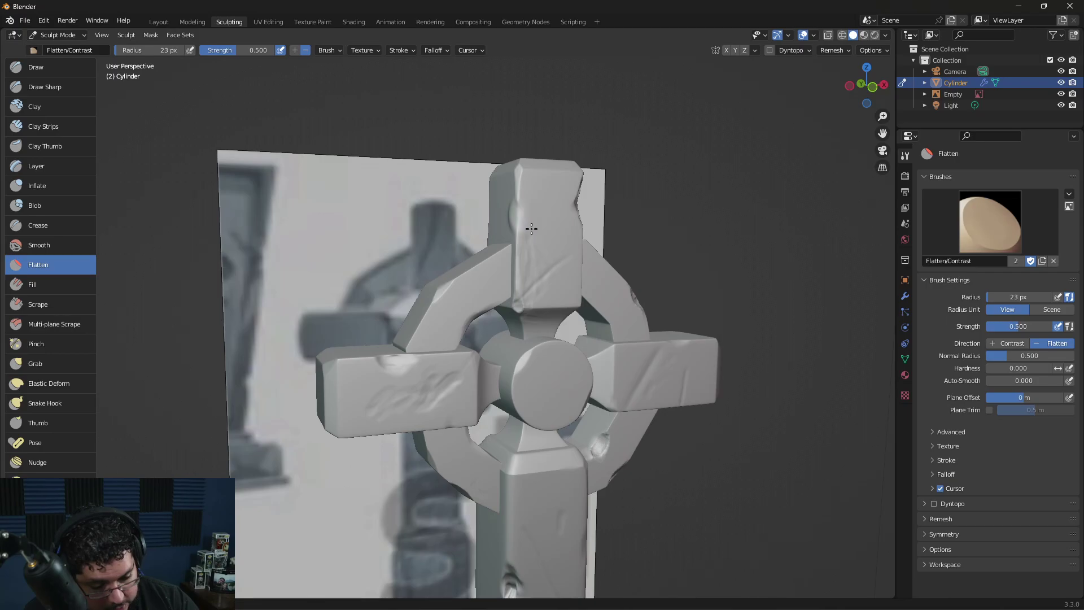
Step: Review the whole sculpted tombstone from the front and sides against the reference image
middle_drag(627, 187, 587, 190)
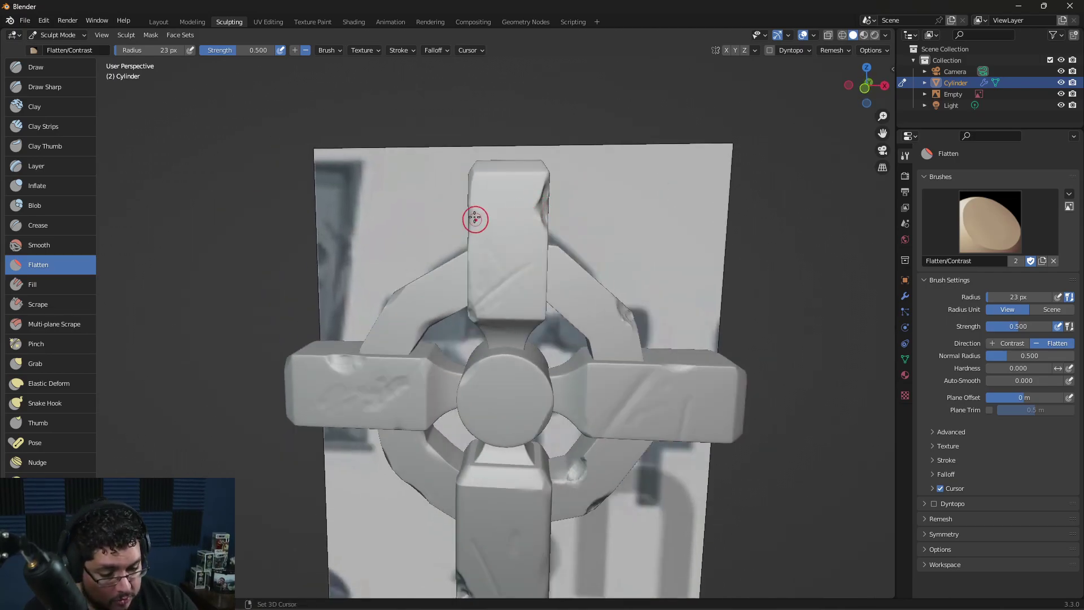
scroll(601, 227, down, 3)
shift+middle_drag(605, 345, 621, 225)
middle_drag(650, 344, 607, 333)
shift+middle_drag(611, 353, 625, 307)
scroll(598, 341, down, 1)
middle_drag(598, 342, 651, 356)
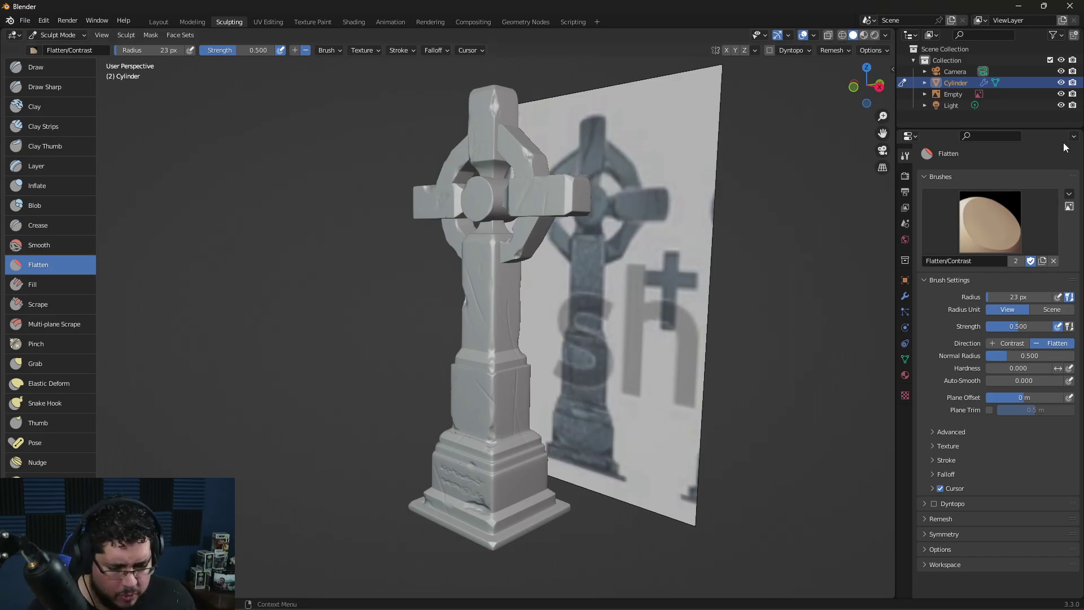
Step: Return to the Layout workspace and save the scene as tombstone.blend in the Downloads folder
click(159, 22)
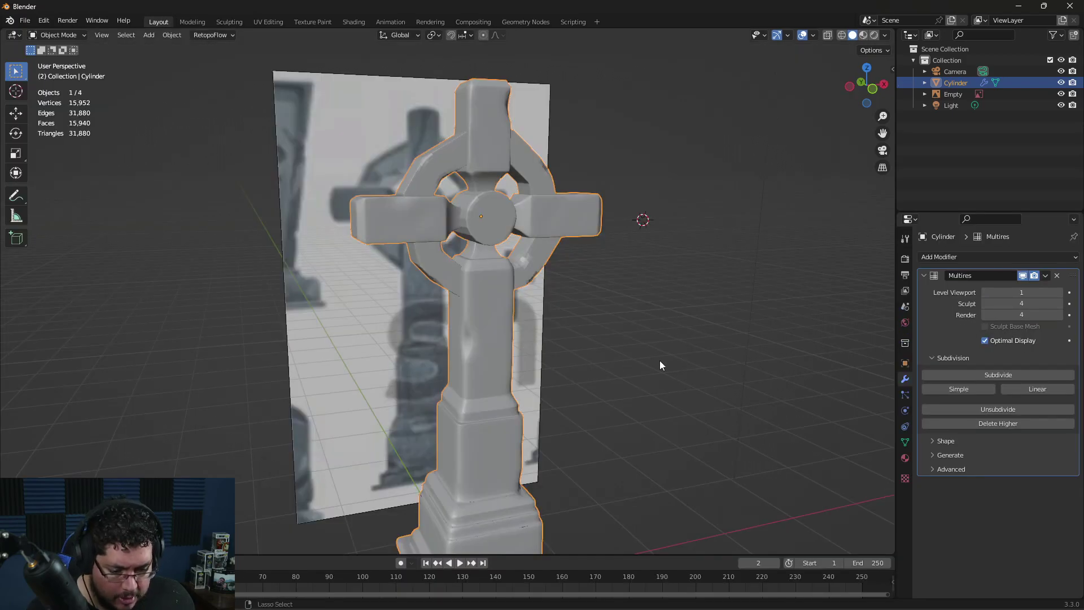
key(ctrl+s)
key(b)
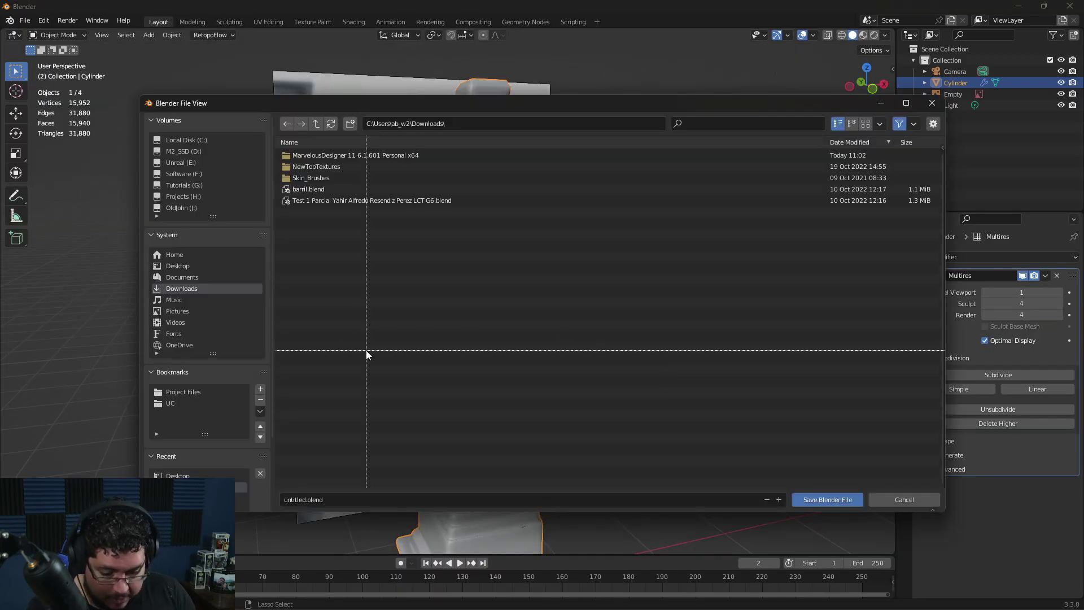
click(333, 493)
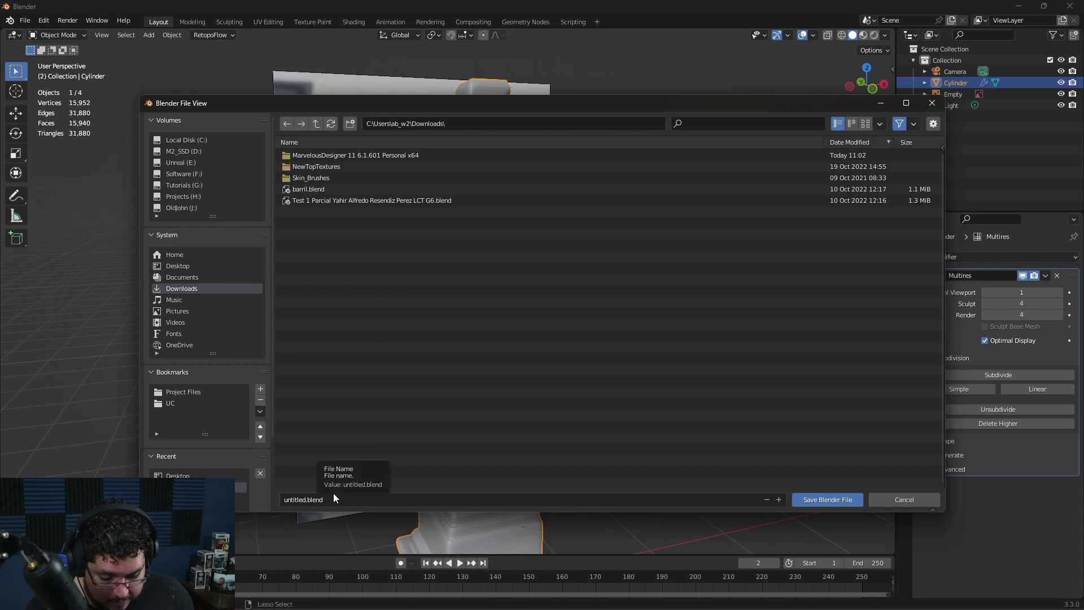
click(333, 499)
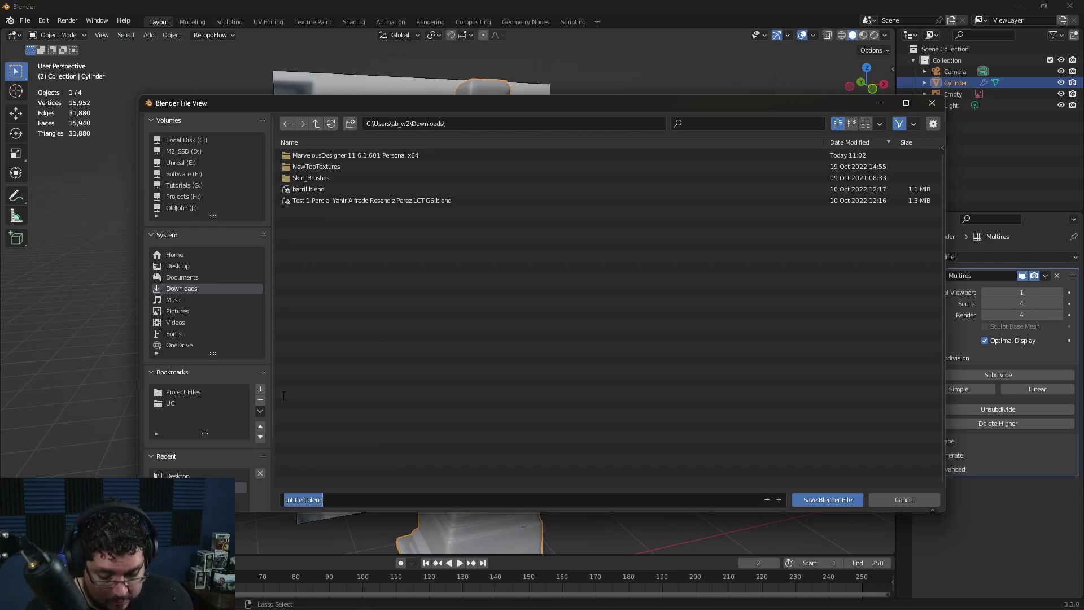
text(tombstone)
key(Return)
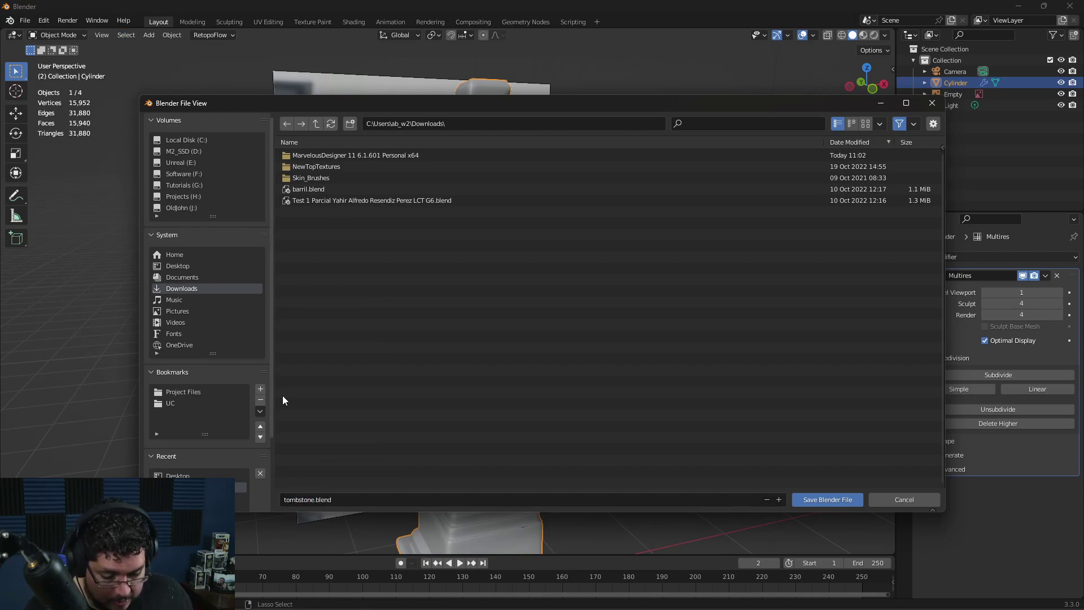
click(828, 500)
Step: Delete the reference image empty standing behind the tombstone
click(602, 88)
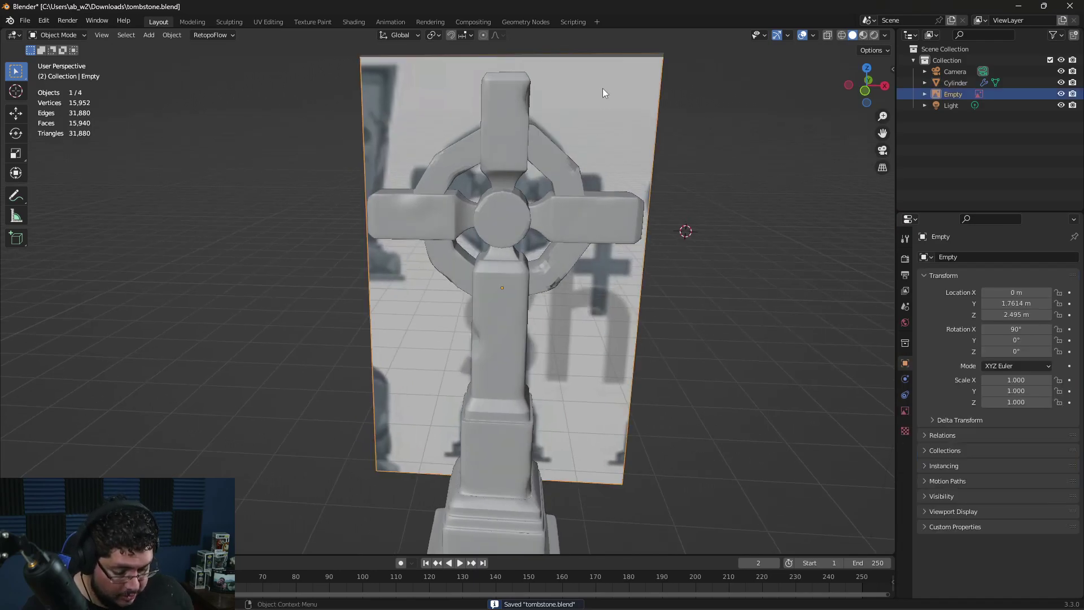
key(Delete)
middle_drag(602, 88, 535, 361)
key(shift+s)
key(Escape)
Step: Add a plane mesh and scale it uniformly to about 4.3 times its size
key(shift+a)
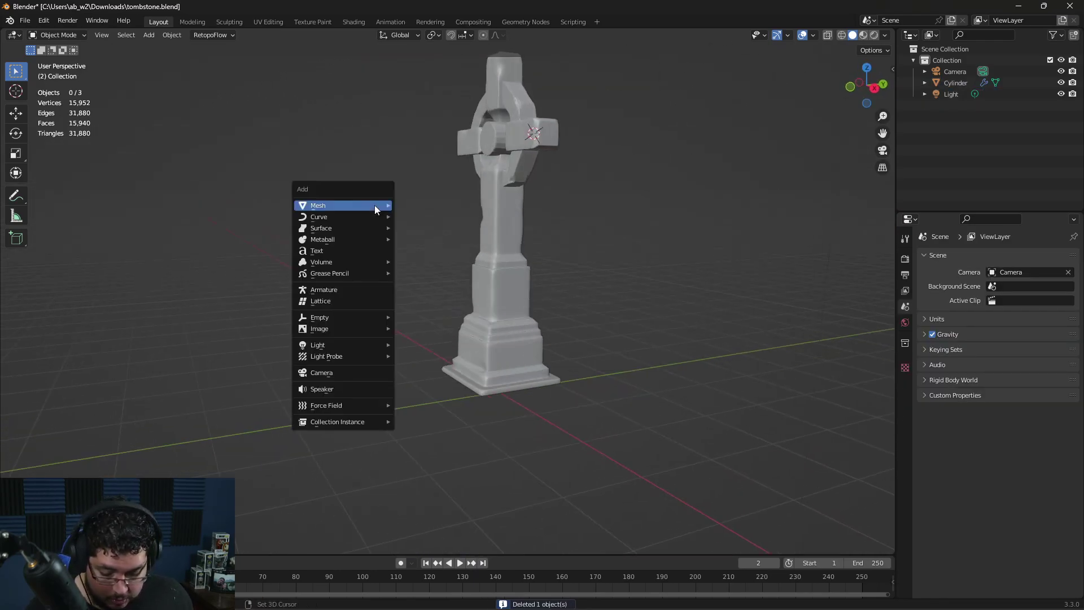
mouse_move(375, 205)
click(435, 203)
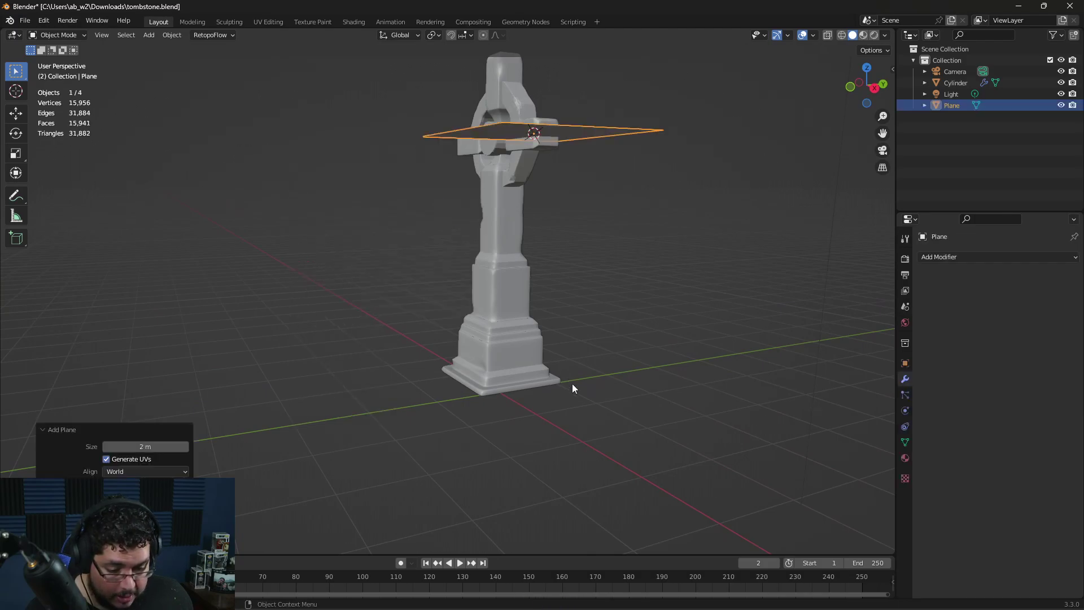
scroll(572, 384, down, 5)
middle_drag(584, 308, 590, 368)
key(s)
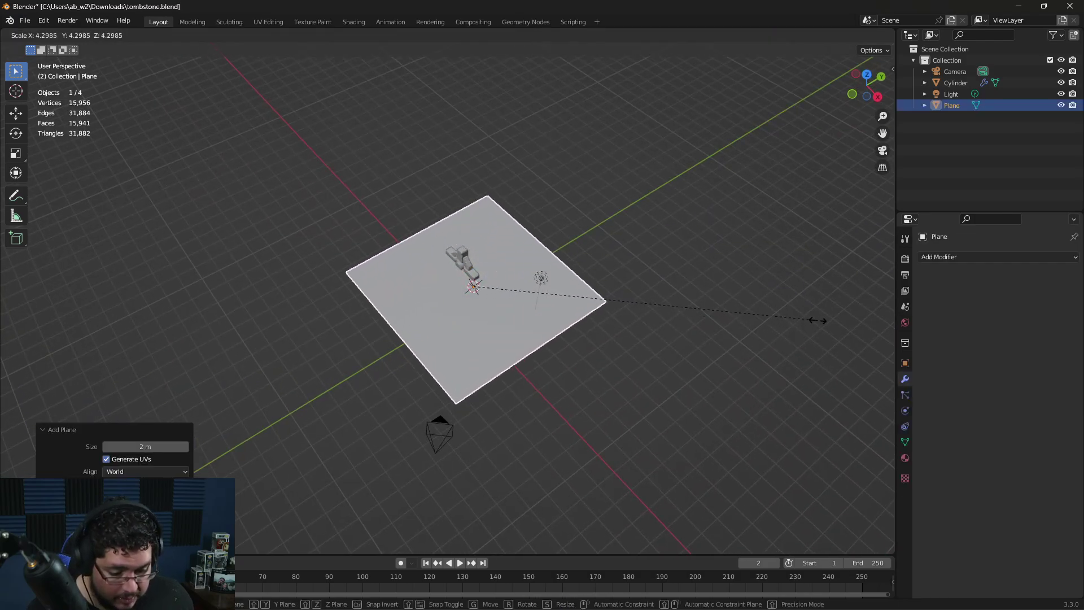
click(674, 286)
Step: Move the plane down in the front view so it is centred under the tombstone's base
key(KP_1)
key(g)
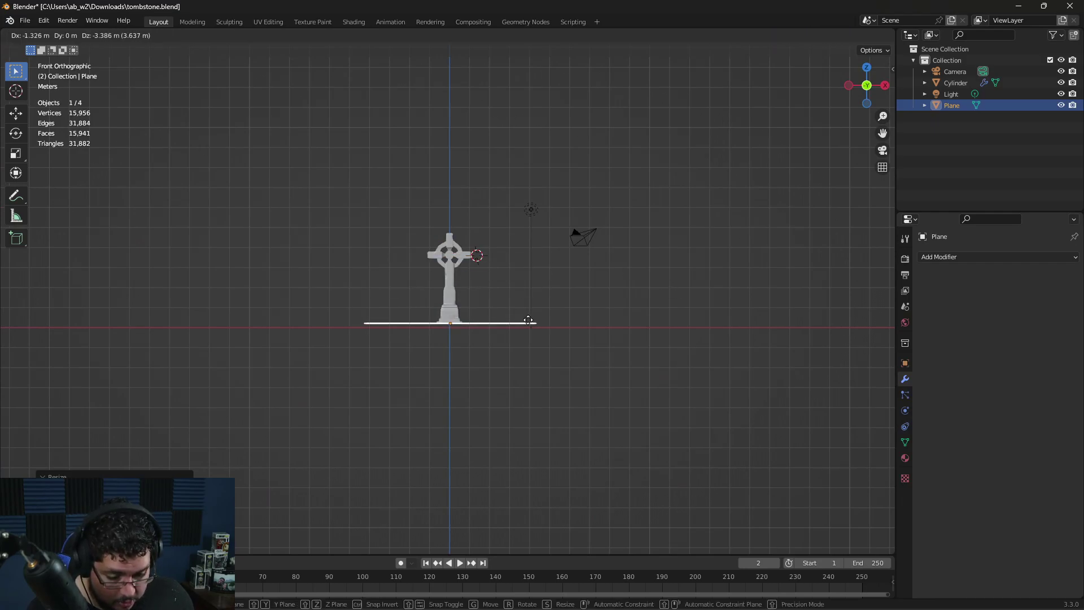
click(528, 320)
Step: Stretch the floor plane about 2.35 times along the X axis and open its mesh for editing
middle_drag(530, 322, 530, 357)
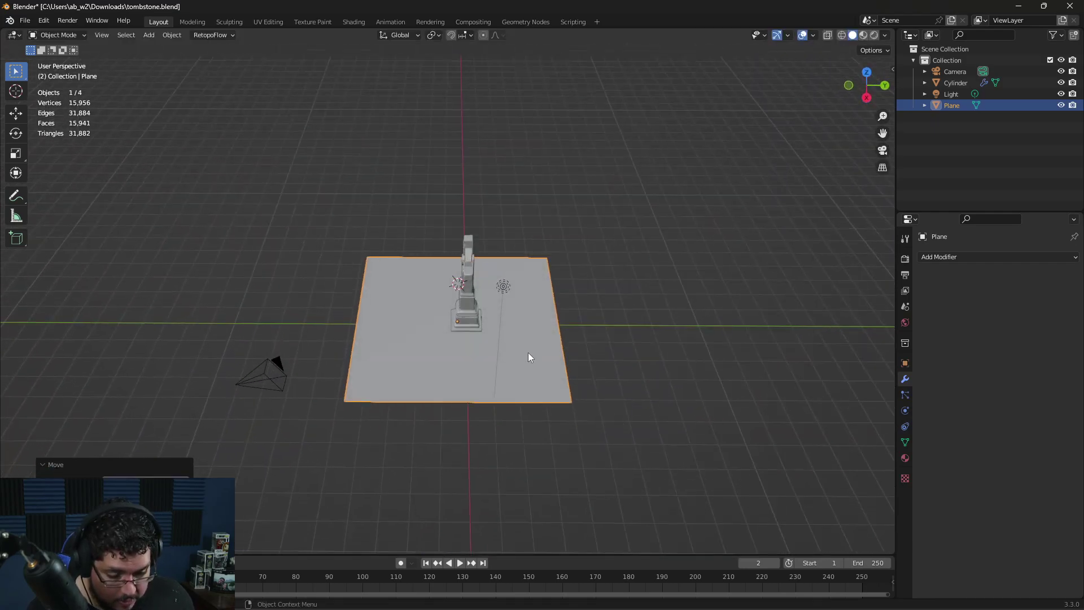
key(s)
key(x)
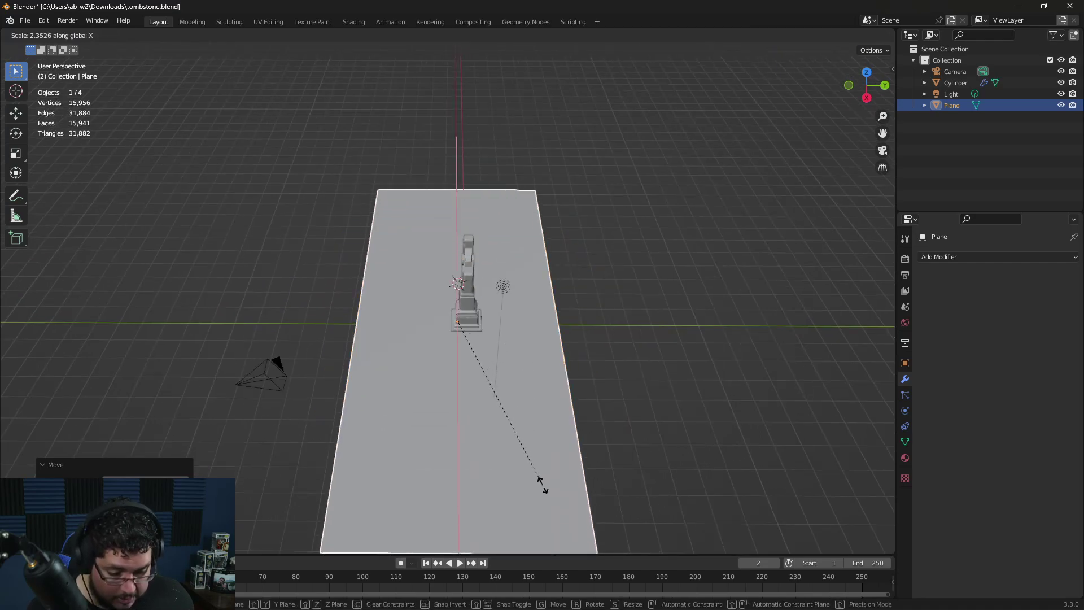
click(541, 482)
key(Tab)
click(556, 316)
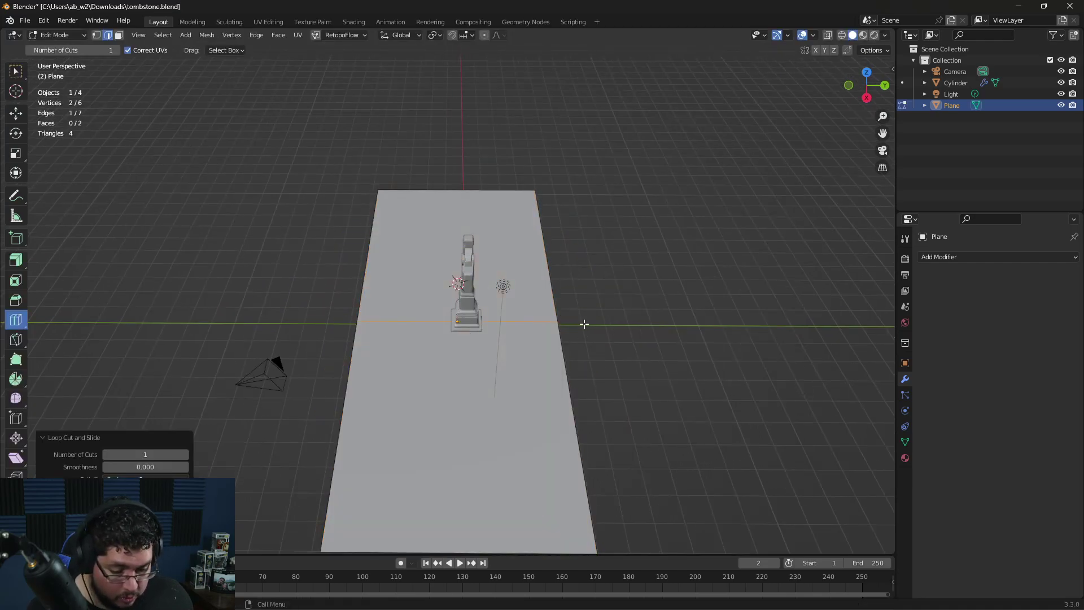
middle_drag(584, 323, 608, 315)
key(ctrl+z)
Step: Extrude the floor plane's long edge behind the tombstone straight up along Z to form a tall backdrop wall
key(w)
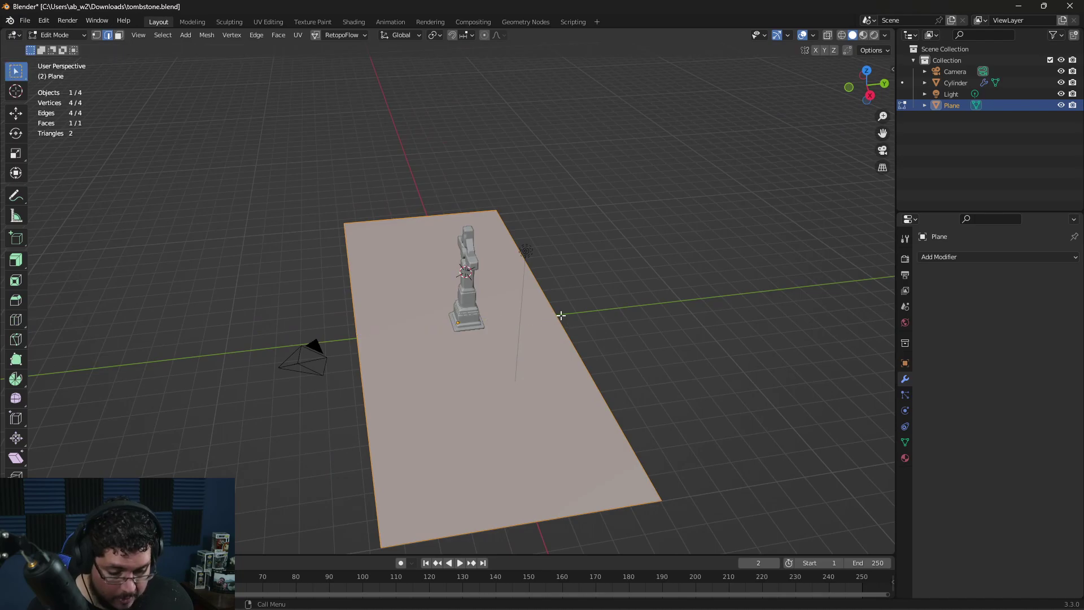
click(561, 315)
scroll(593, 318, down, 2)
key(e)
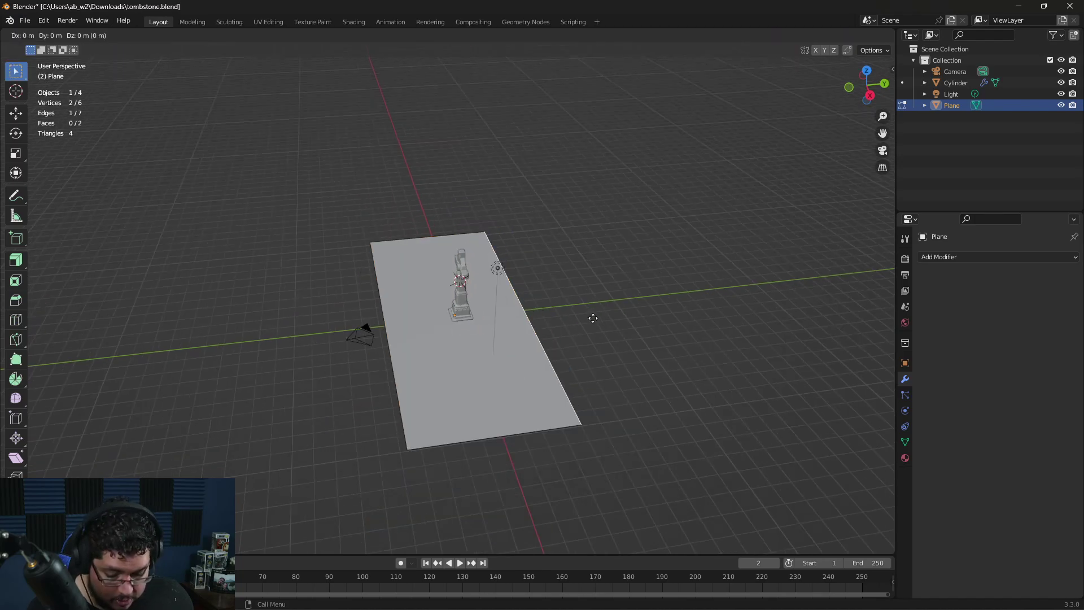
key(z)
click(574, 111)
Step: Bevel the edge between floor and backdrop wall with a width of about 0.389 m and 4 segments
middle_drag(573, 362, 560, 335)
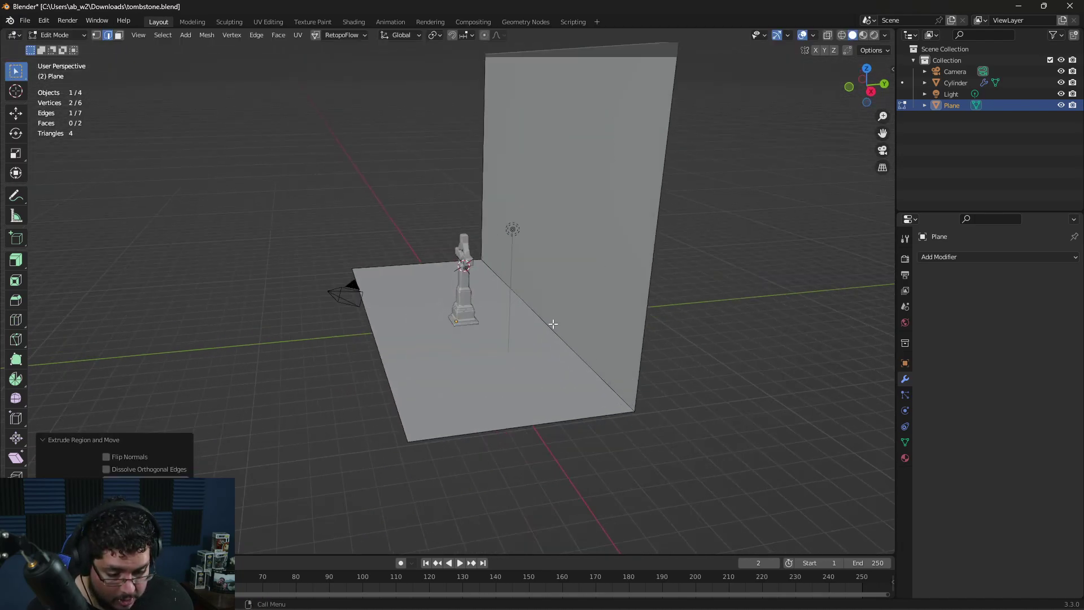
click(550, 323)
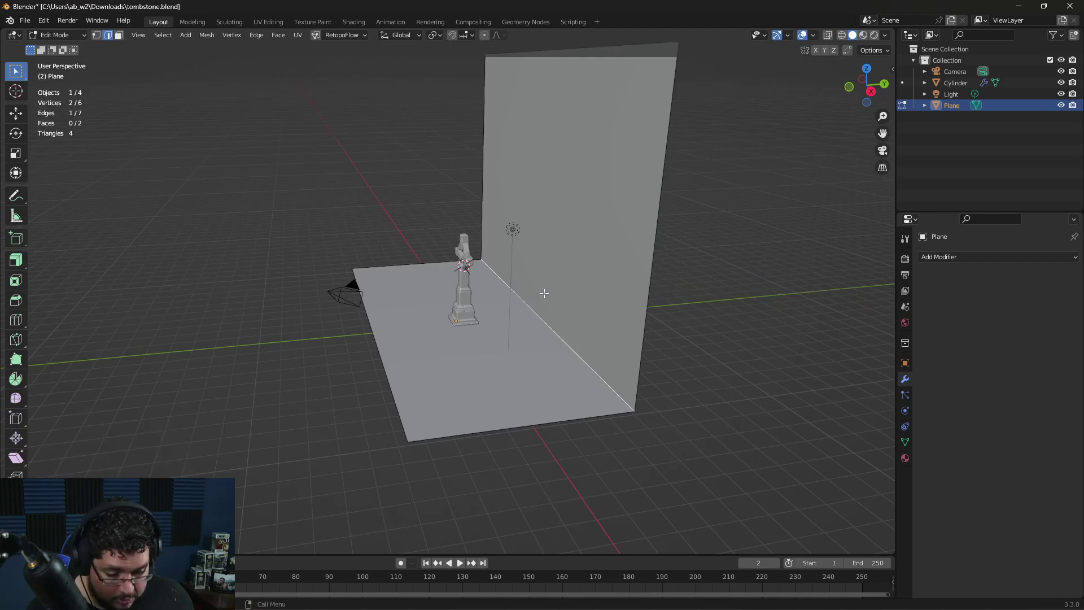
key(ctrl+b)
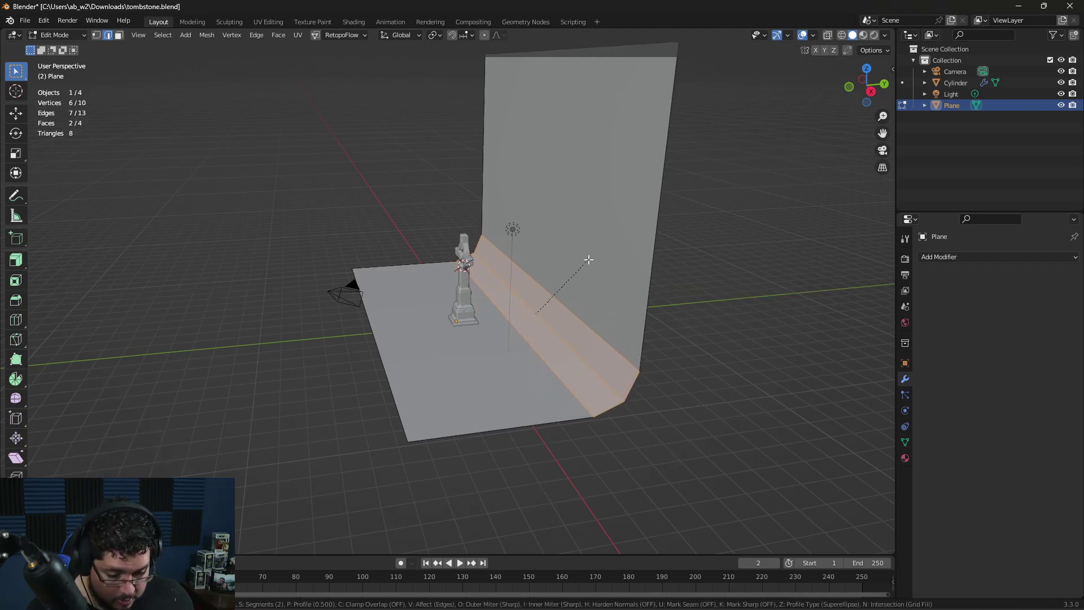
click(589, 259)
drag(179, 386, 215, 386)
scroll(339, 385, down, 2)
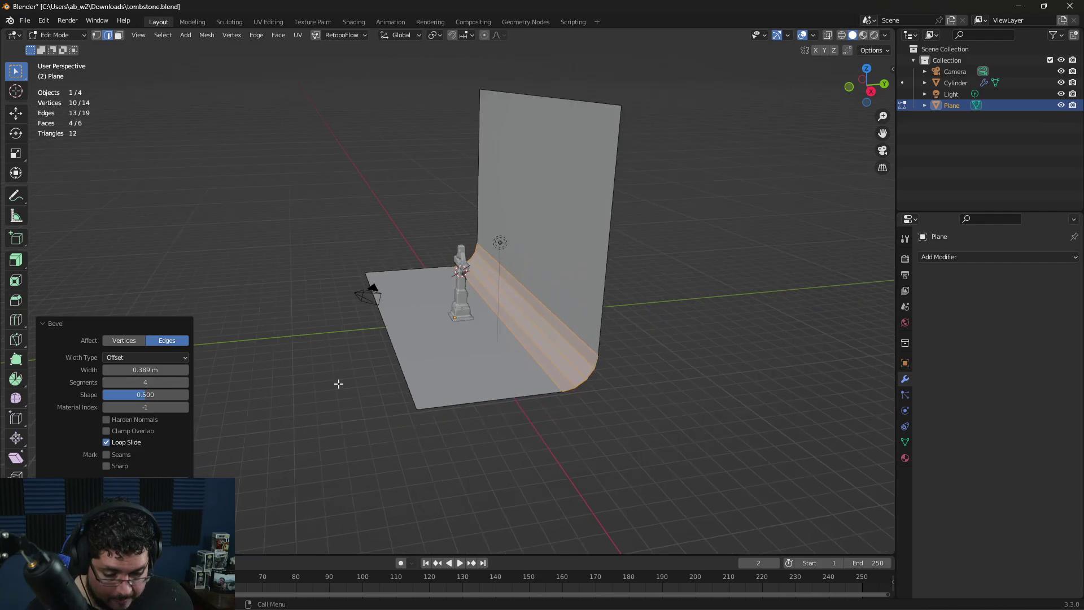
middle_drag(339, 385, 439, 400)
Step: Return to Object Mode, shade the curved backdrop smooth and deselect everything
key(Tab)
right_click(543, 244)
click(543, 244)
key(alt+a)
Step: Select the camera, look through it and lock the camera to the view
middle_drag(520, 246, 437, 255)
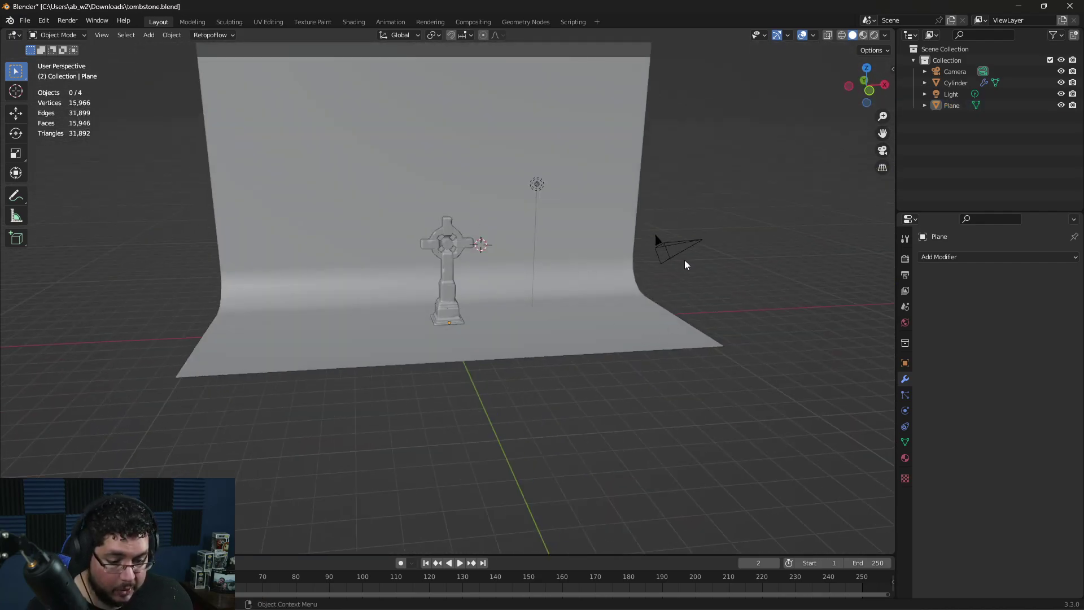
click(663, 244)
key(KP_0)
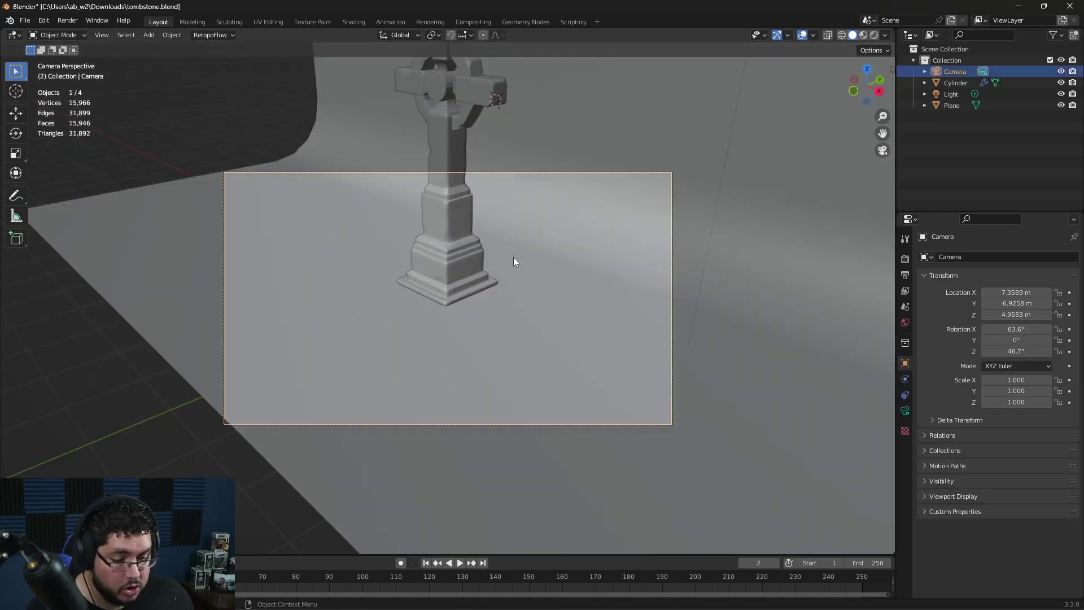
click(891, 73)
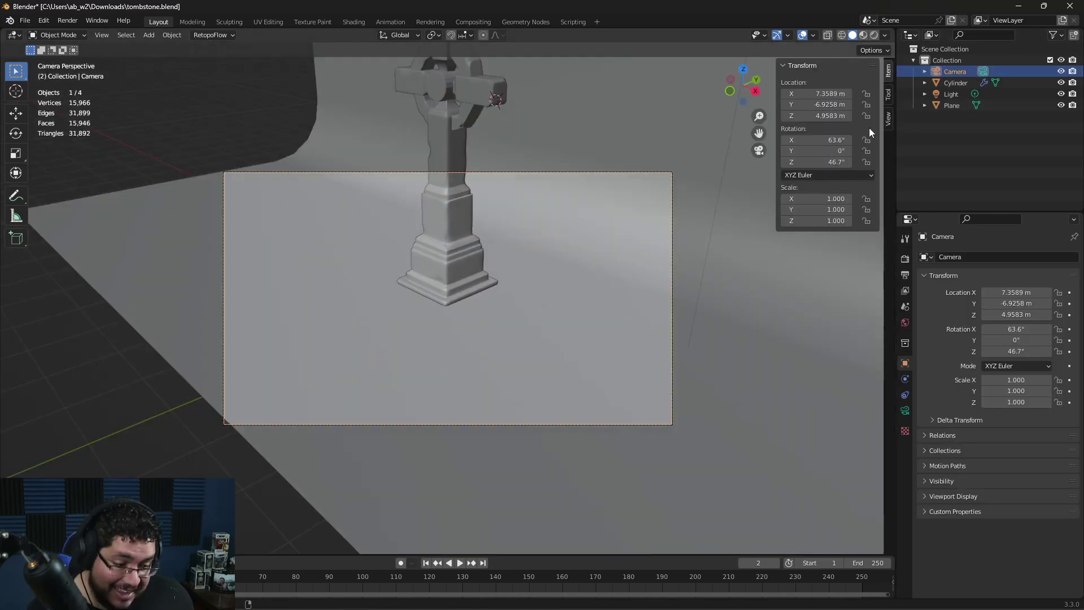
click(888, 118)
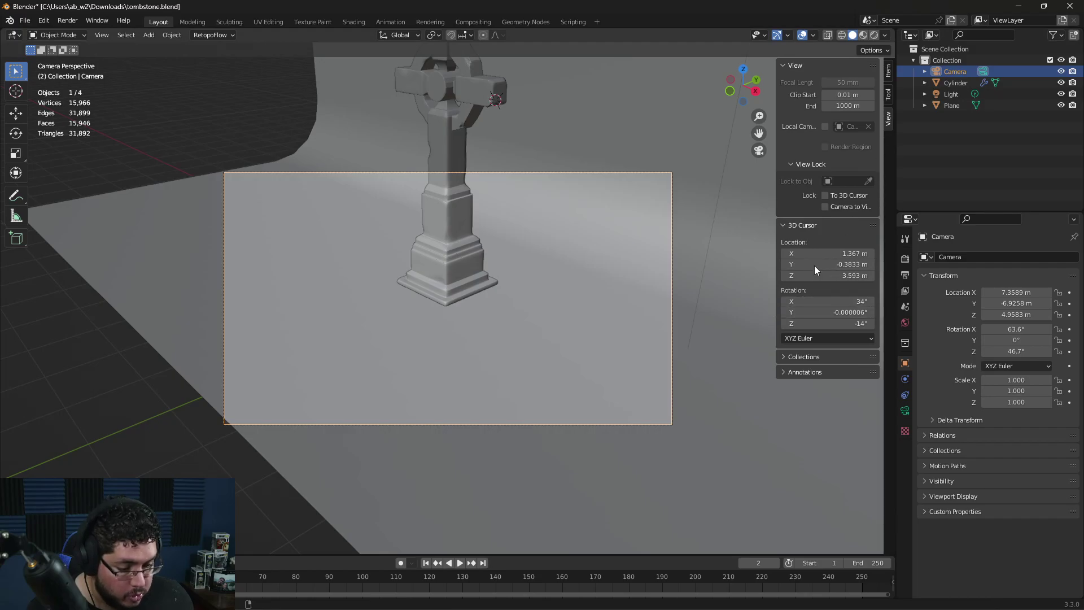
click(825, 207)
Step: Reposition the camera so the whole tombstone fits in frame against the backdrop, deselect everything and leave the camera view
middle_drag(429, 316, 487, 345)
shift+right_drag(486, 345, 516, 368)
shift+click(518, 325)
middle_drag(518, 325, 531, 313)
scroll(521, 313, up, 1)
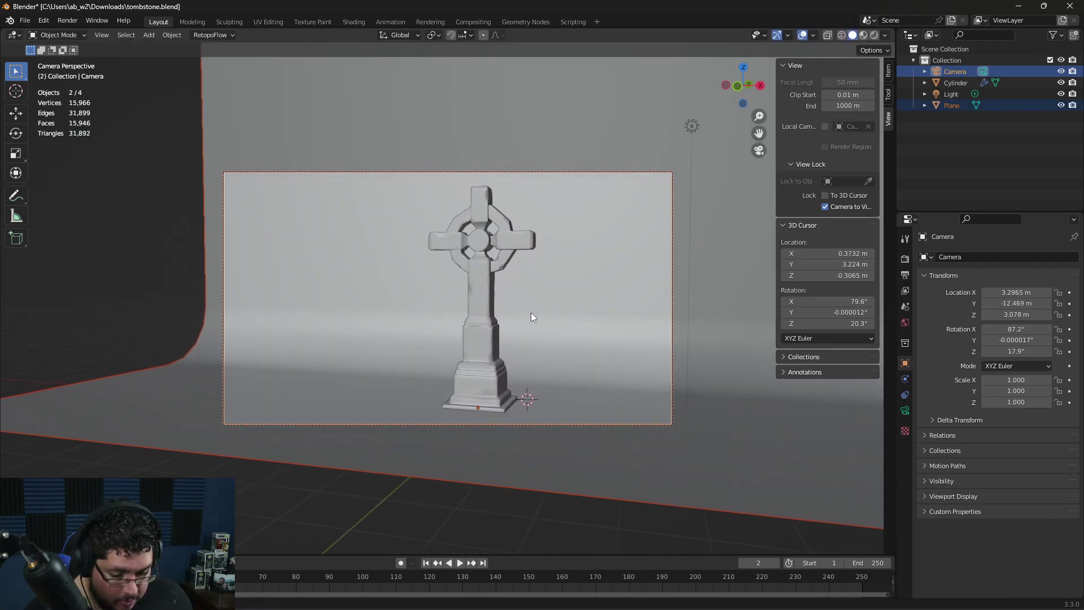
key(alt+a)
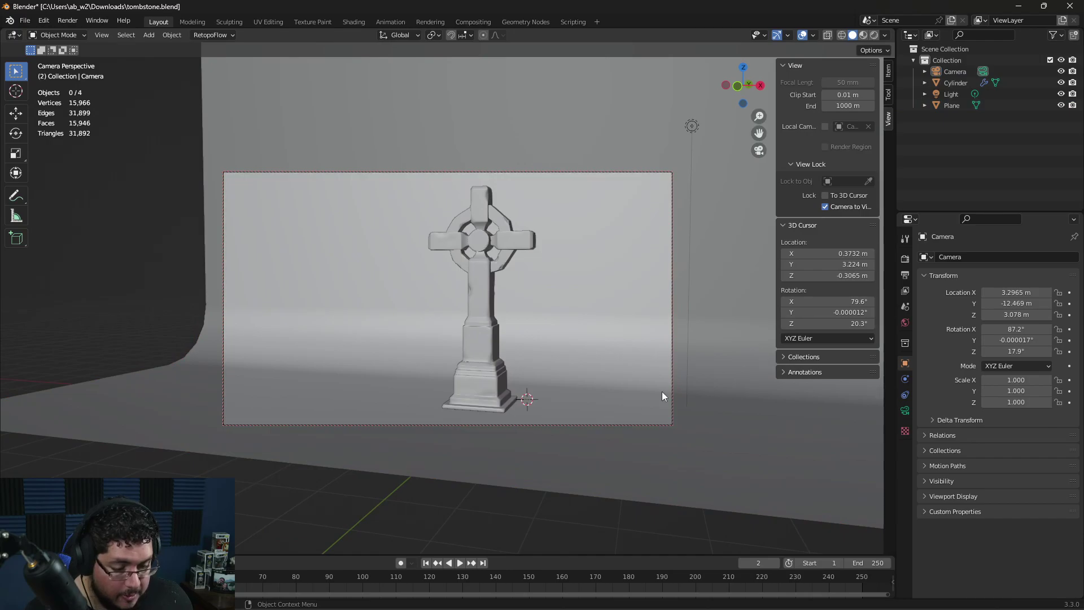
key(n)
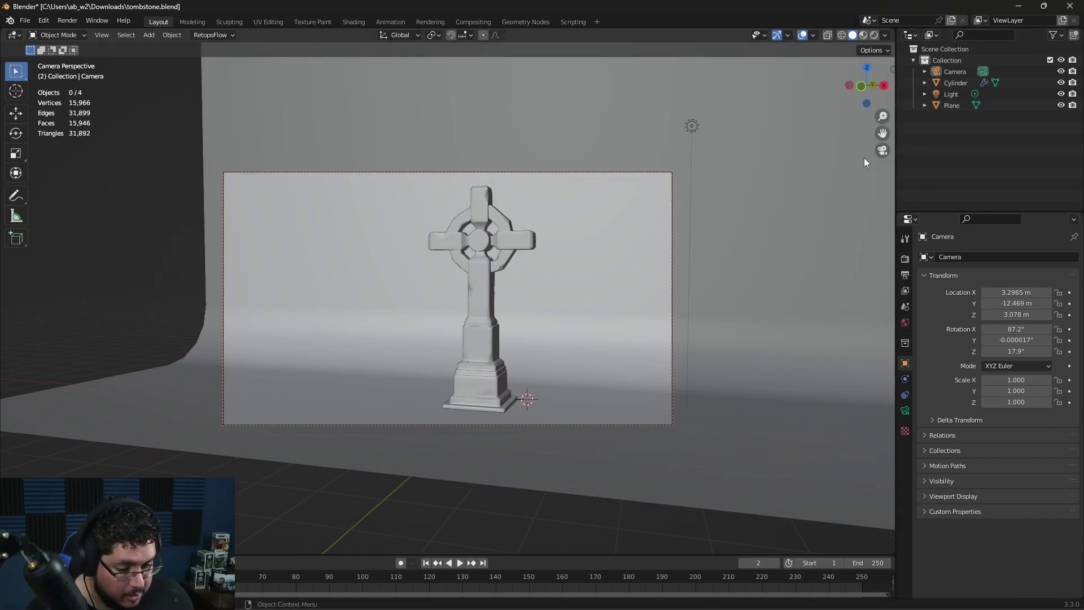
click(883, 150)
middle_drag(596, 403, 664, 400)
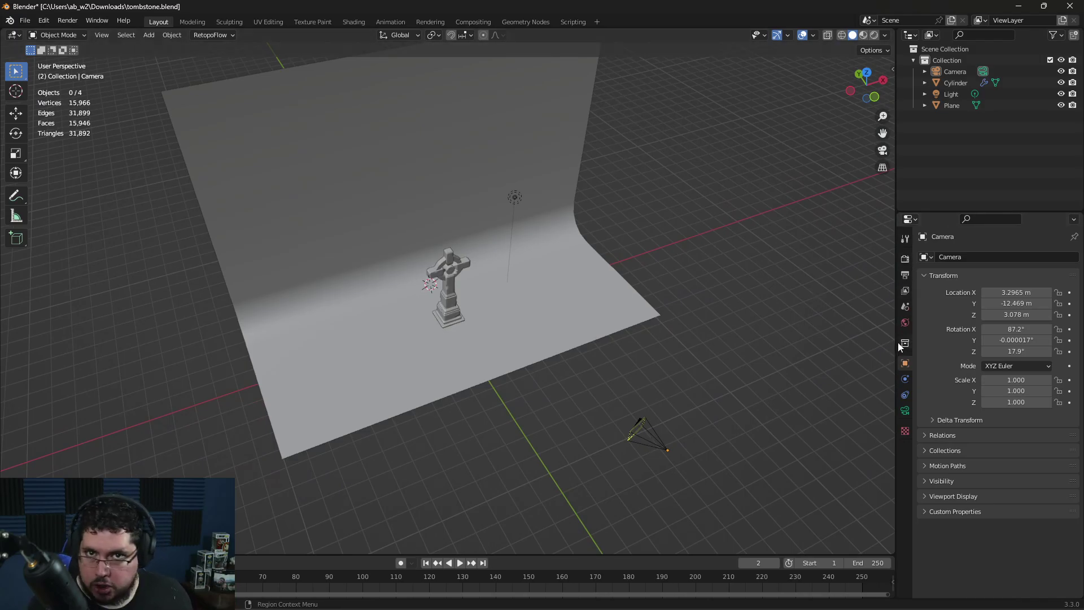
Step: Switch to a new Chrome browser window and maximise it
key(super)
key(super)
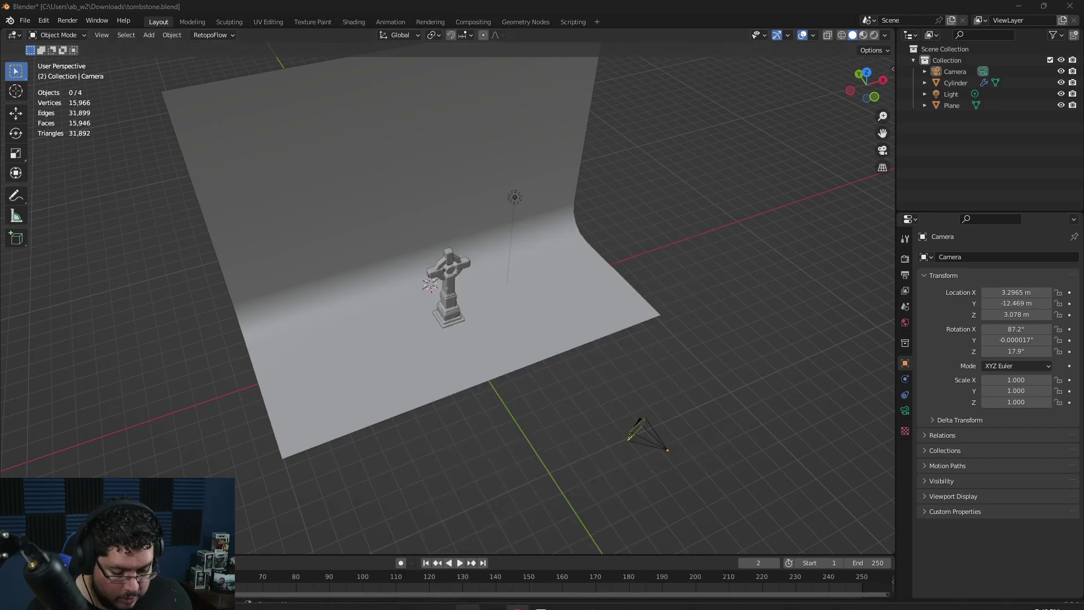
drag(1083, 7, 1, 1)
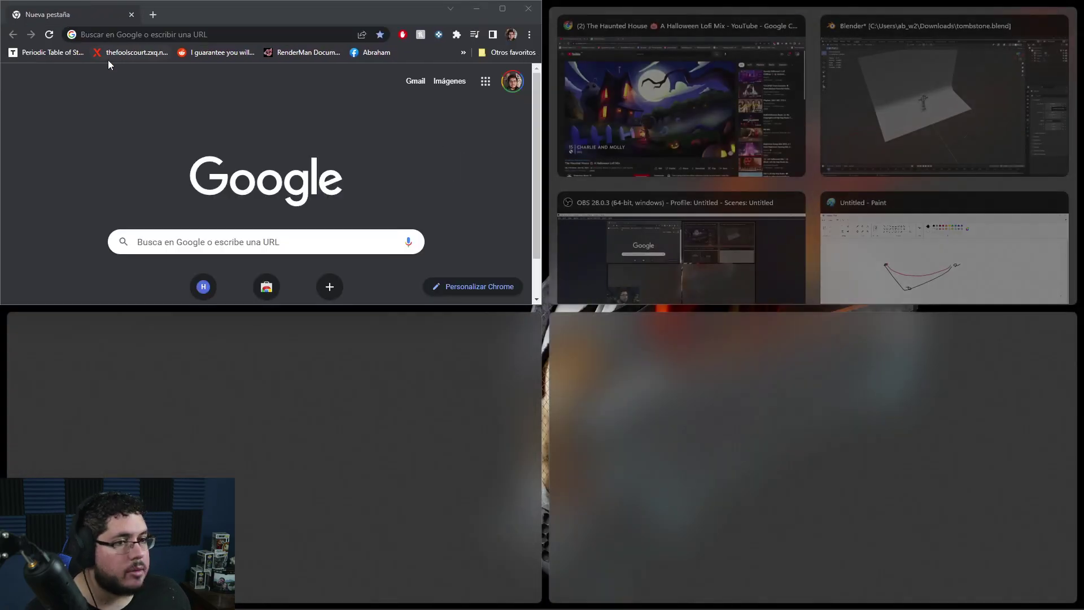
drag(185, 13, 334, 6)
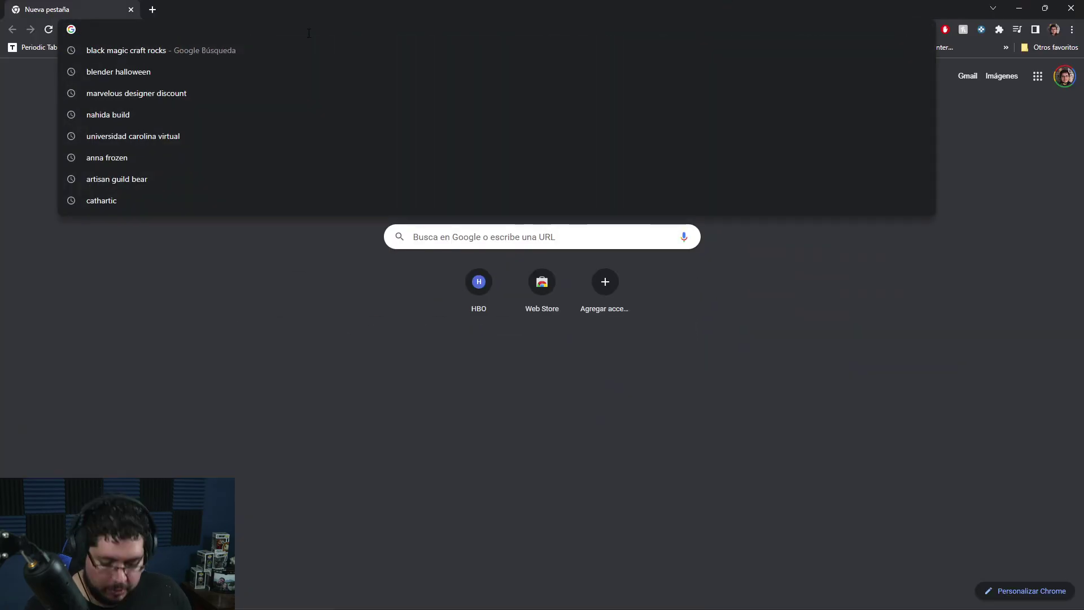
text(hdri)
key(BackSpace)
key(BackSpace)
key(BackSpace)
key(BackSpace)
key(BackSpace)
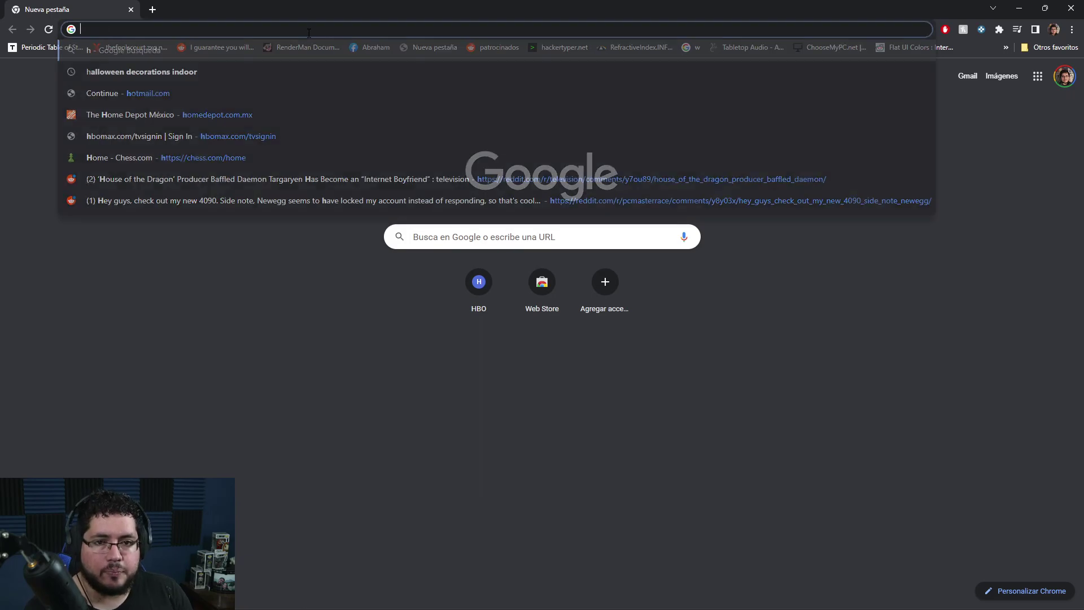
Step: Go to polyhaven.com and open its HDRIs library
text(poly)
key(Return)
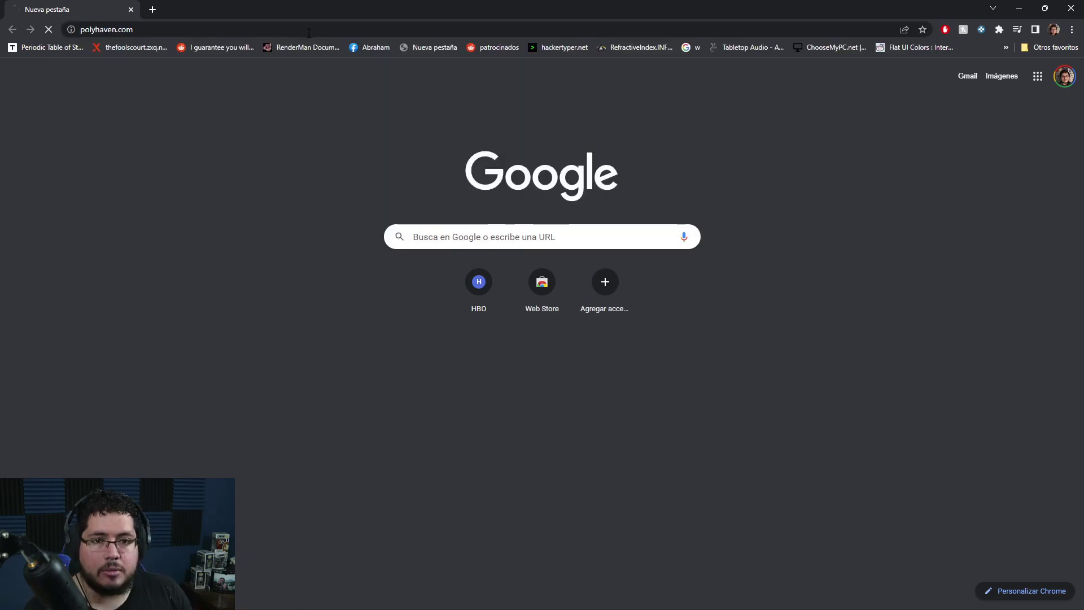
scroll(160, 308, down, 3)
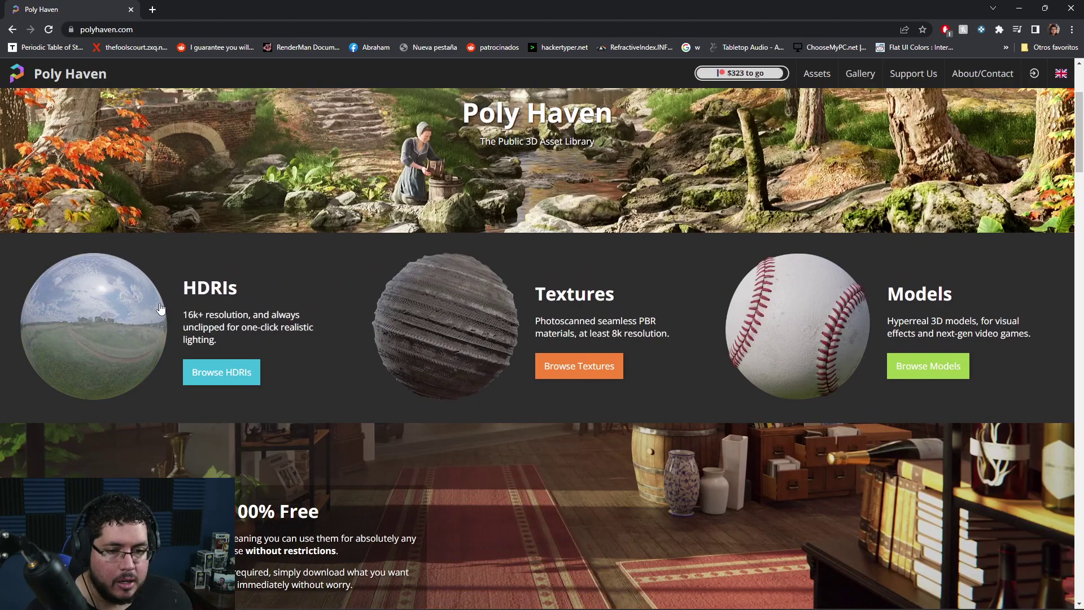
click(134, 315)
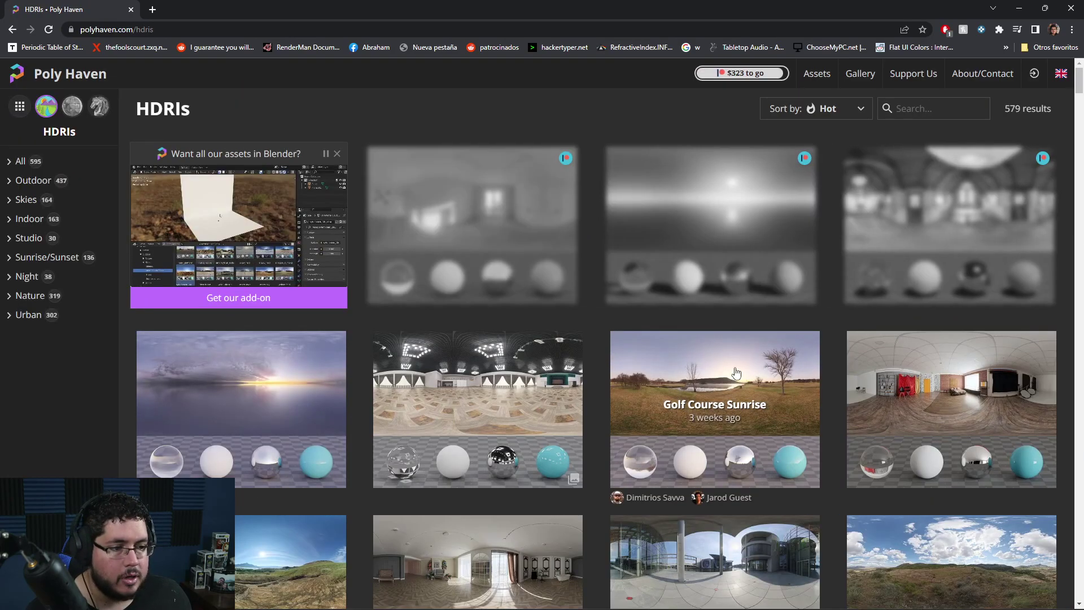
Step: Browse the HDRI library, open Garden Nook and preview how it lights the sample spheres
scroll(736, 372, down, 10)
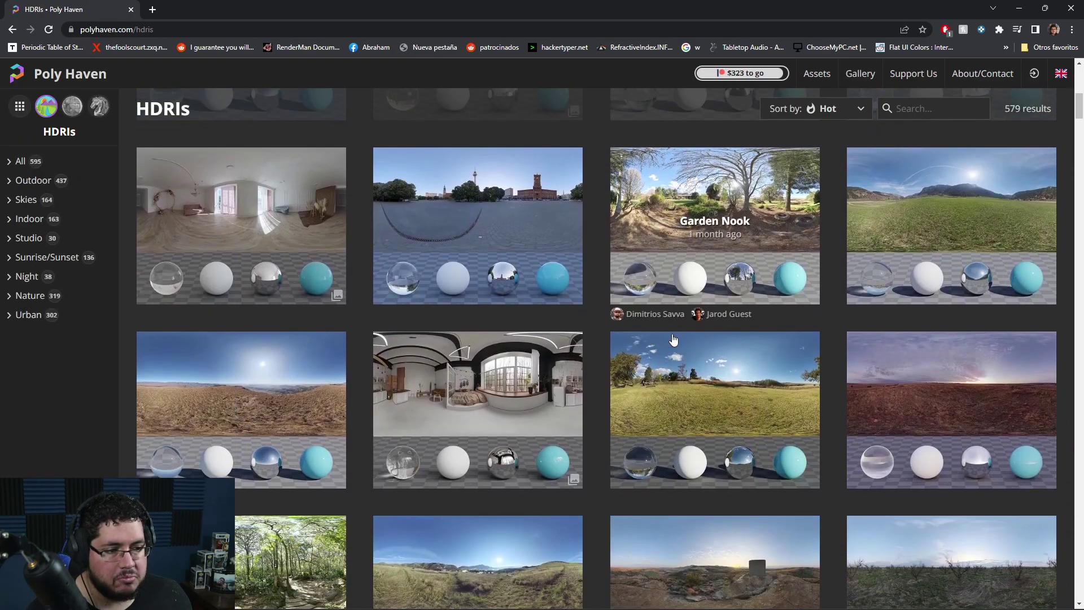
scroll(674, 339, down, 1)
scroll(803, 414, down, 5)
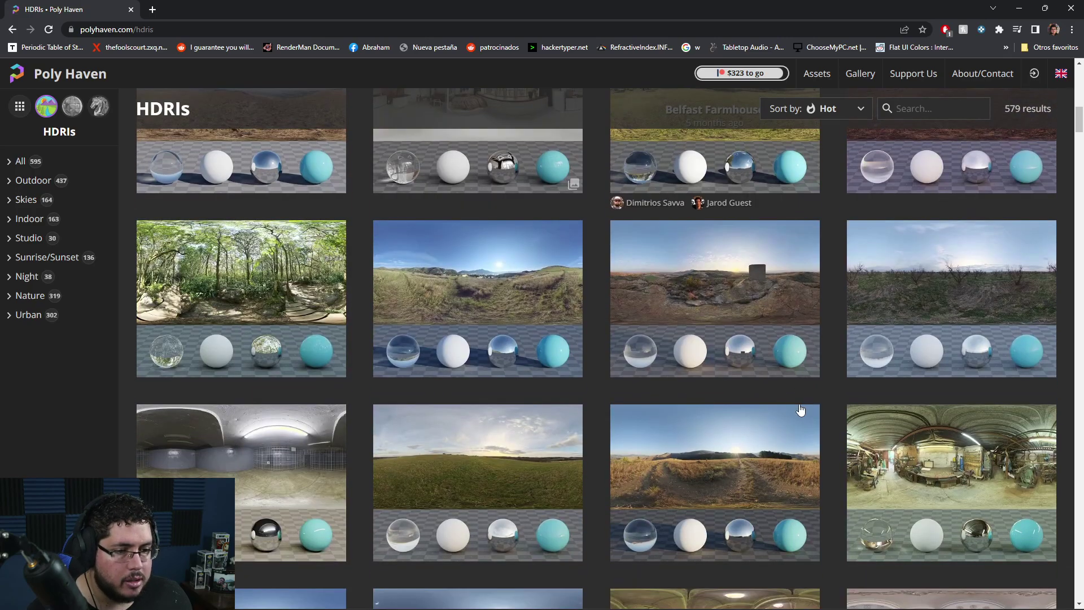
scroll(616, 384, up, 5)
scroll(677, 401, up, 3)
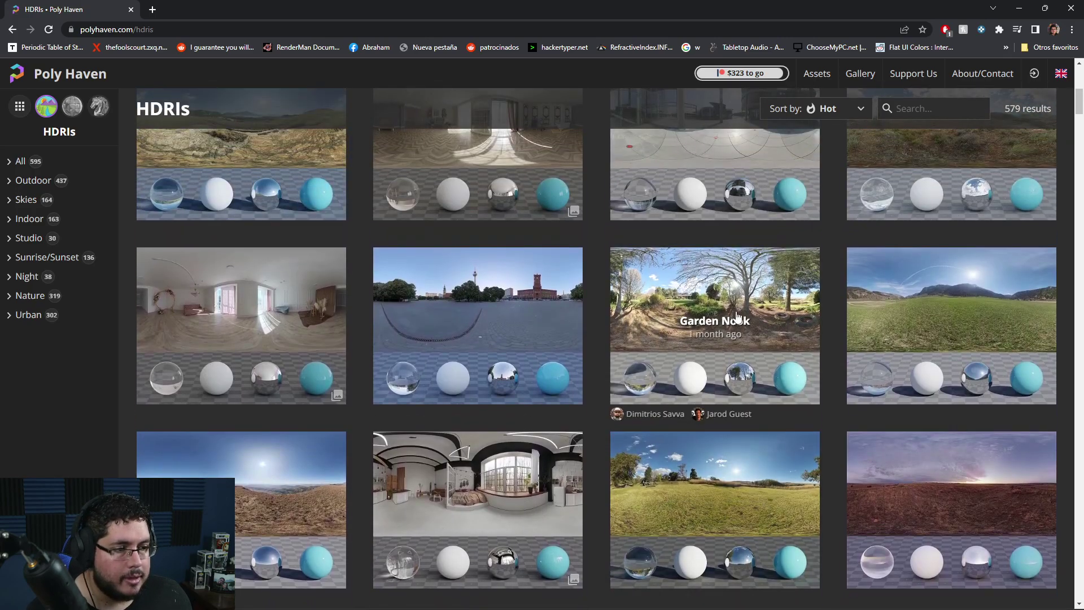
click(736, 315)
scroll(625, 387, down, 4)
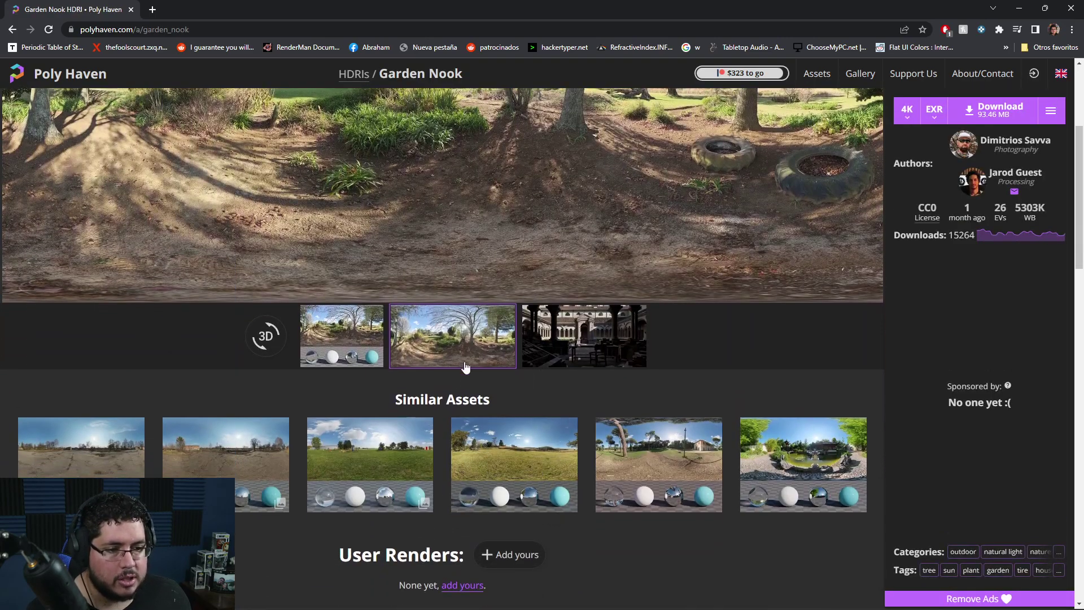
click(342, 336)
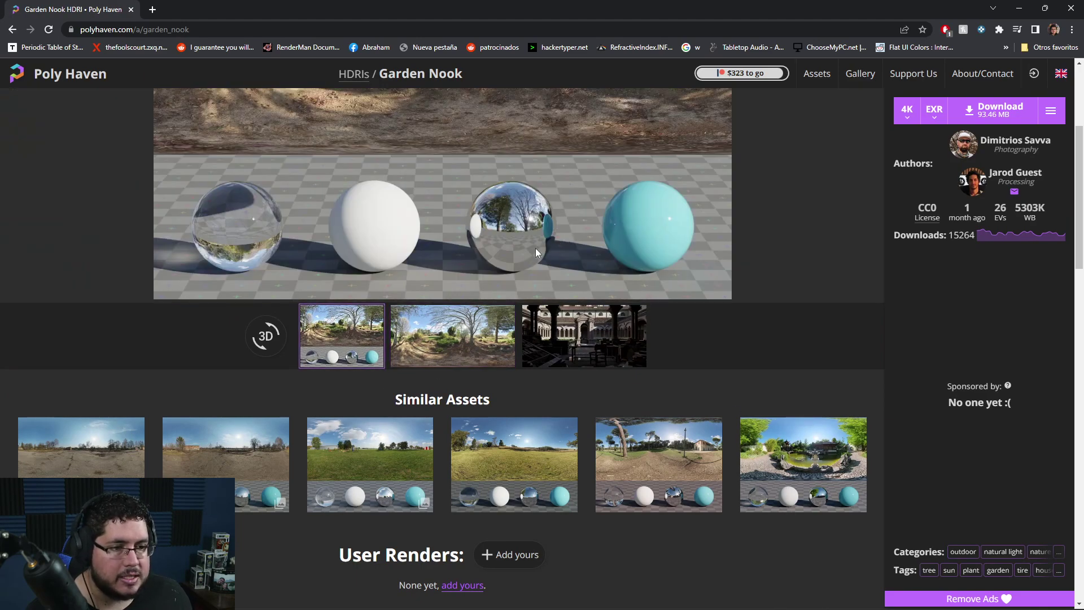
Step: Return to the HDRI list, browse further and filter it to the Night category
click(19, 29)
scroll(707, 388, down, 6)
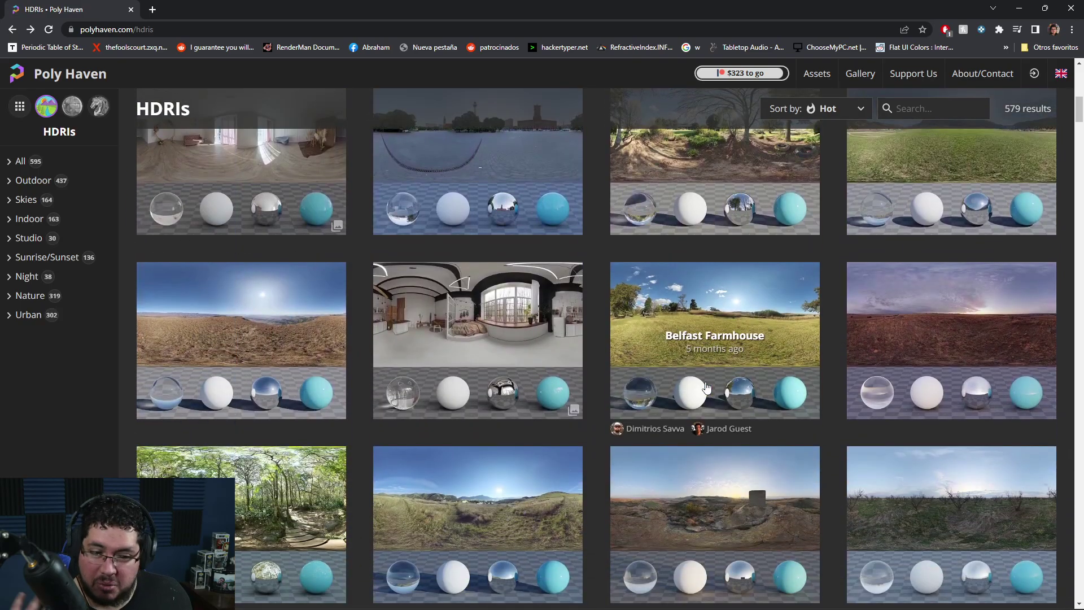
scroll(707, 388, down, 10)
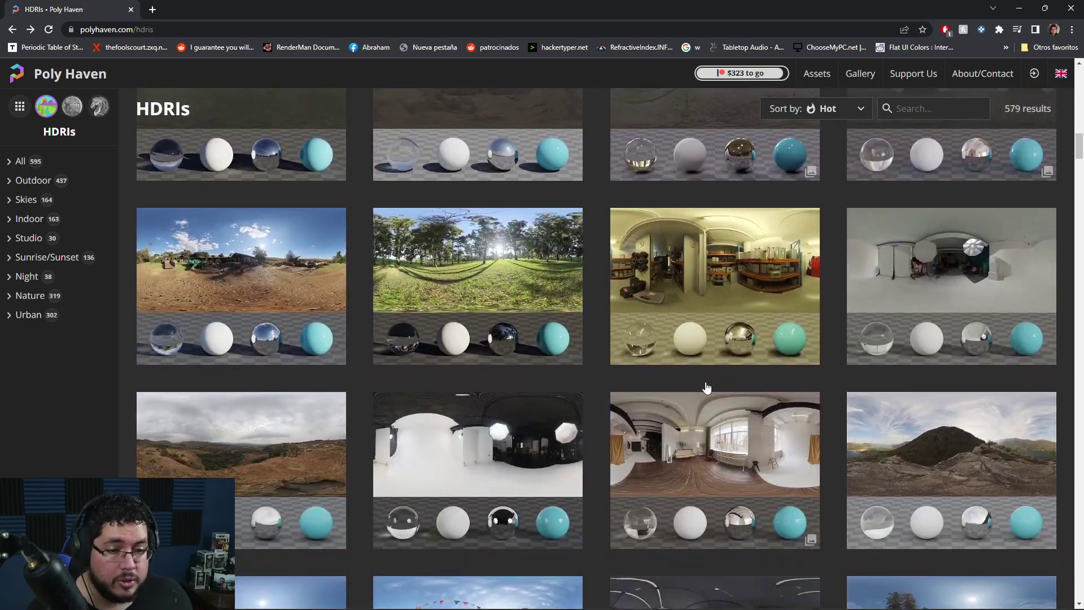
scroll(707, 388, down, 10)
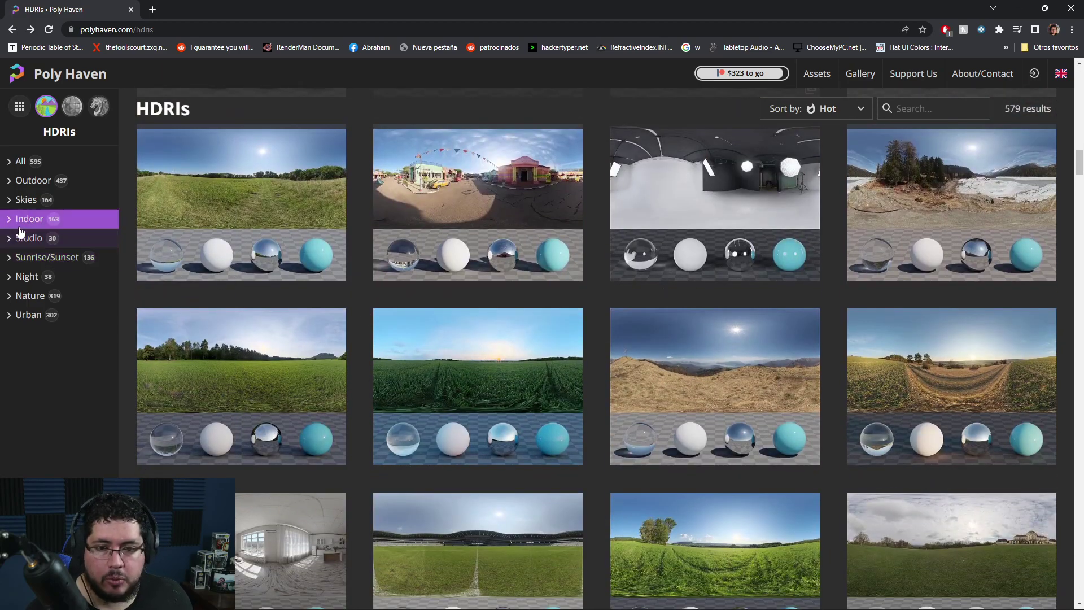
click(34, 277)
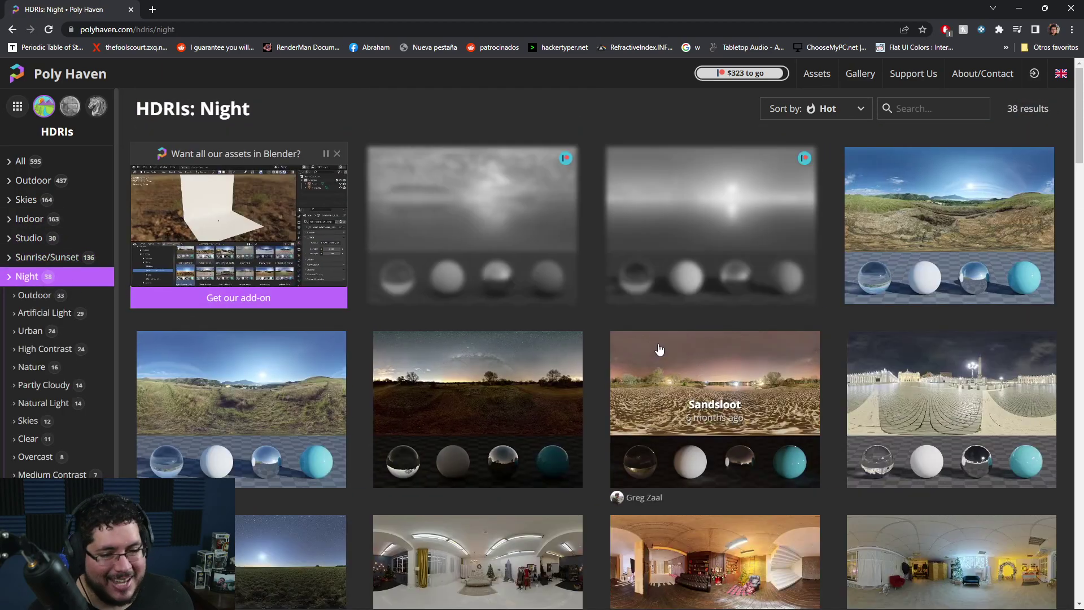
Step: Browse the night HDRIs, view Christmas Photo Studio 01 and return to the list
scroll(659, 350, down, 3)
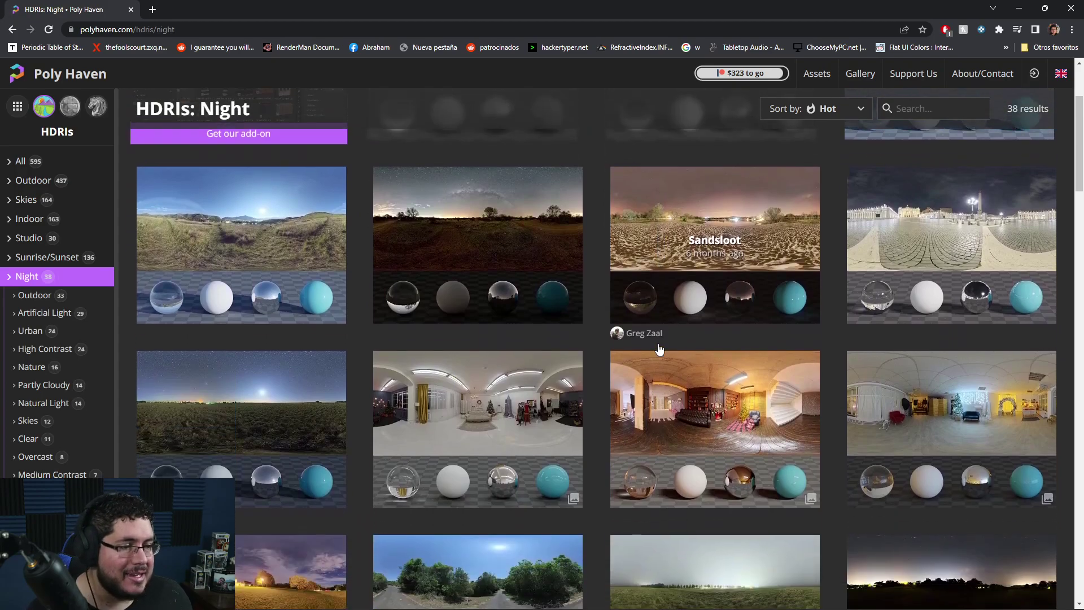
scroll(663, 396, down, 2)
click(679, 292)
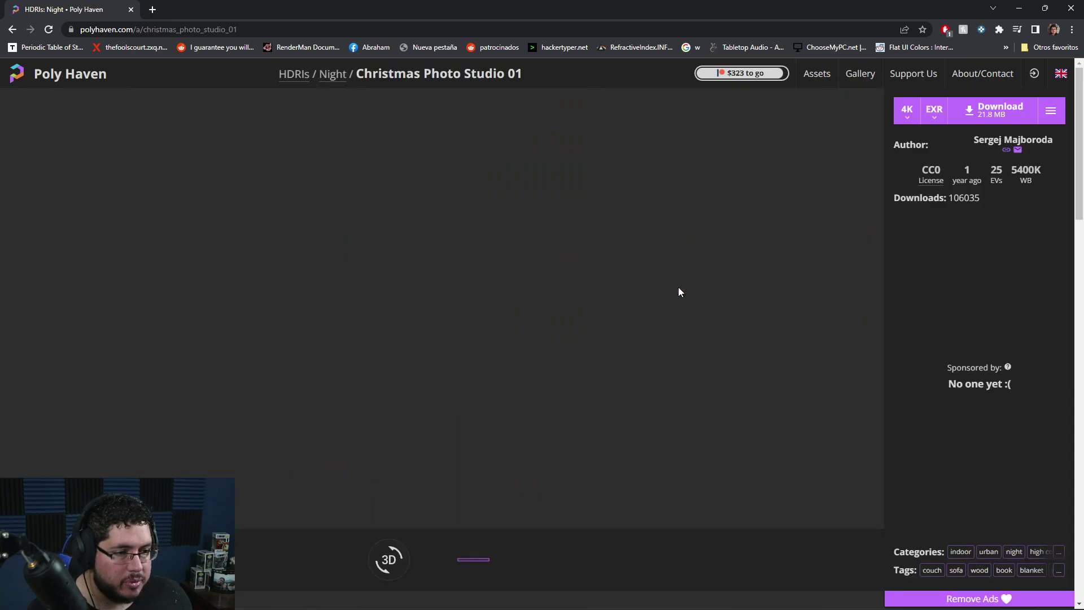
click(13, 30)
Step: Find the Solitude Night HDRI and download it as a 4K EXR
scroll(654, 432, down, 10)
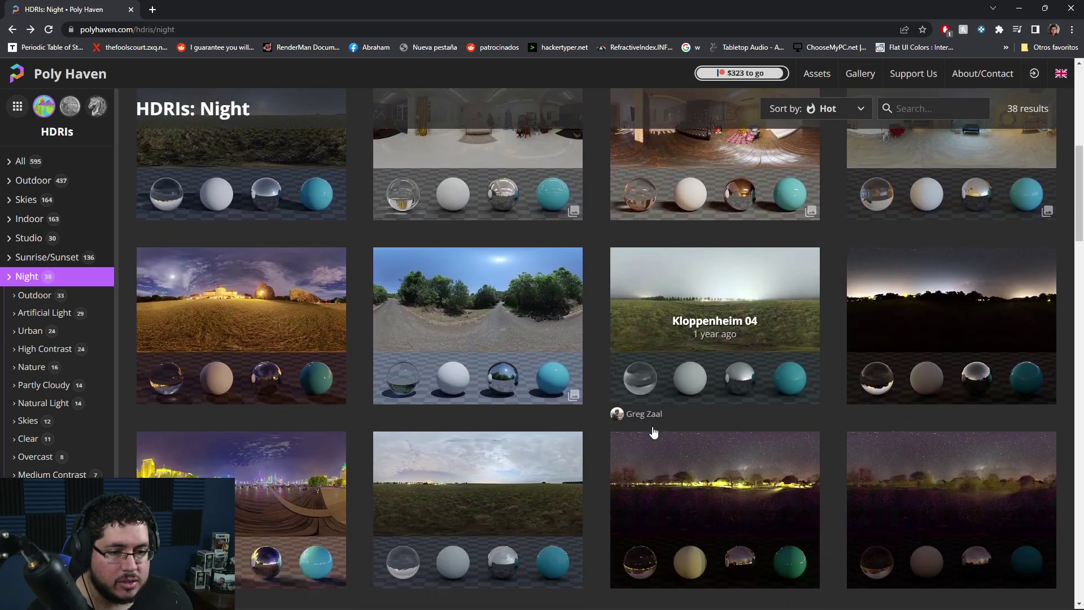
click(243, 299)
click(998, 116)
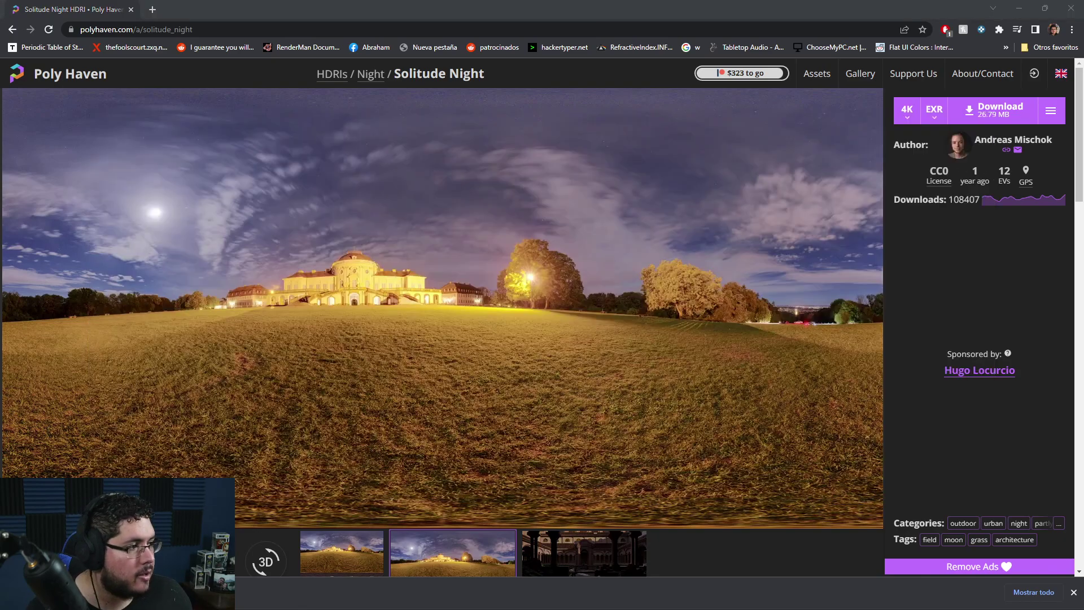
Step: Switch back to Blender and assign an Environment Texture to the world background color
key(alt+Tab)
click(835, 243)
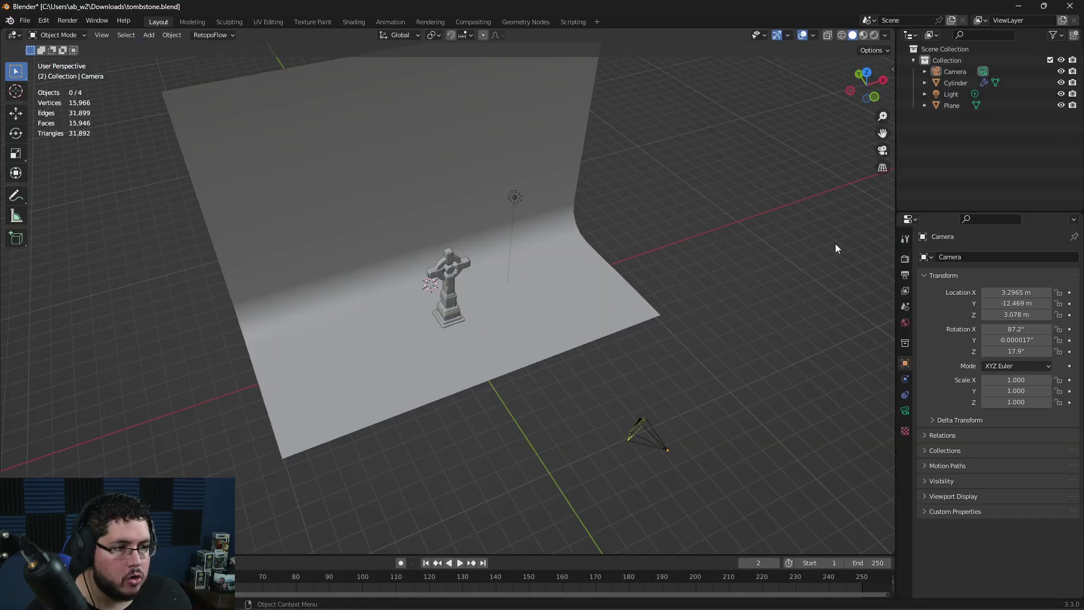
mouse_move(706, 328)
middle_down()
mouse_move(638, 347)
mouse_move(727, 325)
middle_up()
scroll(685, 360, up, 3)
scroll(688, 360, down, 3)
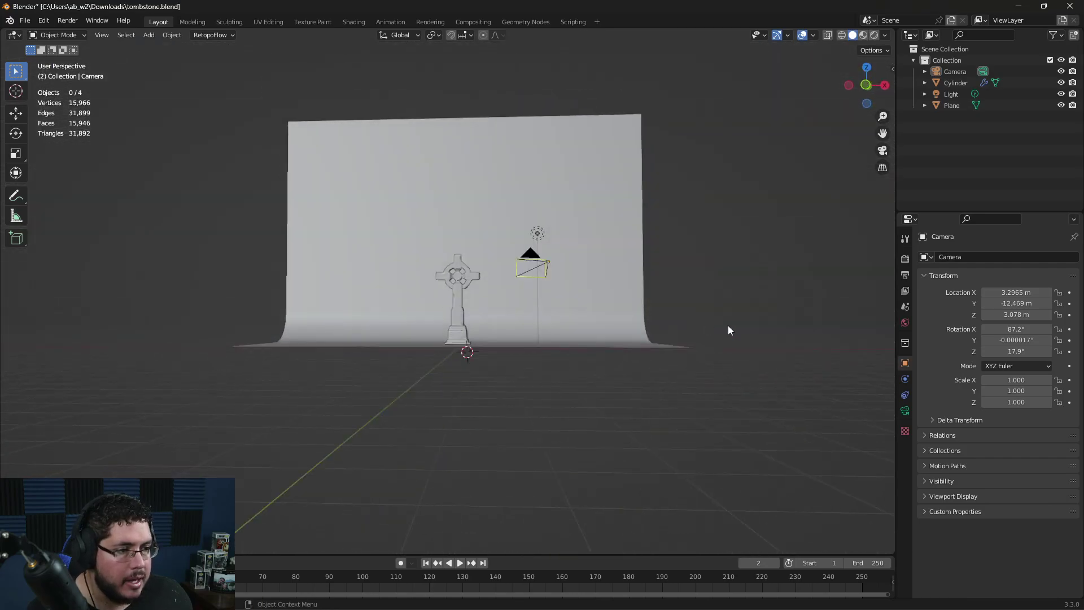
click(905, 324)
click(986, 333)
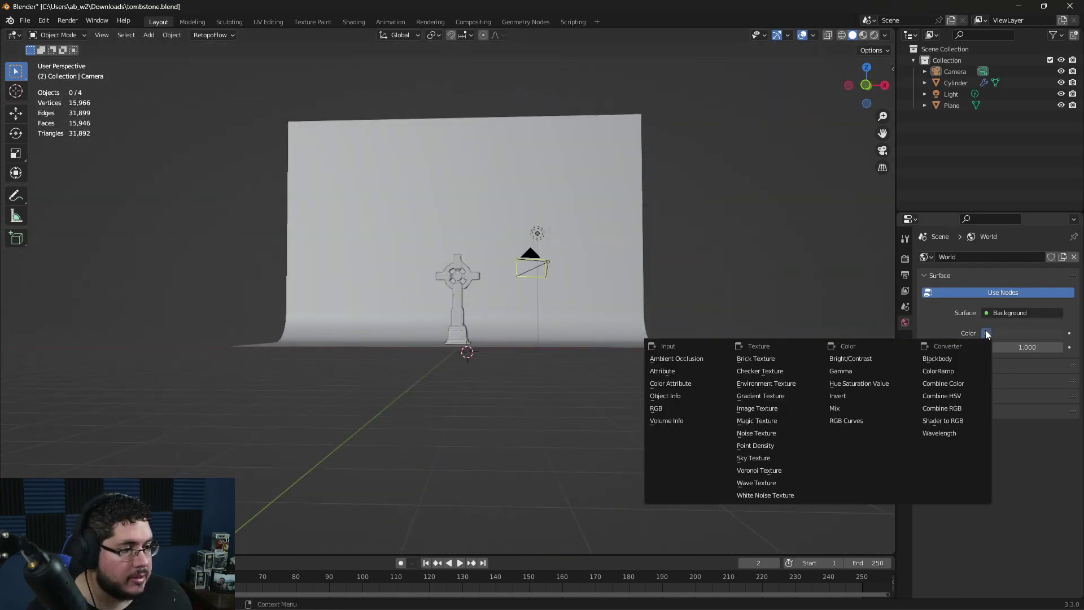
click(775, 382)
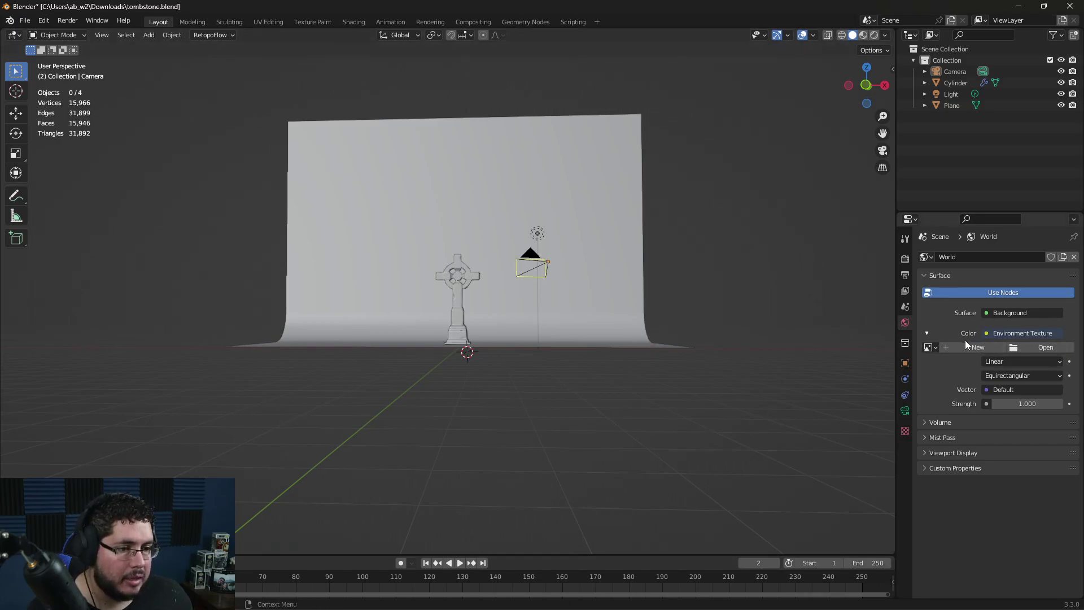
Step: Load solitude_night_4k.exr from the Downloads folder as the world's environment image
click(1043, 348)
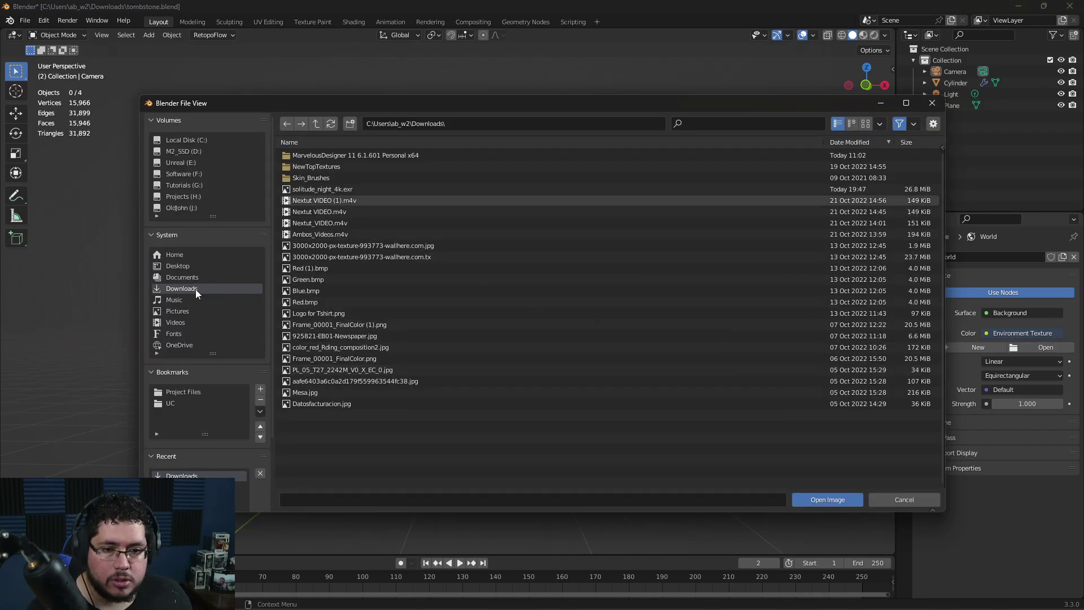
click(322, 190)
click(838, 497)
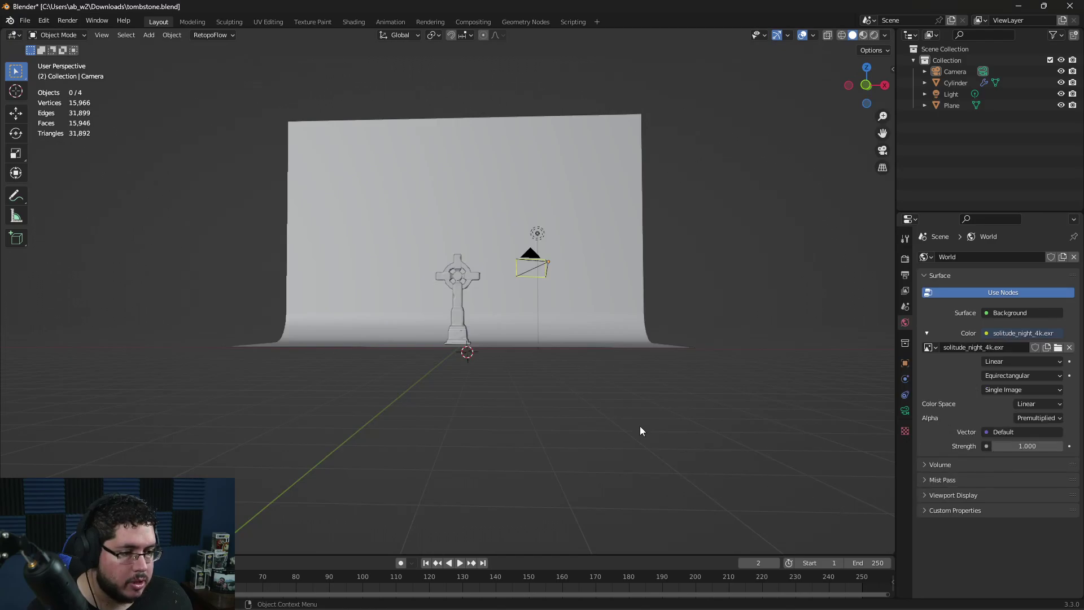
Step: Switch the viewport to rendered shading and delete the default light
middle_drag(679, 423, 675, 430)
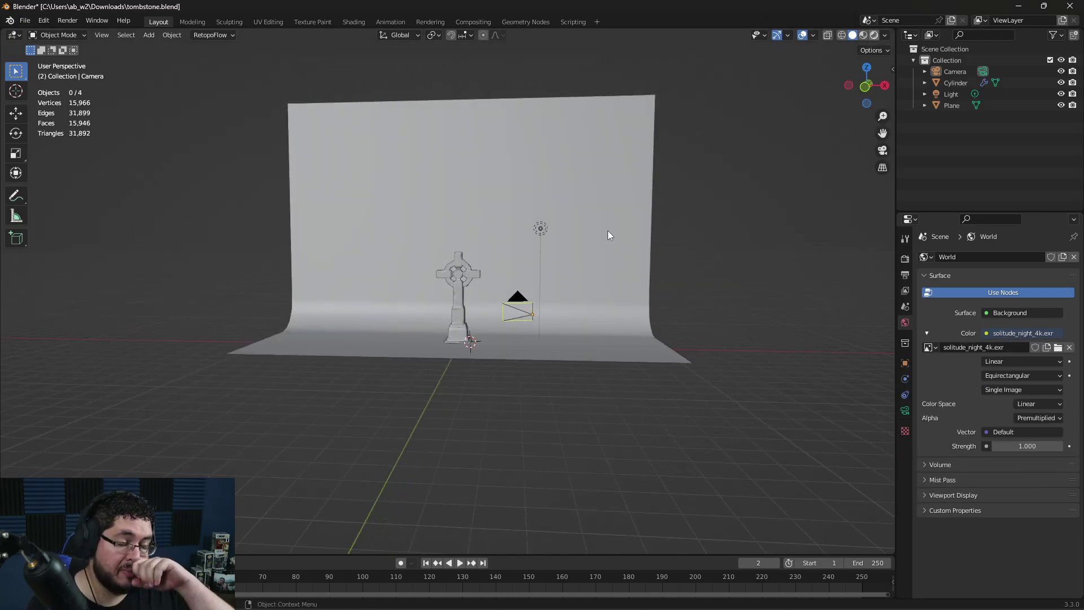
key(z)
middle_drag(607, 231, 663, 309)
click(539, 218)
key(Delete)
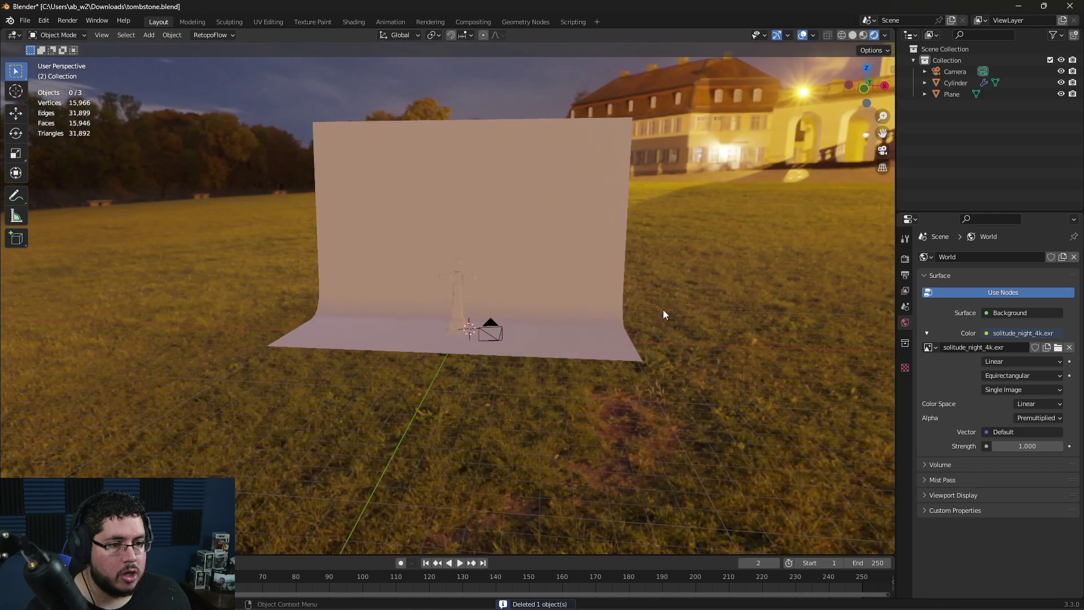
Step: Set the render engine to Cycles and its device to GPU Compute
scroll(613, 348, up, 5)
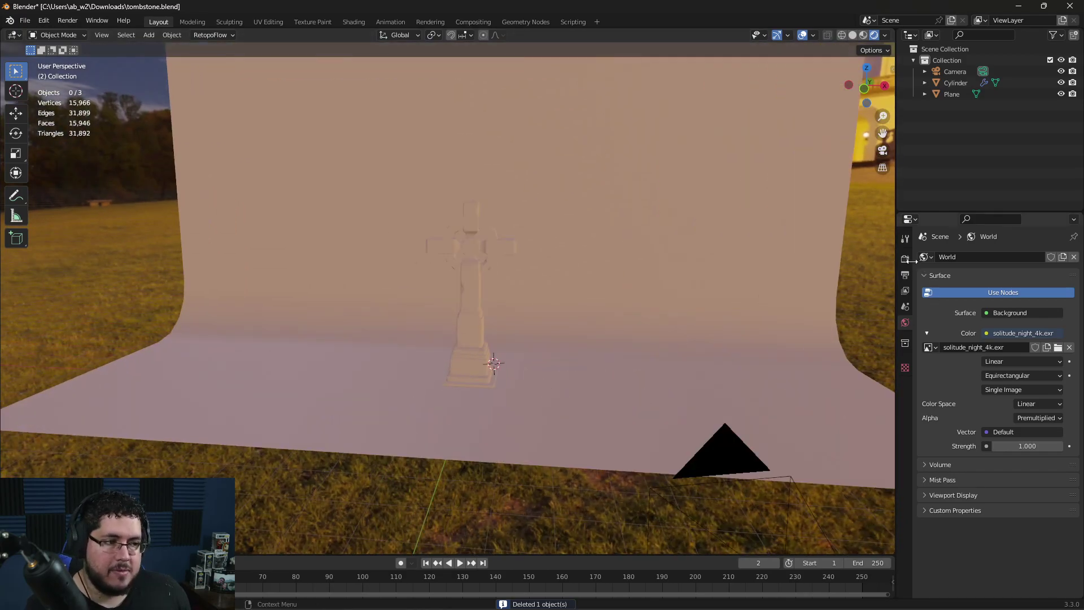
click(904, 260)
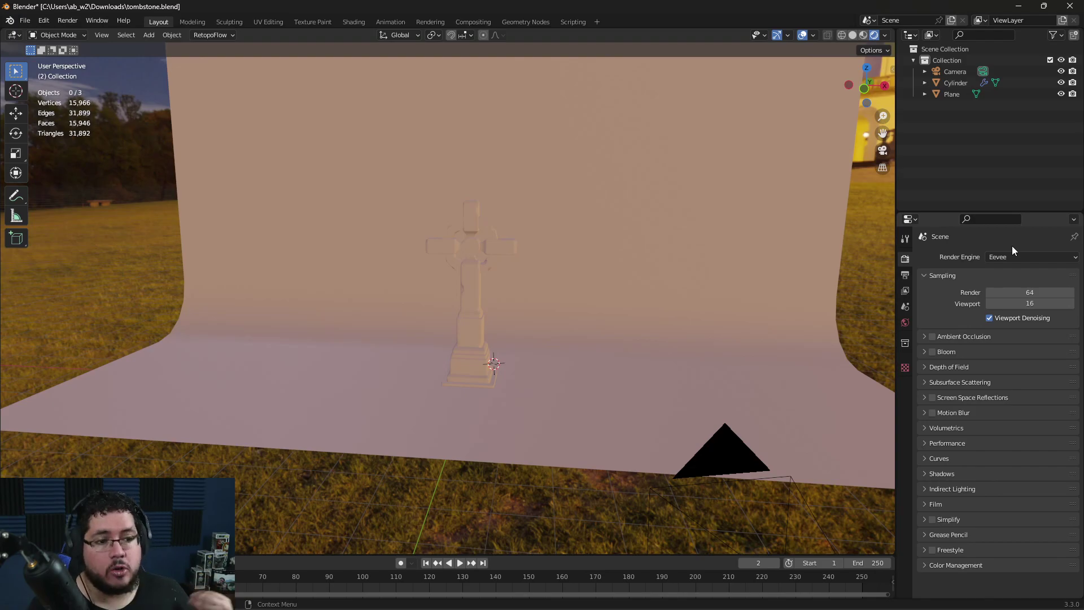
click(998, 258)
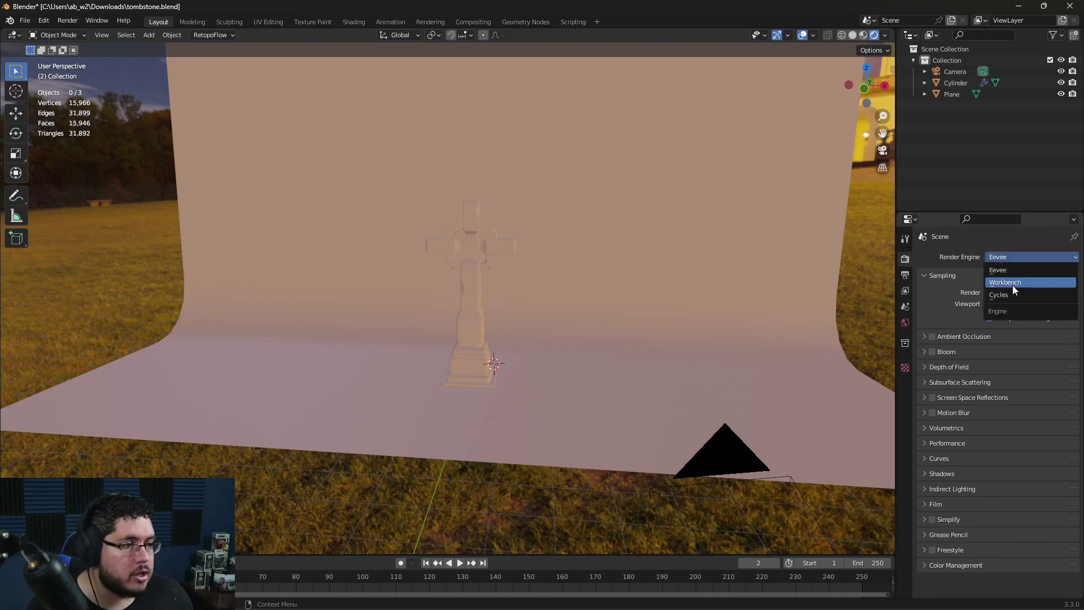
click(1012, 294)
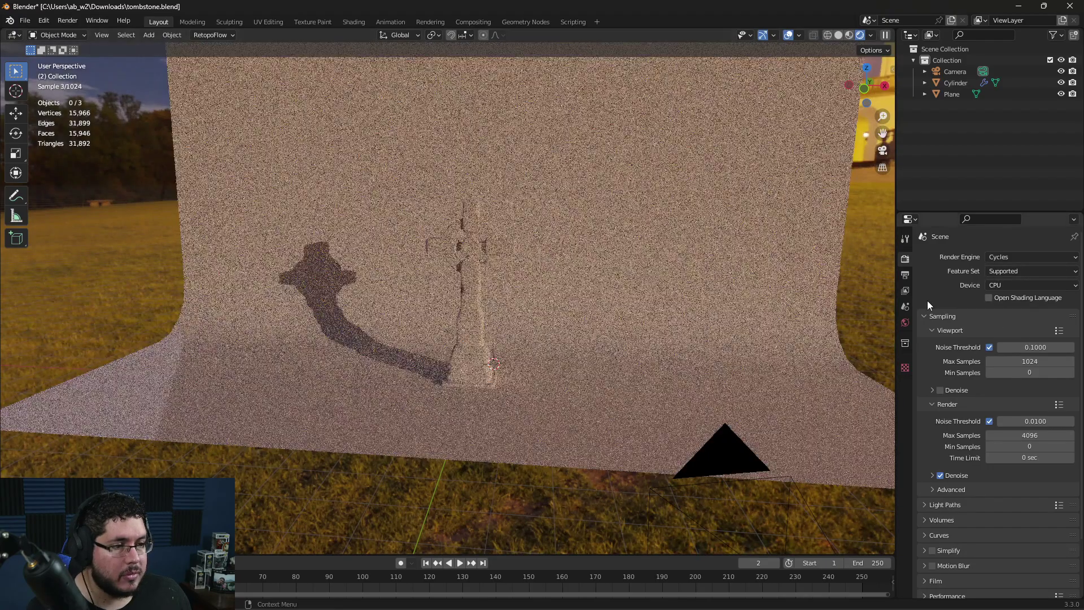
click(994, 286)
click(997, 311)
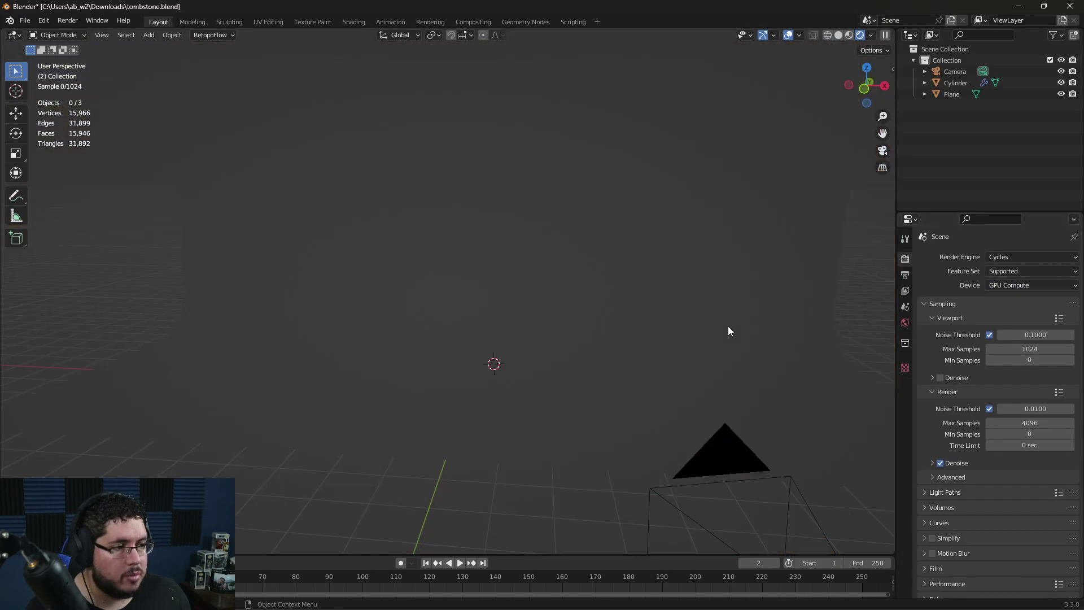
Step: Examine the rendered tombstone and its shadow, and check the Cycles render devices in the system preferences
middle_drag(642, 329, 682, 337)
middle_drag(391, 273, 547, 337)
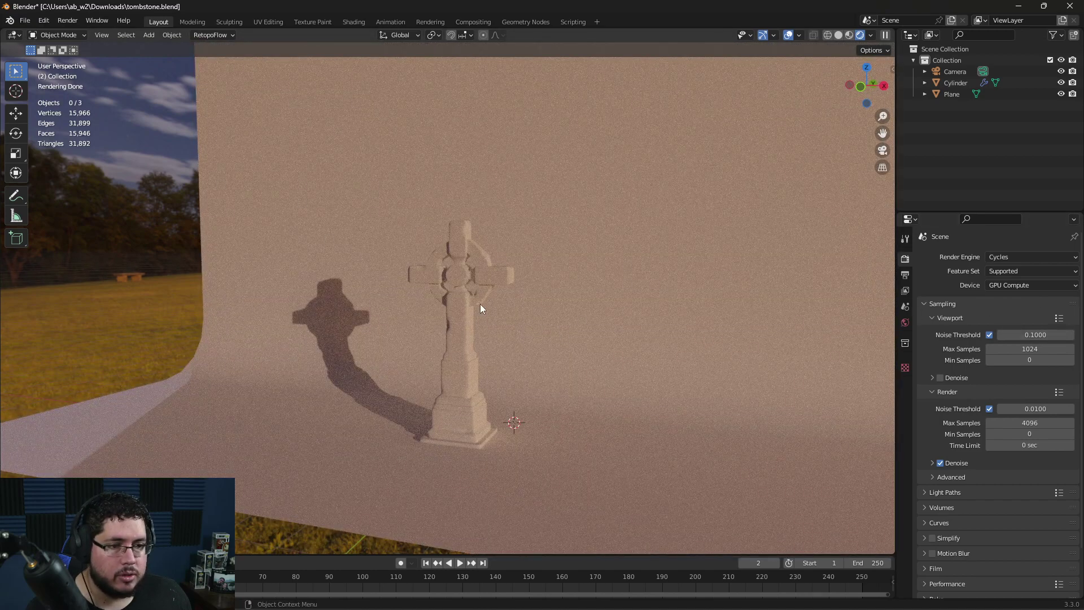
click(44, 21)
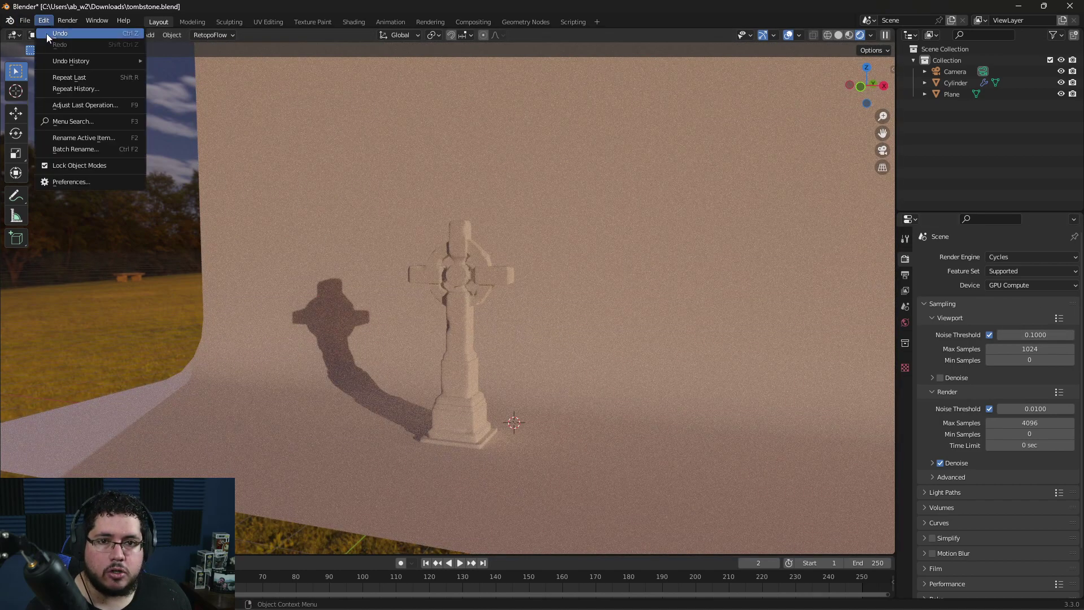
click(76, 181)
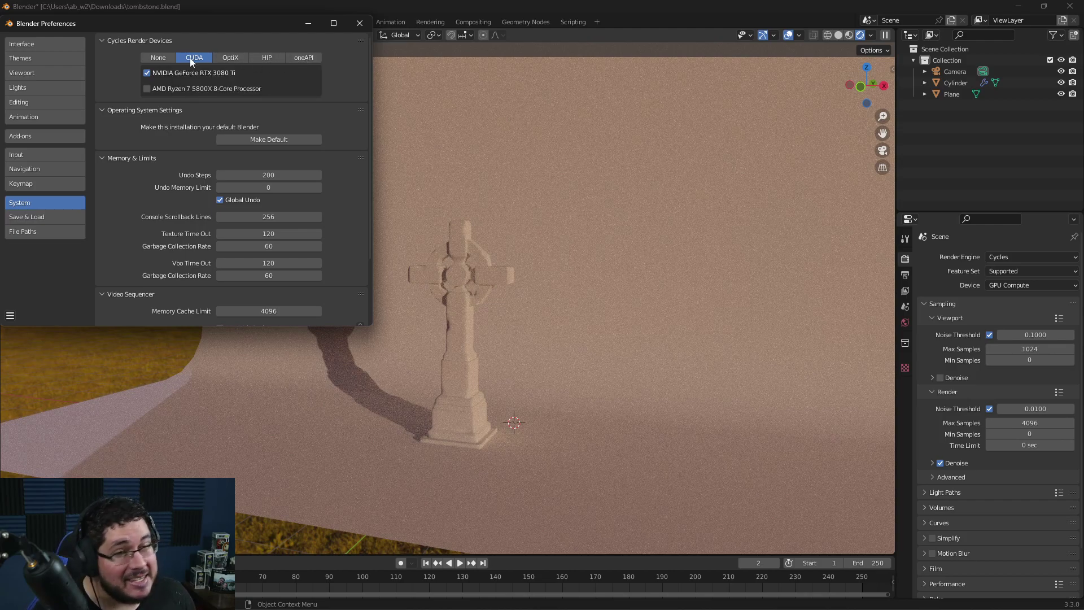
click(359, 24)
middle_drag(550, 332, 575, 346)
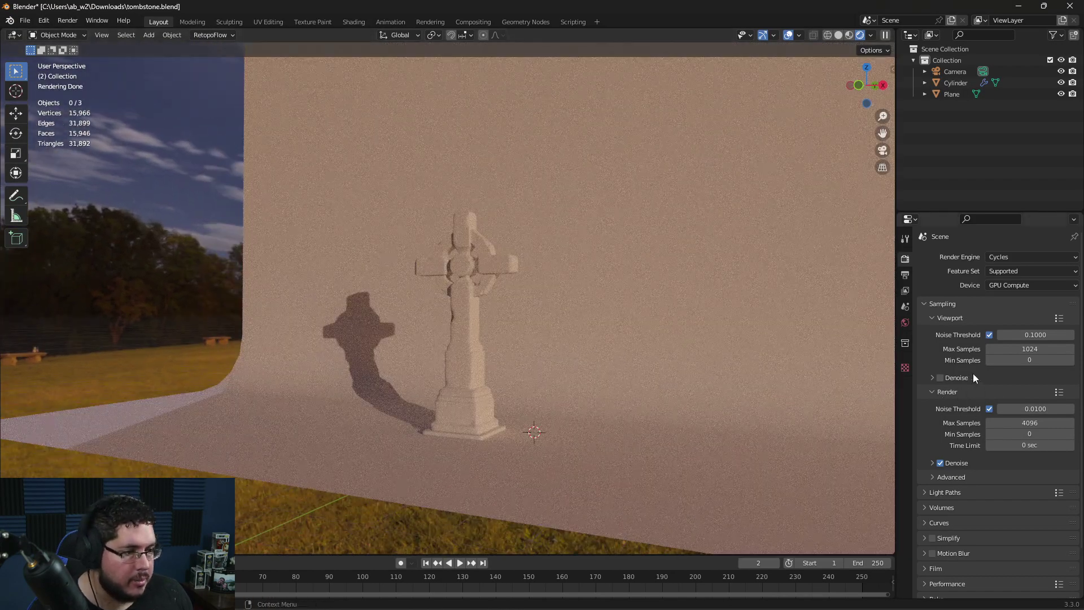
Step: Give the tombstone a new material with a very dark blue base color of H 0.570, S 0.517, V 0.055
click(464, 288)
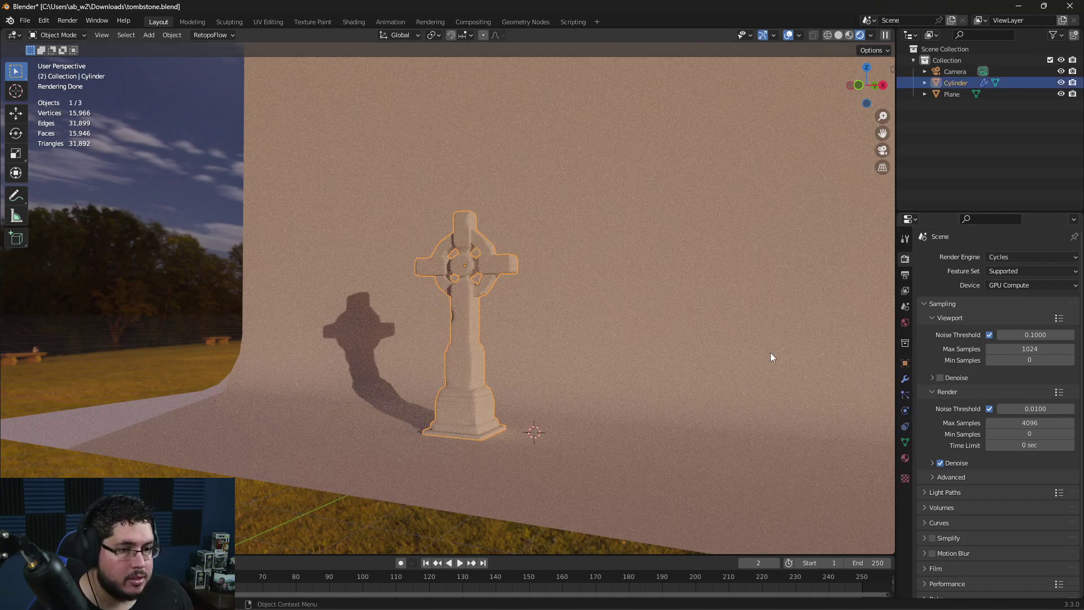
click(904, 458)
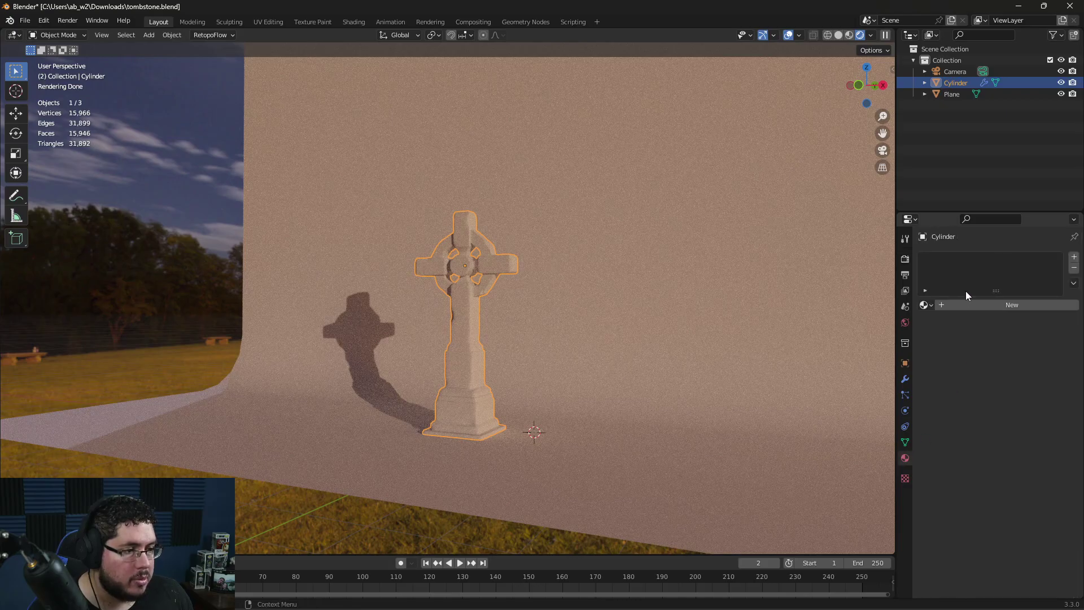
click(979, 308)
click(1002, 405)
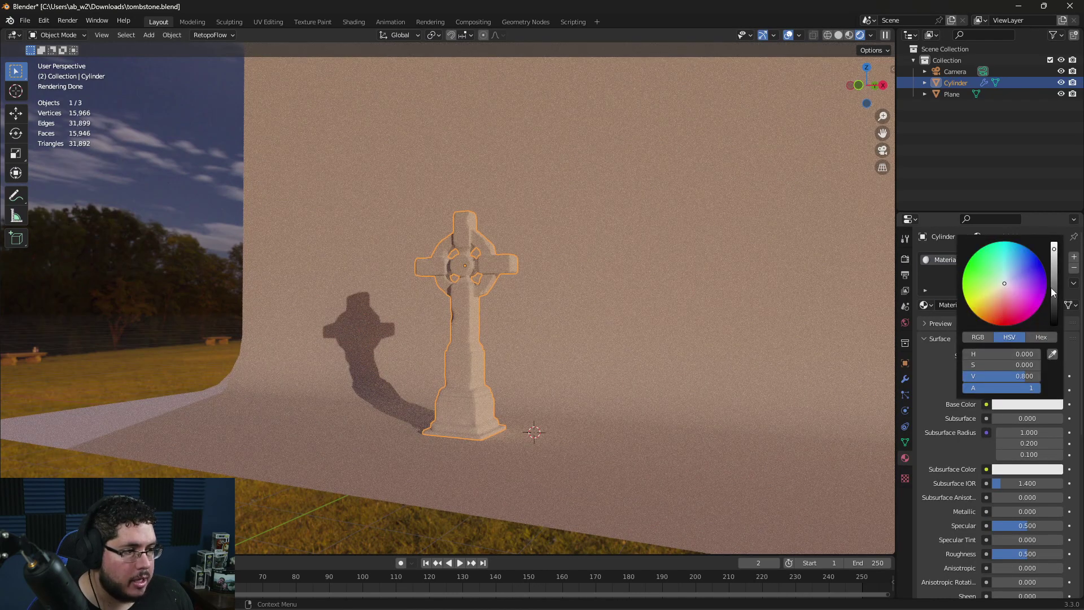
drag(1054, 287, 1054, 304)
click(1010, 271)
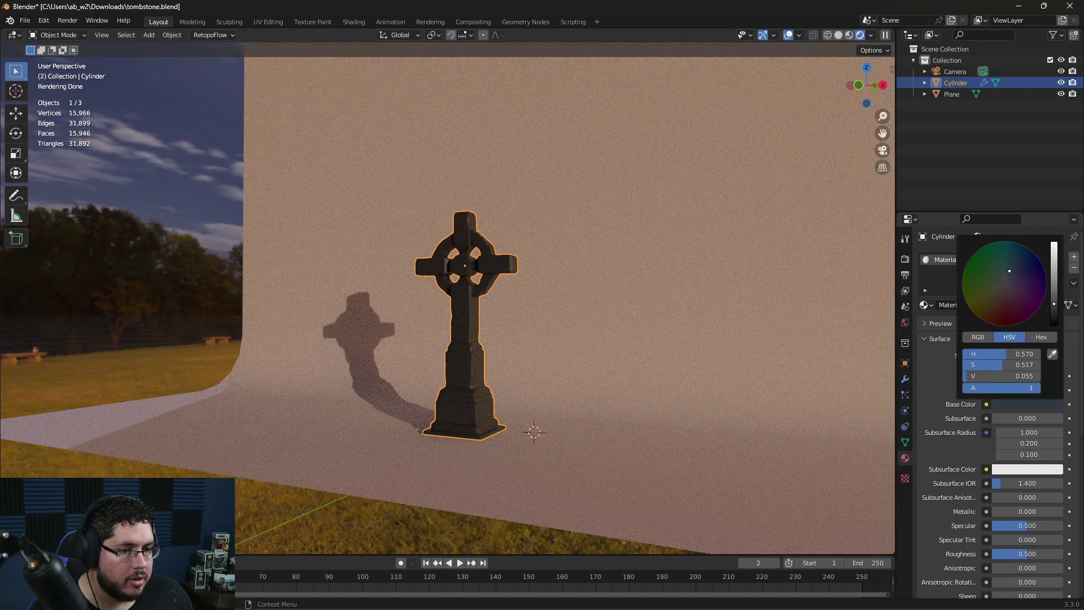
Step: Raise the roughness of the tombstone's material to 0.618
scroll(524, 412, up, 8)
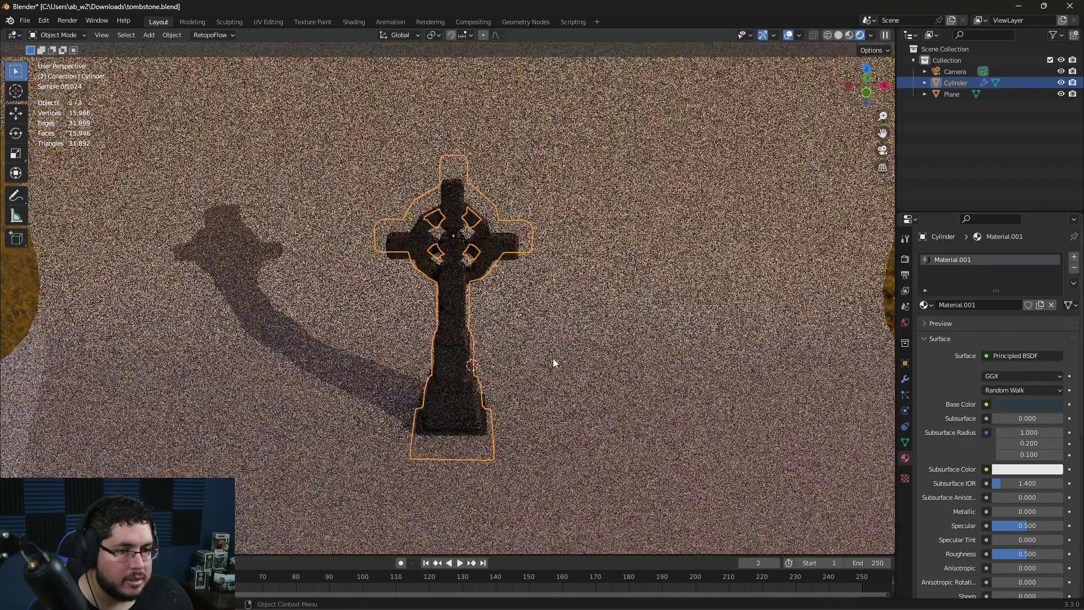
scroll(562, 340, down, 2)
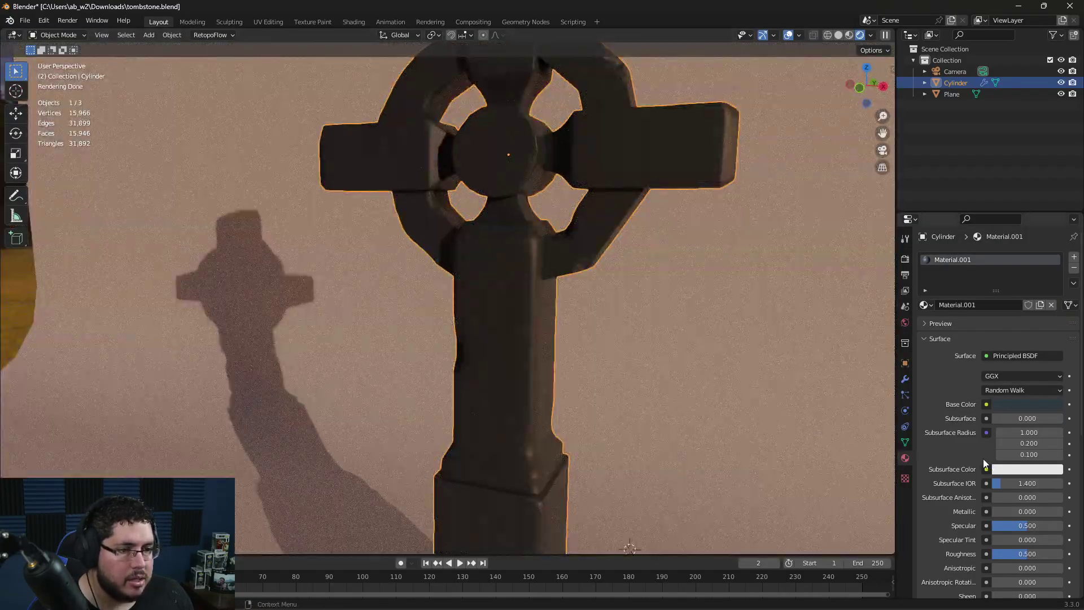
scroll(984, 458, down, 4)
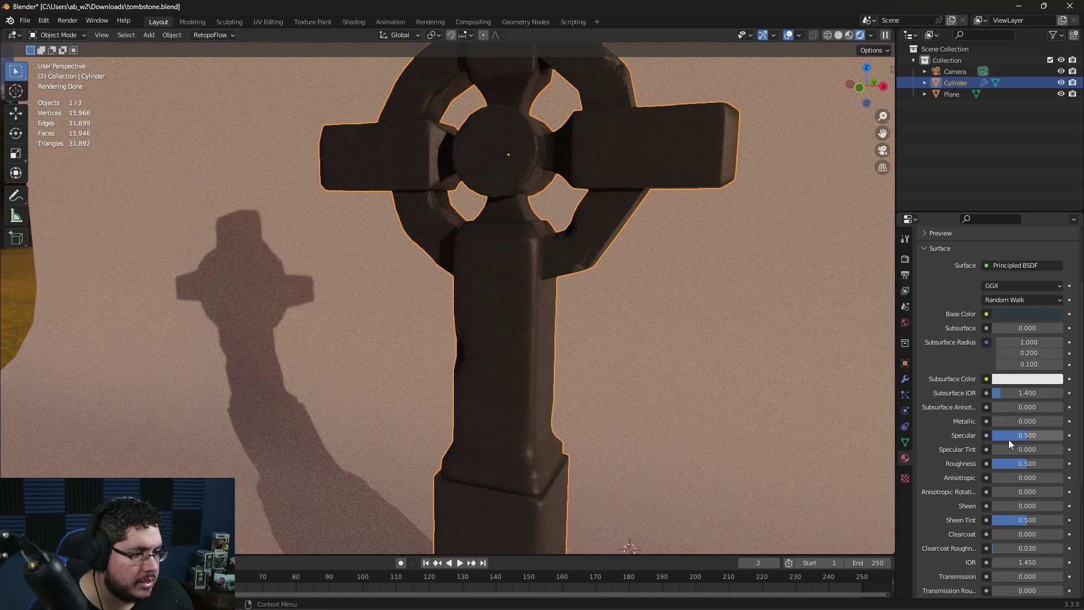
drag(1029, 468, 1042, 467)
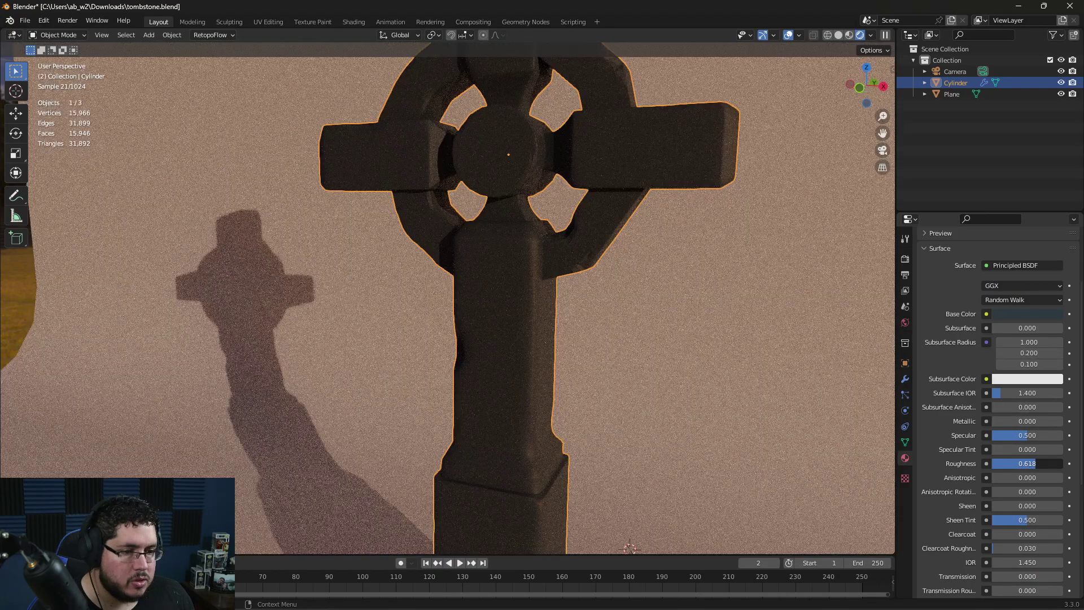
scroll(703, 384, down, 3)
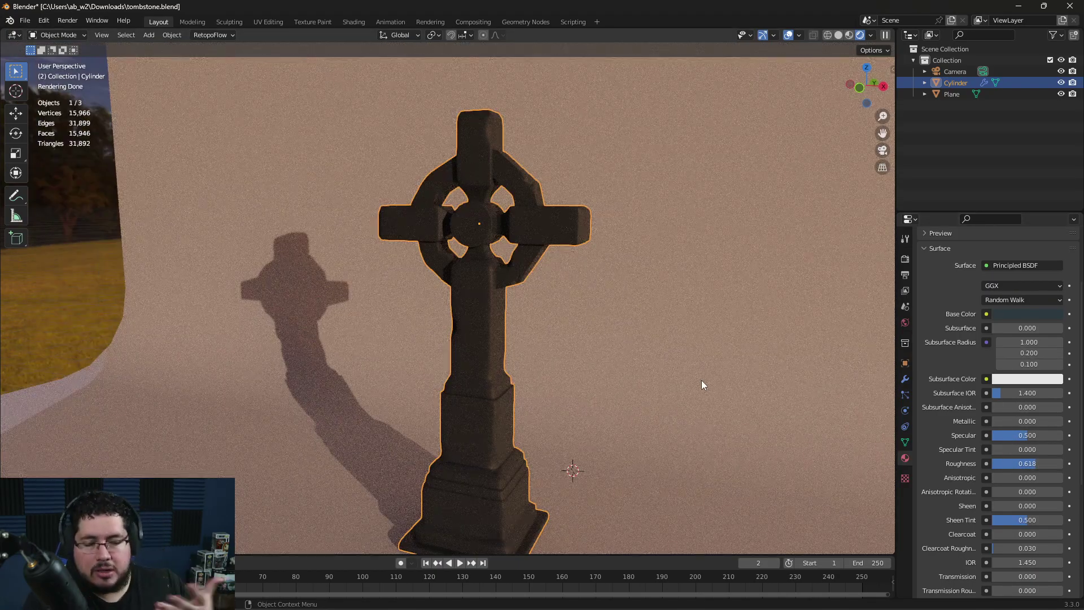
Step: Brighten the tombstone material's base color to a slate blue of H 0.571, S 0.553, V 0.202
click(994, 313)
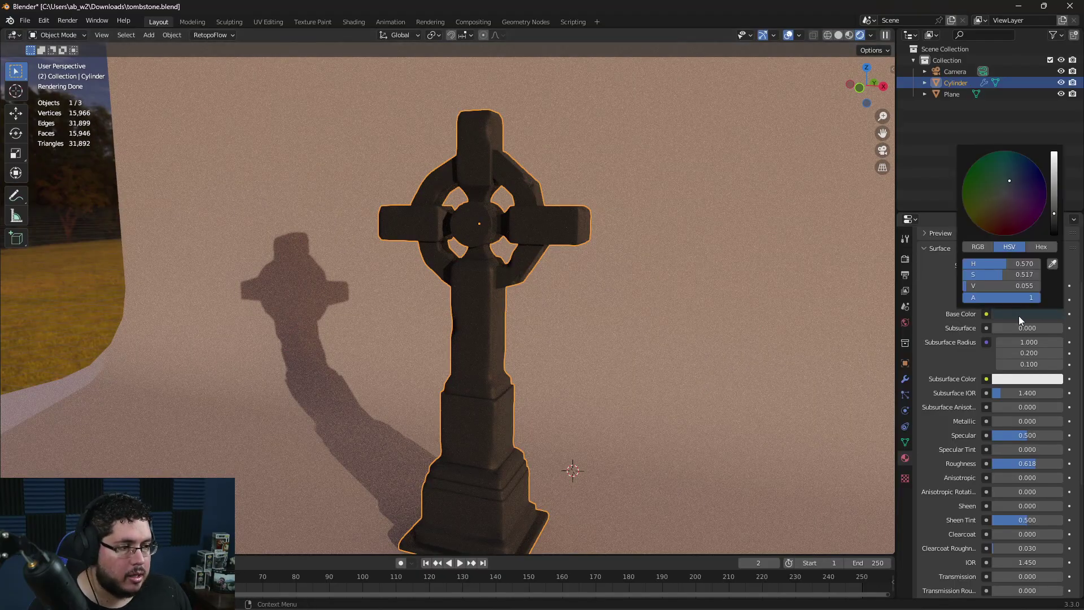
drag(1051, 226, 1054, 196)
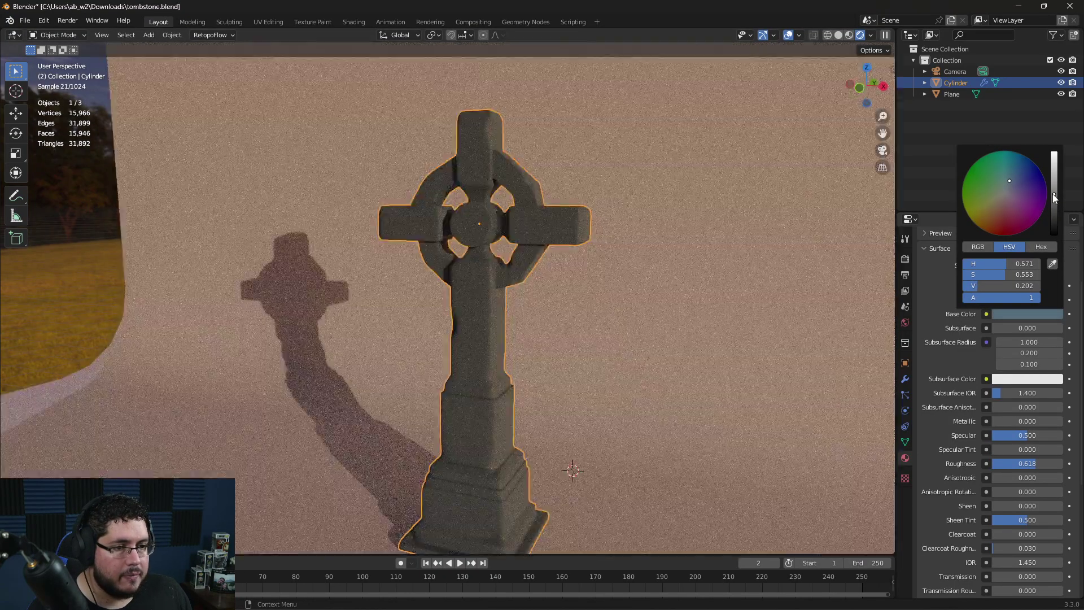
scroll(497, 388, down, 4)
scroll(547, 338, down, 3)
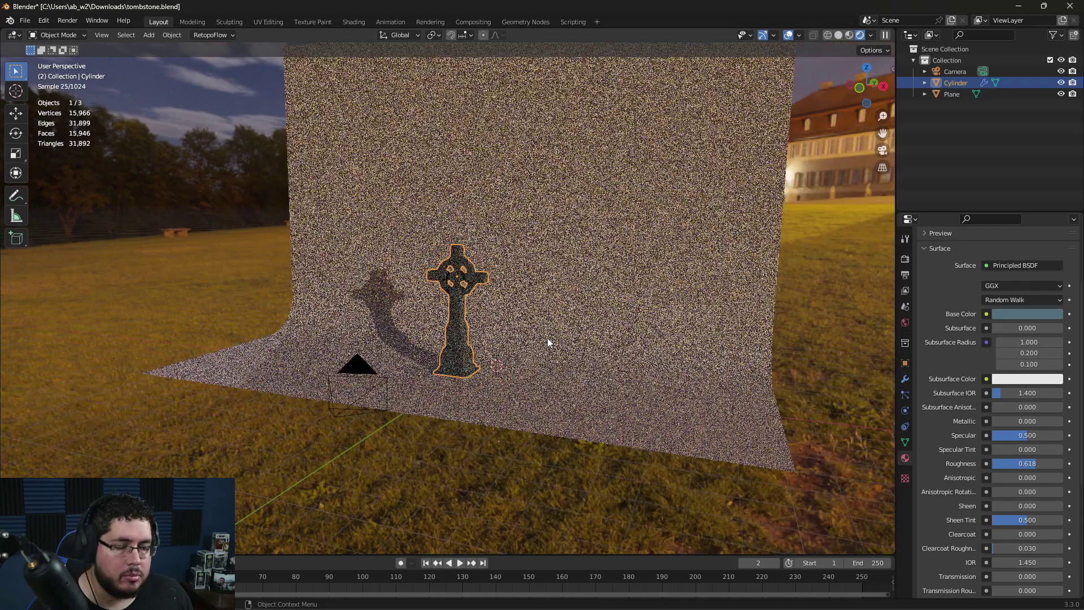
scroll(547, 338, up, 8)
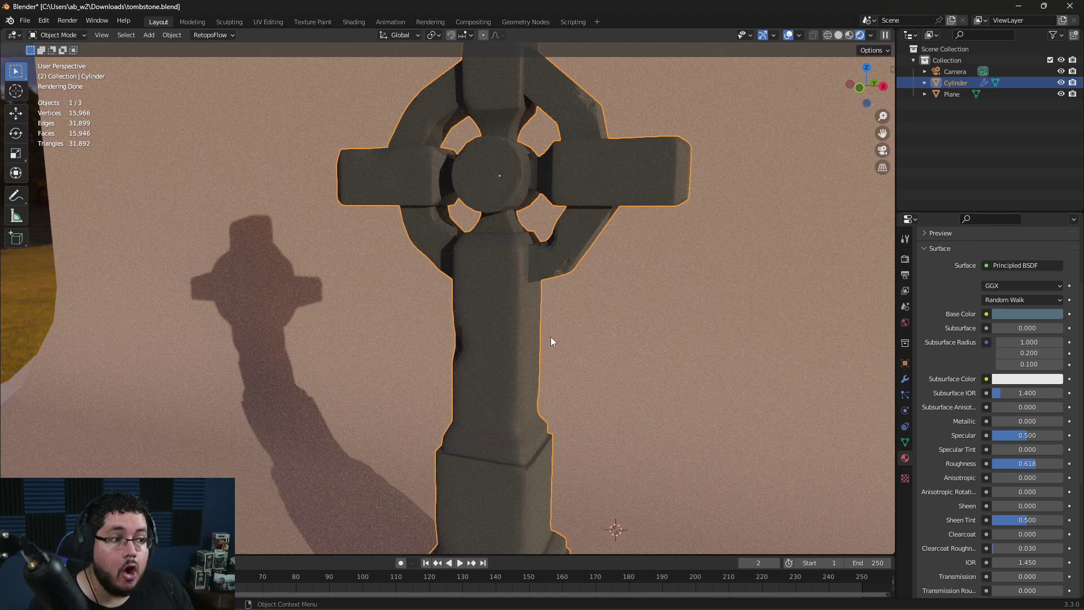
Step: Examine the tombstone's Multires modifier, the scene through the camera and the world environment settings
click(907, 379)
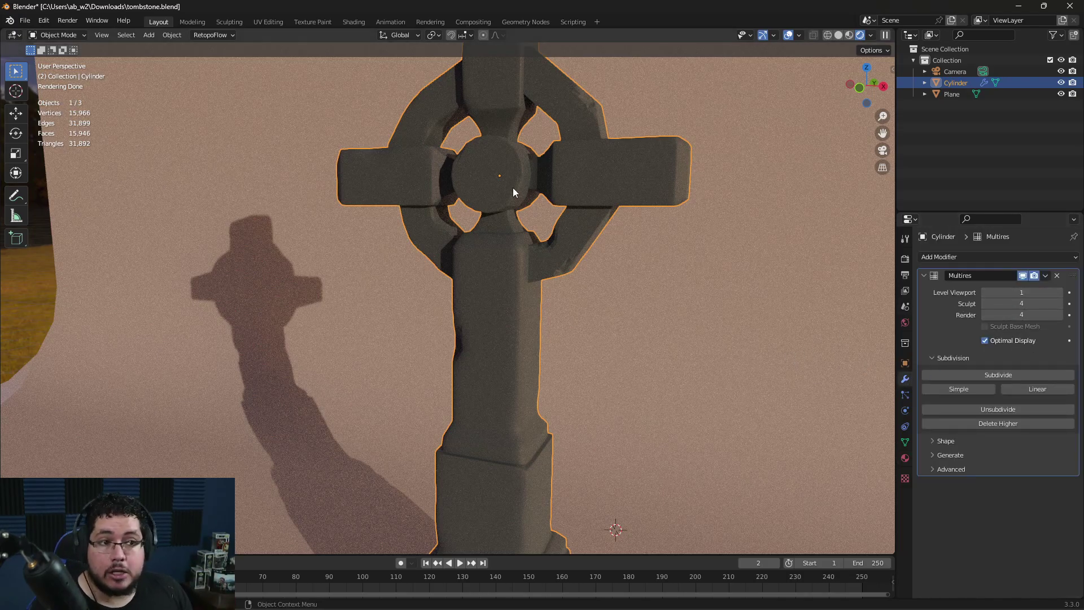
scroll(578, 336, down, 6)
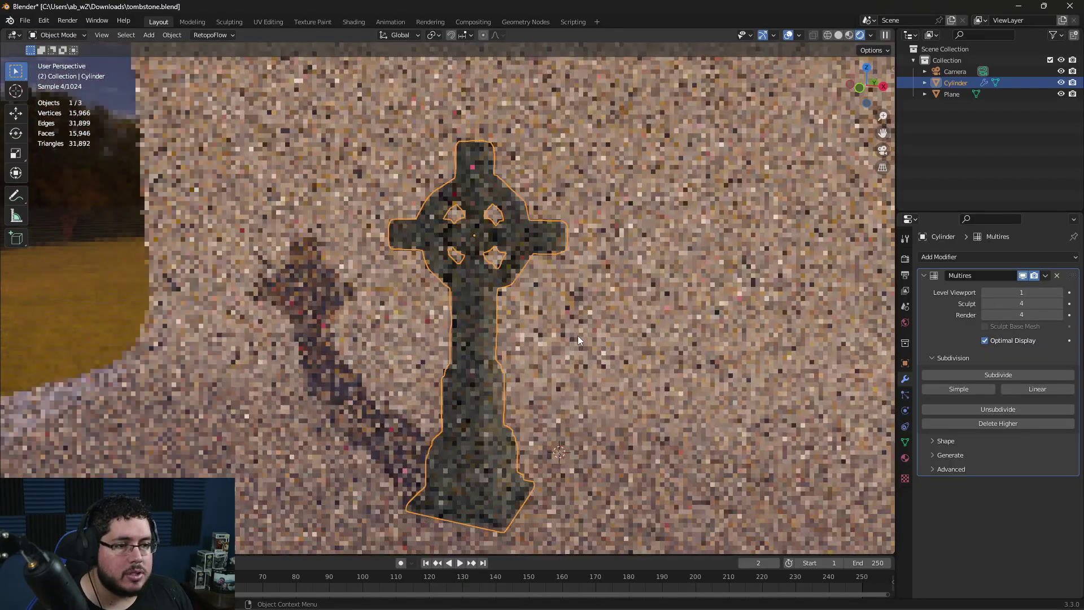
key(alt+a)
scroll(621, 372, down, 5)
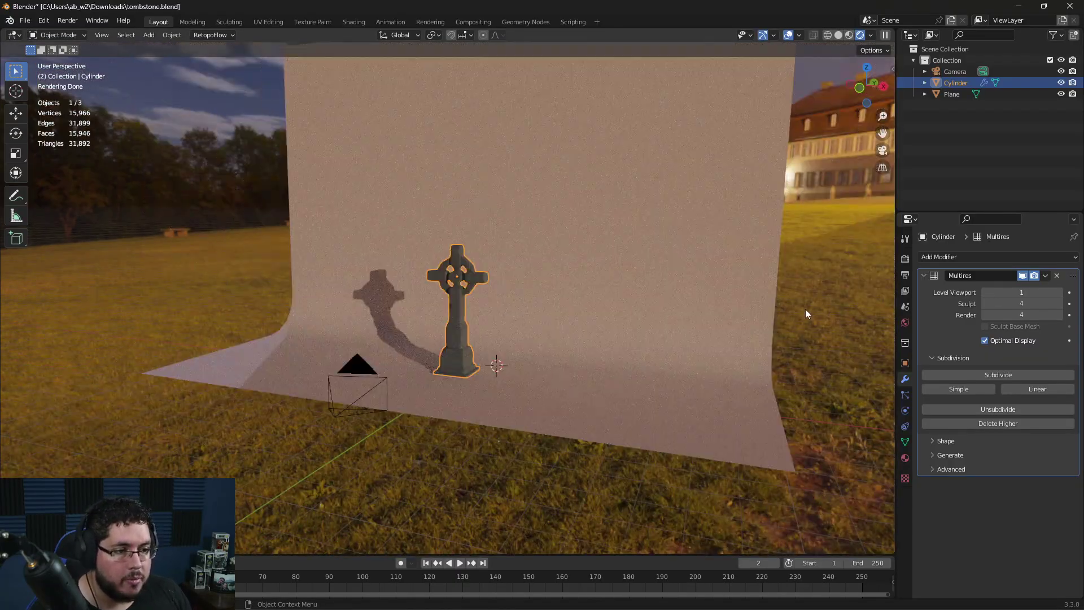
middle_drag(797, 323, 451, 334)
scroll(451, 334, down, 5)
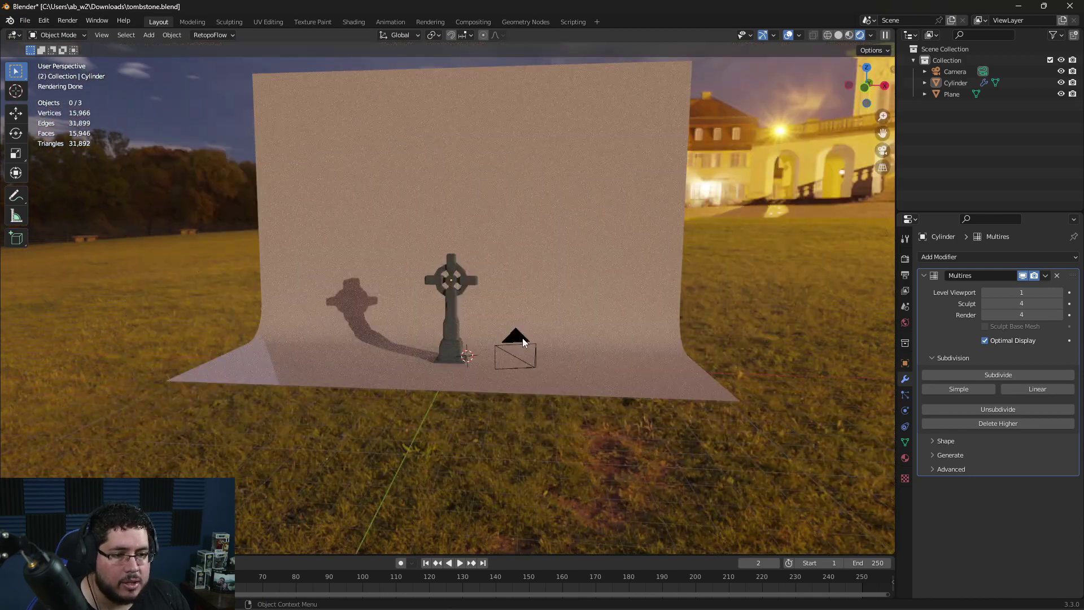
click(522, 339)
click(885, 150)
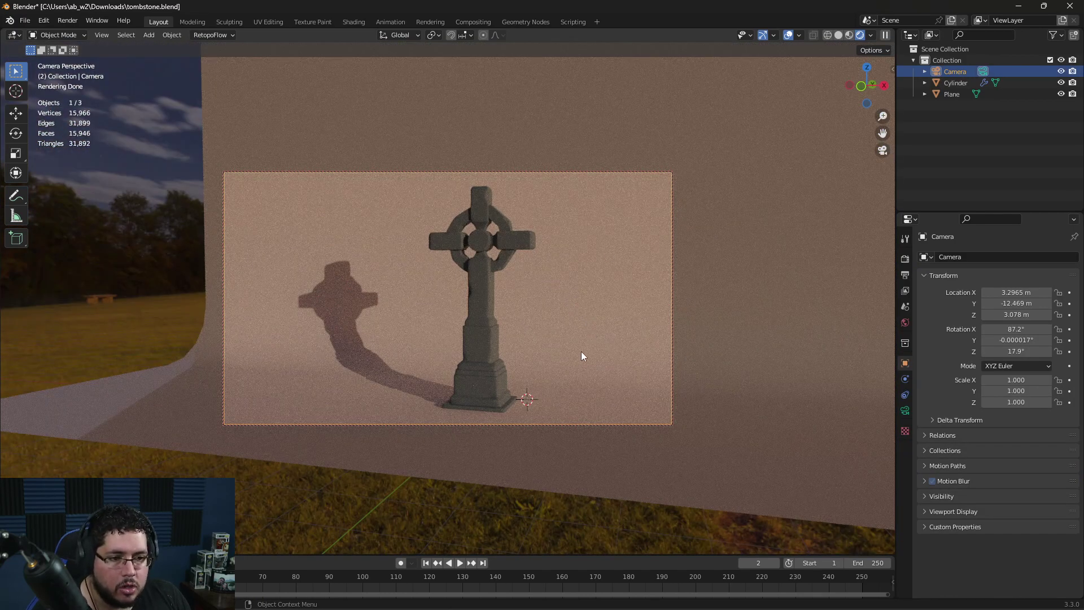
click(906, 323)
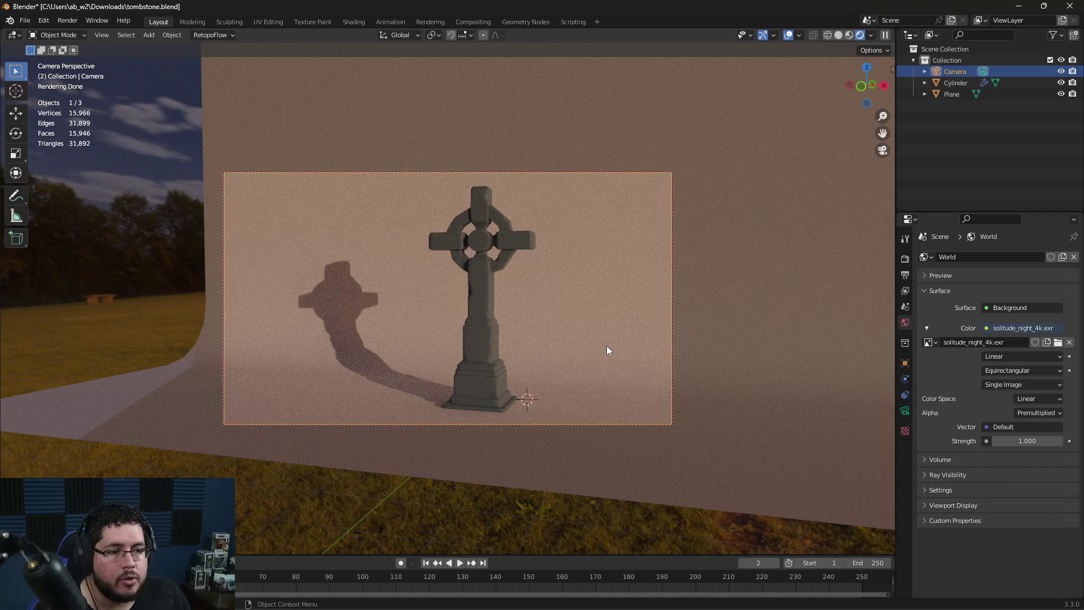
Step: Add a spot light to the scene with nothing else selected
key(alt+a)
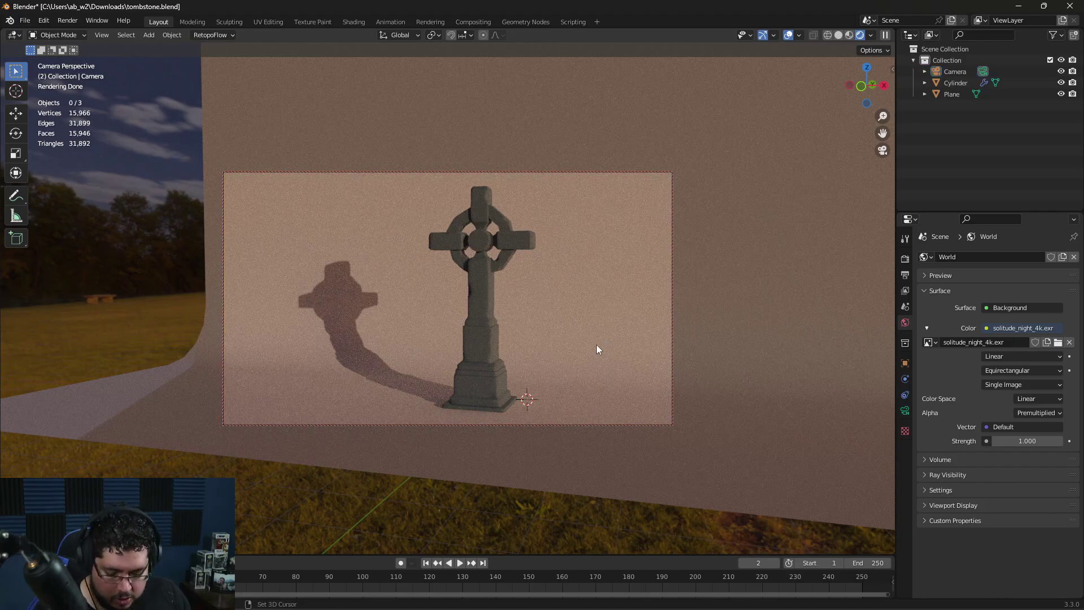
key(shift+a)
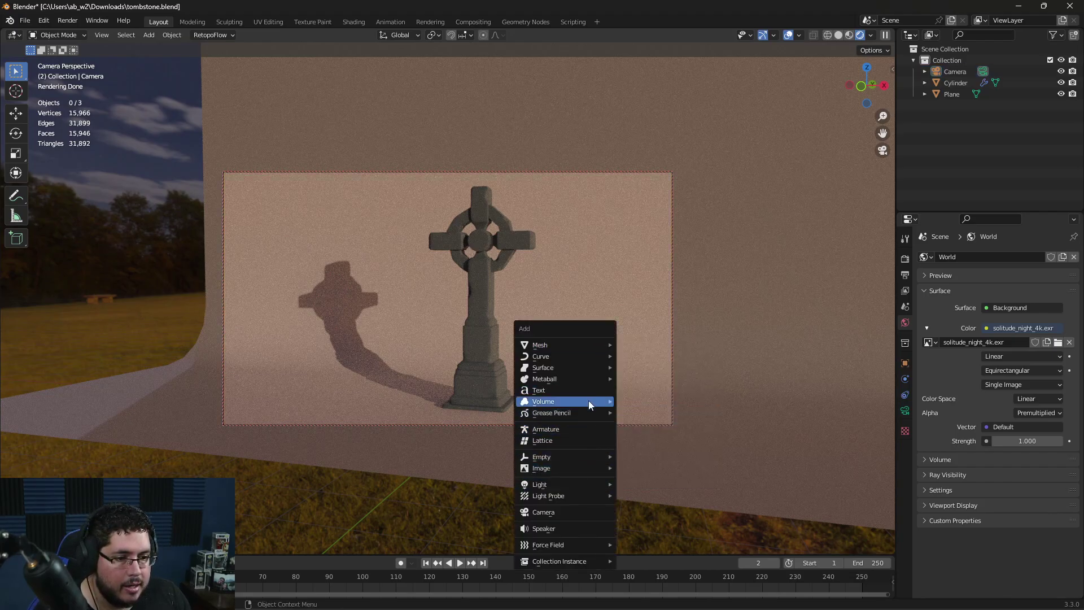
mouse_move(594, 483)
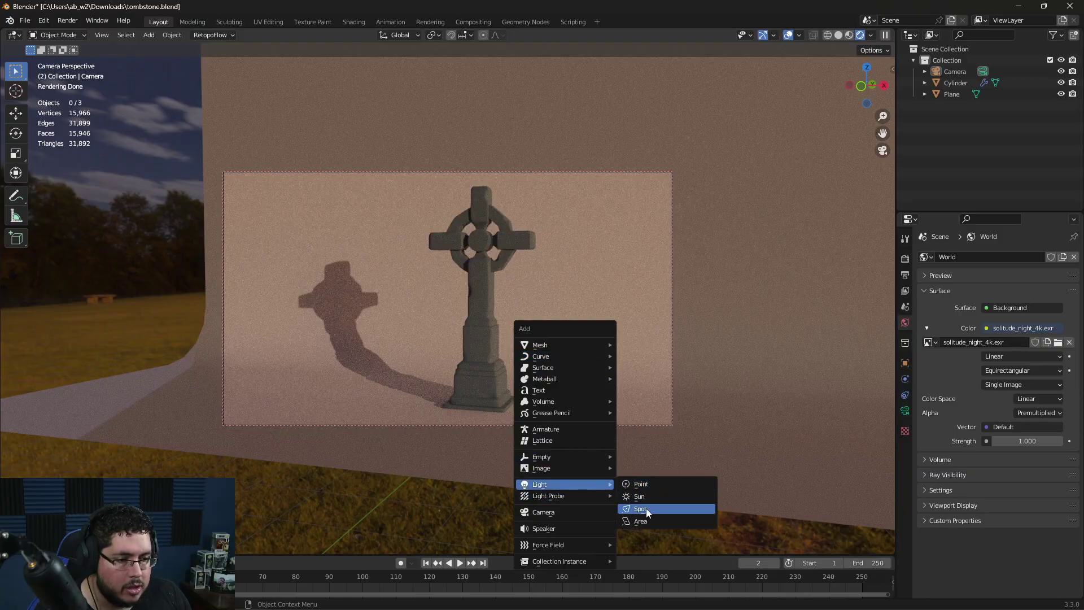
click(646, 508)
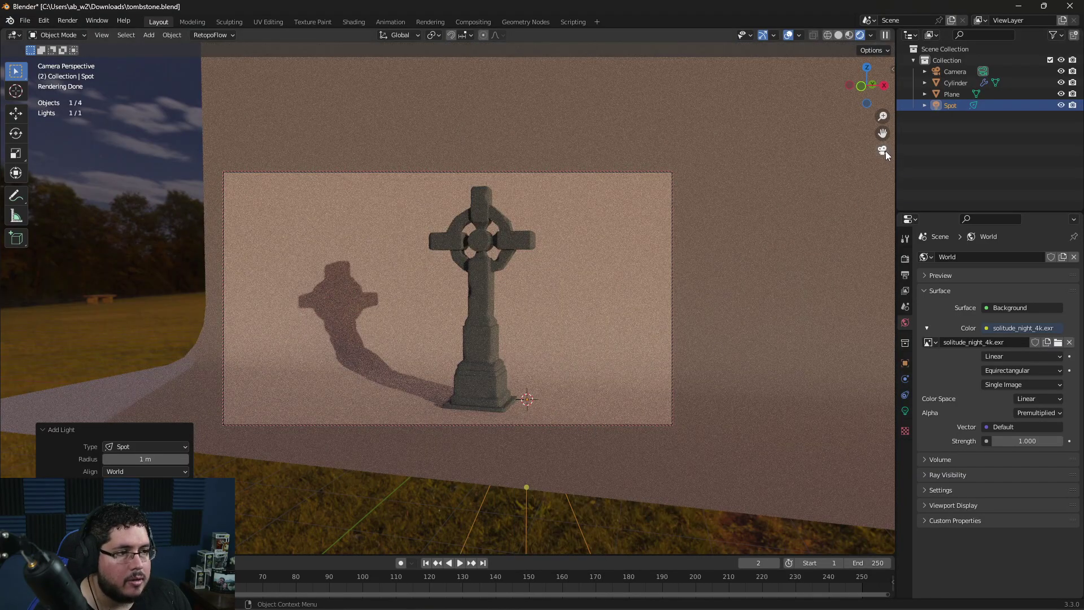
Step: Move the spot light out of the ground to a raised place beside the tombstone and point it at the cross
click(884, 151)
middle_drag(537, 368, 516, 341)
key(g)
click(448, 159)
middle_drag(462, 236, 551, 332)
key(g)
click(533, 274)
drag(479, 295, 466, 289)
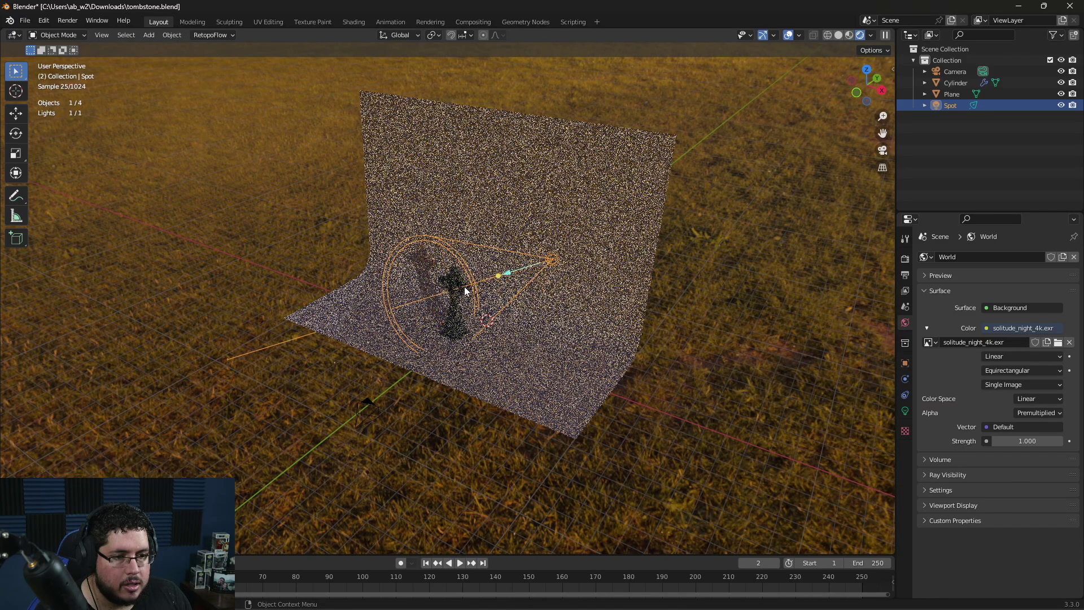
Step: Shift the spot light toward the backdrop and aim its beam at the tombstone from the side
middle_drag(467, 294, 392, 282)
scroll(392, 282, up, 2)
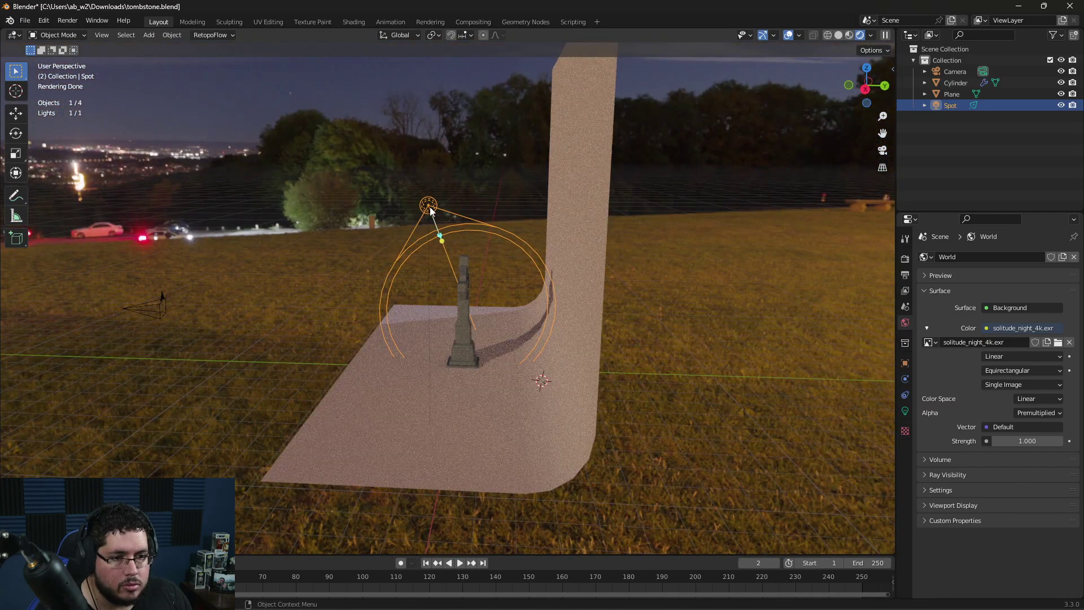
key(g)
click(528, 215)
drag(530, 246, 475, 273)
middle_drag(475, 273, 673, 306)
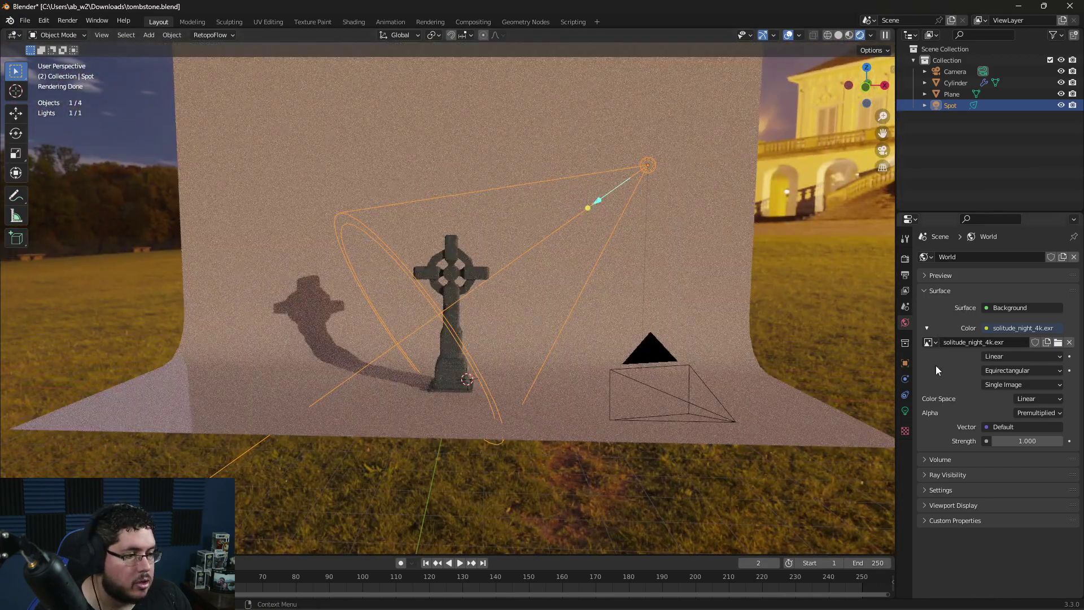
Step: Raise the spot light's power through 100 W and 1000 W to 1500 W
click(906, 411)
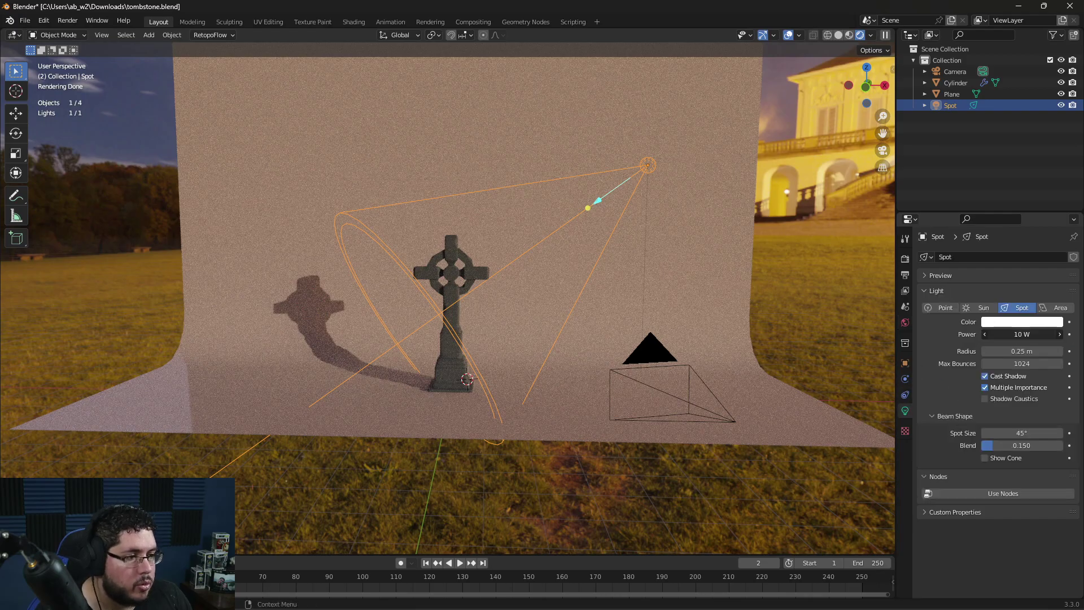
double_click(1024, 334)
text(100)
key(Return)
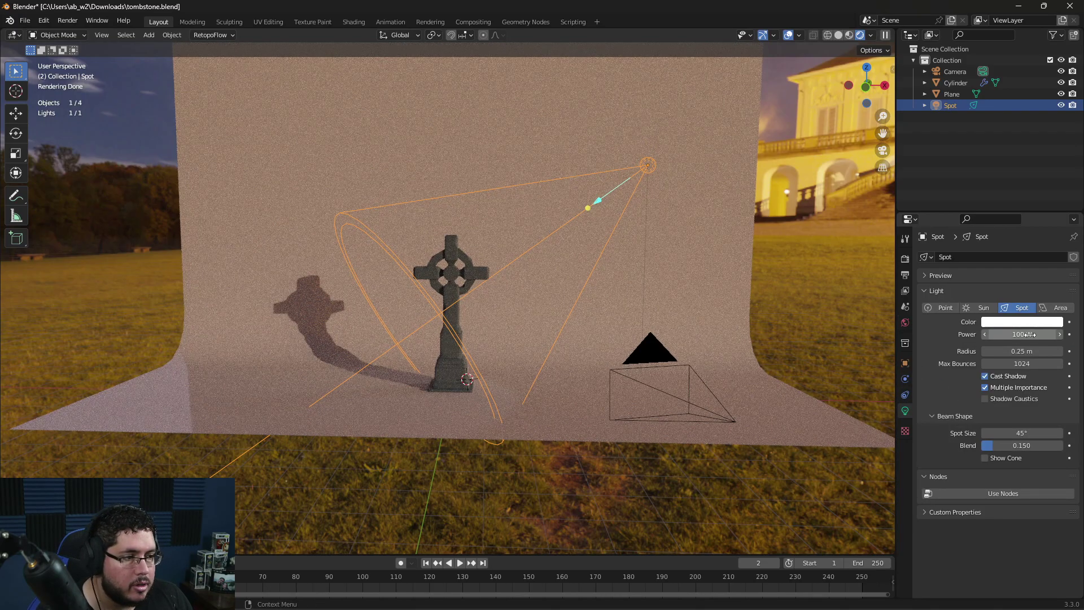
double_click(1023, 334)
text(1000)
key(Return)
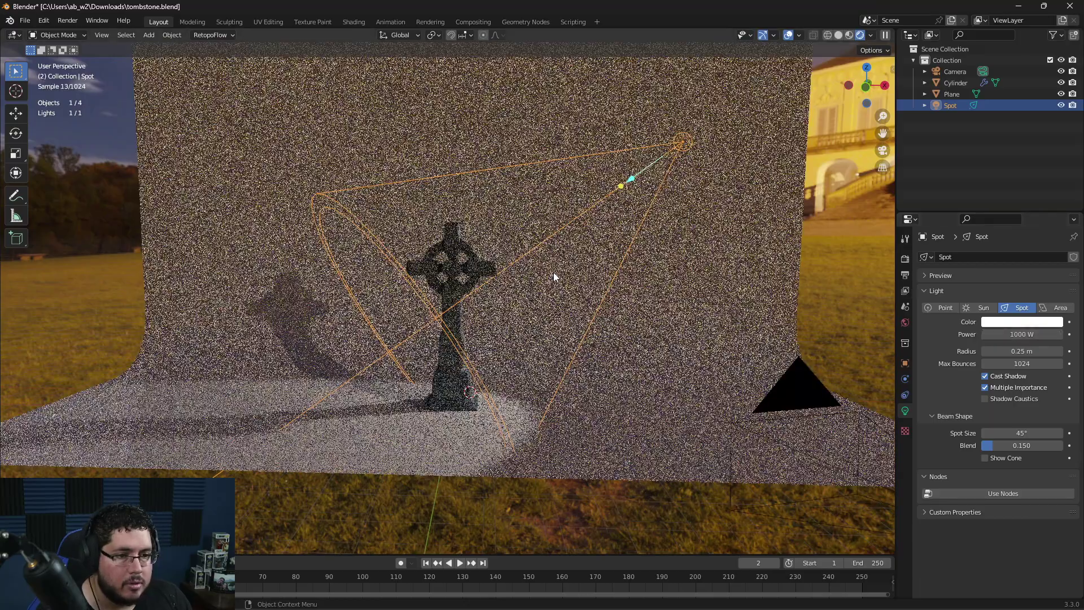
middle_drag(553, 272, 501, 281)
double_click(1025, 335)
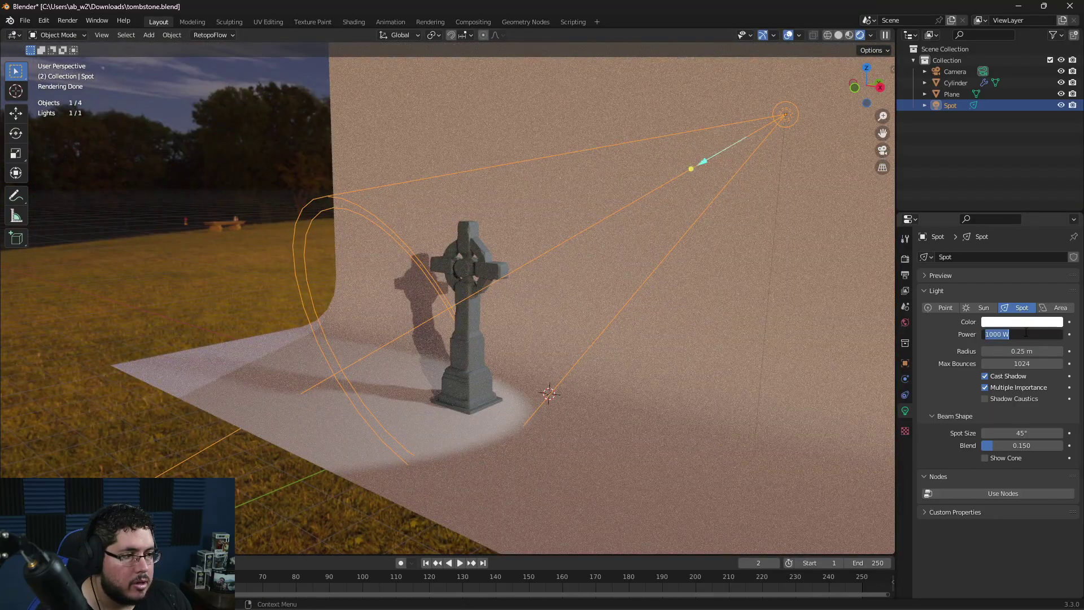
text(1500)
key(Return)
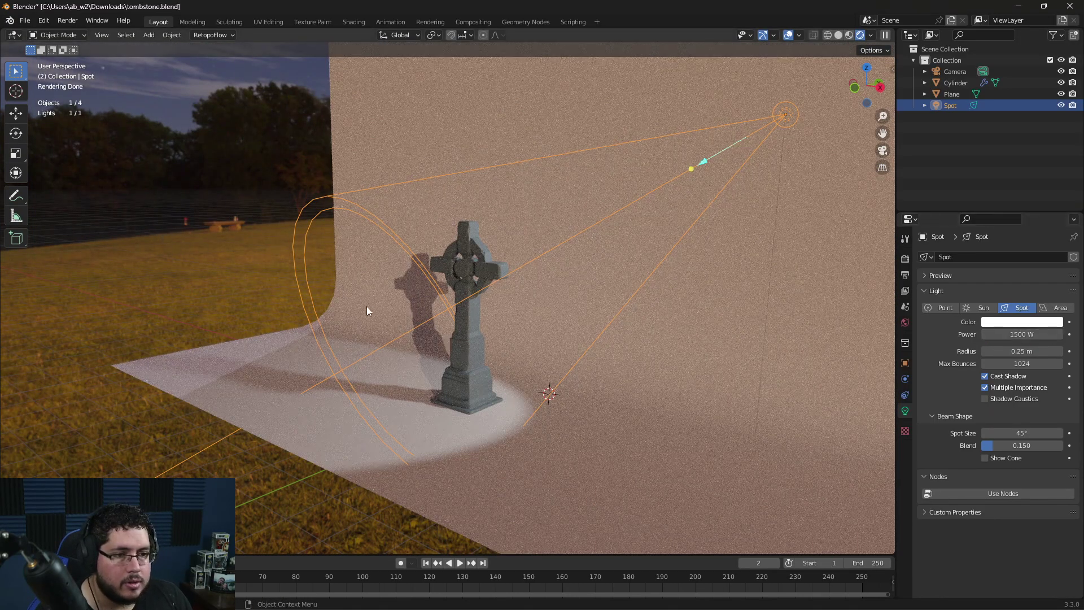
Step: Look through the camera and reframe the shot so the tombstone sits slightly right of the frame's center
scroll(367, 306, down, 2)
mouse_move(367, 307)
middle_down()
mouse_move(368, 345)
mouse_move(370, 303)
middle_up()
click(881, 152)
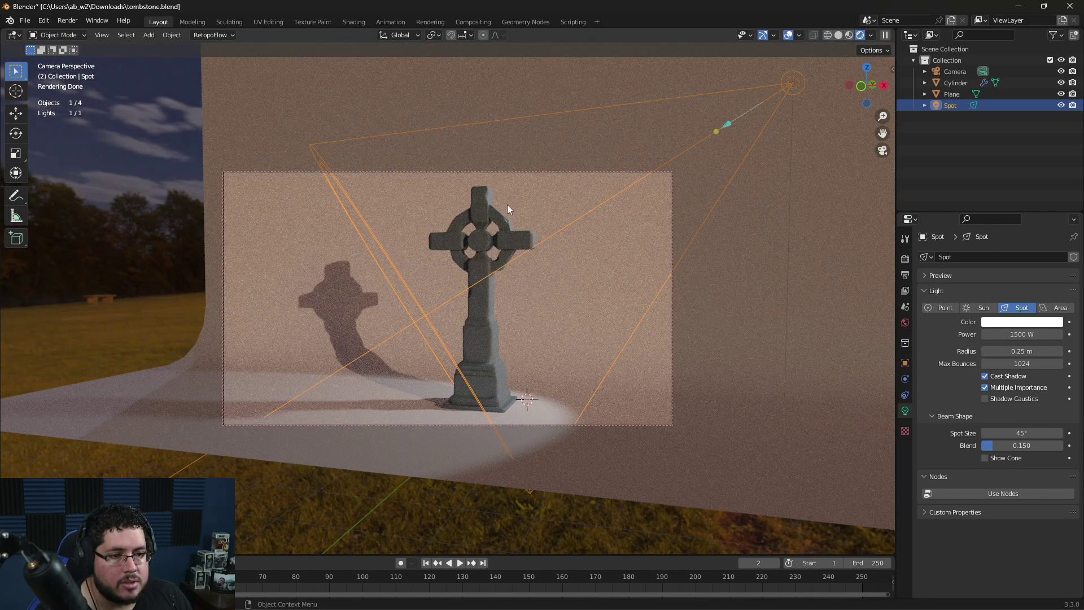
shift+middle_drag(523, 333, 563, 331)
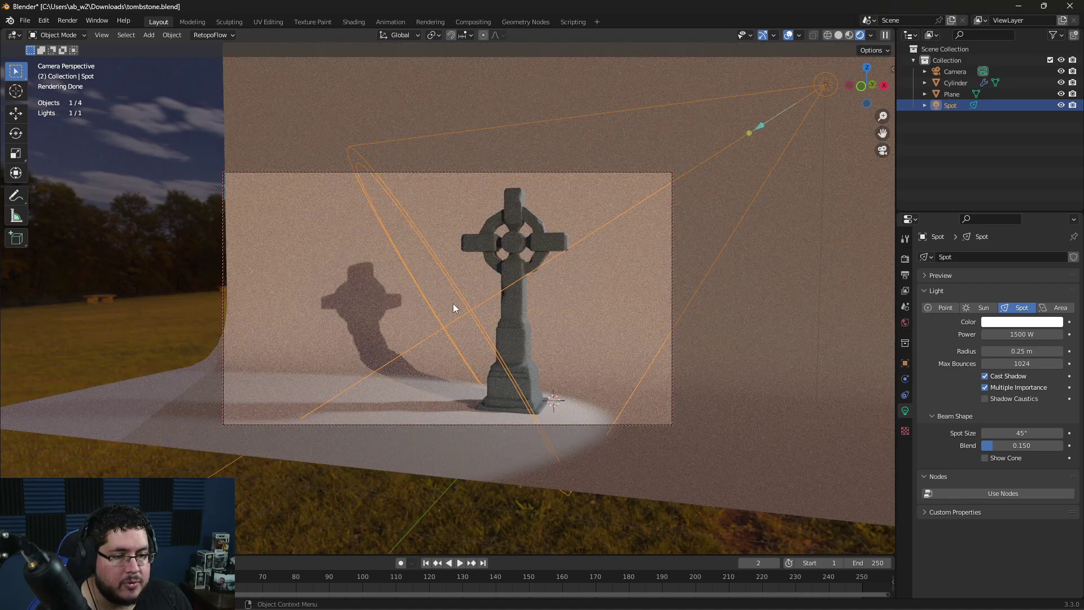
Step: Rotate the curved backdrop plane about the global Z axis so it squarely faces the camera behind the tombstone
click(497, 310)
key(r)
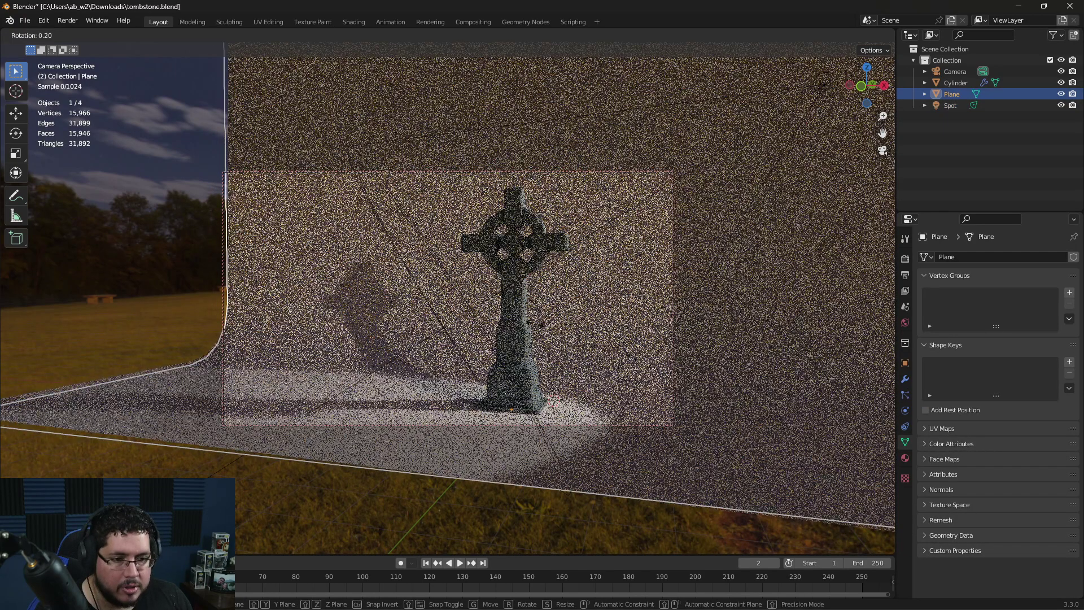
right_click(523, 322)
key(r)
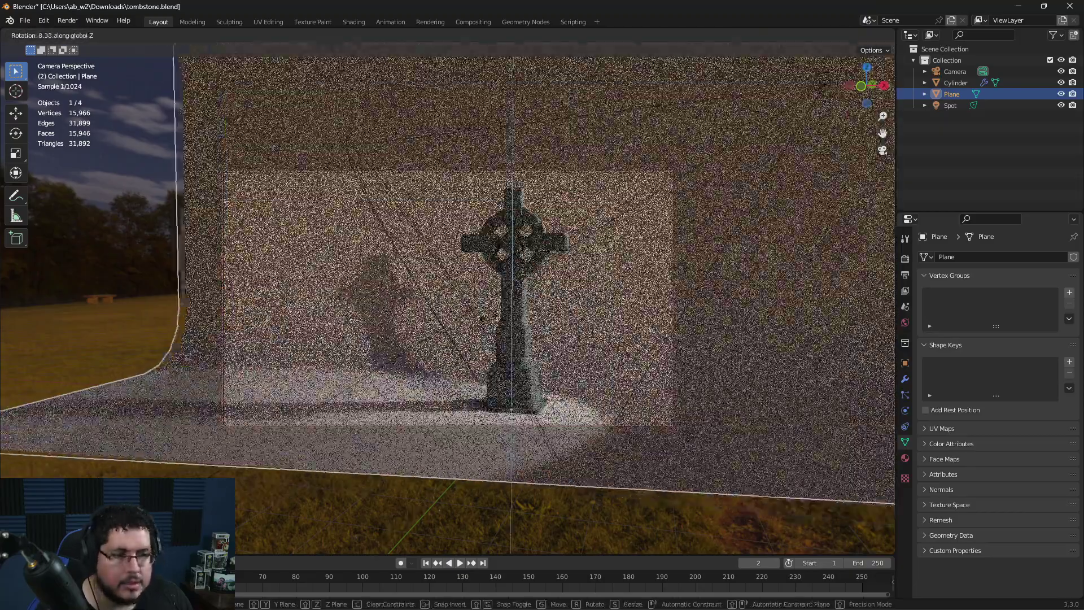
click(274, 331)
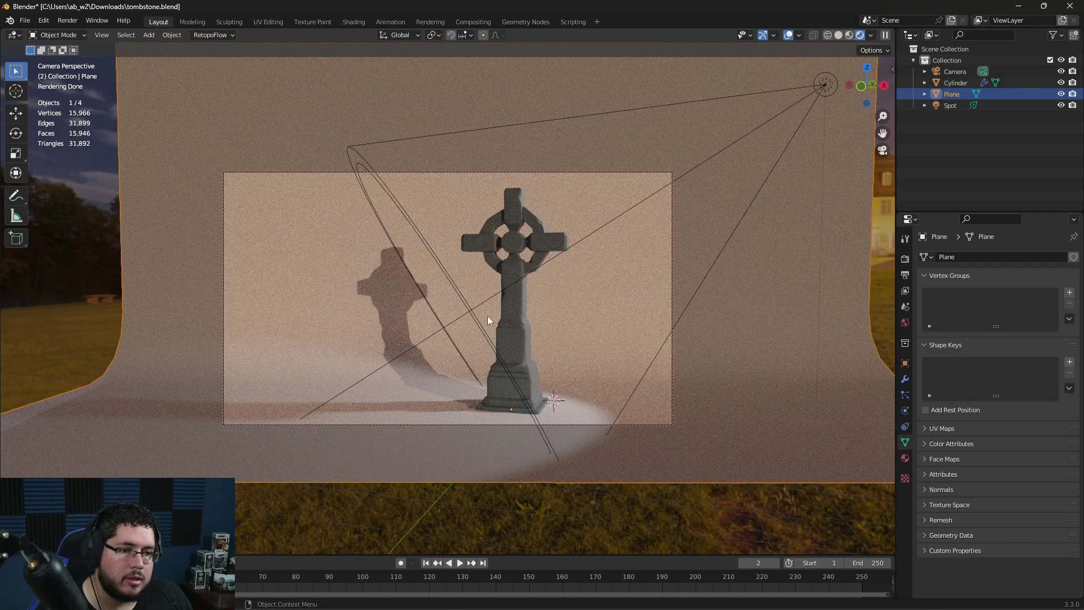
click(624, 507)
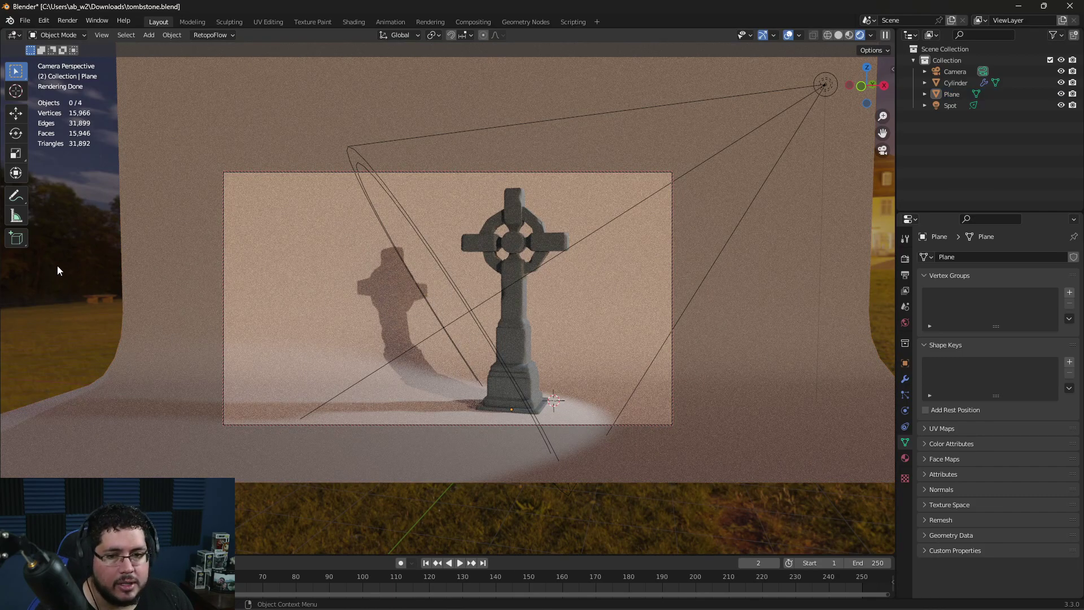
Step: Dim the world's night HDRI background by trying strengths of 0.5, 0.1 and 0.02, ending at 0.08
click(905, 323)
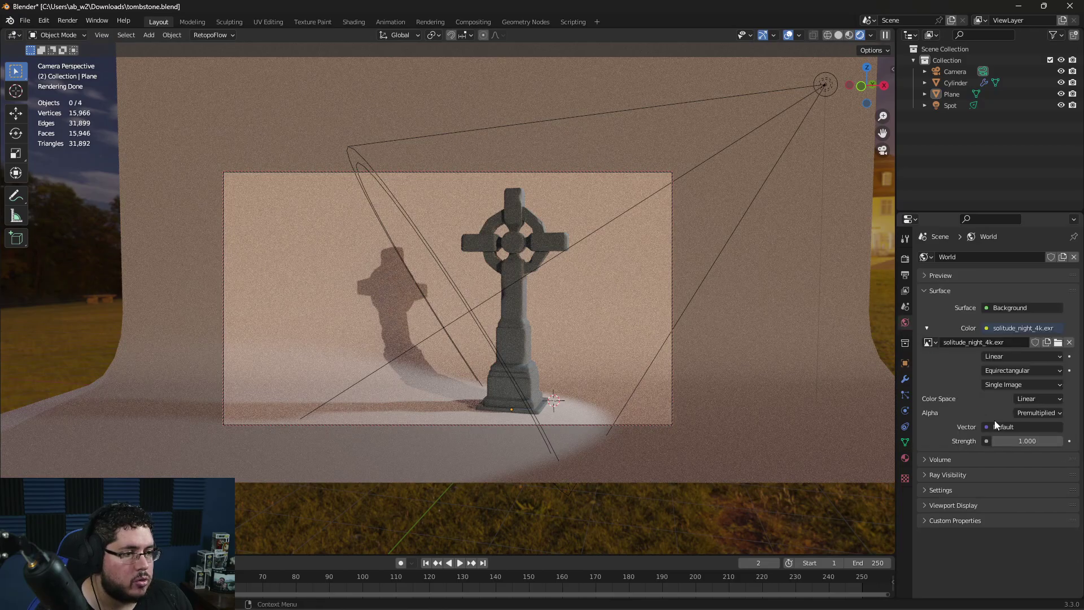
click(1016, 440)
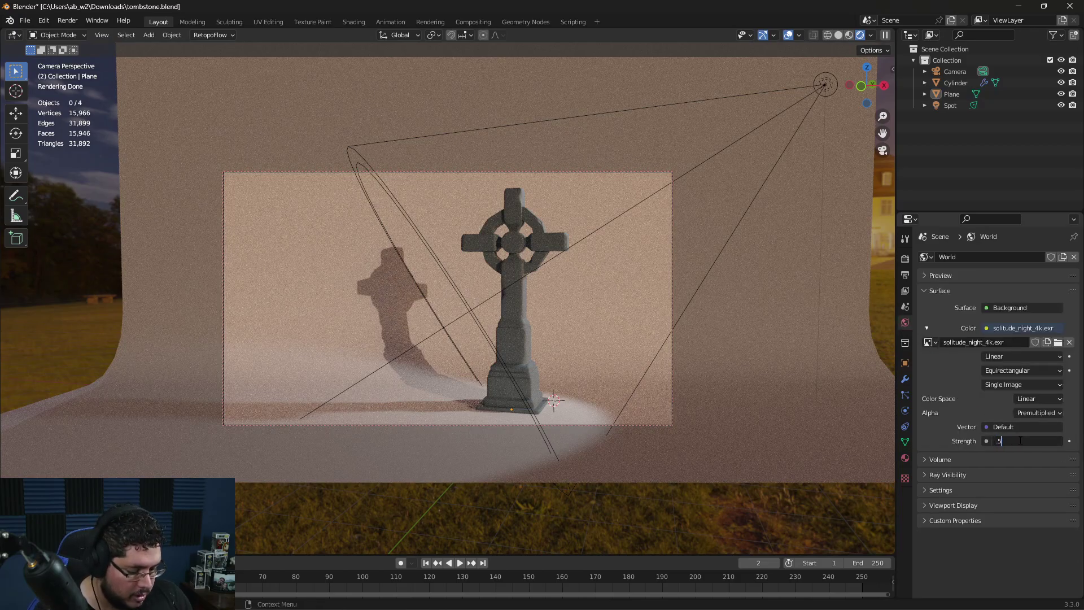
key(Return)
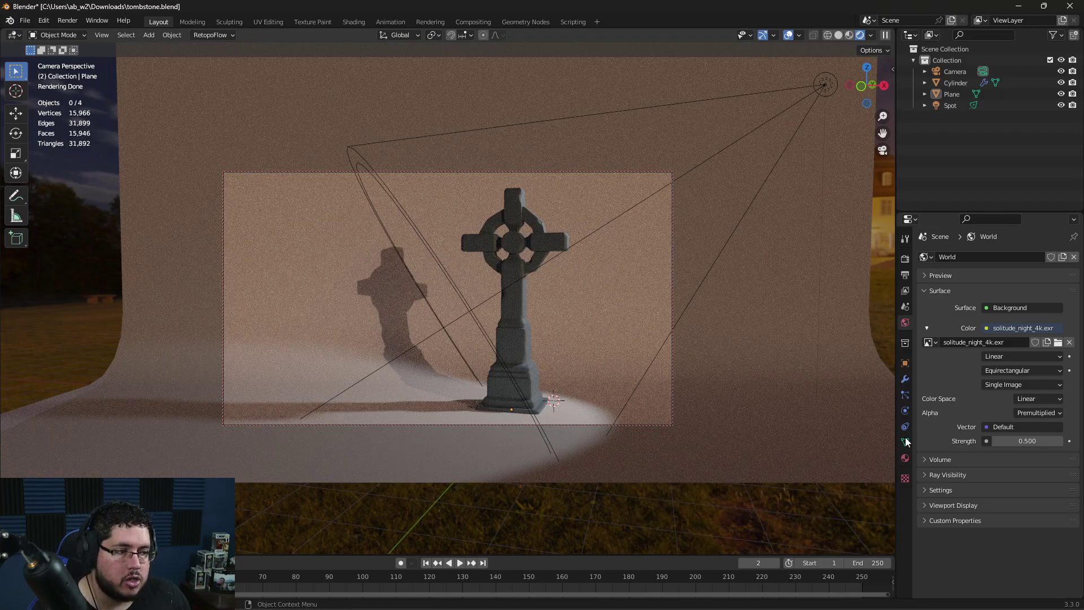
click(1018, 441)
text(.1)
key(Return)
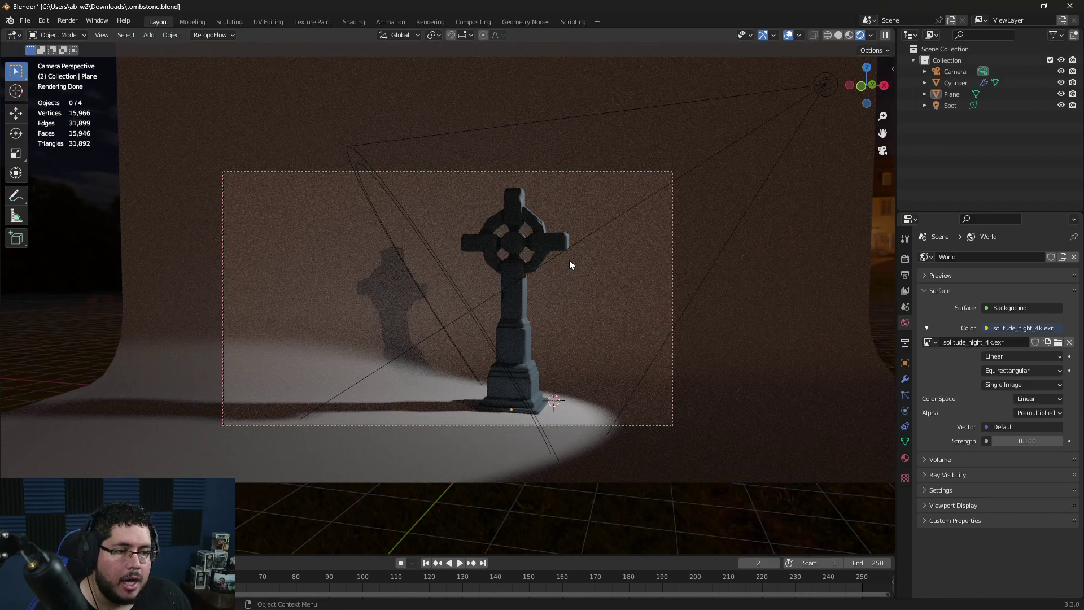
click(1035, 442)
text(.02)
key(Return)
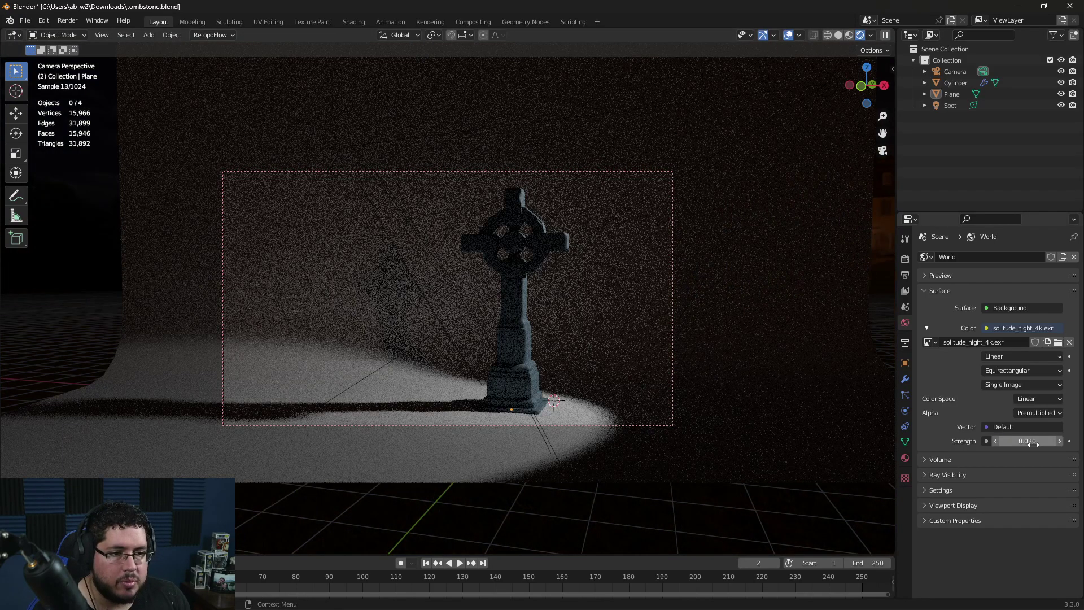
click(1037, 441)
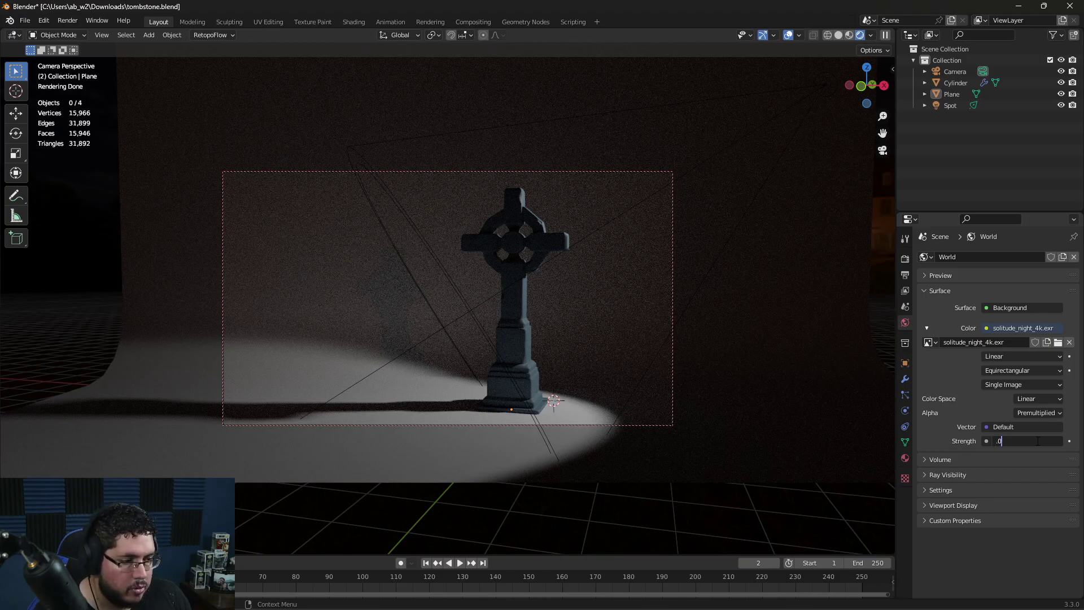
text(.08)
key(Return)
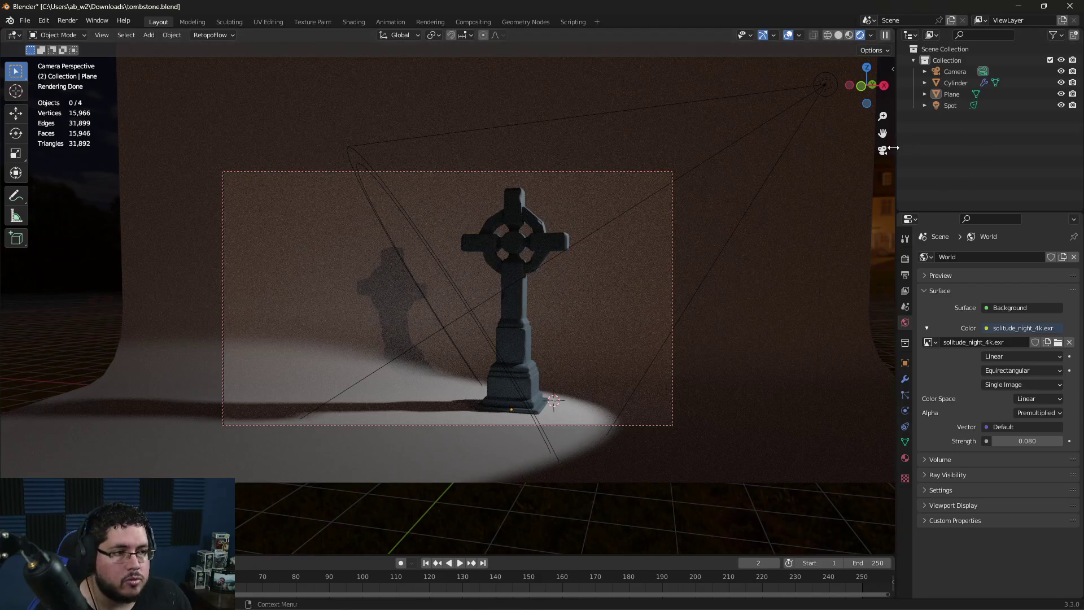
Step: Add a point light and place it in front of the backdrop, to the left of the tombstone above the floor
middle_drag(581, 435, 521, 374)
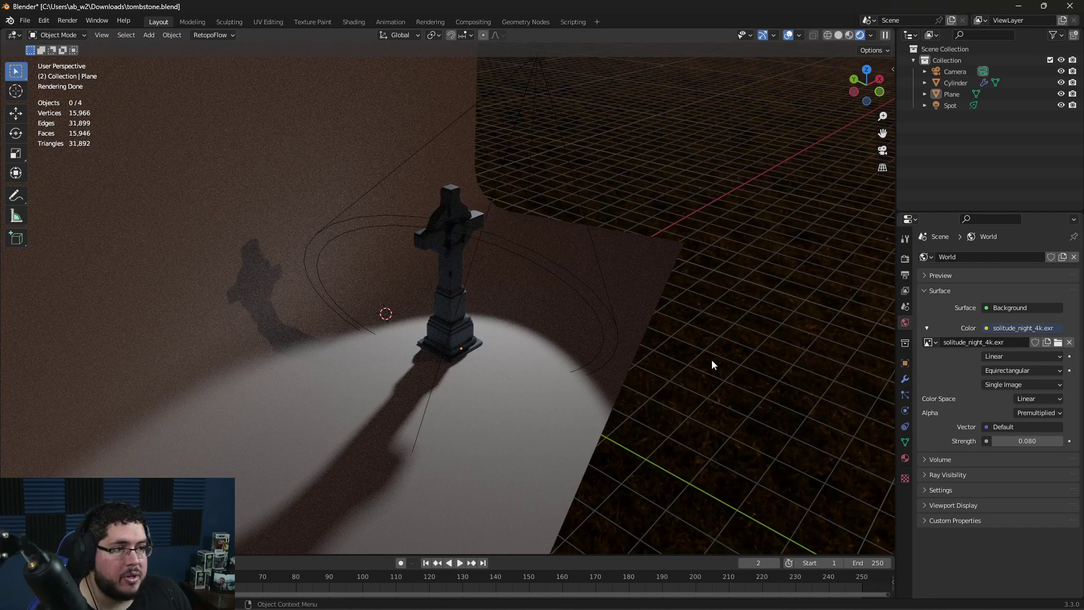
key(shift+a)
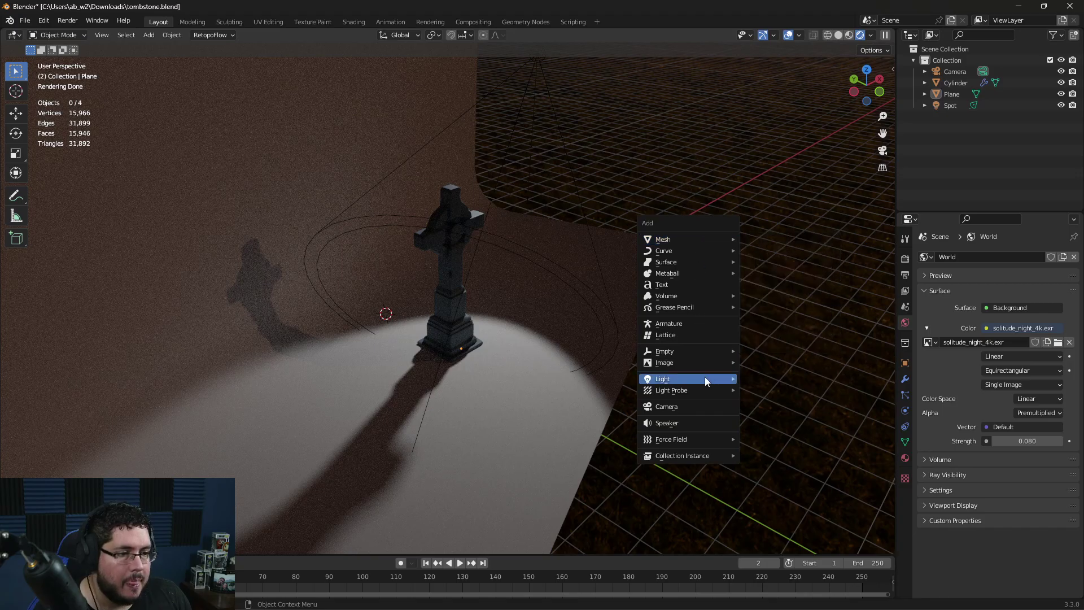
mouse_move(703, 382)
click(767, 376)
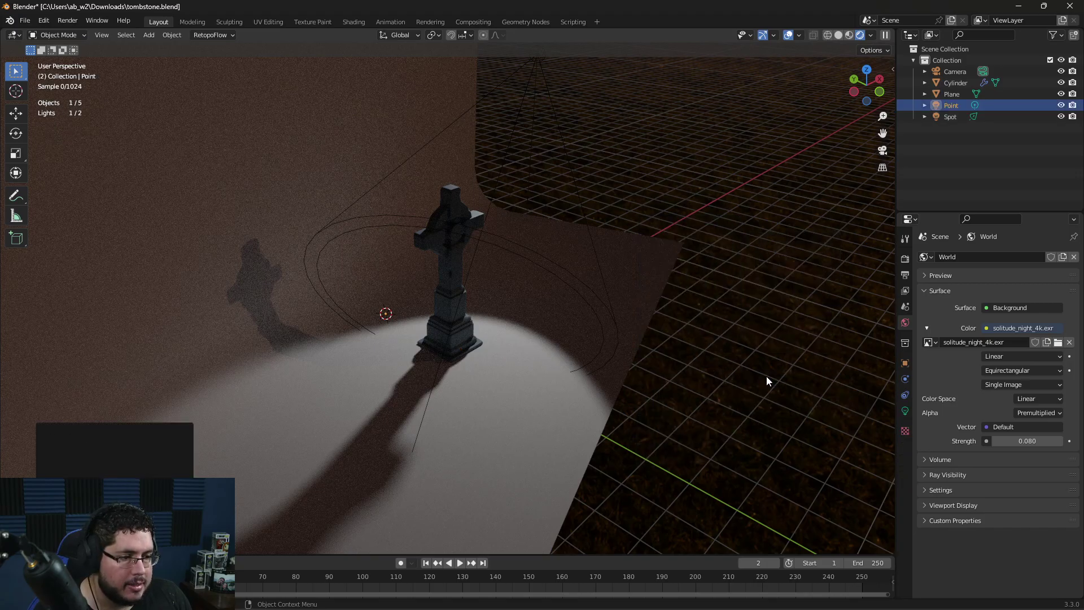
middle_drag(767, 376, 543, 399)
key(g)
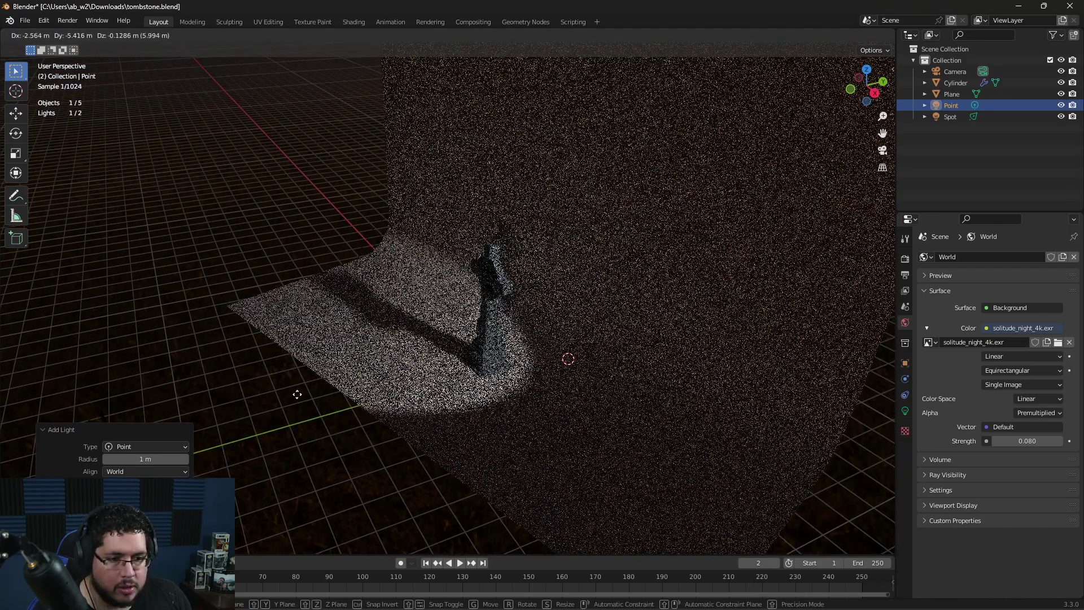
click(287, 354)
middle_drag(287, 355, 389, 333)
key(g)
click(325, 307)
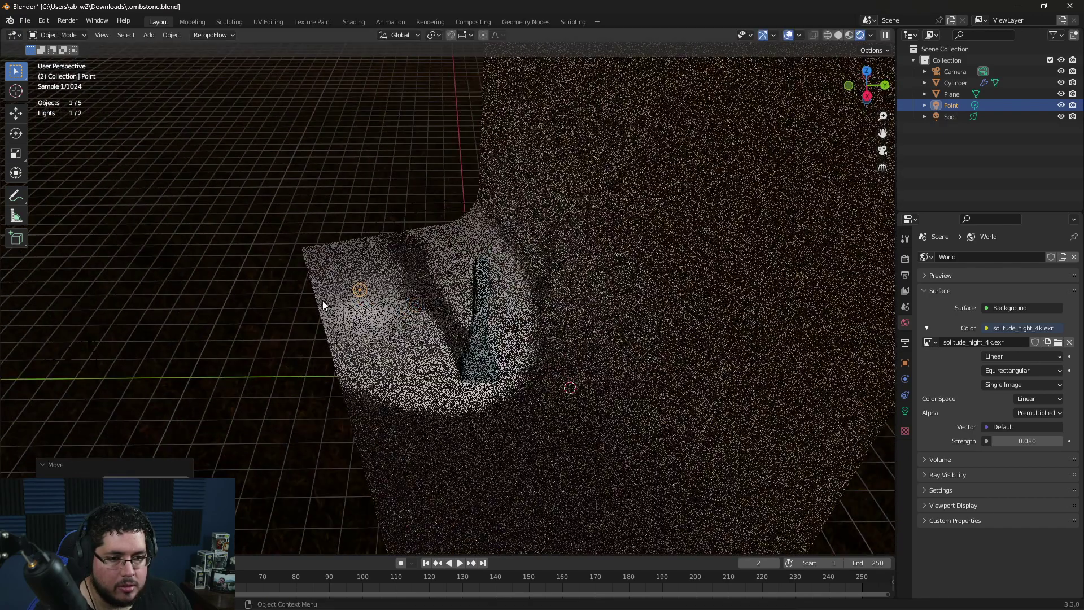
middle_drag(324, 307, 508, 265)
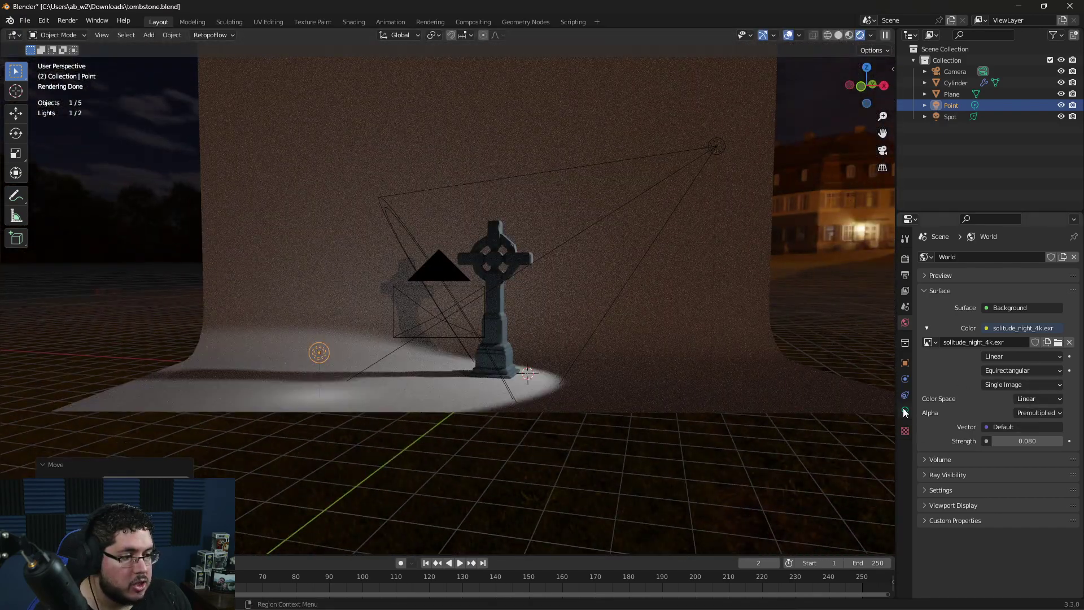
Step: Give the point light a warm orange color and set its power to 500 W, reduced to 100 W
click(905, 411)
click(992, 323)
drag(1004, 231, 991, 237)
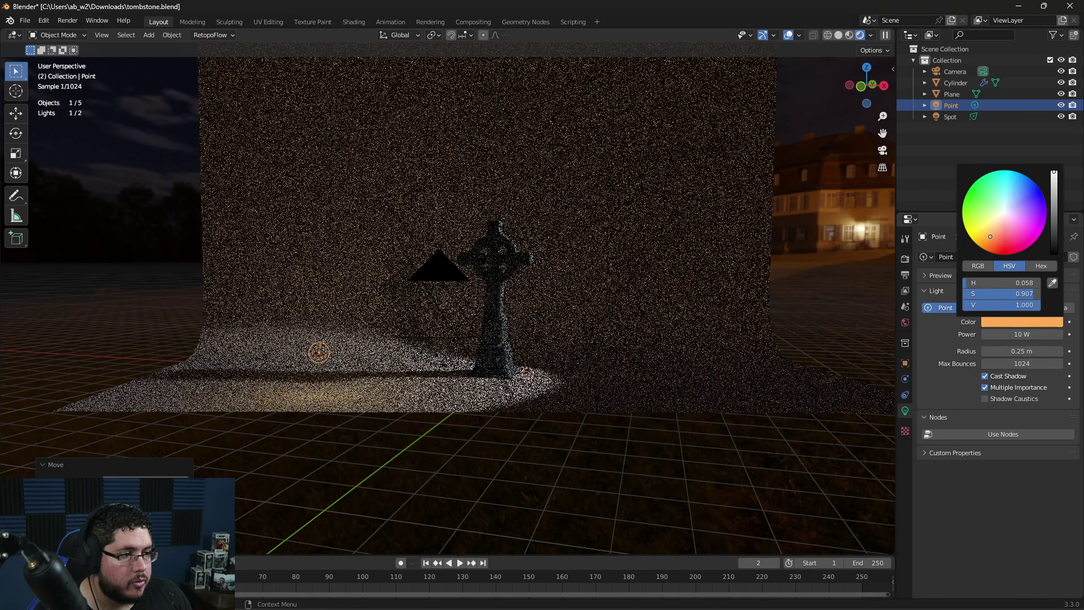
click(1017, 334)
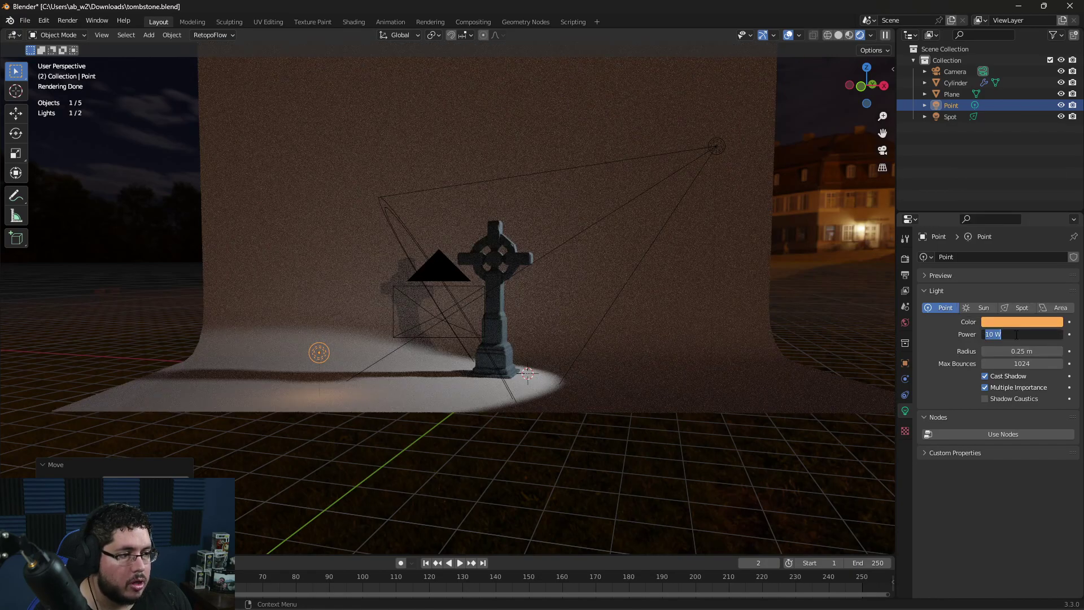
text(500)
key(Return)
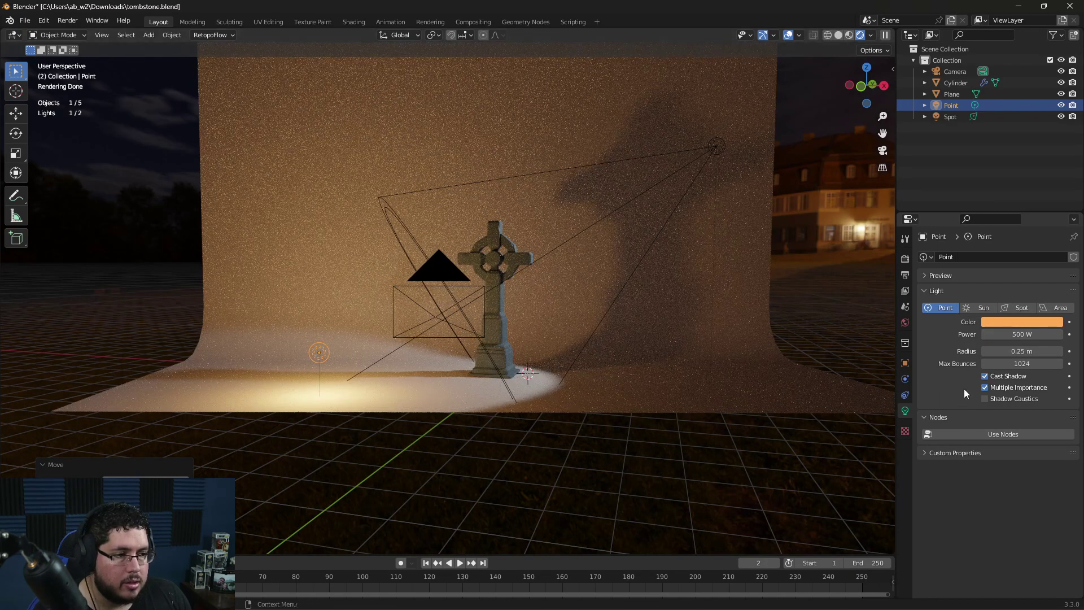
click(1025, 336)
text(100)
key(Return)
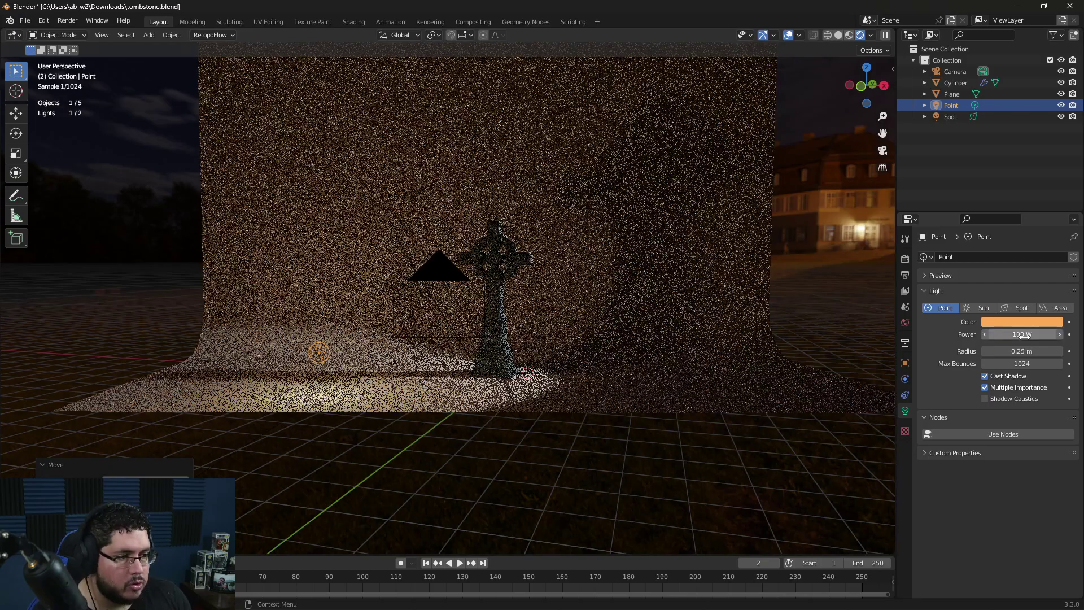
Step: Look through the camera and move the point light down near the floor and closer to the tombstone's base
middle_drag(472, 365, 406, 349)
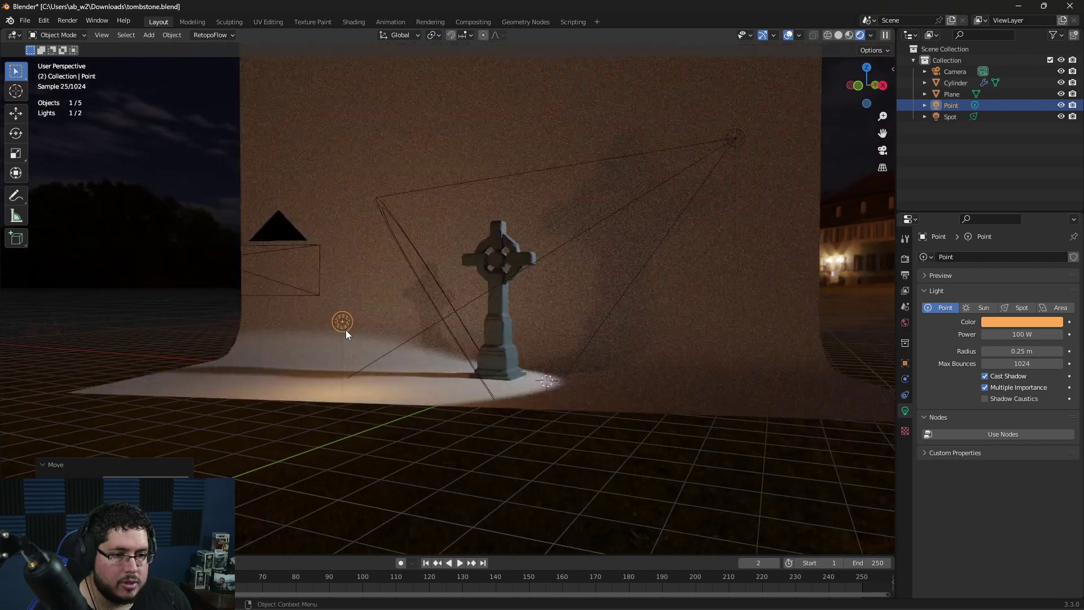
click(884, 150)
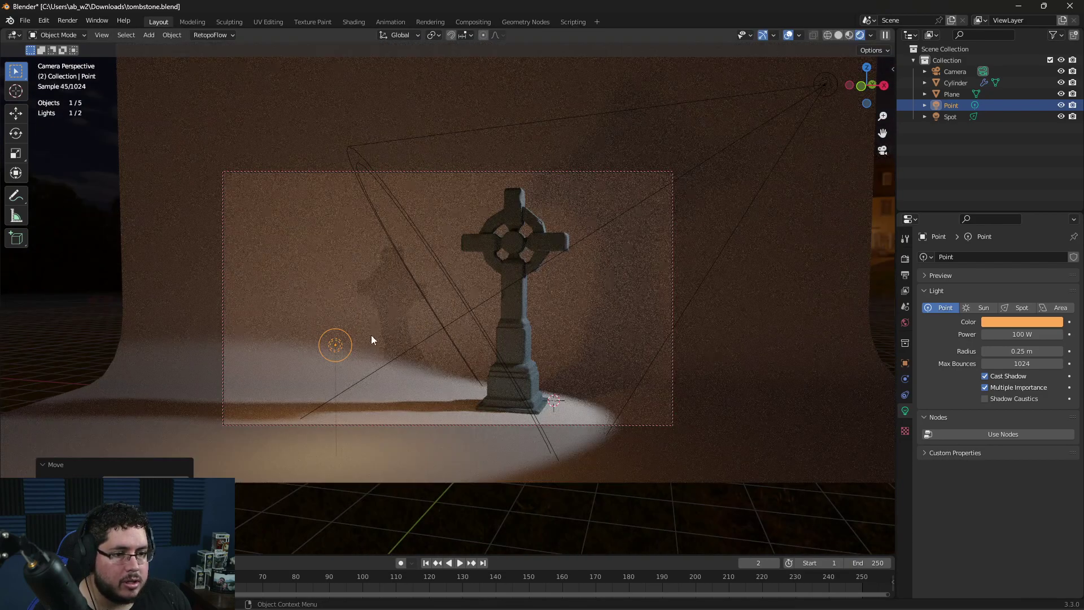
key(g)
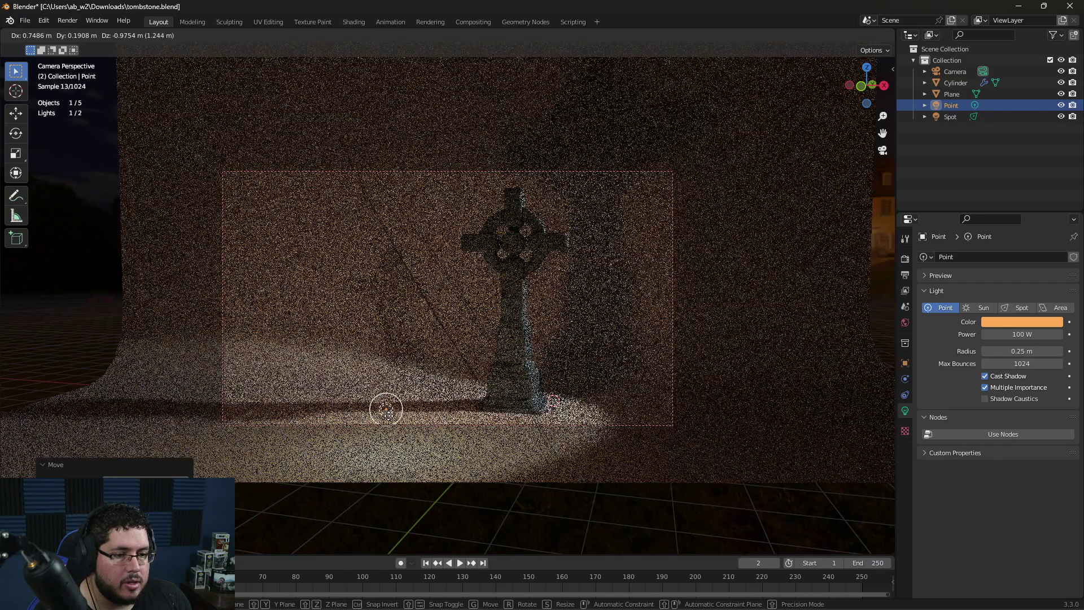
click(388, 417)
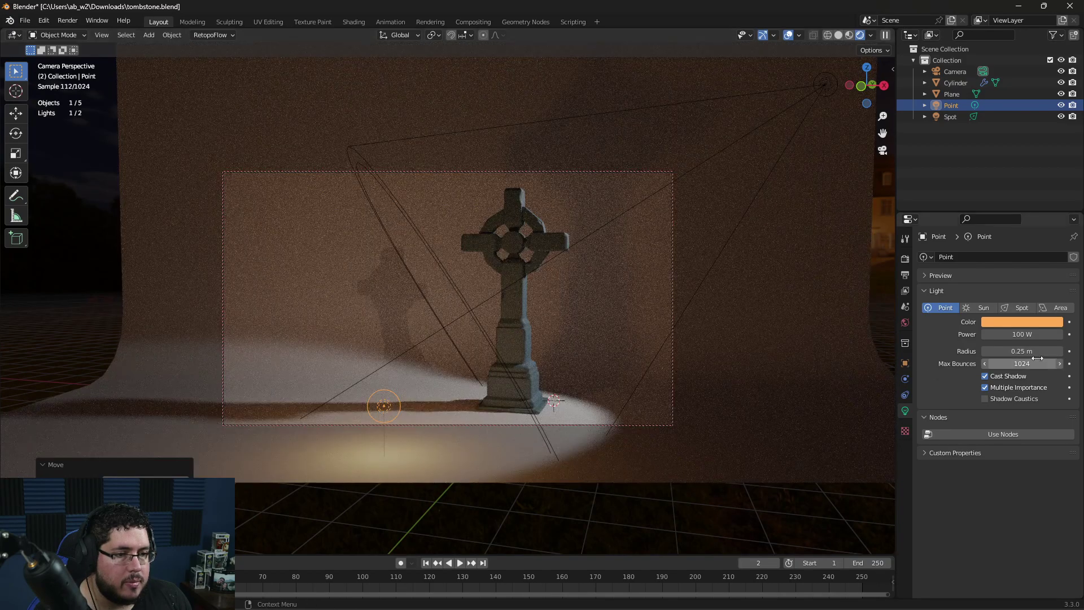
Step: Set the point light's power to 200 W and deselect it
click(1016, 335)
text(200)
key(Return)
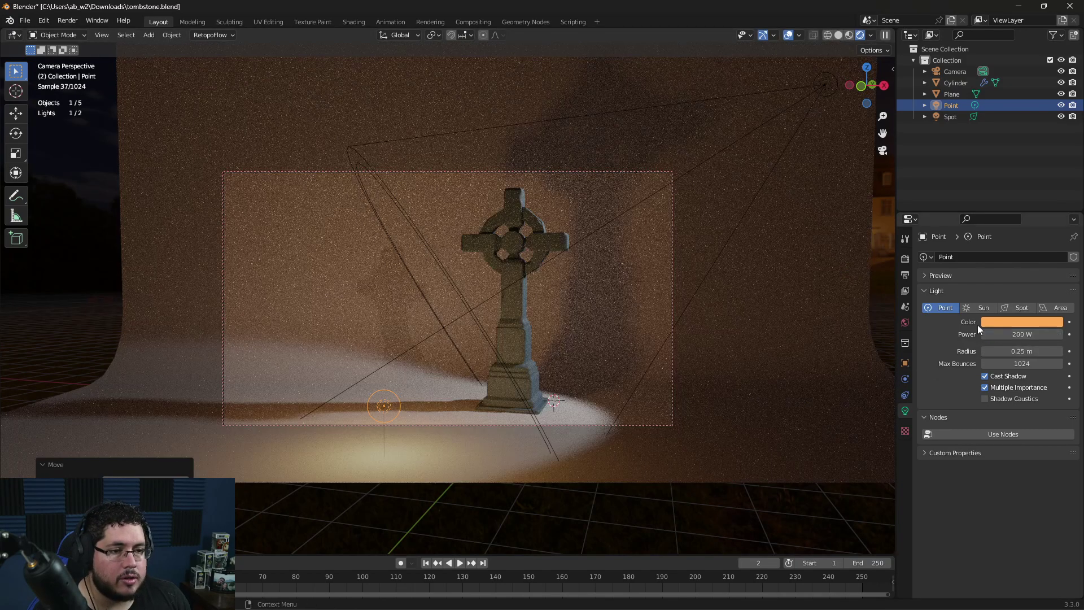
click(577, 508)
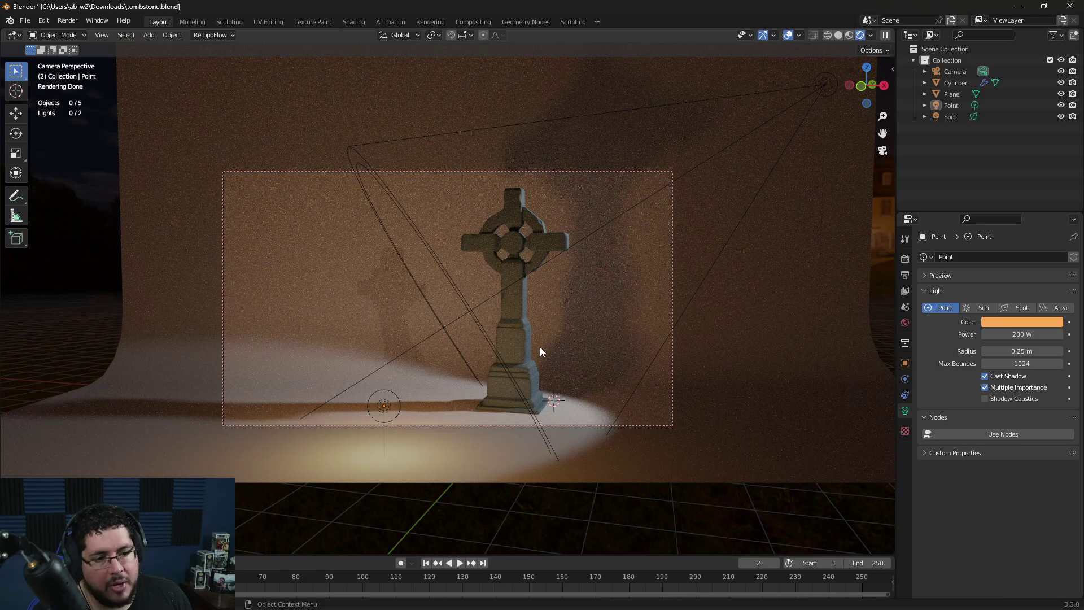
Step: Duplicate the cross tombstone and place the copy to the right of the original
click(524, 351)
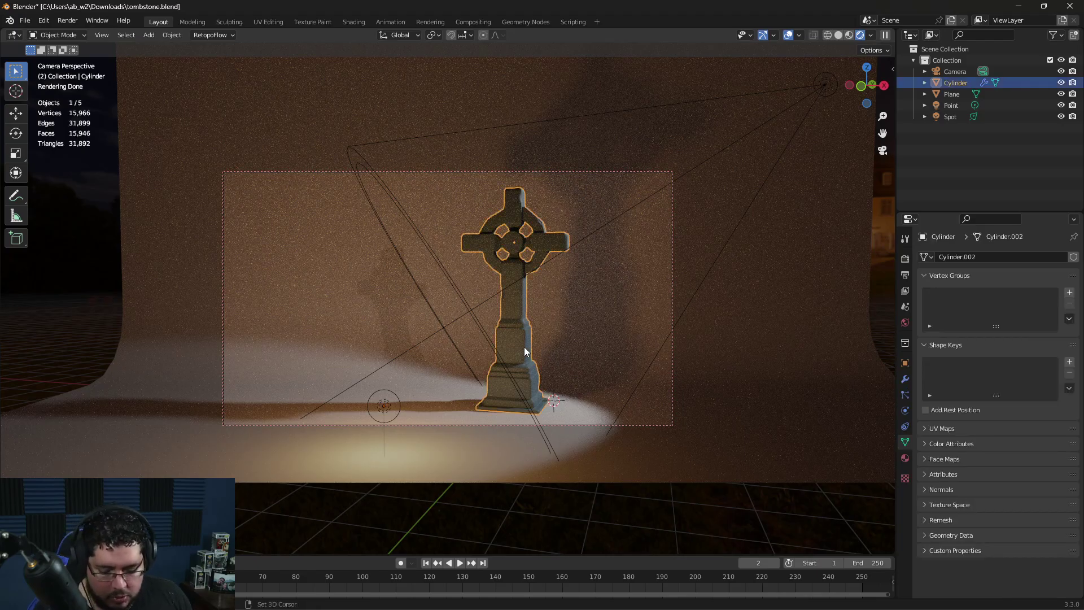
key(shift+d)
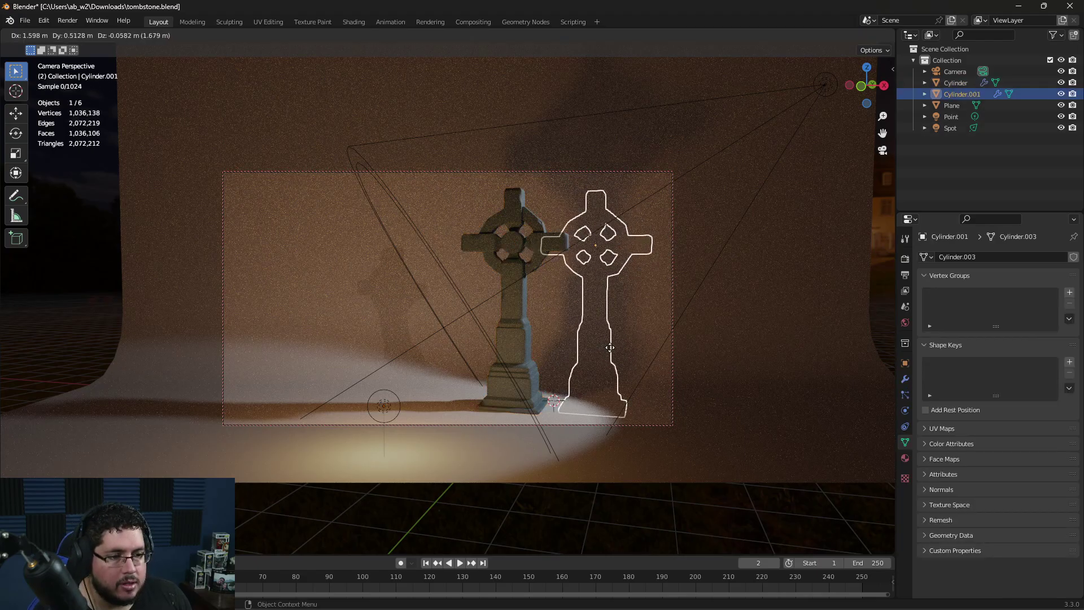
right_click(612, 351)
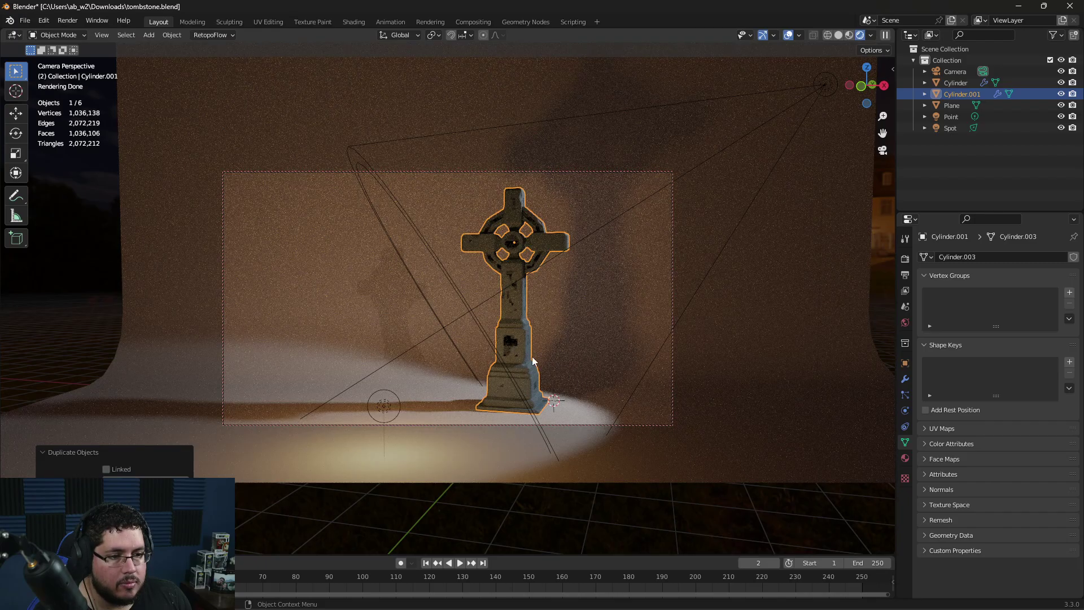
key(g)
click(624, 354)
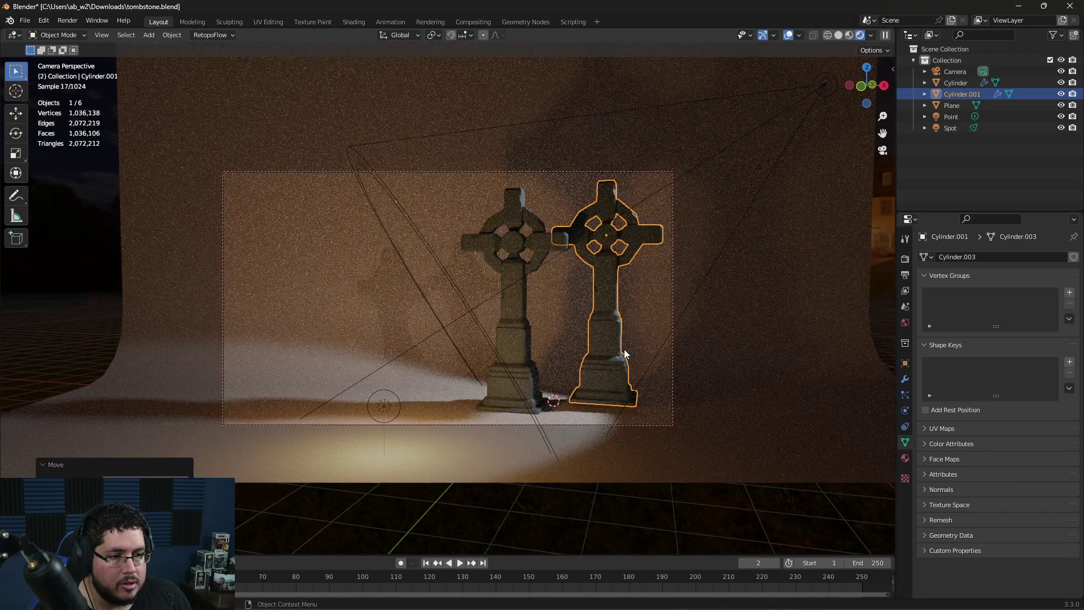
Step: Scale down the copied tombstone and lower it to the floor, rotated slightly away from the original's facing
key(s)
click(627, 313)
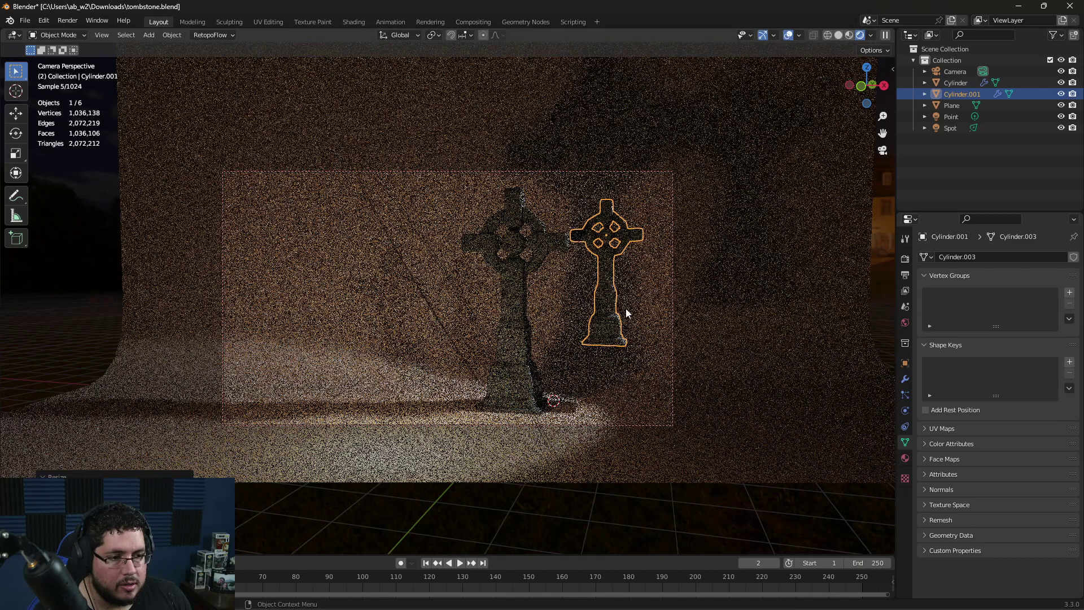
key(g)
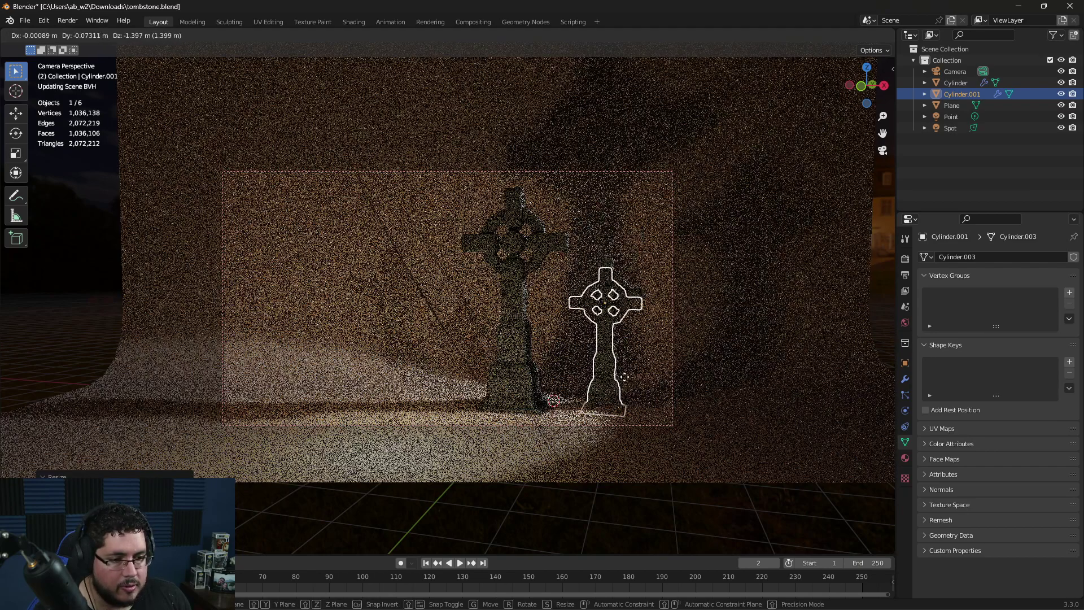
click(628, 362)
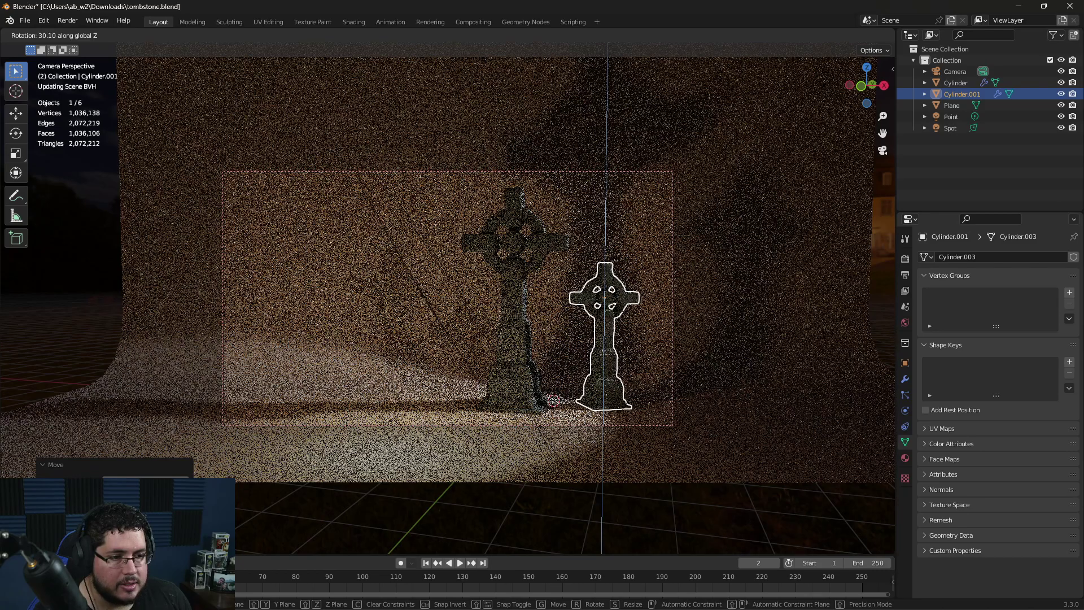
click(635, 359)
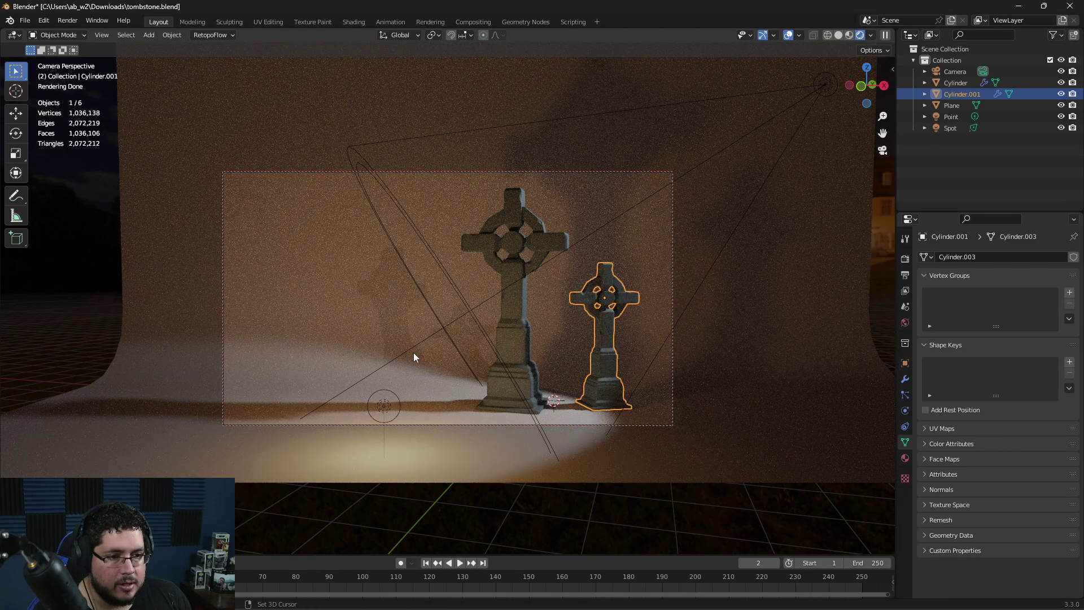
Step: Duplicate the small right tombstone and place the copy to the left of the tall one
key(shift+d)
right_click(477, 364)
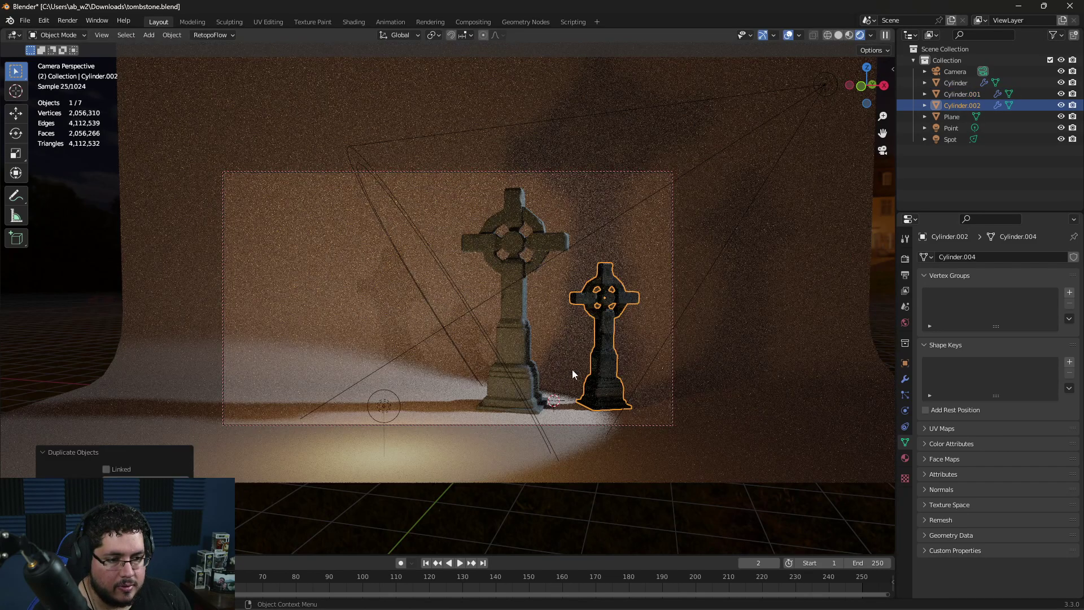
key(g)
click(402, 370)
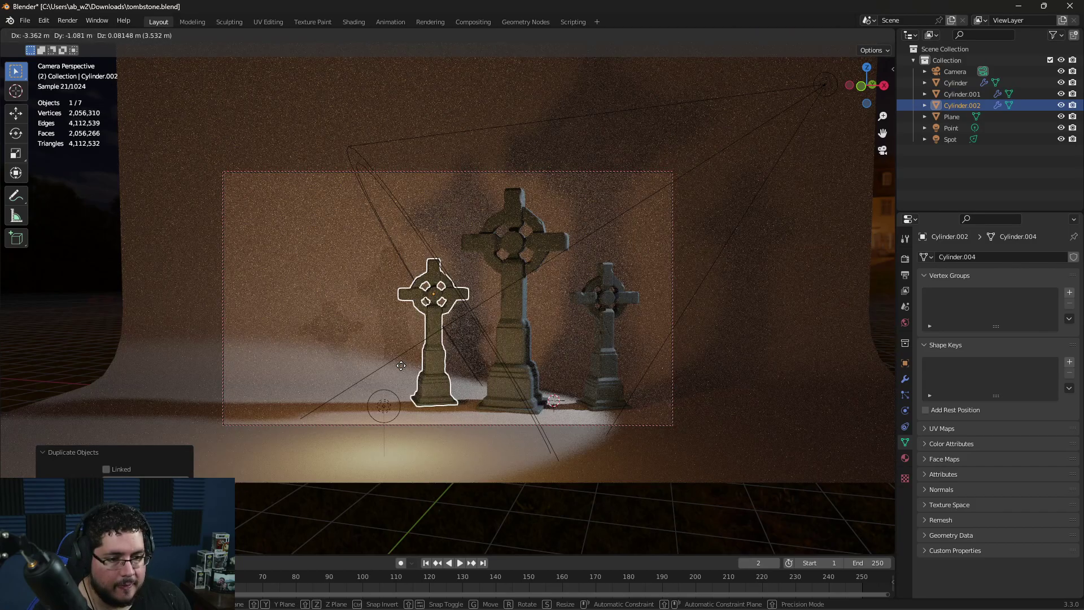
Step: Rotate the new left tombstone about the Z axis, enlarge it slightly and raise it so its base rests on the floor
key(r)
key(z)
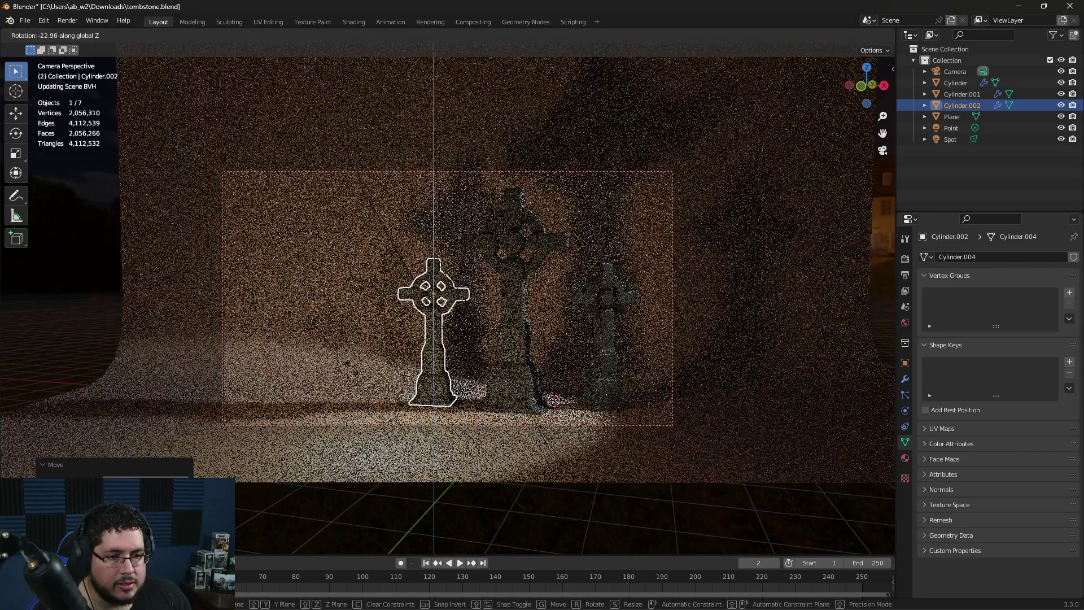
click(336, 374)
key(s)
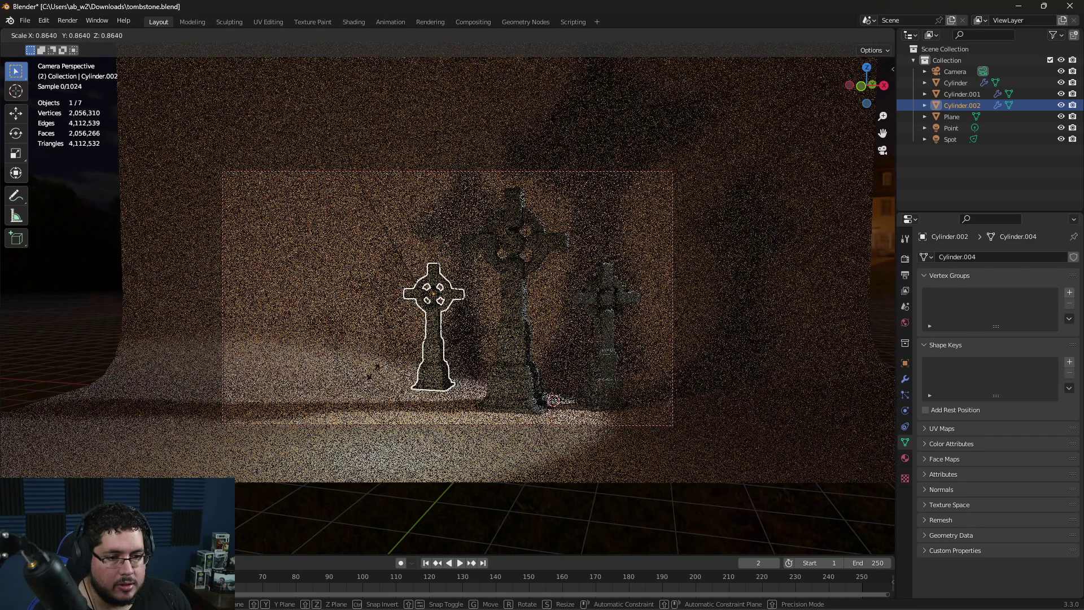
click(326, 371)
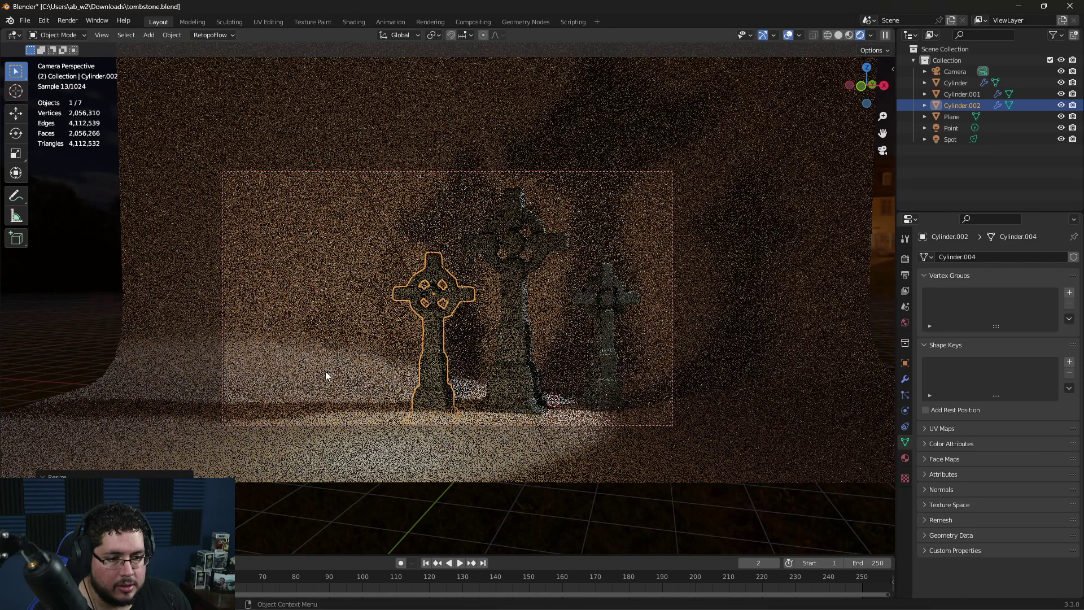
key(g)
click(327, 358)
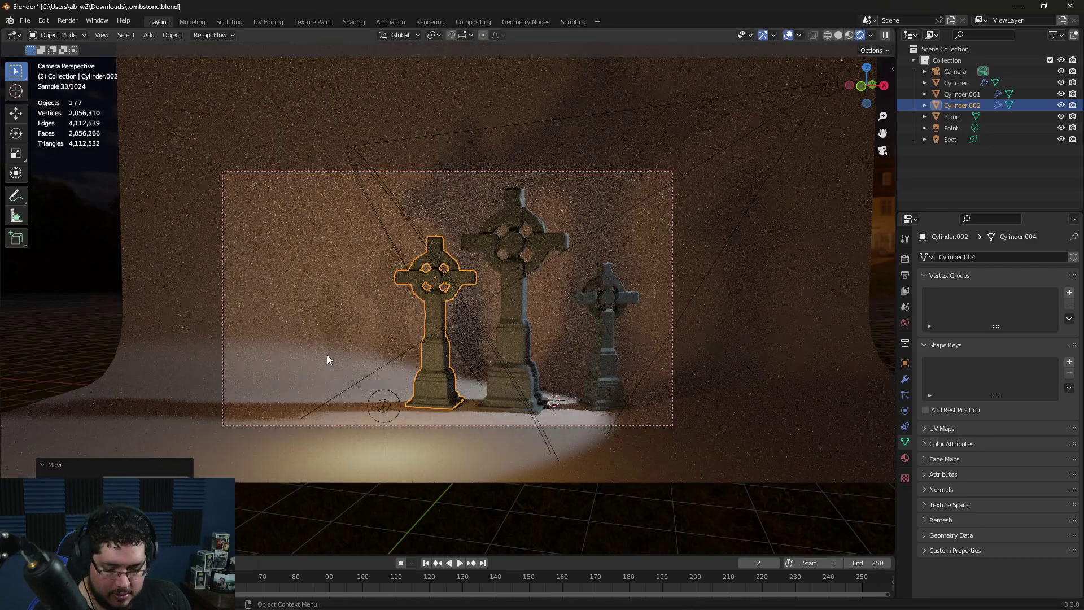
Step: Turn the left tombstone a little further about the Z axis and deselect it
key(r)
key(z)
click(345, 377)
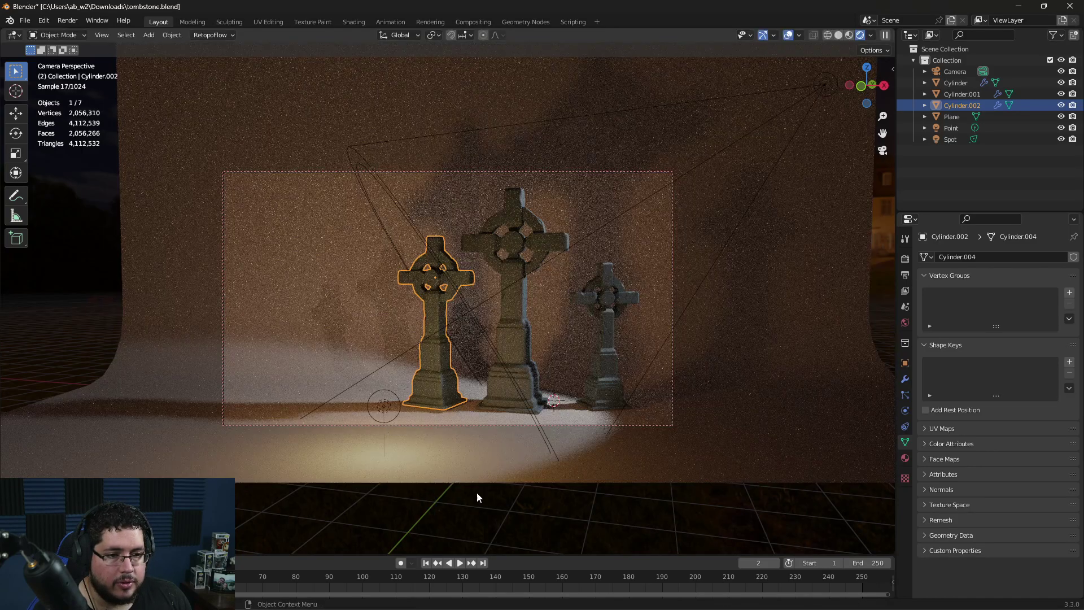
click(516, 520)
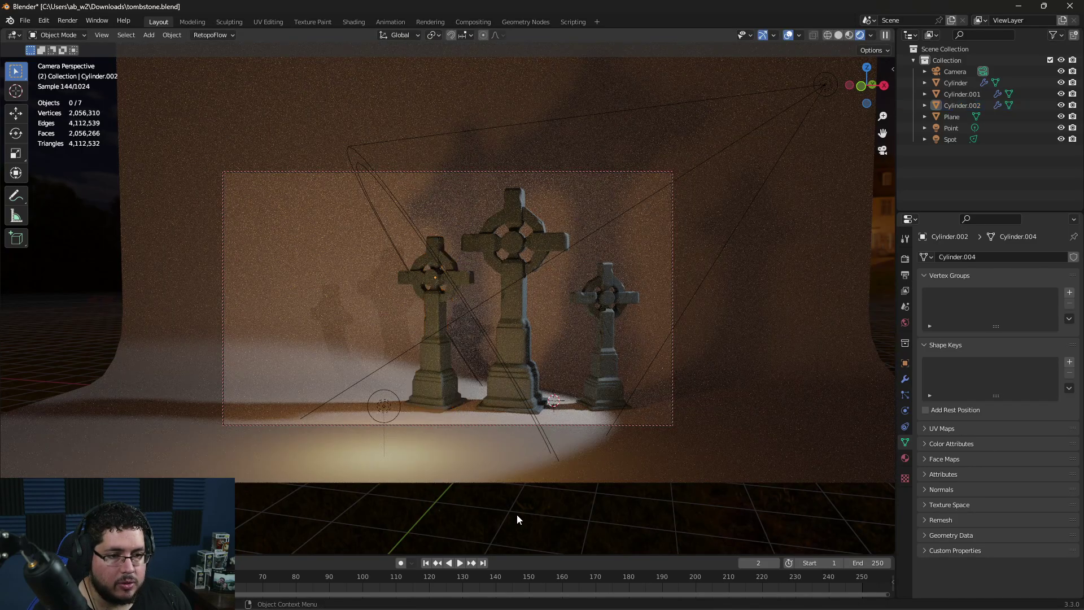
click(505, 346)
key(g)
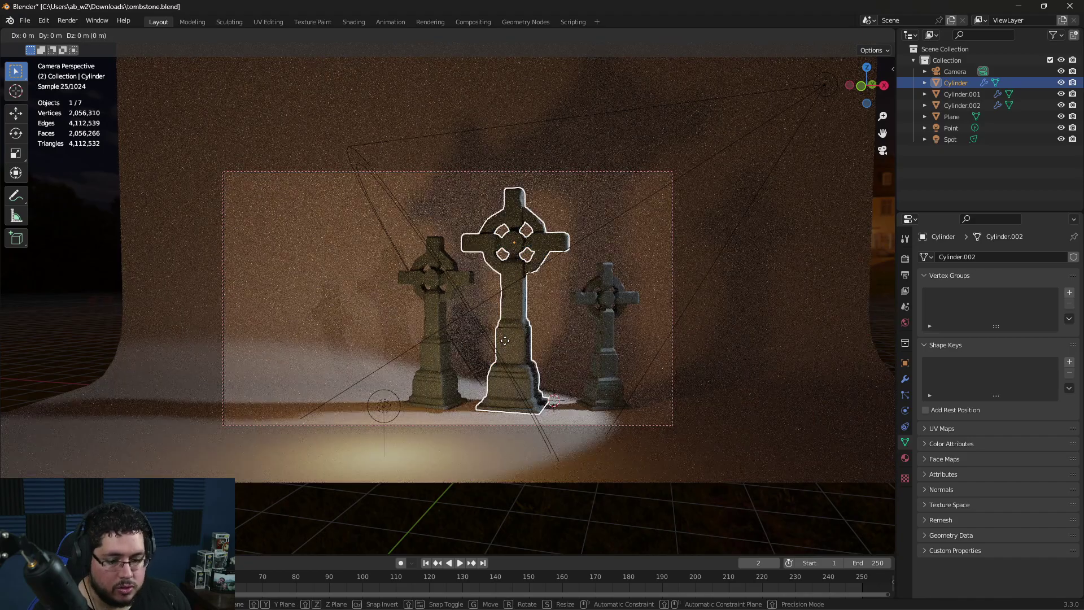
click(505, 340)
click(574, 498)
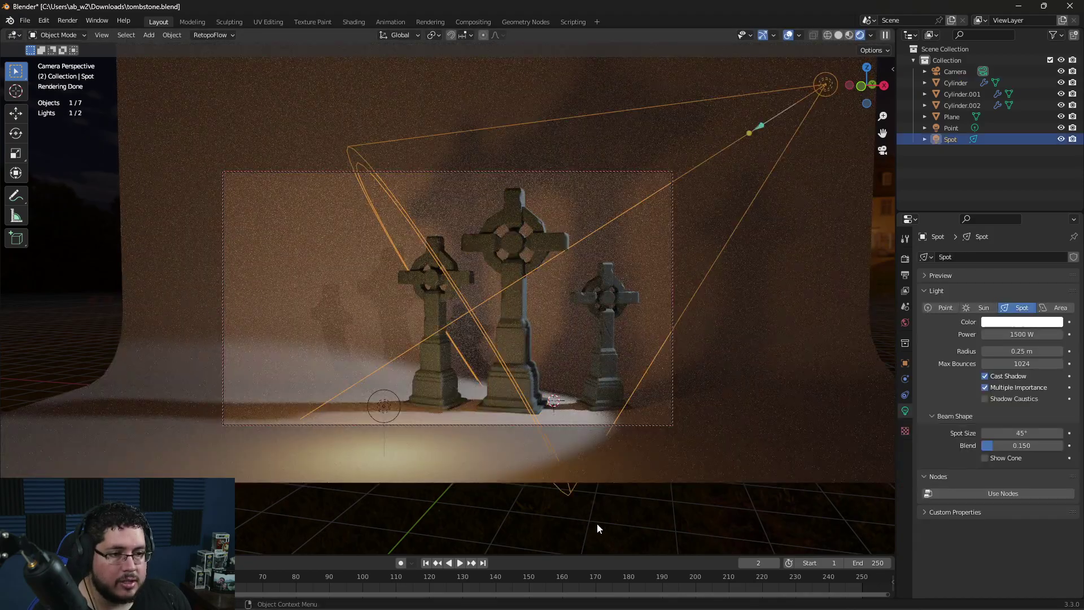
click(597, 524)
Step: Move the small right tombstone closer to the tall one and deselect it
click(599, 365)
key(g)
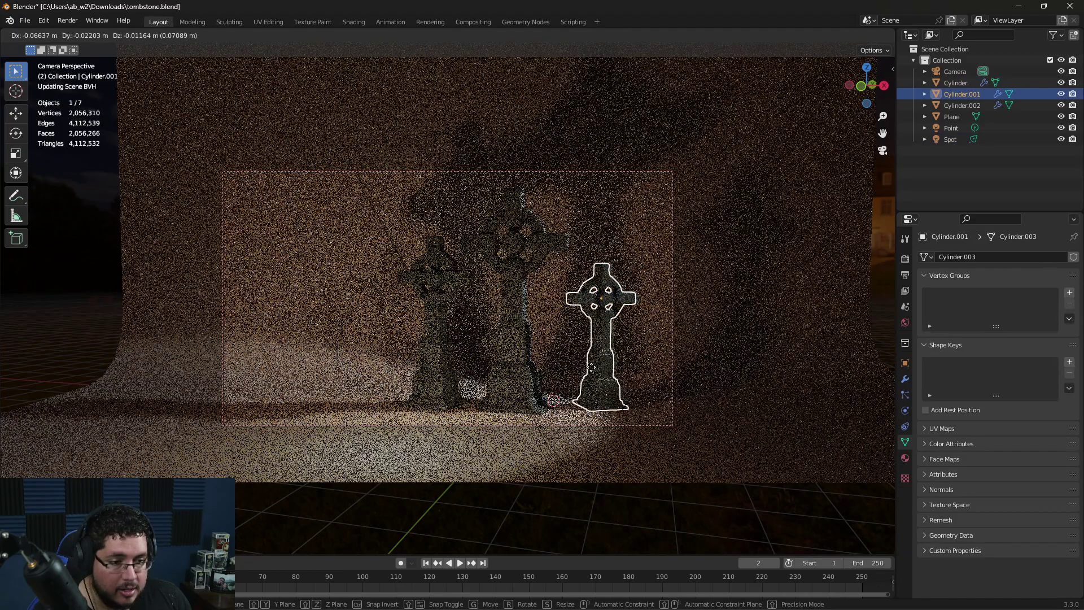
click(583, 366)
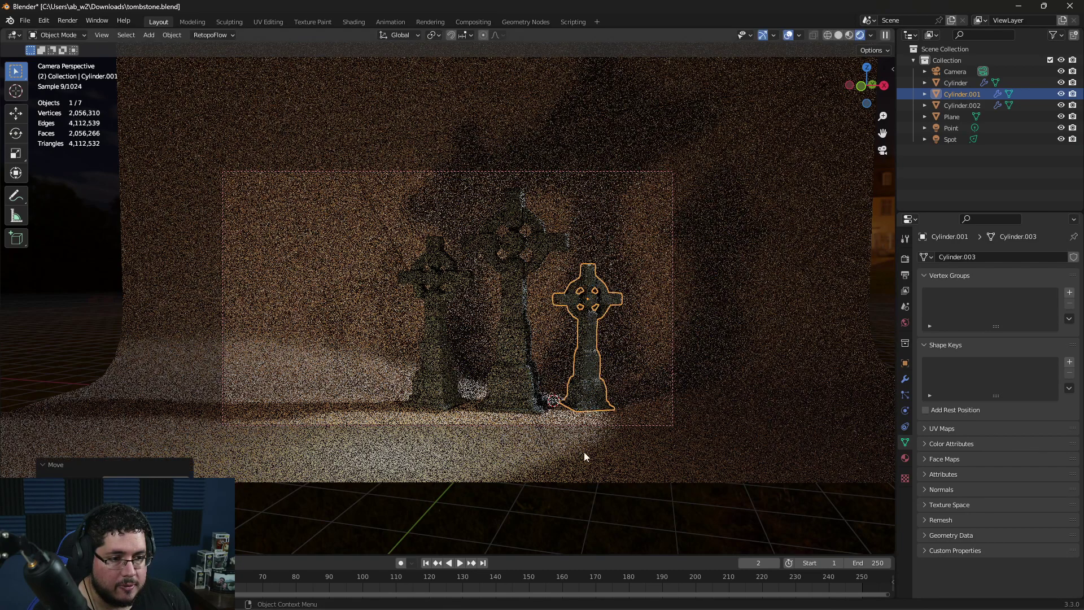
click(592, 529)
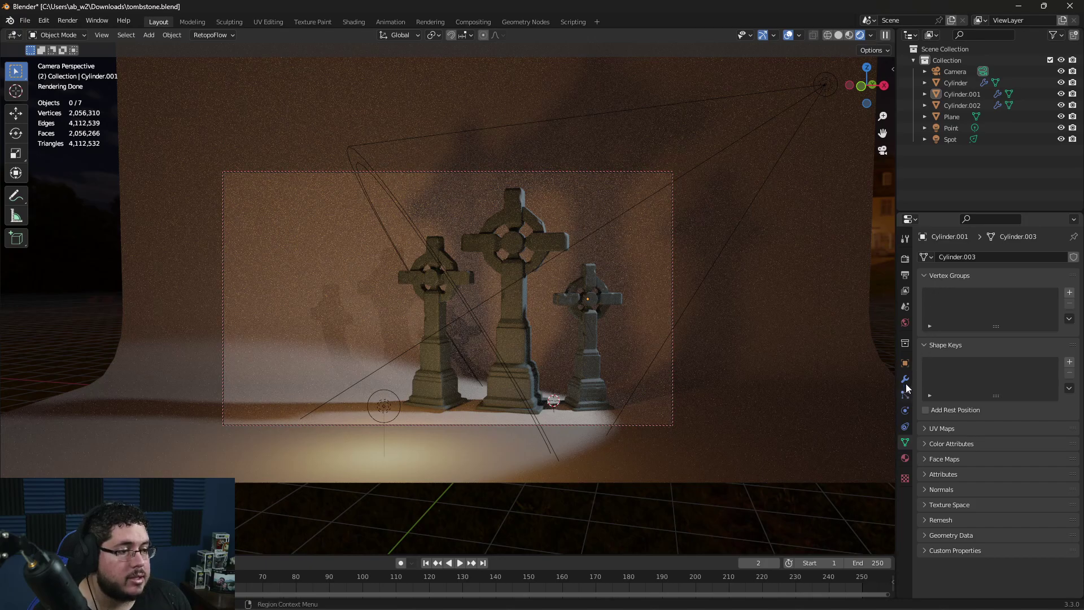
Step: Set the render time limit to 20 seconds and open the output format settings
click(905, 258)
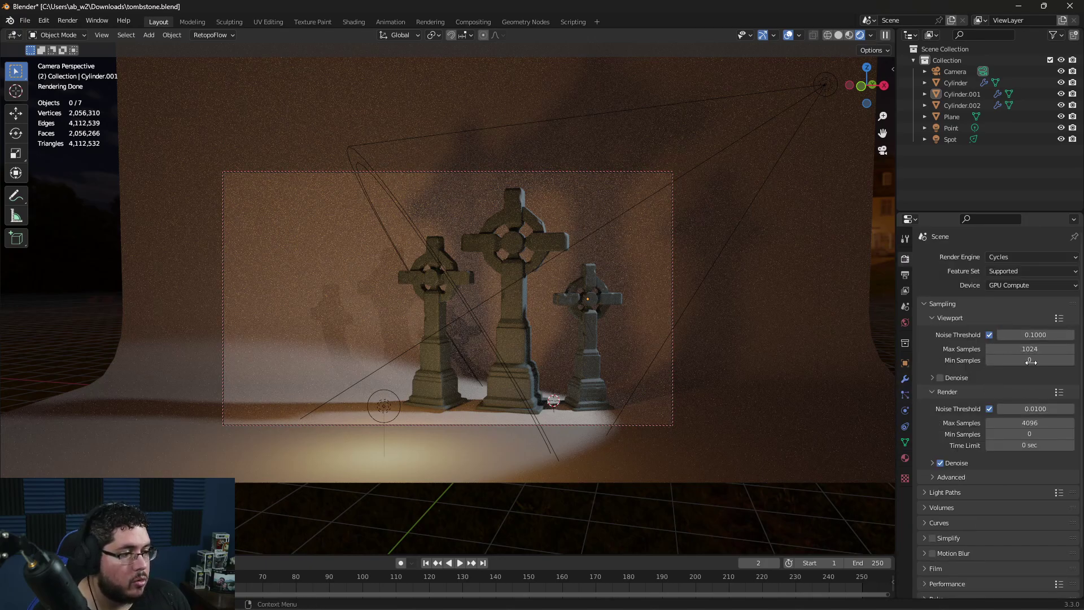
click(1037, 444)
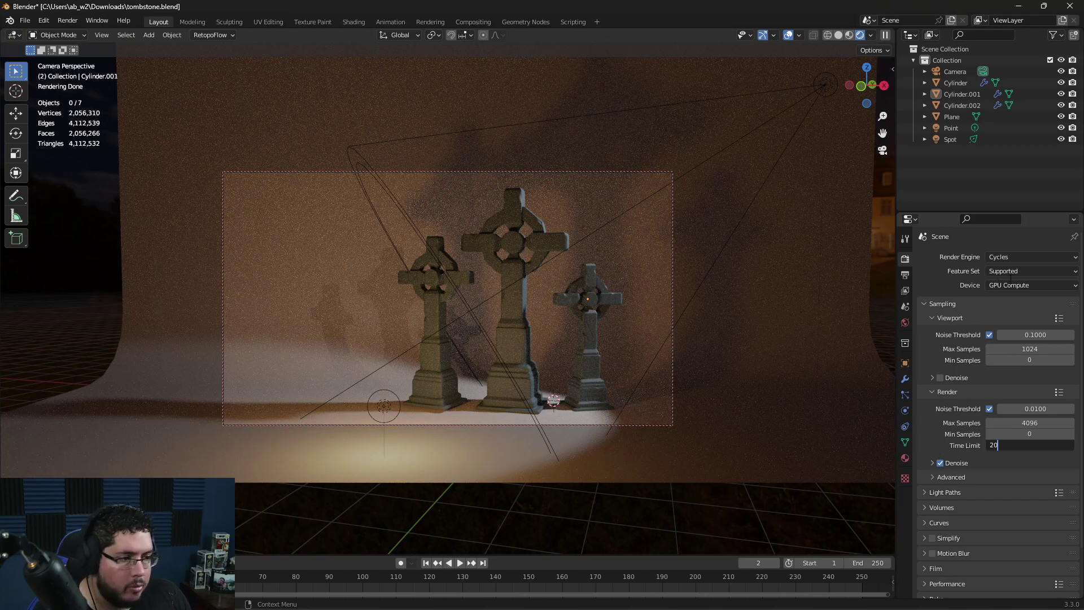
click(904, 277)
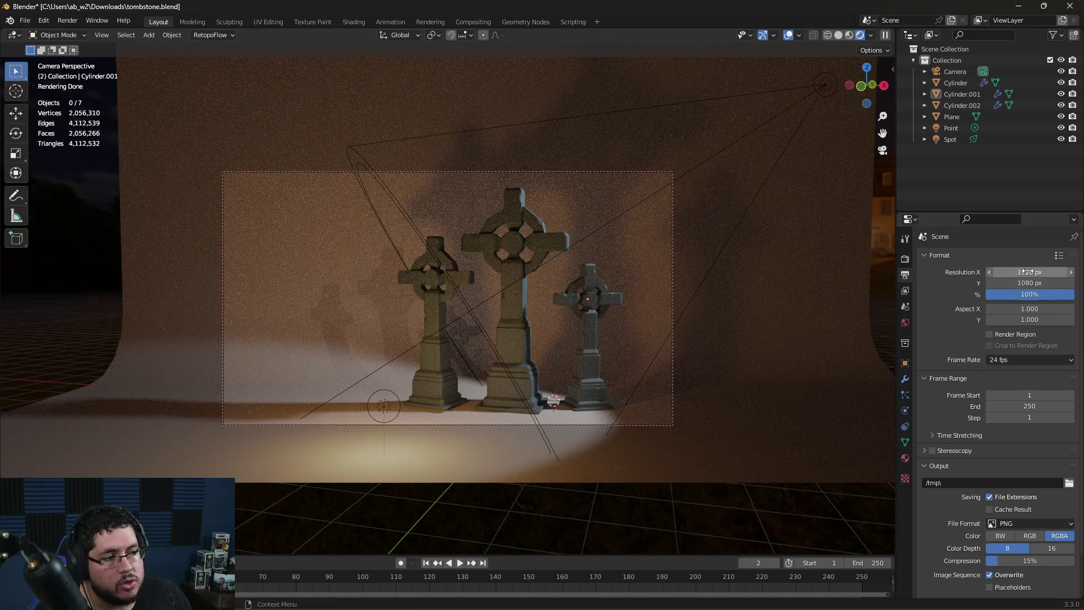
Step: Switch the viewport to solid shading and check the Multires modifier levels of the small right tombstone
click(828, 36)
click(852, 35)
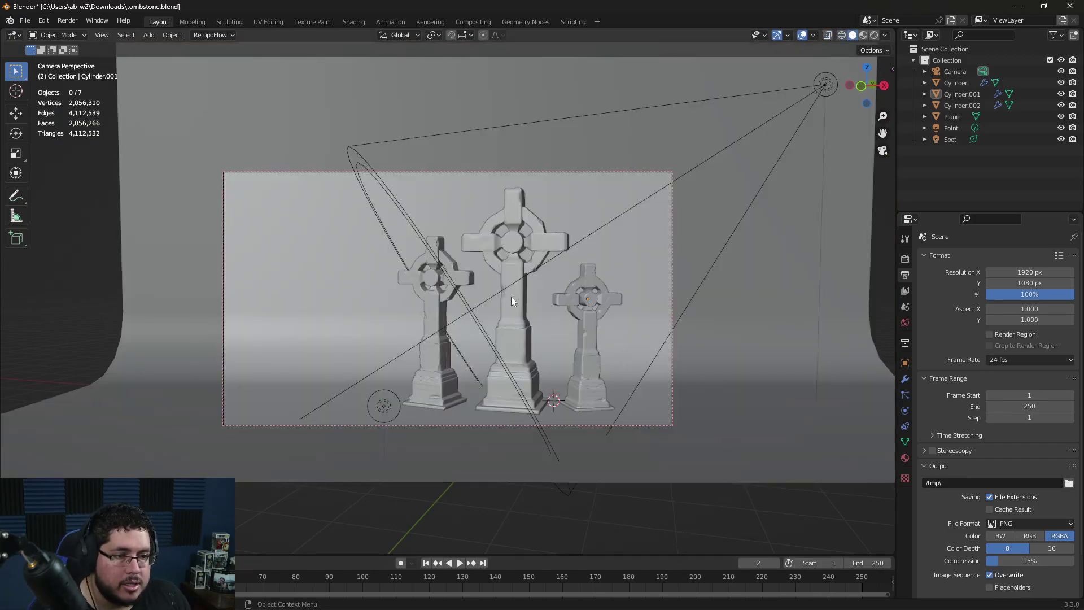
click(587, 321)
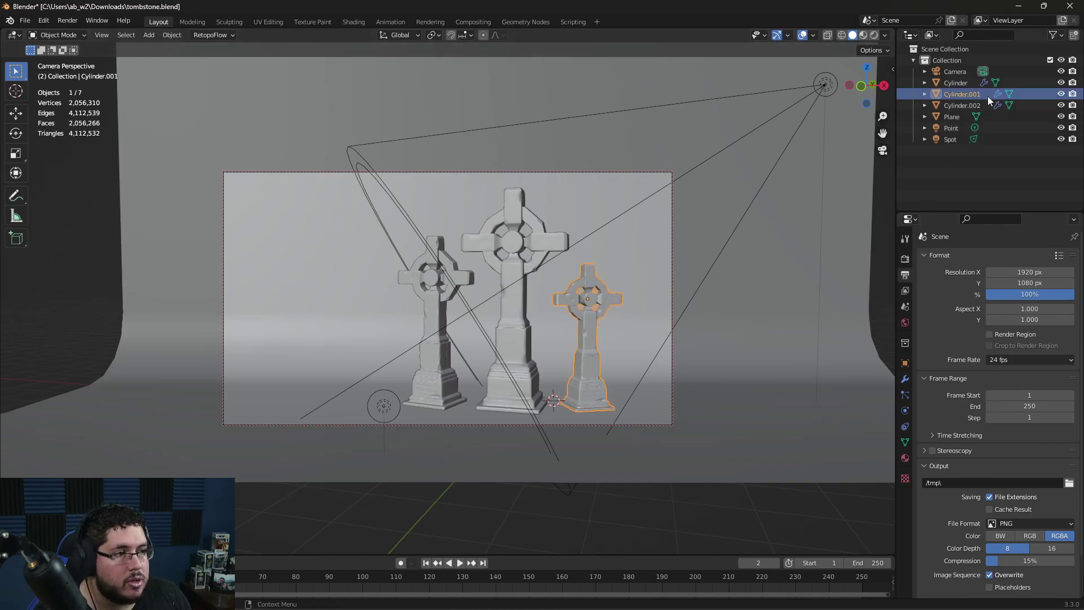
click(906, 378)
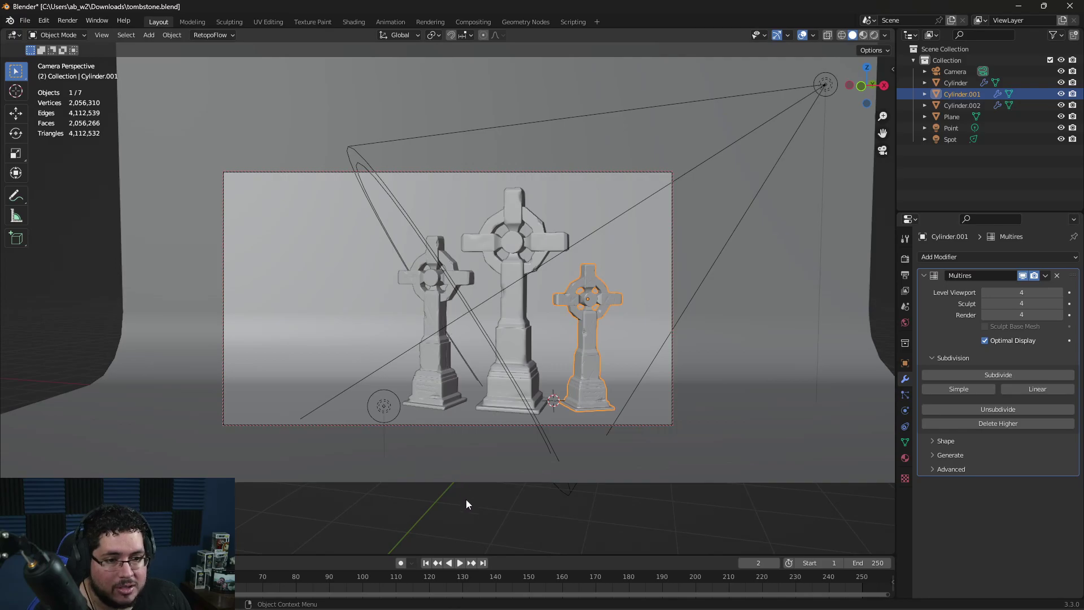
click(483, 496)
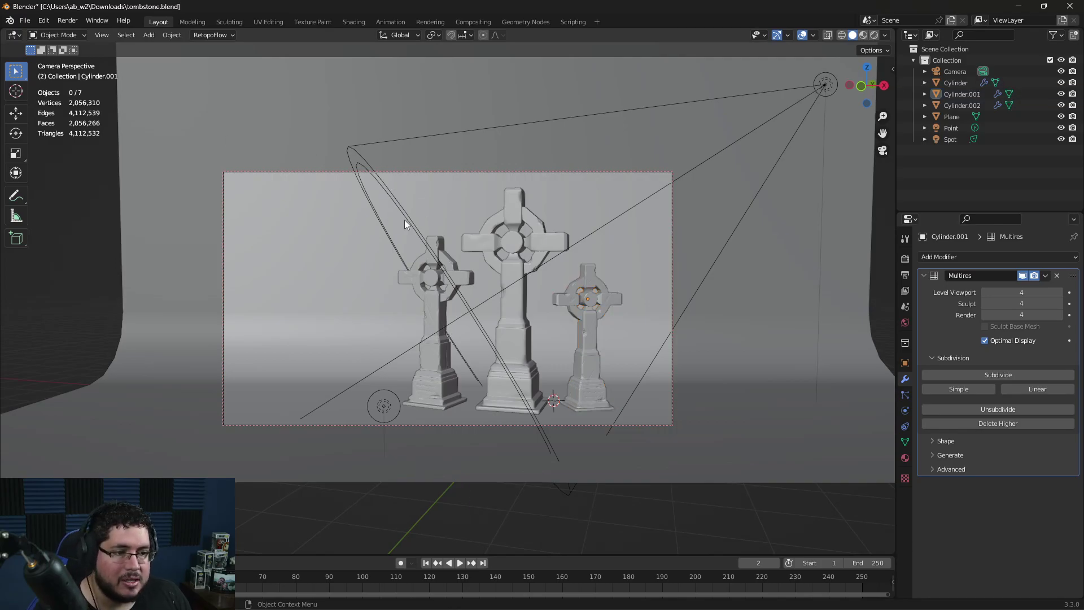
Step: Render the current frame as a still image and inspect the left tombstone's cross up close in the result
click(68, 21)
click(76, 44)
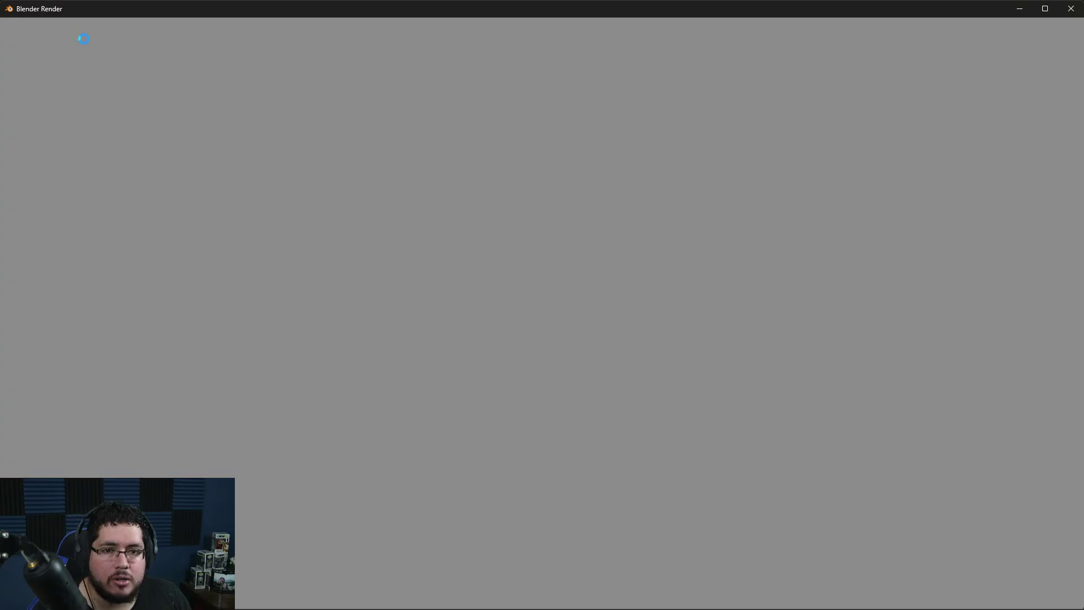
click(1072, 9)
click(67, 21)
click(83, 40)
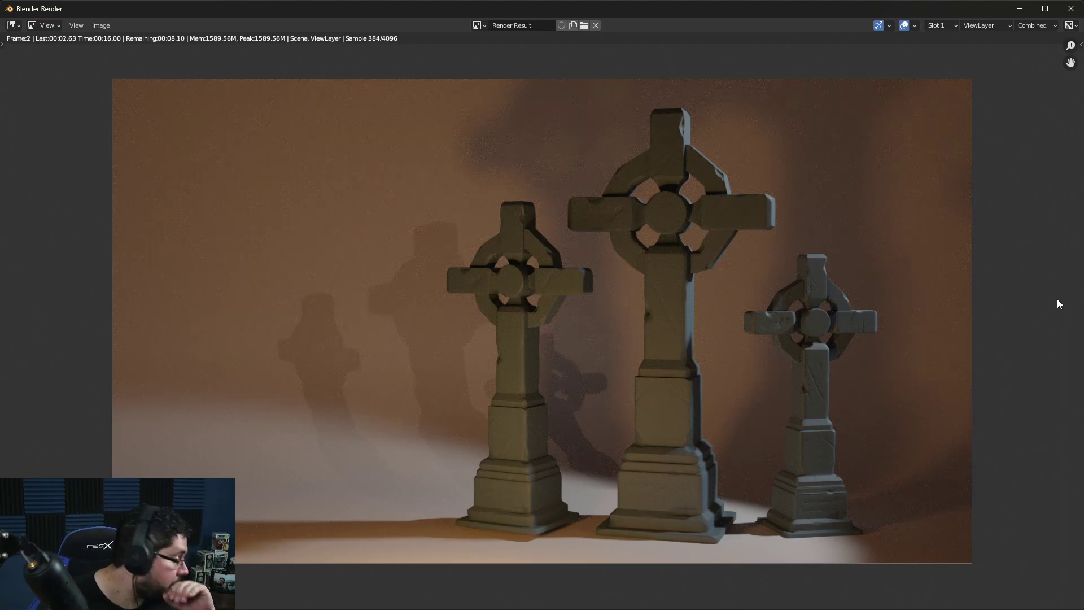
scroll(820, 284, up, 6)
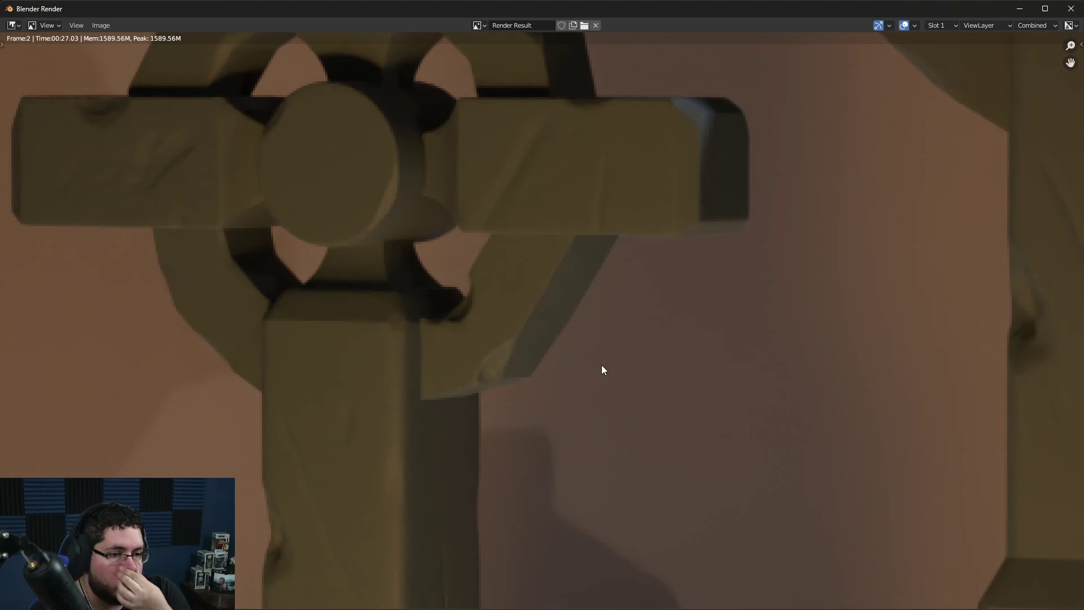
scroll(600, 365, down, 4)
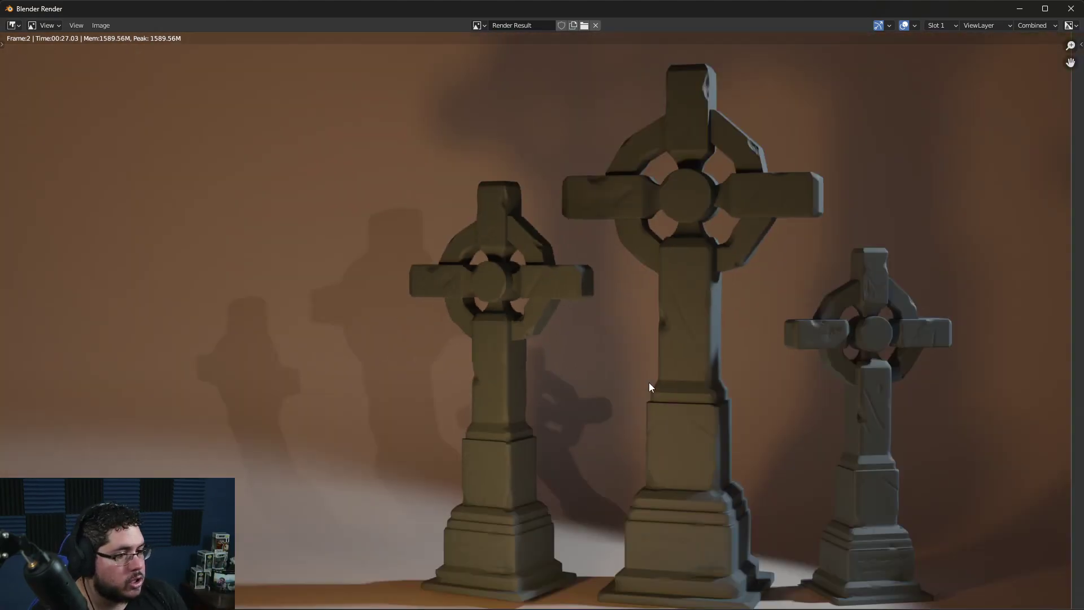
scroll(694, 399, down, 1)
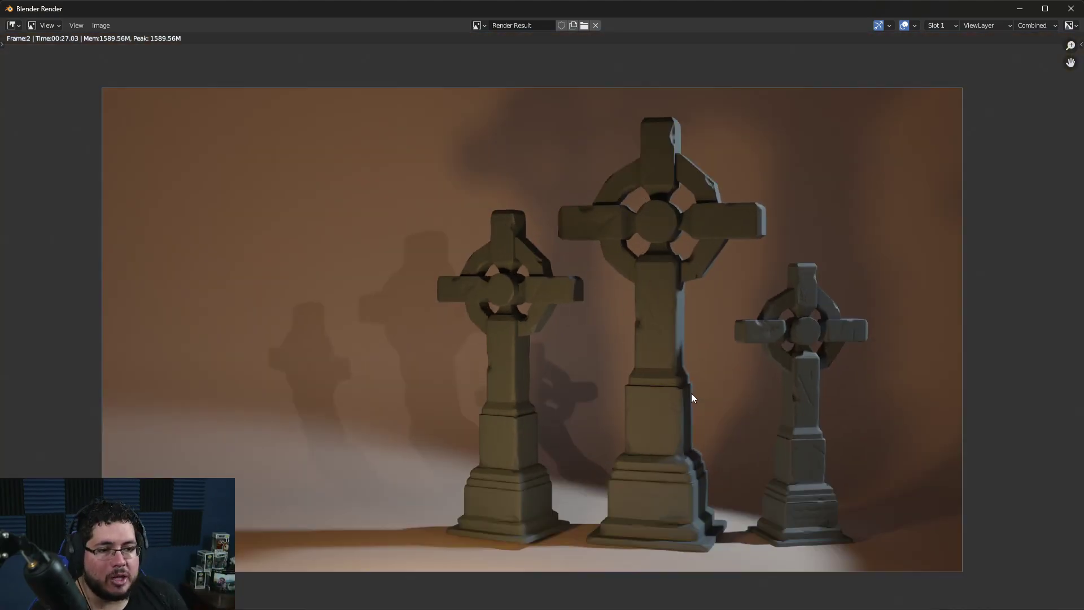